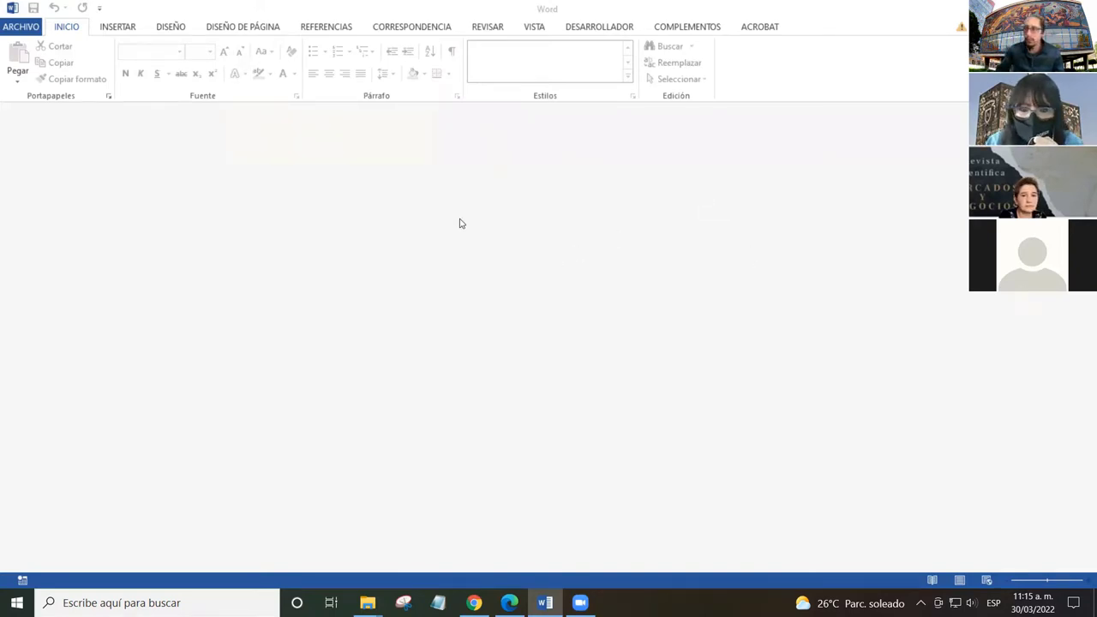
Step: Show the desktop, browse to Prácticas XML 2022 > 02 Marcados > v28 > markup_xml, and make the folder window shorter and wider
{"action": "key", "text": "super+d"}
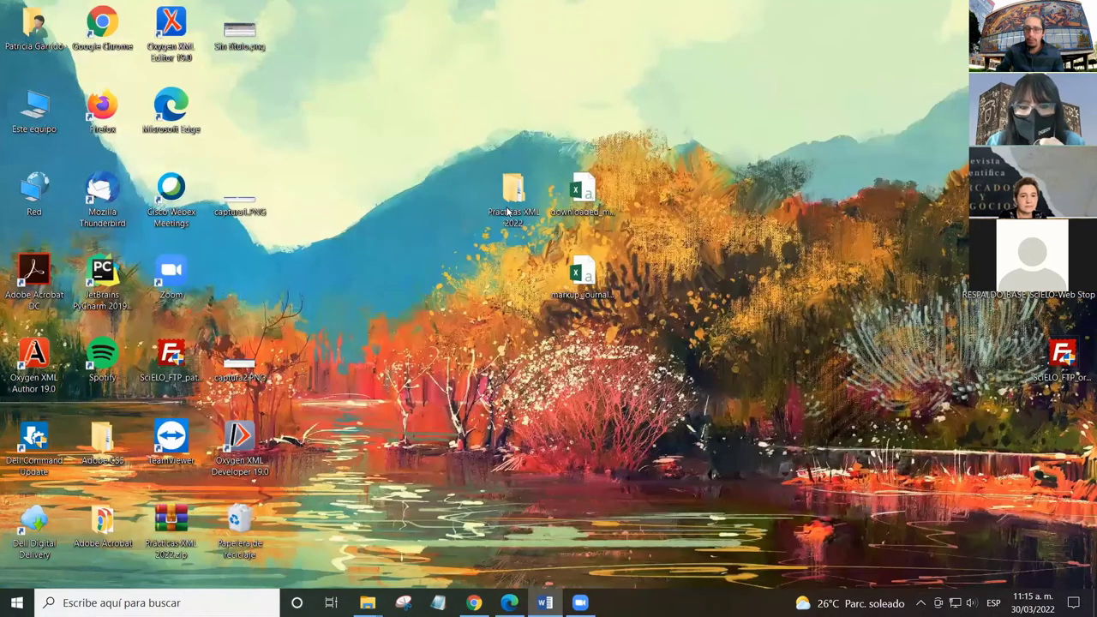
{"action": "double_click", "coordinate": [511, 204]}
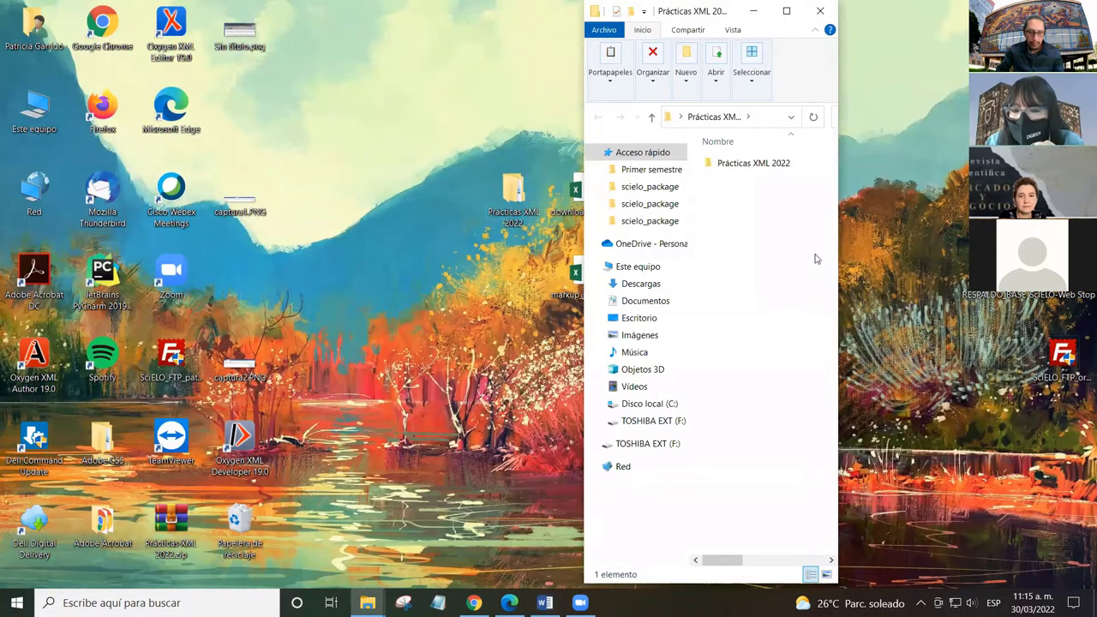
{"action": "double_click", "coordinate": [745, 163]}
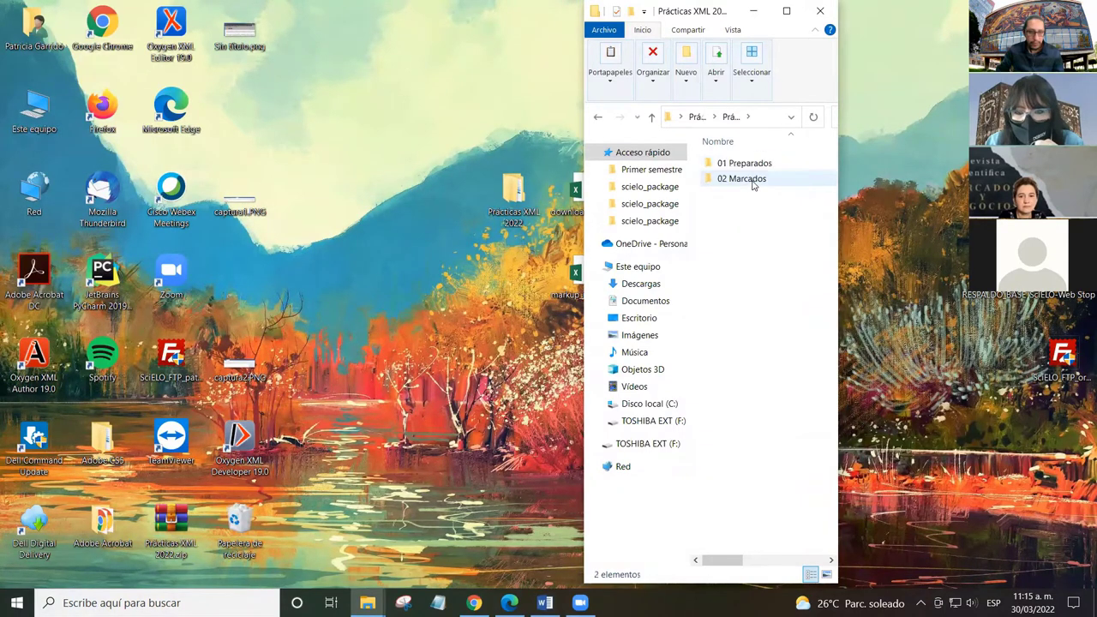
{"action": "double_click", "coordinate": [751, 181]}
{"action": "double_click", "coordinate": [737, 163]}
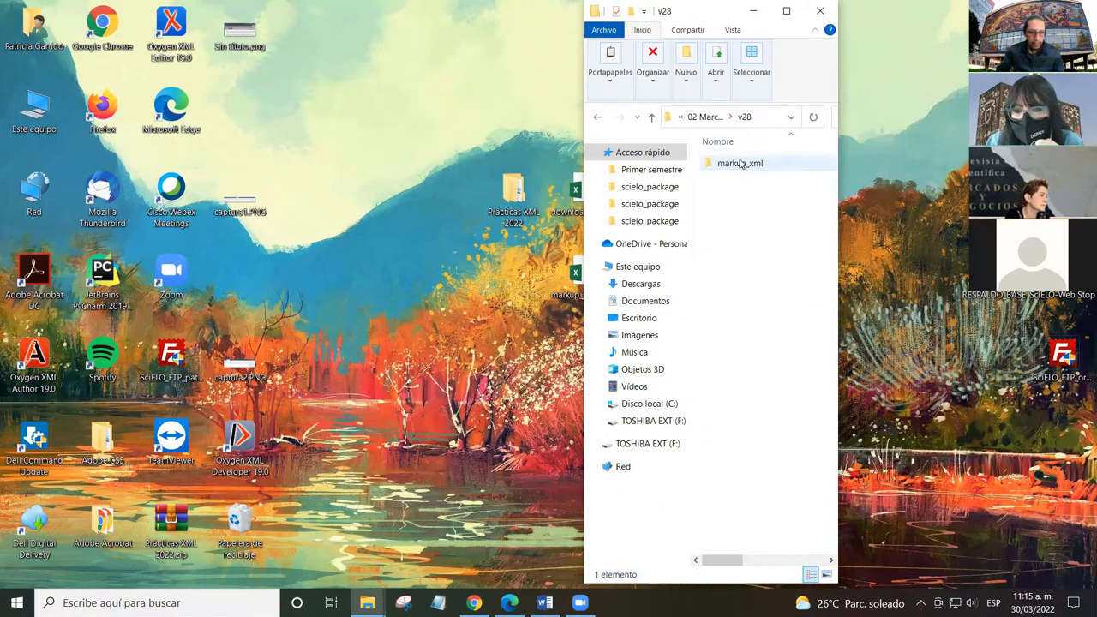
{"action": "double_click", "coordinate": [740, 163]}
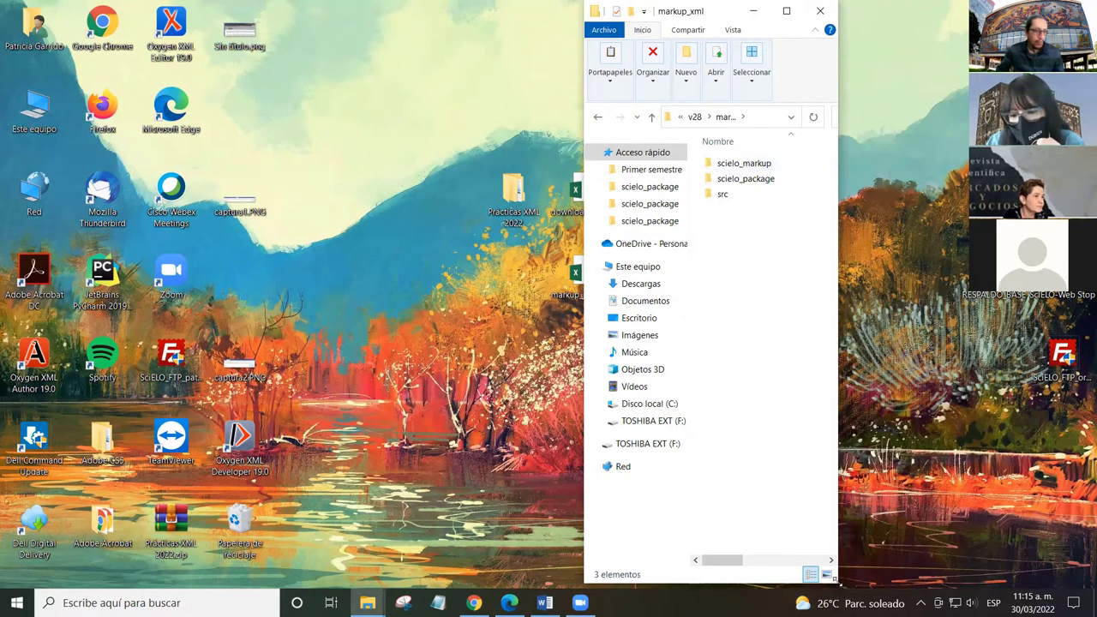
{"action": "left_click_drag", "start_coordinate": [836, 578], "coordinate": [645, 526]}
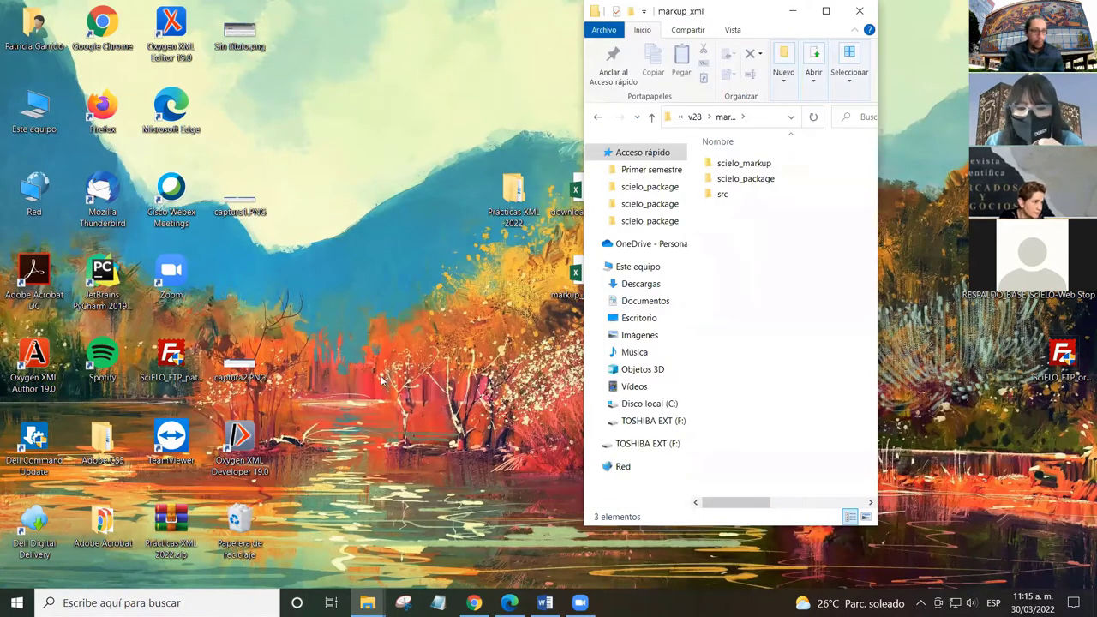
Step: Switch to Word and open e14300.docx from C:\SciELO\serial\crct\v28\markup_xml\scielo_markup
{"action": "left_click", "coordinate": [545, 602]}
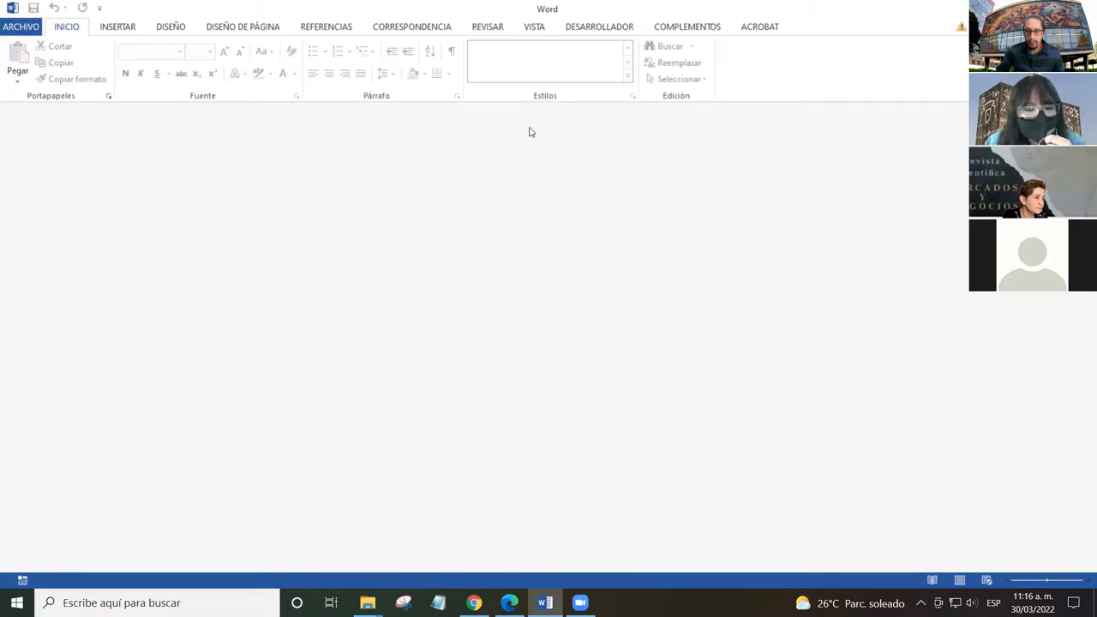
{"action": "left_click", "coordinate": [25, 32]}
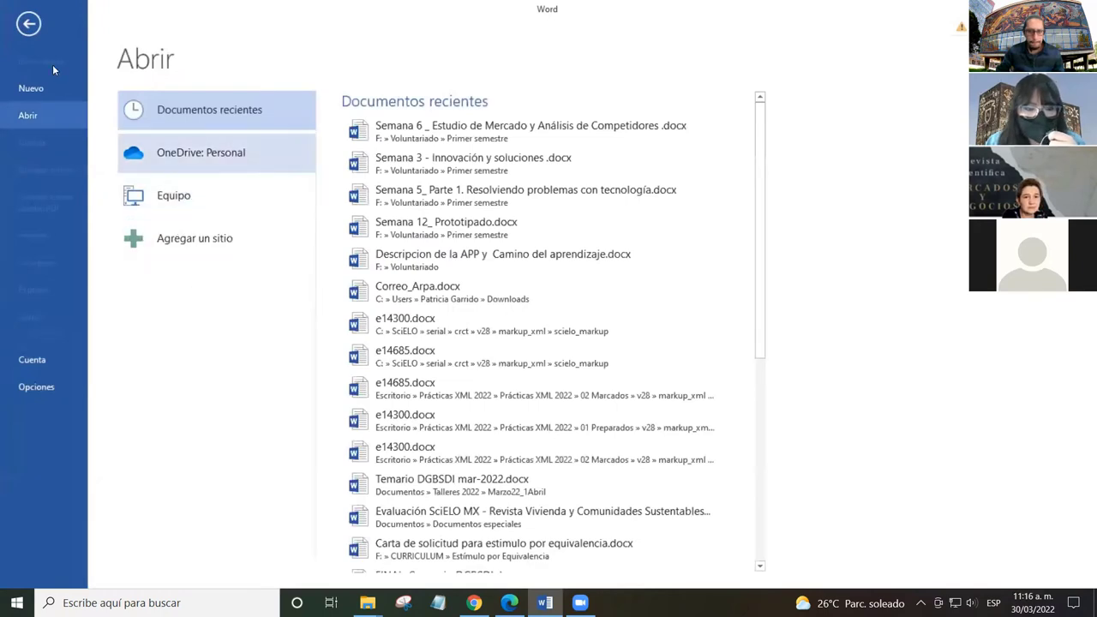
{"action": "left_click", "coordinate": [193, 210]}
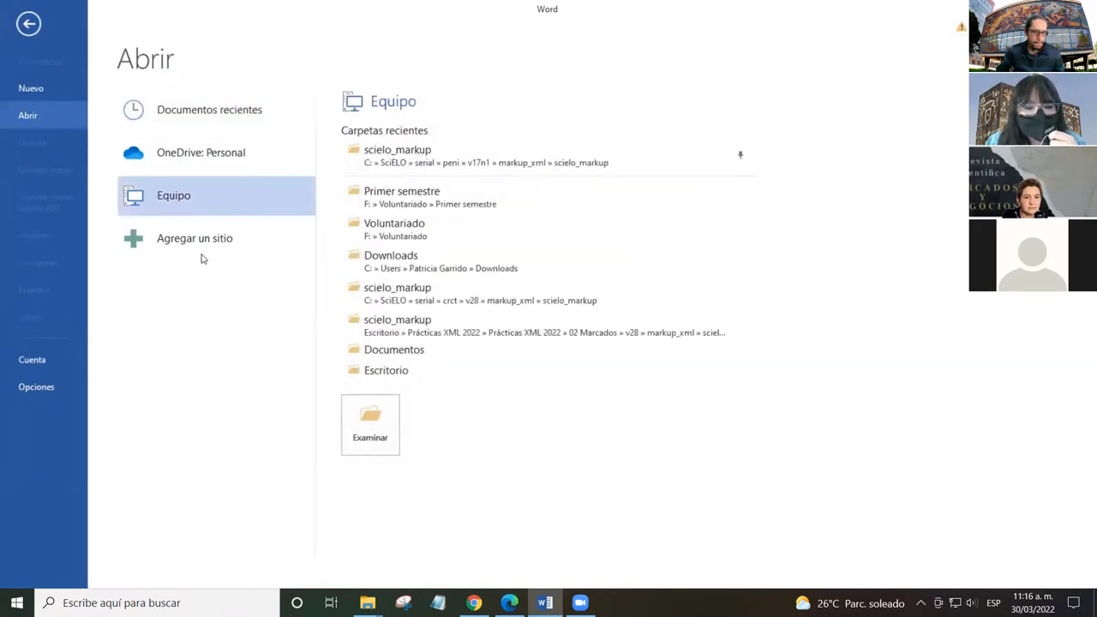
{"action": "left_click", "coordinate": [377, 433]}
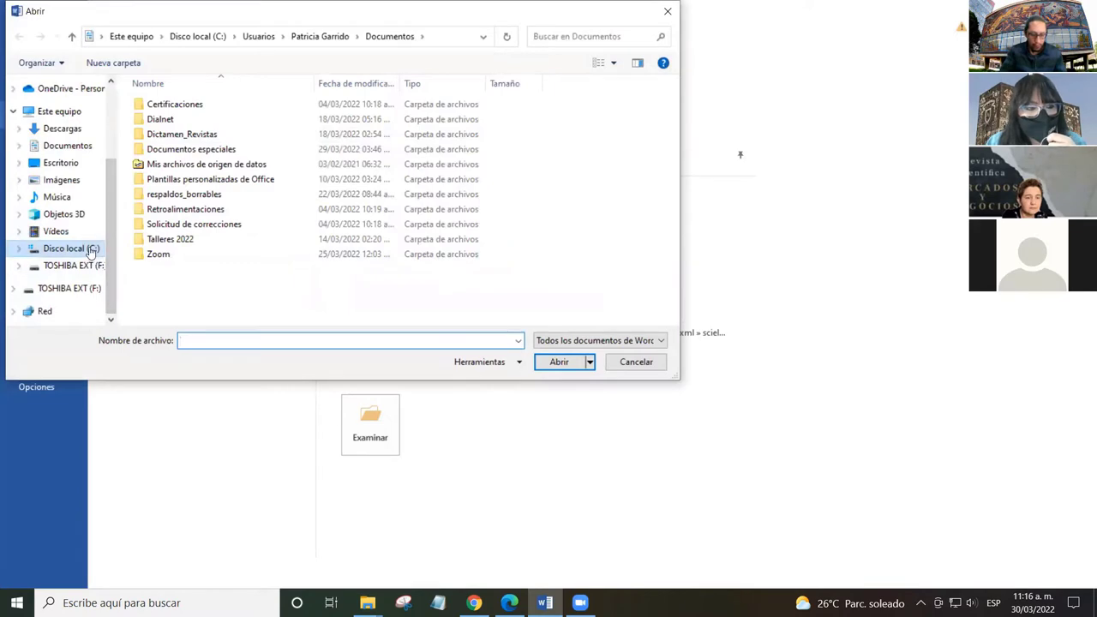
{"action": "left_click", "coordinate": [91, 249]}
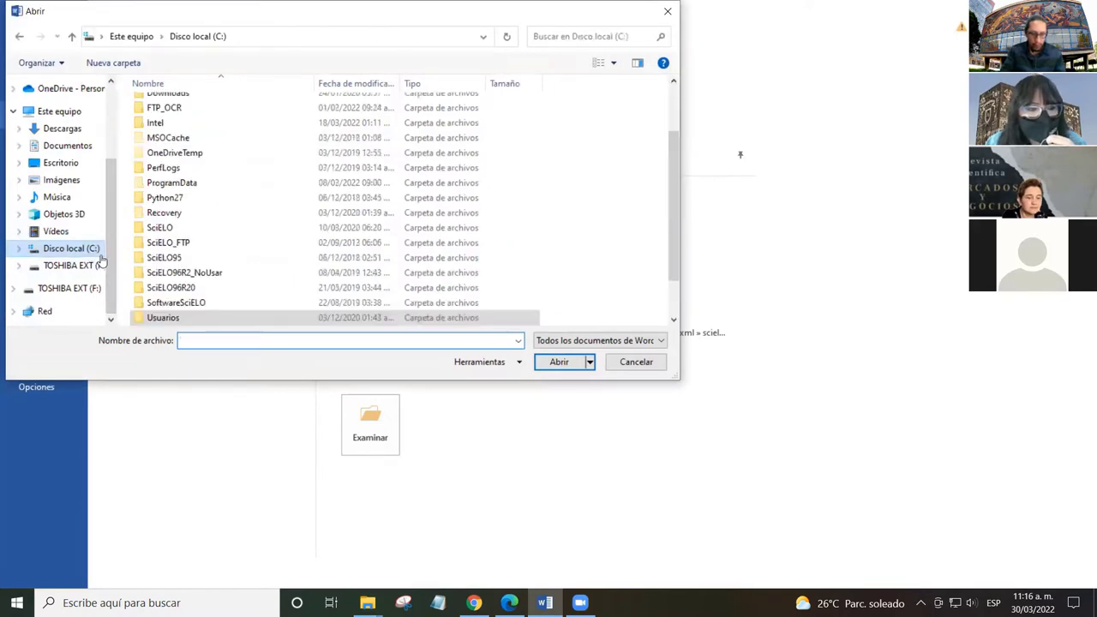
{"action": "left_click", "coordinate": [182, 228]}
{"action": "double_click", "coordinate": [183, 228]}
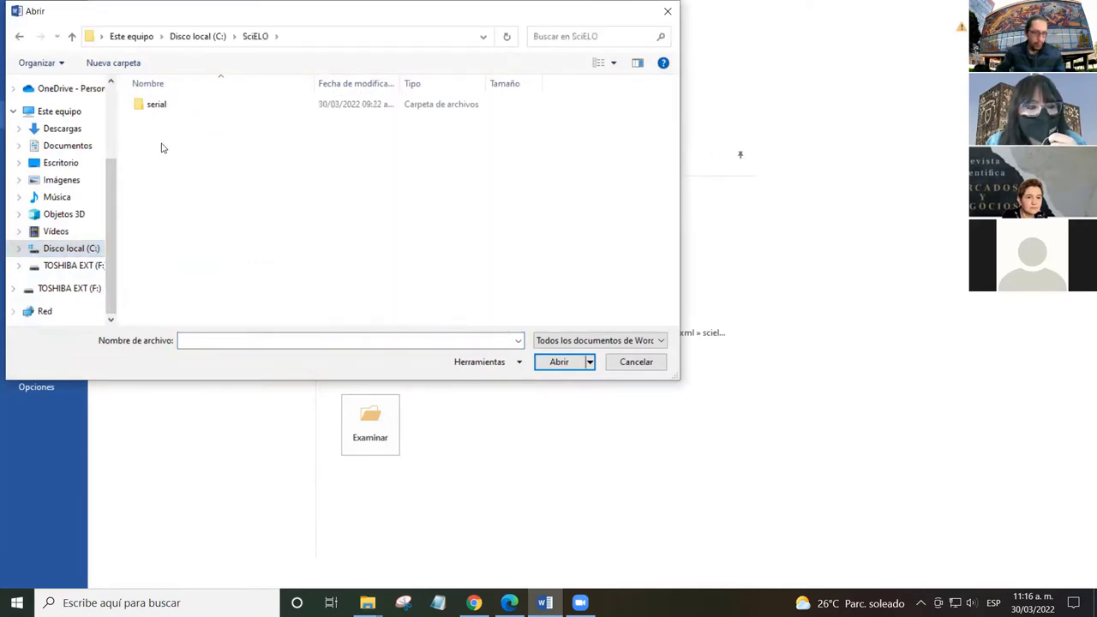
{"action": "double_click", "coordinate": [163, 107]}
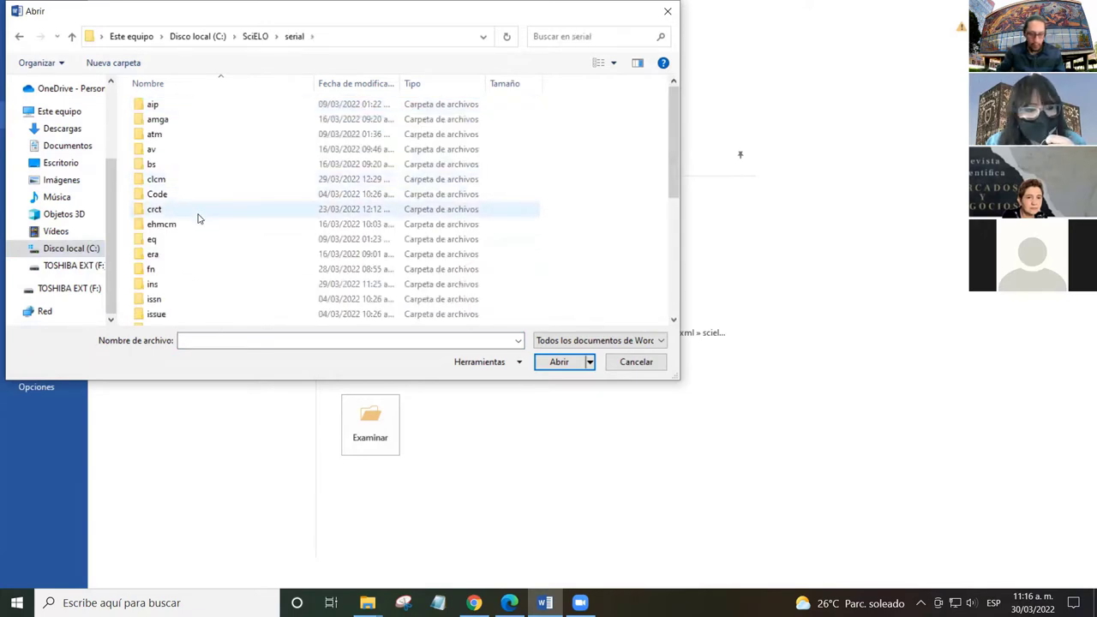
{"action": "double_click", "coordinate": [197, 213]}
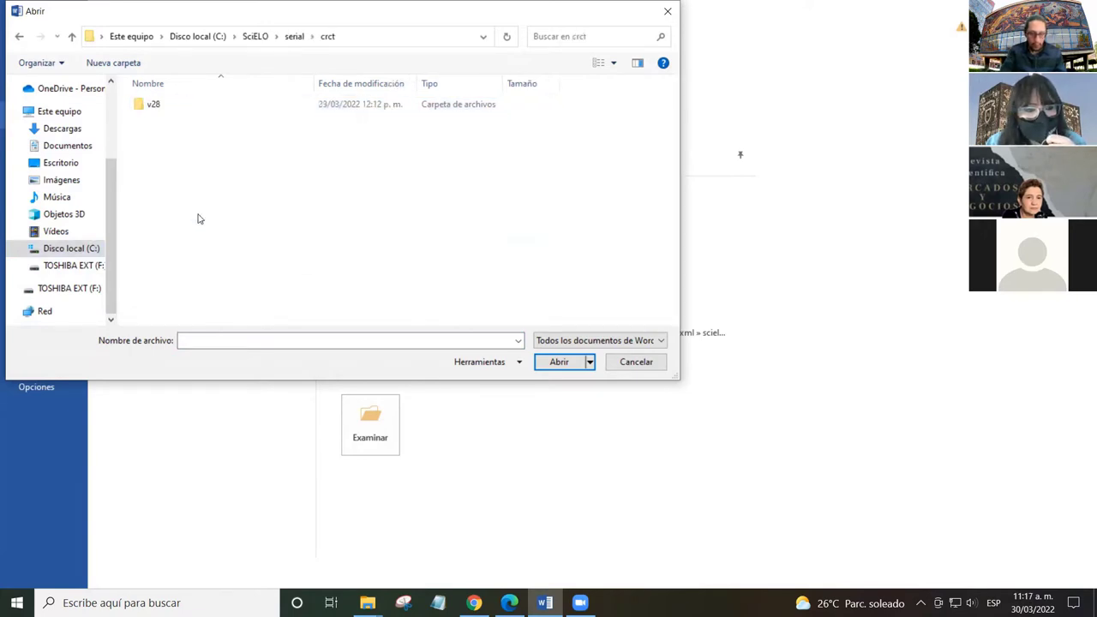
{"action": "double_click", "coordinate": [193, 107]}
{"action": "double_click", "coordinate": [193, 107]}
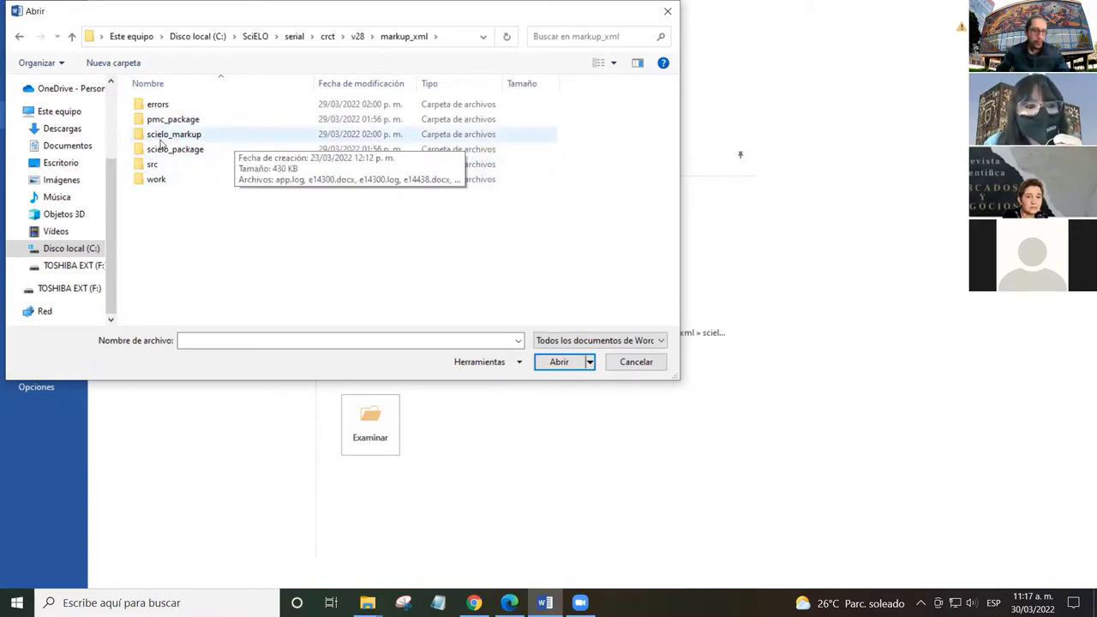
{"action": "double_click", "coordinate": [228, 137]}
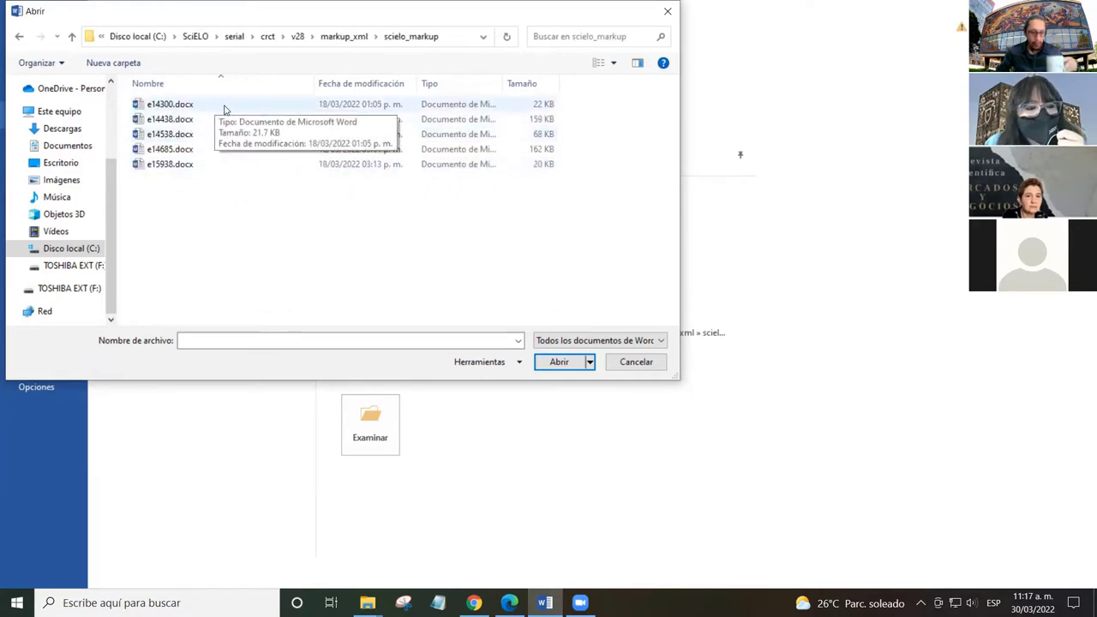
{"action": "double_click", "coordinate": [228, 105]}
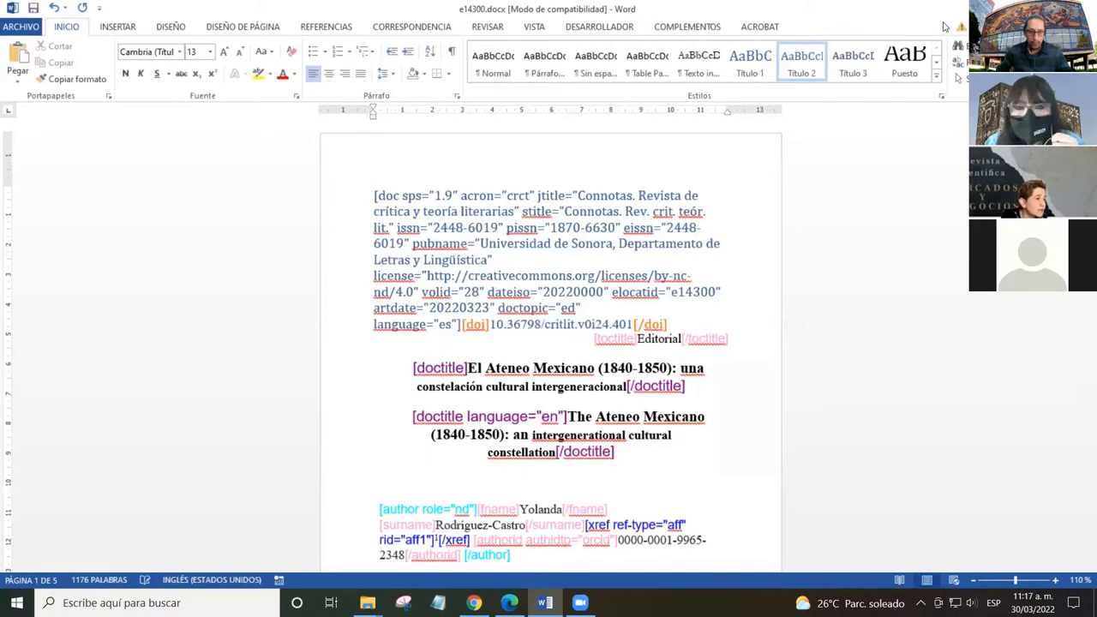
Step: Undo the heading formatting on the opening doc tag in e14300.docx and start the Marcación DTD-SciELO add-in
{"action": "key", "text": "super+Down"}
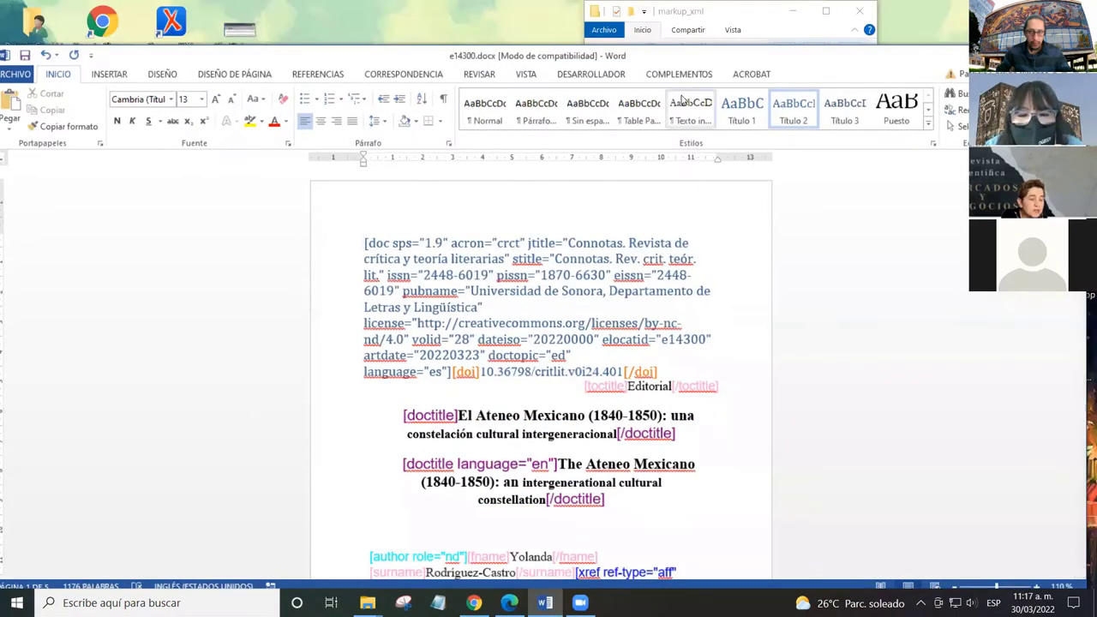
{"action": "left_click", "coordinate": [687, 75]}
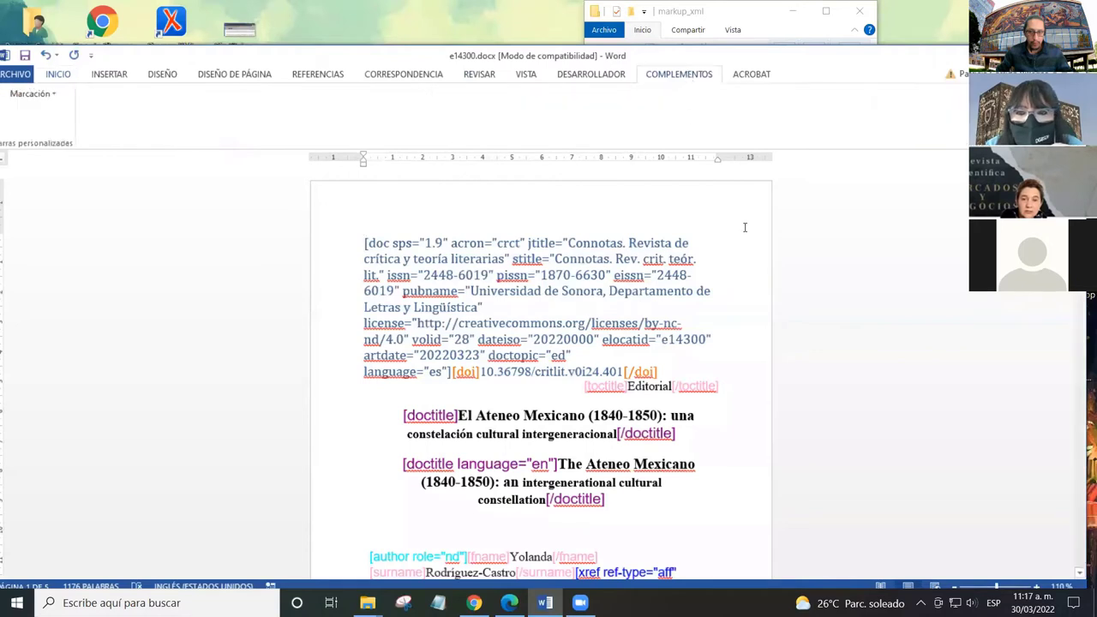
{"action": "left_click", "coordinate": [58, 74]}
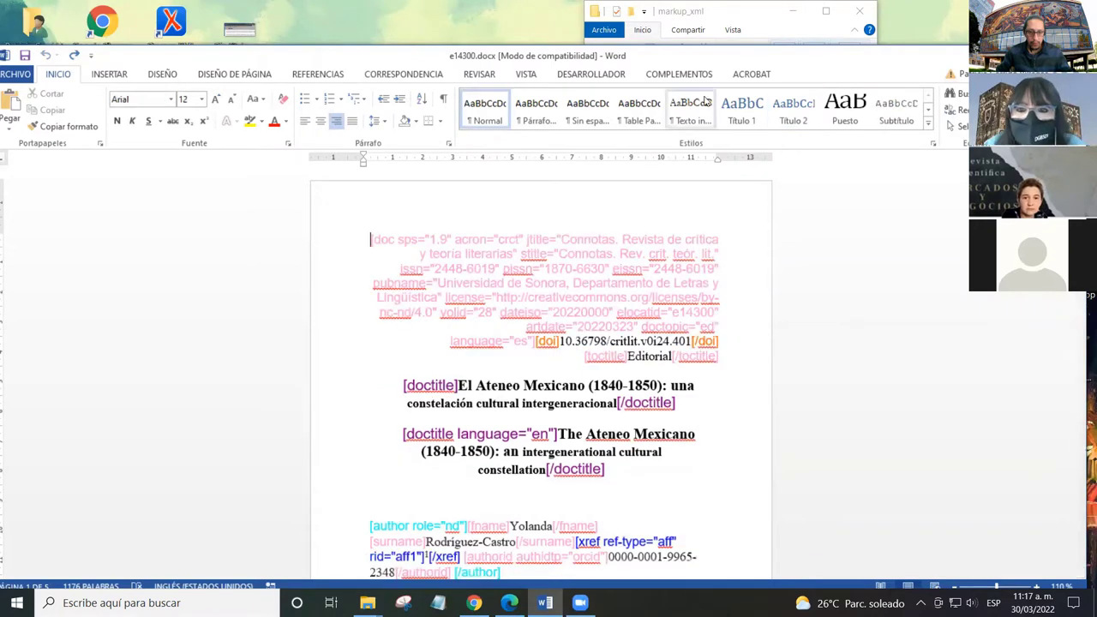
{"action": "left_click", "coordinate": [687, 76]}
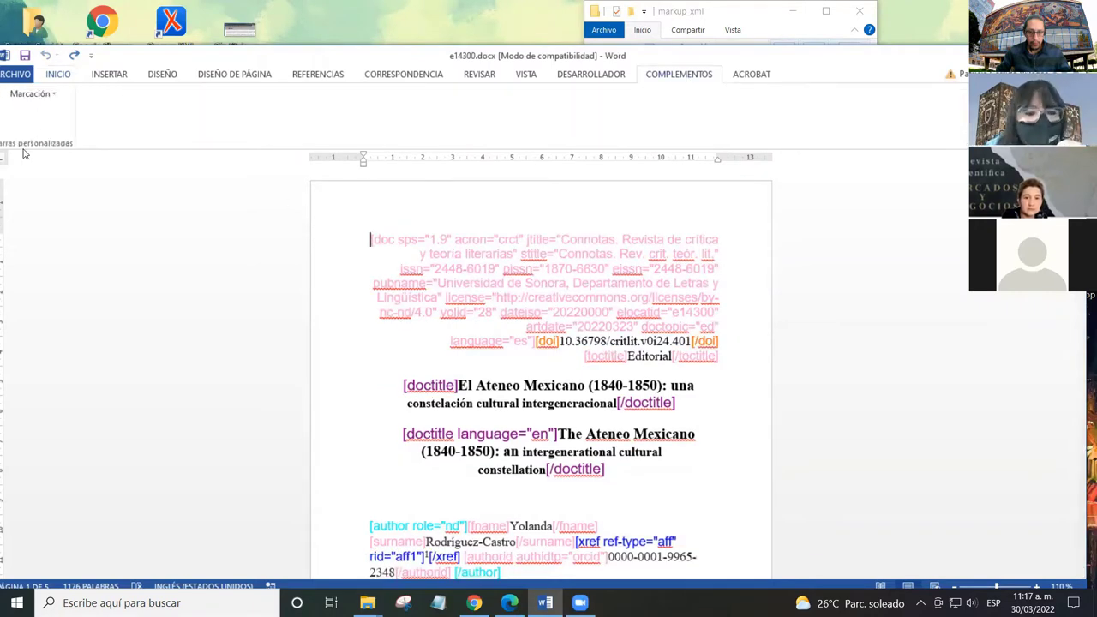
{"action": "left_click", "coordinate": [32, 94]}
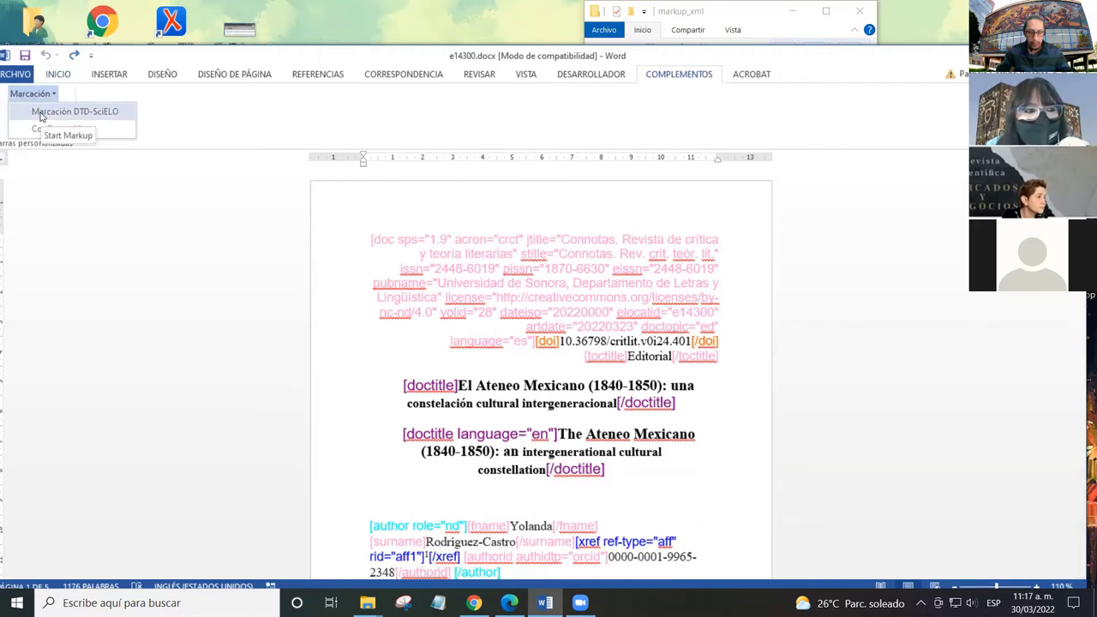
{"action": "left_click", "coordinate": [40, 117]}
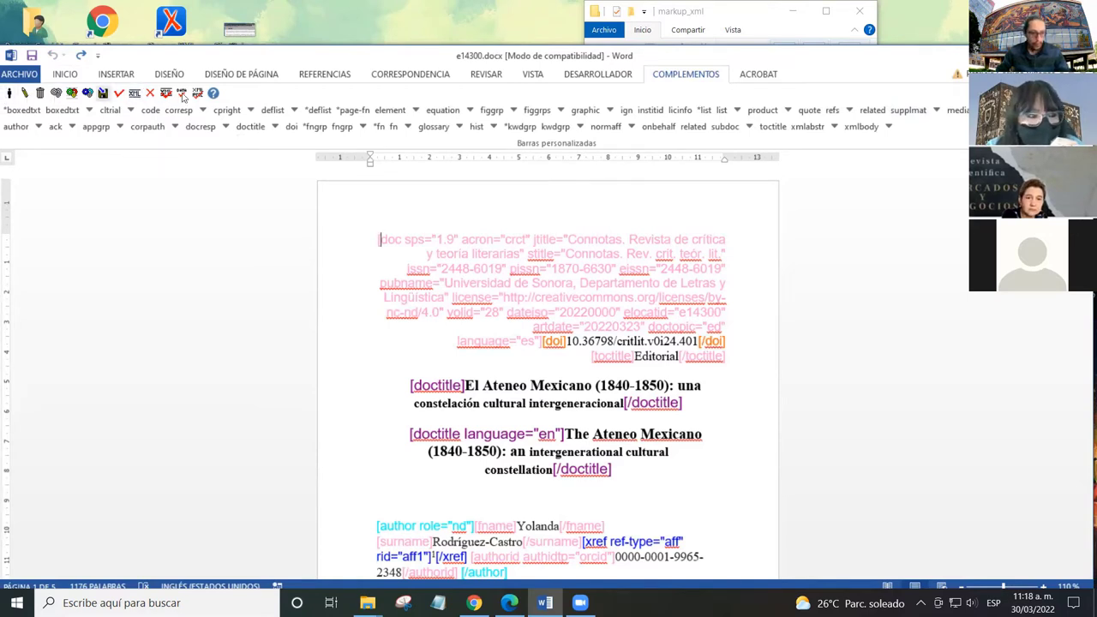
Step: Generate the XML for the marked-up e14300 article and check the DTD errors section of its report
{"action": "left_click", "coordinate": [134, 94]}
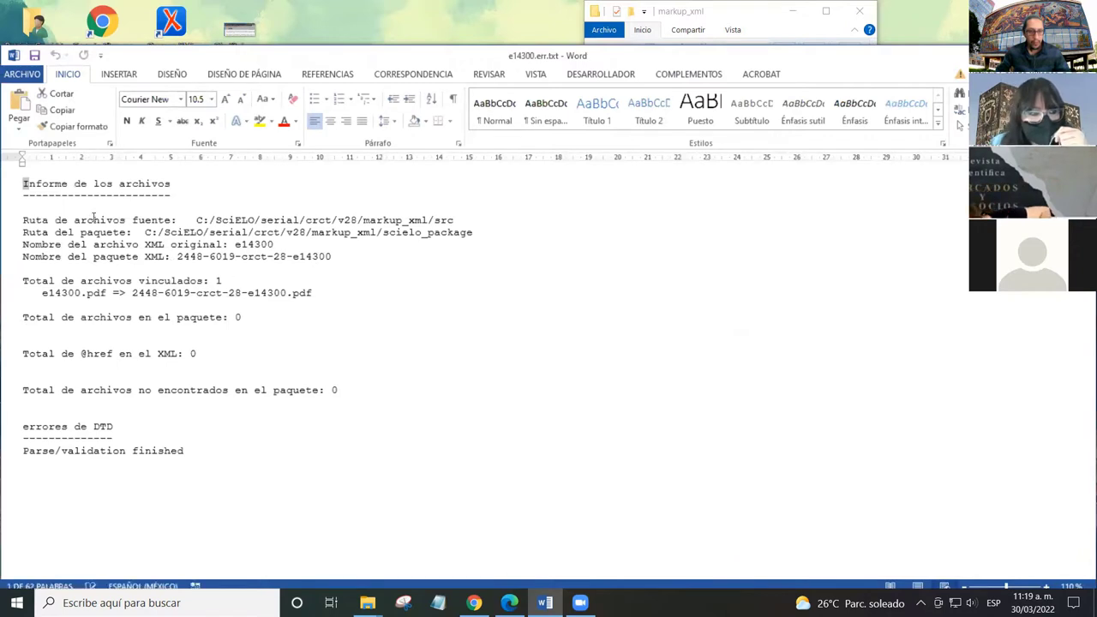
{"action": "left_click", "coordinate": [207, 187]}
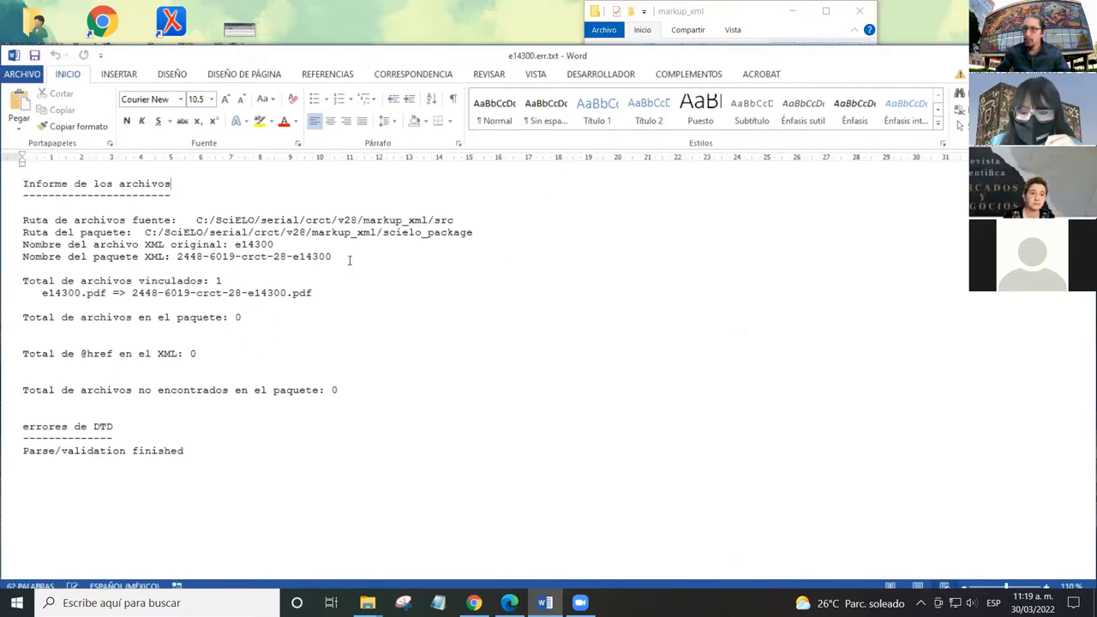
{"action": "left_click", "coordinate": [214, 443]}
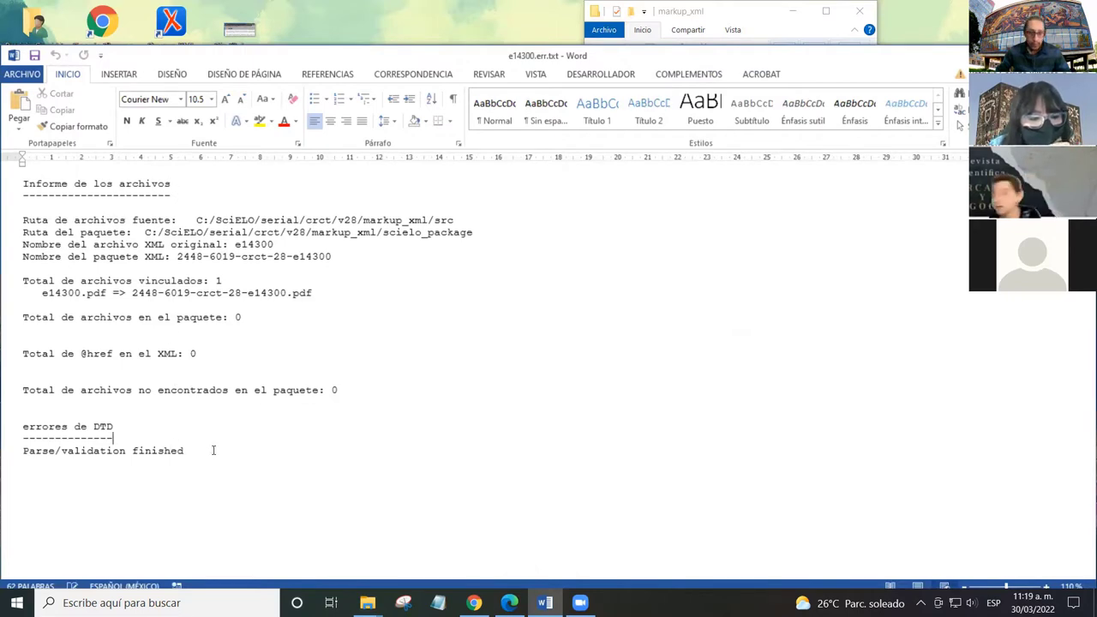
{"action": "left_click", "coordinate": [175, 430]}
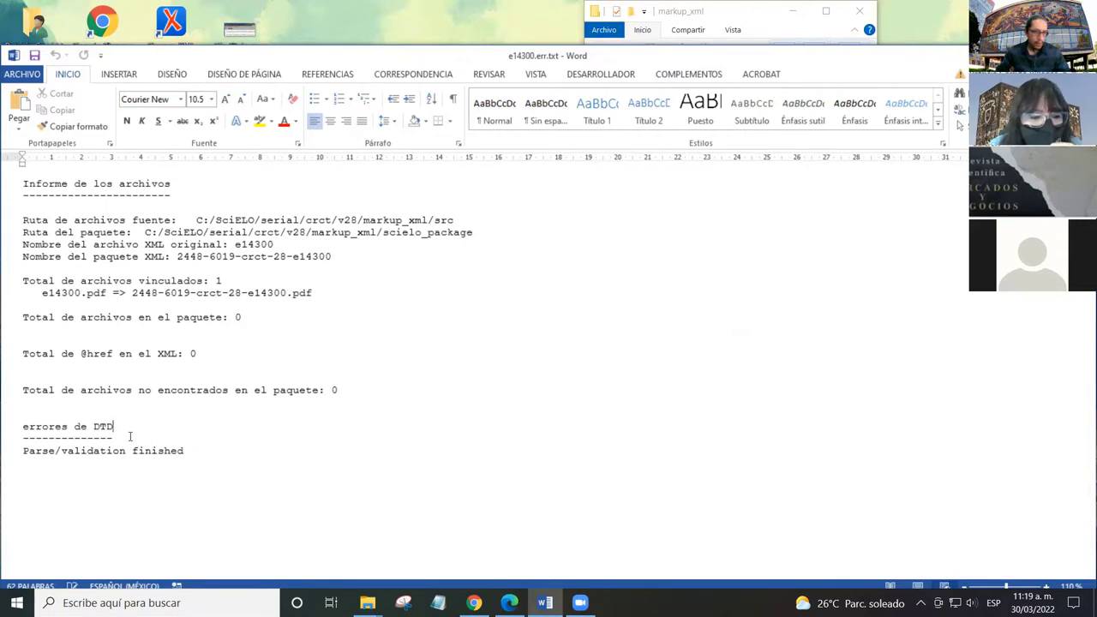
{"action": "left_click", "coordinate": [190, 451]}
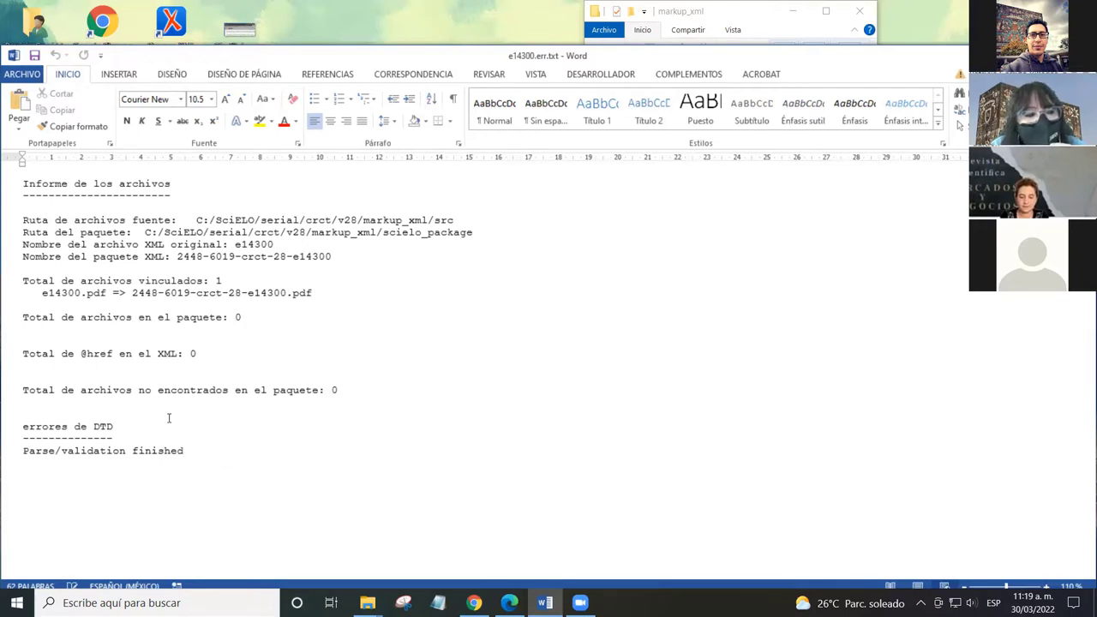
Step: Examine the report's source file path ending in src and its package path ending in scielo_package
{"action": "left_click", "coordinate": [470, 217]}
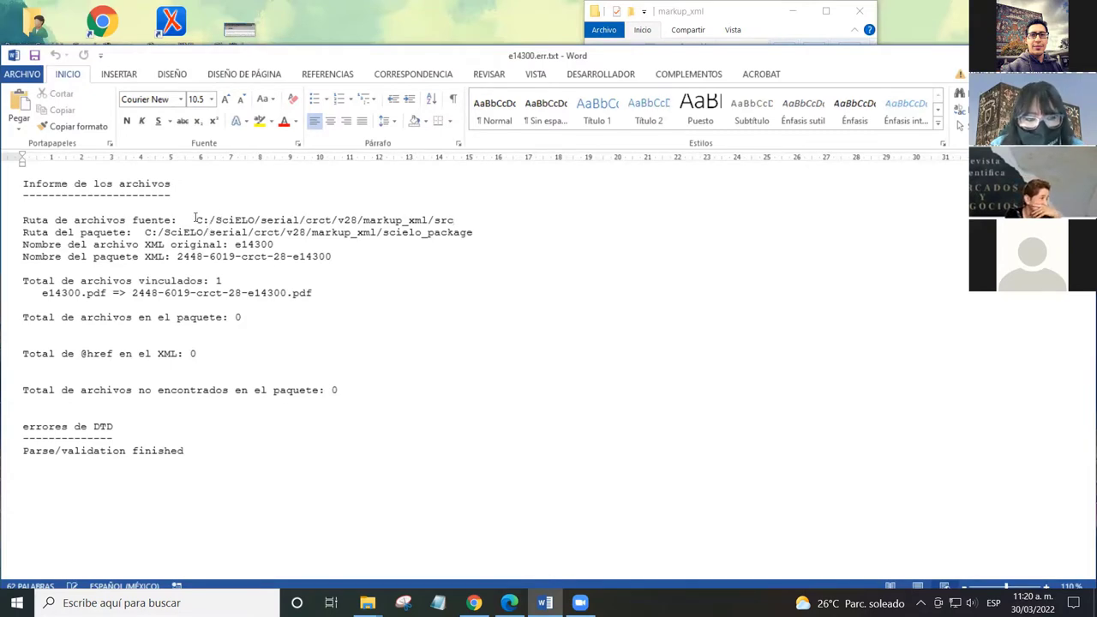
{"action": "left_click_drag", "start_coordinate": [197, 219], "coordinate": [454, 230]}
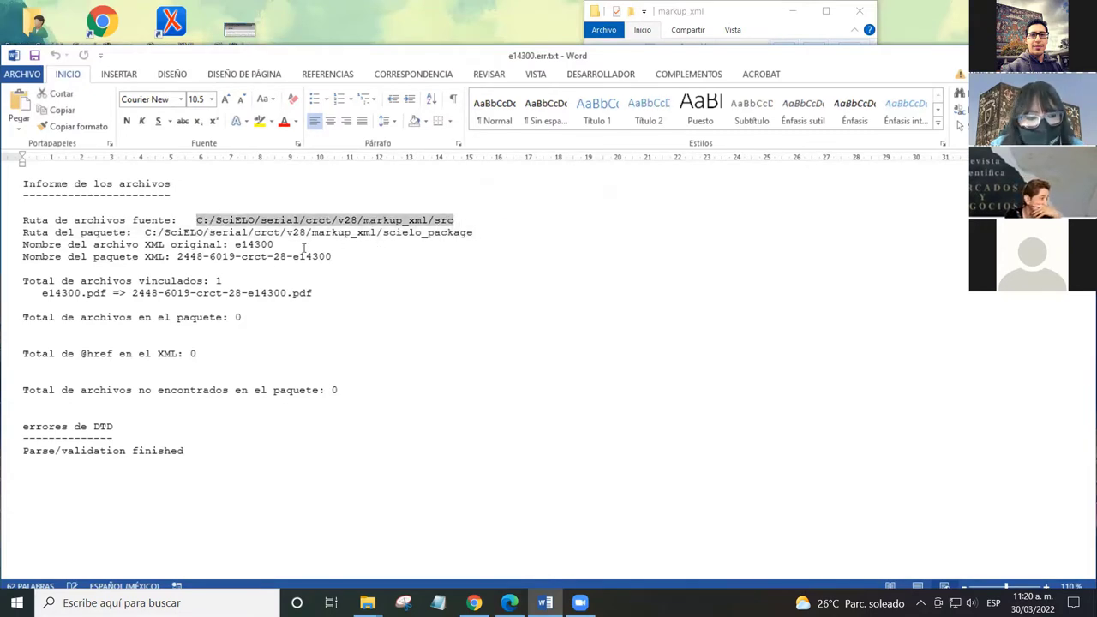
{"action": "left_click", "coordinate": [482, 227]}
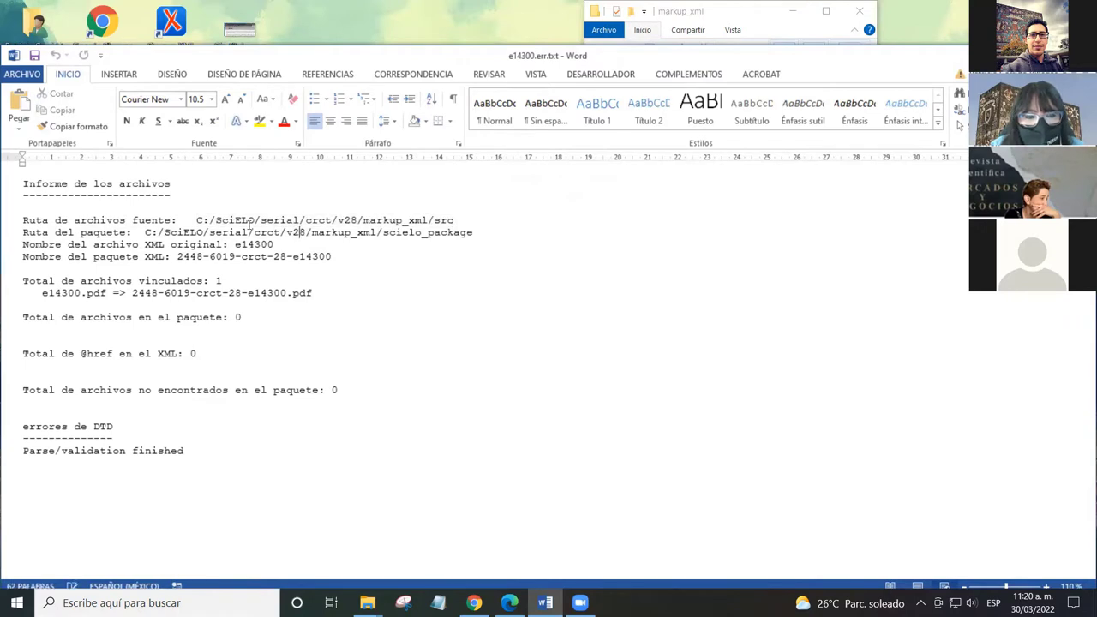
{"action": "double_click", "coordinate": [439, 221]}
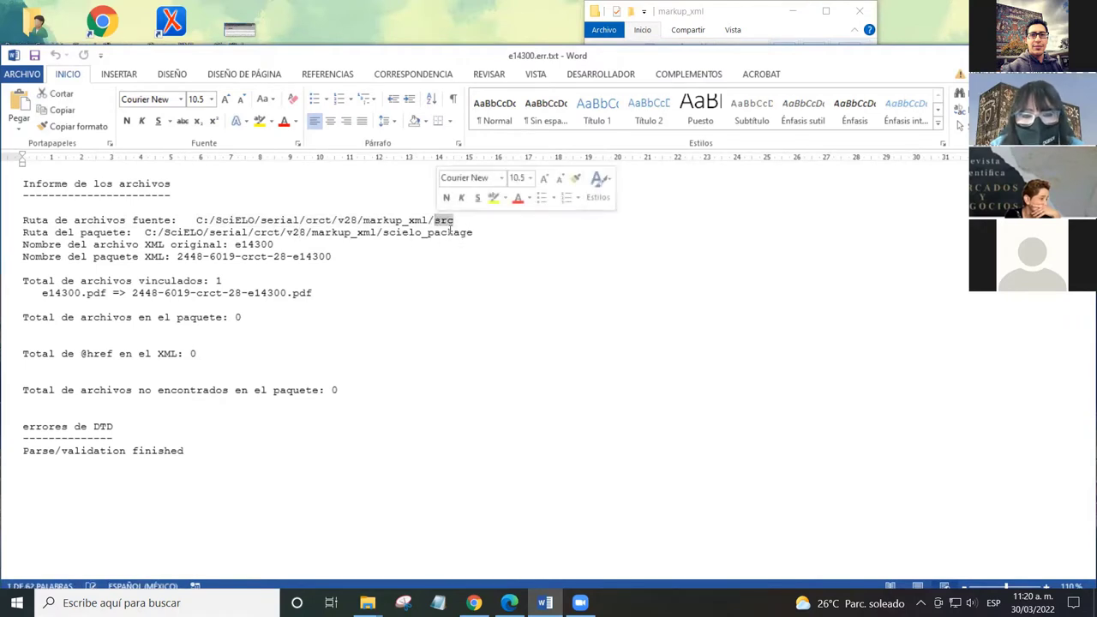
{"action": "left_click", "coordinate": [447, 224]}
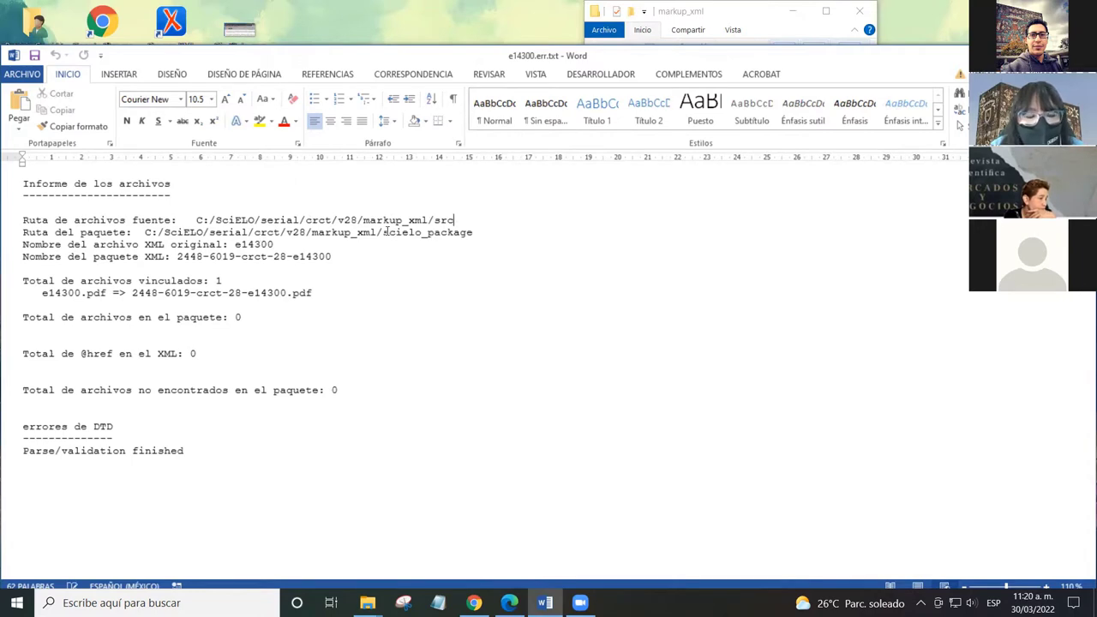
{"action": "left_click_drag", "start_coordinate": [384, 232], "coordinate": [488, 234]}
{"action": "left_click", "coordinate": [417, 244]}
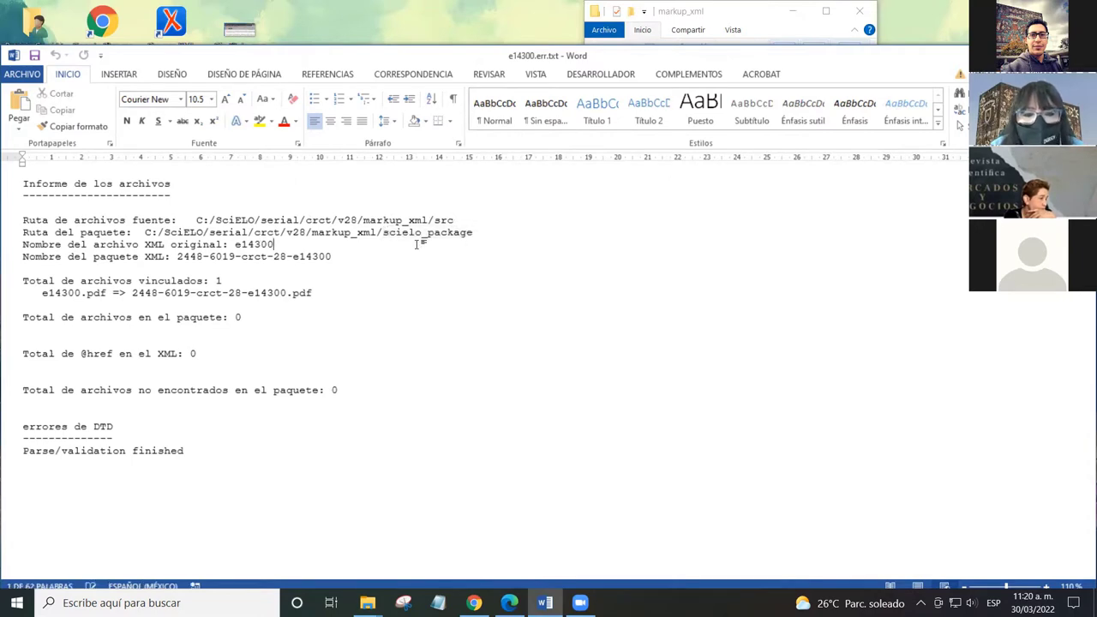
{"action": "left_click_drag", "start_coordinate": [384, 232], "coordinate": [473, 233]}
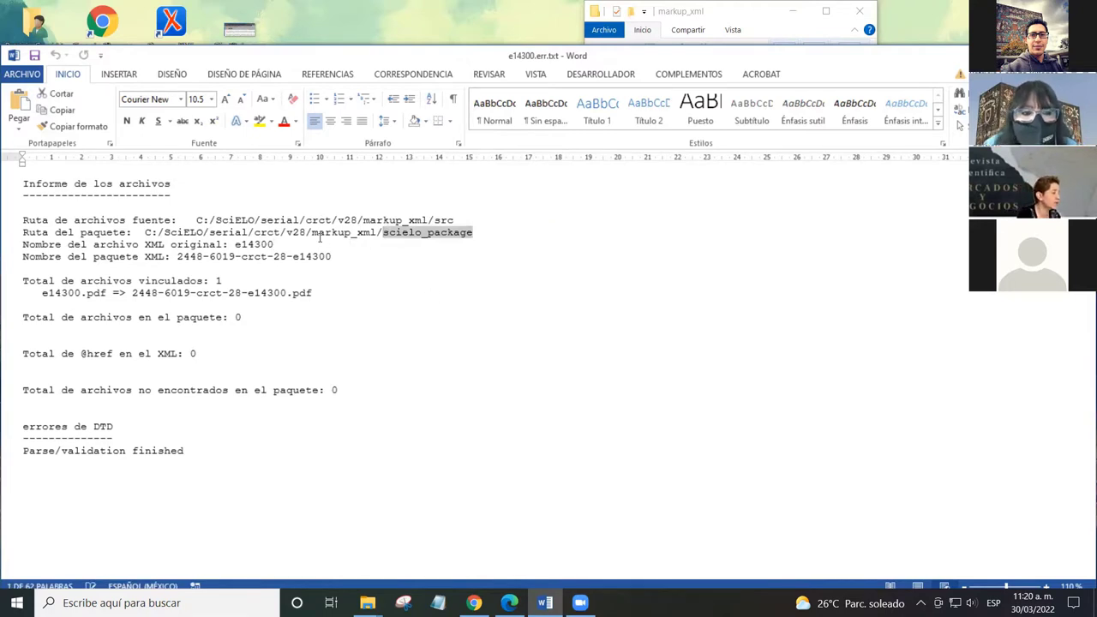
Step: Examine the report's full package path, from C:/SciELO/serial/crct/v28/markup_xml down to its final scielo_package folder
{"action": "left_click", "coordinate": [385, 240]}
{"action": "left_click_drag", "start_coordinate": [383, 233], "coordinate": [473, 232]}
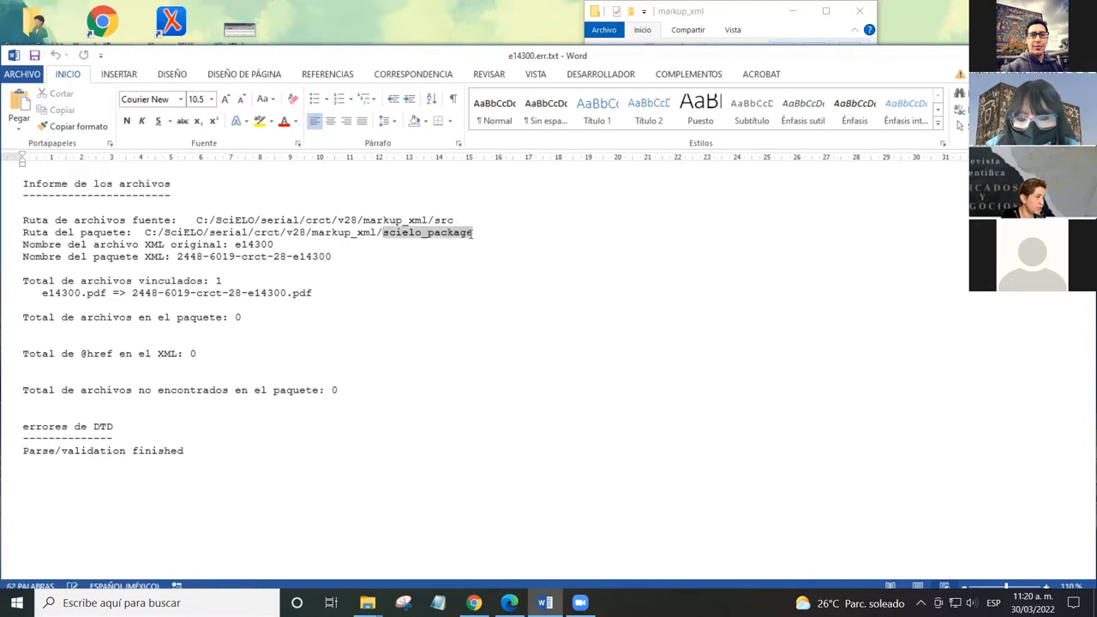
{"action": "left_click", "coordinate": [378, 232]}
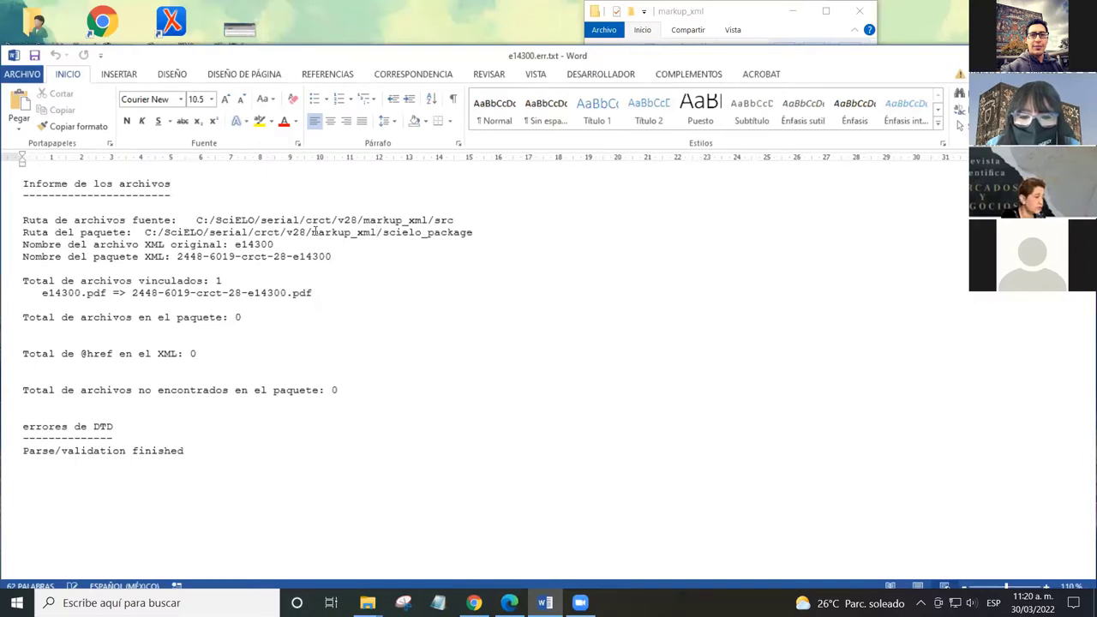
{"action": "left_click", "coordinate": [485, 239]}
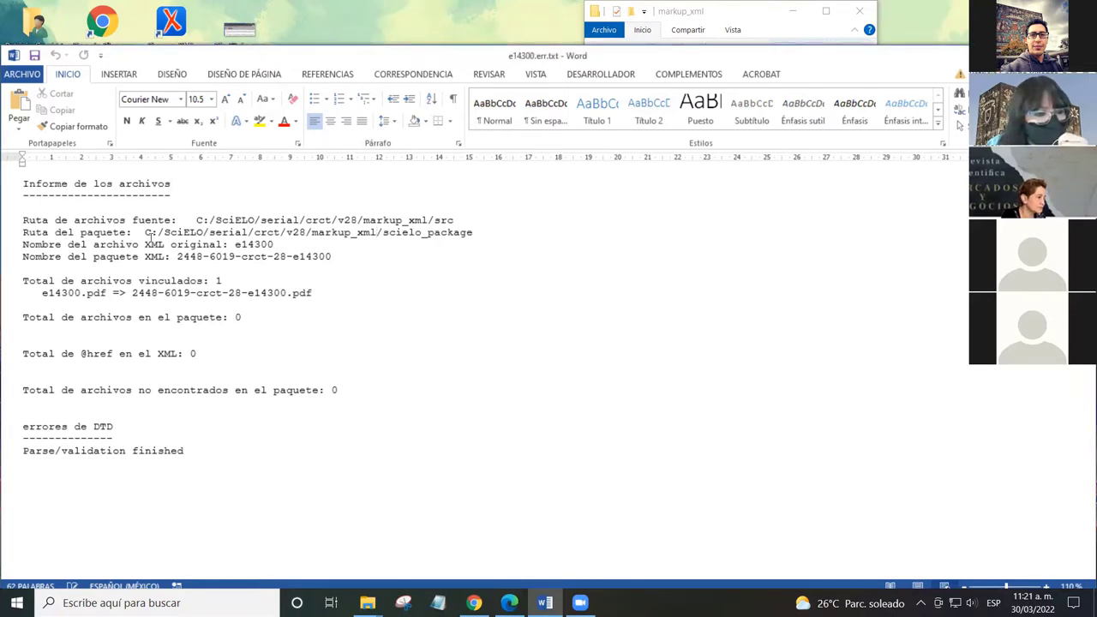
{"action": "left_click_drag", "start_coordinate": [148, 232], "coordinate": [482, 231]}
{"action": "left_click", "coordinate": [311, 233]}
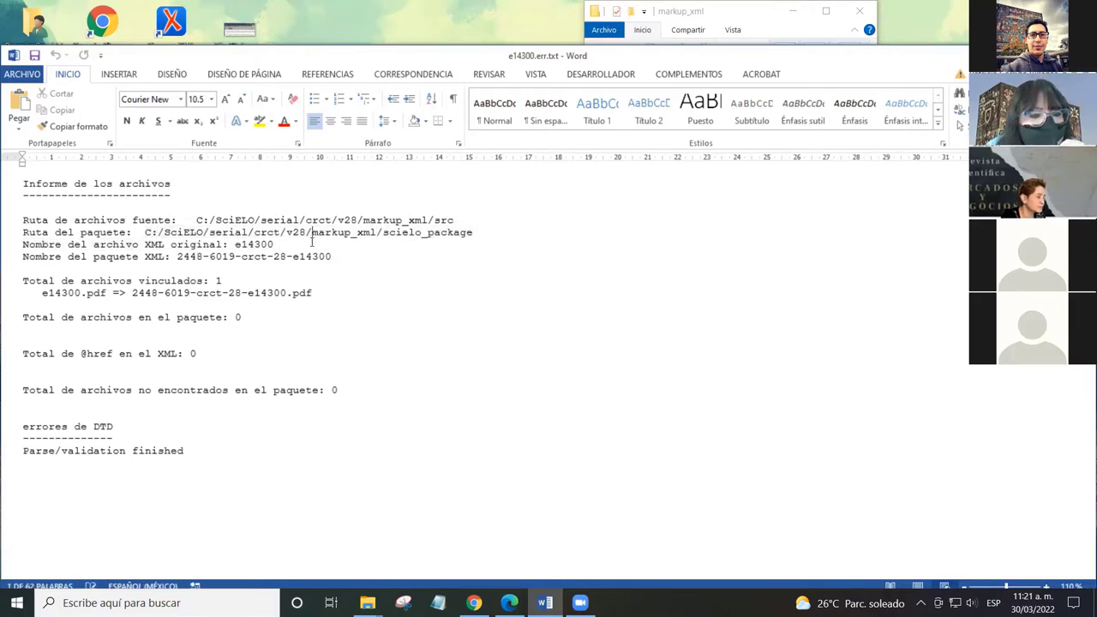
{"action": "double_click", "coordinate": [421, 232]}
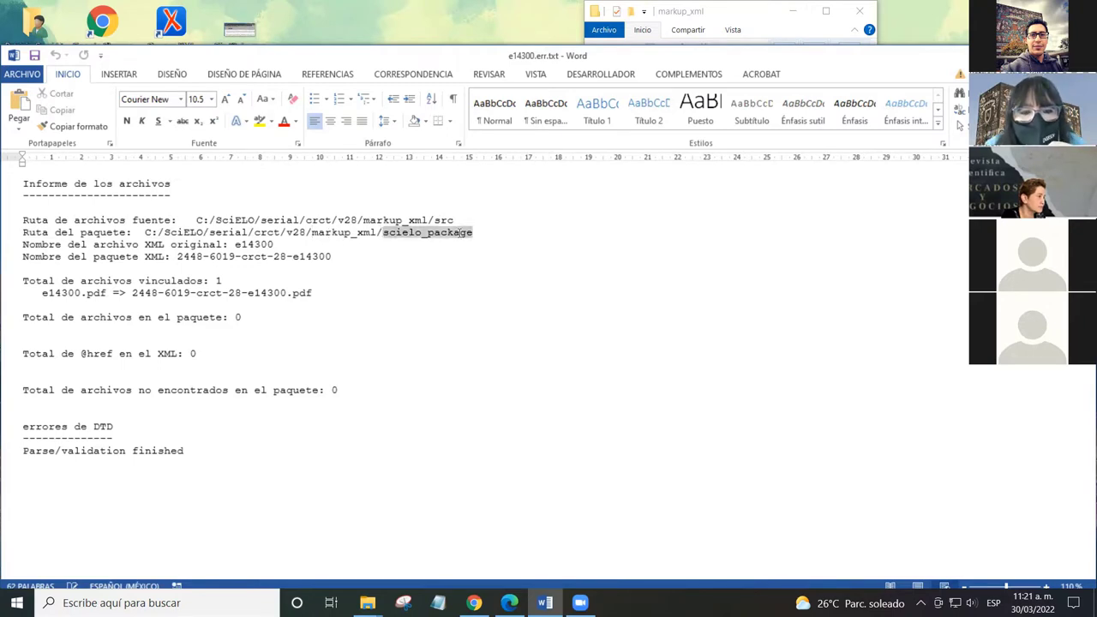
{"action": "left_click", "coordinate": [384, 239]}
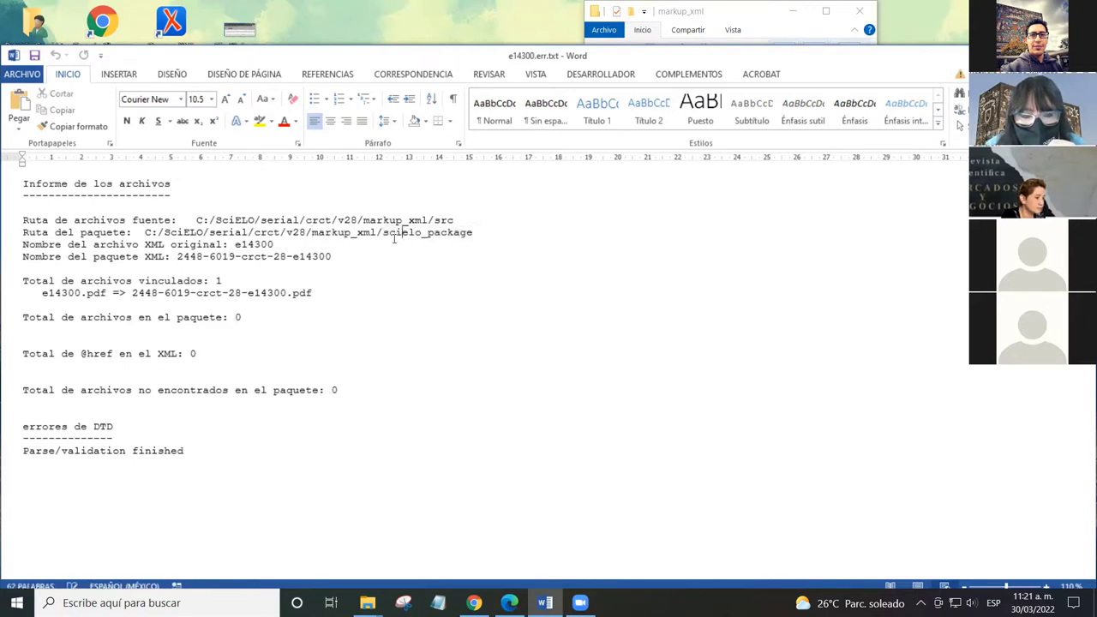
{"action": "left_click", "coordinate": [479, 238]}
Step: Switch to File Explorer, open v28\markup_xml\scielo_package and check the article's PDF and XML files
{"action": "left_click", "coordinate": [367, 602]}
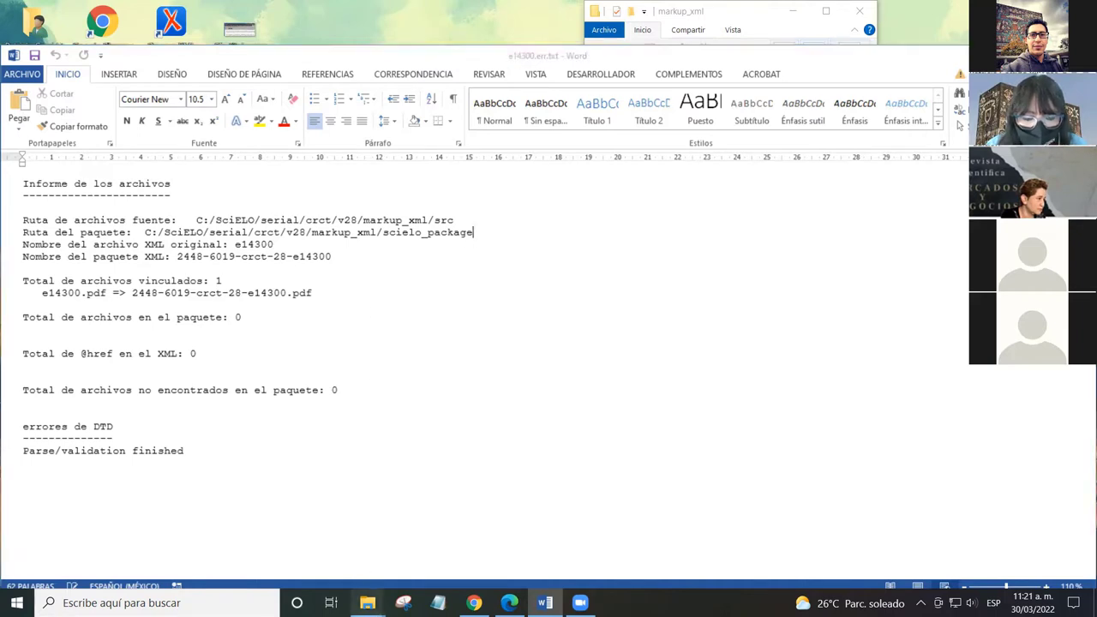
{"action": "left_click", "coordinate": [839, 549]}
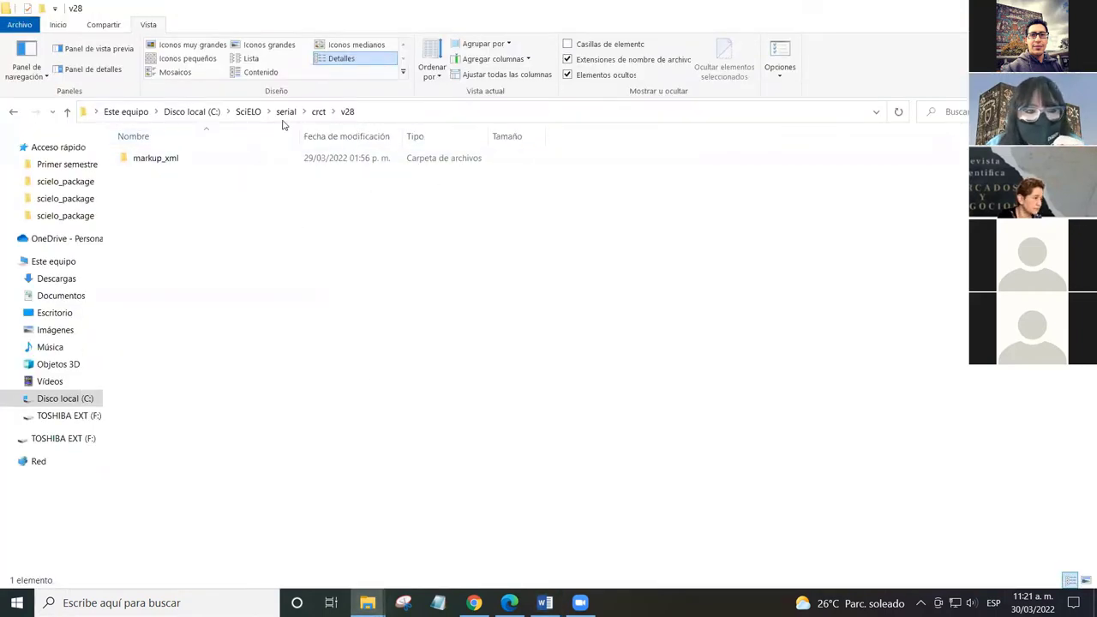
{"action": "double_click", "coordinate": [188, 161]}
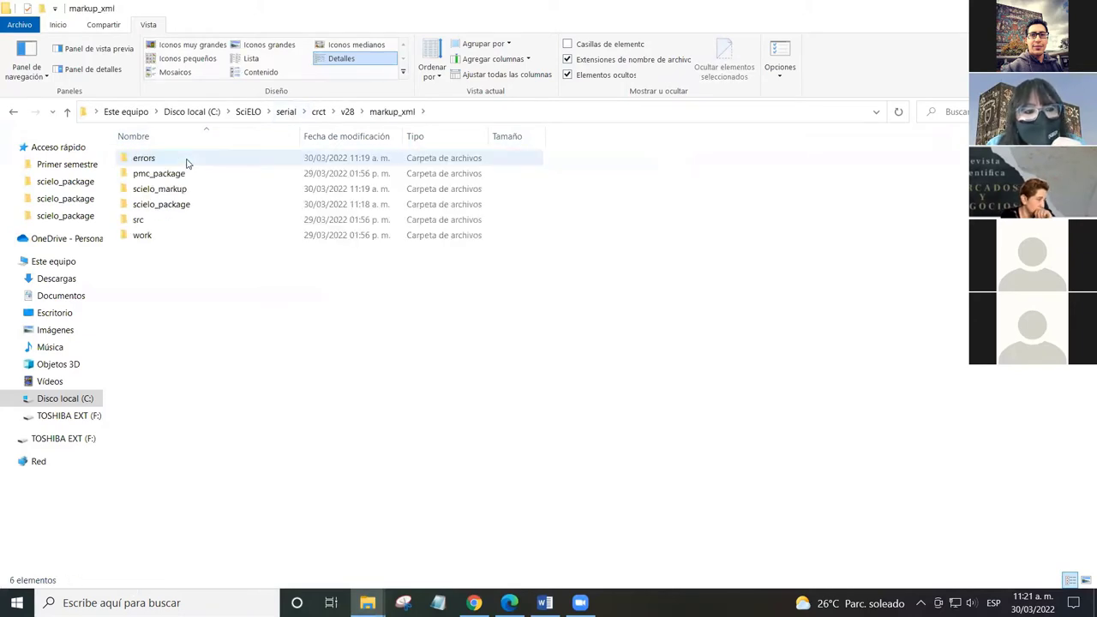
{"action": "left_click", "coordinate": [204, 206]}
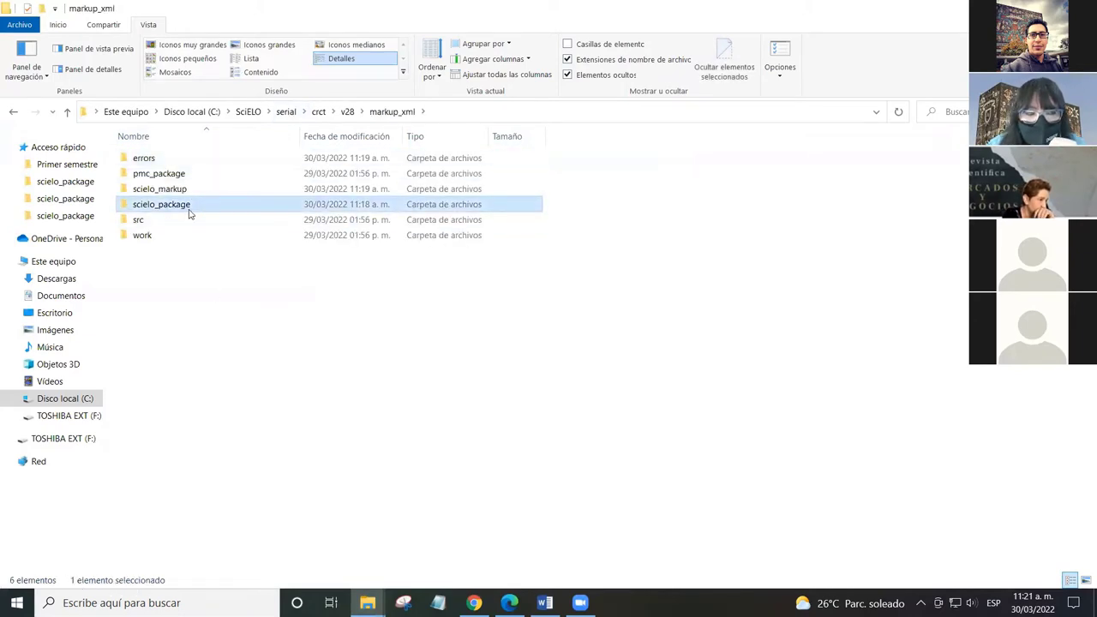
{"action": "double_click", "coordinate": [190, 211]}
{"action": "left_click", "coordinate": [256, 174]}
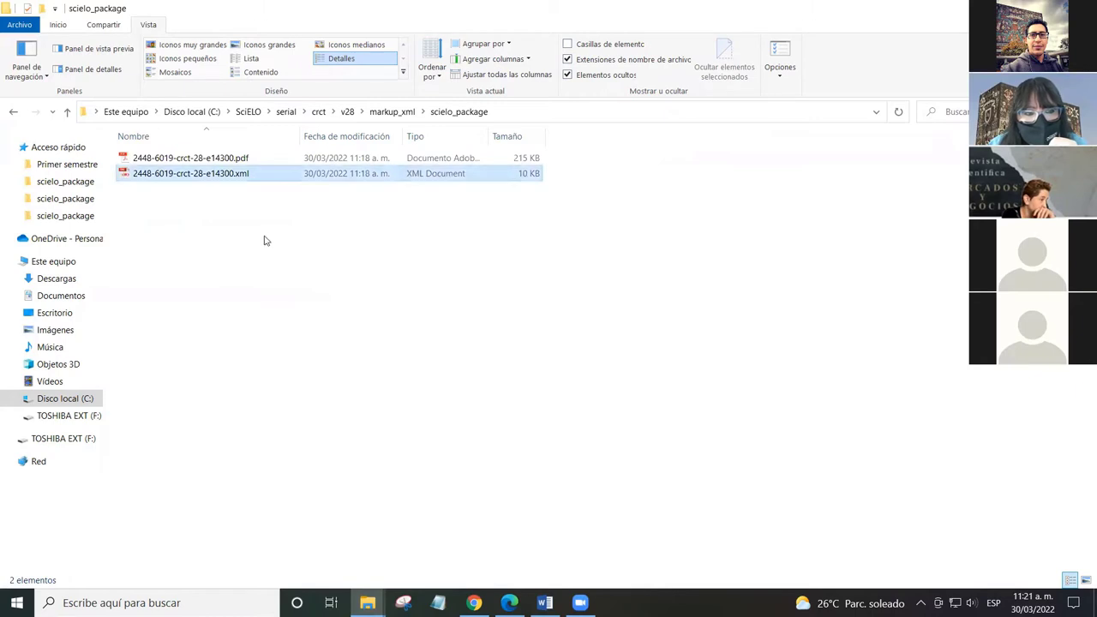
{"action": "left_click", "coordinate": [289, 158]}
{"action": "left_click", "coordinate": [288, 248]}
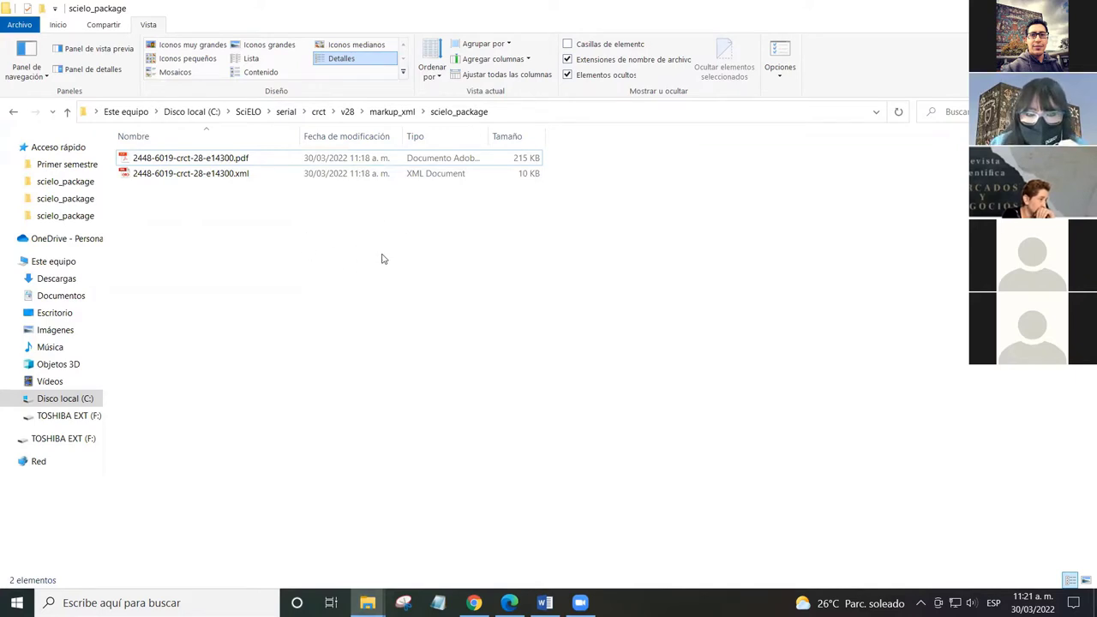
Step: Look through the scielo_package, scielo_markup and src folders within markup_xml
{"action": "left_click", "coordinate": [392, 111]}
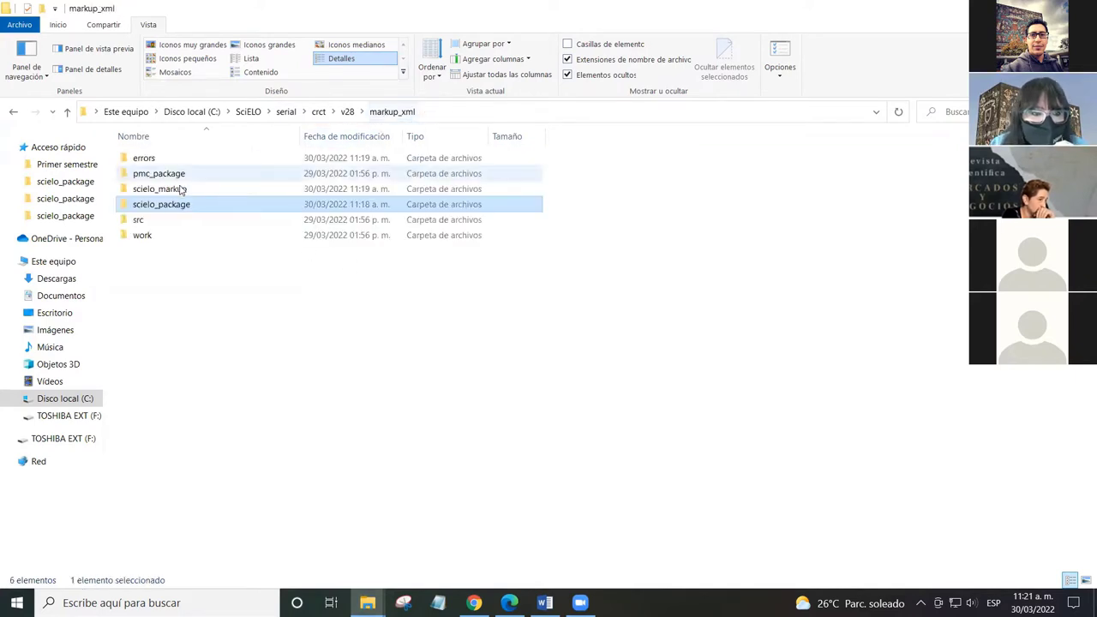
{"action": "double_click", "coordinate": [206, 210]}
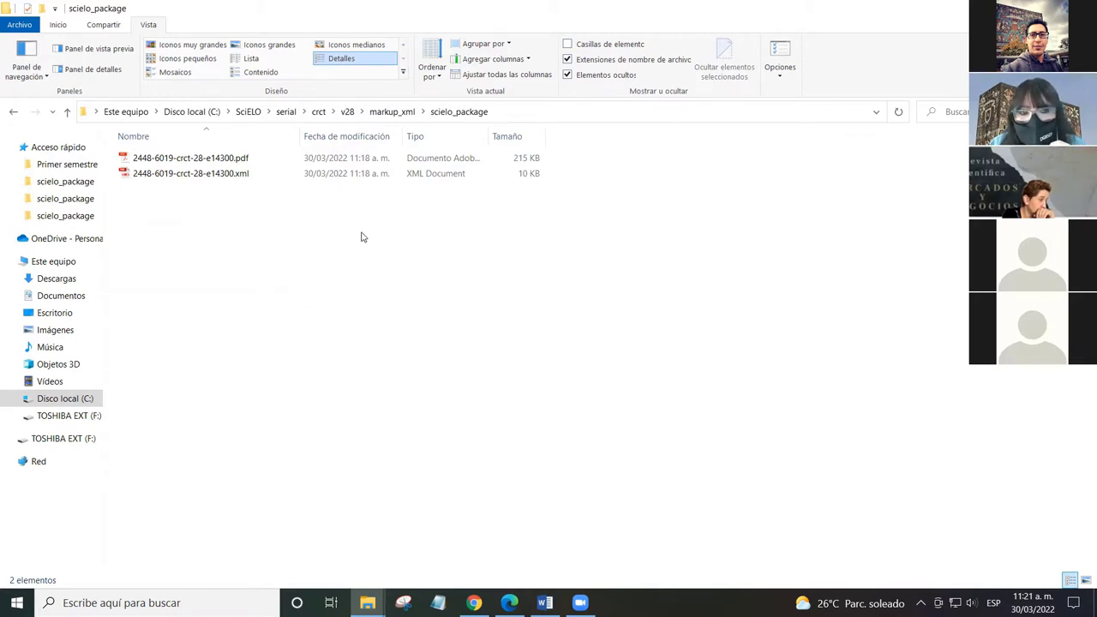
{"action": "left_click", "coordinate": [401, 114]}
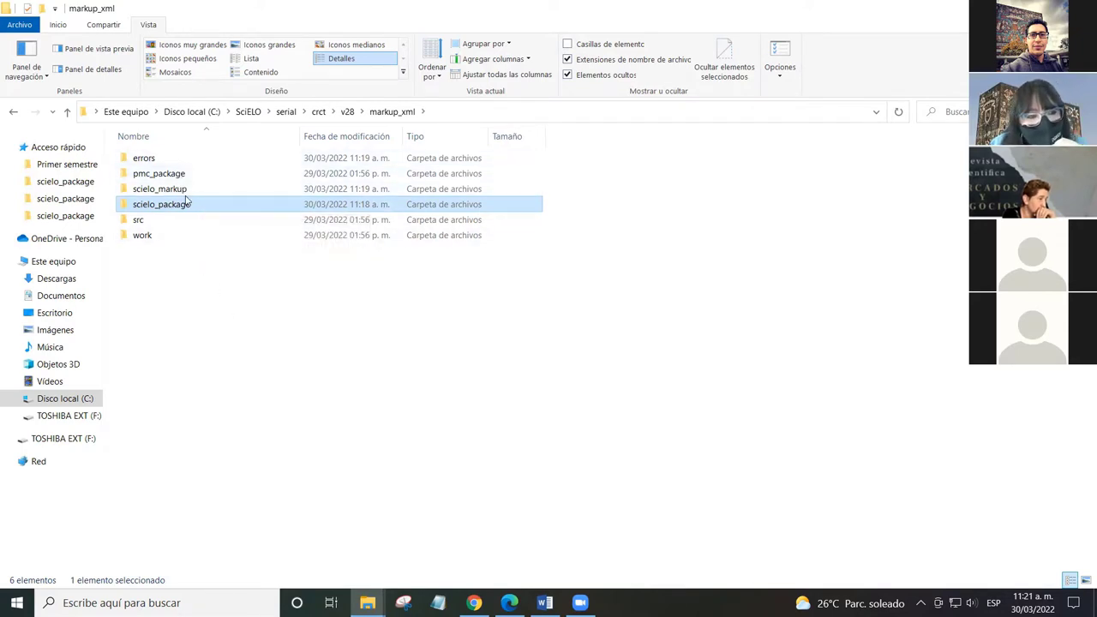
{"action": "double_click", "coordinate": [196, 188]}
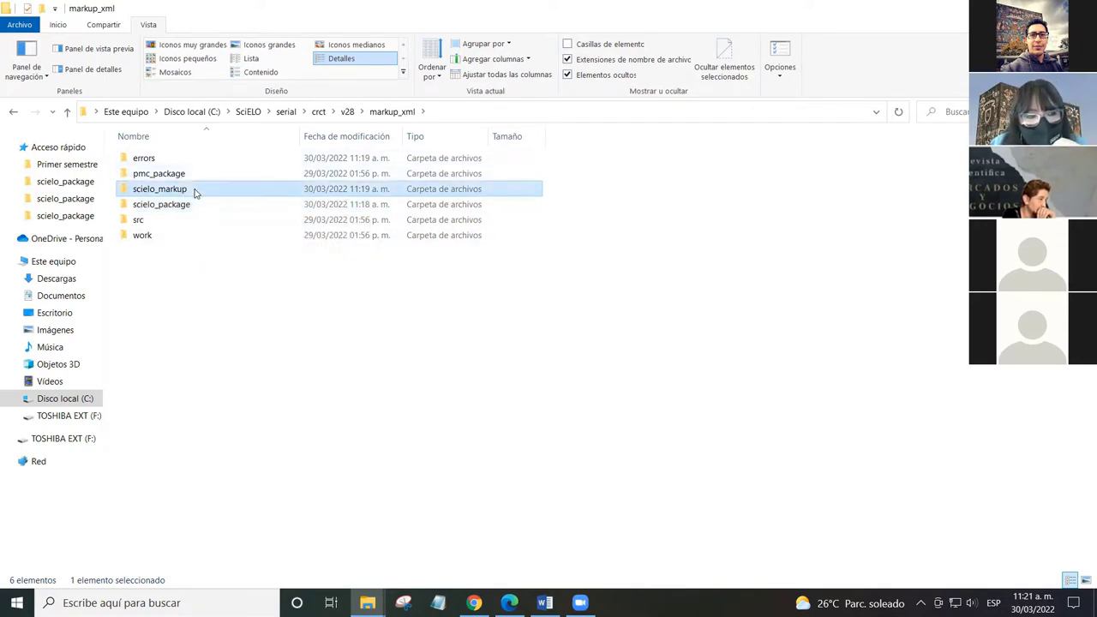
{"action": "left_click", "coordinate": [372, 115]}
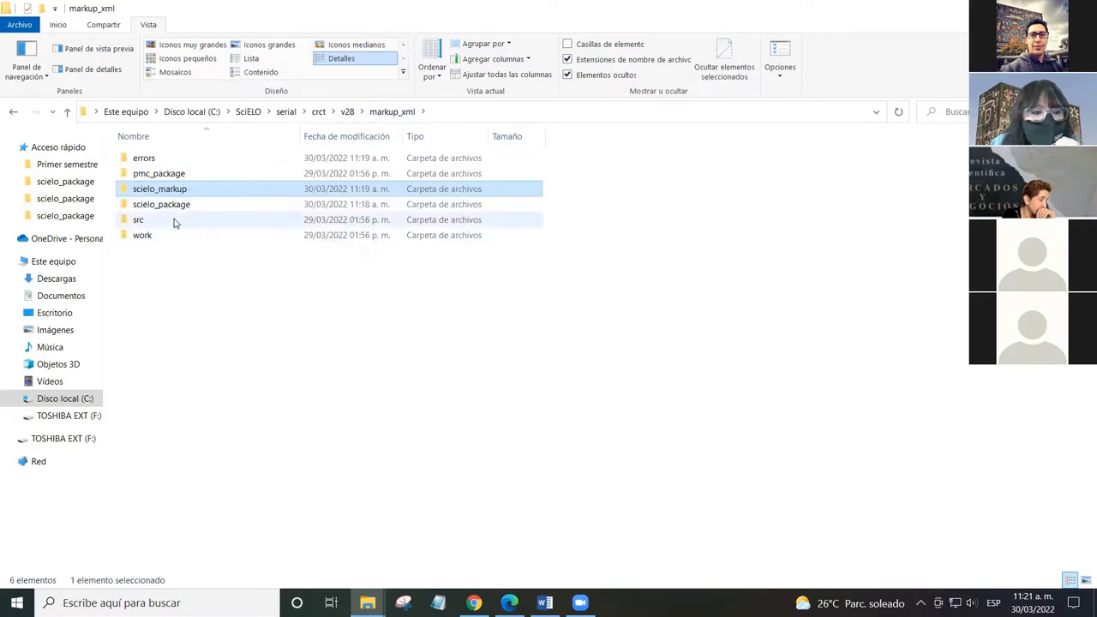
{"action": "left_click", "coordinate": [174, 221]}
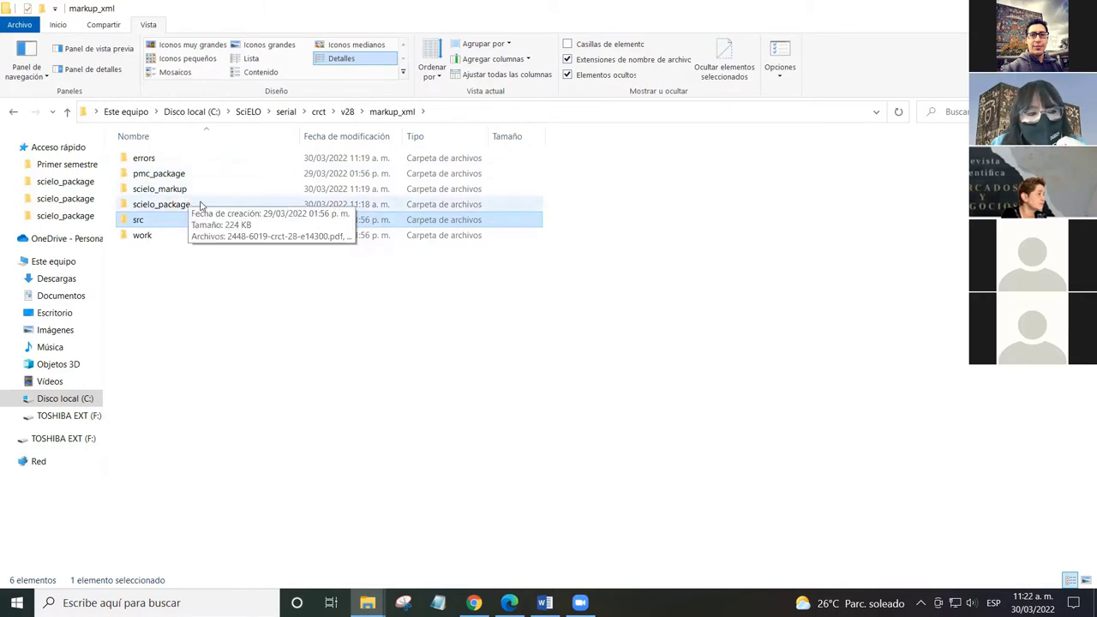
{"action": "left_click", "coordinate": [202, 205]}
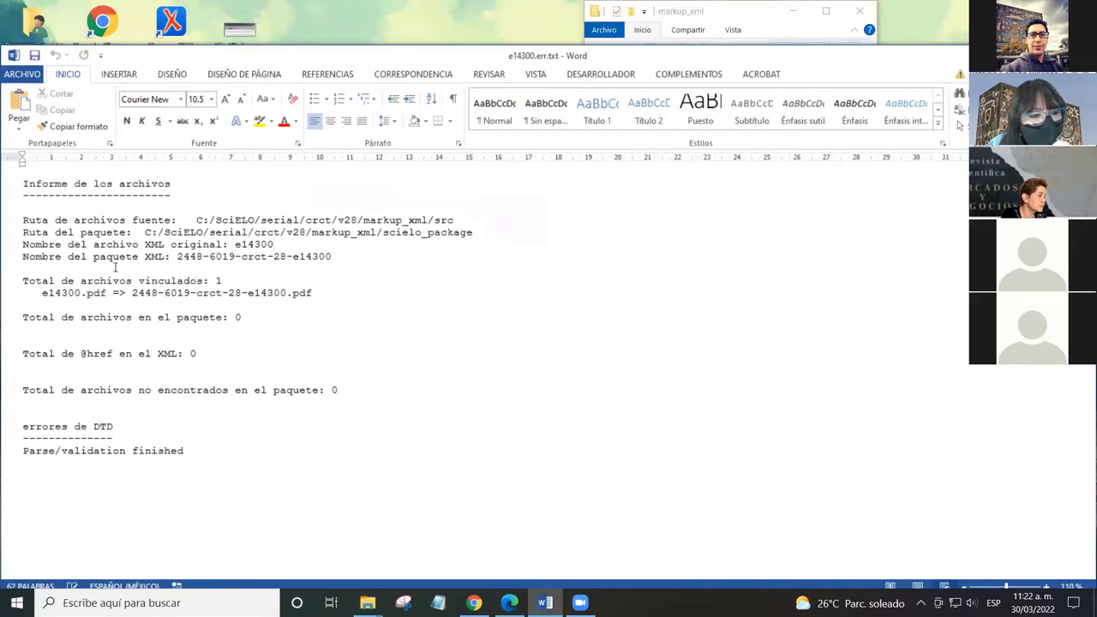
Step: Switch to the Word report and examine the ISSN, volume and article identifier parts of the XML package name
{"action": "left_click_drag", "start_coordinate": [177, 256], "coordinate": [365, 253]}
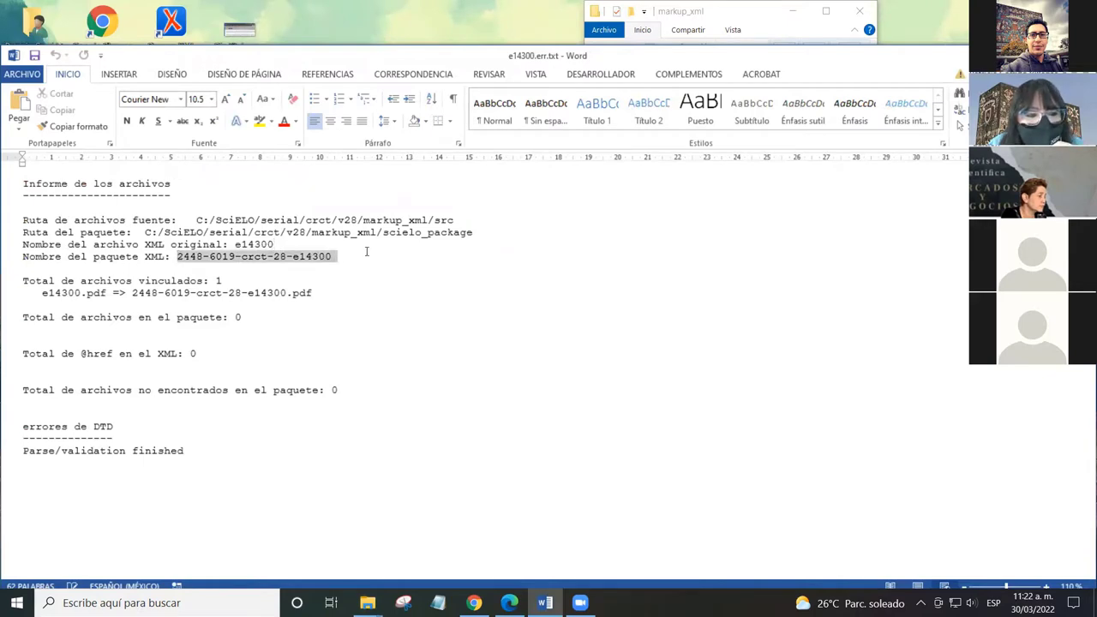
{"action": "left_click", "coordinate": [348, 265]}
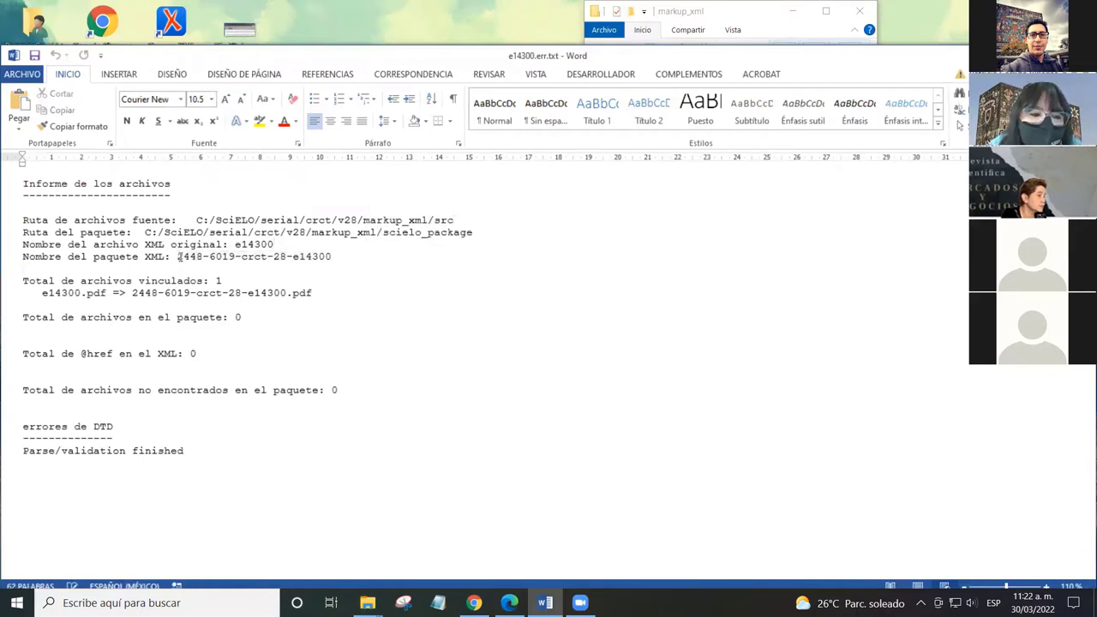
{"action": "left_click_drag", "start_coordinate": [178, 256], "coordinate": [332, 256]}
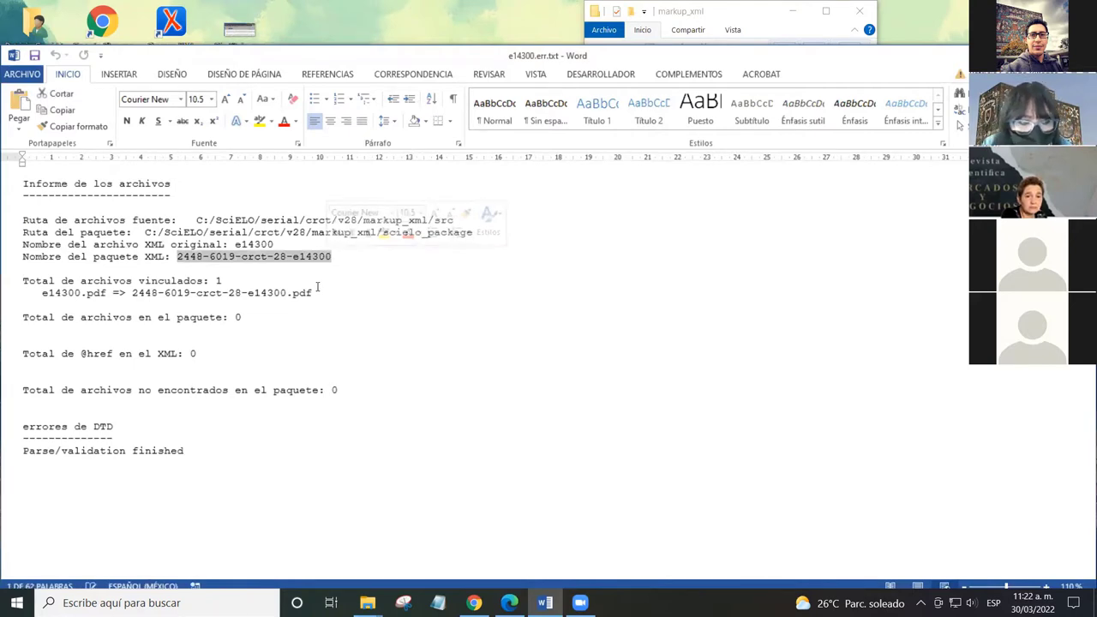
{"action": "left_click", "coordinate": [177, 256]}
{"action": "left_click_drag", "start_coordinate": [178, 256], "coordinate": [234, 257]}
{"action": "left_click", "coordinate": [222, 256]}
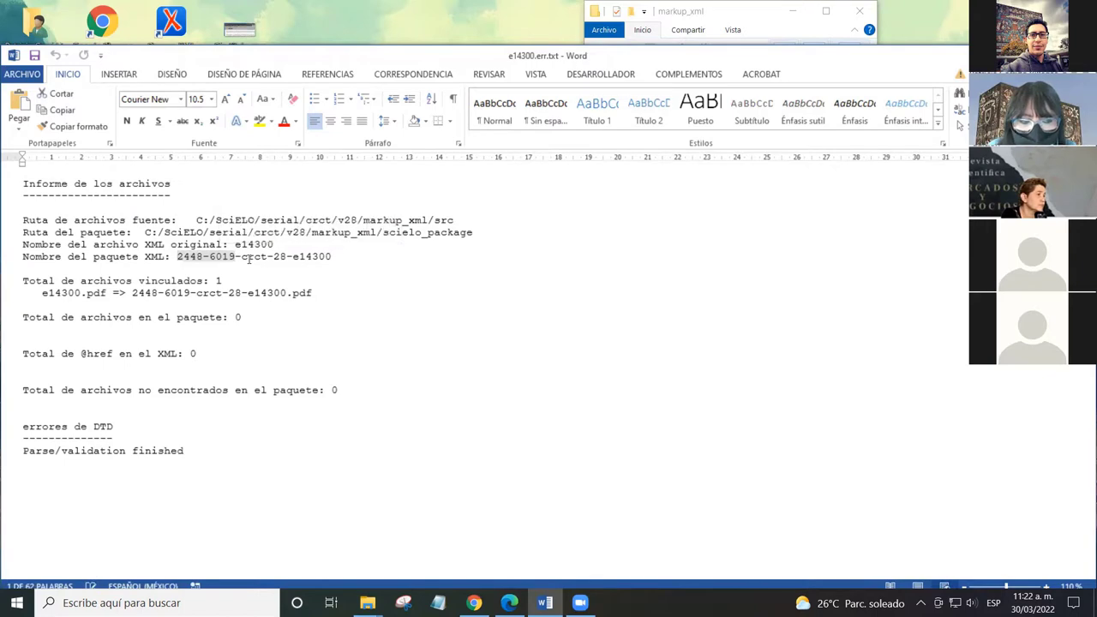
{"action": "double_click", "coordinate": [279, 256]}
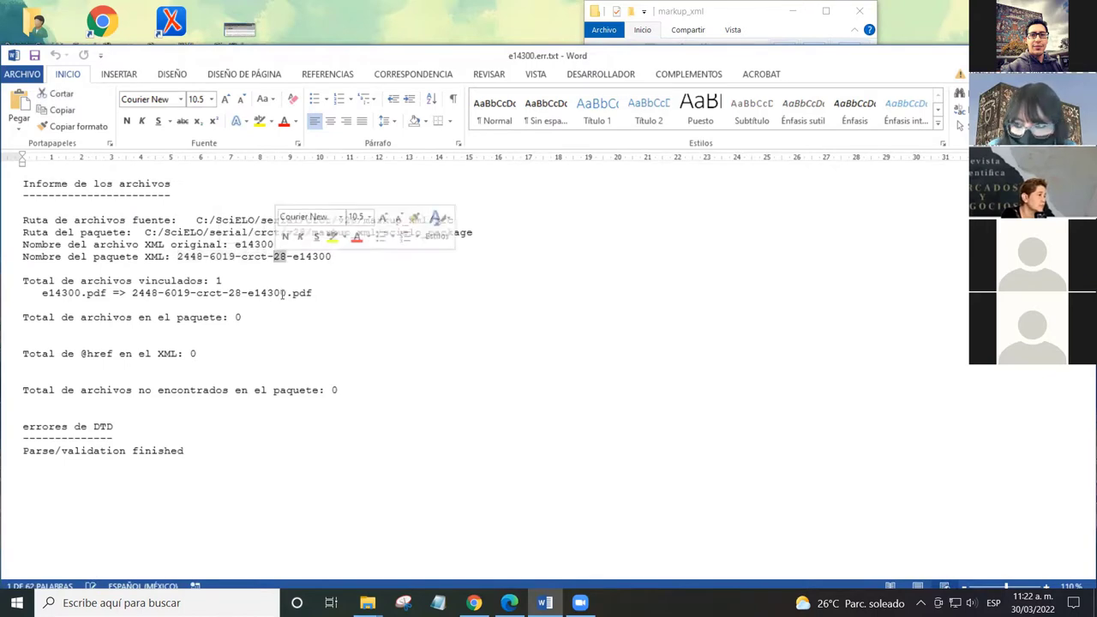
{"action": "double_click", "coordinate": [310, 257]}
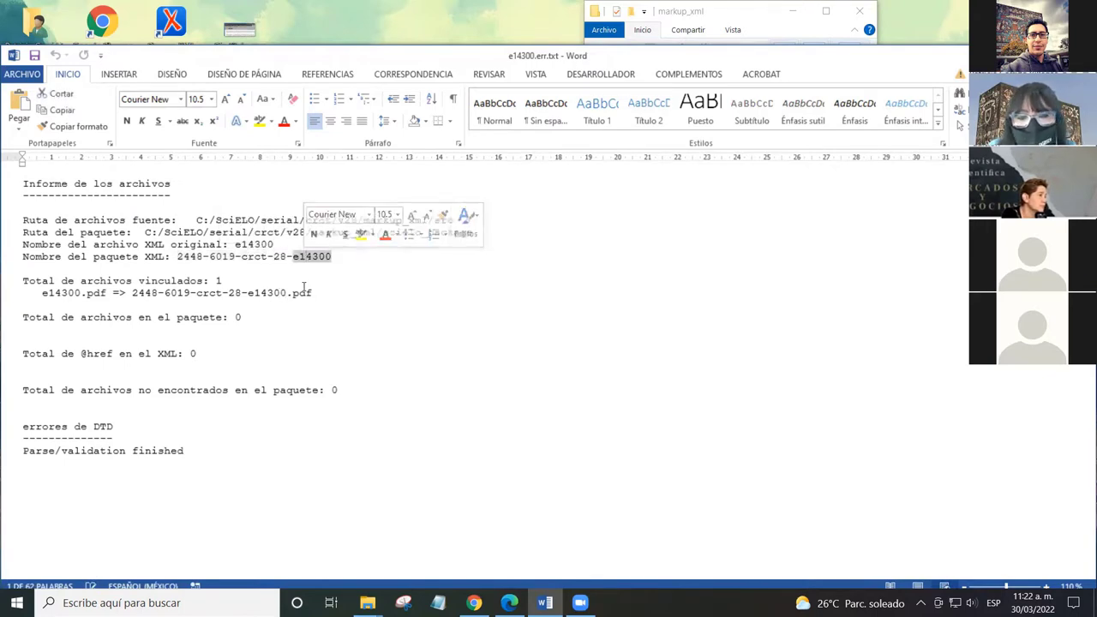
{"action": "left_click", "coordinate": [226, 281]}
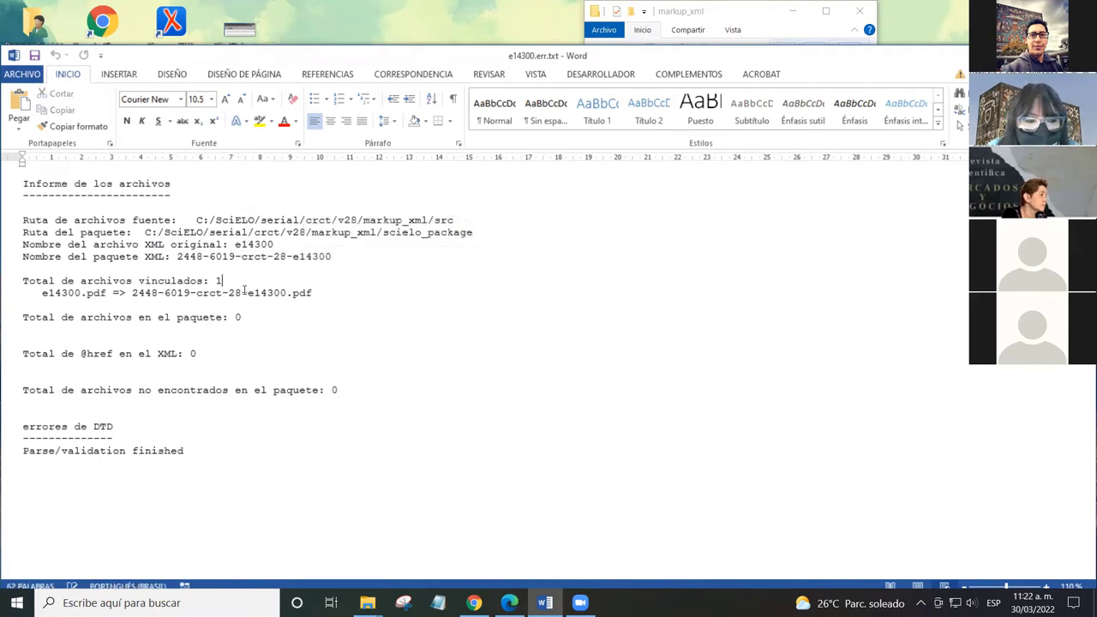
{"action": "left_click_drag", "start_coordinate": [246, 292], "coordinate": [319, 293]}
{"action": "left_click", "coordinate": [268, 316]}
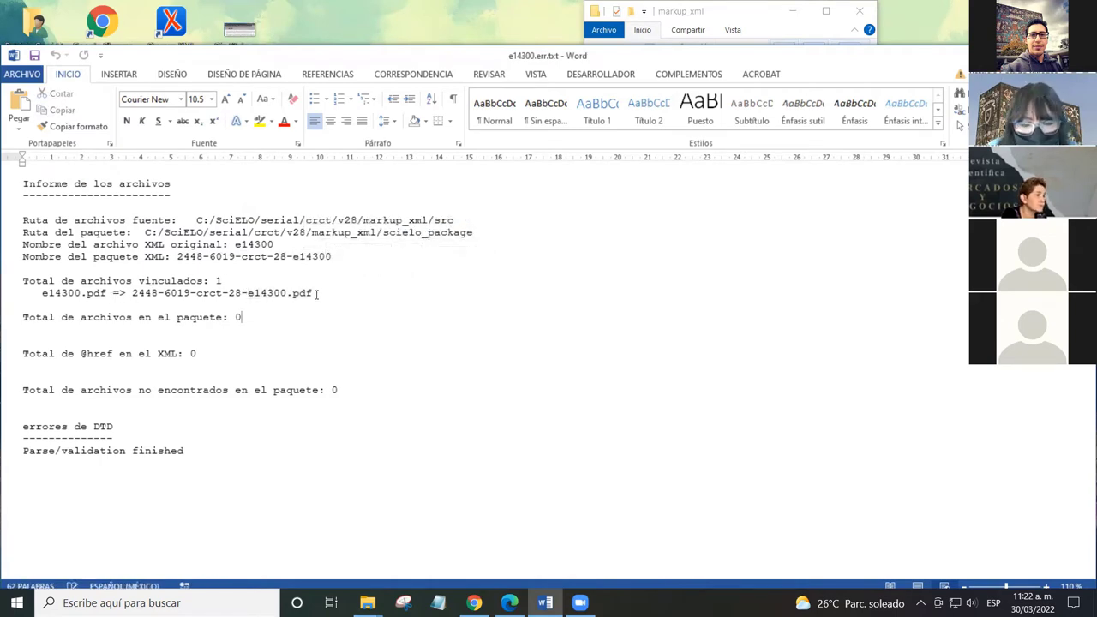
{"action": "left_click", "coordinate": [314, 292]}
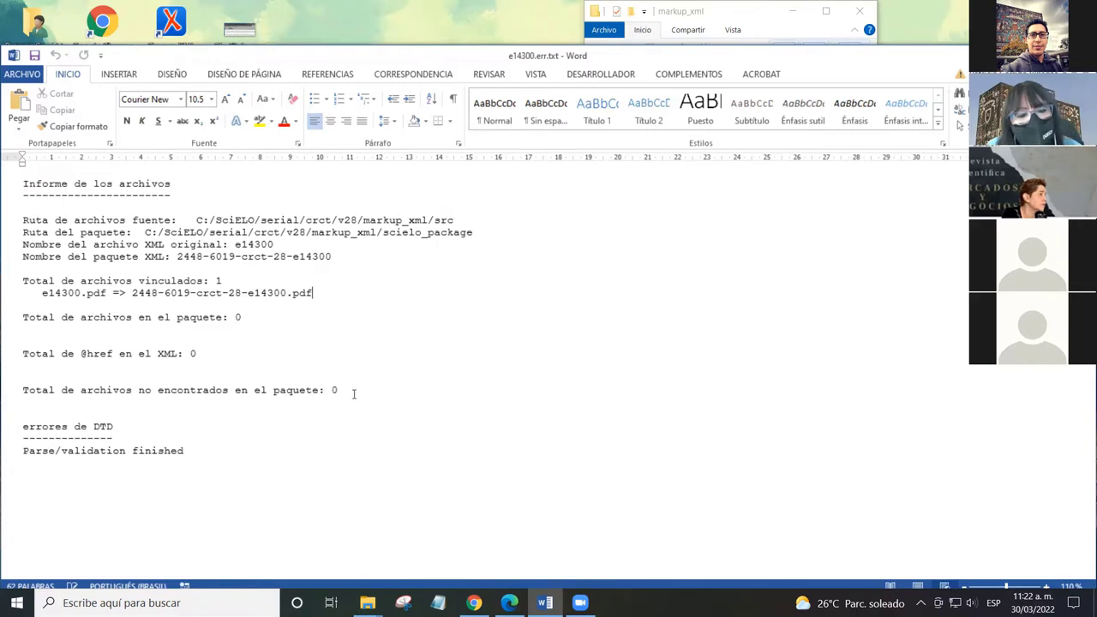
{"action": "left_click", "coordinate": [202, 354]}
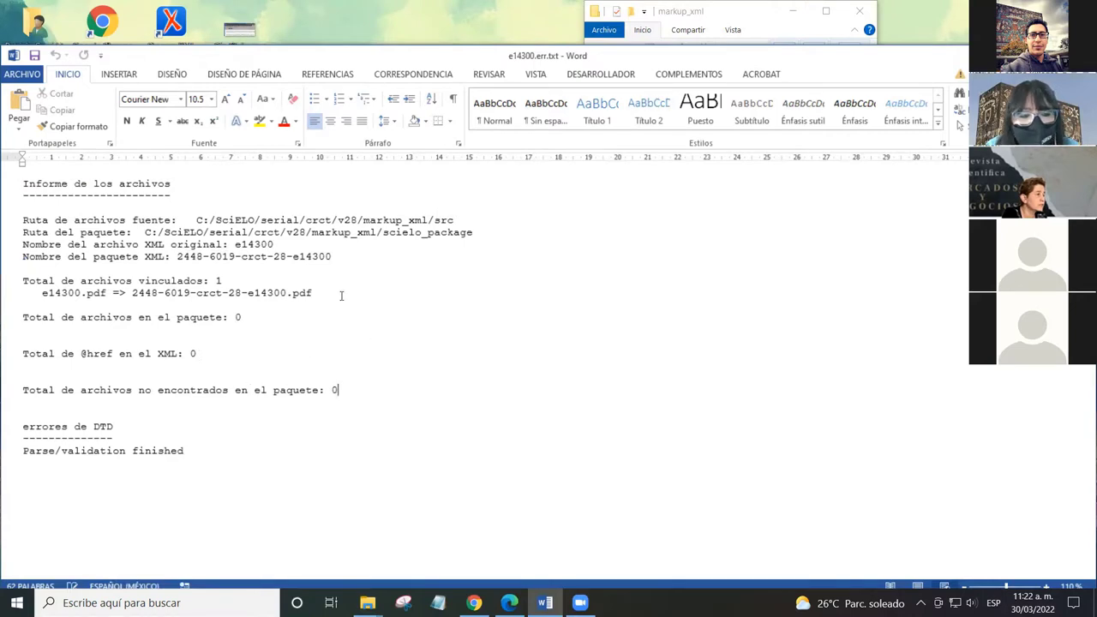
Step: Open the Packtools Style Checker report for e14300 and examine the XML's journal, author, affiliation, date, license and counts data
{"action": "left_click", "coordinate": [688, 76]}
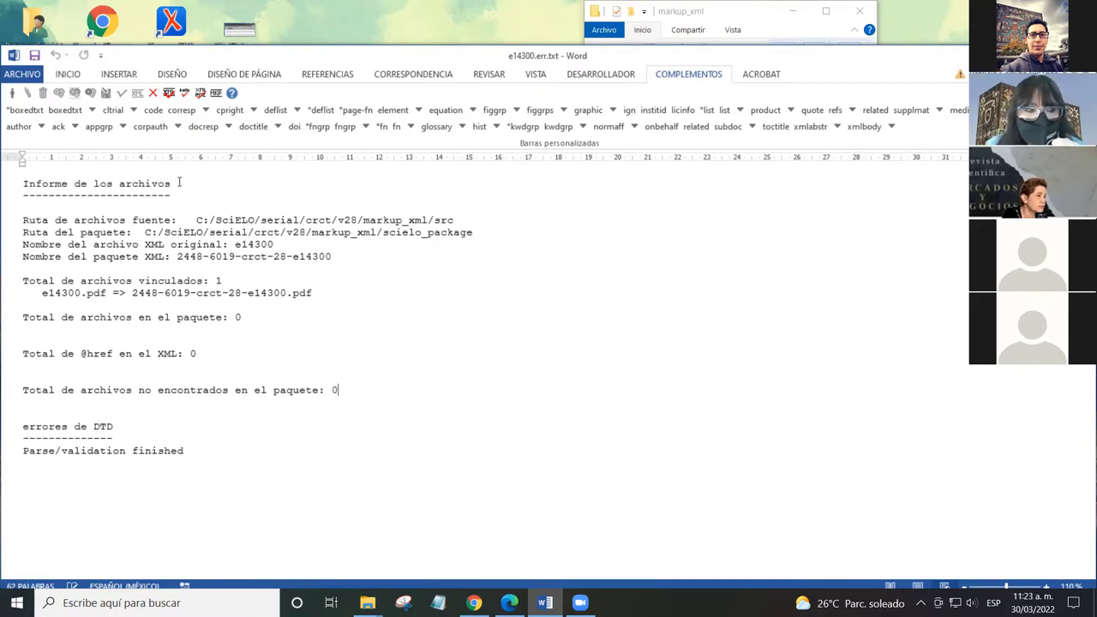
{"action": "left_click", "coordinate": [170, 94]}
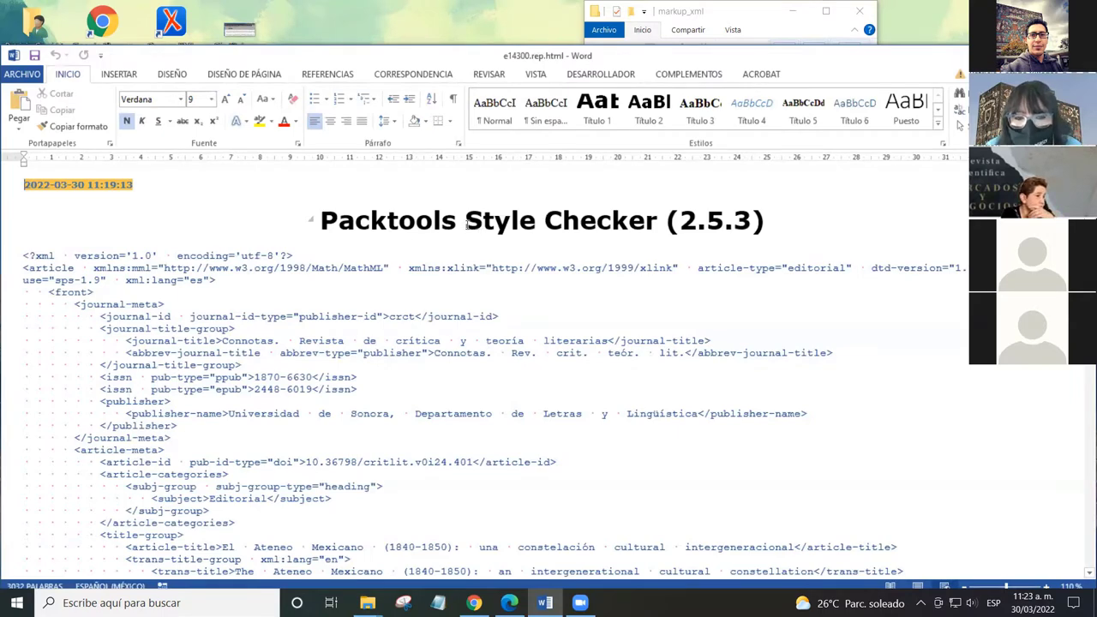
{"action": "left_click", "coordinate": [204, 295]}
{"action": "scroll", "coordinate": [275, 316], "scroll_direction": "down", "scroll_amount": 4}
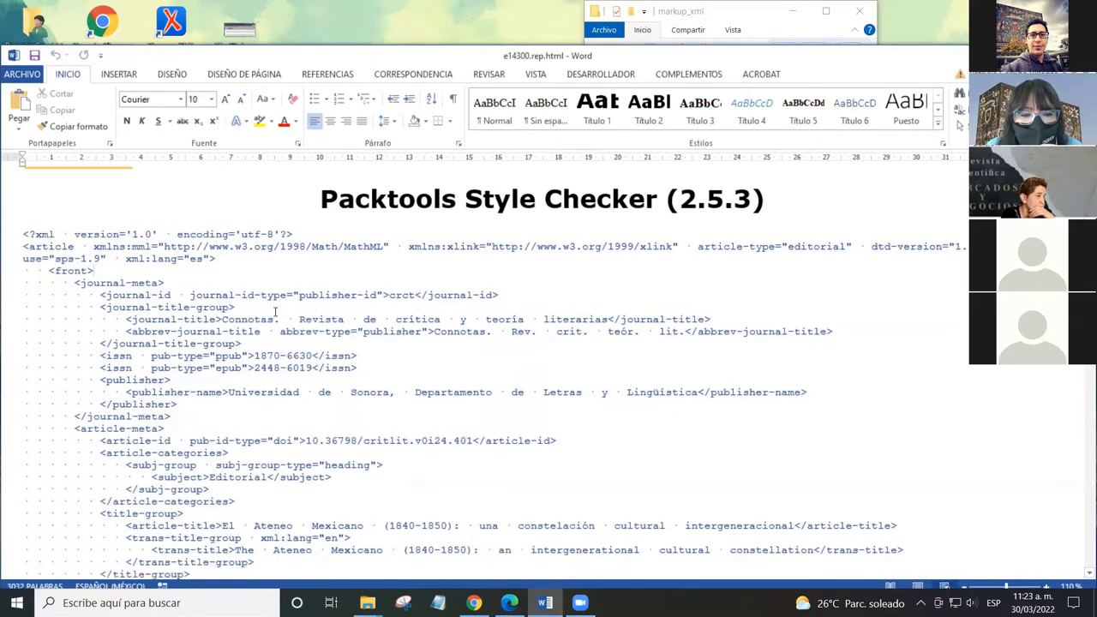
{"action": "scroll", "coordinate": [275, 315], "scroll_direction": "down", "scroll_amount": 5}
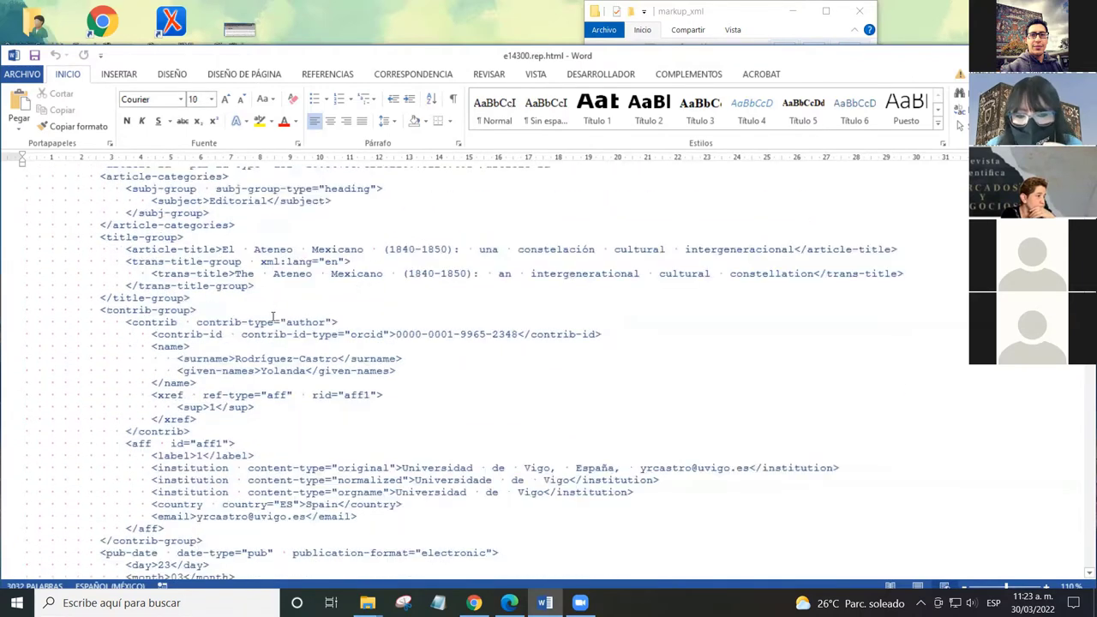
{"action": "scroll", "coordinate": [271, 317], "scroll_direction": "down", "scroll_amount": 5}
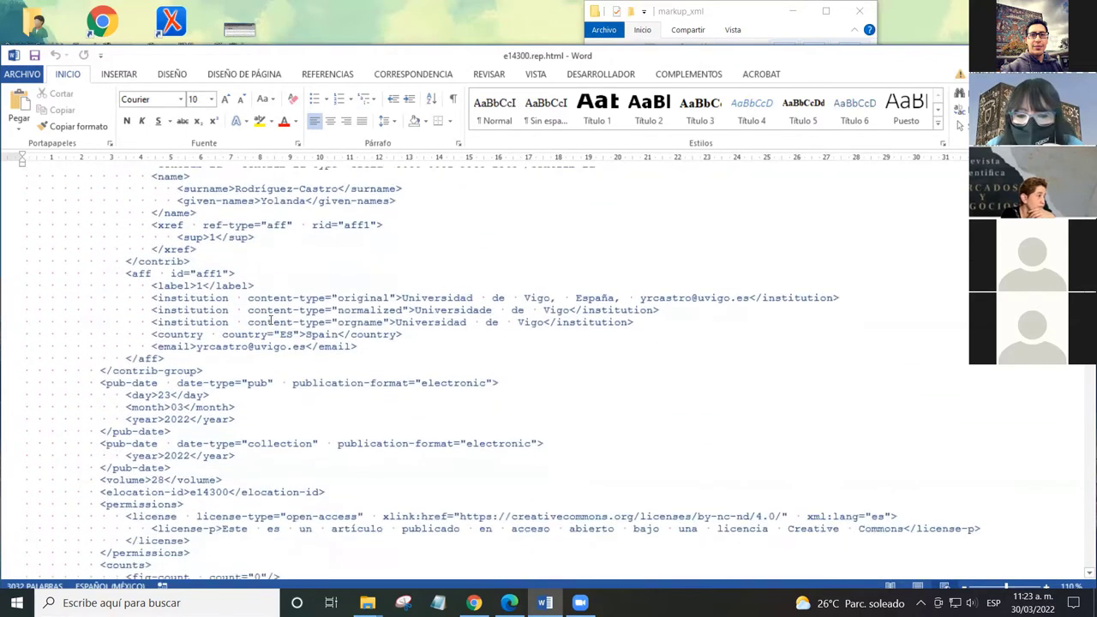
{"action": "scroll", "coordinate": [270, 320], "scroll_direction": "up", "scroll_amount": 1}
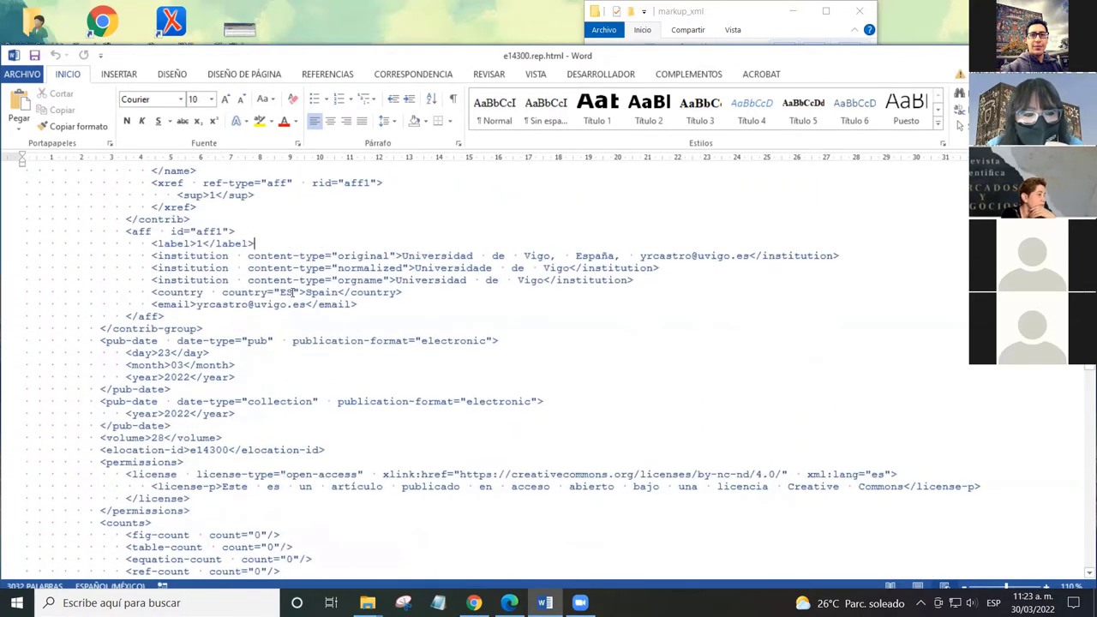
{"action": "scroll", "coordinate": [284, 307], "scroll_direction": "down", "scroll_amount": 6}
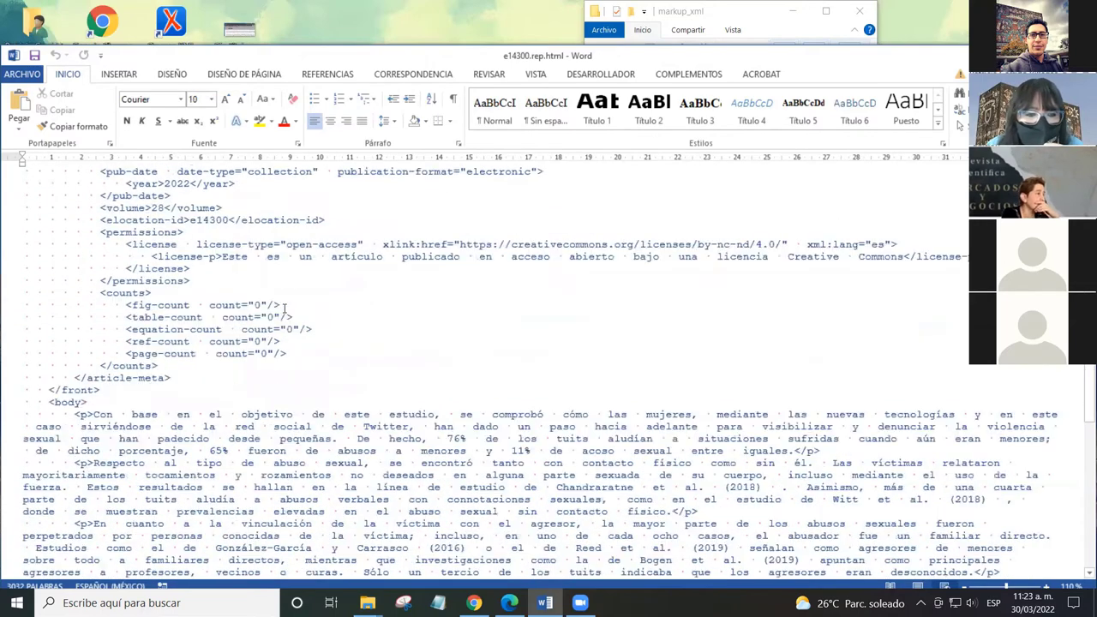
{"action": "scroll", "coordinate": [285, 309], "scroll_direction": "up", "scroll_amount": 2}
{"action": "scroll", "coordinate": [285, 308], "scroll_direction": "up", "scroll_amount": 15}
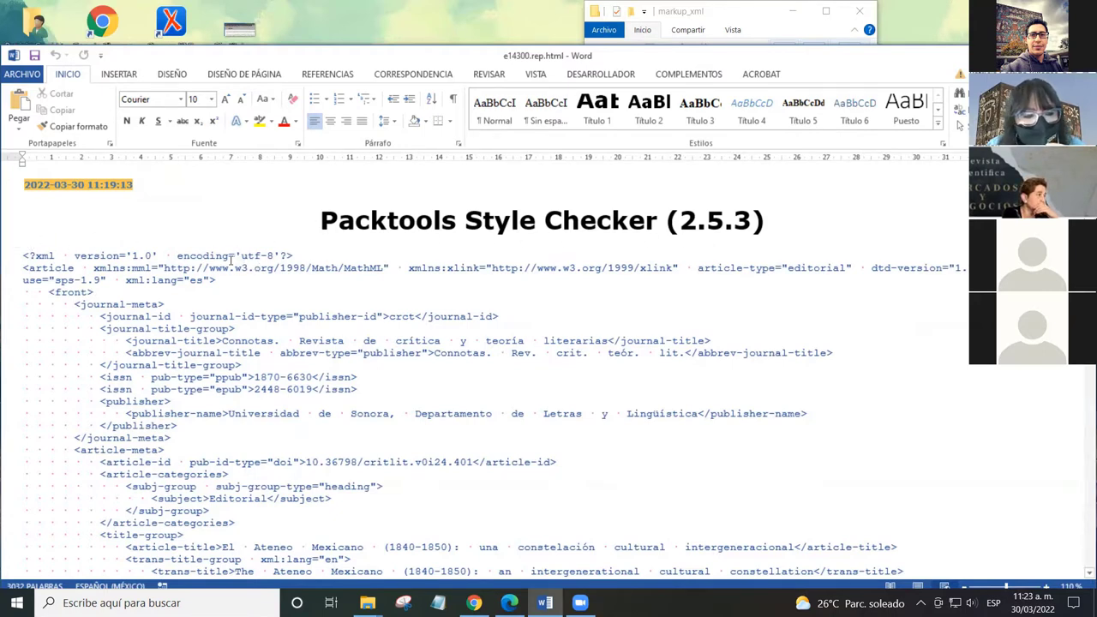
Step: Look through the Style Checker report's XML from the front metadata to the body paragraphs for flagged style errors
{"action": "scroll", "coordinate": [230, 257], "scroll_direction": "down", "scroll_amount": 15}
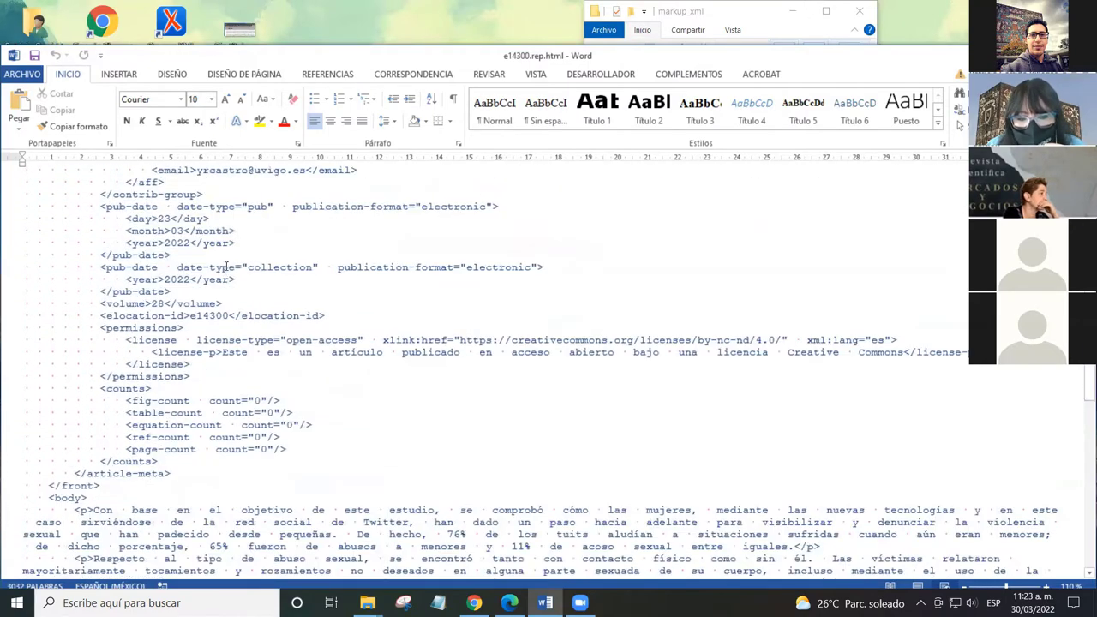
{"action": "scroll", "coordinate": [226, 268], "scroll_direction": "down", "scroll_amount": 12}
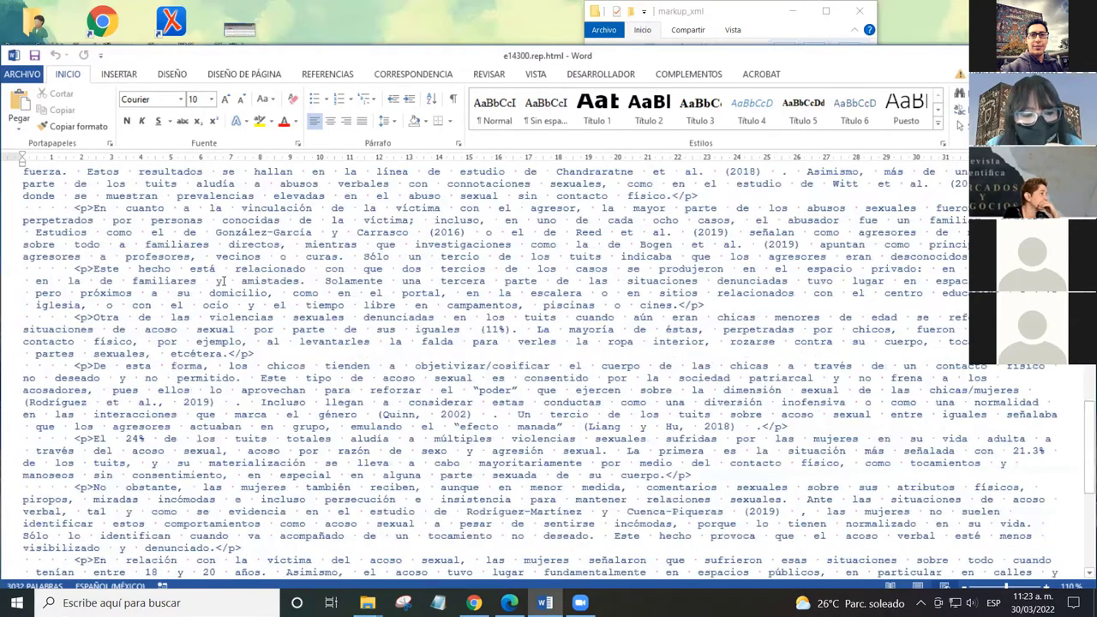
{"action": "scroll", "coordinate": [221, 280], "scroll_direction": "down", "scroll_amount": 9}
{"action": "scroll", "coordinate": [225, 295], "scroll_direction": "up", "scroll_amount": 20}
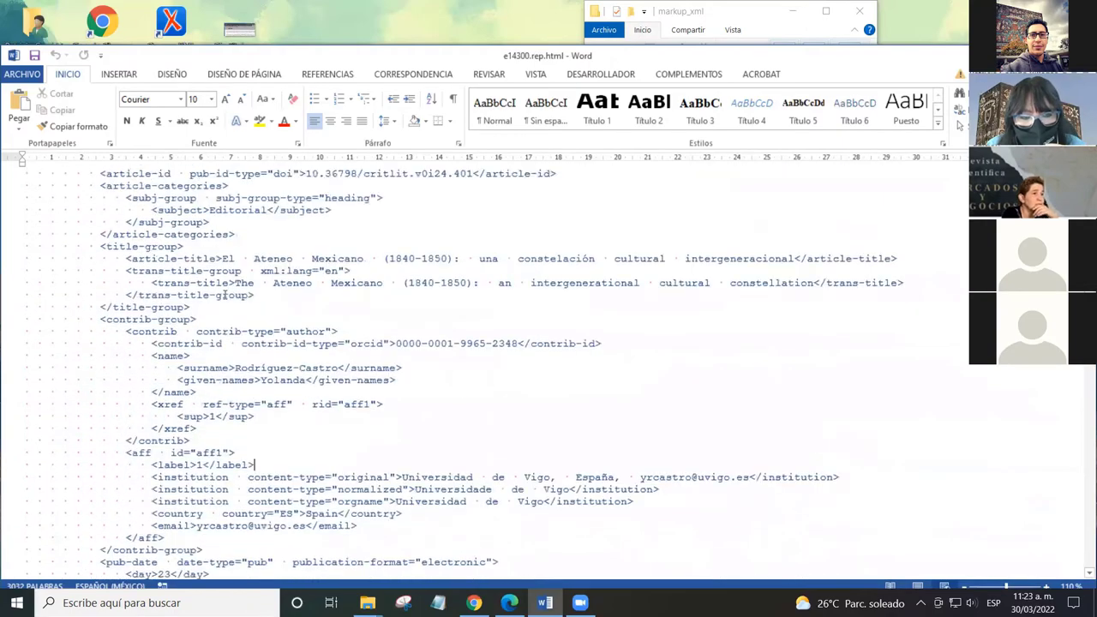
{"action": "scroll", "coordinate": [305, 312], "scroll_direction": "up", "scroll_amount": 8}
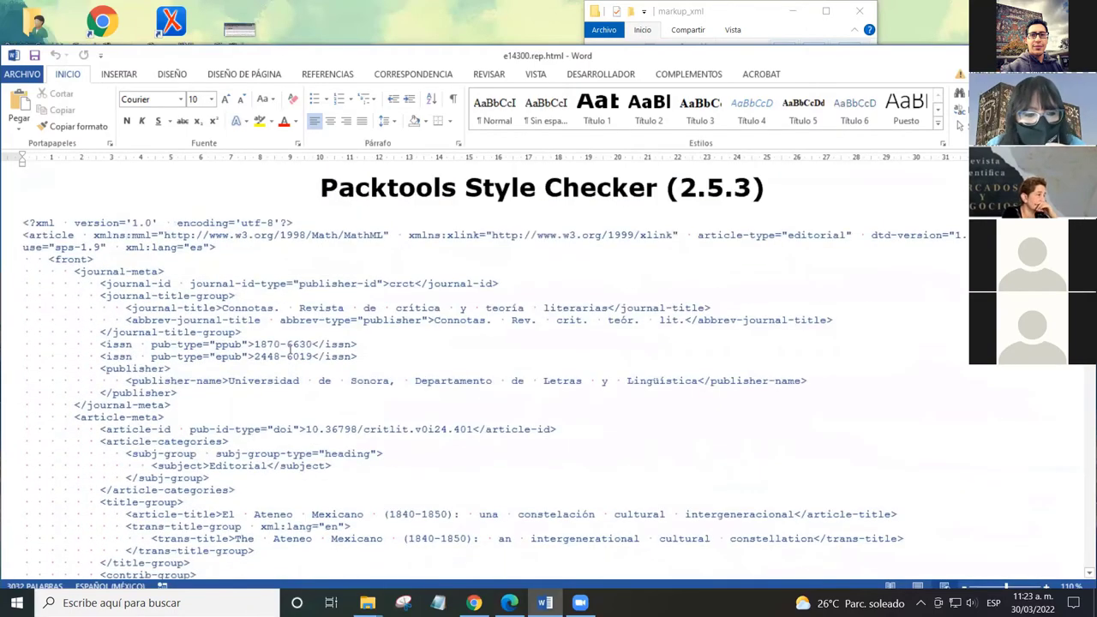
{"action": "scroll", "coordinate": [299, 312], "scroll_direction": "down", "scroll_amount": 12}
{"action": "scroll", "coordinate": [294, 312], "scroll_direction": "down", "scroll_amount": 20}
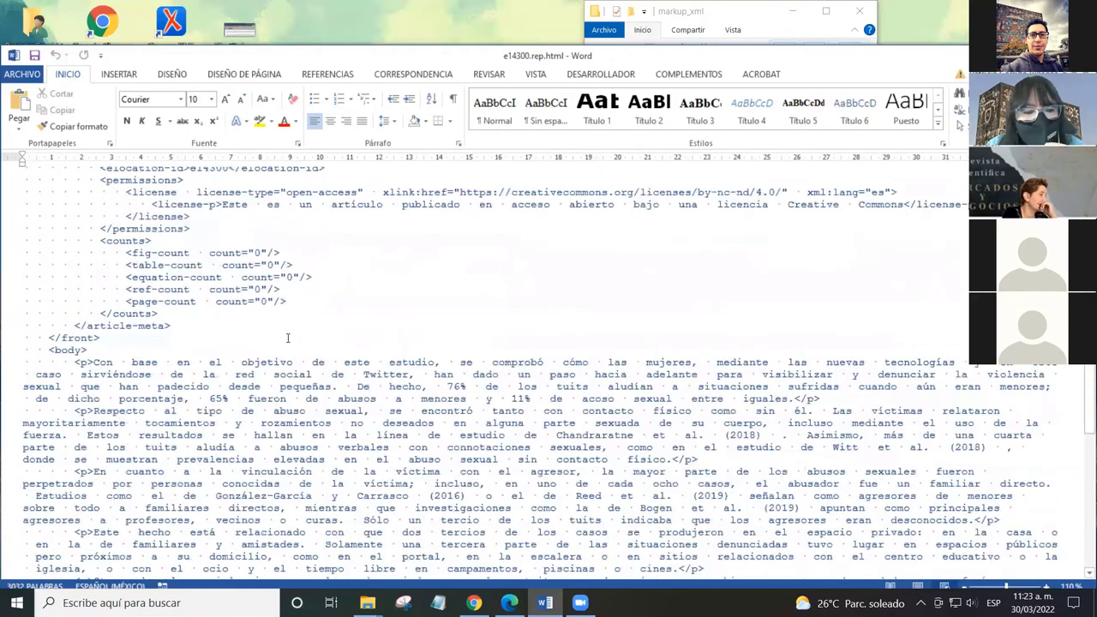
{"action": "scroll", "coordinate": [285, 343], "scroll_direction": "up", "scroll_amount": 20}
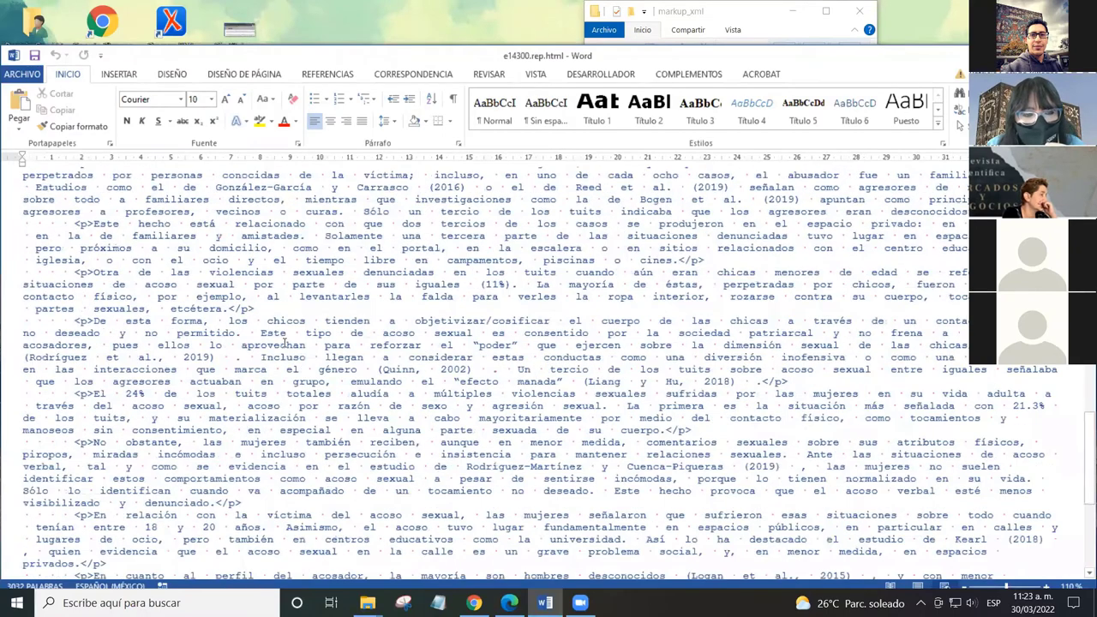
{"action": "scroll", "coordinate": [285, 344], "scroll_direction": "up", "scroll_amount": 5}
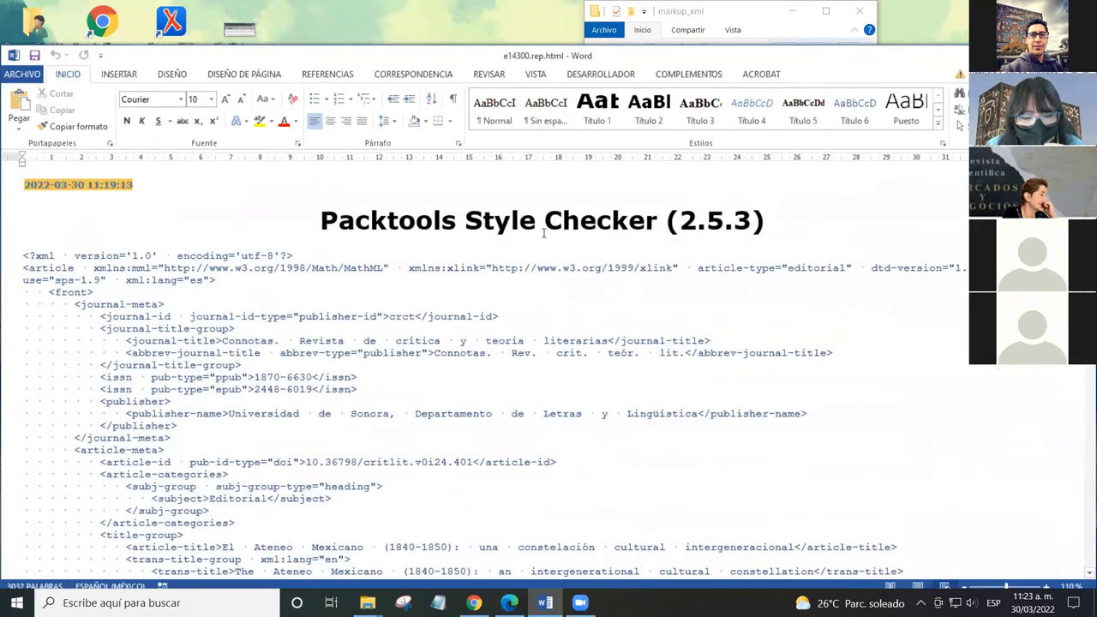
Step: Open the Markup content error report for e14300 and check its data quality control title and package name
{"action": "left_click", "coordinate": [688, 77]}
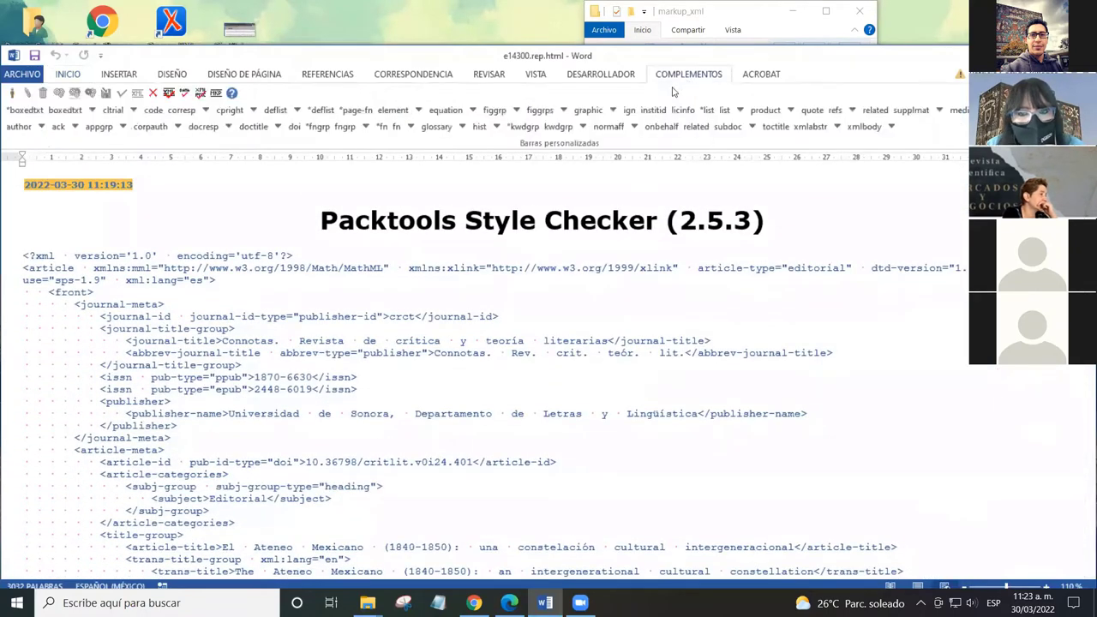
{"action": "left_click", "coordinate": [187, 98]}
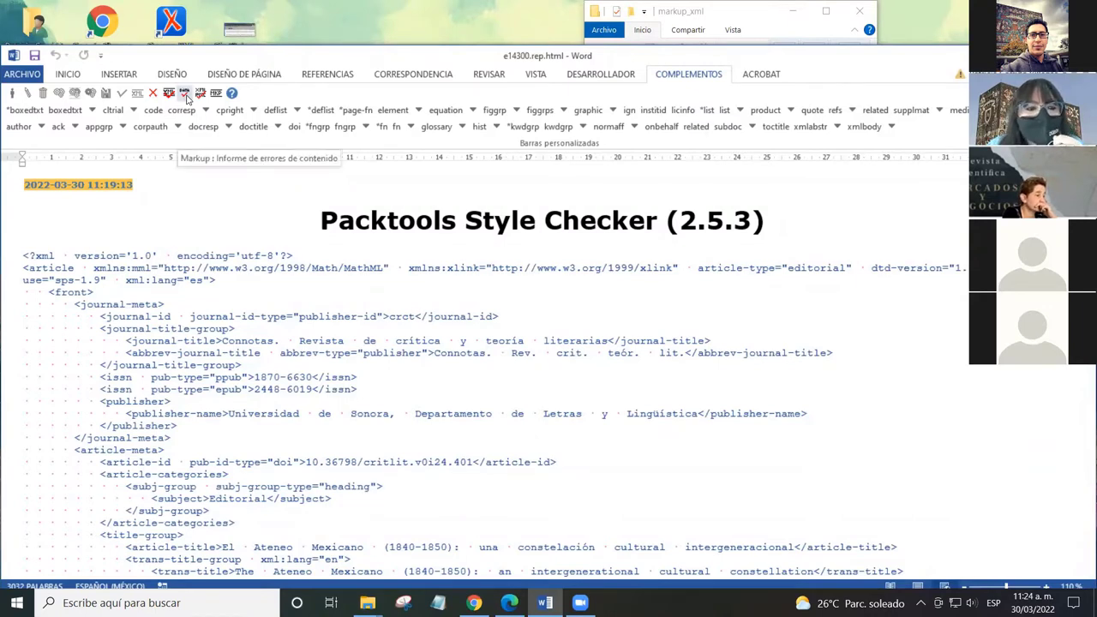
{"action": "left_click", "coordinate": [187, 97]}
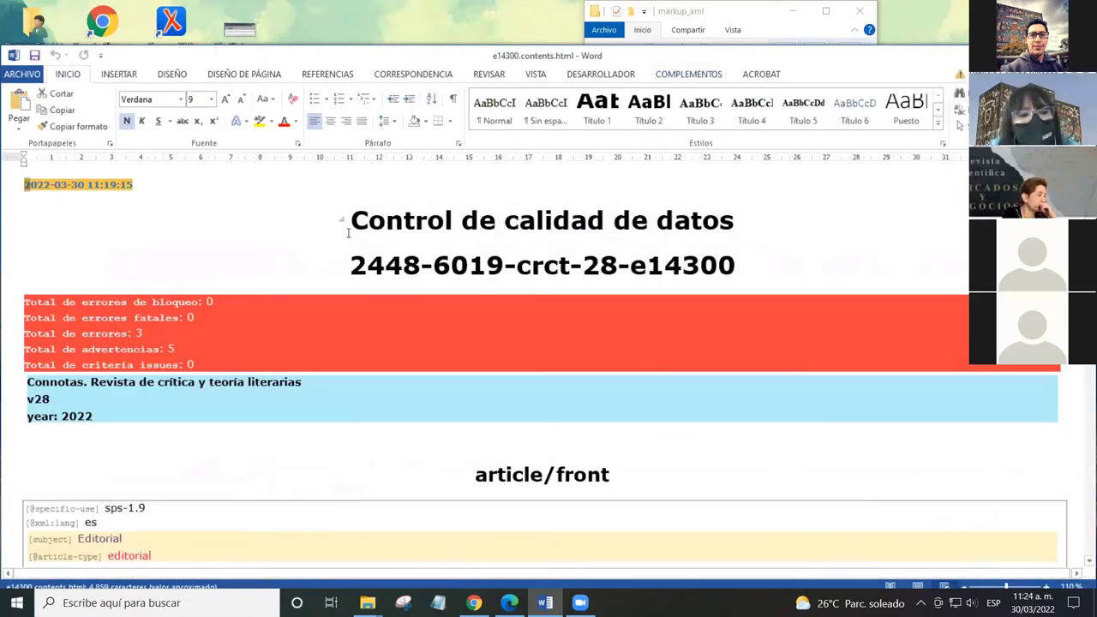
{"action": "left_click", "coordinate": [406, 221]}
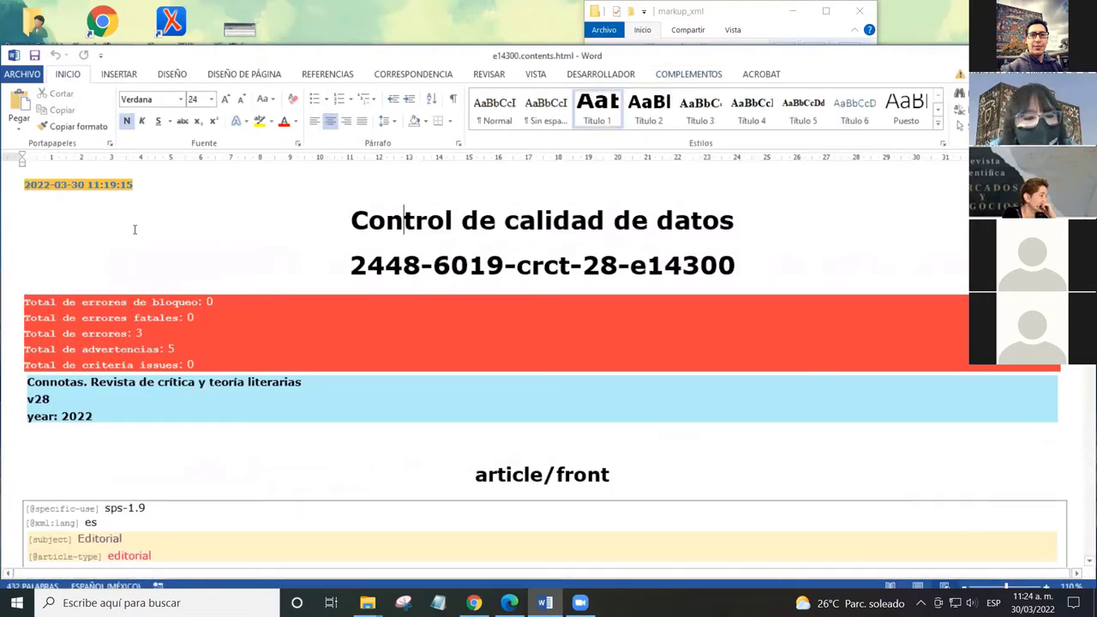
{"action": "left_click", "coordinate": [742, 222]}
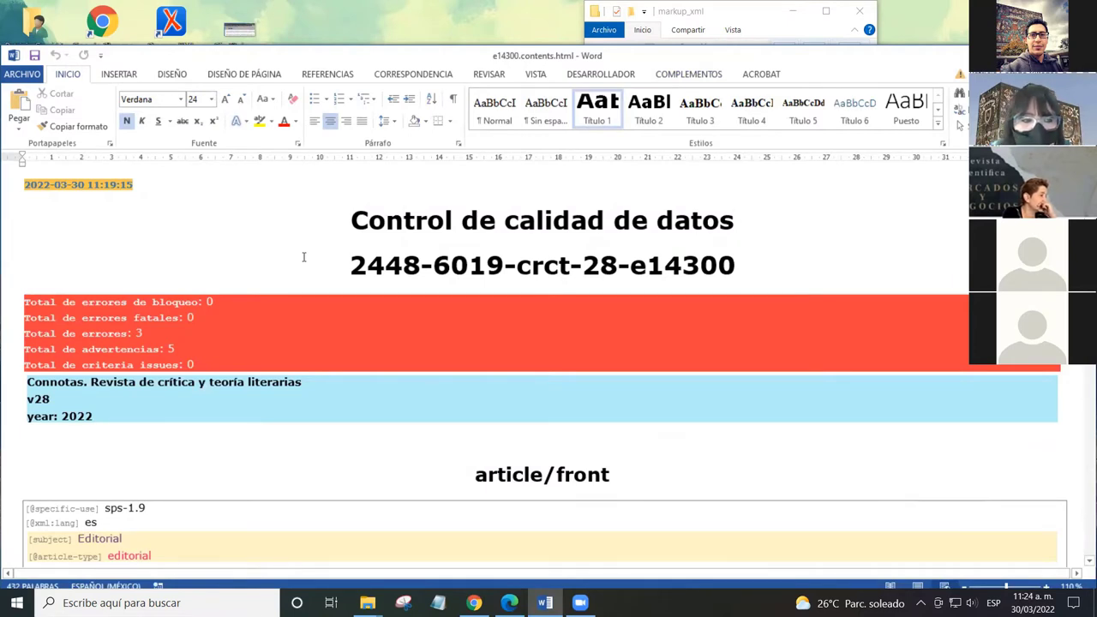
{"action": "left_click", "coordinate": [365, 269]}
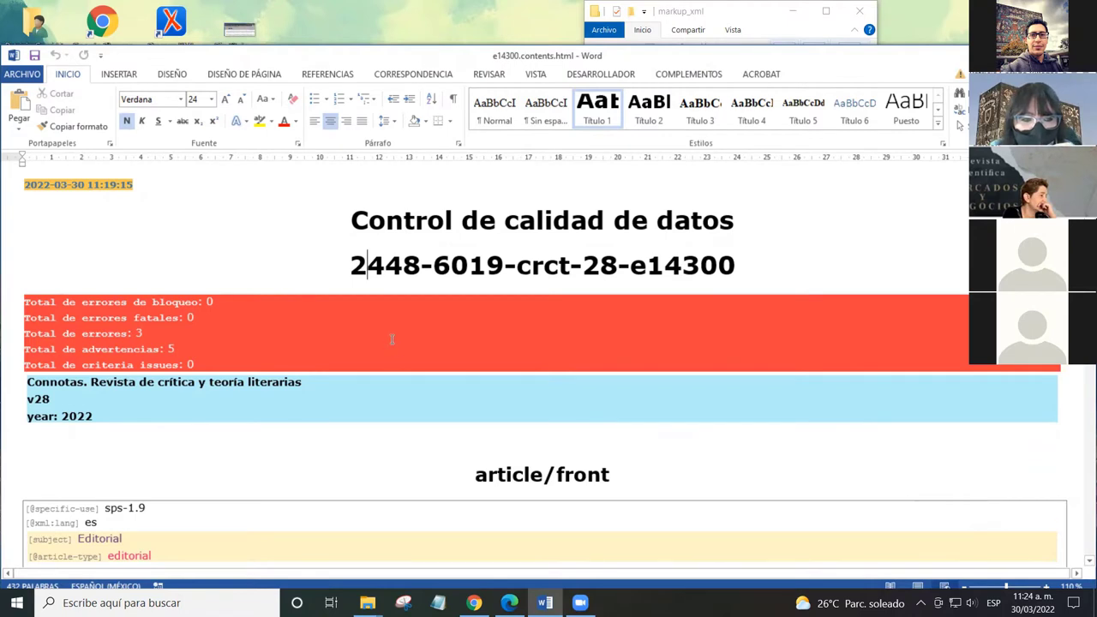
{"action": "scroll", "coordinate": [435, 319], "scroll_direction": "down", "scroll_amount": 1}
{"action": "key", "text": "End"}
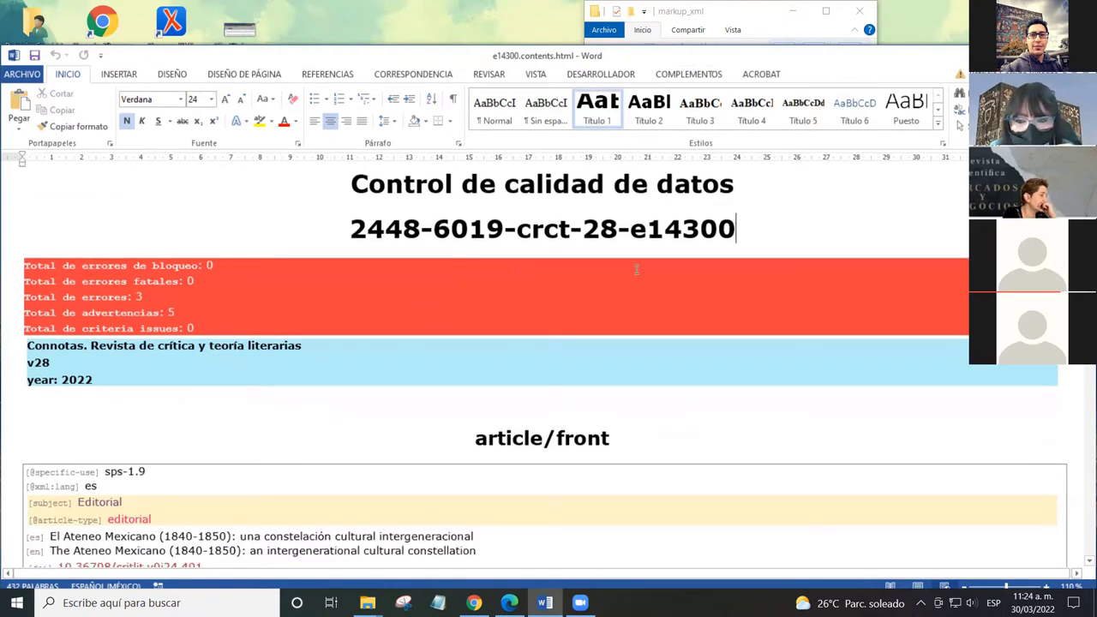
Step: Examine the report's summary of blocking errors, fatal errors, errors, warnings and criteria issues
{"action": "left_click", "coordinate": [196, 265]}
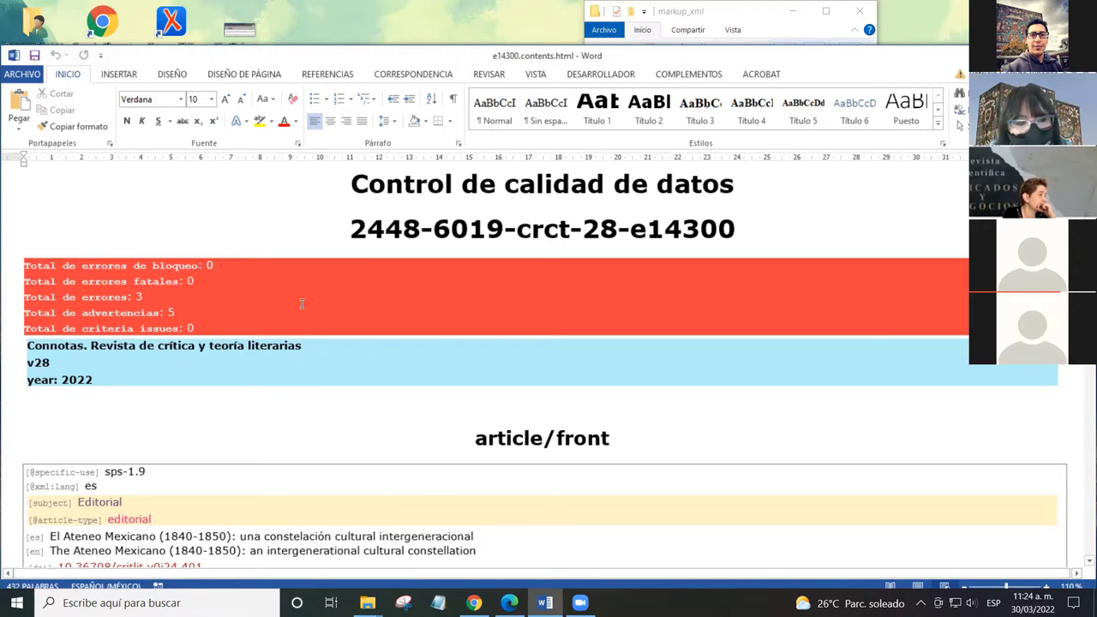
{"action": "double_click", "coordinate": [216, 270]}
{"action": "left_click", "coordinate": [217, 272]}
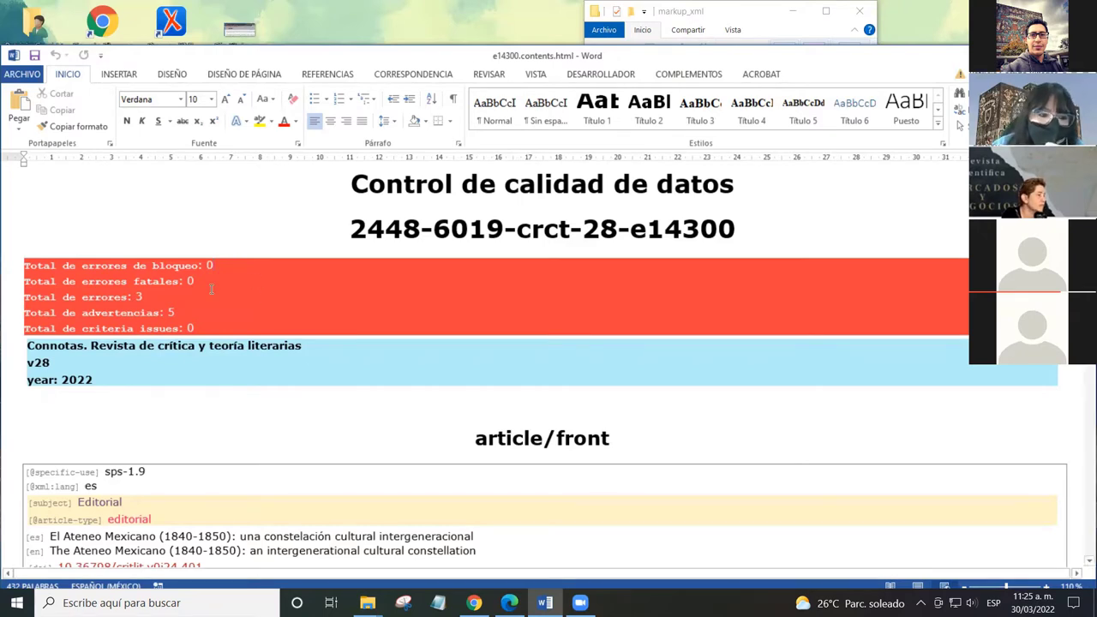
{"action": "scroll", "coordinate": [234, 339], "scroll_direction": "down", "scroll_amount": 2}
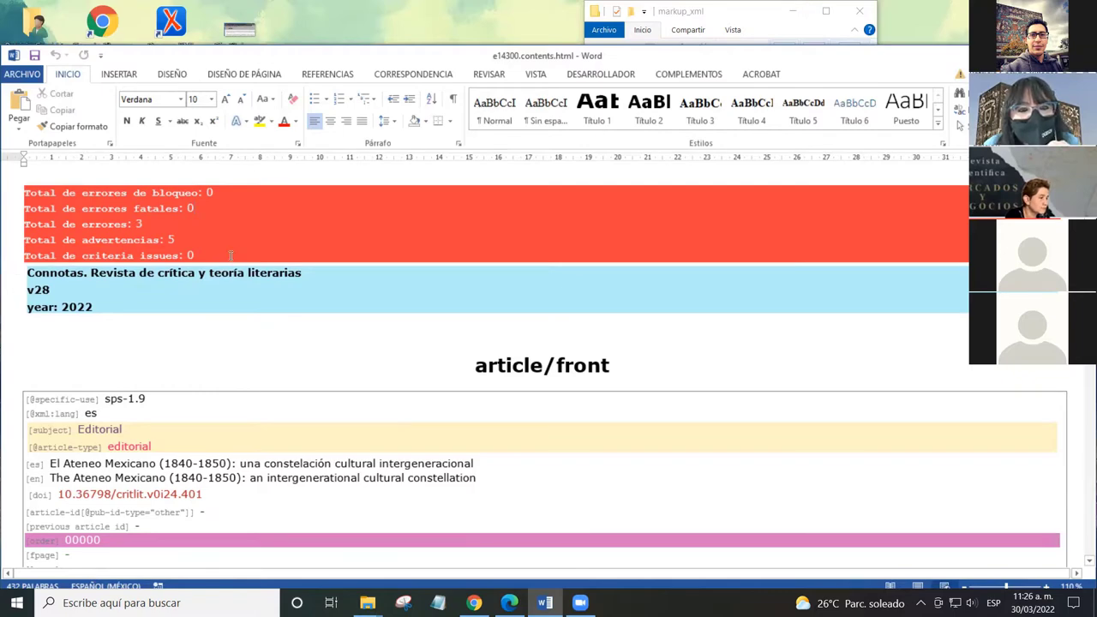
{"action": "scroll", "coordinate": [266, 253], "scroll_direction": "up", "scroll_amount": 3}
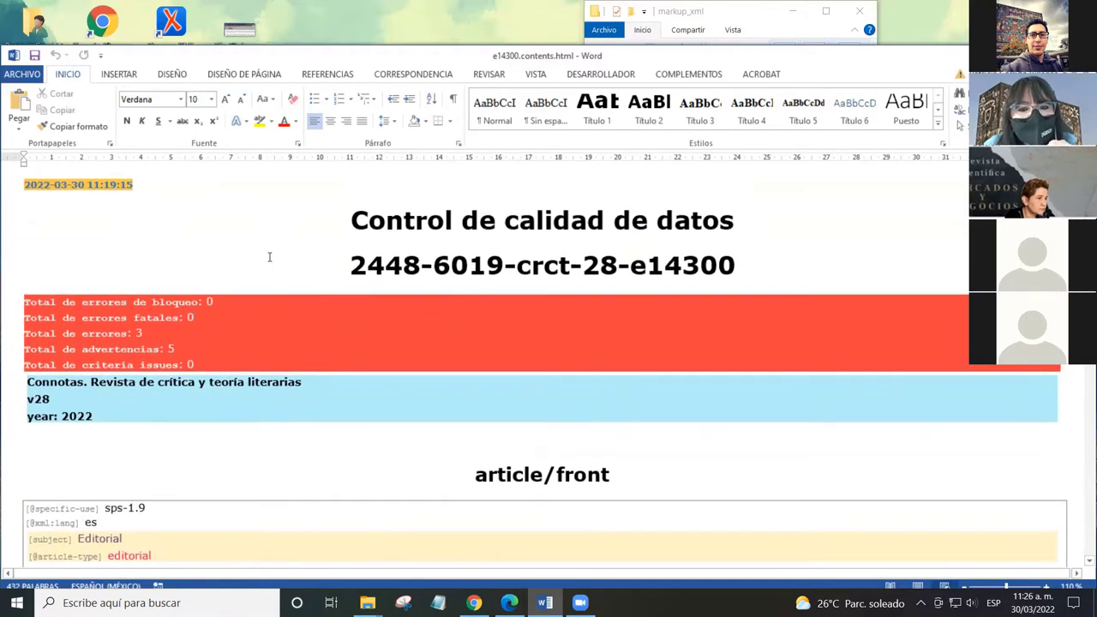
Step: Review the journal details and the article/front section, including its highlighted subject, article type and order fields
{"action": "scroll", "coordinate": [263, 274], "scroll_direction": "down", "scroll_amount": 3}
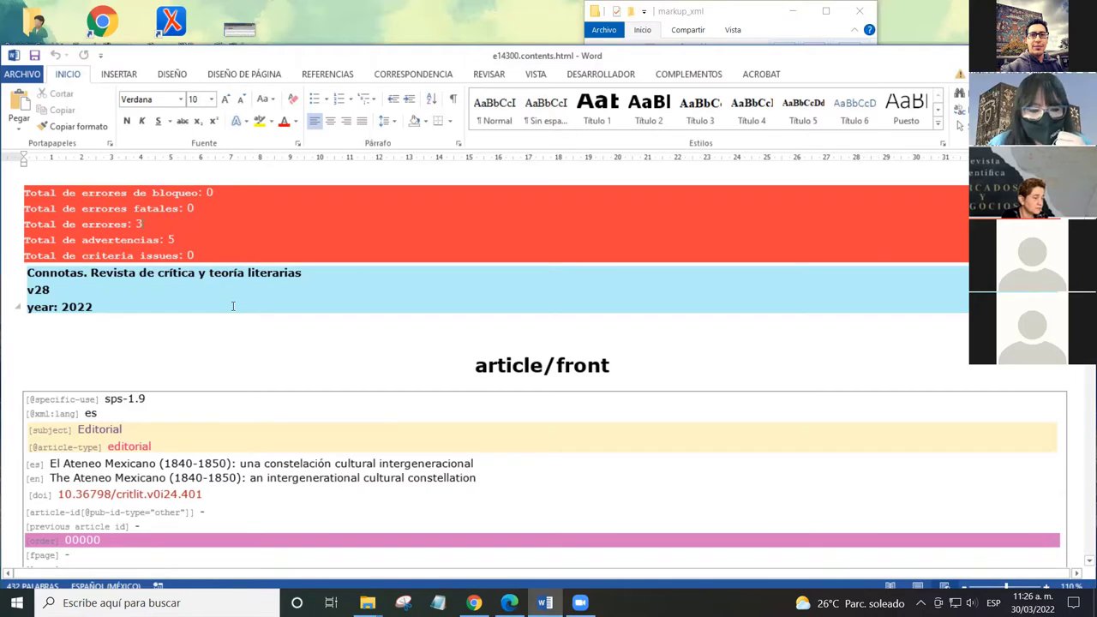
{"action": "scroll", "coordinate": [232, 306], "scroll_direction": "down", "scroll_amount": 6}
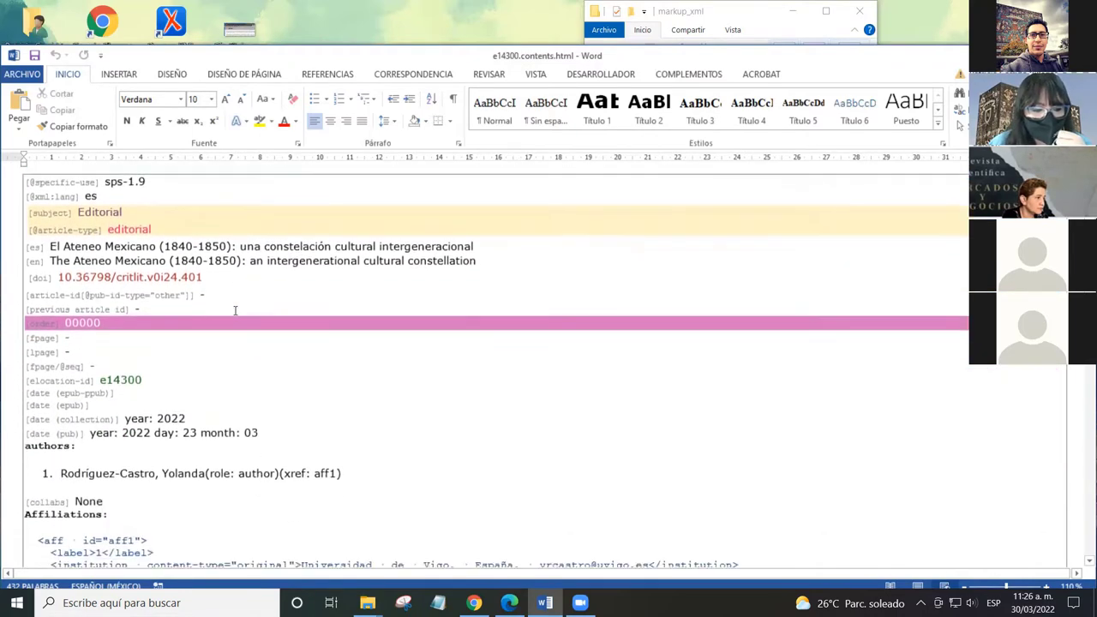
{"action": "scroll", "coordinate": [235, 310], "scroll_direction": "up", "scroll_amount": 5}
{"action": "scroll", "coordinate": [218, 304], "scroll_direction": "down", "scroll_amount": 4}
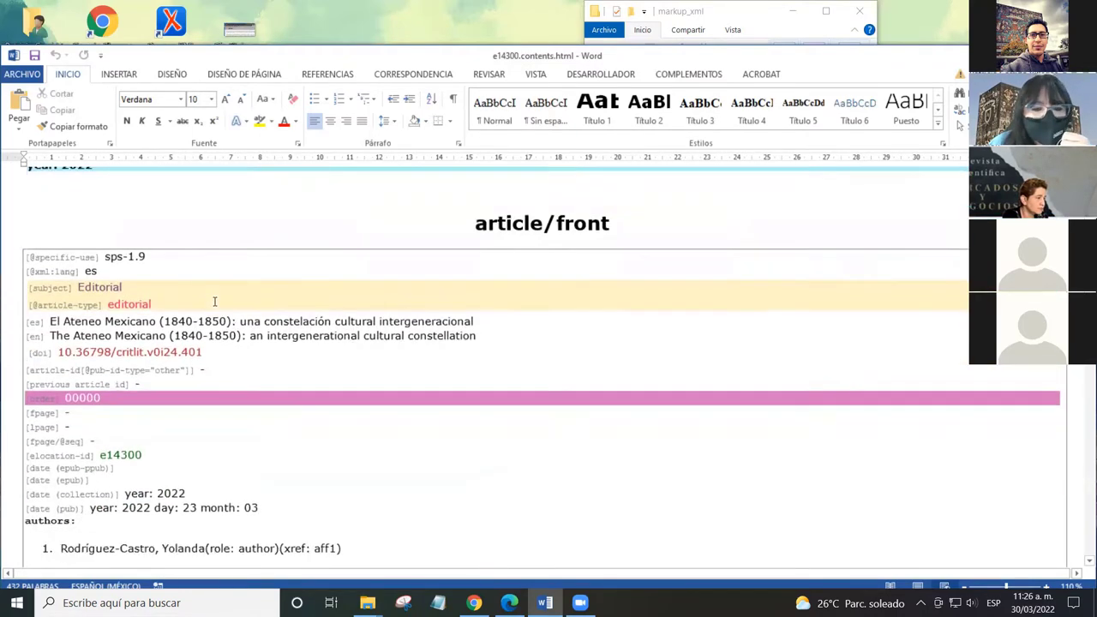
{"action": "scroll", "coordinate": [215, 302], "scroll_direction": "down", "scroll_amount": 2}
{"action": "scroll", "coordinate": [215, 295], "scroll_direction": "up", "scroll_amount": 5}
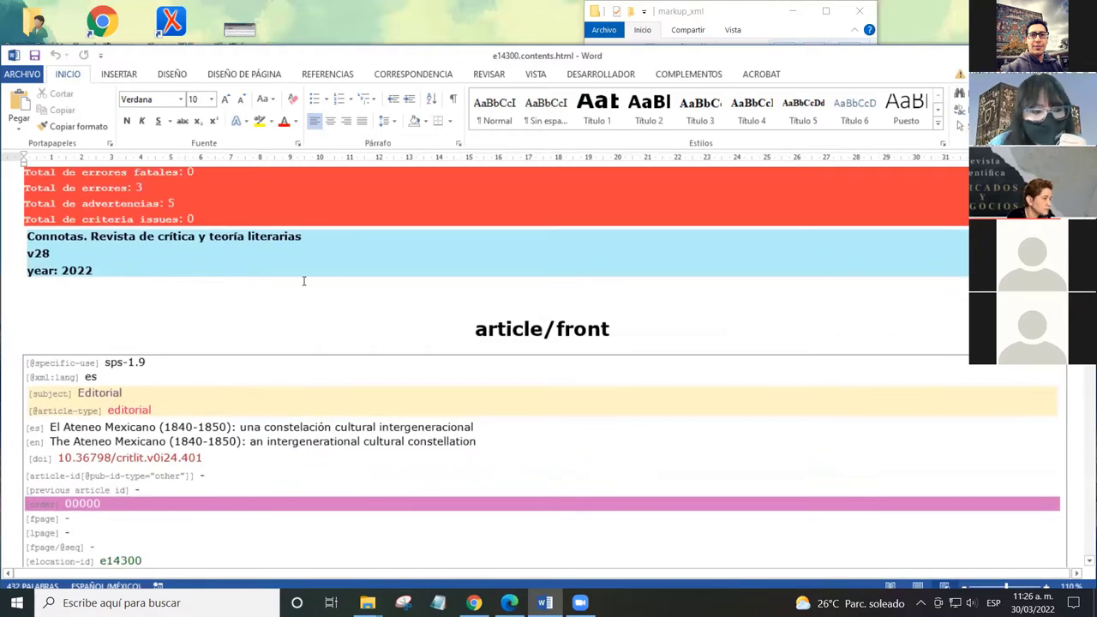
{"action": "scroll", "coordinate": [211, 262], "scroll_direction": "up", "scroll_amount": 1}
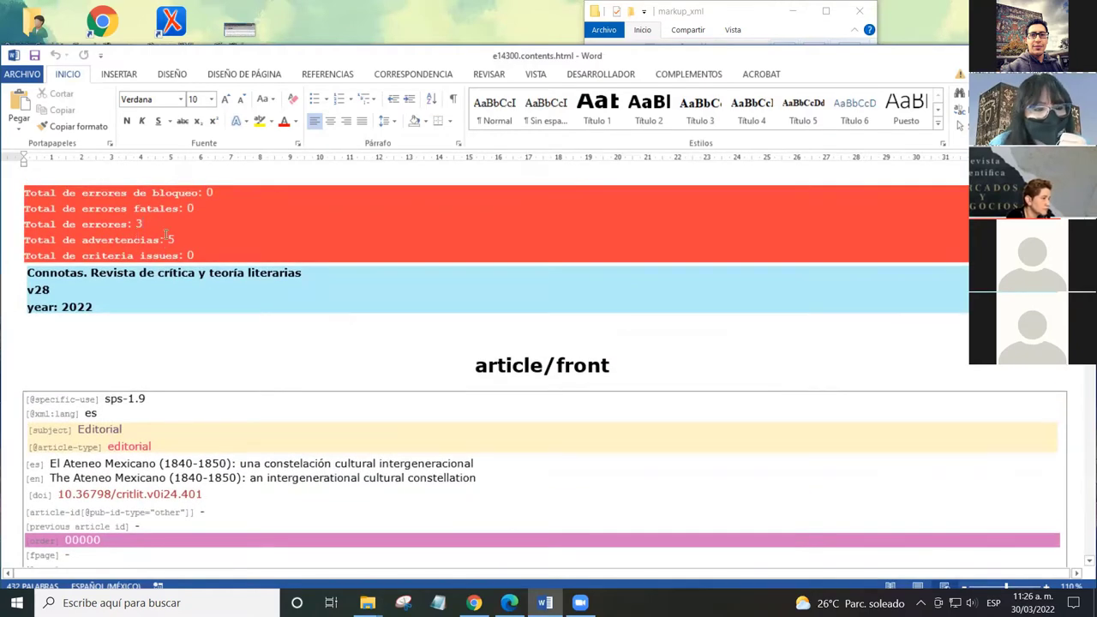
Step: Check the report's author and affiliation data and the validation table with its DOI and page-count messages
{"action": "scroll", "coordinate": [251, 305], "scroll_direction": "down", "scroll_amount": 6}
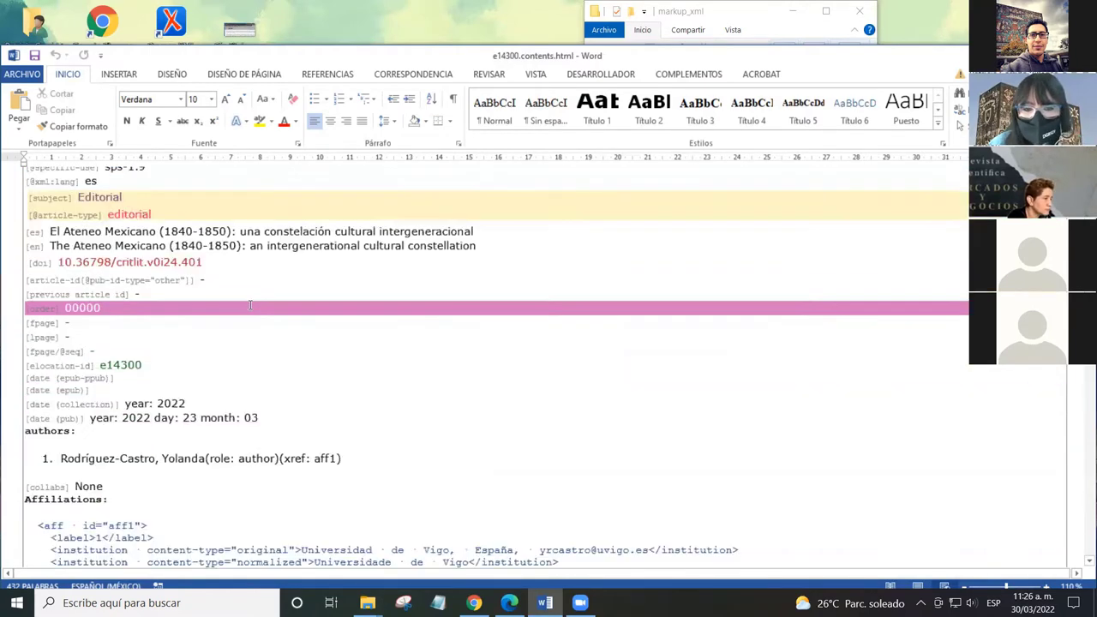
{"action": "scroll", "coordinate": [250, 305], "scroll_direction": "down", "scroll_amount": 7}
{"action": "scroll", "coordinate": [248, 305], "scroll_direction": "up", "scroll_amount": 10}
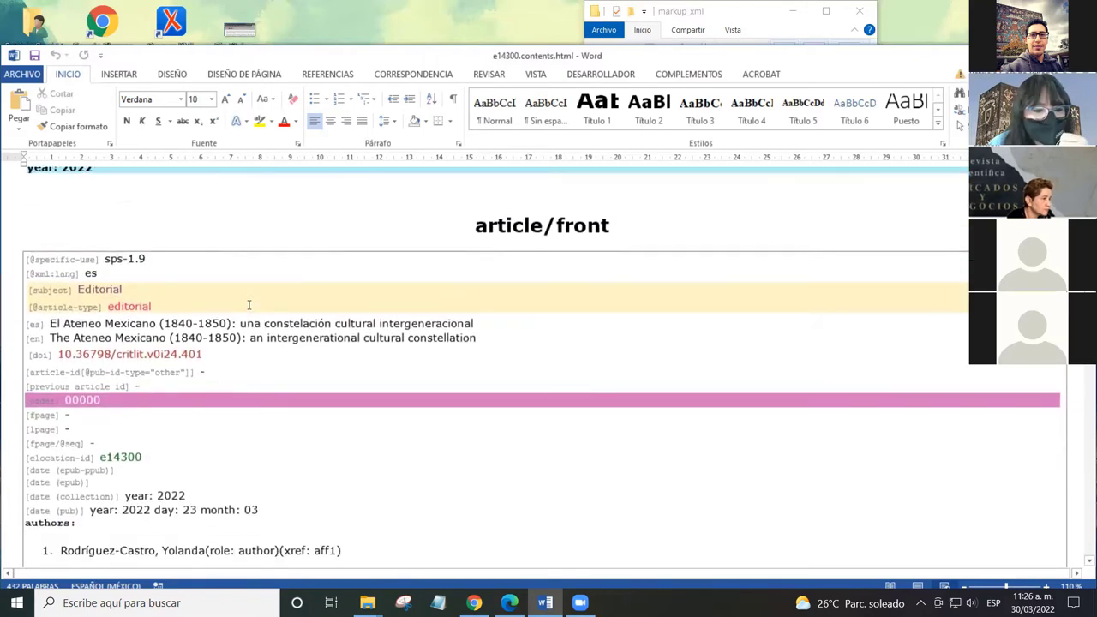
{"action": "scroll", "coordinate": [248, 305], "scroll_direction": "down", "scroll_amount": 7}
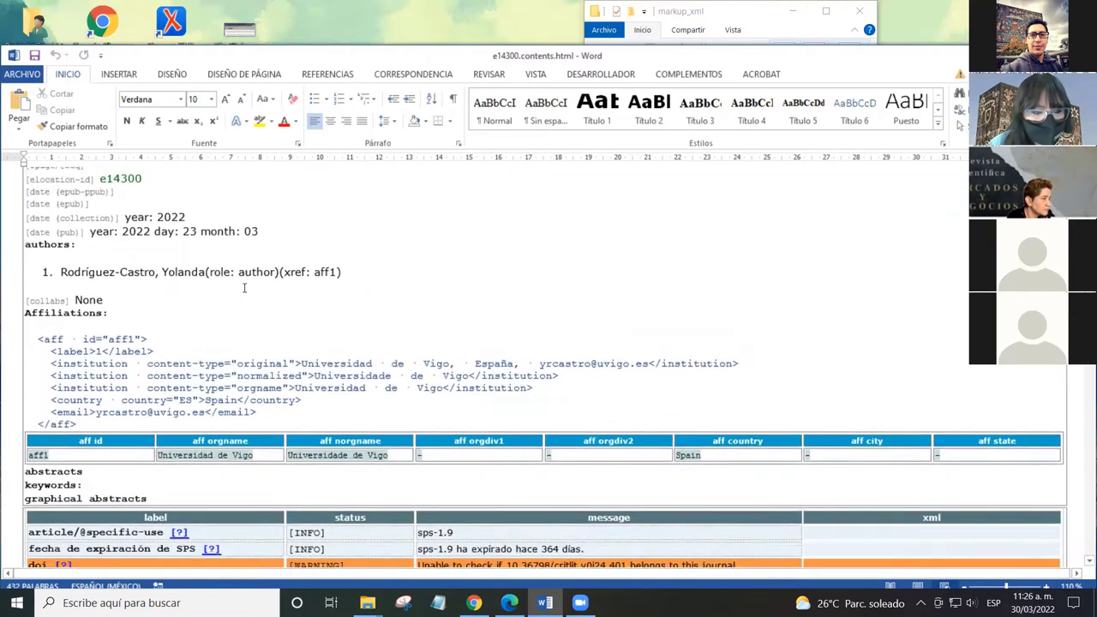
{"action": "scroll", "coordinate": [244, 288], "scroll_direction": "down", "scroll_amount": 5}
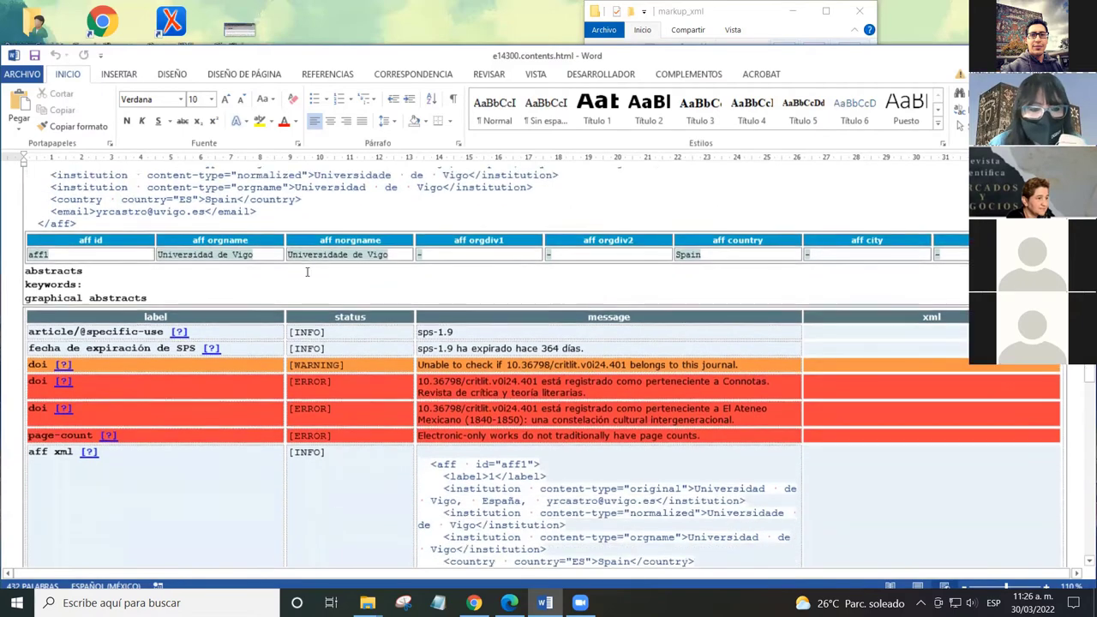
Step: Review the validation table's SPS version, DOI and page-count rows, and the copyright and license rows further down
{"action": "scroll", "coordinate": [307, 272], "scroll_direction": "down", "scroll_amount": 3}
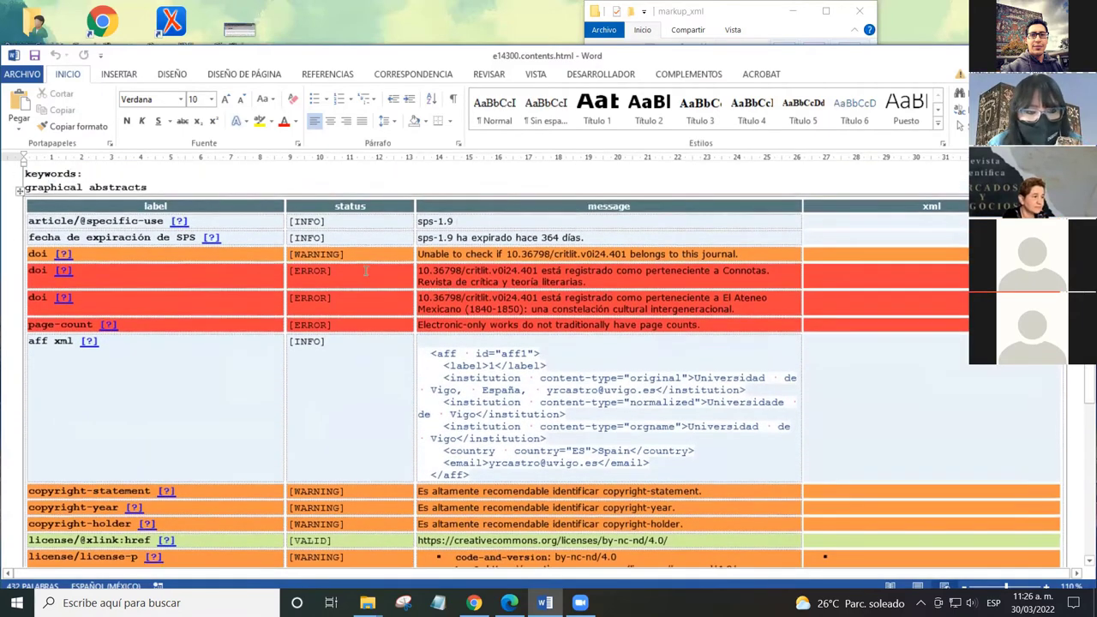
{"action": "left_click", "coordinate": [486, 226]}
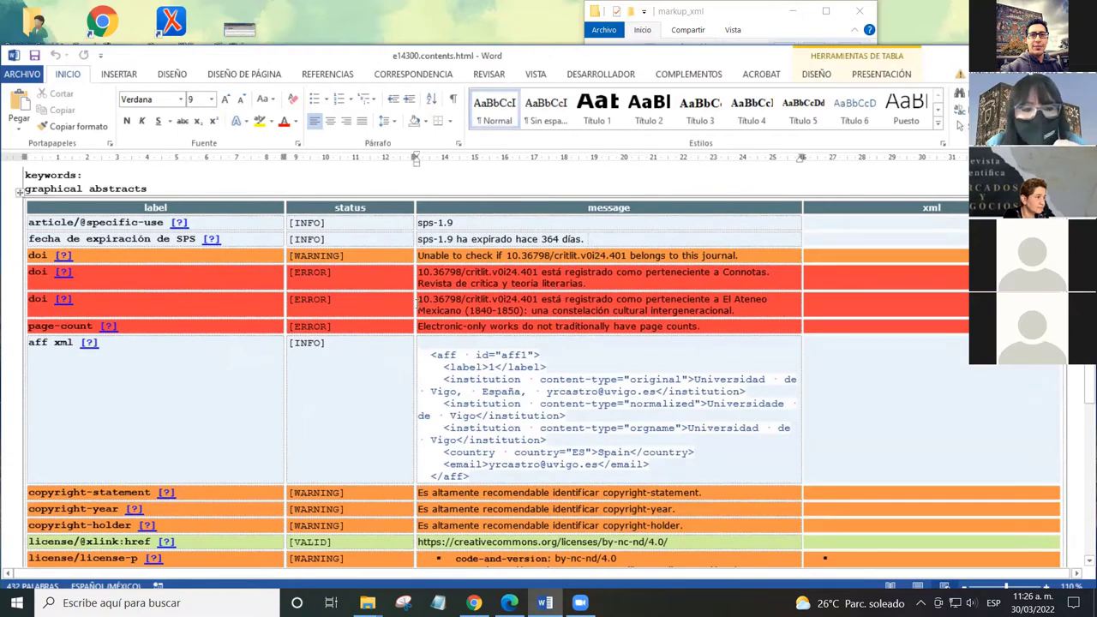
{"action": "key", "text": "Down"}
{"action": "key", "text": "Down"}
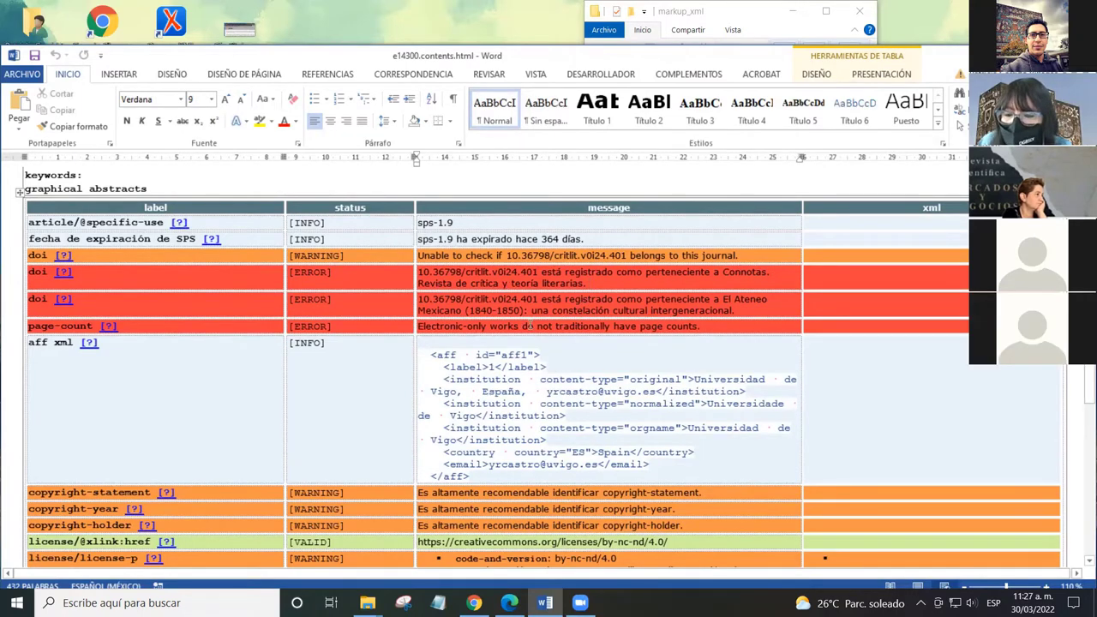
{"action": "scroll", "coordinate": [504, 286], "scroll_direction": "up", "scroll_amount": 4}
{"action": "scroll", "coordinate": [502, 332], "scroll_direction": "down", "scroll_amount": 2}
{"action": "scroll", "coordinate": [502, 332], "scroll_direction": "down", "scroll_amount": 3}
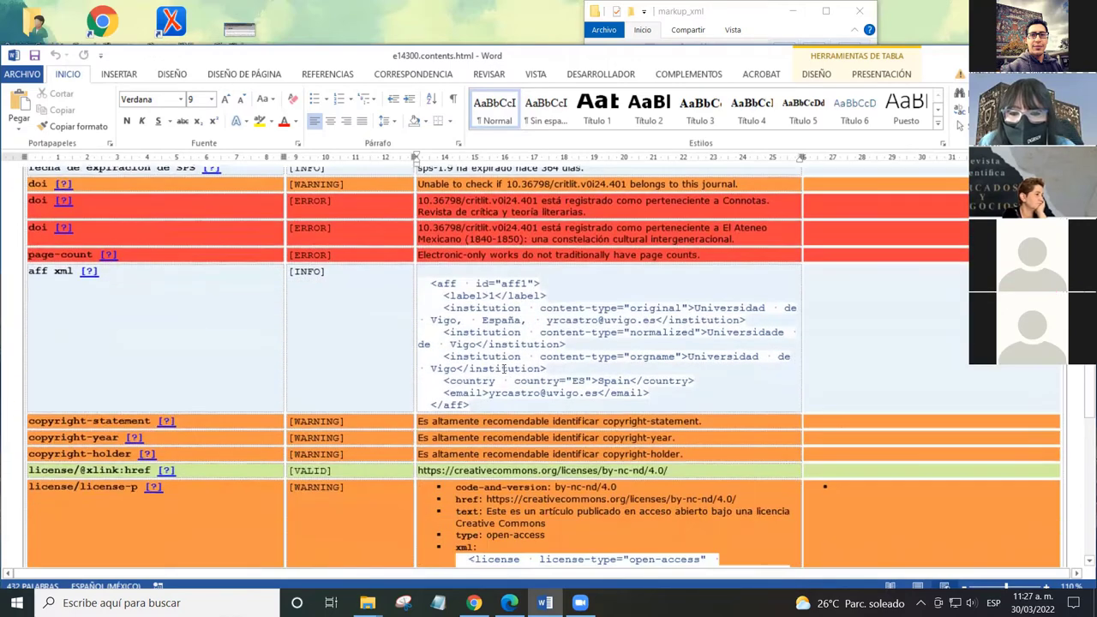
Step: Return to the start of the report and display the Markup add-in's tools
{"action": "scroll", "coordinate": [528, 368], "scroll_direction": "up", "scroll_amount": 20}
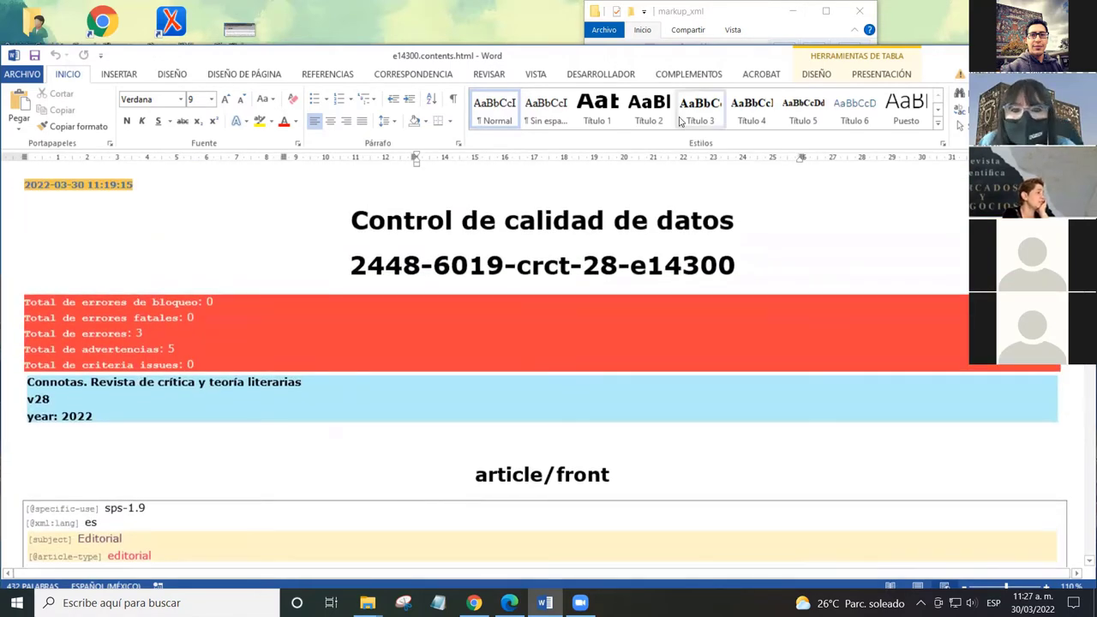
{"action": "left_click", "coordinate": [691, 75]}
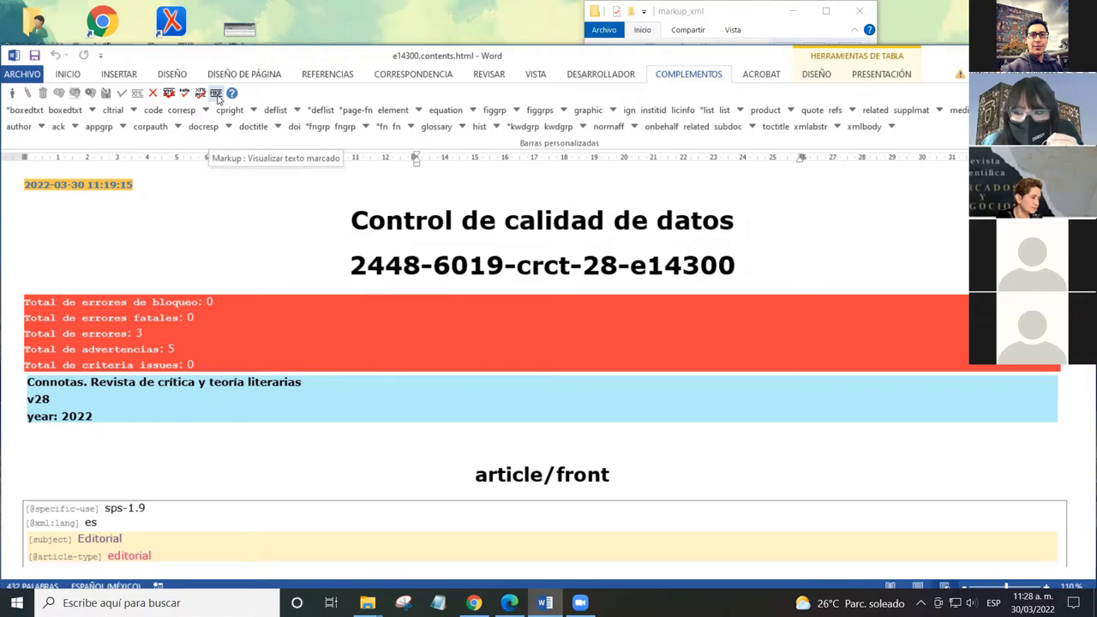
Step: Reread the validation table's DOI errors, highlighting the journal title "Connotas. Revista de crítica y teoría literarias" in the first one
{"action": "scroll", "coordinate": [378, 340], "scroll_direction": "down", "scroll_amount": 10}
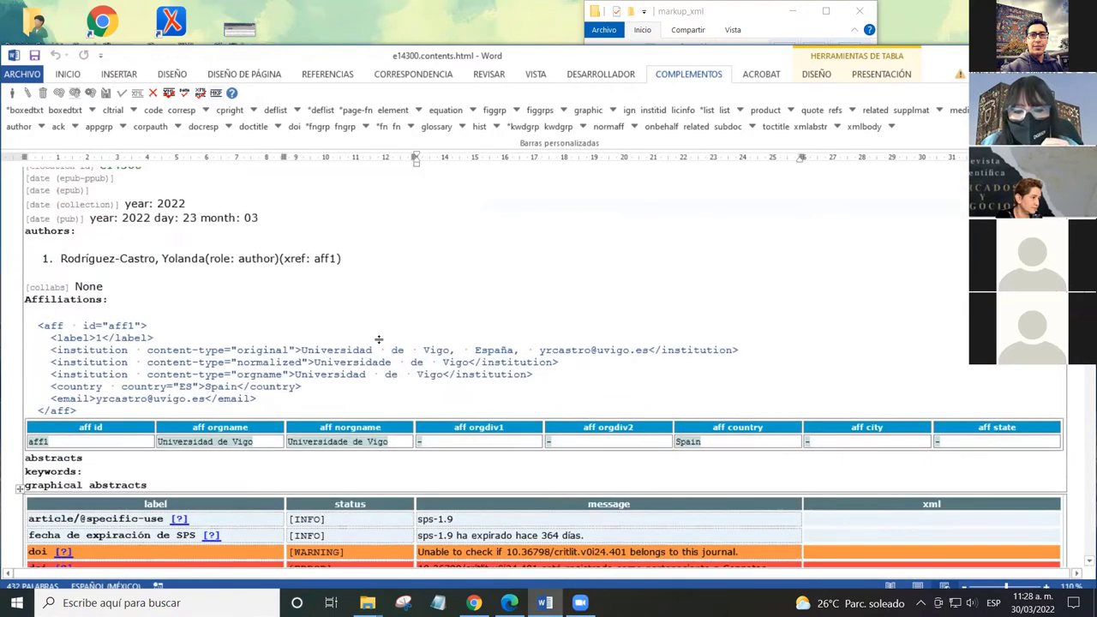
{"action": "scroll", "coordinate": [378, 340], "scroll_direction": "down", "scroll_amount": 5}
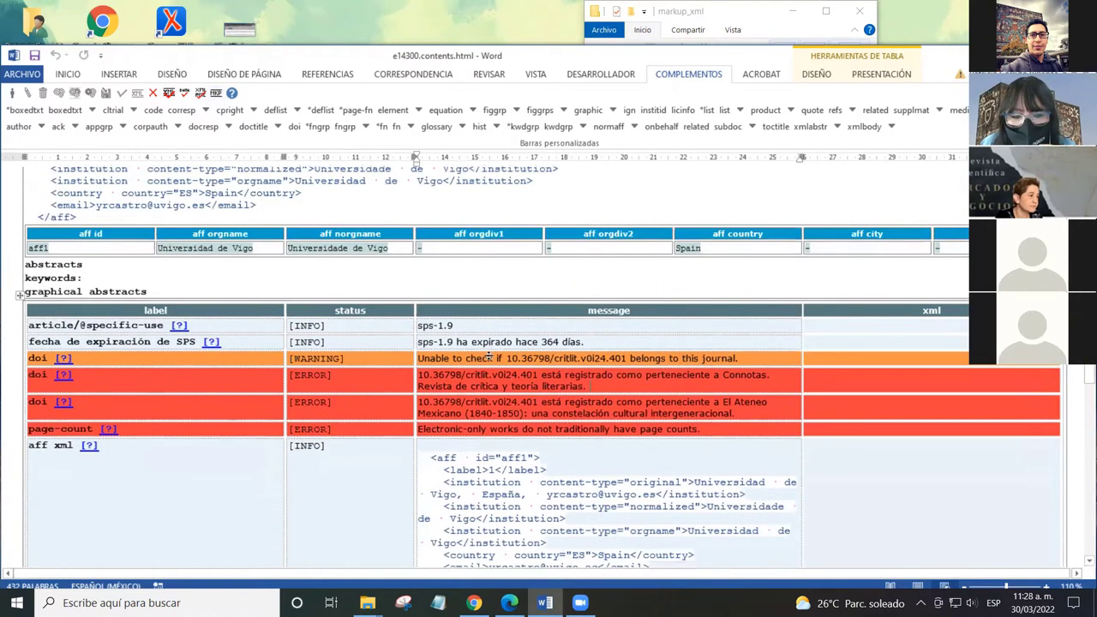
{"action": "scroll", "coordinate": [489, 356], "scroll_direction": "down", "scroll_amount": 1}
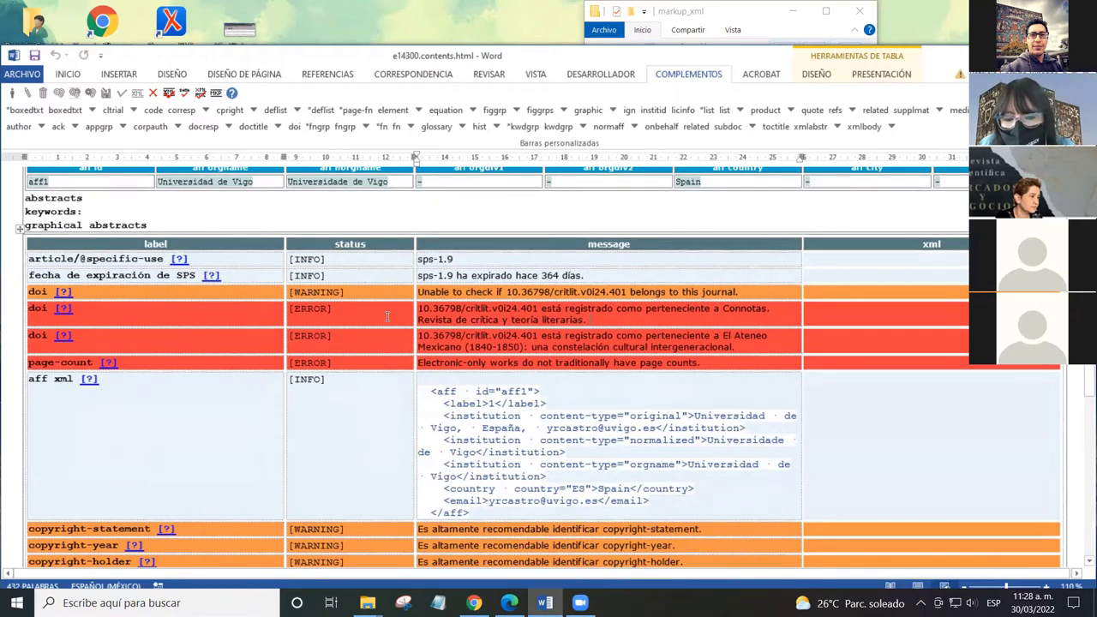
{"action": "scroll", "coordinate": [384, 314], "scroll_direction": "down", "scroll_amount": 1}
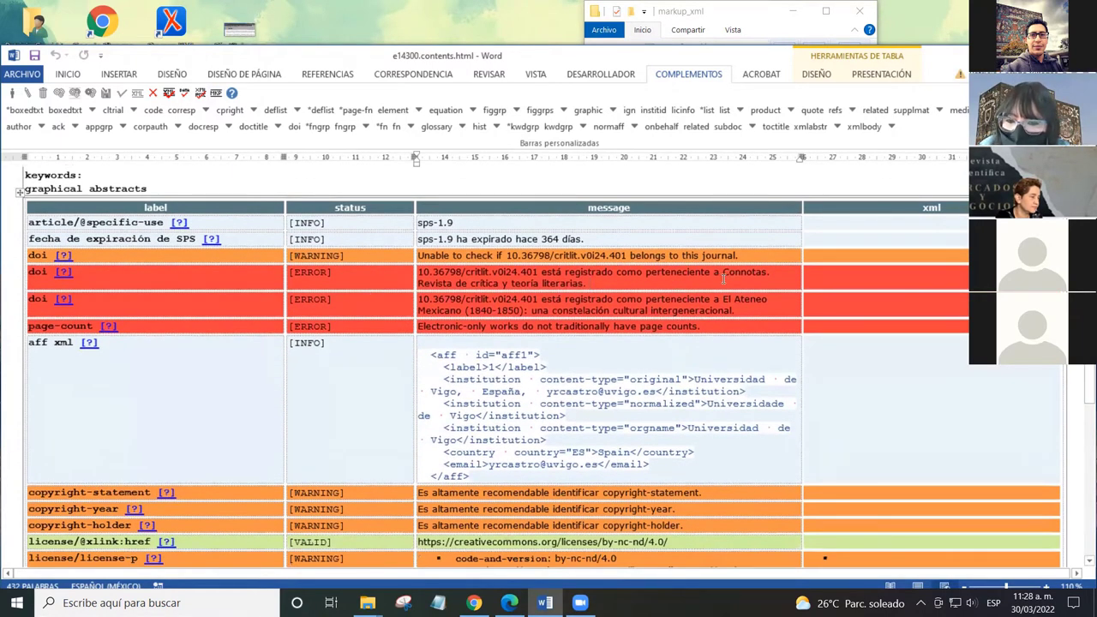
{"action": "left_click_drag", "start_coordinate": [726, 272], "coordinate": [724, 283]}
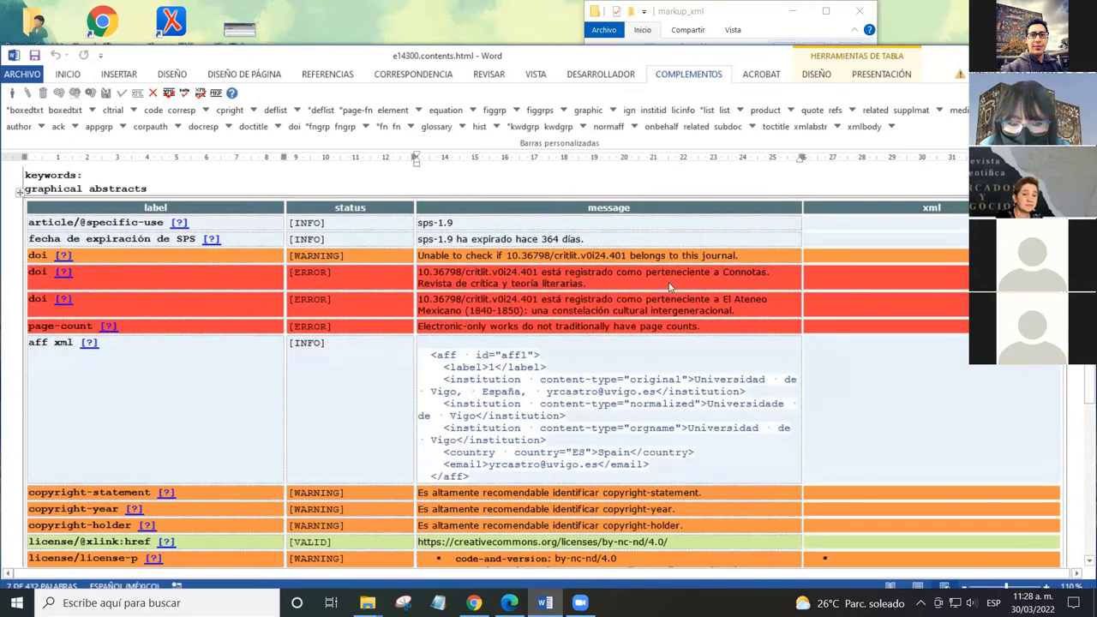
{"action": "left_click", "coordinate": [585, 283]}
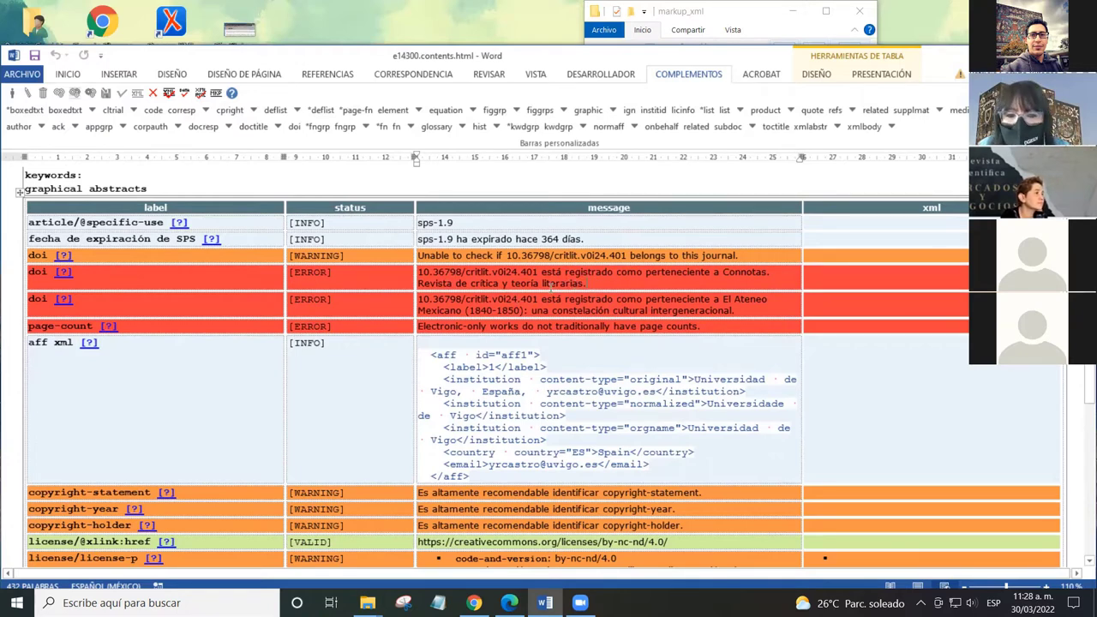
{"action": "left_click", "coordinate": [724, 274], "text": "shift"}
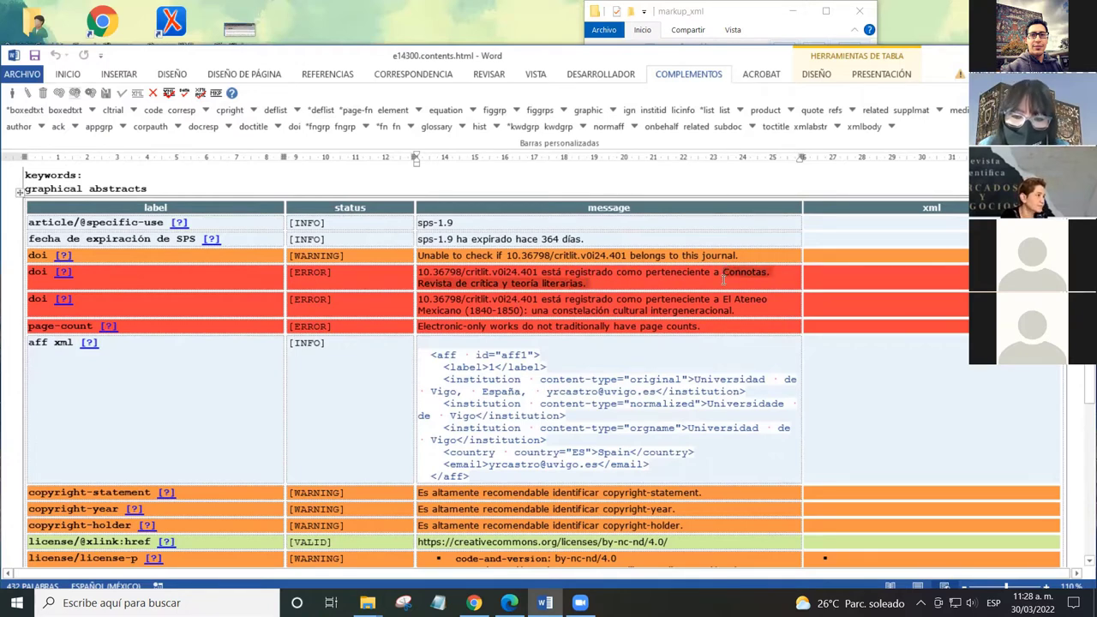
{"action": "left_click", "coordinate": [597, 317]}
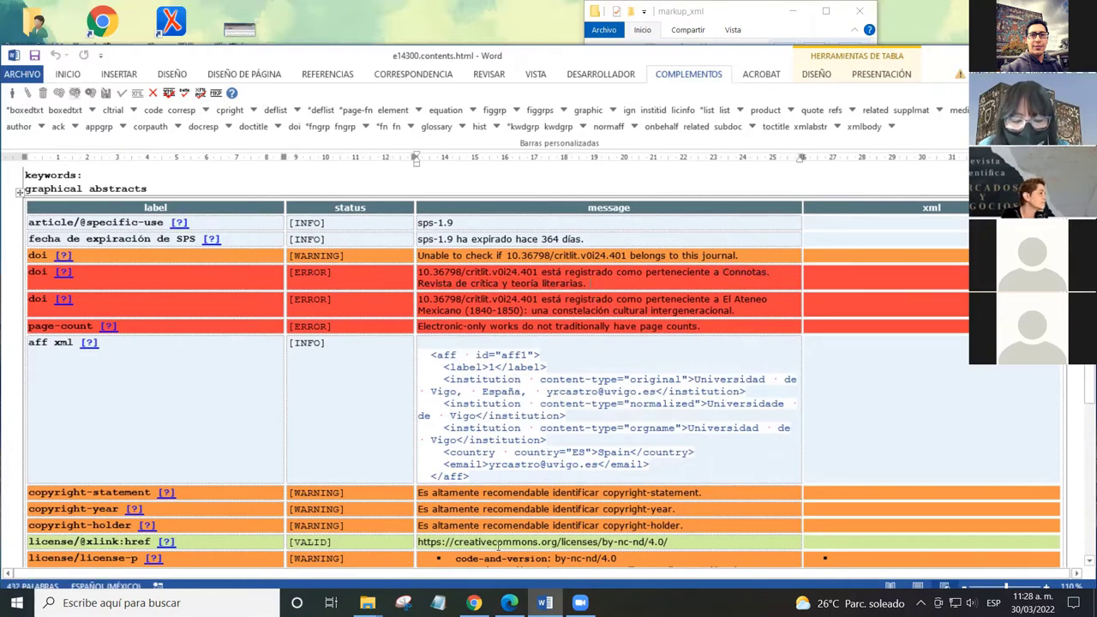
Step: Switch to Chrome, shrink and reposition its window over the report, and close the Zoom launch page
{"action": "left_click", "coordinate": [474, 602]}
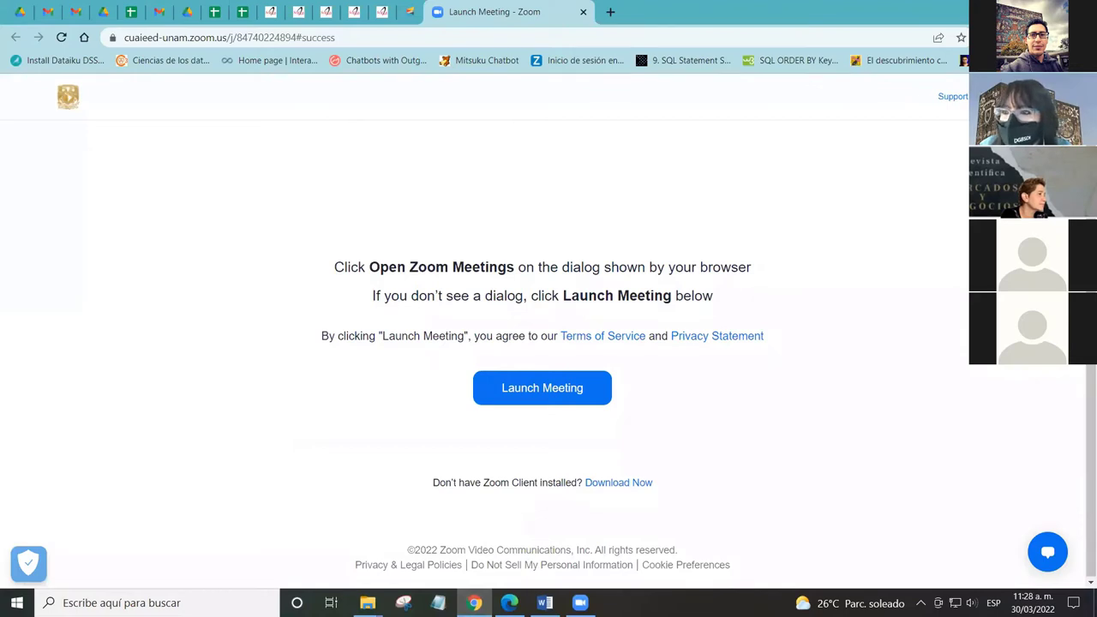
{"action": "double_click", "coordinate": [960, 23]}
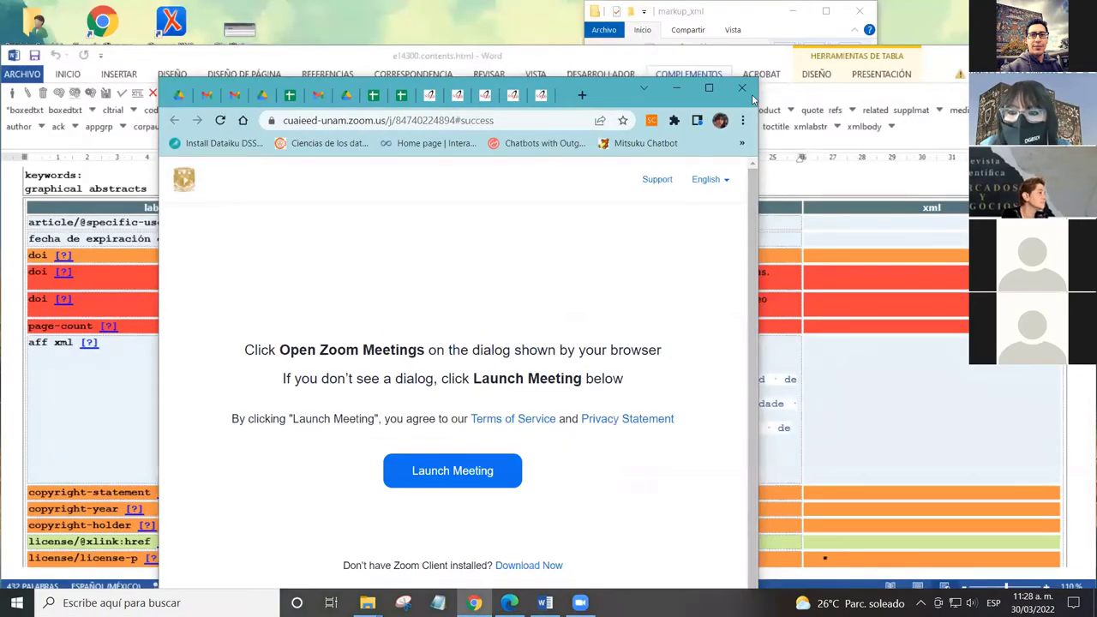
{"action": "double_click", "coordinate": [652, 97]}
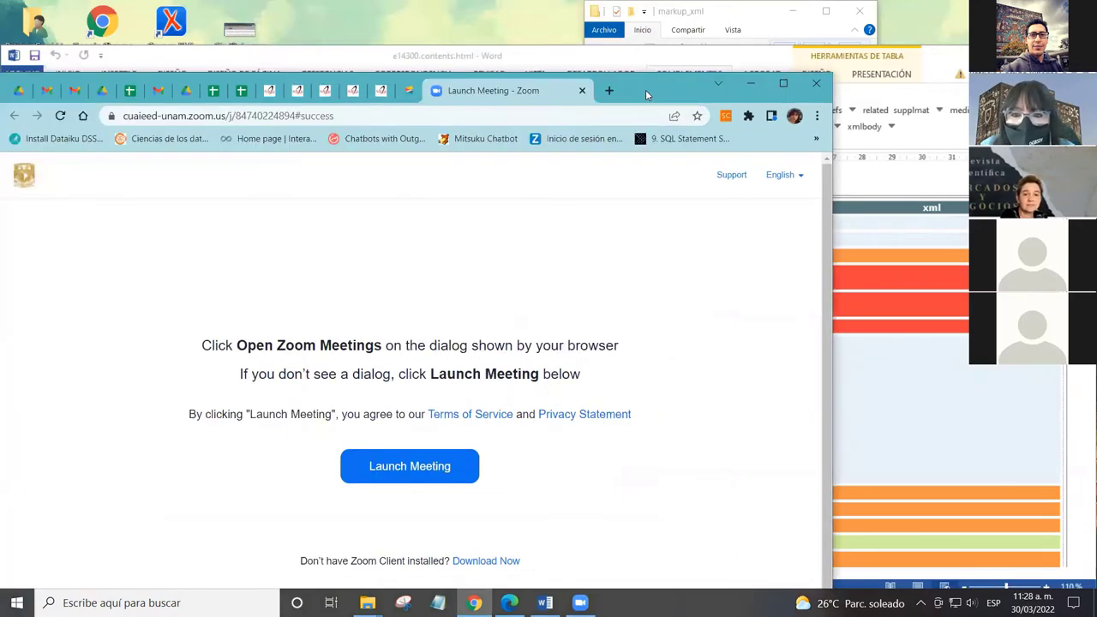
{"action": "left_click_drag", "start_coordinate": [645, 89], "coordinate": [688, 84]}
{"action": "key", "text": "ctrl+w"}
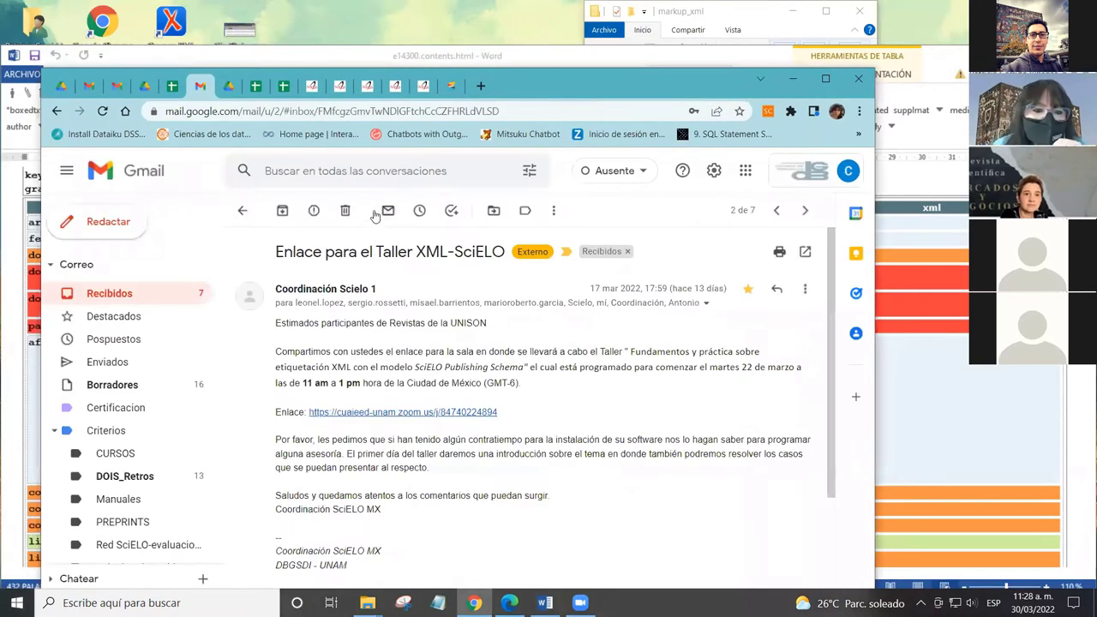
Step: Find "Connotas. Revista de crítica y teoría literarias" in SciELO México's alphabetical journal list and highlight its title
{"action": "left_click", "coordinate": [452, 86]}
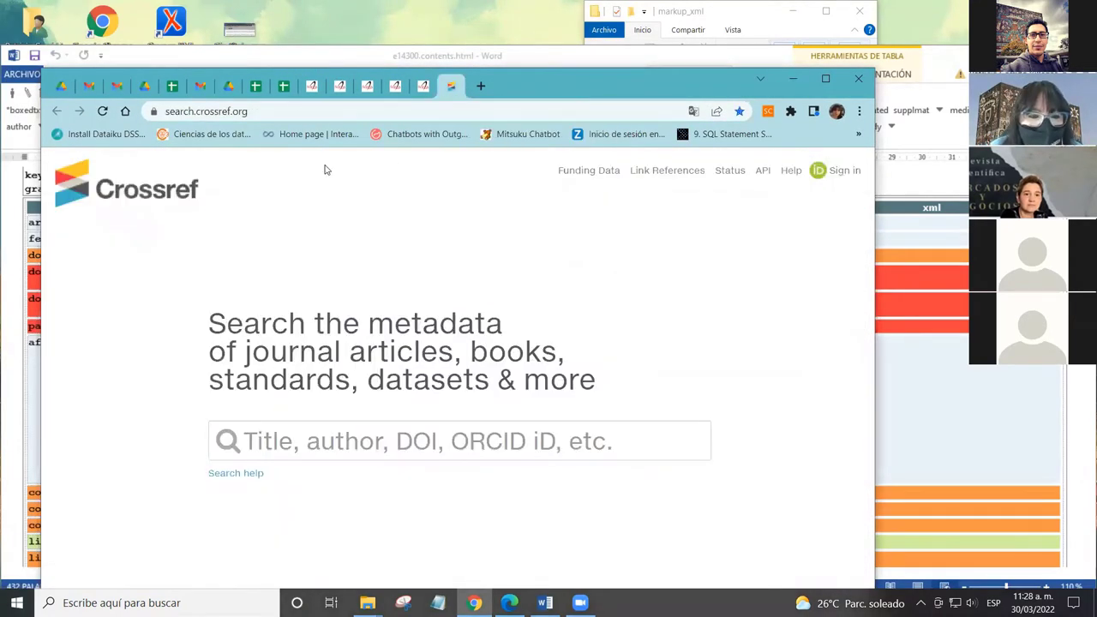
{"action": "left_click", "coordinate": [340, 86]}
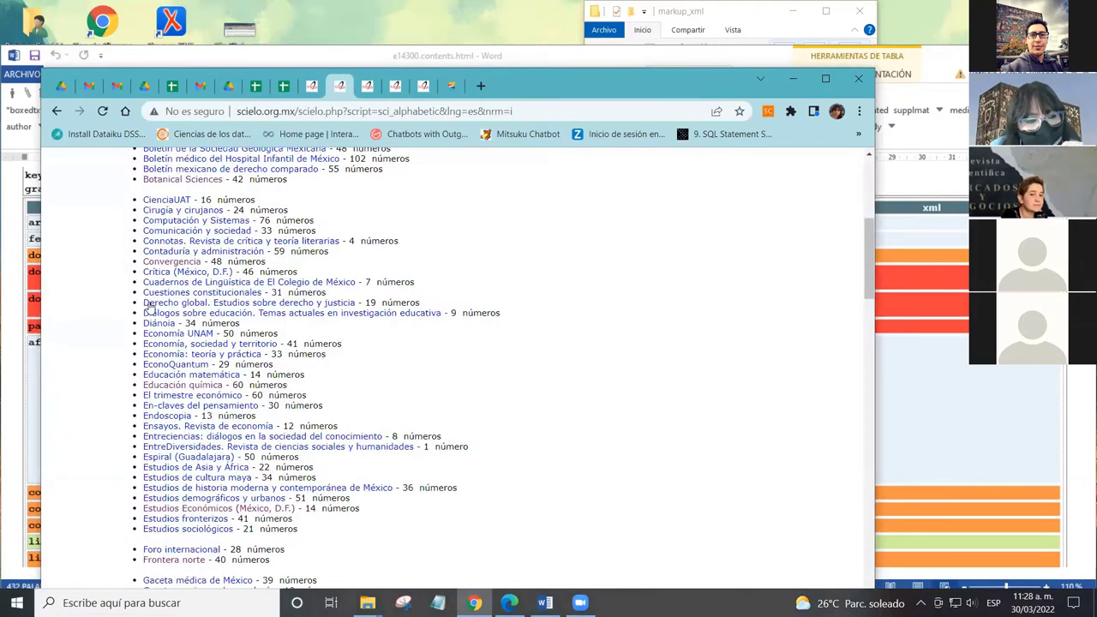
{"action": "scroll", "coordinate": [120, 301], "scroll_direction": "up", "scroll_amount": 3}
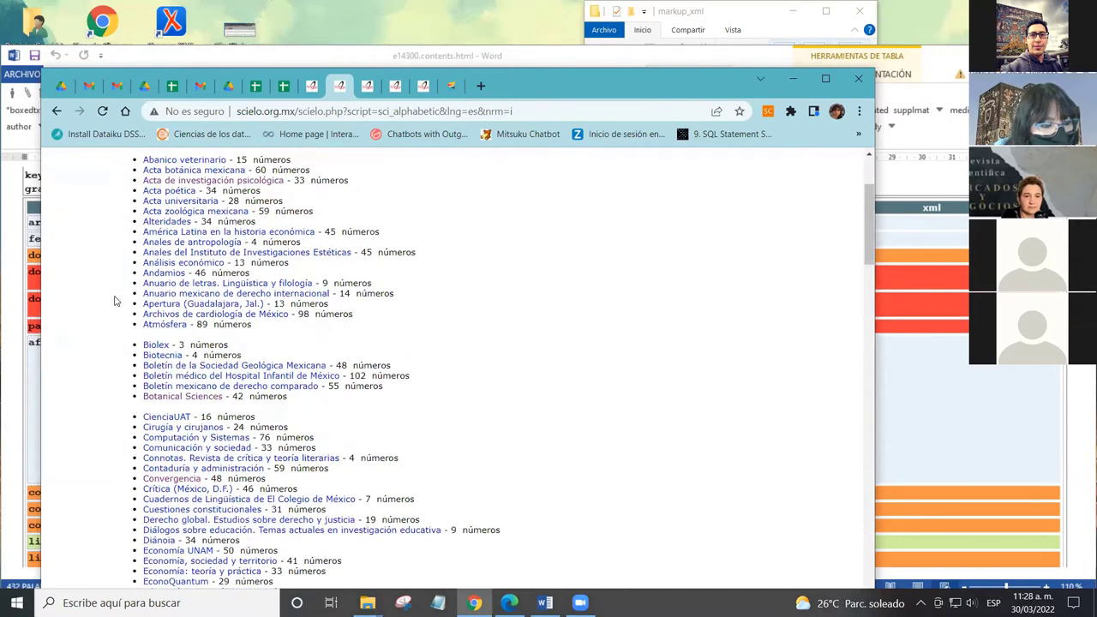
{"action": "scroll", "coordinate": [114, 299], "scroll_direction": "down", "scroll_amount": 5}
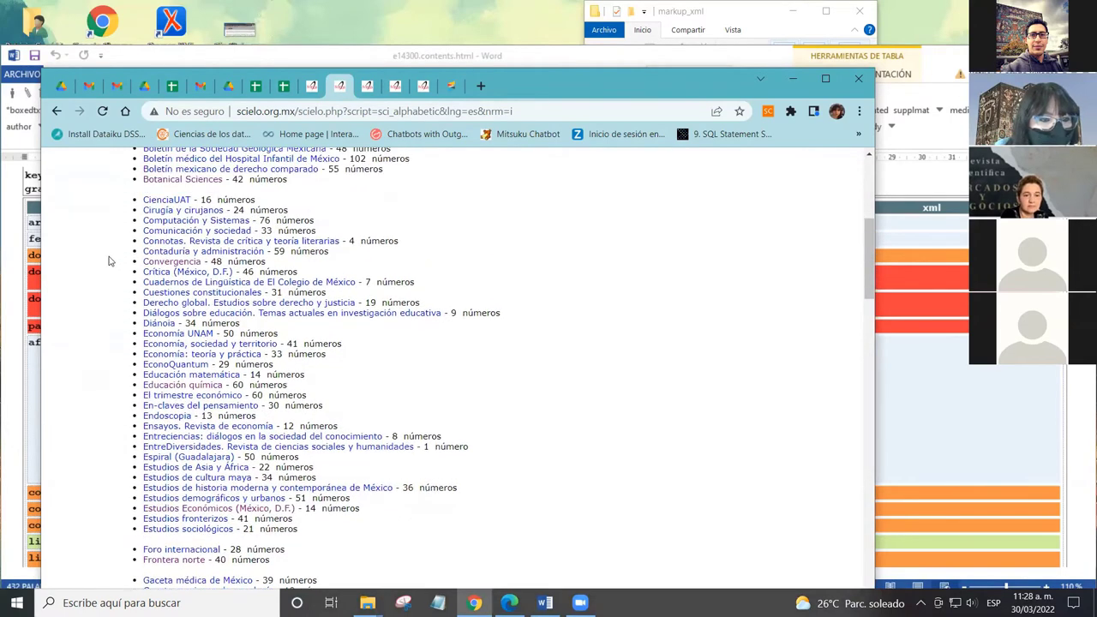
{"action": "left_click_drag", "start_coordinate": [142, 243], "coordinate": [343, 242]}
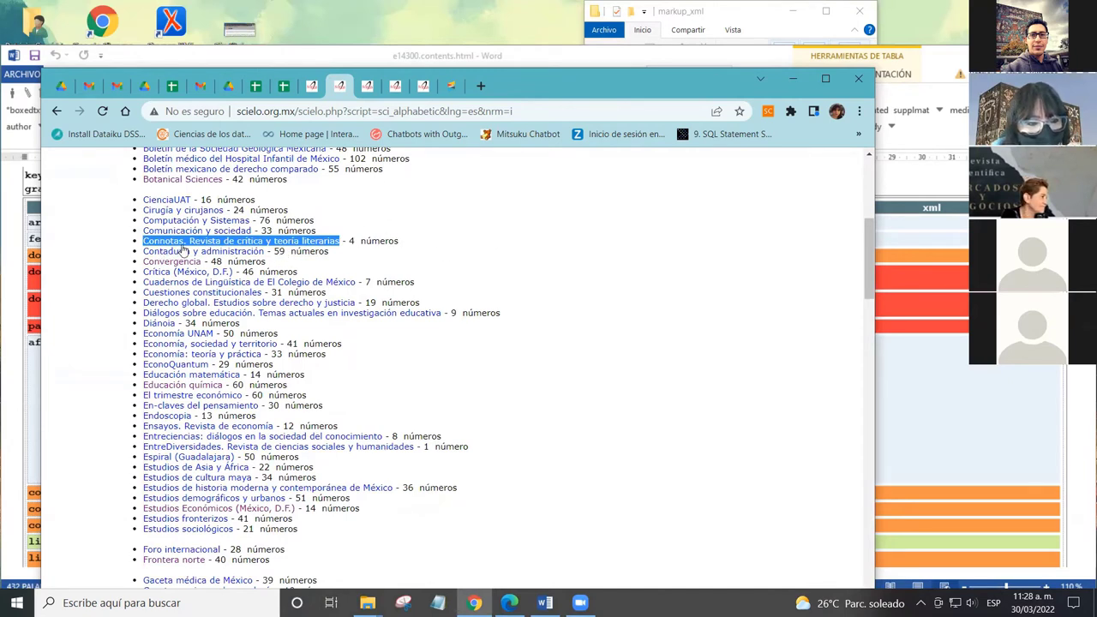
Step: Compare the SciELO journal listing with the Crossref metadata search page, then return to the content report in Word
{"action": "left_click", "coordinate": [450, 85]}
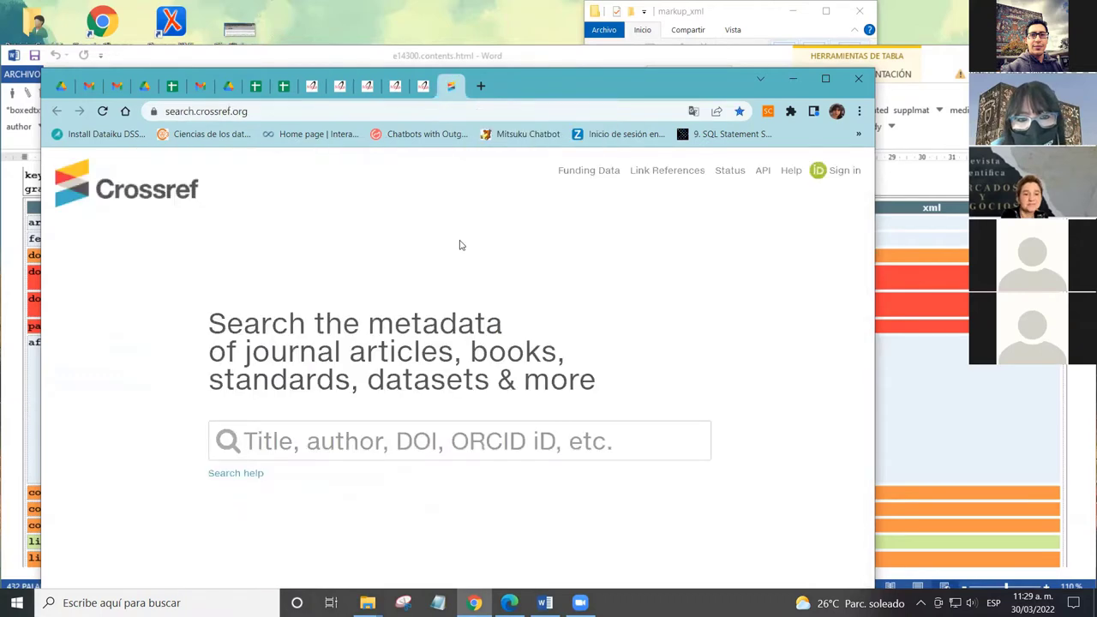
{"action": "left_click", "coordinate": [339, 85]}
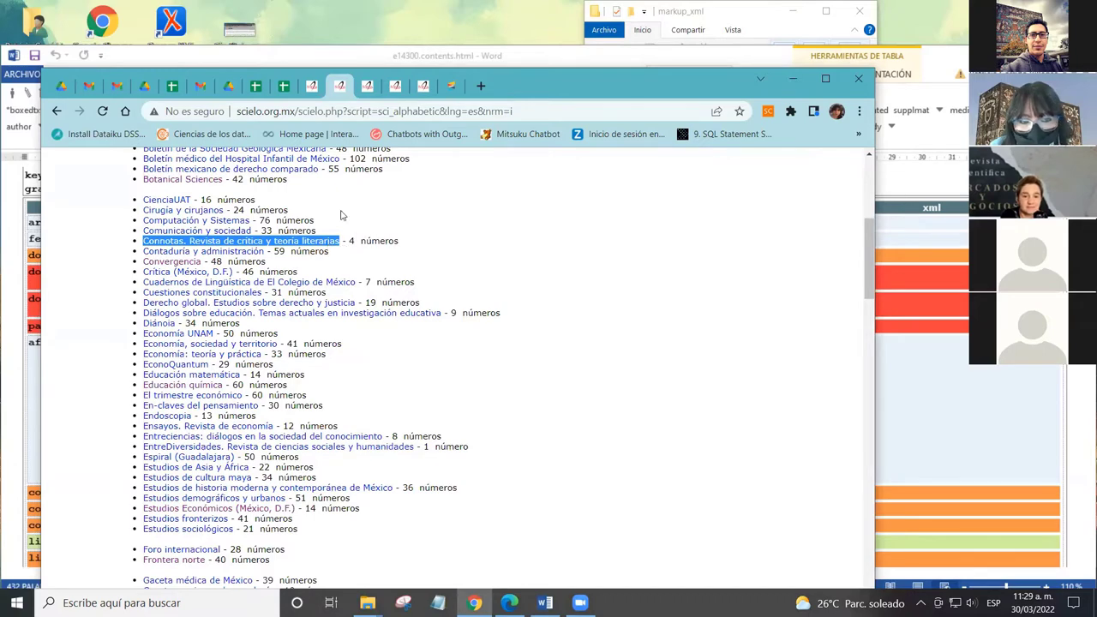
{"action": "left_click", "coordinate": [452, 85]}
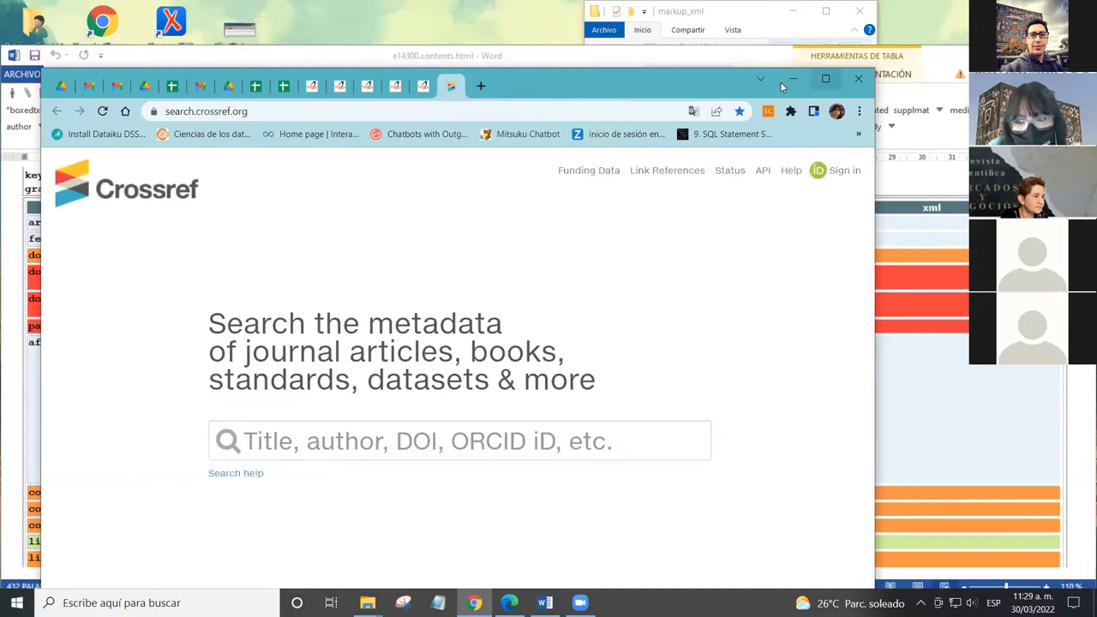
{"action": "left_click", "coordinate": [788, 83]}
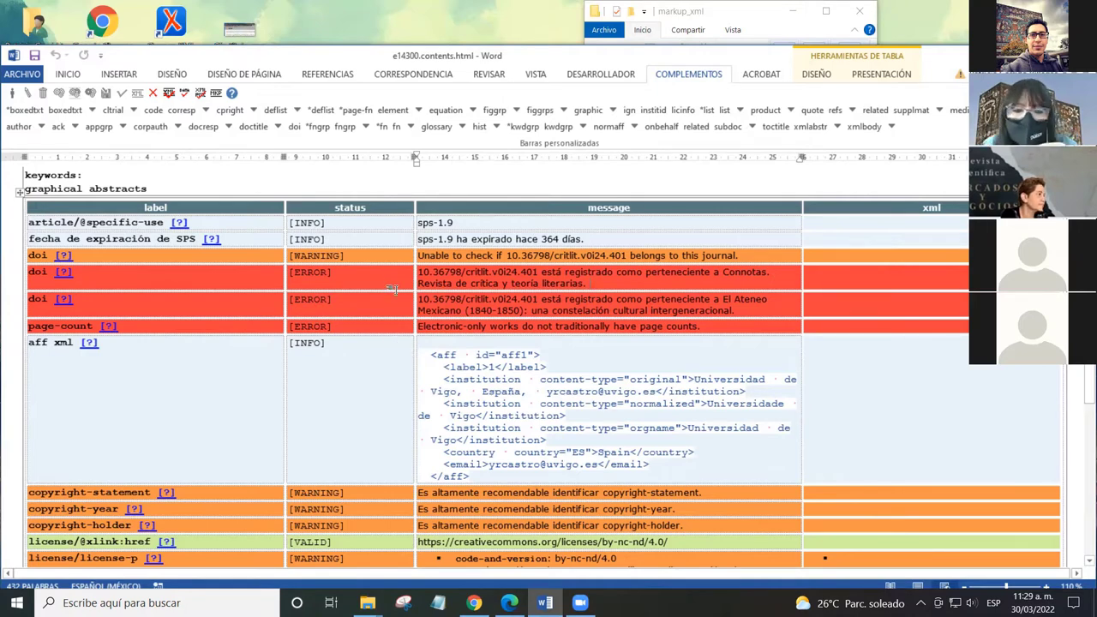
Step: Inspect the affiliation XML in the validation table, highlighting the country element's code attribute
{"action": "scroll", "coordinate": [392, 288], "scroll_direction": "down", "scroll_amount": 1}
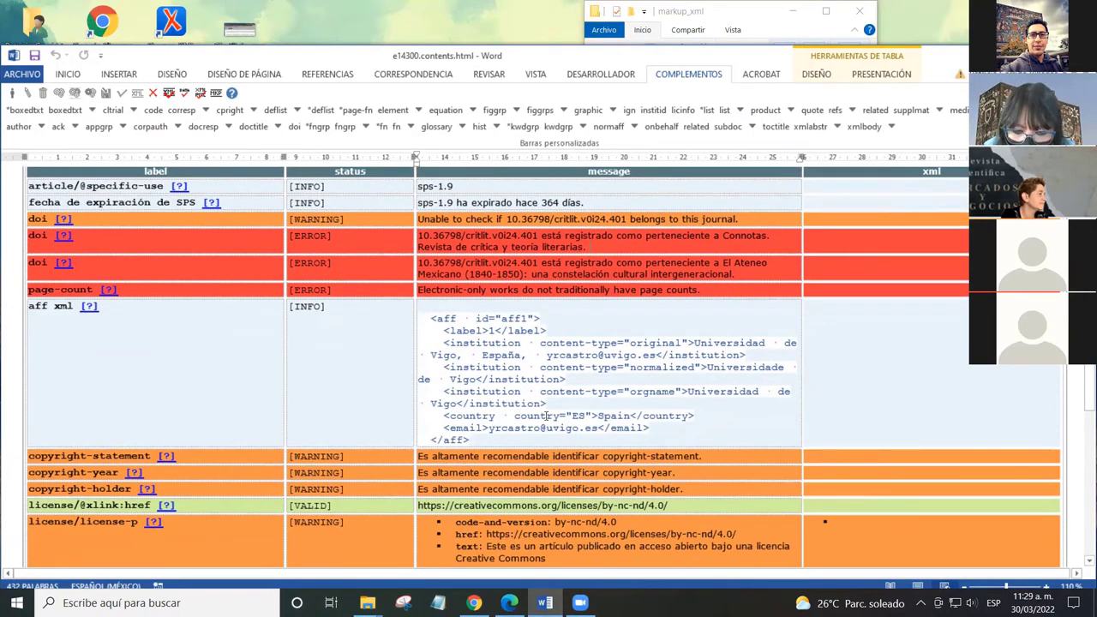
{"action": "left_click_drag", "start_coordinate": [515, 416], "coordinate": [631, 415]}
{"action": "left_click_drag", "start_coordinate": [559, 416], "coordinate": [586, 416]}
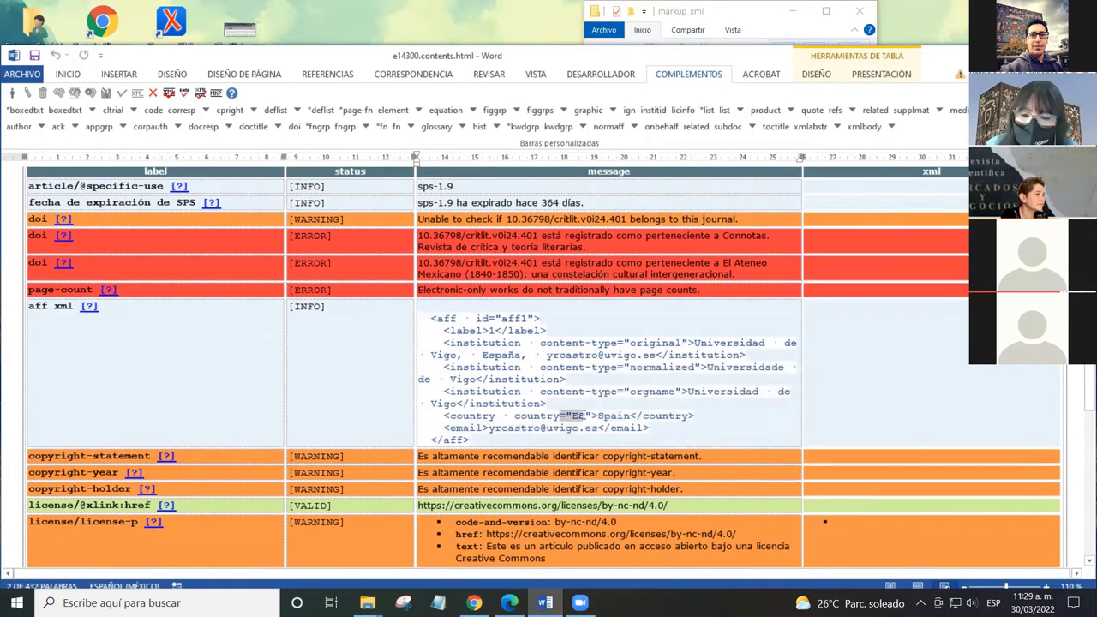
{"action": "left_click", "coordinate": [591, 415]}
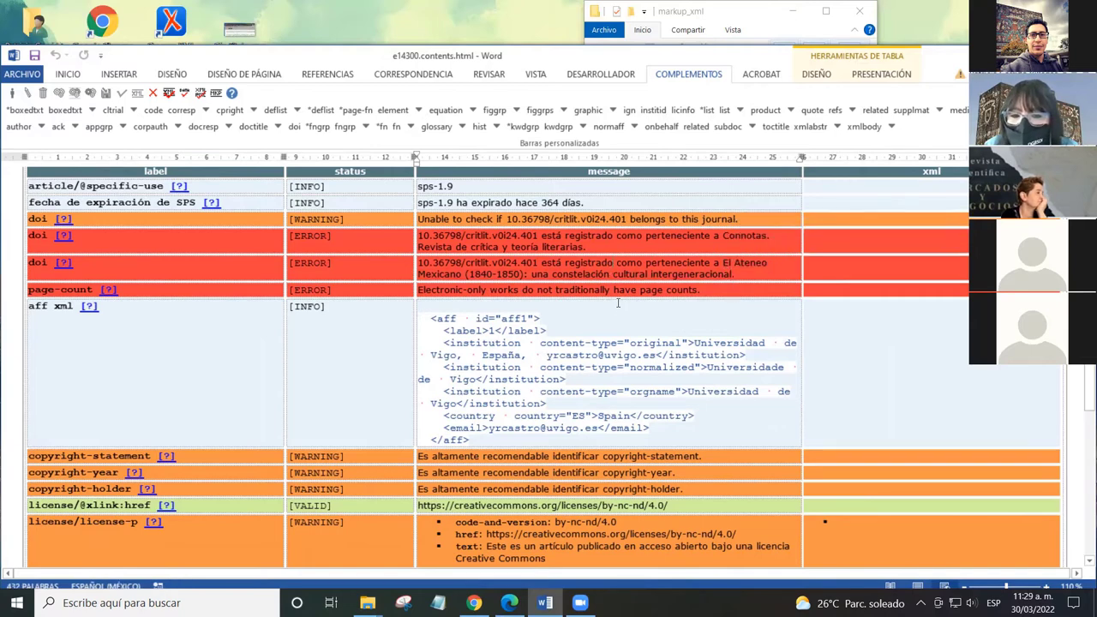
Step: Compare the report's error summary and article/front data with the DOI and page-count rows of the validation table
{"action": "scroll", "coordinate": [617, 303], "scroll_direction": "down", "scroll_amount": 1}
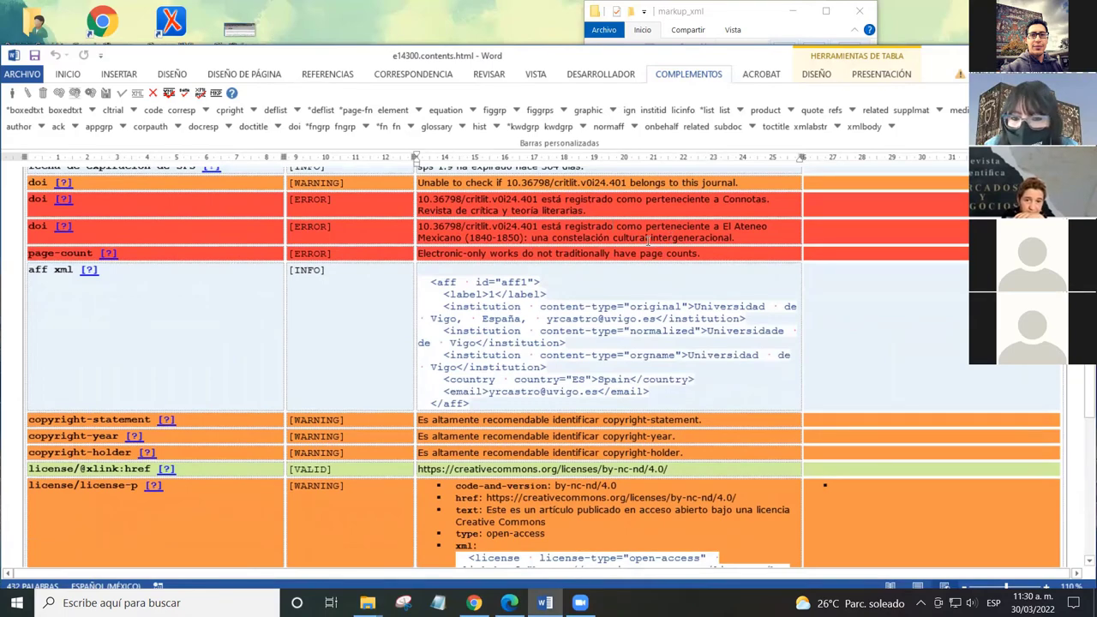
{"action": "scroll", "coordinate": [656, 258], "scroll_direction": "up", "scroll_amount": 4}
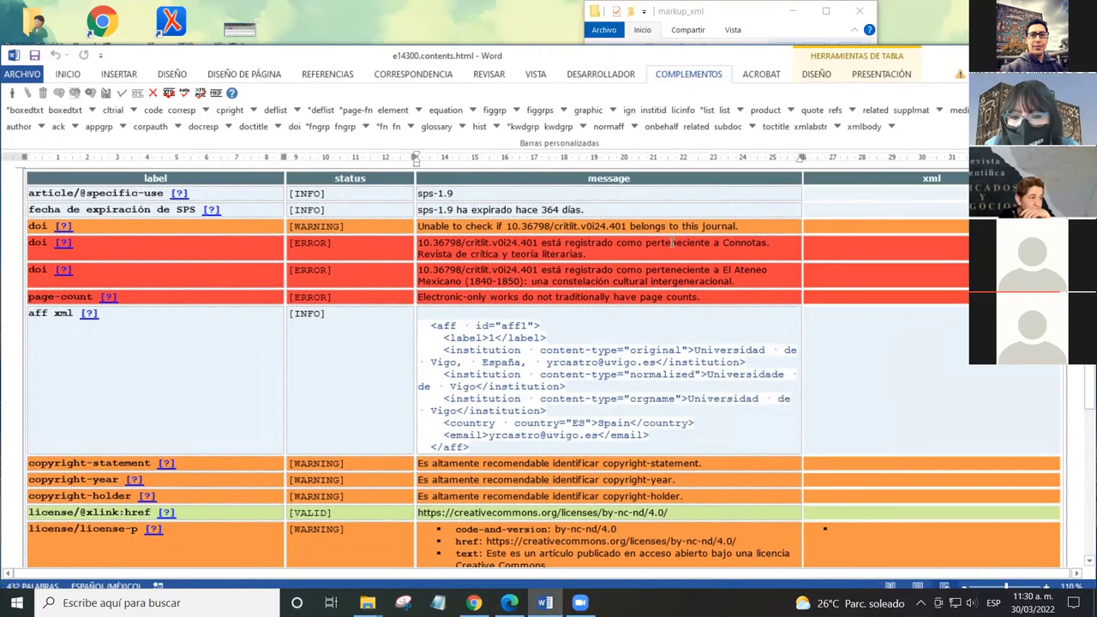
{"action": "scroll", "coordinate": [656, 262], "scroll_direction": "up", "scroll_amount": 20}
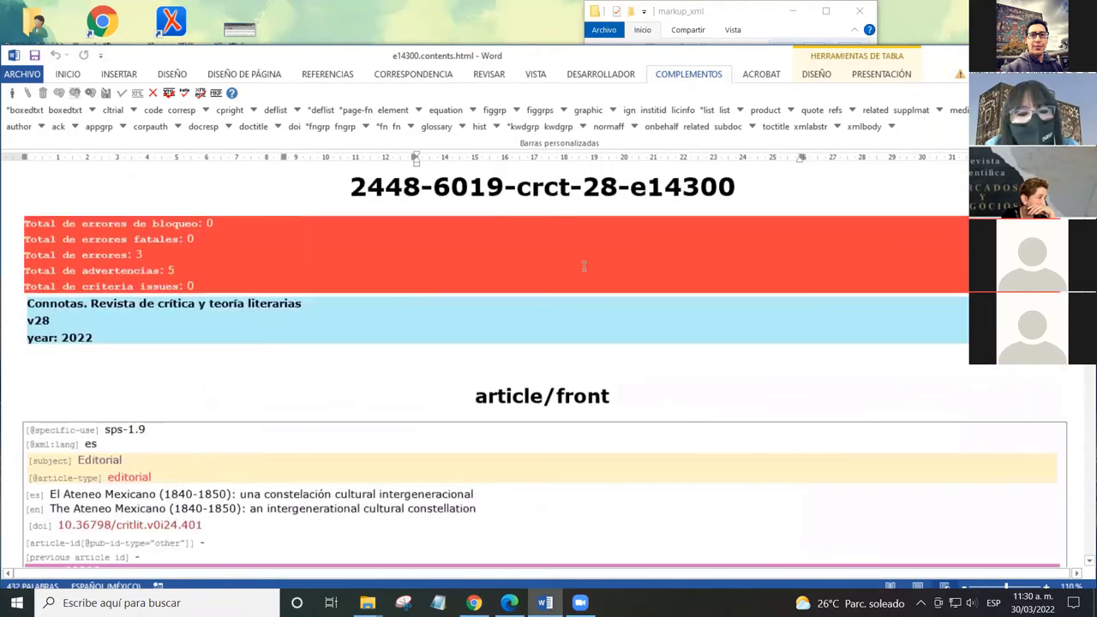
{"action": "scroll", "coordinate": [584, 266], "scroll_direction": "down", "scroll_amount": 20}
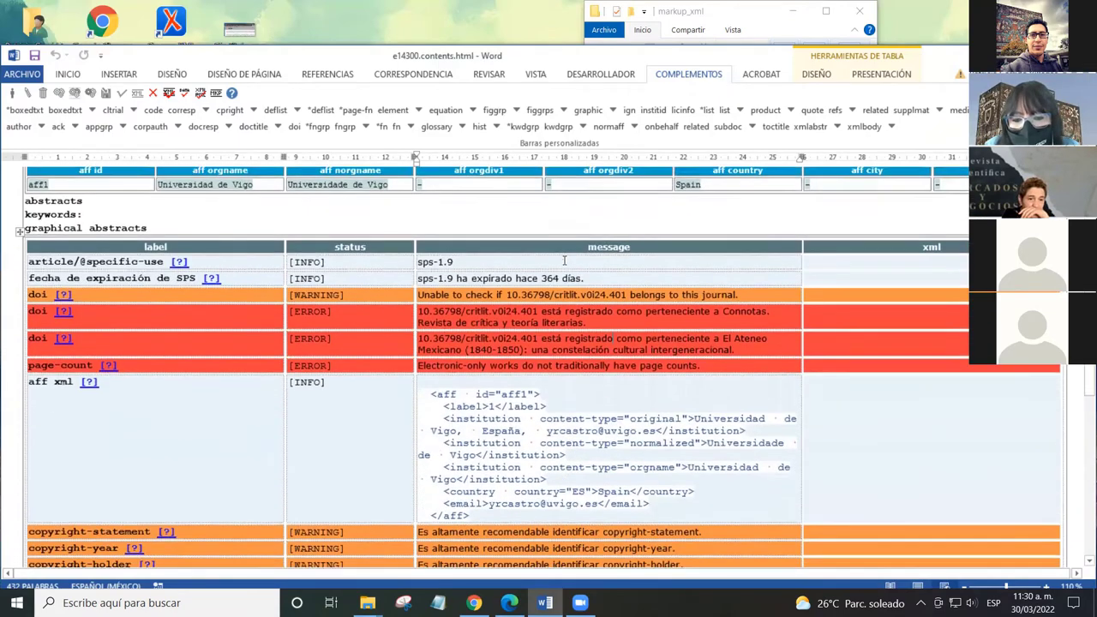
{"action": "scroll", "coordinate": [565, 272], "scroll_direction": "up", "scroll_amount": 2}
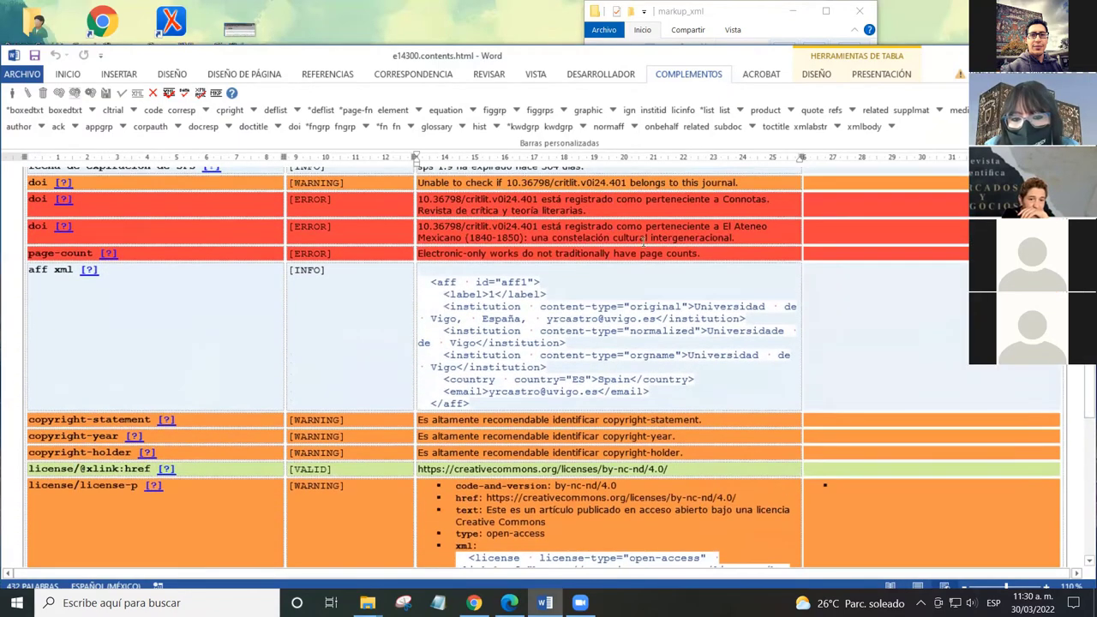
Step: Compare the DOI errors with the article/front data, highlighting the title "El Ateneo Mexicano (1840-1850): una constelación cultural intergeneracional" in the second error
{"action": "left_click_drag", "start_coordinate": [722, 226], "coordinate": [731, 239]}
{"action": "left_click", "coordinate": [727, 240]}
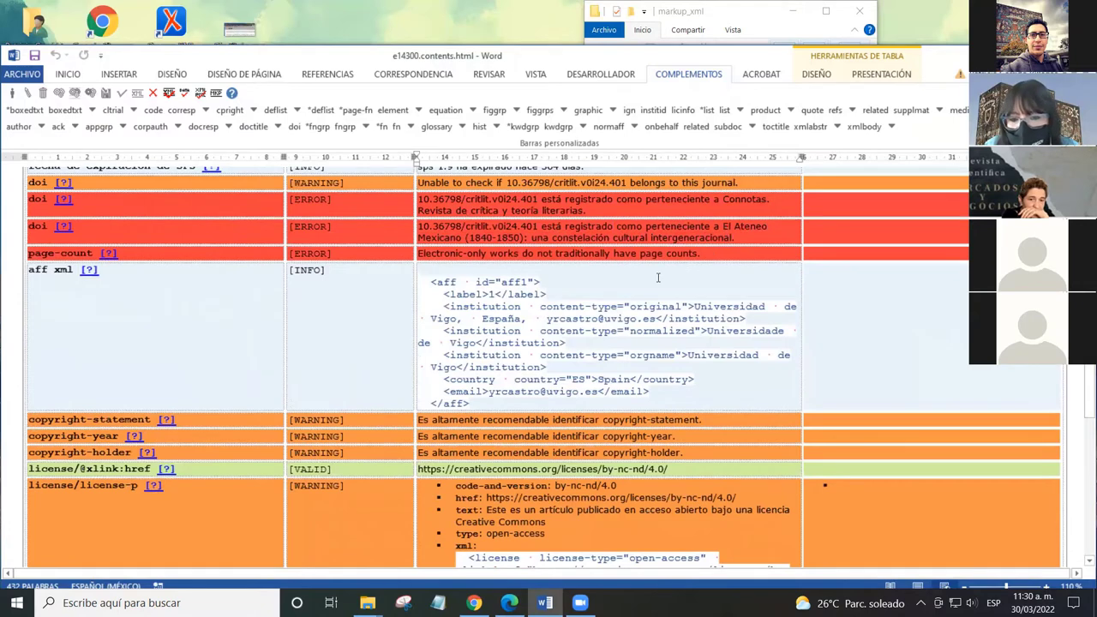
{"action": "scroll", "coordinate": [592, 238], "scroll_direction": "up", "scroll_amount": 2}
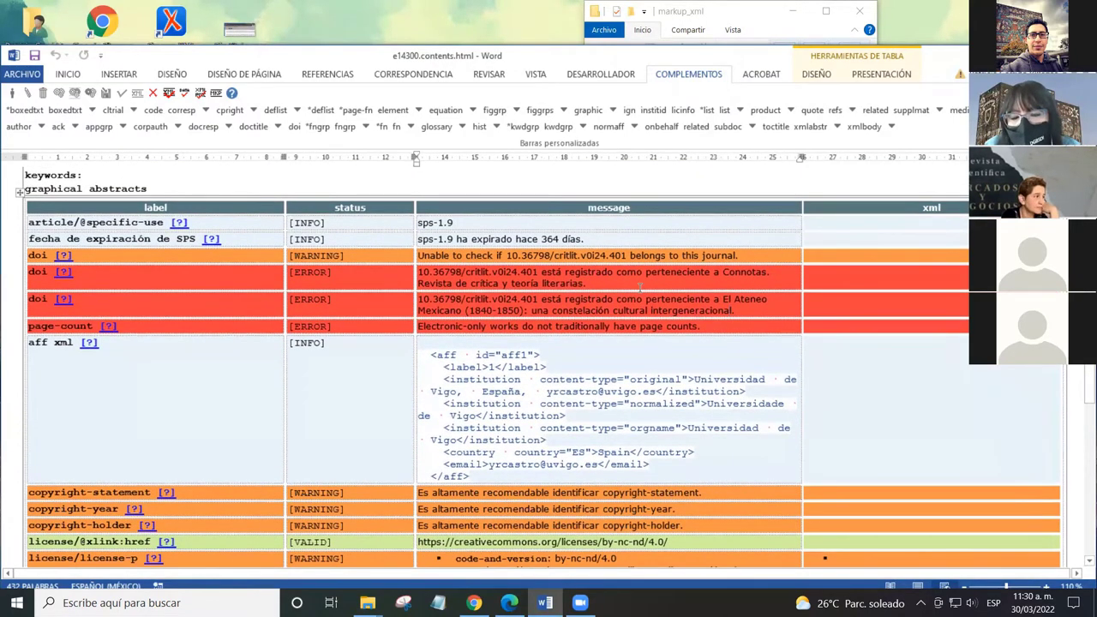
{"action": "scroll", "coordinate": [643, 292], "scroll_direction": "down", "scroll_amount": 1}
{"action": "scroll", "coordinate": [617, 302], "scroll_direction": "up", "scroll_amount": 12}
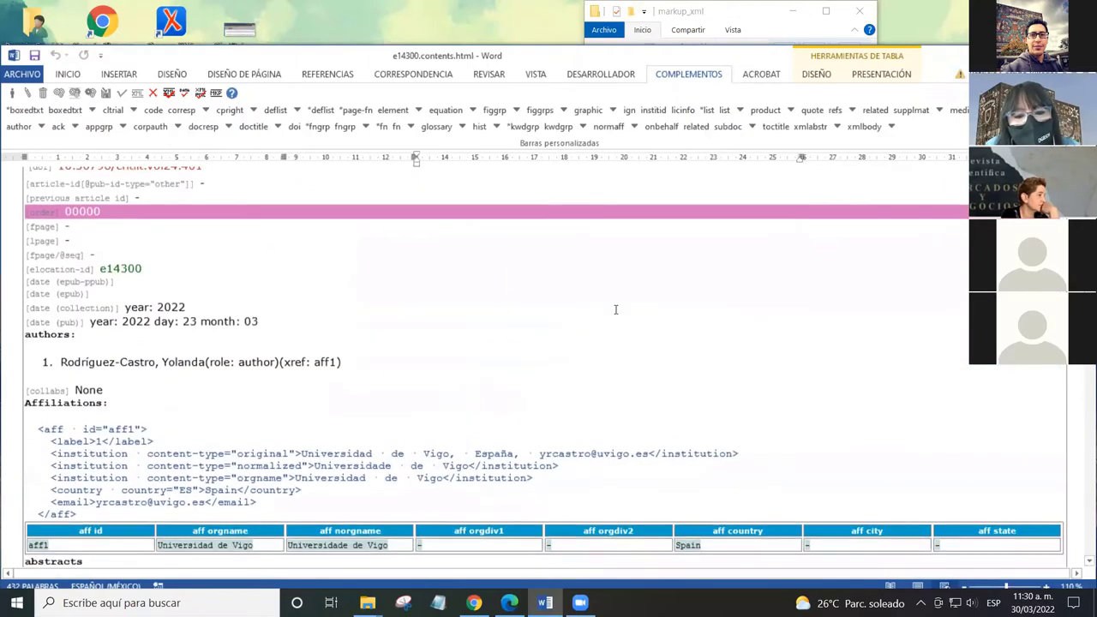
{"action": "scroll", "coordinate": [603, 297], "scroll_direction": "down", "scroll_amount": 7}
{"action": "scroll", "coordinate": [602, 296], "scroll_direction": "down", "scroll_amount": 7}
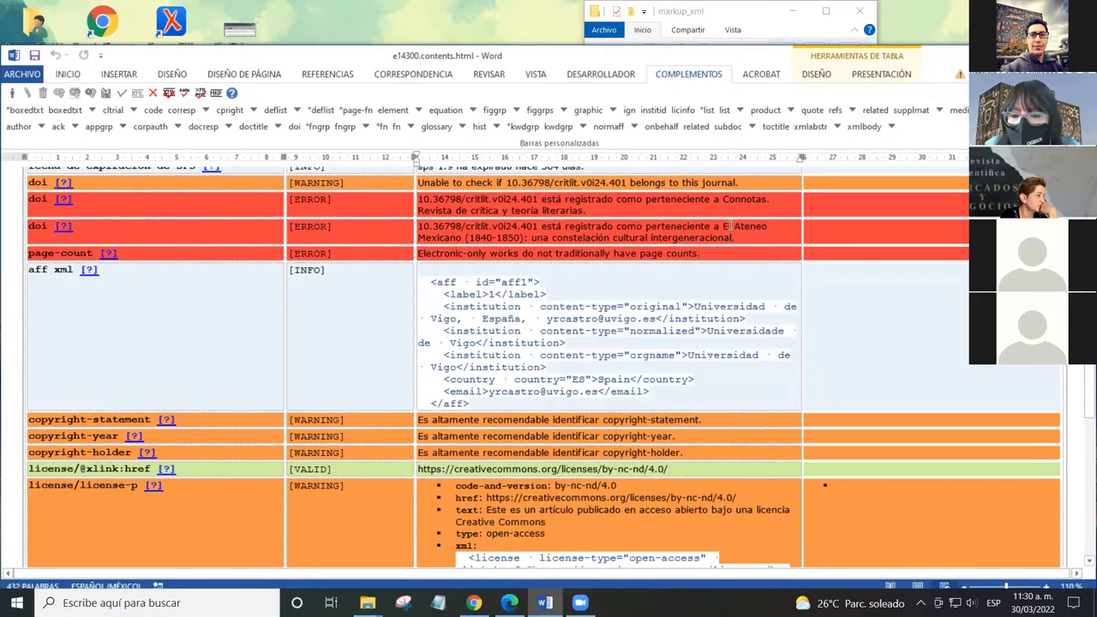
{"action": "left_click_drag", "start_coordinate": [724, 226], "coordinate": [732, 237]}
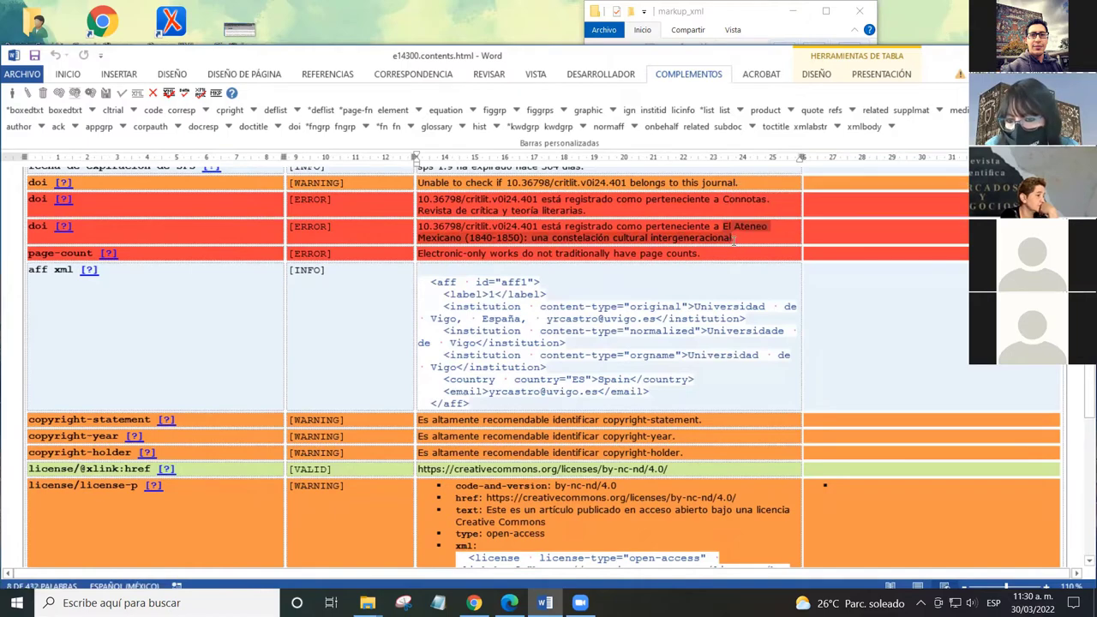
{"action": "left_click", "coordinate": [671, 255]}
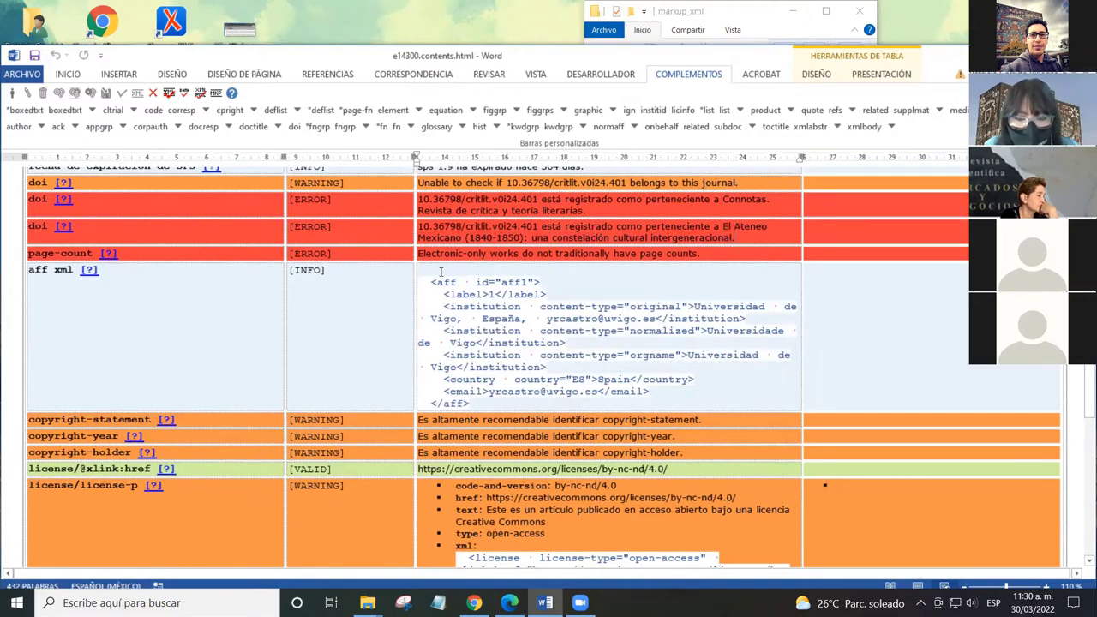
Step: Return to the report's error summary and highlight the total of blocking errors
{"action": "scroll", "coordinate": [420, 283], "scroll_direction": "up", "scroll_amount": 15}
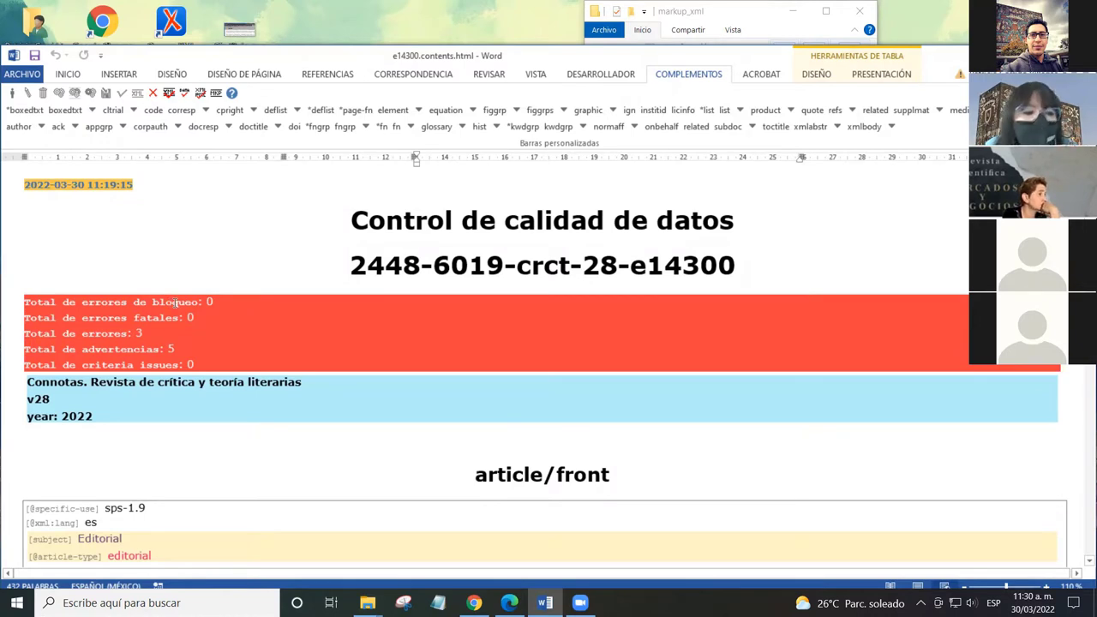
{"action": "left_click_drag", "start_coordinate": [160, 307], "coordinate": [235, 304]}
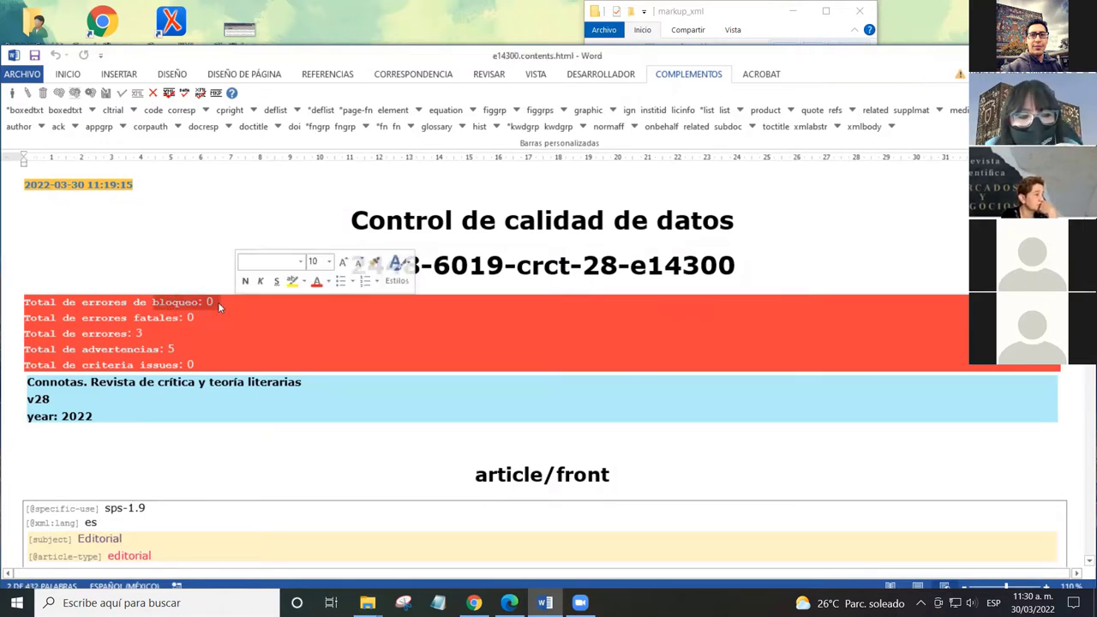
{"action": "left_click", "coordinate": [217, 301]}
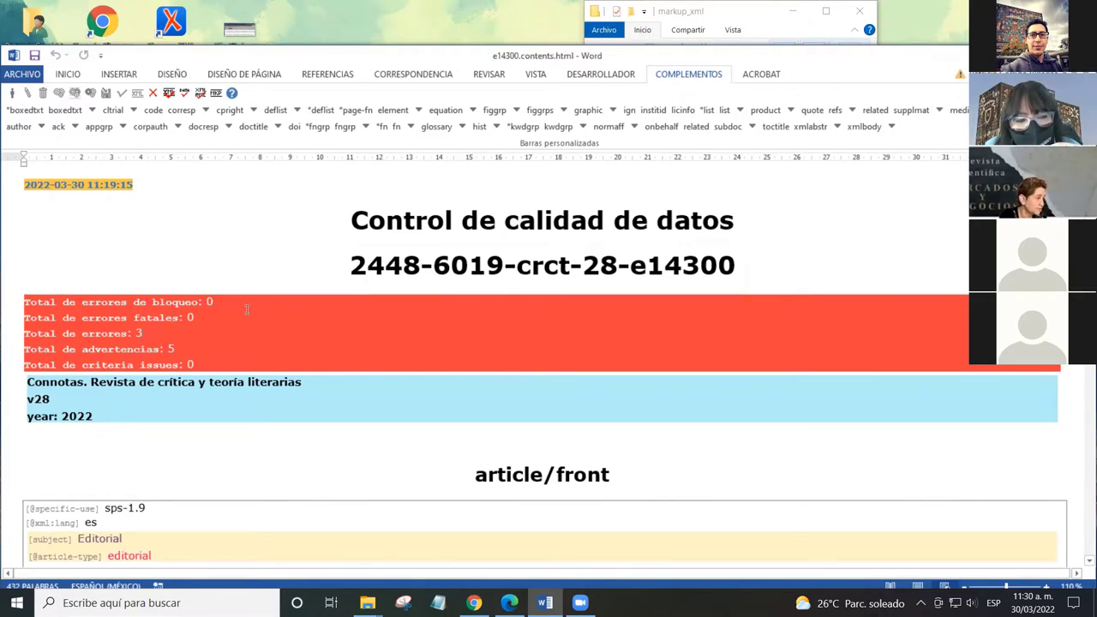
Step: Examine the page-count error in the validation table, highlighting its message about electronic-only works
{"action": "scroll", "coordinate": [247, 310], "scroll_direction": "down", "scroll_amount": 15}
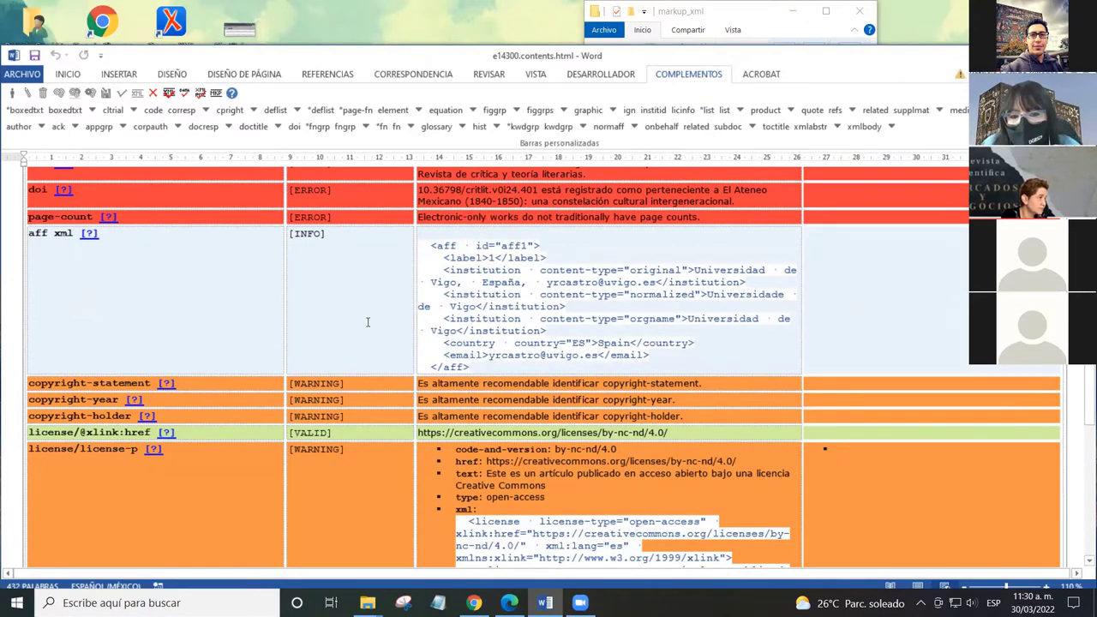
{"action": "scroll", "coordinate": [368, 321], "scroll_direction": "down", "scroll_amount": 2}
{"action": "scroll", "coordinate": [483, 229], "scroll_direction": "up", "scroll_amount": 2}
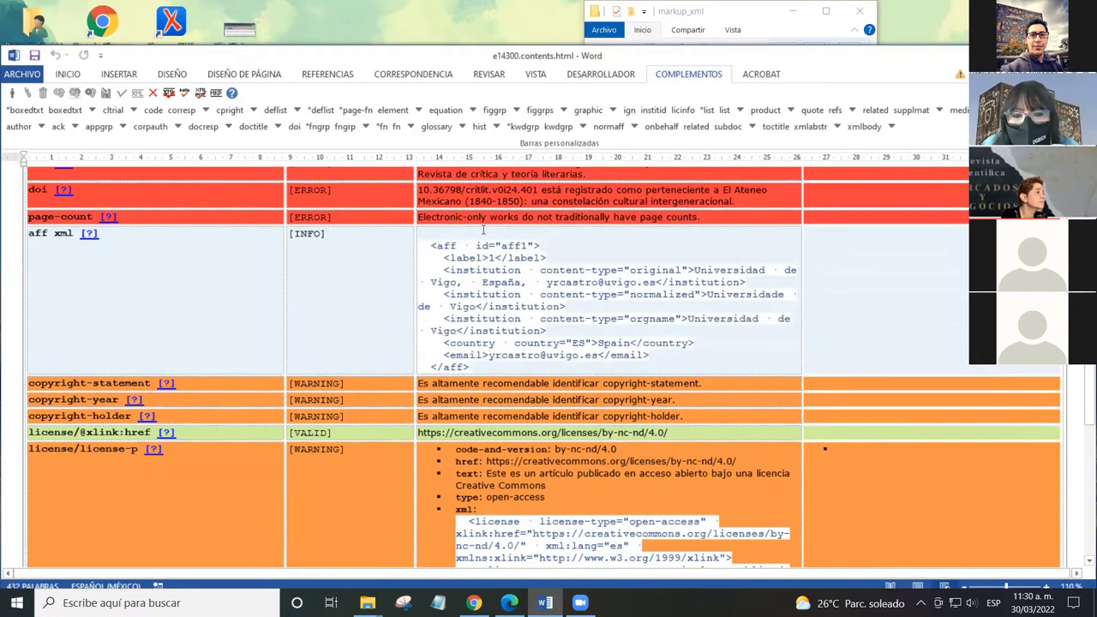
{"action": "left_click_drag", "start_coordinate": [555, 217], "coordinate": [705, 216]}
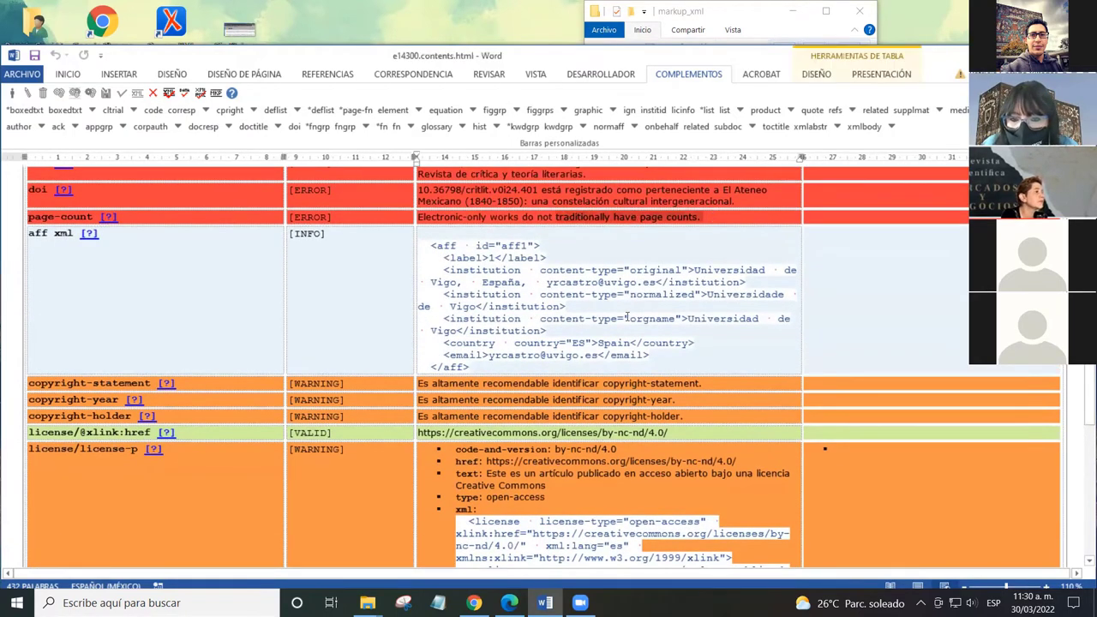
{"action": "left_click", "coordinate": [704, 215]}
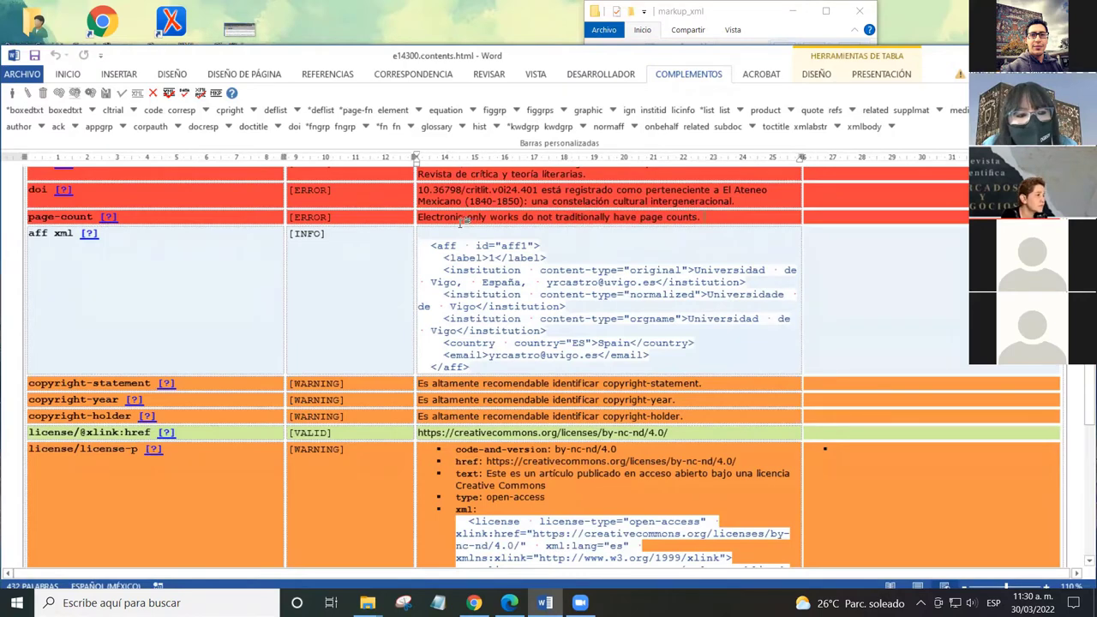
{"action": "left_click_drag", "start_coordinate": [443, 221], "coordinate": [696, 222]}
{"action": "left_click", "coordinate": [694, 222]}
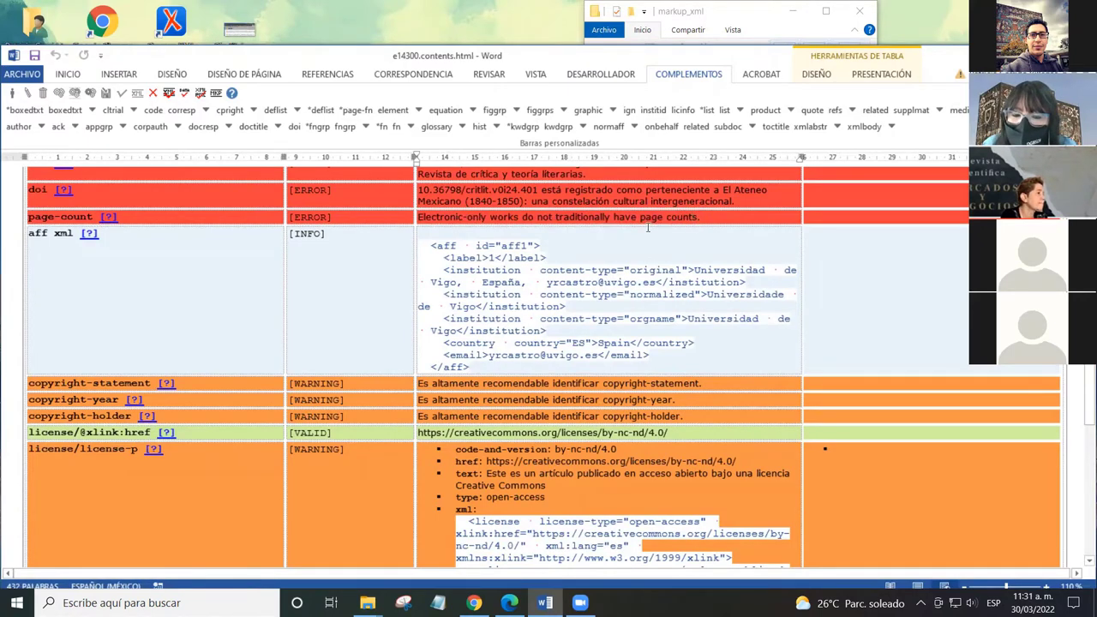
{"action": "scroll", "coordinate": [625, 226], "scroll_direction": "down", "scroll_amount": 1}
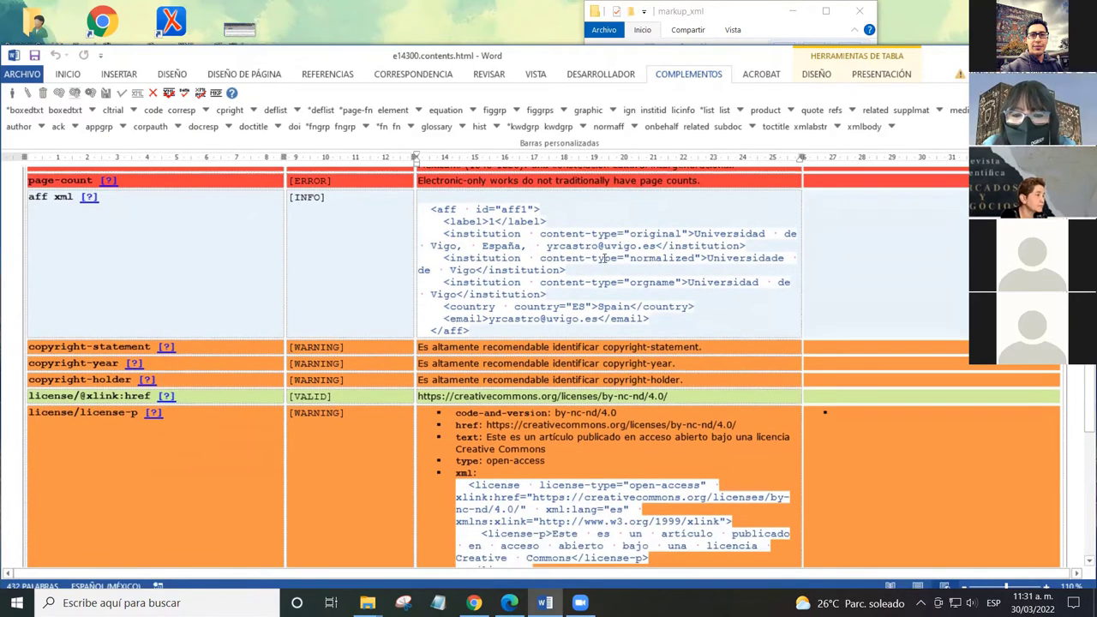
{"action": "scroll", "coordinate": [586, 282], "scroll_direction": "down", "scroll_amount": 2}
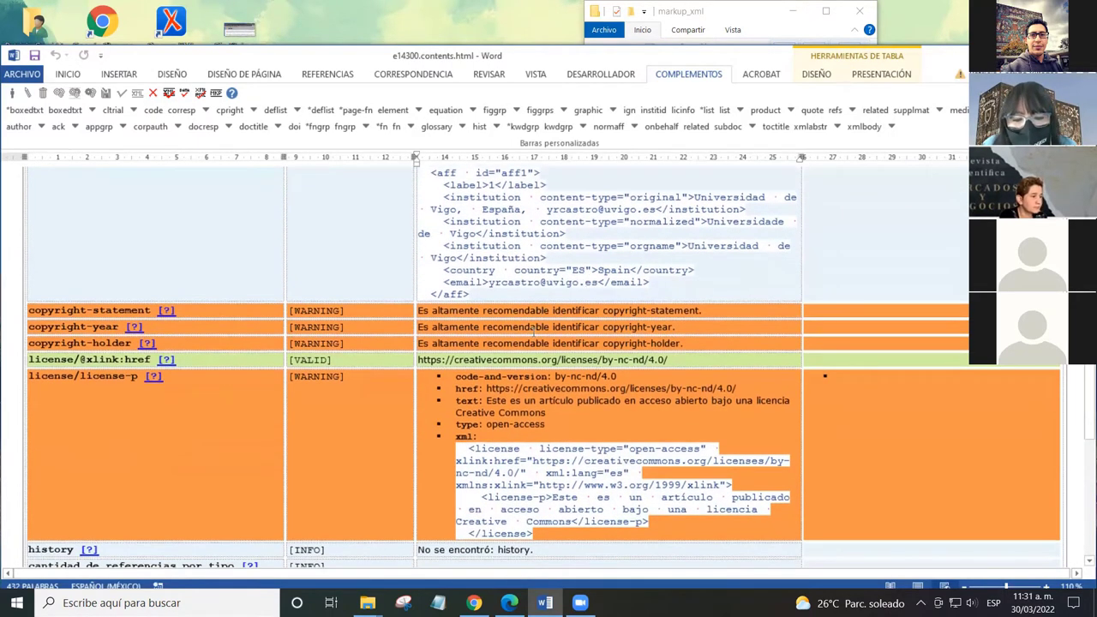
{"action": "scroll", "coordinate": [538, 325], "scroll_direction": "up", "scroll_amount": 2}
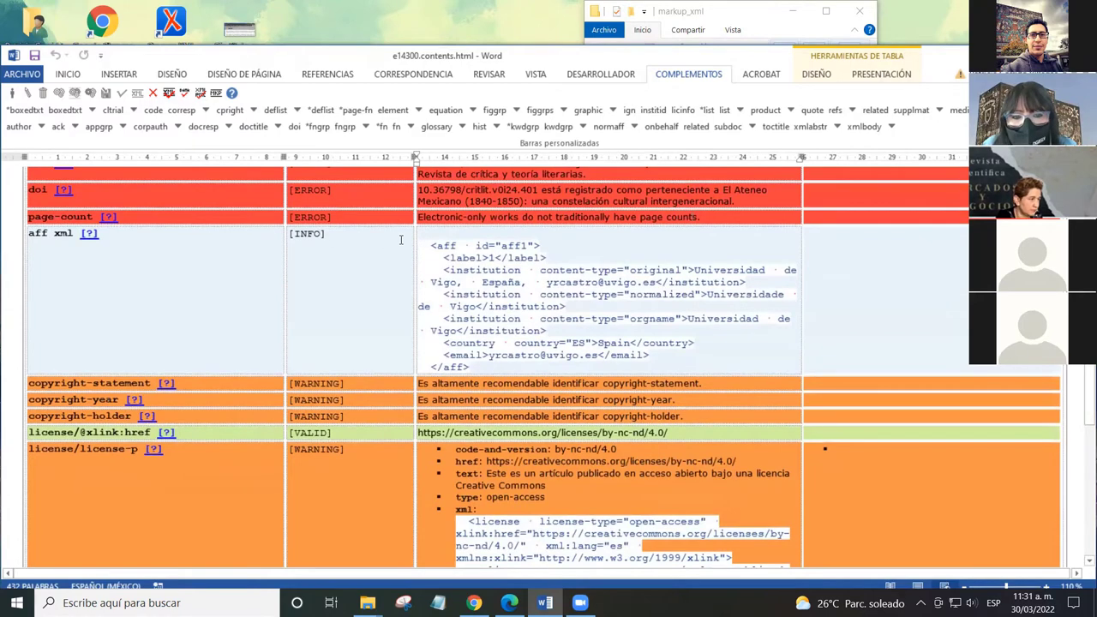
{"action": "scroll", "coordinate": [400, 239], "scroll_direction": "down", "scroll_amount": 1}
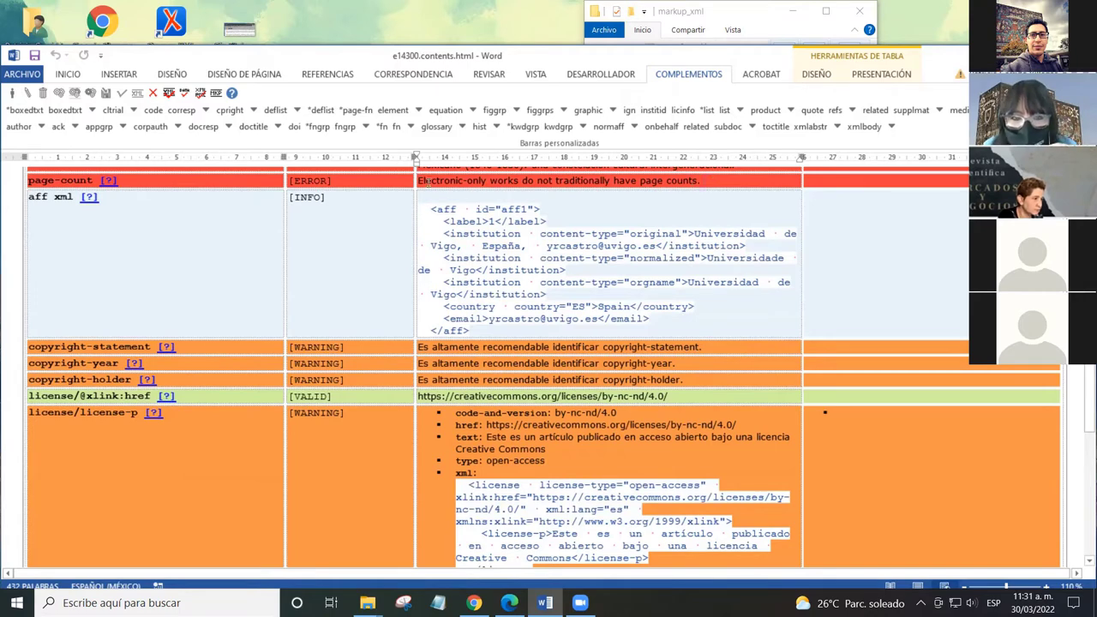
{"action": "mouse_move", "coordinate": [419, 180]}
{"action": "left_mouse_down"}
{"action": "mouse_move", "coordinate": [745, 189]}
{"action": "mouse_move", "coordinate": [420, 183]}
{"action": "left_mouse_up"}
{"action": "left_click", "coordinate": [735, 181]}
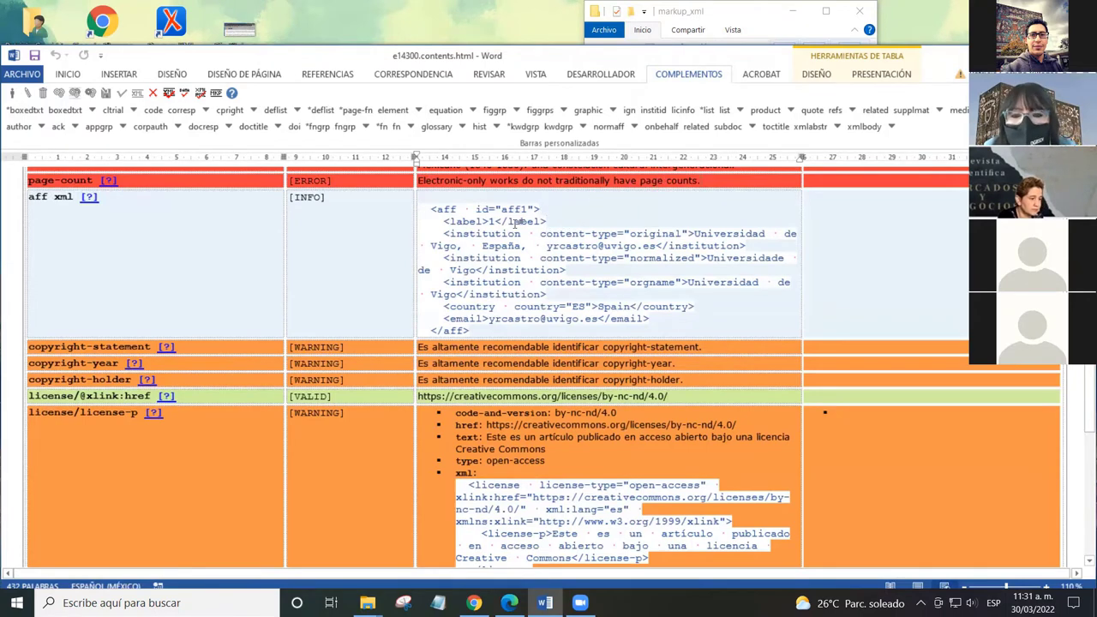
Step: Review the copyright-statement, copyright-year, copyright-holder and license rows of the validation table
{"action": "scroll", "coordinate": [724, 235], "scroll_direction": "down", "scroll_amount": 1}
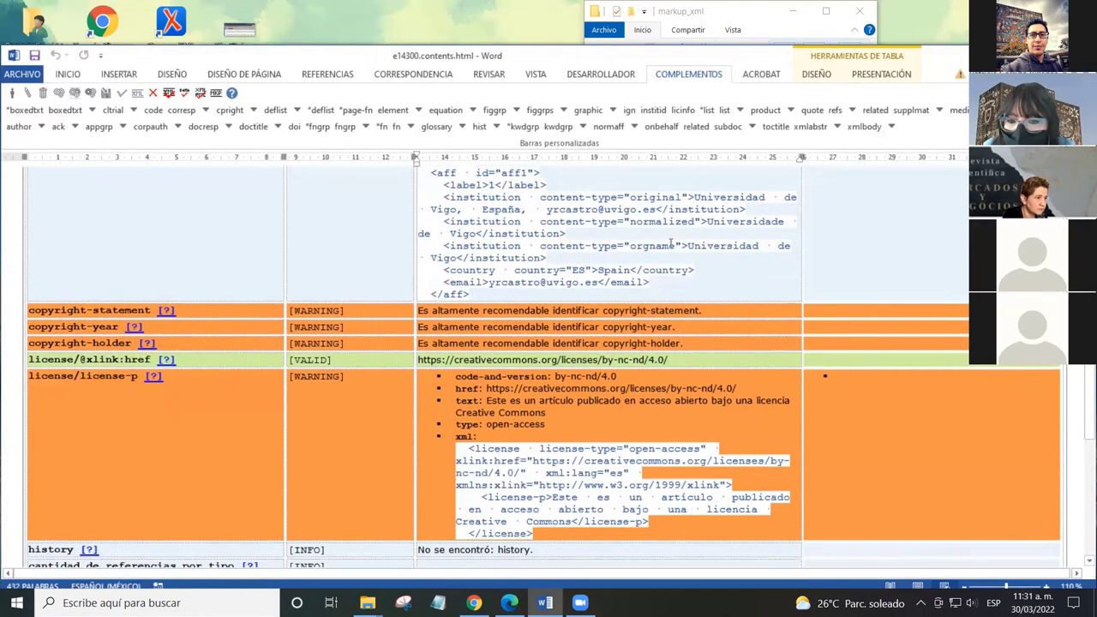
{"action": "scroll", "coordinate": [651, 244], "scroll_direction": "down", "scroll_amount": 1}
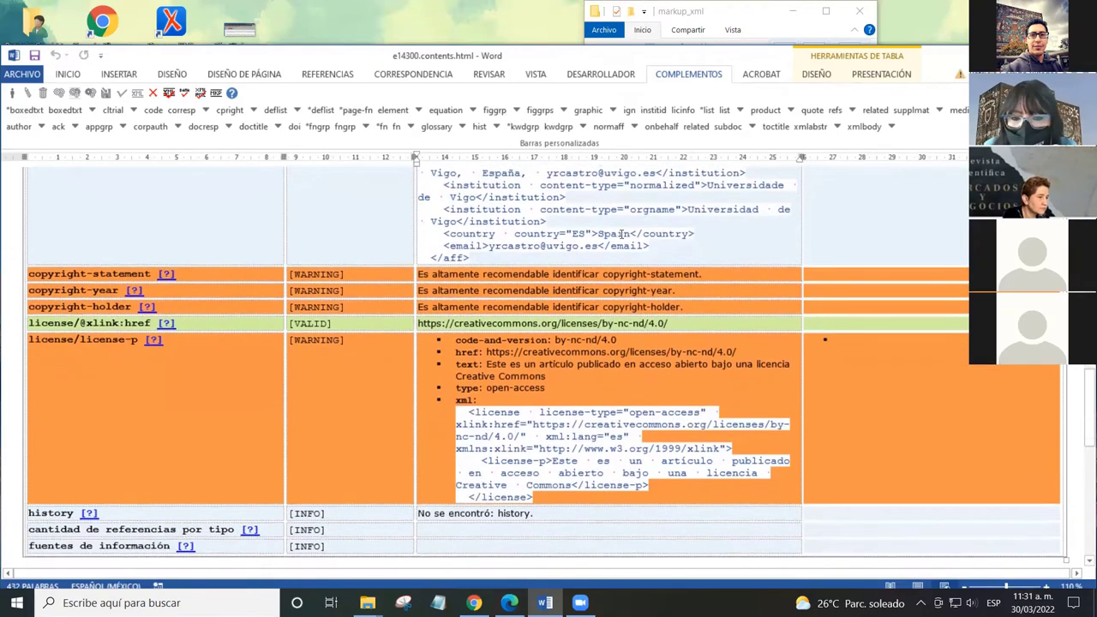
{"action": "scroll", "coordinate": [515, 257], "scroll_direction": "up", "scroll_amount": 2}
{"action": "scroll", "coordinate": [515, 257], "scroll_direction": "up", "scroll_amount": 3}
{"action": "scroll", "coordinate": [531, 258], "scroll_direction": "down", "scroll_amount": 5}
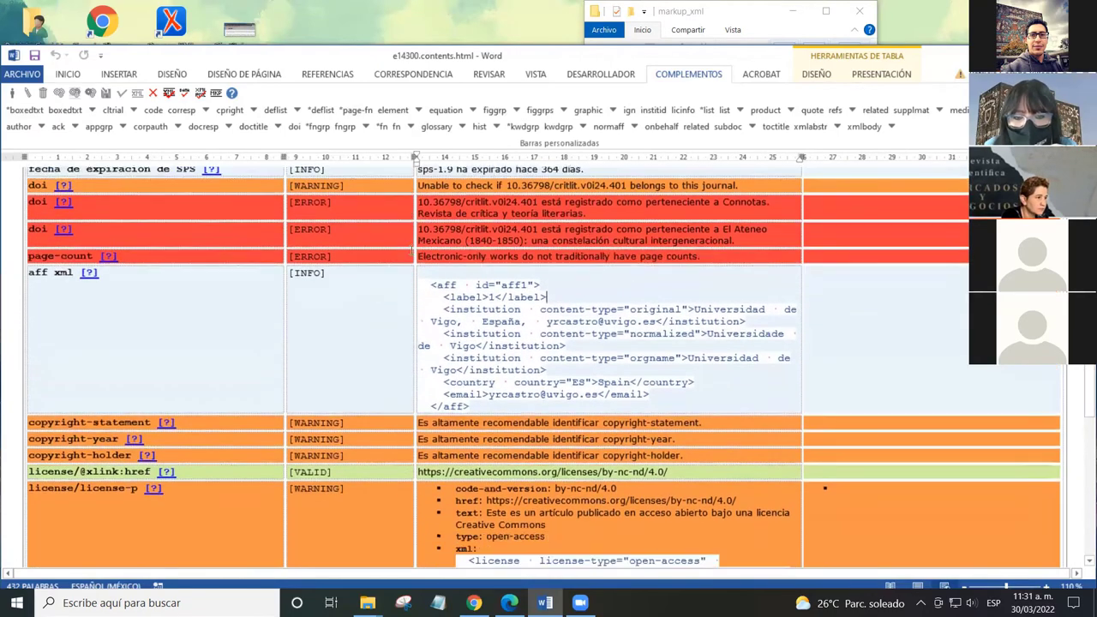
{"action": "scroll", "coordinate": [535, 261], "scroll_direction": "down", "scroll_amount": 2}
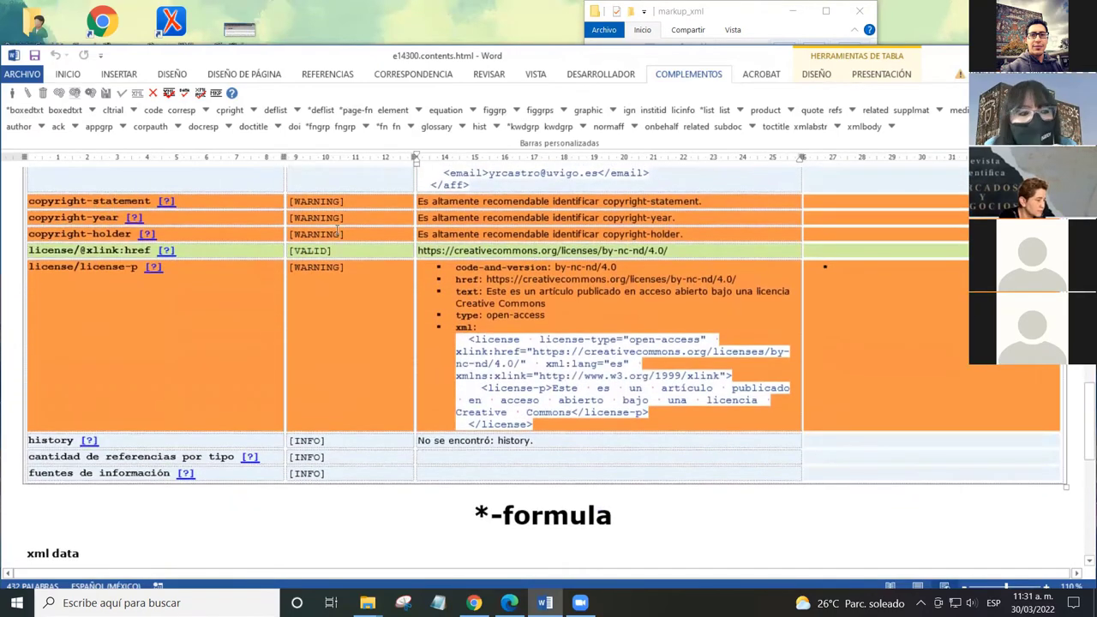
{"action": "left_click", "coordinate": [709, 202]}
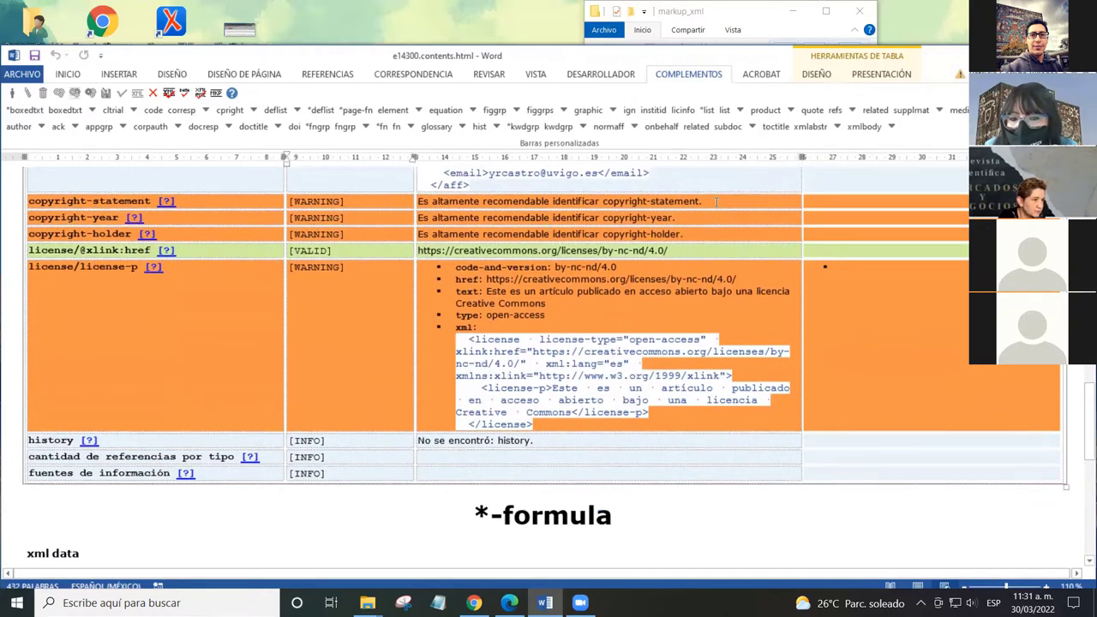
{"action": "left_click", "coordinate": [703, 224]}
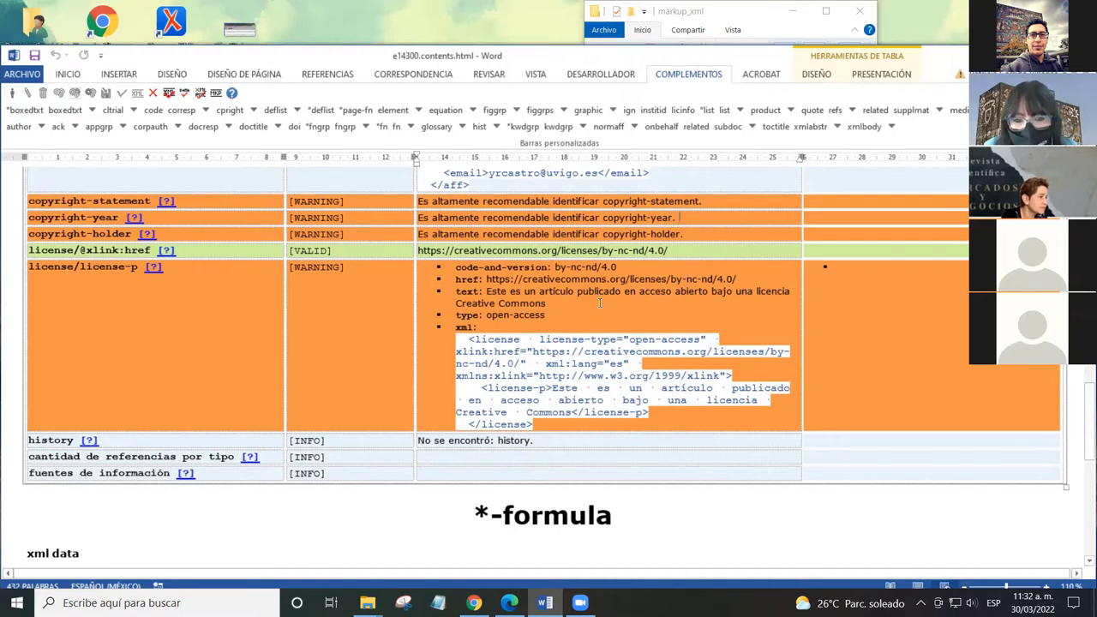
{"action": "scroll", "coordinate": [600, 303], "scroll_direction": "down", "scroll_amount": 1}
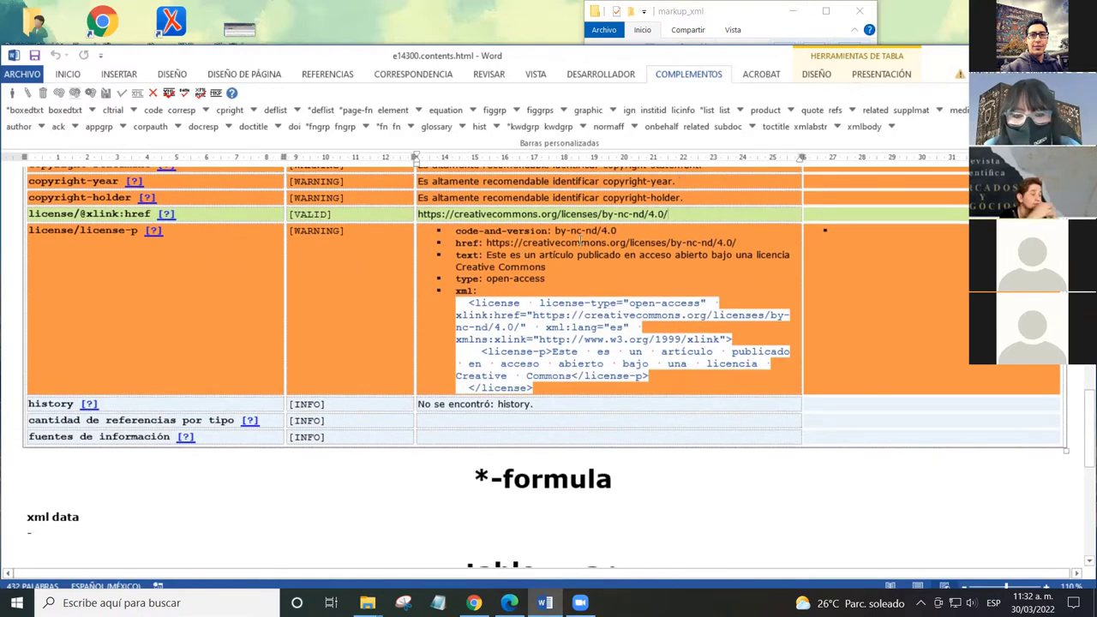
Step: Review the report's closing sections: formula, table-wrap, Images Origin Report, article/body and article/back
{"action": "scroll", "coordinate": [562, 279], "scroll_direction": "down", "scroll_amount": 7}
{"action": "scroll", "coordinate": [337, 284], "scroll_direction": "up", "scroll_amount": 2}
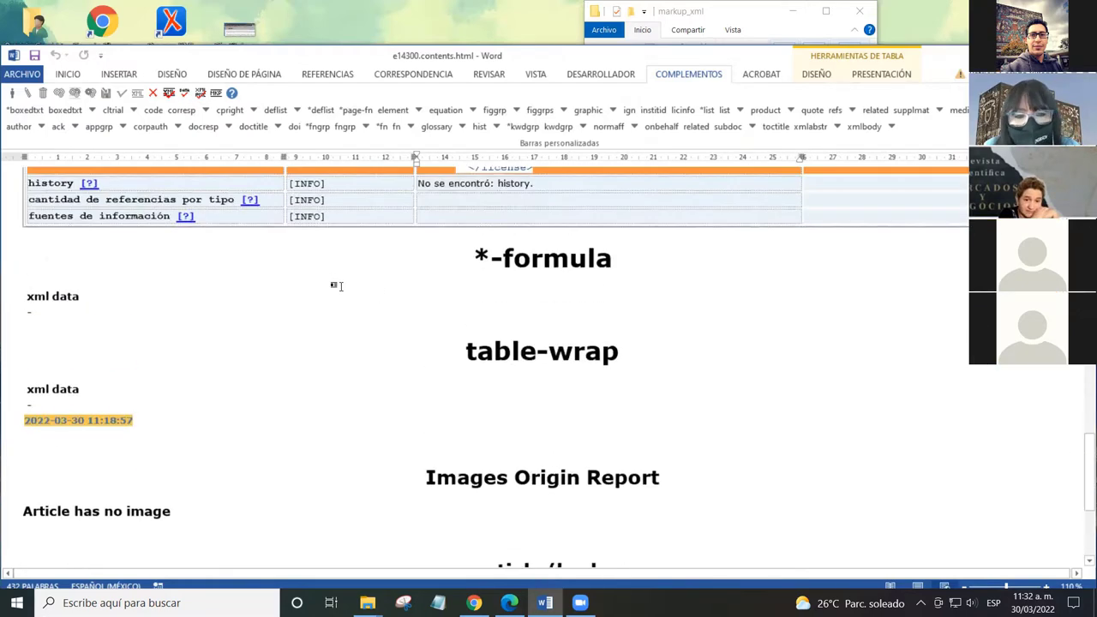
{"action": "scroll", "coordinate": [396, 287], "scroll_direction": "down", "scroll_amount": 1}
{"action": "scroll", "coordinate": [398, 287], "scroll_direction": "down", "scroll_amount": 3}
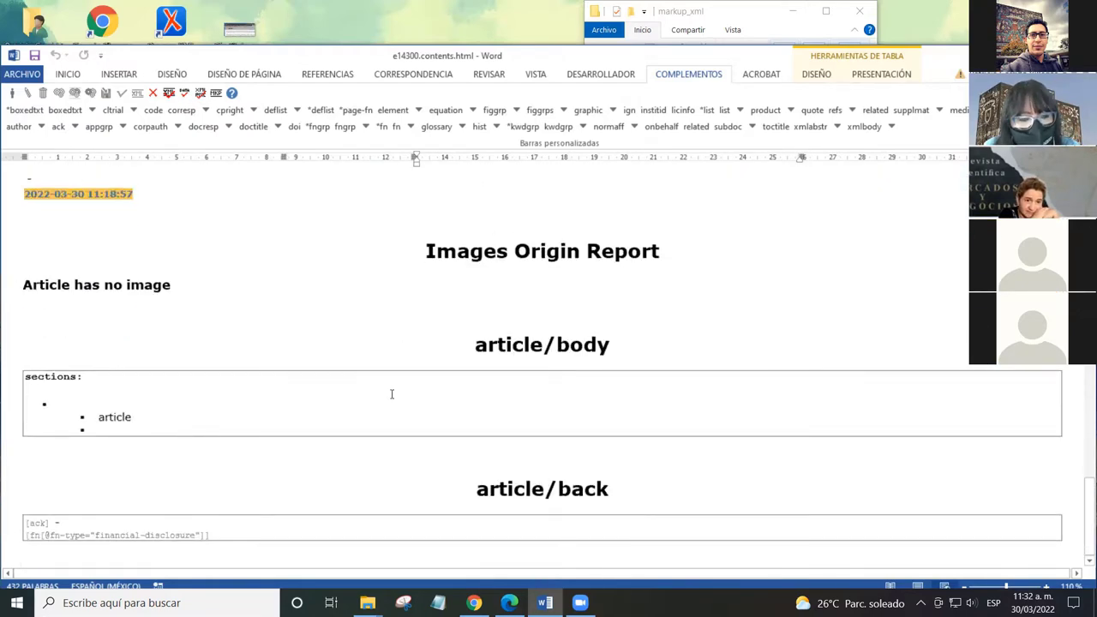
{"action": "scroll", "coordinate": [429, 384], "scroll_direction": "up", "scroll_amount": 5}
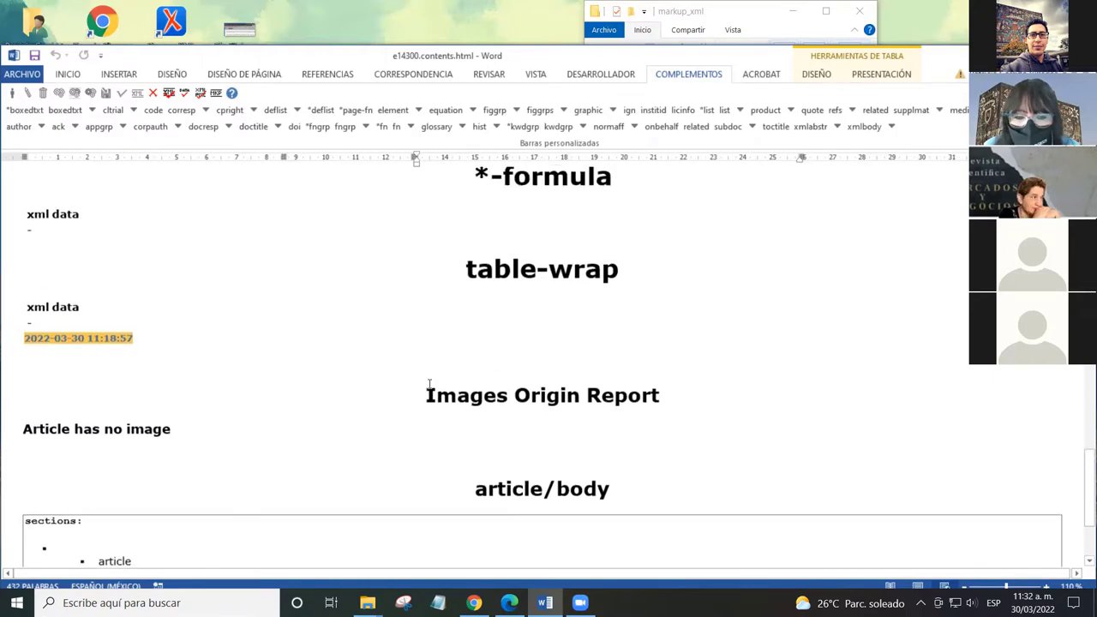
{"action": "scroll", "coordinate": [399, 343], "scroll_direction": "down", "scroll_amount": 5}
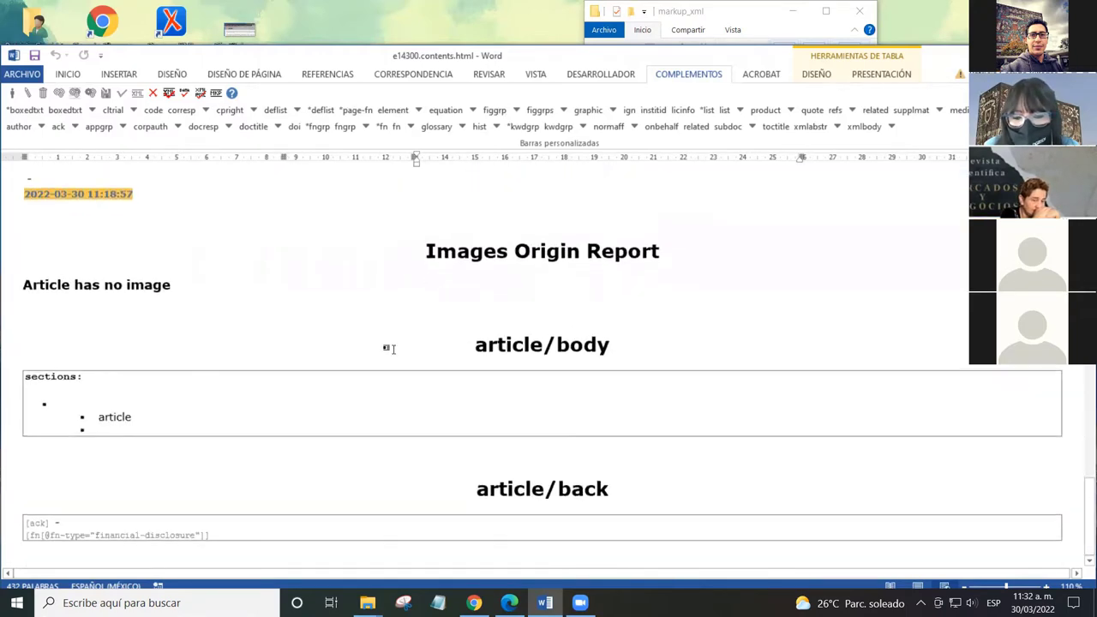
{"action": "scroll", "coordinate": [408, 355], "scroll_direction": "up", "scroll_amount": 3}
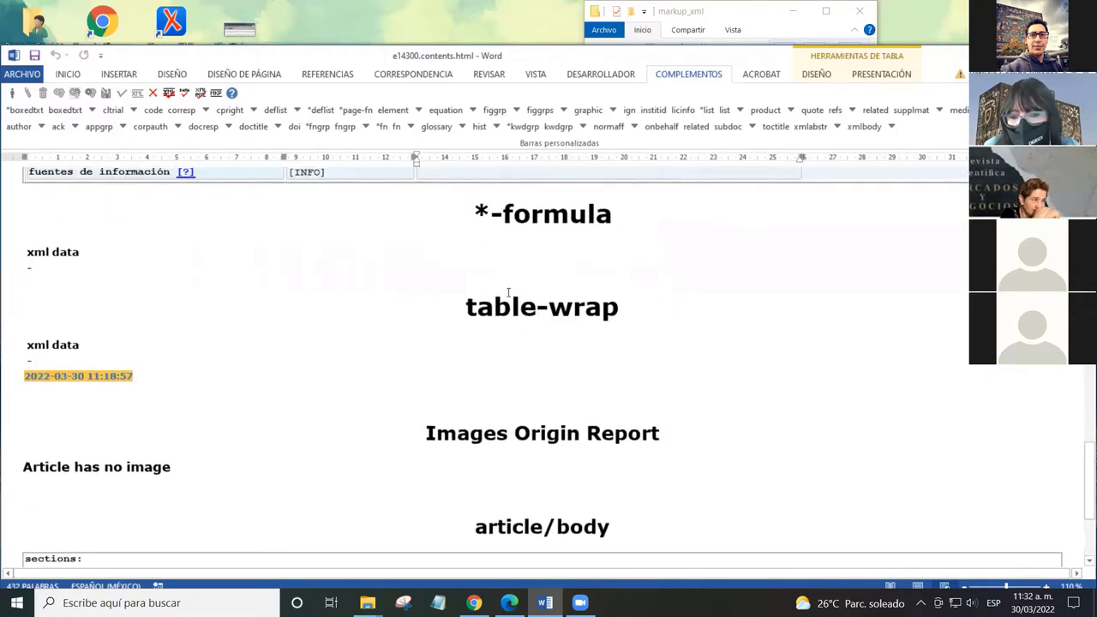
{"action": "scroll", "coordinate": [482, 382], "scroll_direction": "down", "scroll_amount": 3}
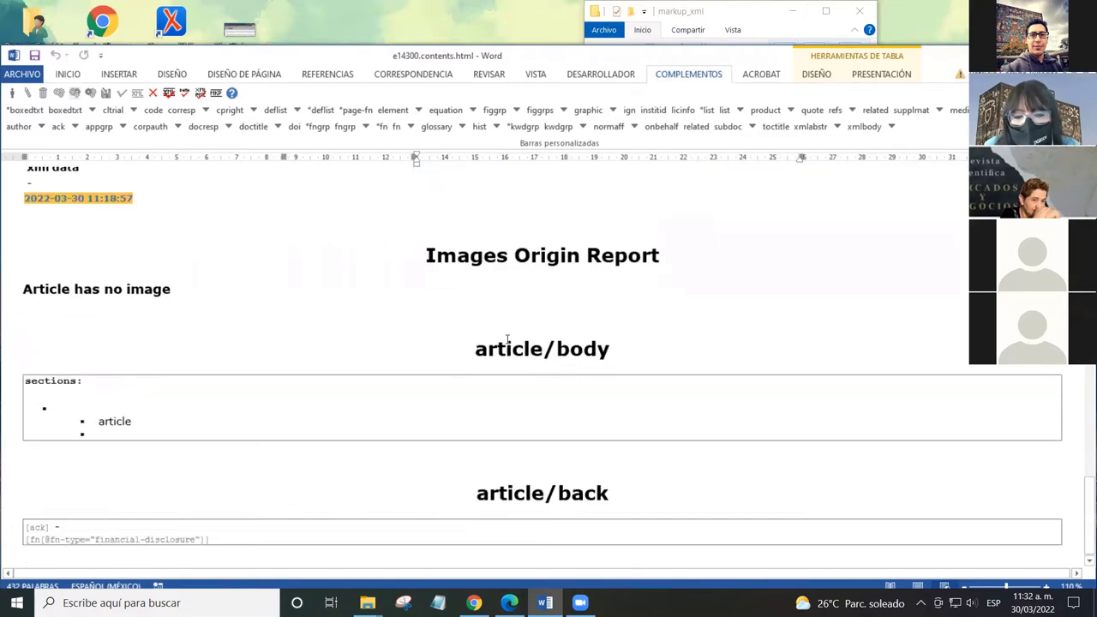
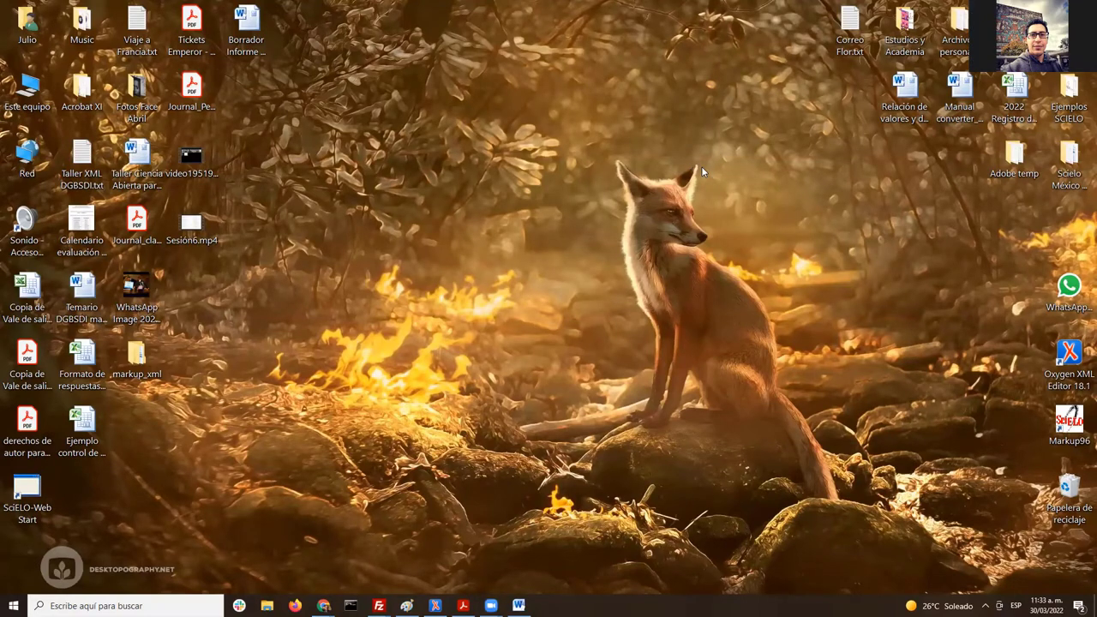
Step: Bring up the e14300.err.txt error report in Word and highlight the line "XML is not well formed"
{"action": "left_click", "coordinate": [518, 604]}
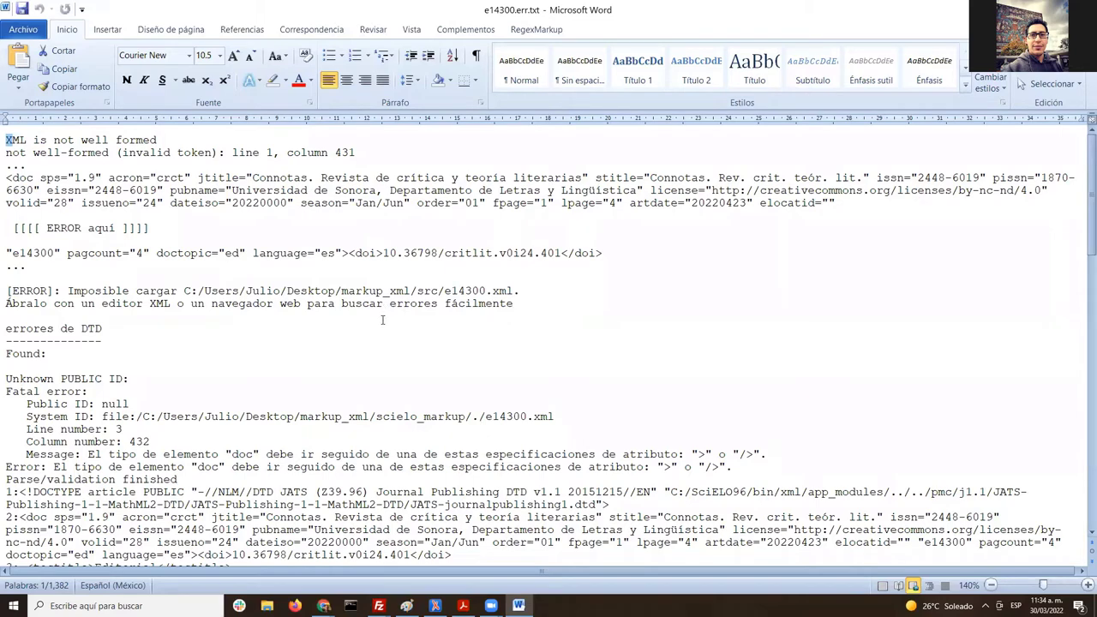
{"action": "left_click", "coordinate": [6, 138]}
{"action": "left_click_drag", "start_coordinate": [6, 138], "coordinate": [164, 141]}
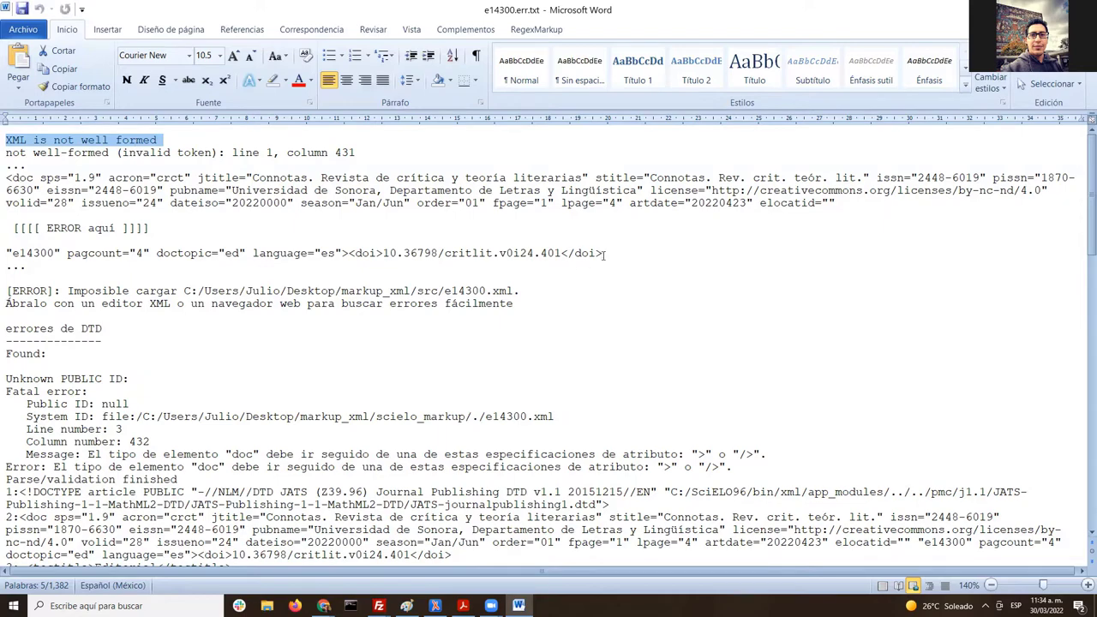
Step: Examine the error report's DTD errors and the numbered source lines of the XML down to the closing doc tag
{"action": "scroll", "coordinate": [604, 254], "scroll_direction": "down", "scroll_amount": 20}
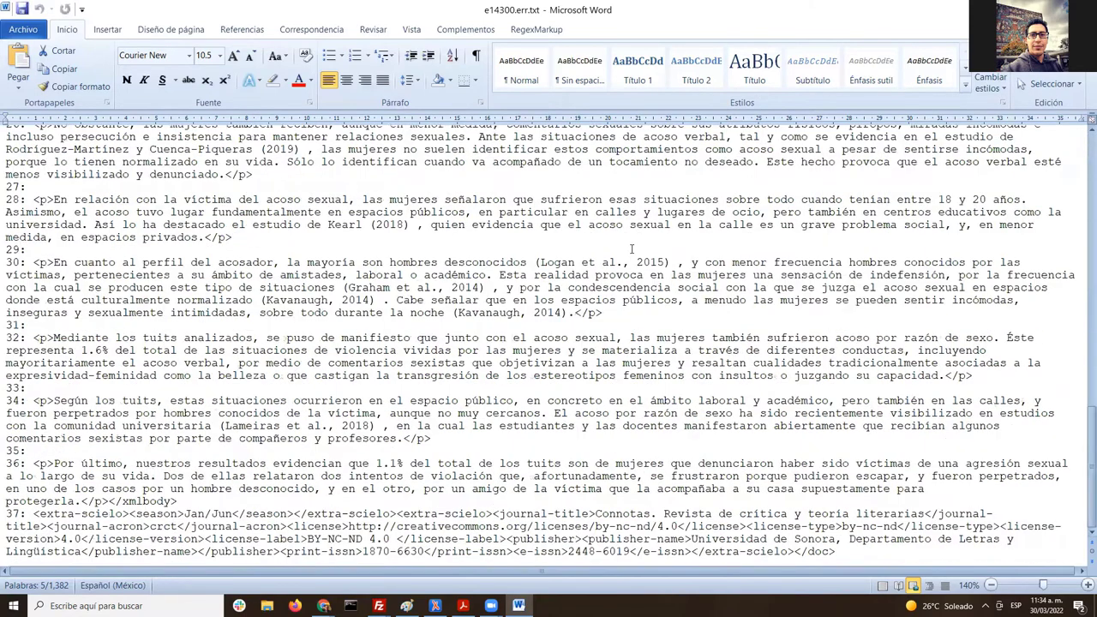
{"action": "scroll", "coordinate": [621, 267], "scroll_direction": "up", "scroll_amount": 20}
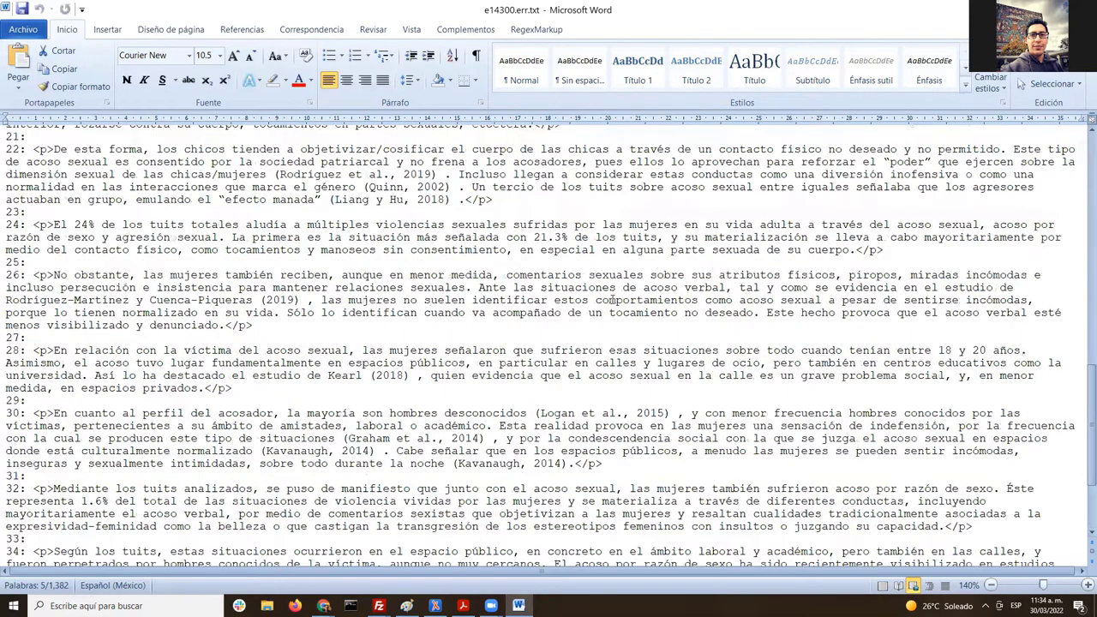
{"action": "scroll", "coordinate": [598, 310], "scroll_direction": "down", "scroll_amount": 6}
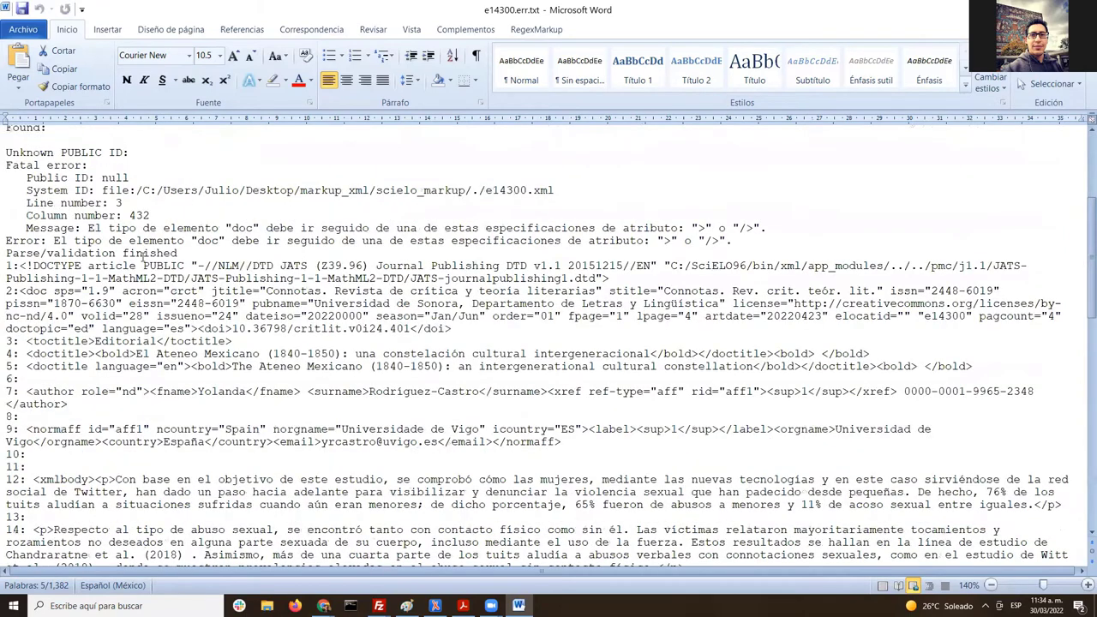
{"action": "scroll", "coordinate": [546, 283], "scroll_direction": "up", "scroll_amount": 2}
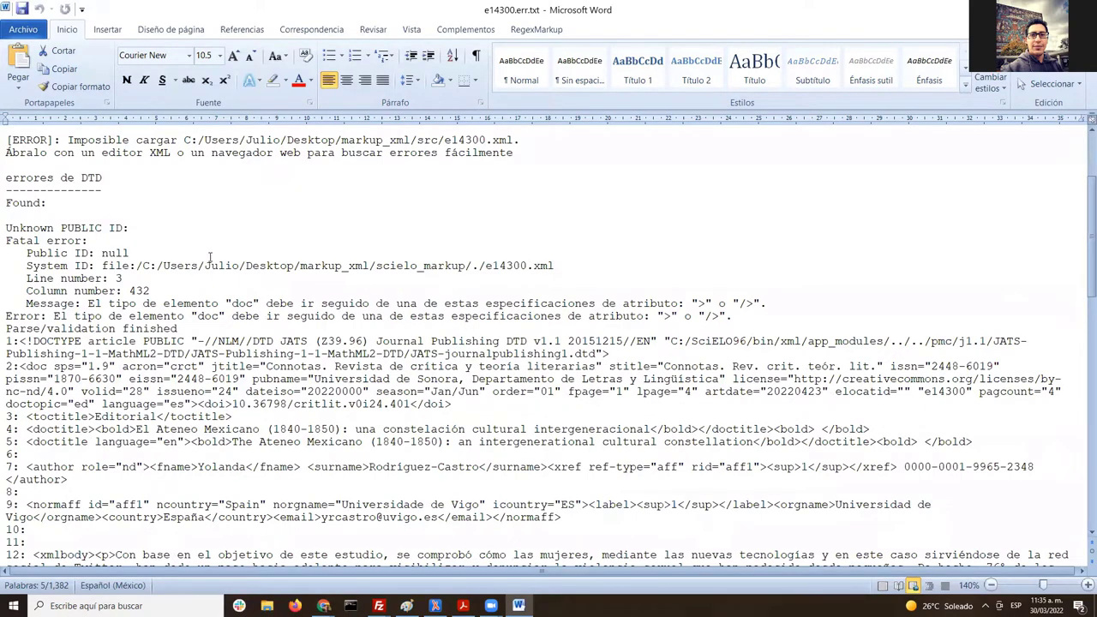
{"action": "scroll", "coordinate": [207, 244], "scroll_direction": "down", "scroll_amount": 4}
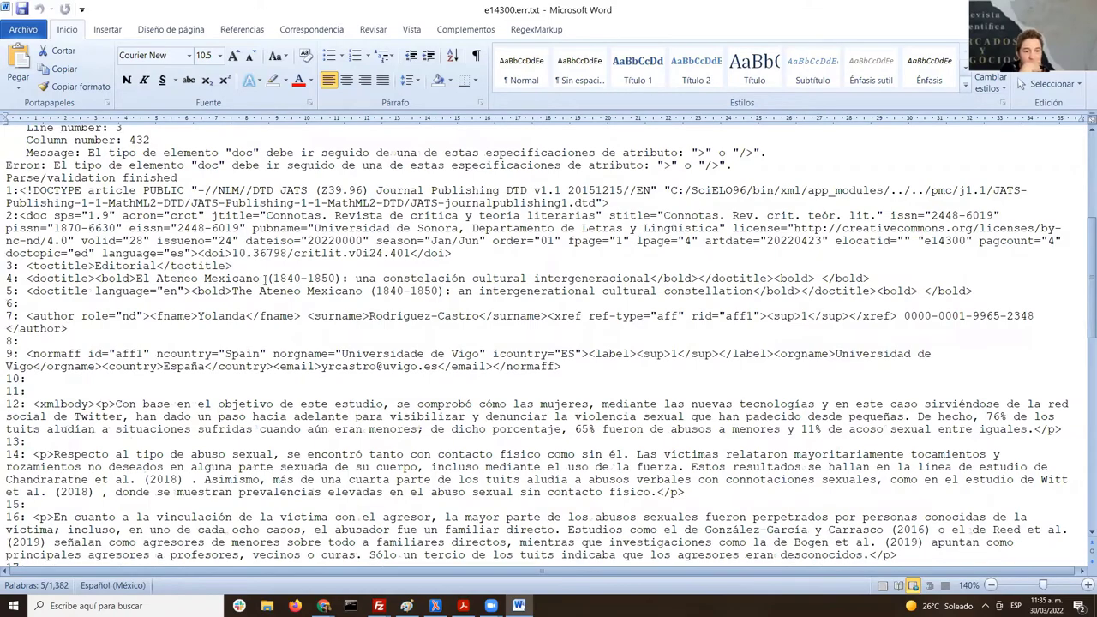
{"action": "scroll", "coordinate": [564, 303], "scroll_direction": "down", "scroll_amount": 7}
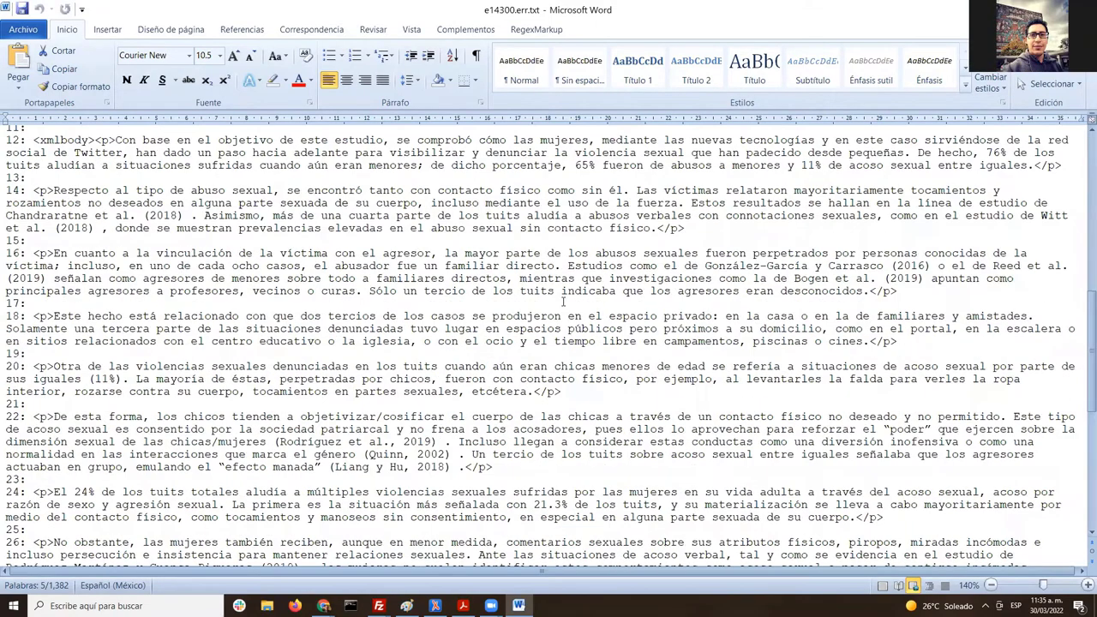
{"action": "scroll", "coordinate": [563, 304], "scroll_direction": "down", "scroll_amount": 10}
{"action": "scroll", "coordinate": [557, 304], "scroll_direction": "up", "scroll_amount": 20}
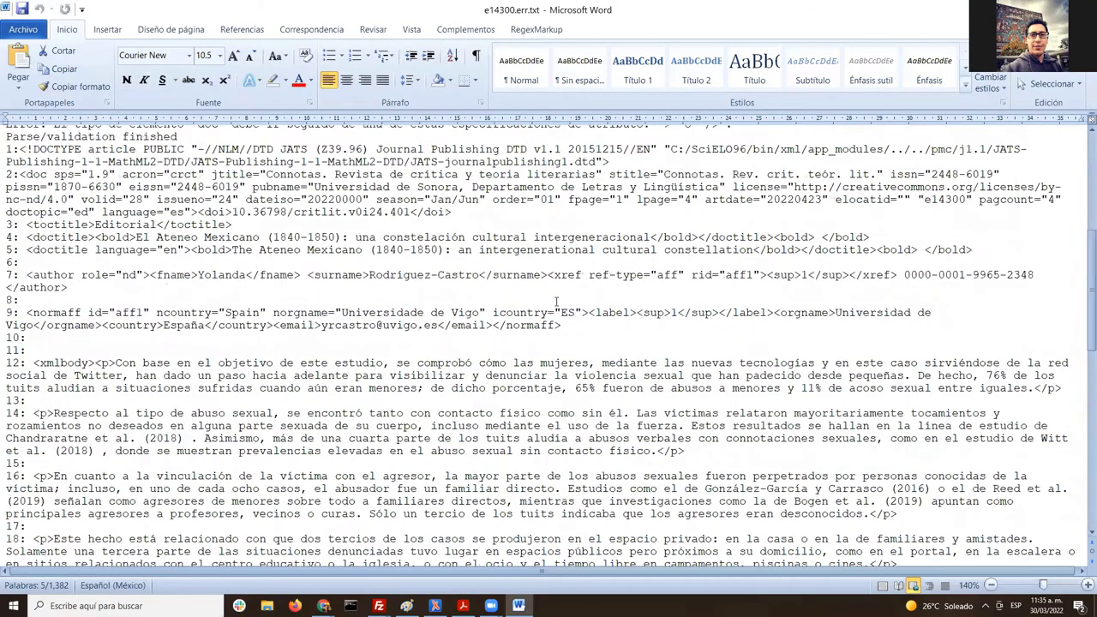
Step: Highlight the line "XML is not well formed" and the "[[[[ ERROR aquí ]]]]" marker in the error report
{"action": "left_click", "coordinate": [21, 164]}
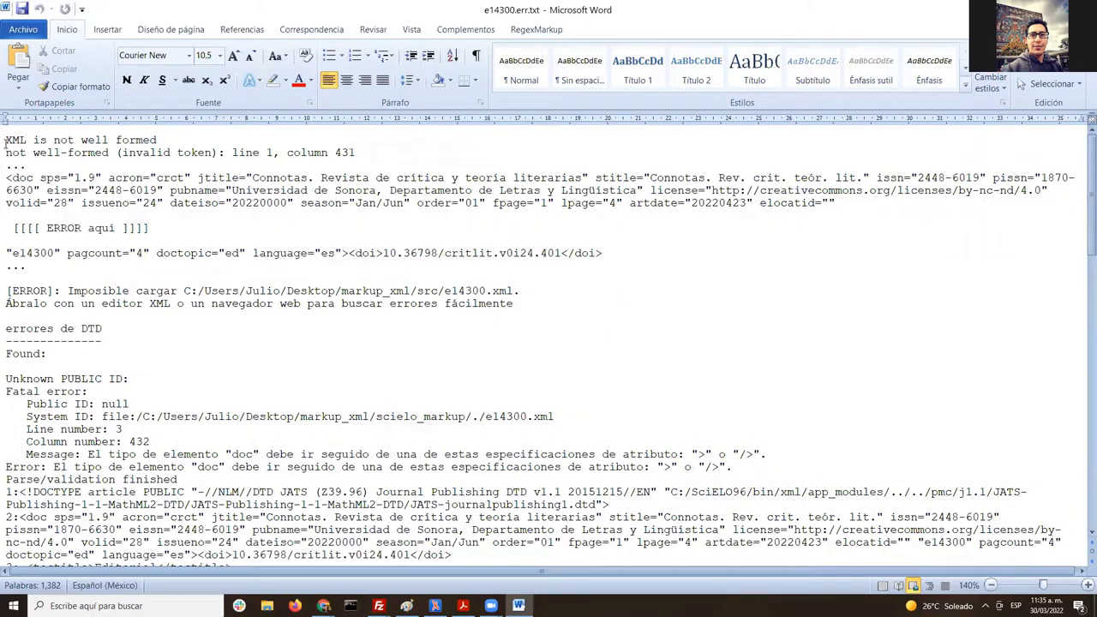
{"action": "left_click_drag", "start_coordinate": [6, 141], "coordinate": [164, 142]}
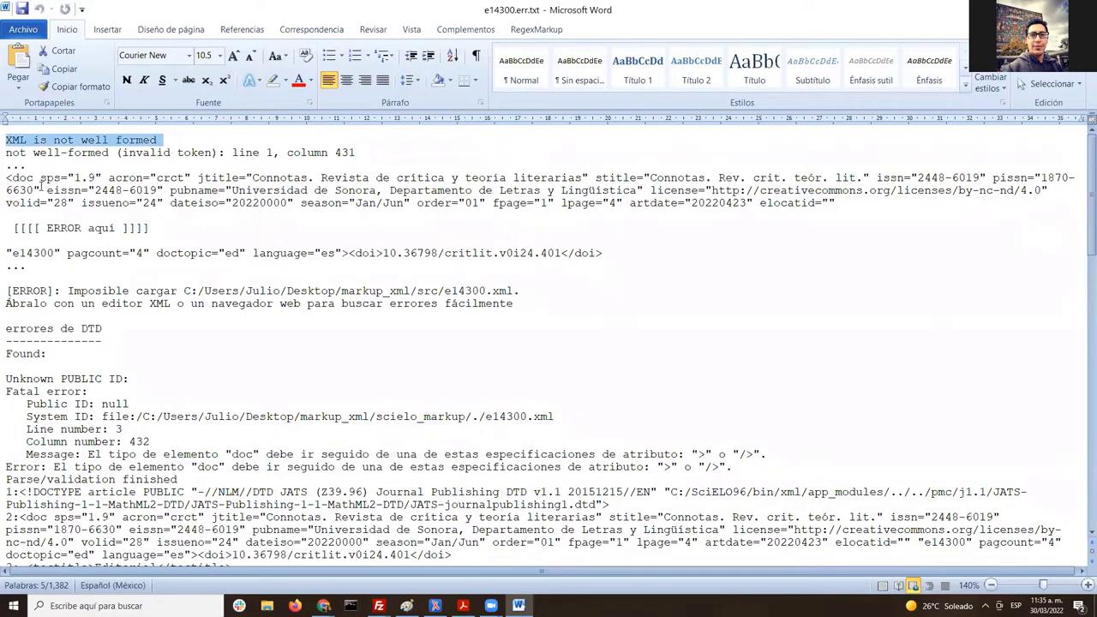
{"action": "left_click_drag", "start_coordinate": [13, 228], "coordinate": [156, 230]}
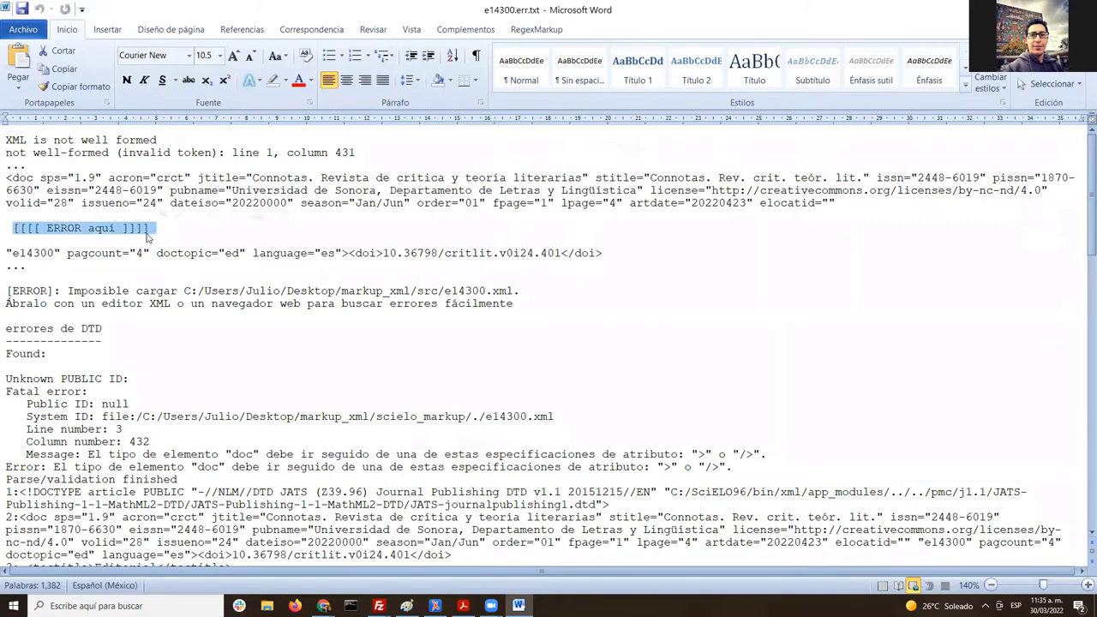
Step: Highlight the doc tag from its opening bracket through the elocatid attribute, followed by the "[[[[ ERROR aquí ]]]]" marker below it
{"action": "left_click_drag", "start_coordinate": [8, 177], "coordinate": [34, 179]}
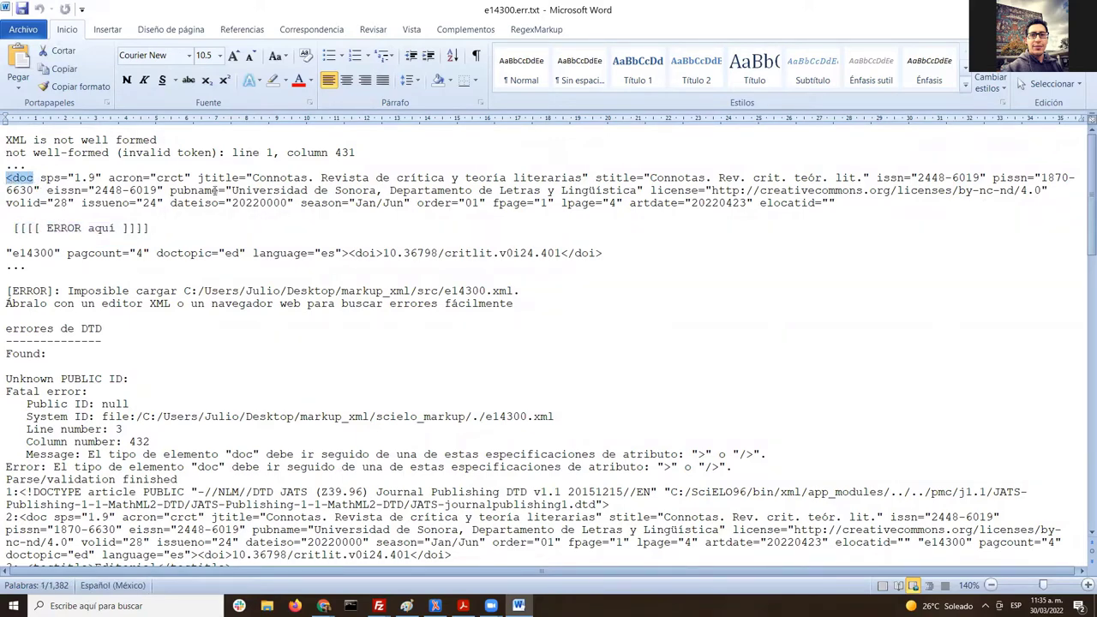
{"action": "left_click", "coordinate": [126, 203]}
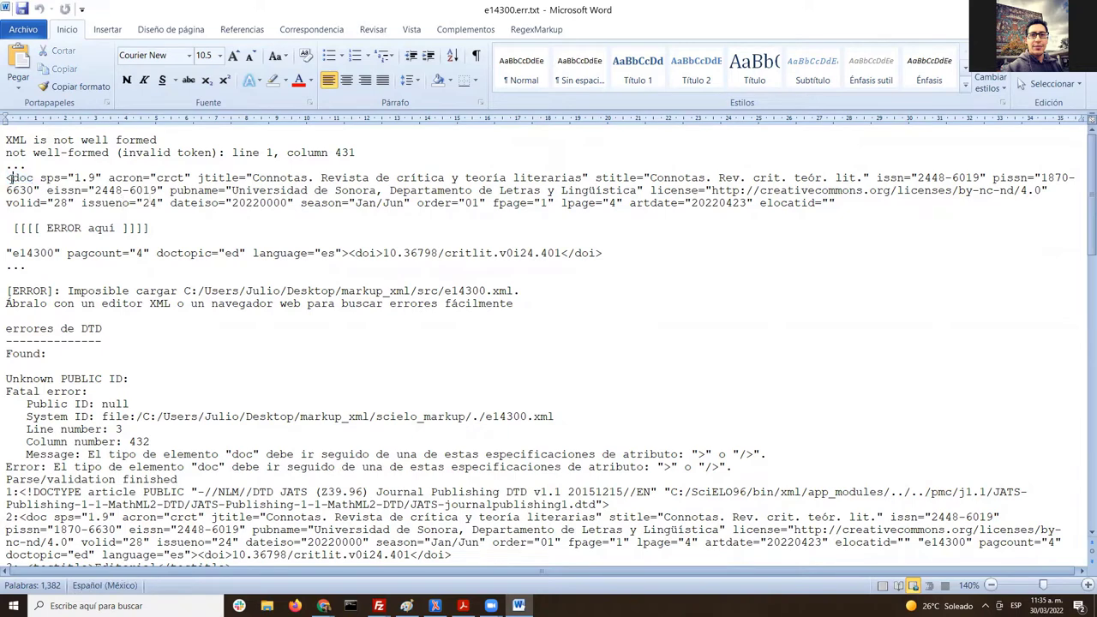
{"action": "left_click_drag", "start_coordinate": [7, 178], "coordinate": [13, 178]}
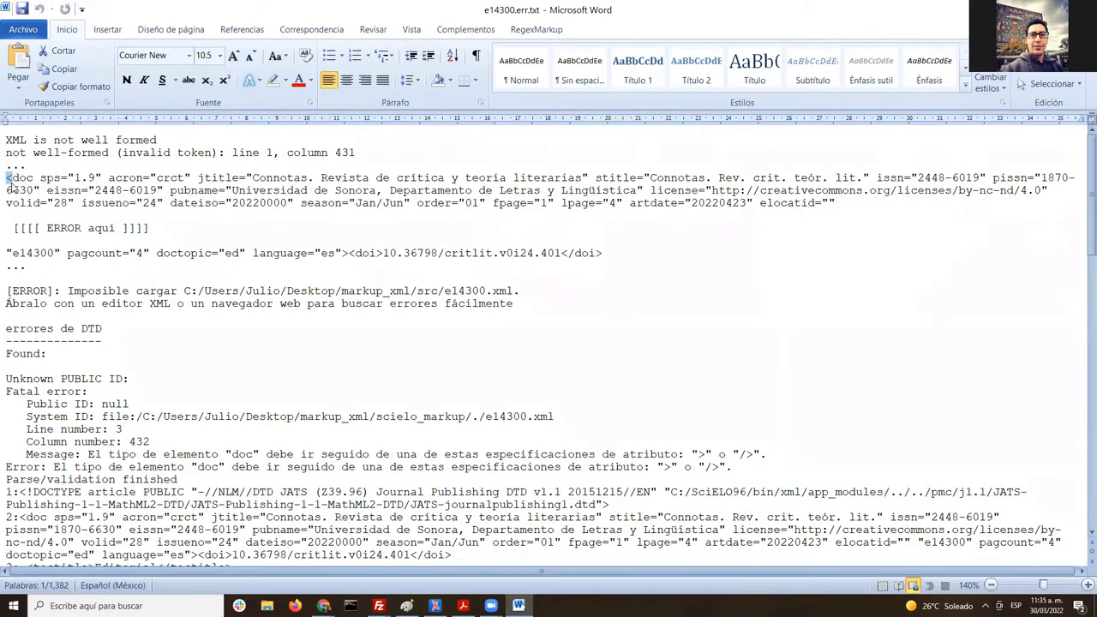
{"action": "left_click", "coordinate": [12, 187]}
{"action": "left_click", "coordinate": [7, 178]}
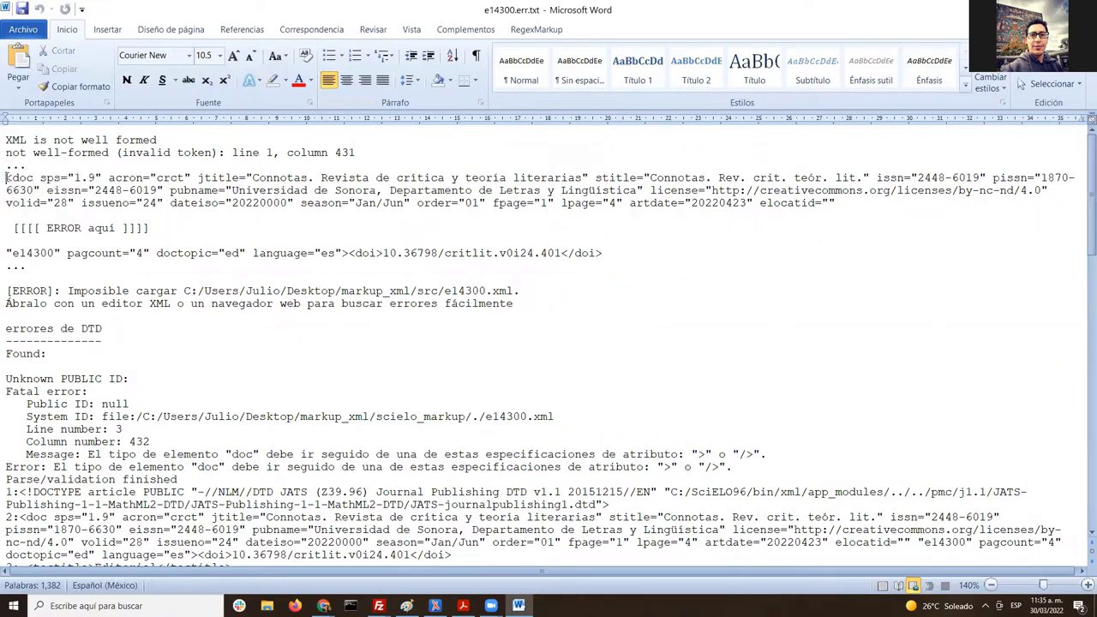
{"action": "left_click_drag", "start_coordinate": [7, 178], "coordinate": [845, 200]}
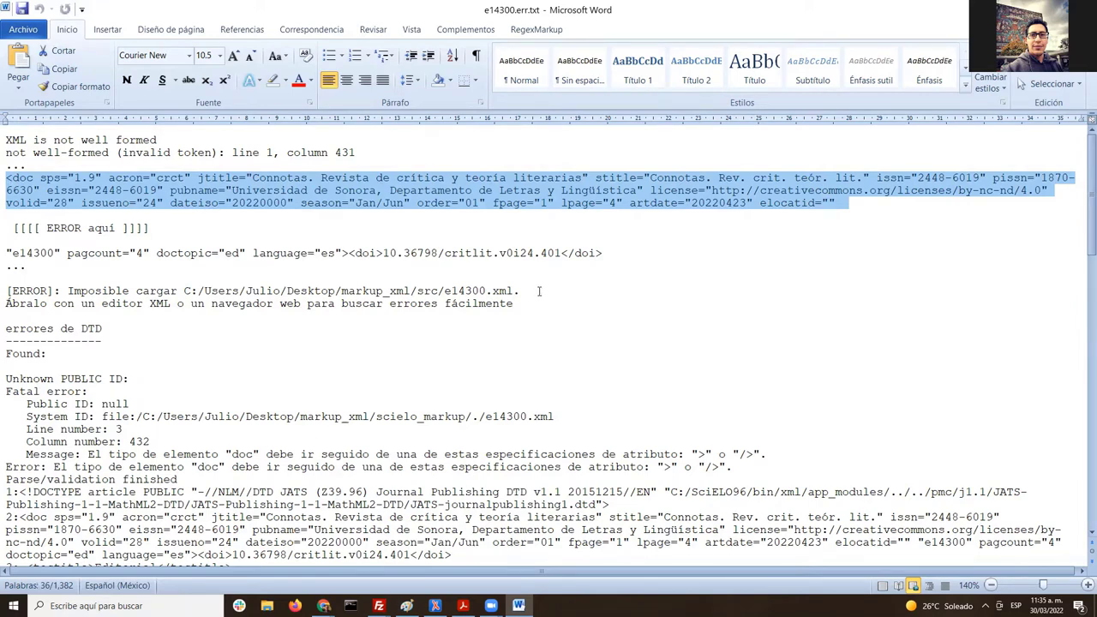
{"action": "left_click", "coordinate": [55, 253]}
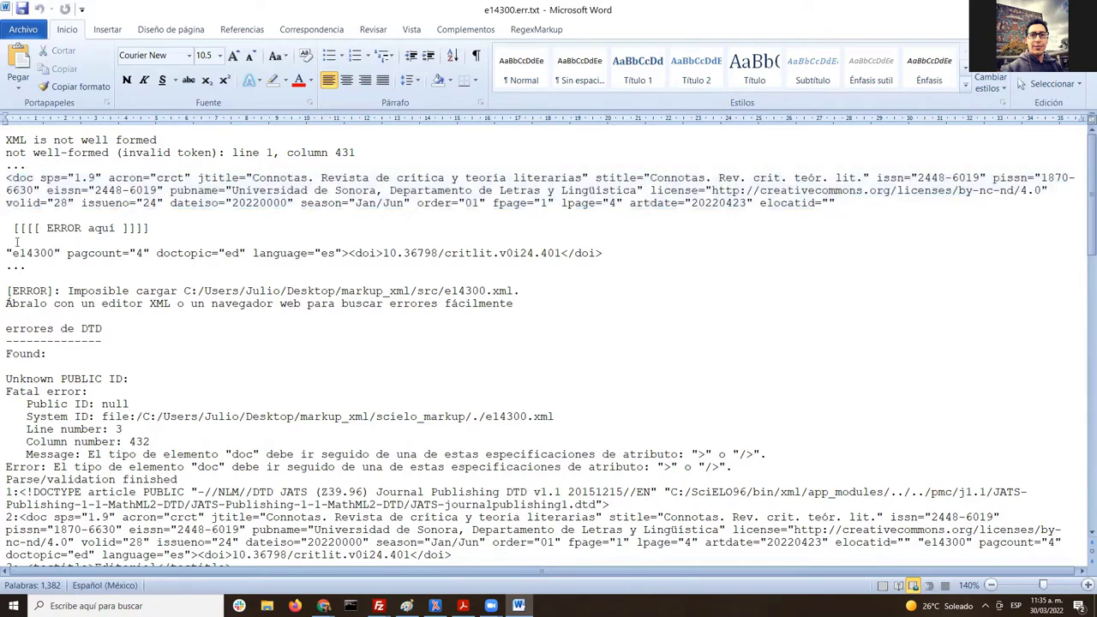
{"action": "left_click_drag", "start_coordinate": [14, 228], "coordinate": [156, 230]}
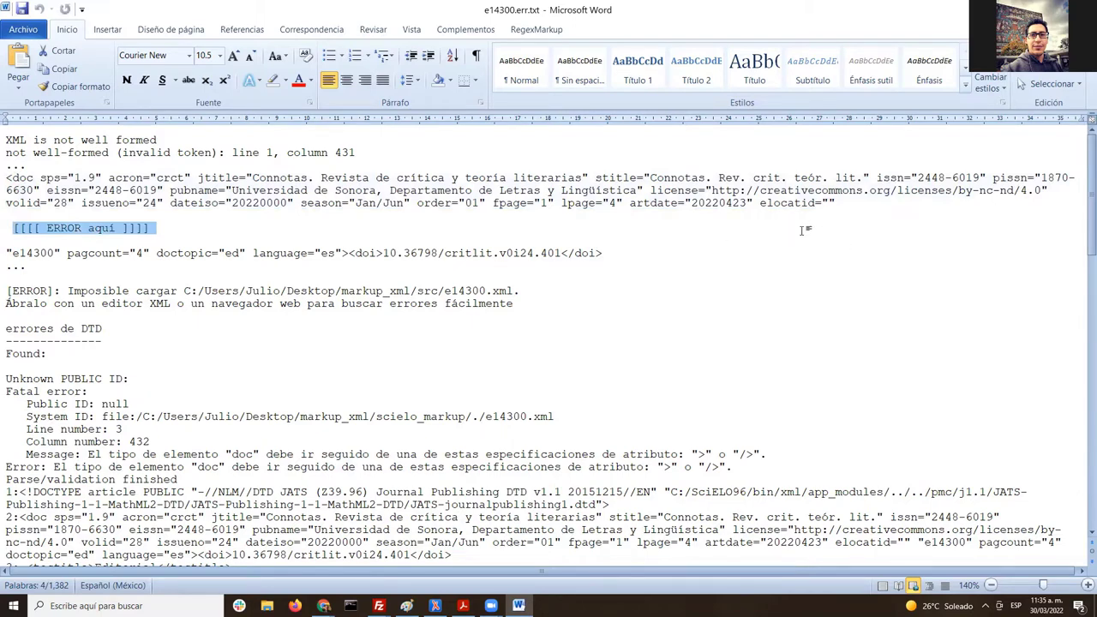
Step: Return to the marked-up document e14300.docx and display it in Web Layout view
{"action": "left_click", "coordinate": [468, 32]}
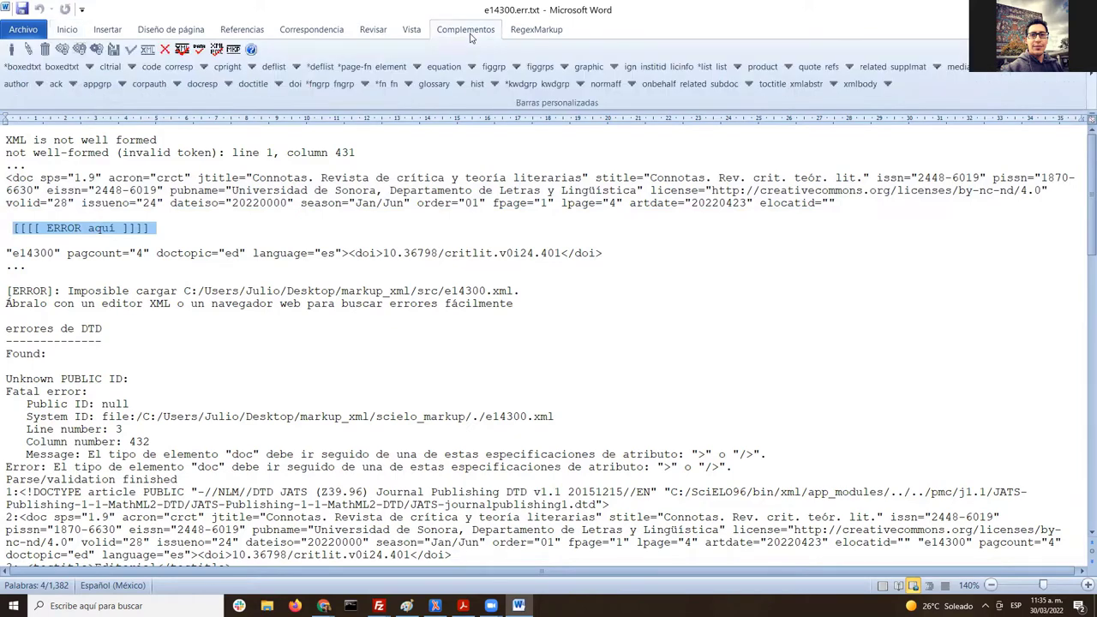
{"action": "left_click", "coordinate": [232, 49]}
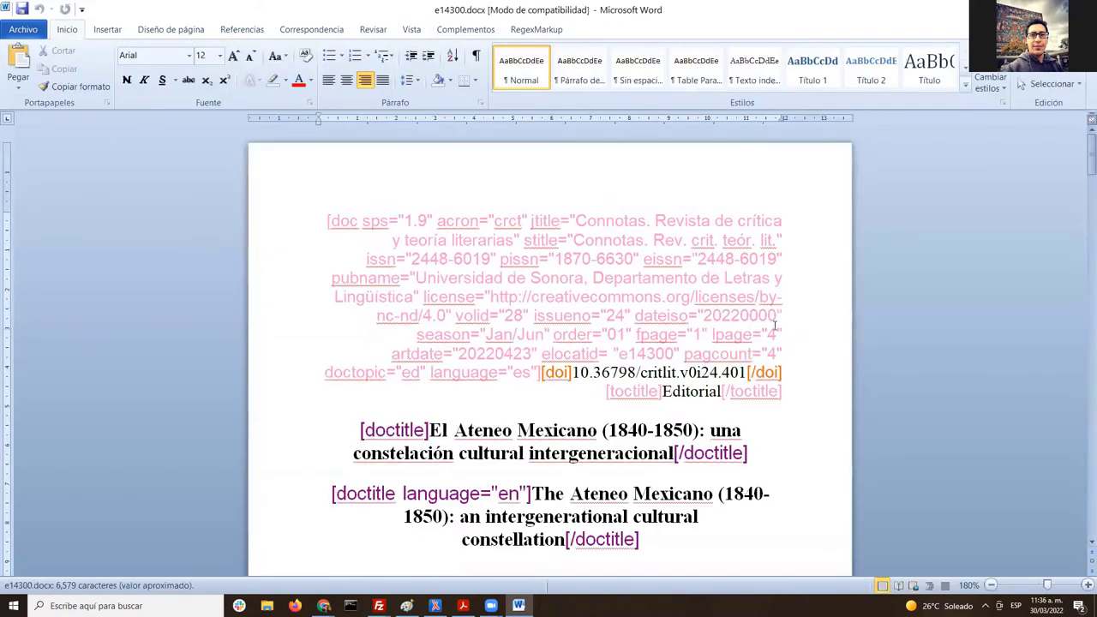
{"action": "left_click", "coordinate": [913, 585]}
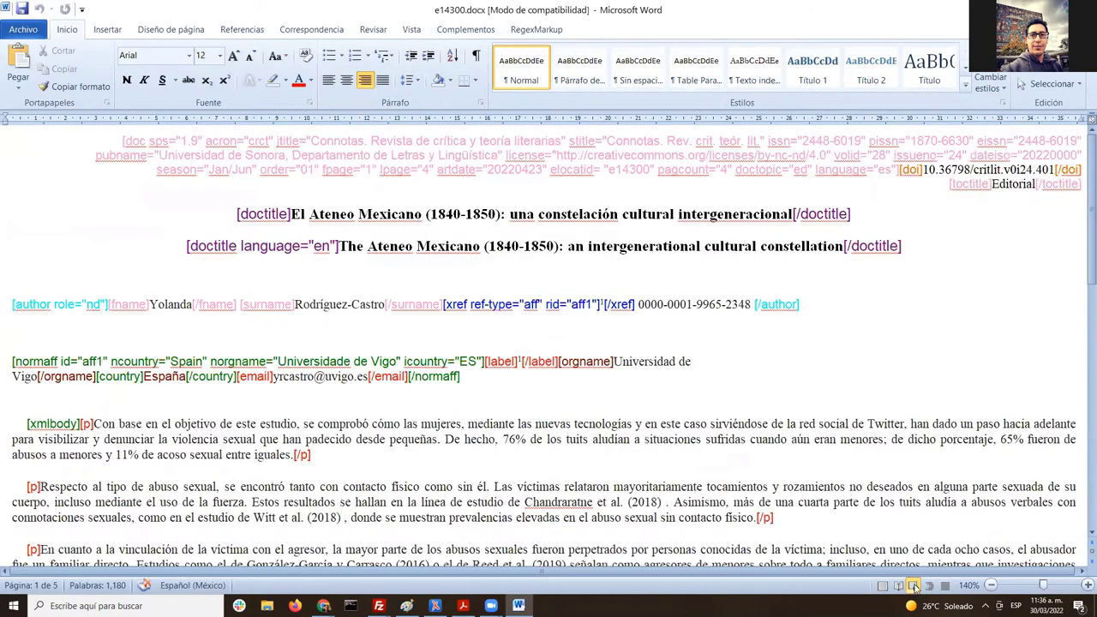
Step: Set the Windows display scaling to 125%, close the settings and return to e14300.docx in Word
{"action": "key", "text": "super+d"}
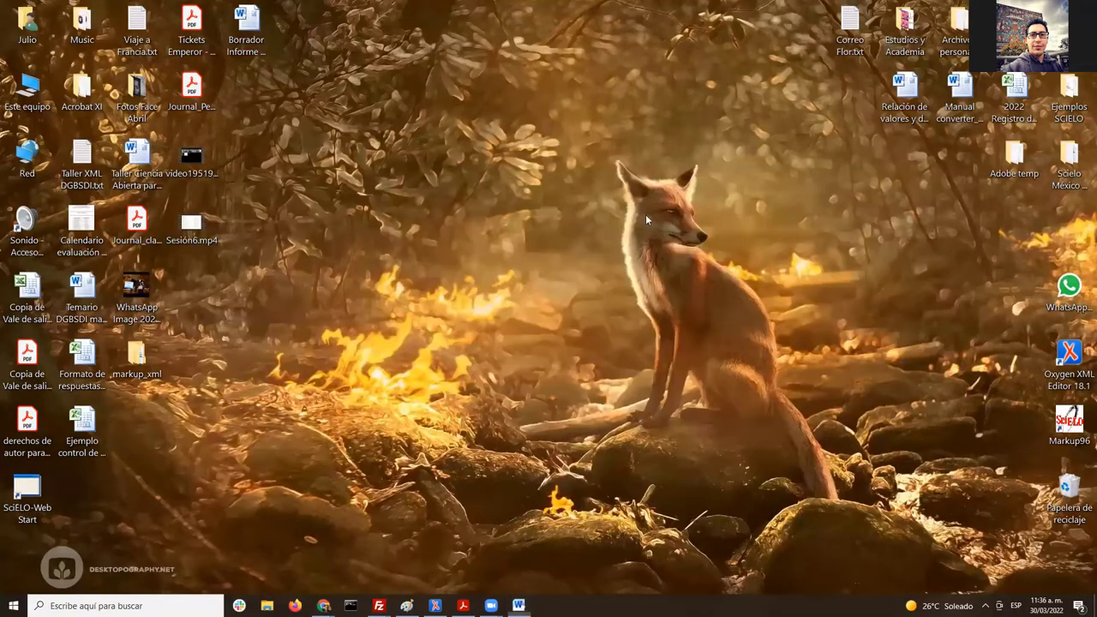
{"action": "right_click", "coordinate": [629, 196]}
{"action": "left_click", "coordinate": [699, 336]}
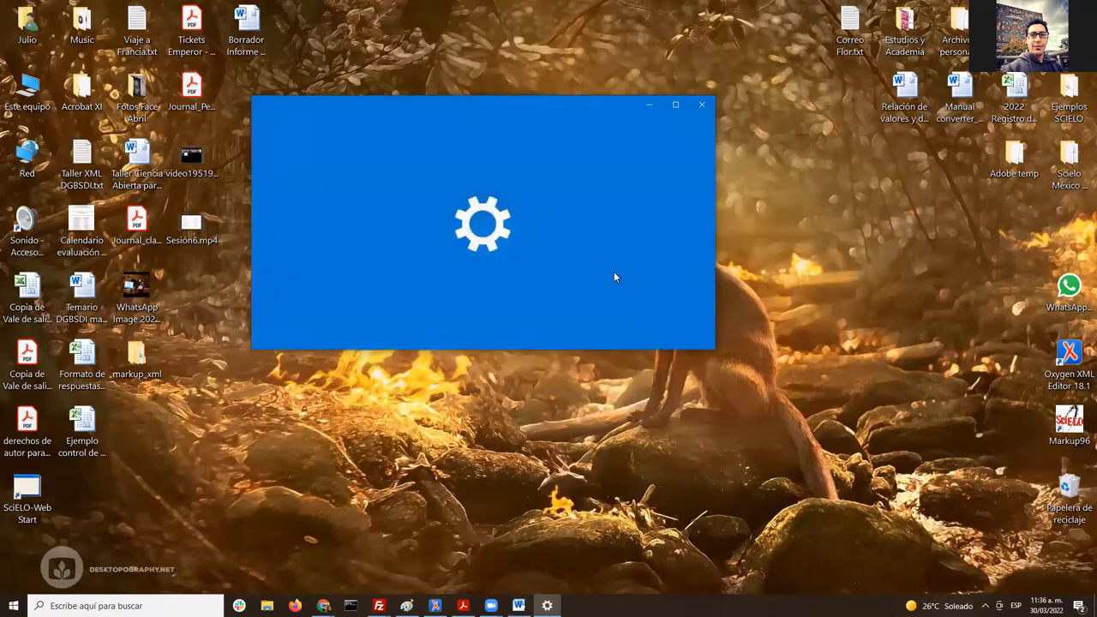
{"action": "scroll", "coordinate": [586, 205], "scroll_direction": "down", "scroll_amount": 5}
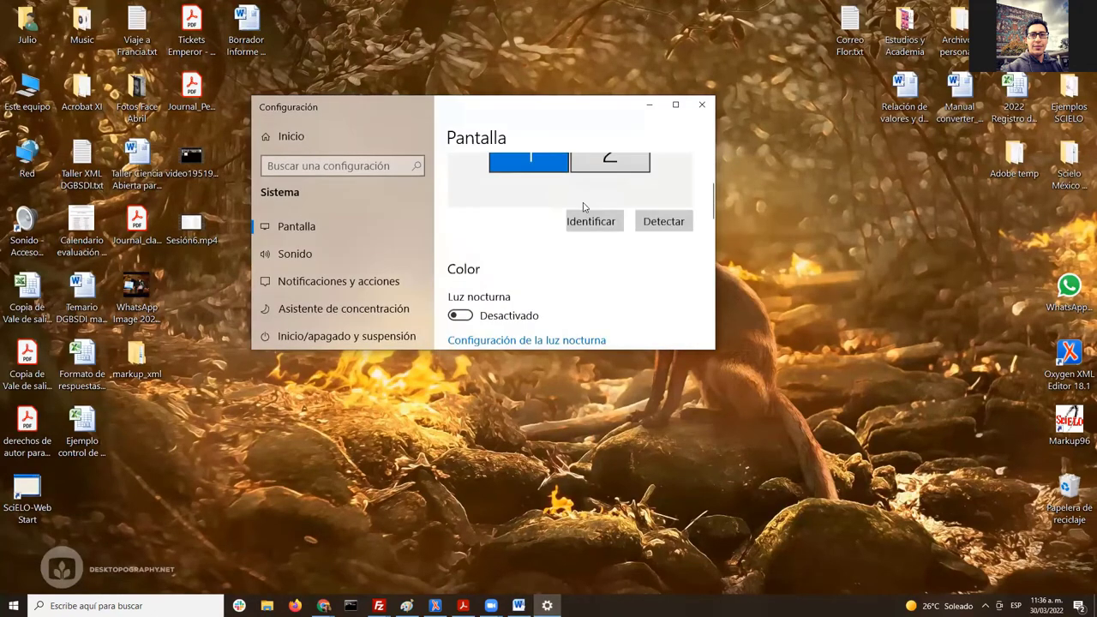
{"action": "scroll", "coordinate": [586, 204], "scroll_direction": "down", "scroll_amount": 3}
{"action": "left_click", "coordinate": [565, 233]}
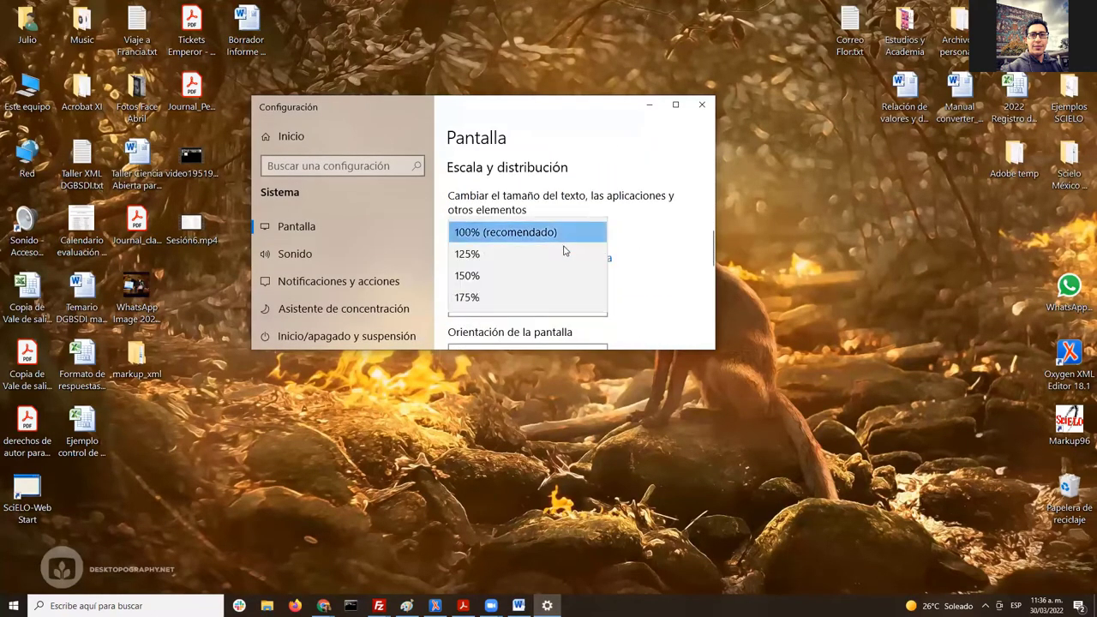
{"action": "left_click", "coordinate": [551, 254]}
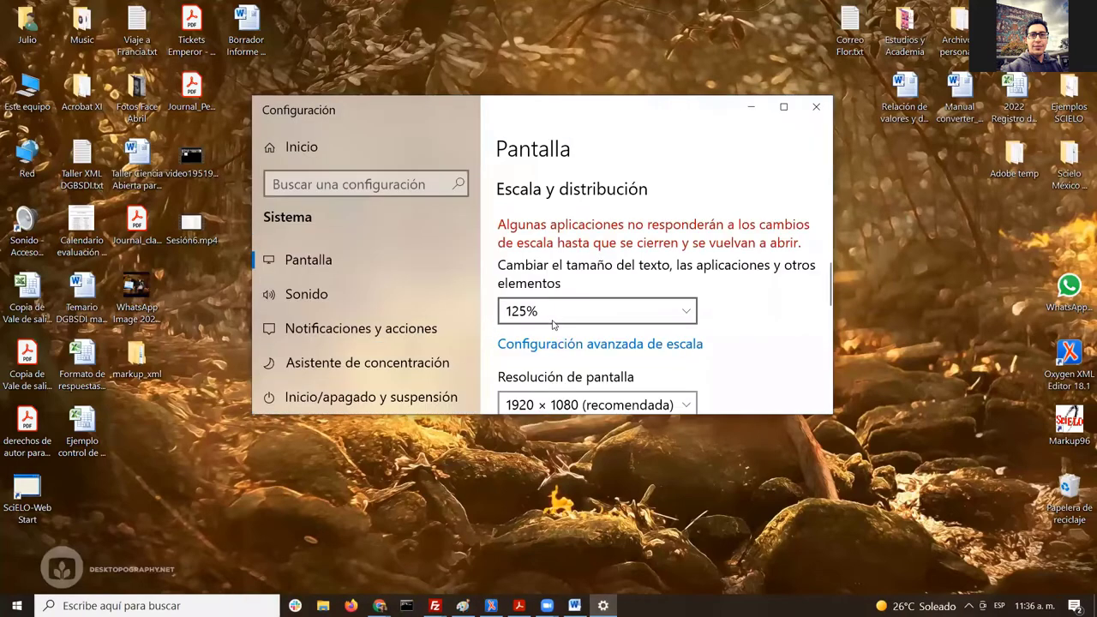
{"action": "left_click", "coordinate": [817, 105]}
{"action": "left_click", "coordinate": [652, 603]}
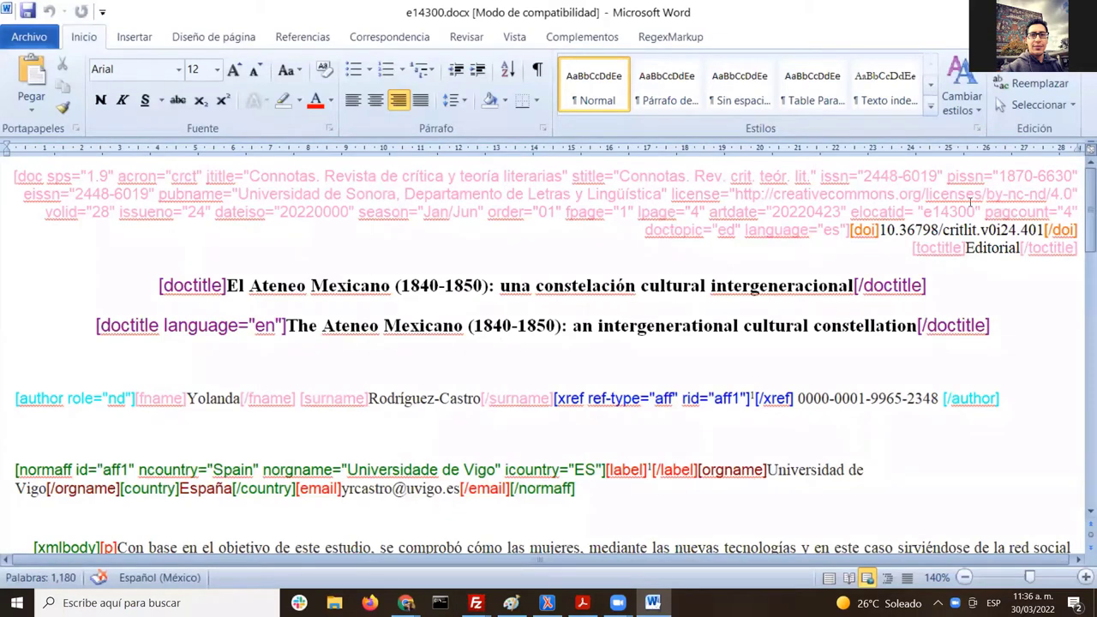
Step: Highlight the elocatid value e14300 in the doc tag and open the doc element's attributes for editing
{"action": "double_click", "coordinate": [925, 213]}
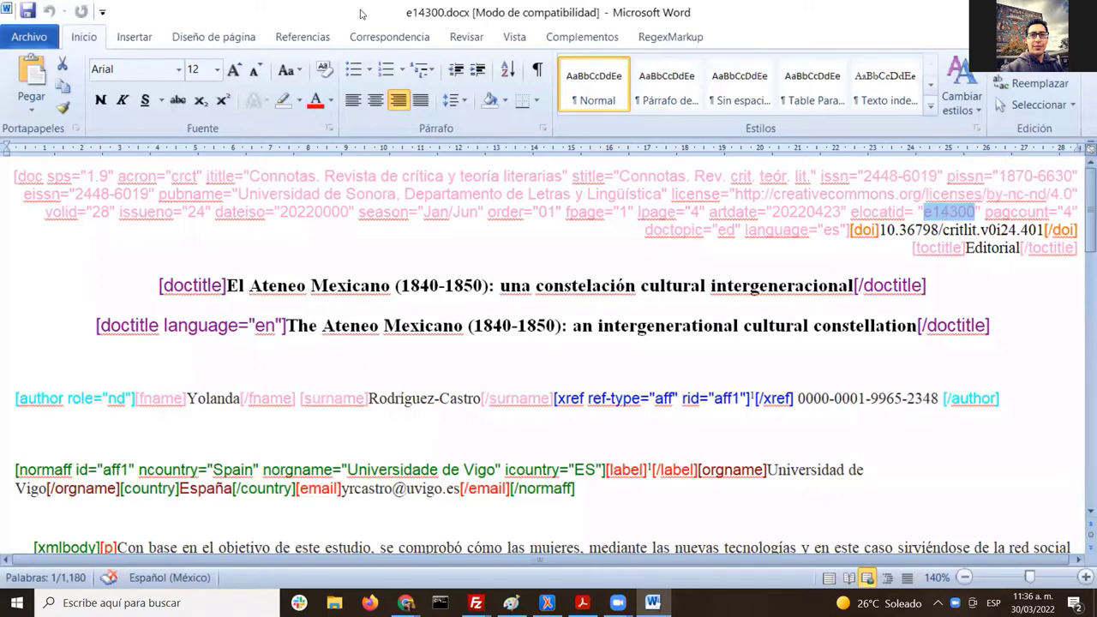
{"action": "left_click", "coordinate": [27, 176]}
{"action": "left_click", "coordinate": [582, 37]}
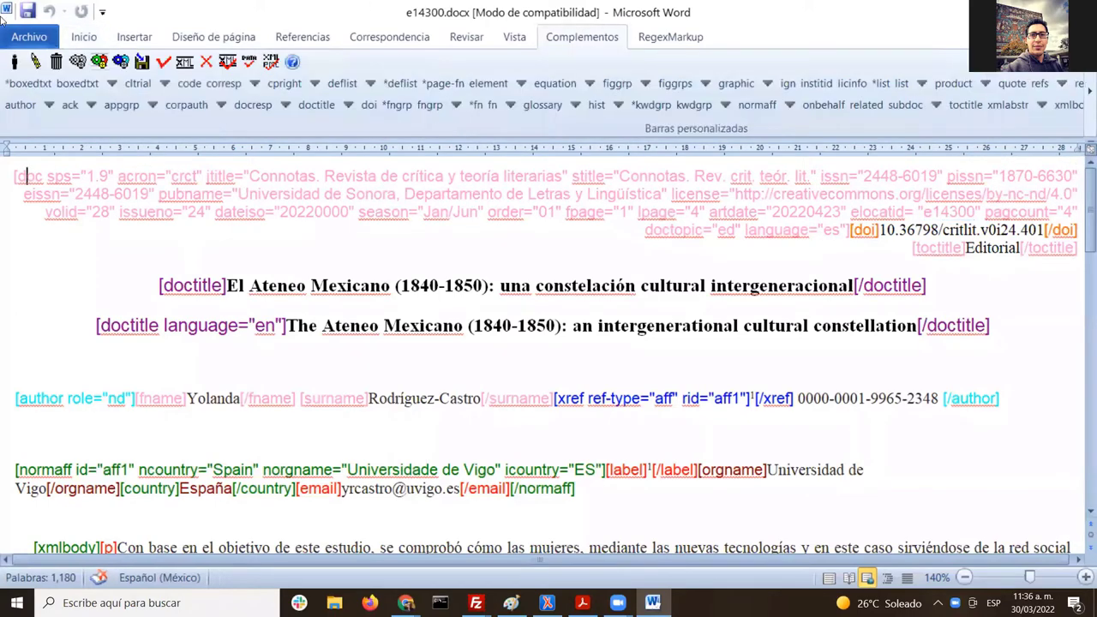
{"action": "left_click", "coordinate": [34, 63]}
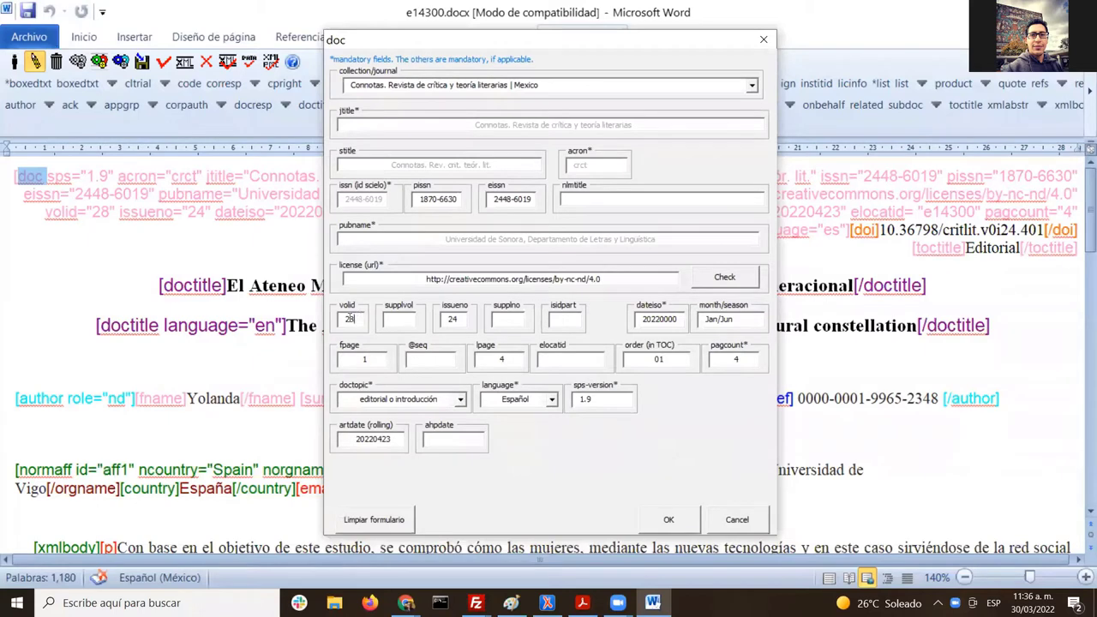
Step: Clear the issueno value in the doc attributes form and move the form aside to uncover the document text
{"action": "left_click_drag", "start_coordinate": [354, 318], "coordinate": [334, 324]}
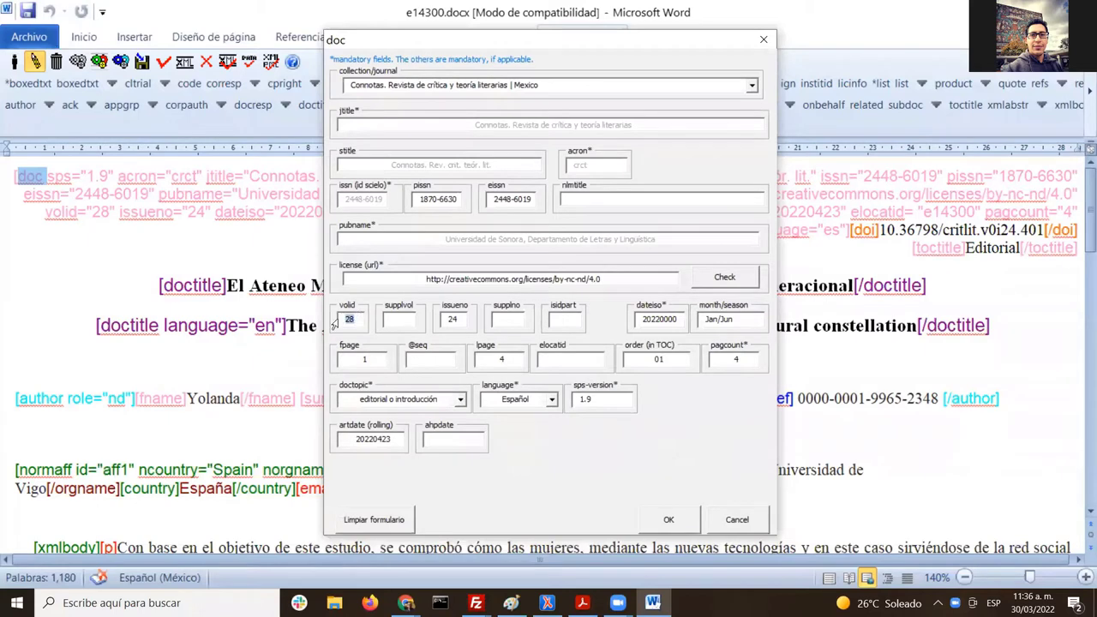
{"action": "left_click", "coordinate": [474, 323]}
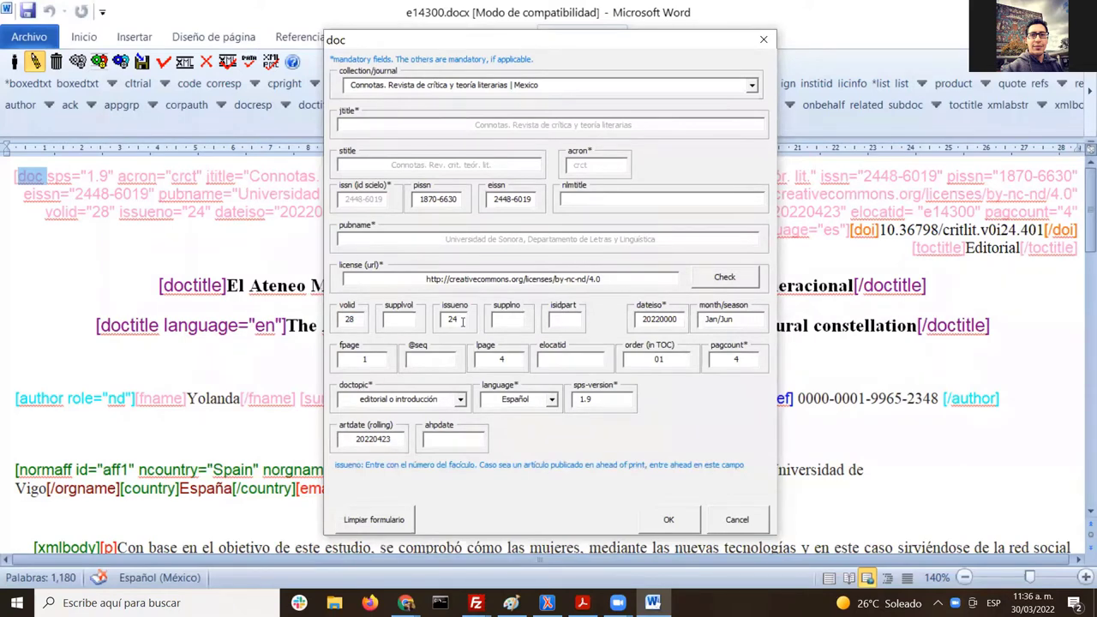
{"action": "left_click_drag", "start_coordinate": [465, 322], "coordinate": [434, 322]}
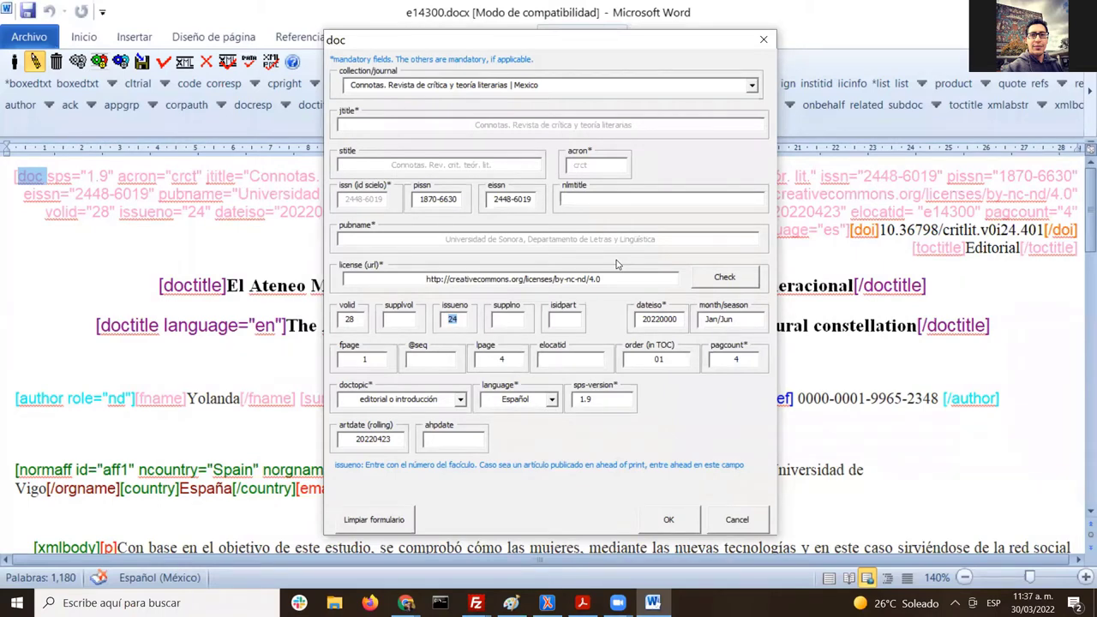
{"action": "key", "text": "BackSpace"}
{"action": "double_click", "coordinate": [349, 318]}
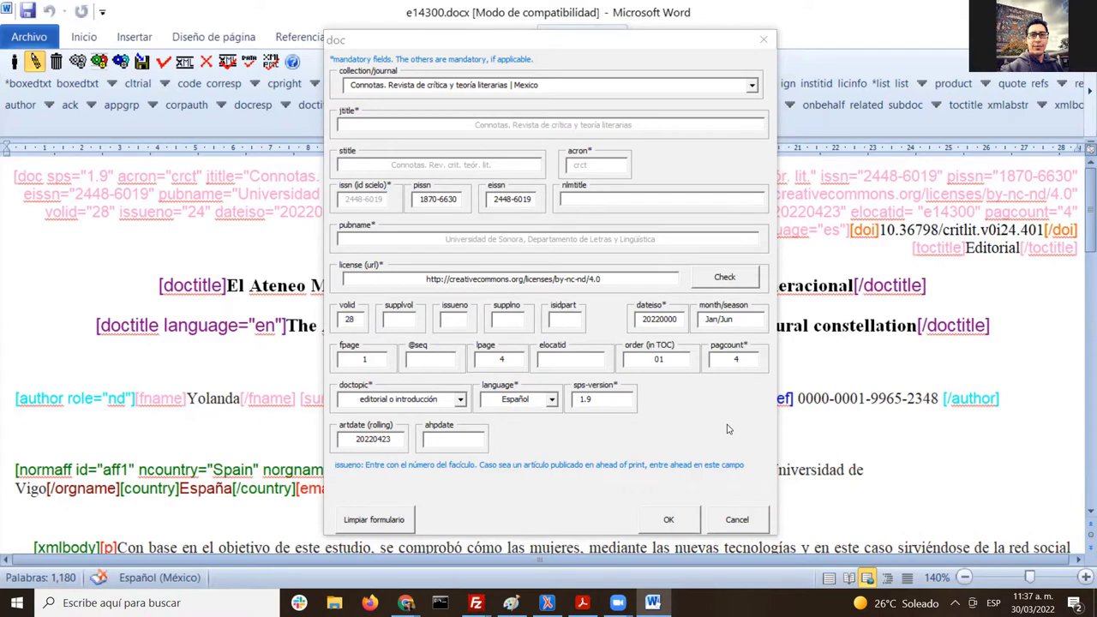
{"action": "left_click", "coordinate": [620, 45]}
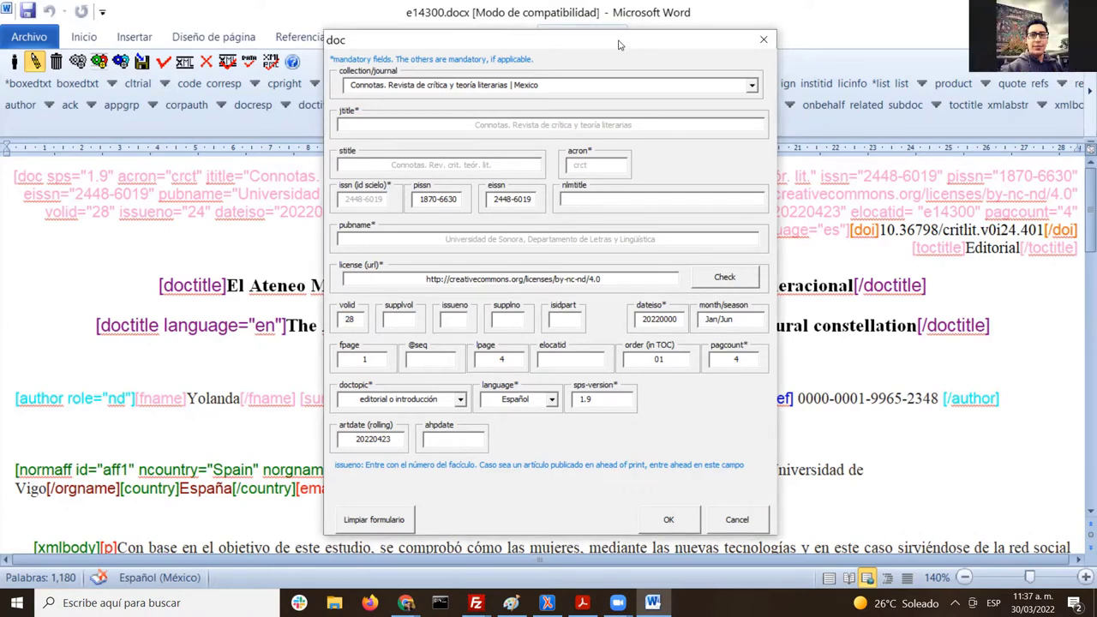
{"action": "left_click_drag", "start_coordinate": [620, 45], "coordinate": [411, 44]}
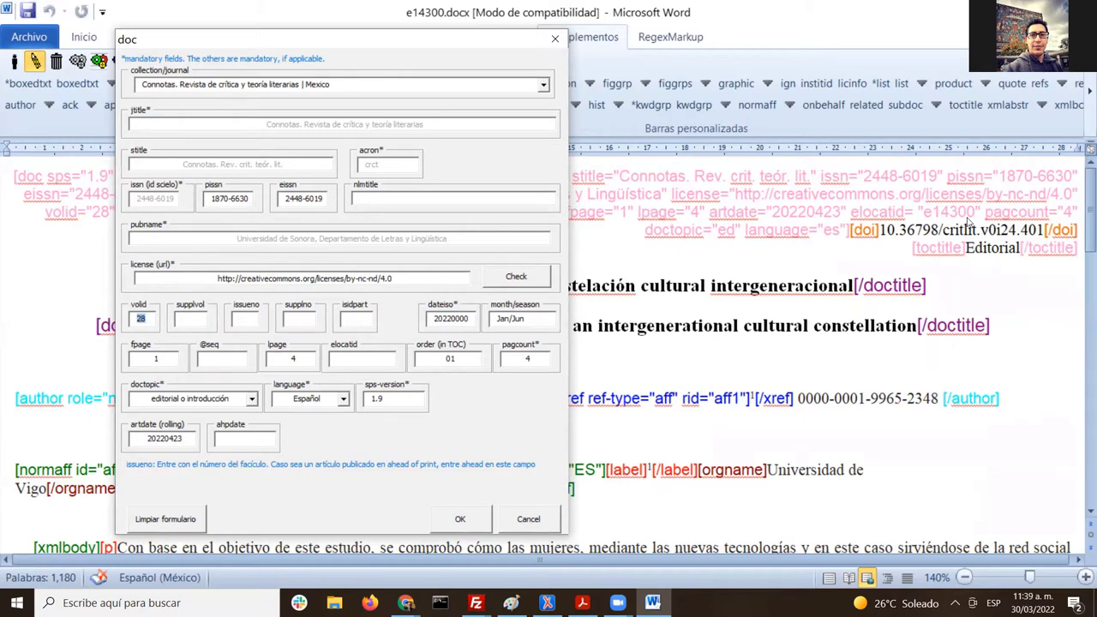
Step: Clear the fpage and lpage values in the doc attributes form
{"action": "left_click", "coordinate": [365, 359]}
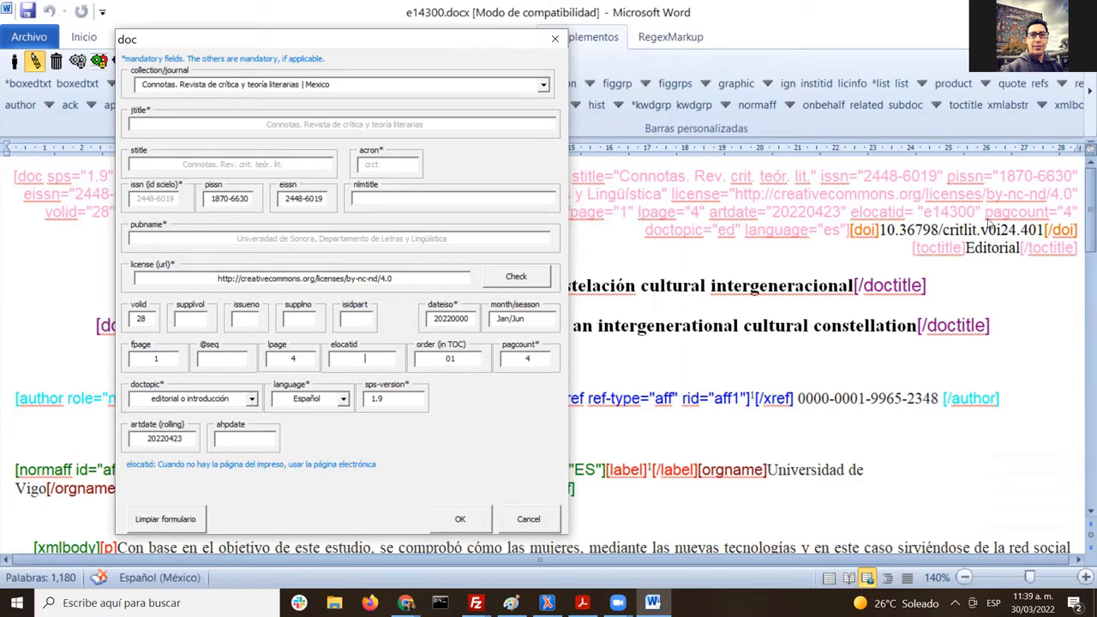
{"action": "key", "text": "ctrl"}
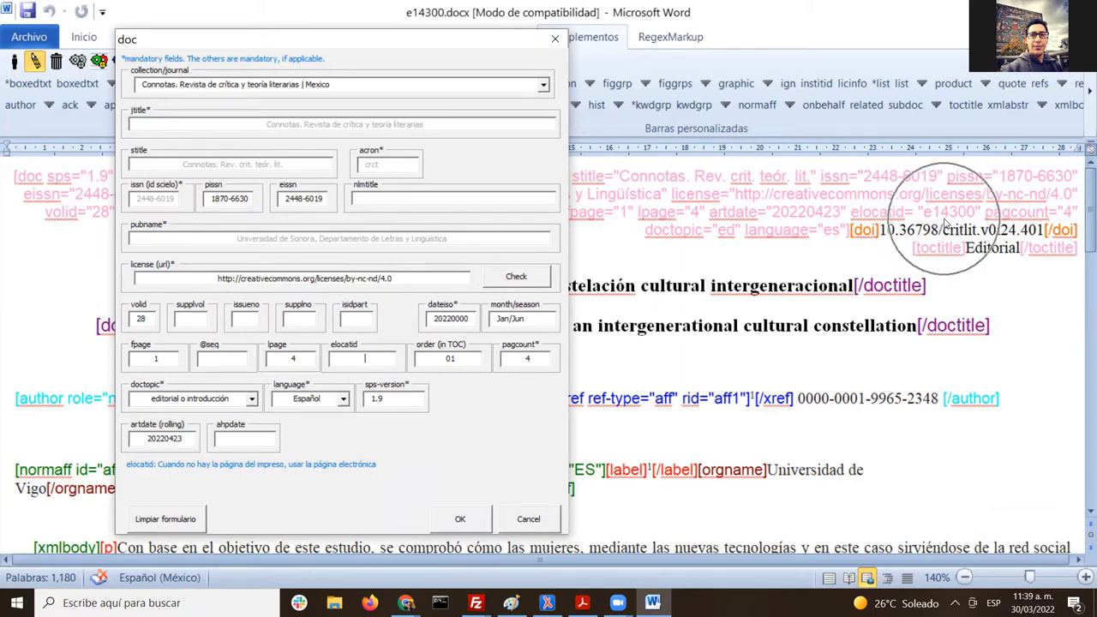
{"action": "key", "text": "ctrl"}
{"action": "key", "text": "ctrl"}
{"action": "key", "text": "ctrl"}
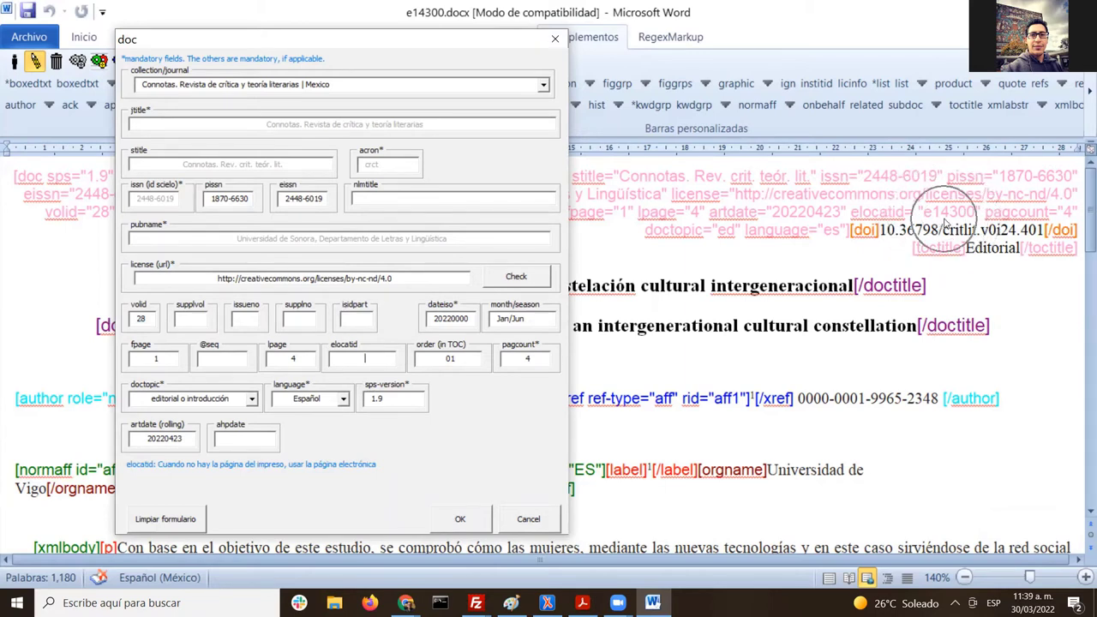
{"action": "key", "text": "ctrl"}
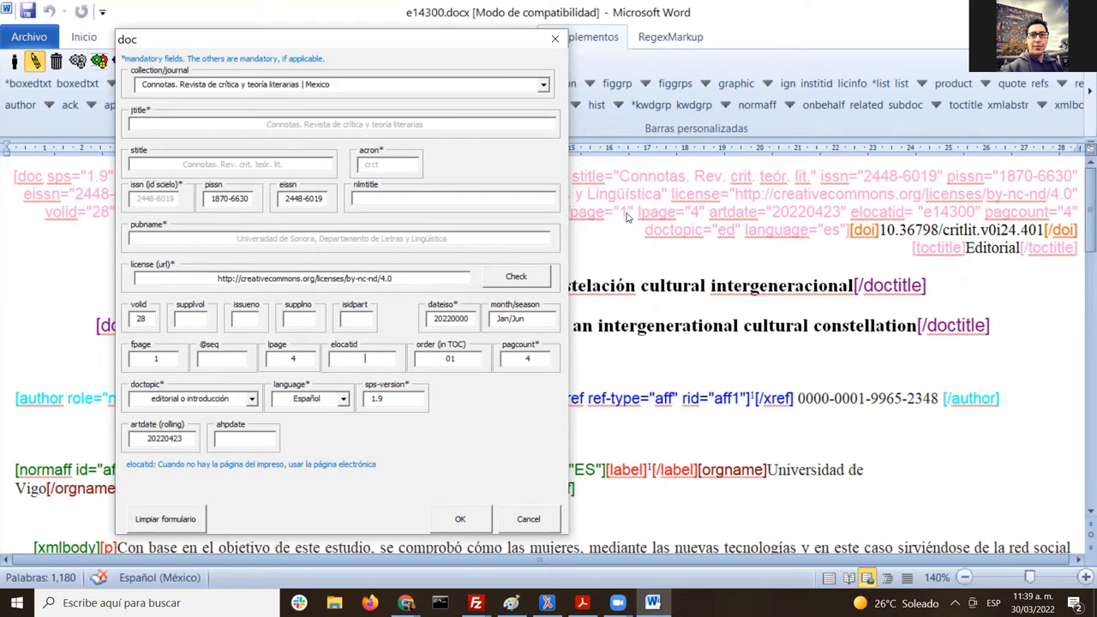
{"action": "key", "text": "ctrl"}
{"action": "key", "text": "ctrl"}
{"action": "key", "text": "Delete"}
{"action": "double_click", "coordinate": [291, 359]}
{"action": "key", "text": "Delete"}
Step: Clear the order (in TOC) and pagcount values in the doc attributes form
{"action": "left_click", "coordinate": [450, 359]}
{"action": "double_click", "coordinate": [449, 359]}
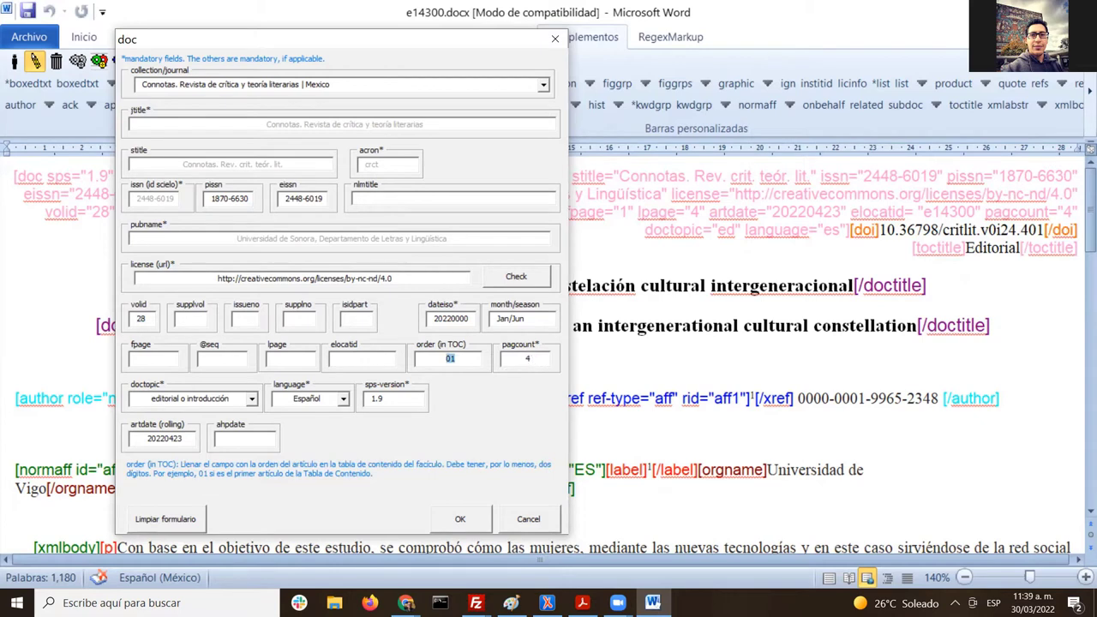
{"action": "key", "text": "Delete"}
{"action": "double_click", "coordinate": [529, 359]}
{"action": "key", "text": "Delete"}
Step: Set elocatid to e14300 and apply the attributes to the doc element
{"action": "left_click", "coordinate": [367, 361]}
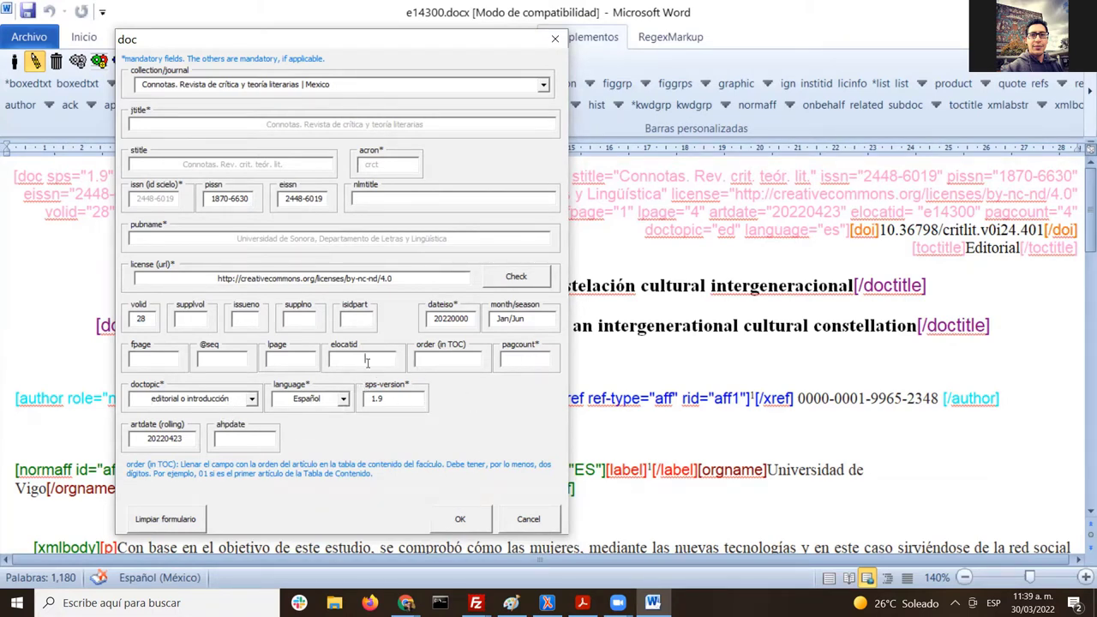
{"action": "left_click", "coordinate": [459, 518]}
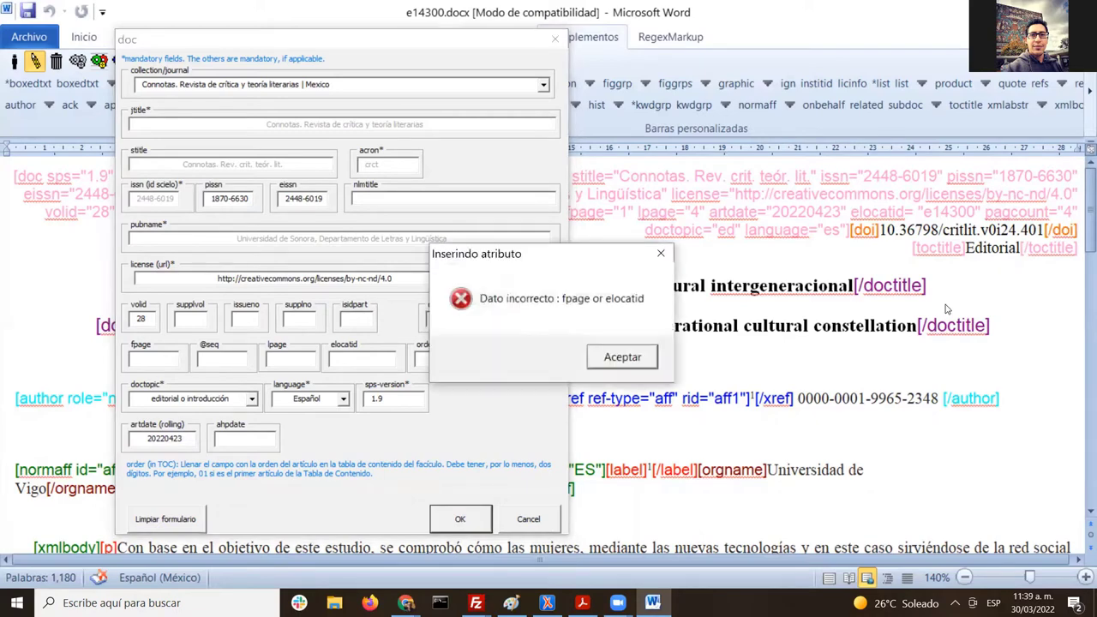
{"action": "left_click", "coordinate": [611, 362]}
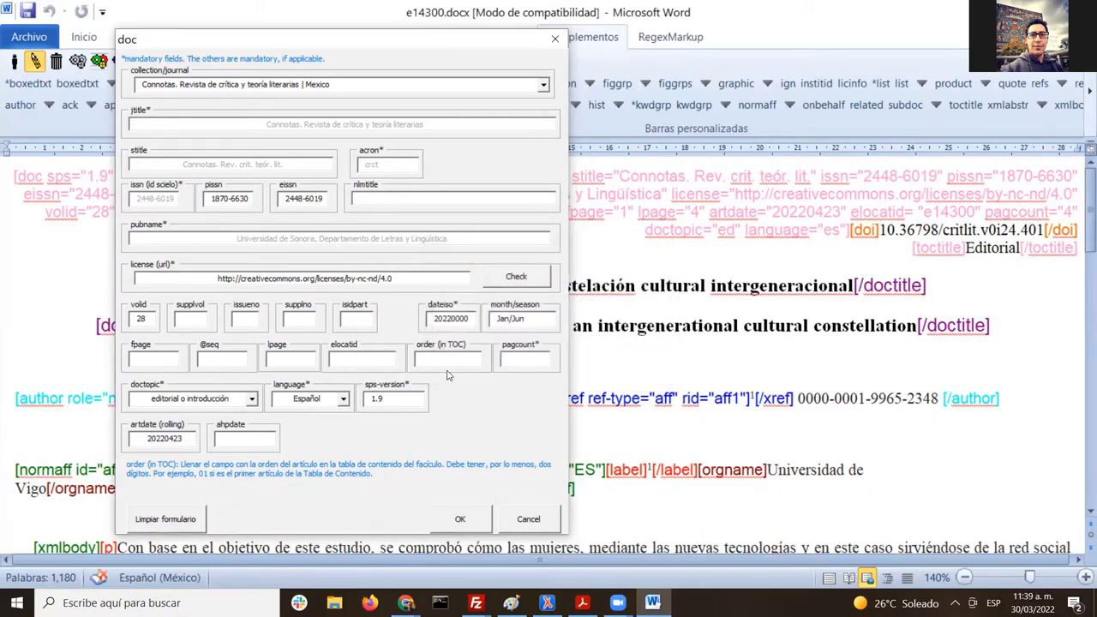
{"action": "type", "text": "e14300"}
{"action": "left_click", "coordinate": [446, 519]}
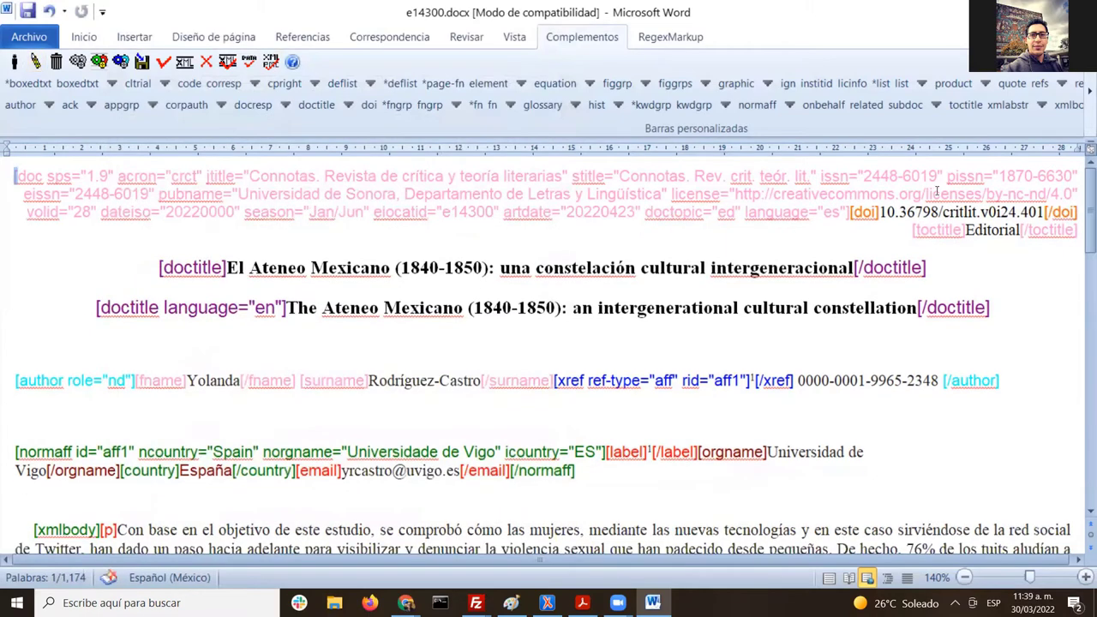
Step: Mark the author's ORCID identifier with the authorid element, using orcid as its authidtp
{"action": "left_click_drag", "start_coordinate": [167, 212], "coordinate": [736, 254]}
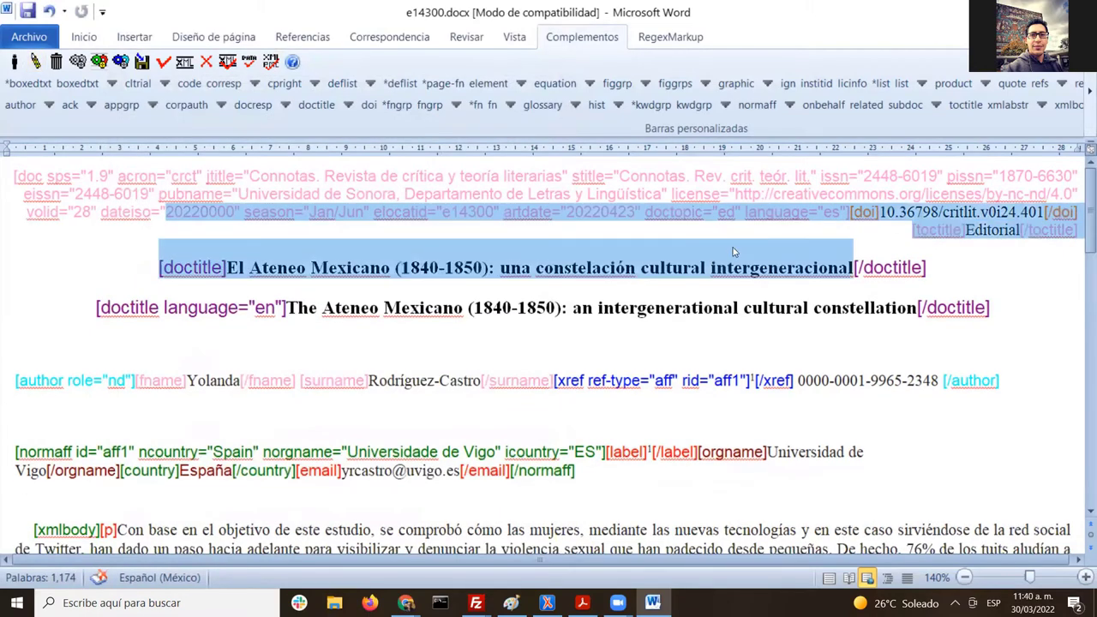
{"action": "left_click", "coordinate": [502, 203]}
{"action": "scroll", "coordinate": [498, 212], "scroll_direction": "down", "scroll_amount": 2}
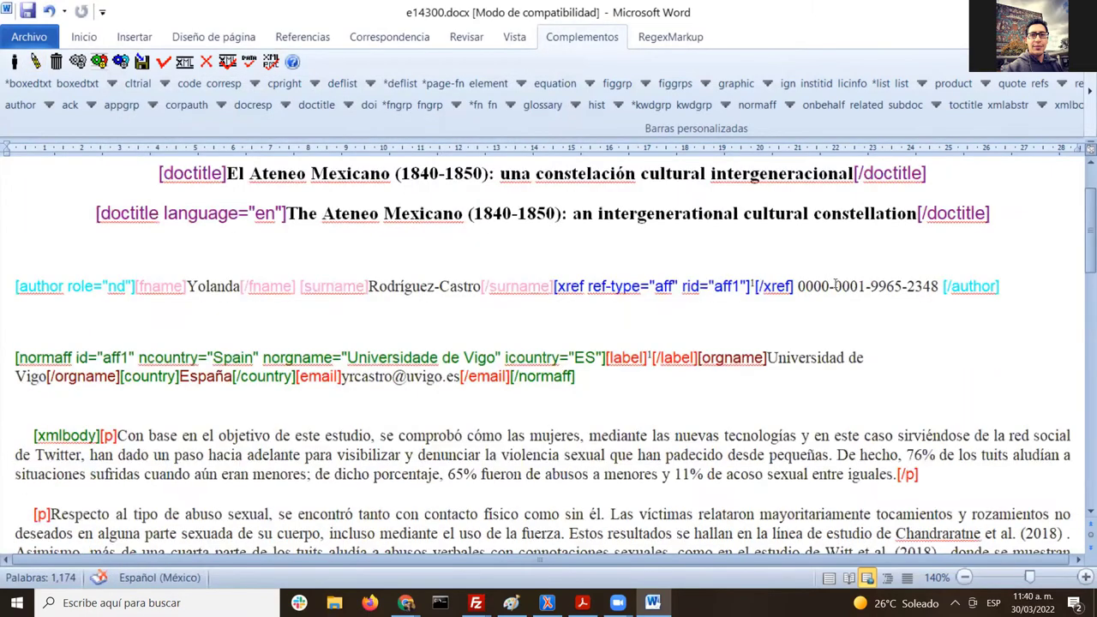
{"action": "left_click_drag", "start_coordinate": [799, 286], "coordinate": [939, 288]}
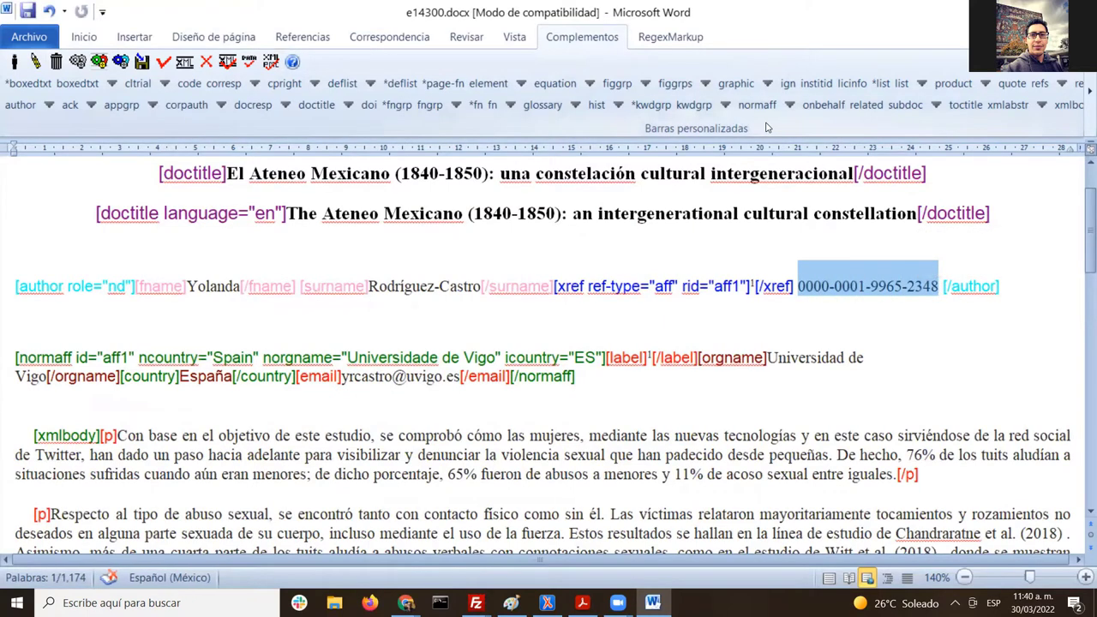
{"action": "left_click", "coordinate": [49, 104]}
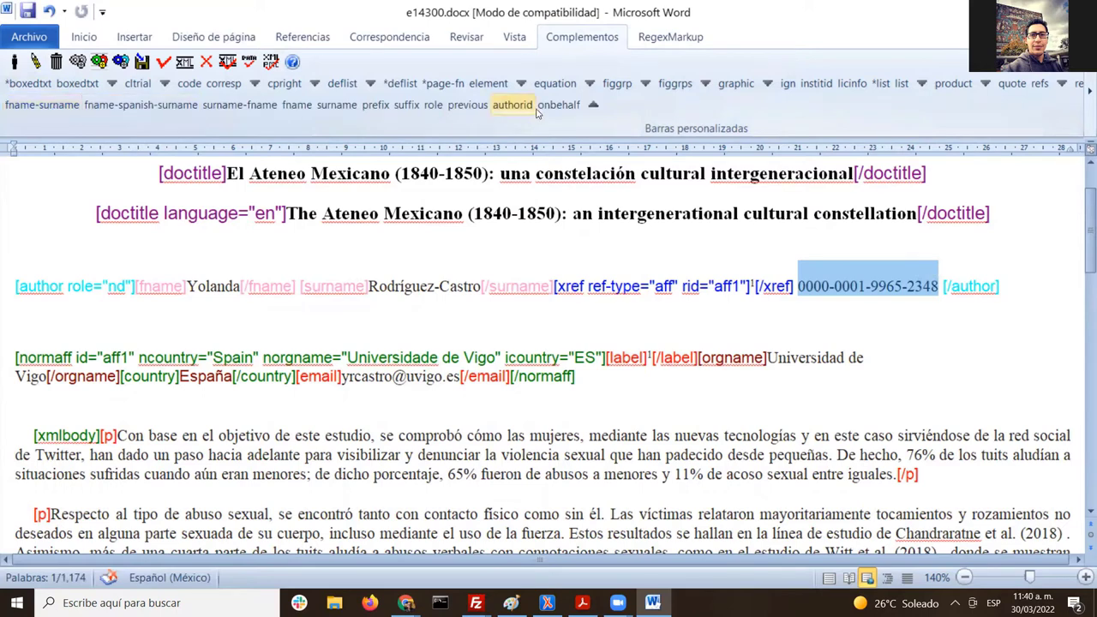
{"action": "left_click", "coordinate": [506, 112]}
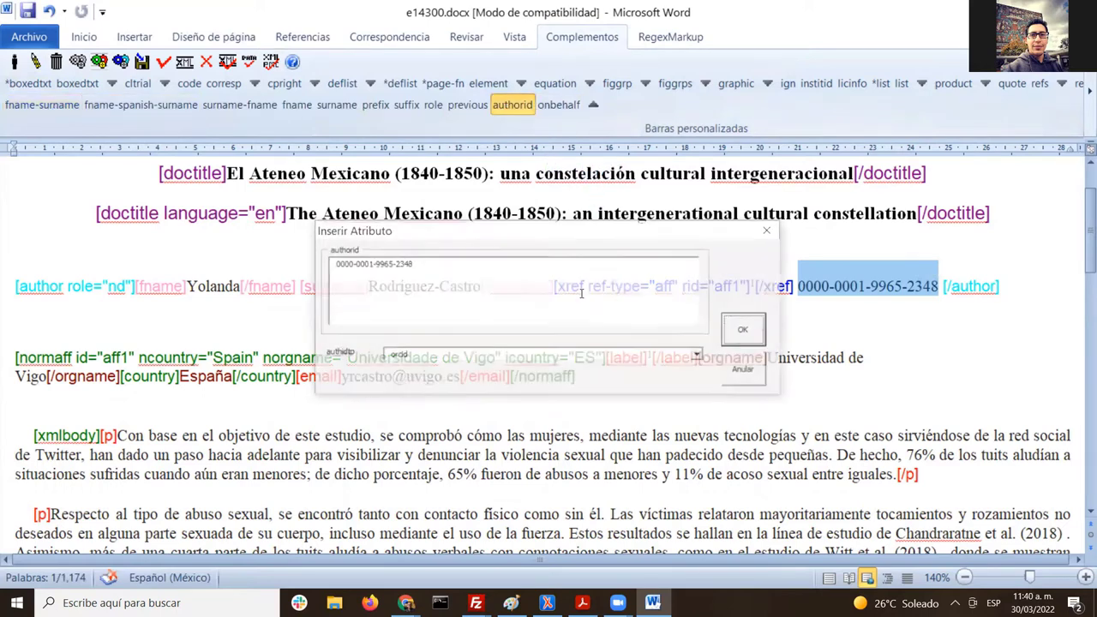
{"action": "left_click", "coordinate": [744, 334]}
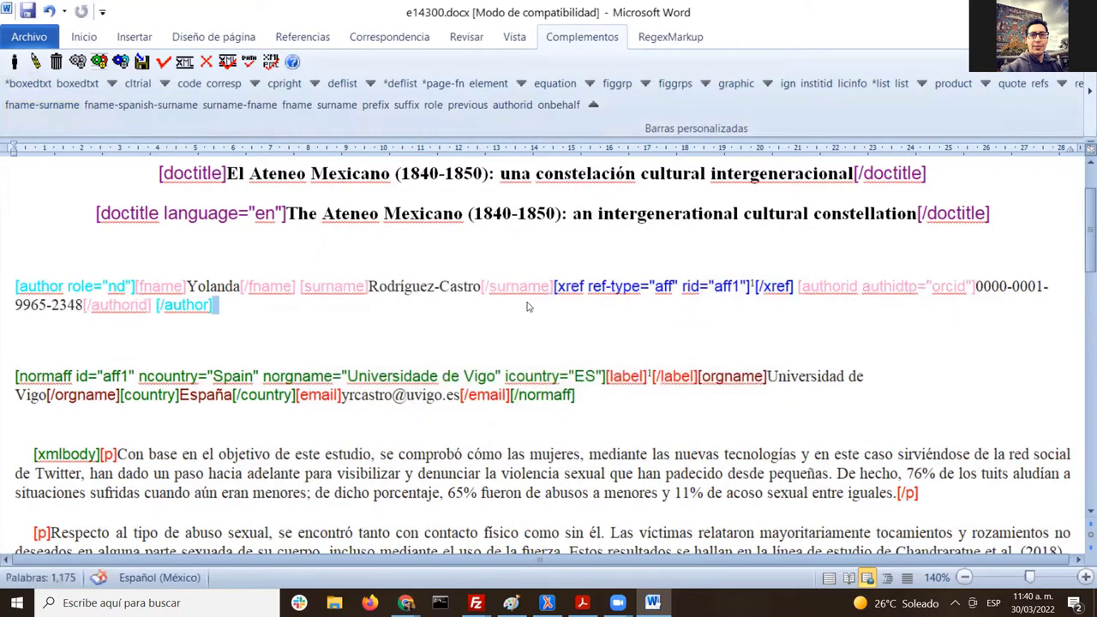
Step: Save the marked-up document and generate its XML file
{"action": "scroll", "coordinate": [642, 245], "scroll_direction": "down", "scroll_amount": 15}
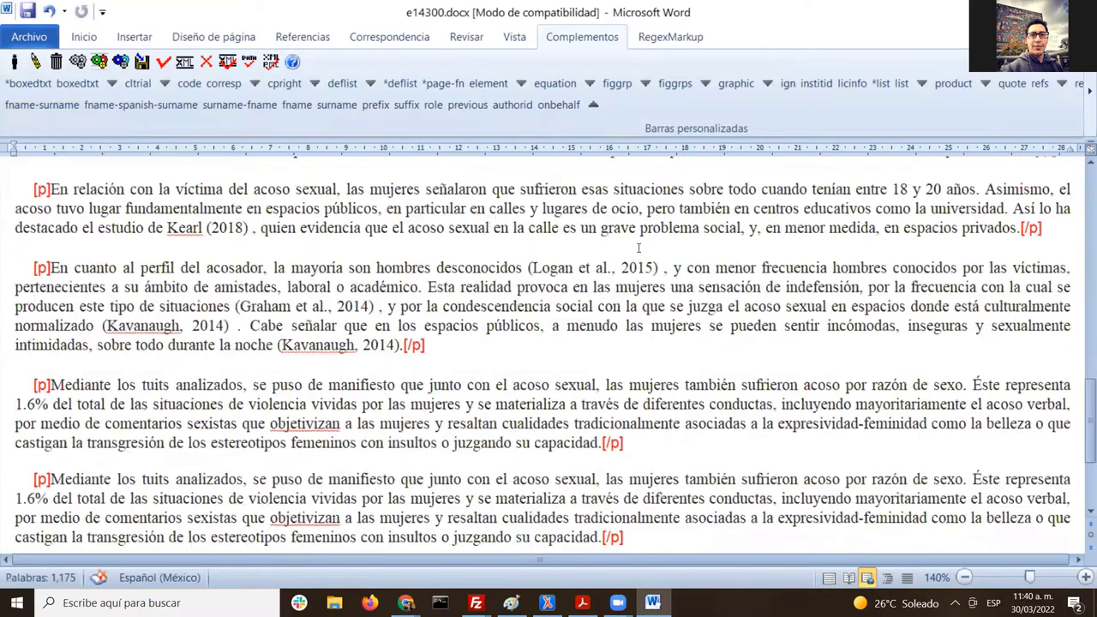
{"action": "scroll", "coordinate": [629, 311], "scroll_direction": "up", "scroll_amount": 15}
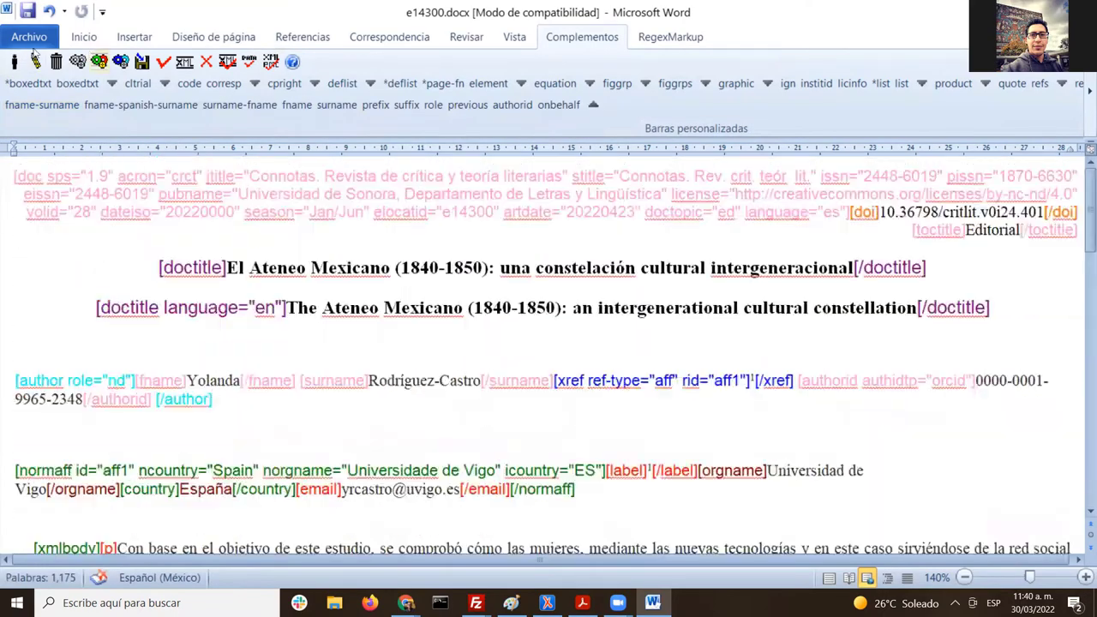
{"action": "left_click", "coordinate": [140, 63]}
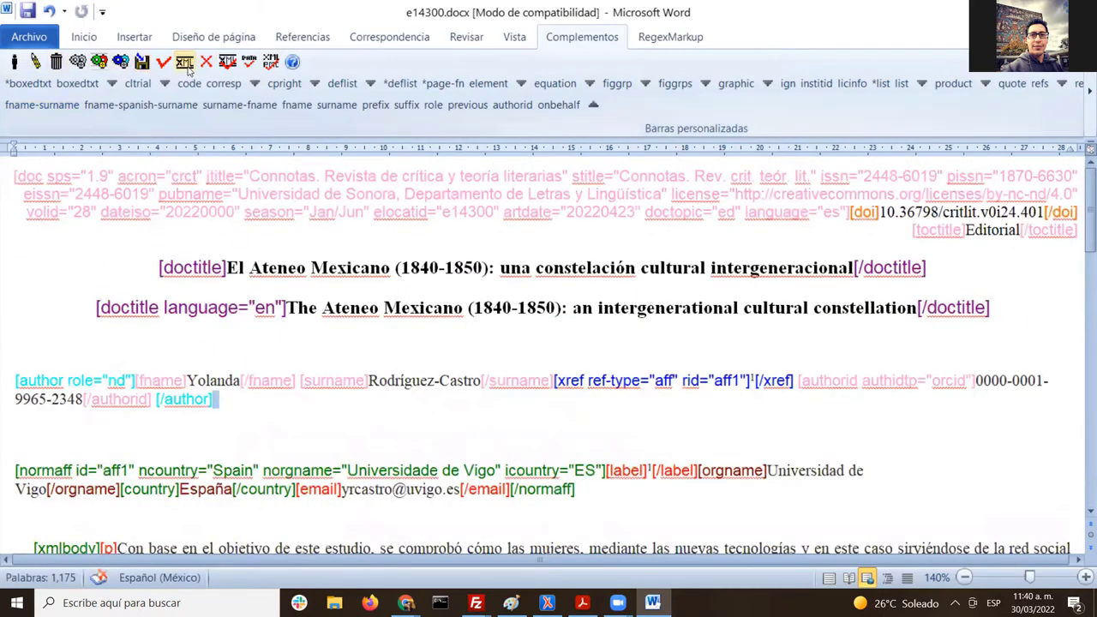
{"action": "left_click", "coordinate": [186, 65]}
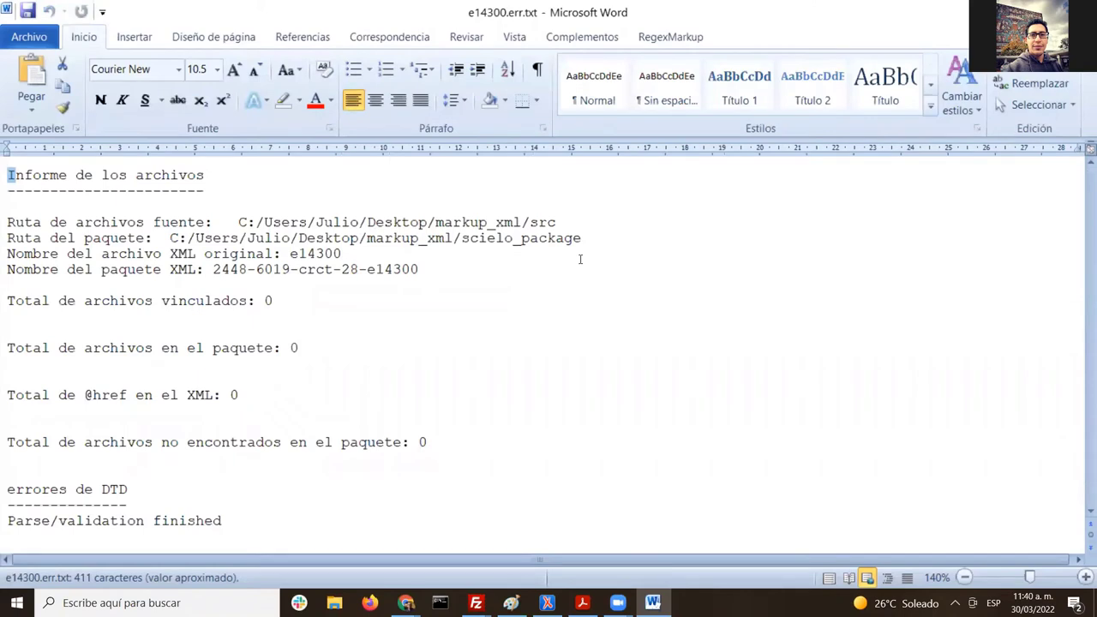
Step: Examine the file report e14300.err.txt, including its DTD errors section and the parse/validation line
{"action": "left_click_drag", "start_coordinate": [306, 518], "coordinate": [5, 177]}
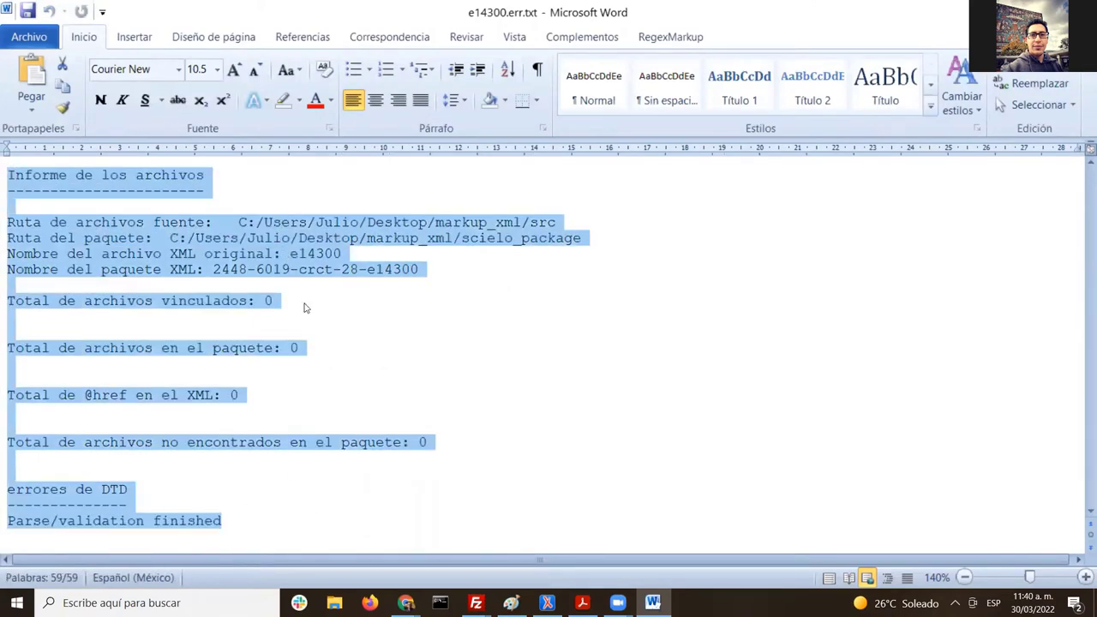
{"action": "left_click", "coordinate": [317, 379]}
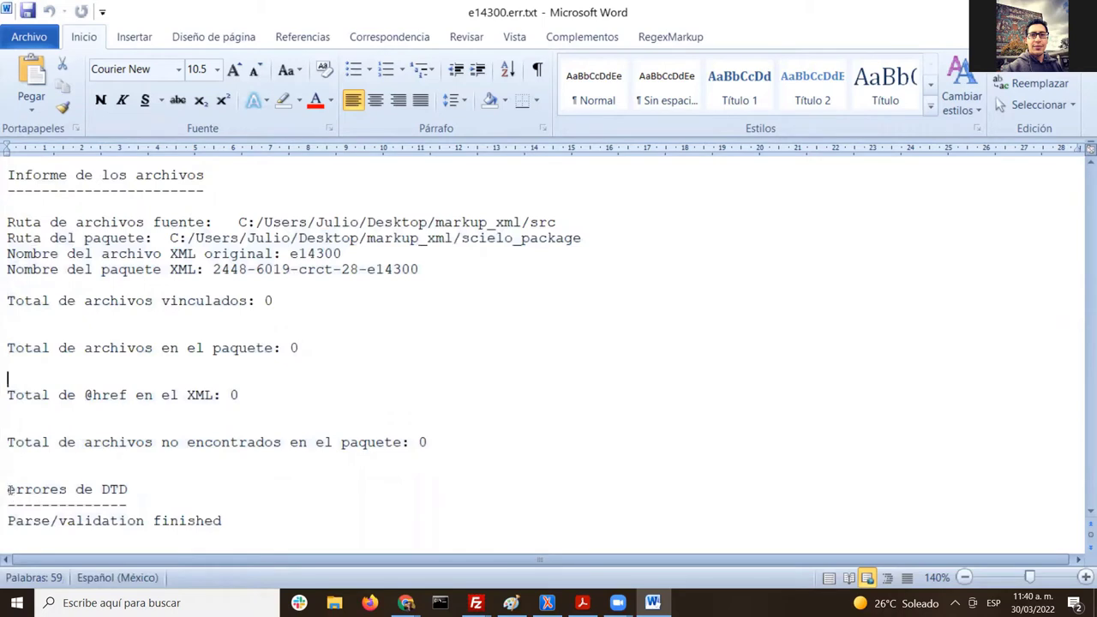
{"action": "left_click_drag", "start_coordinate": [8, 489], "coordinate": [36, 491]}
{"action": "triple_click", "coordinate": [36, 490]}
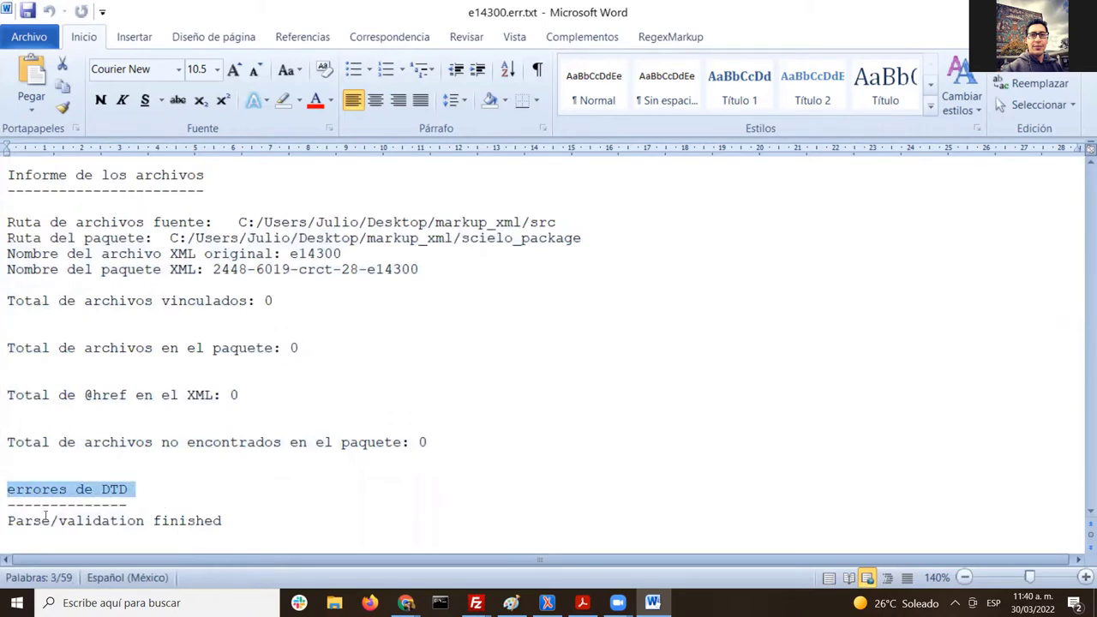
{"action": "left_click_drag", "start_coordinate": [46, 515], "coordinate": [151, 519]}
{"action": "left_click_drag", "start_coordinate": [289, 508], "coordinate": [266, 558]}
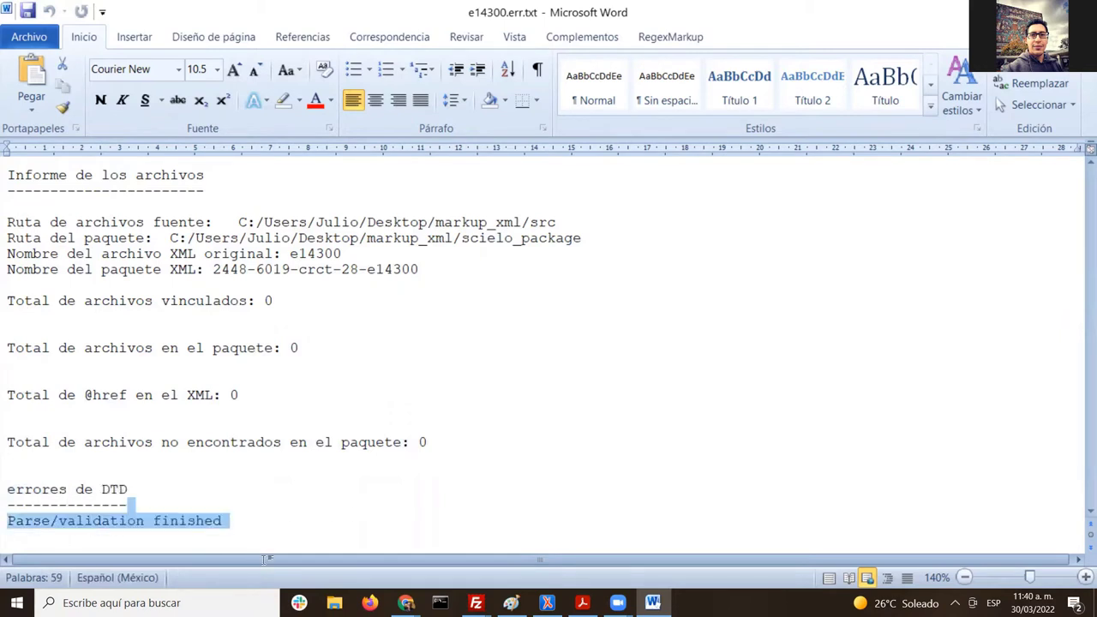
{"action": "left_click_drag", "start_coordinate": [7, 520], "coordinate": [251, 523]}
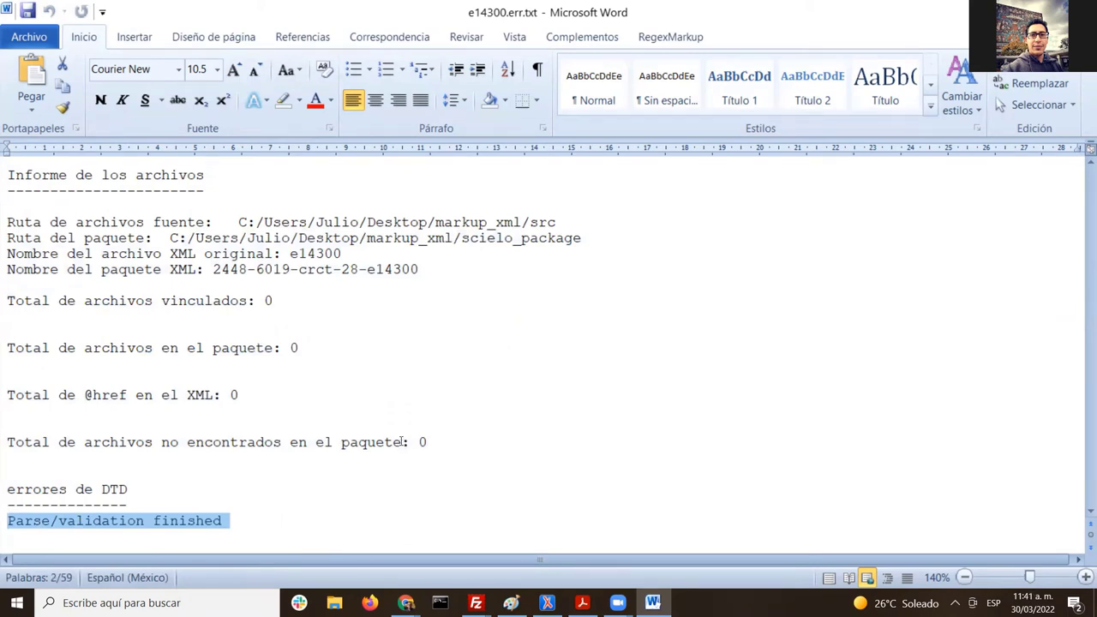
Step: Open the data quality control report for e14300 and review its errors, warnings and summary totals
{"action": "left_click", "coordinate": [581, 37]}
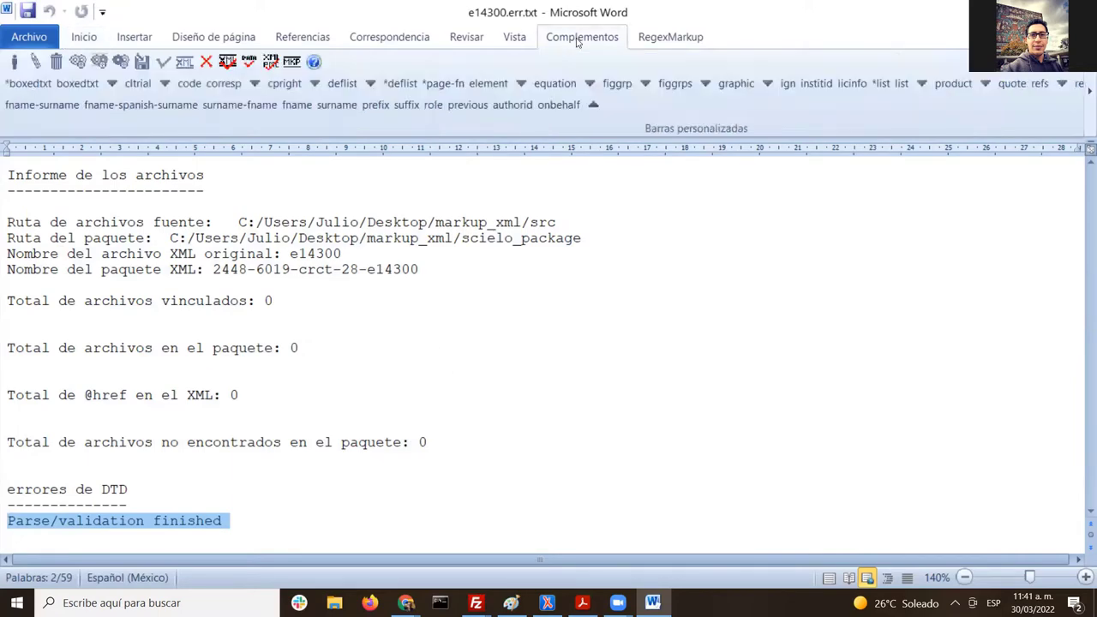
{"action": "left_click", "coordinate": [249, 61]}
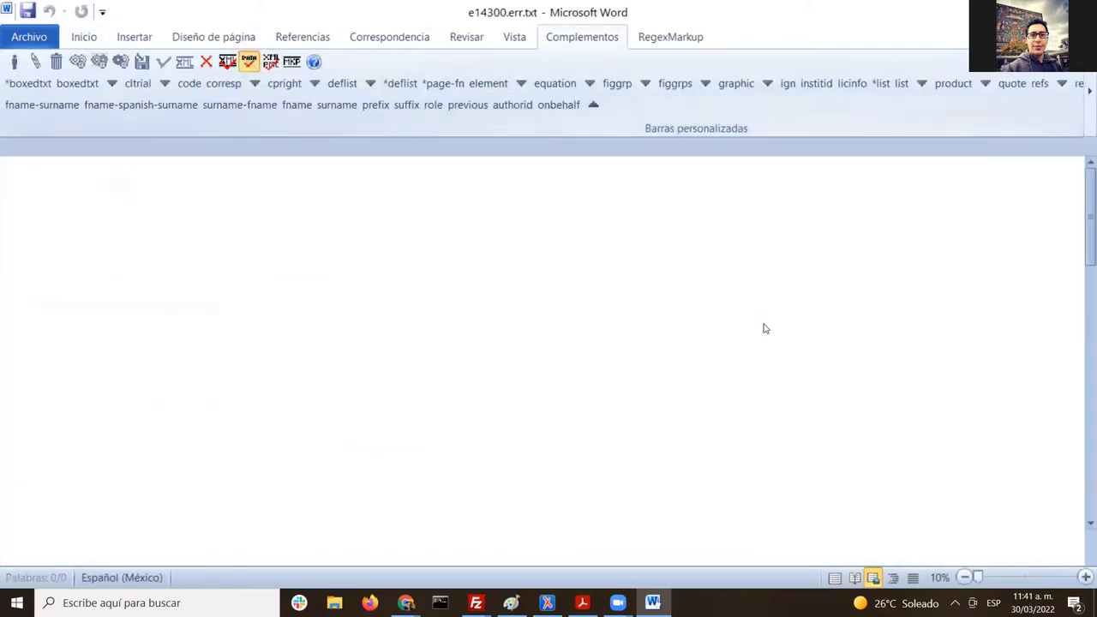
{"action": "scroll", "coordinate": [760, 323], "scroll_direction": "down", "scroll_amount": 20}
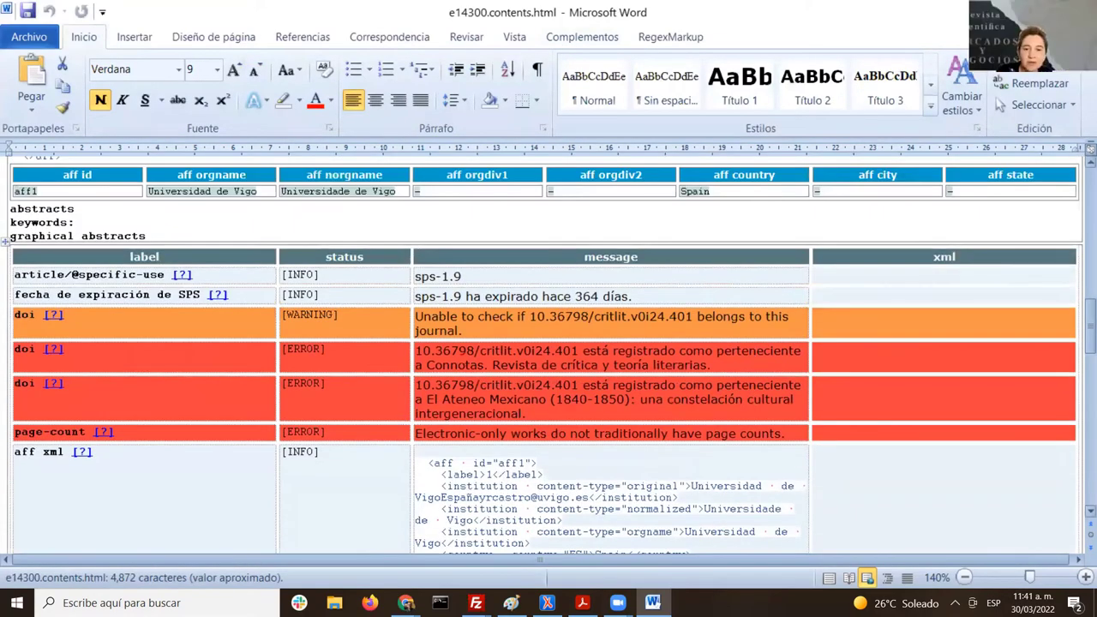
{"action": "scroll", "coordinate": [1088, 428], "scroll_direction": "down", "scroll_amount": 10}
{"action": "key", "text": "ctrl+Home"}
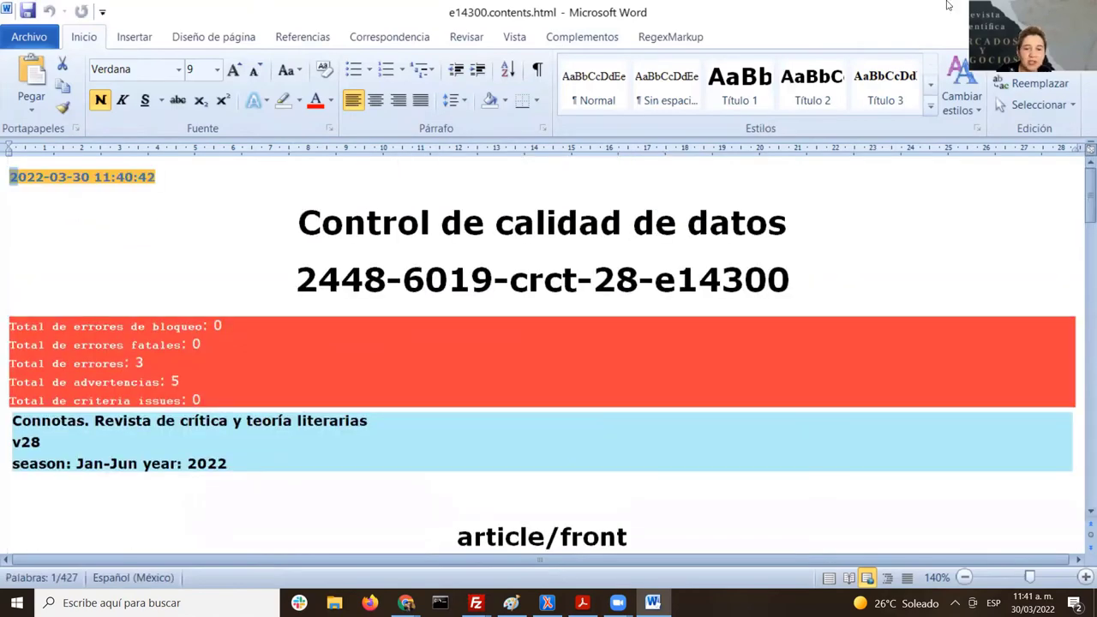
Step: Return to the marked-up document e14300.docx and exit the SciELO markup session
{"action": "left_click", "coordinate": [581, 37]}
{"action": "left_click", "coordinate": [291, 62]}
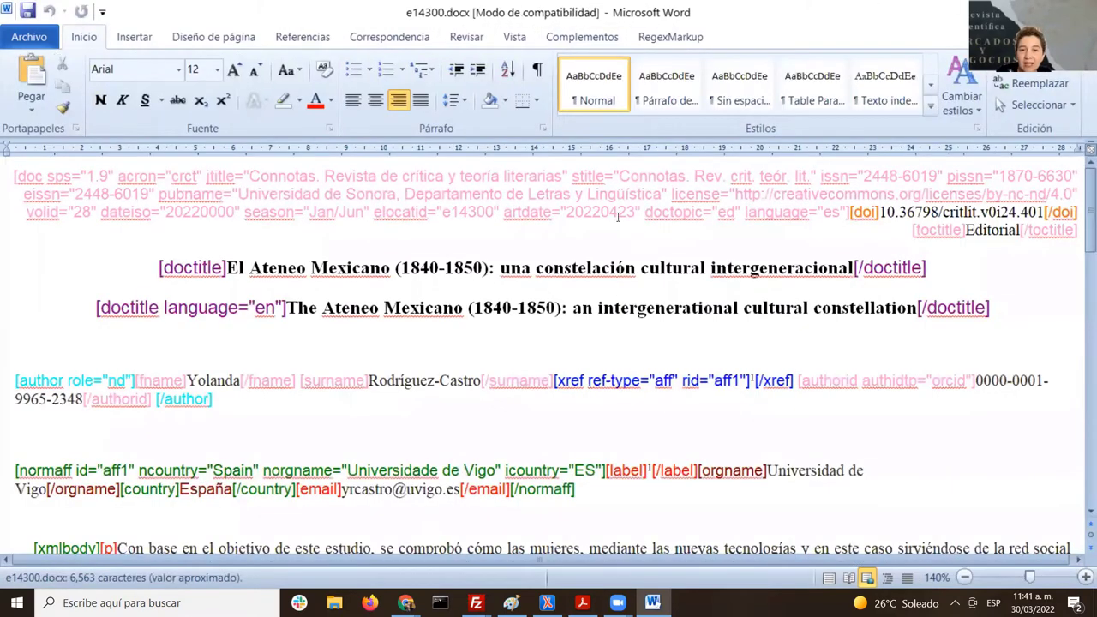
{"action": "left_click", "coordinate": [582, 37]}
{"action": "left_click", "coordinate": [13, 61]}
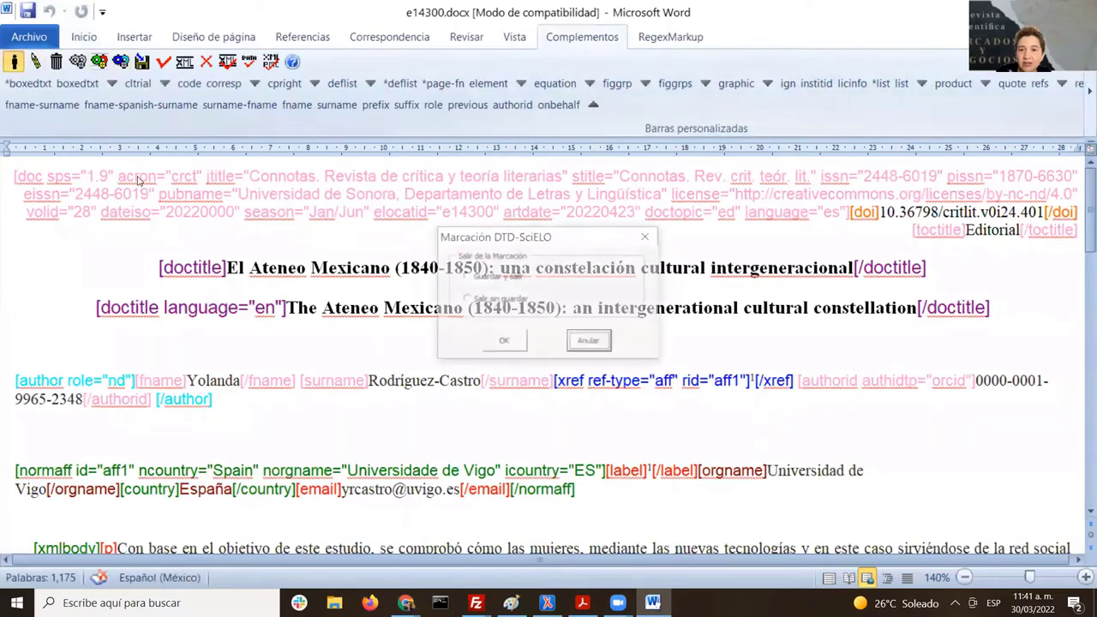
{"action": "left_click", "coordinate": [504, 343]}
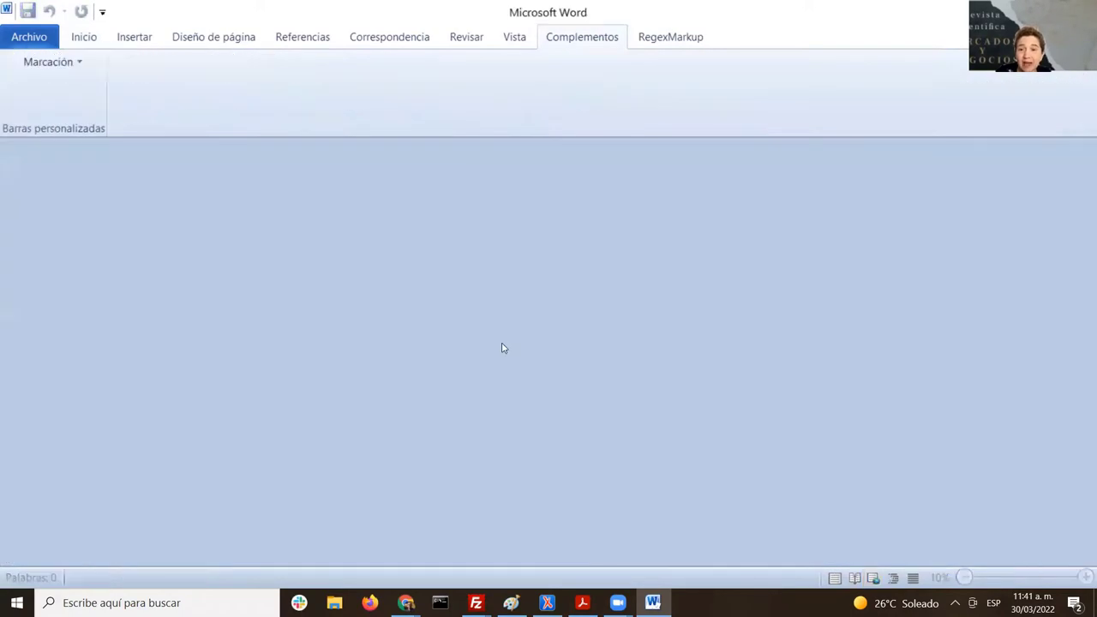
{"action": "left_click", "coordinate": [31, 39]}
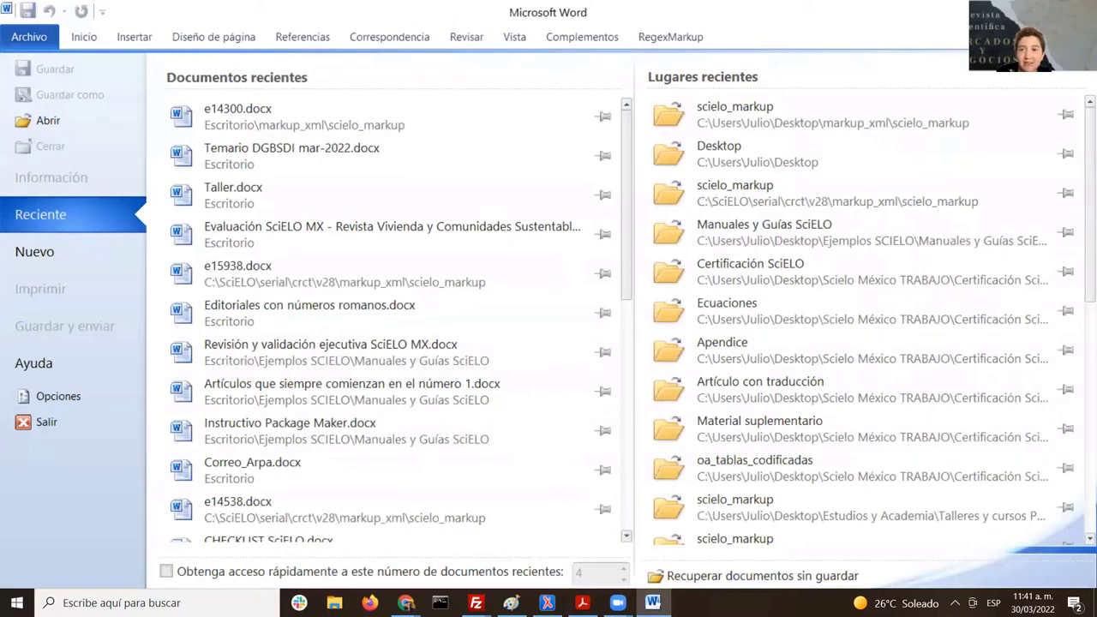
{"action": "key", "text": "alt+s"}
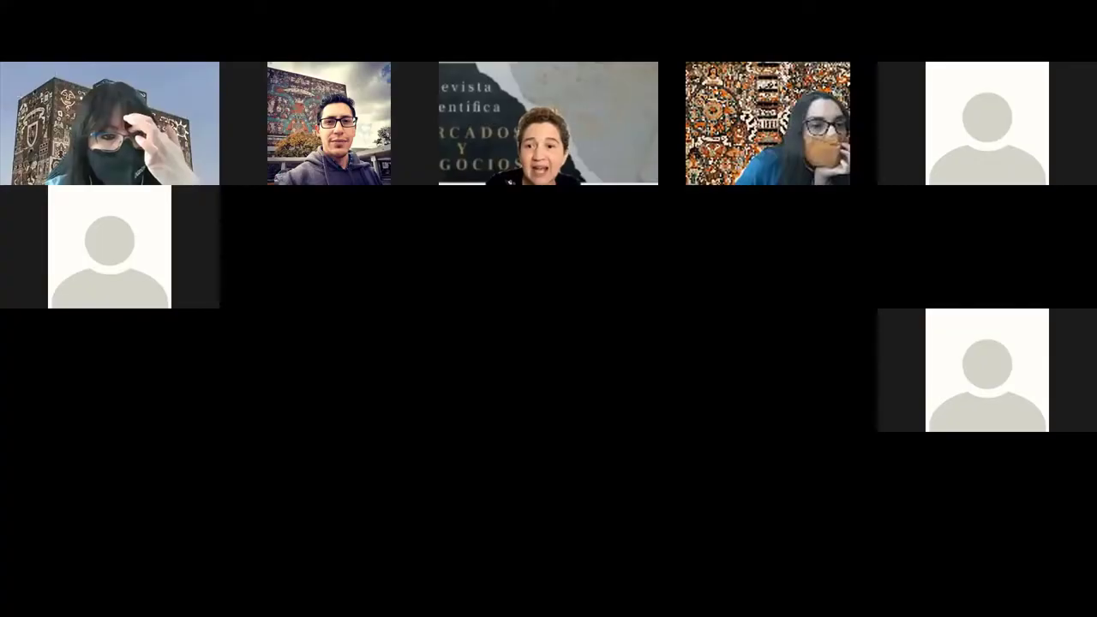
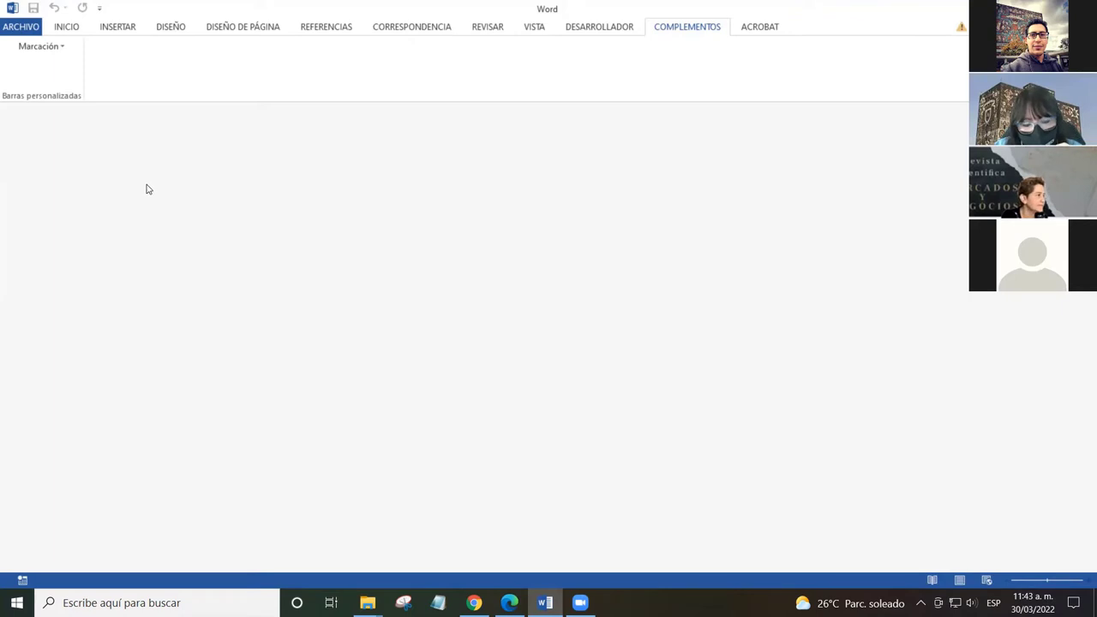
Step: Open e14438.docx from the folder C:\SciELO\serial\crct\v28\markup_xml\scielo_markup
{"action": "left_click", "coordinate": [13, 31]}
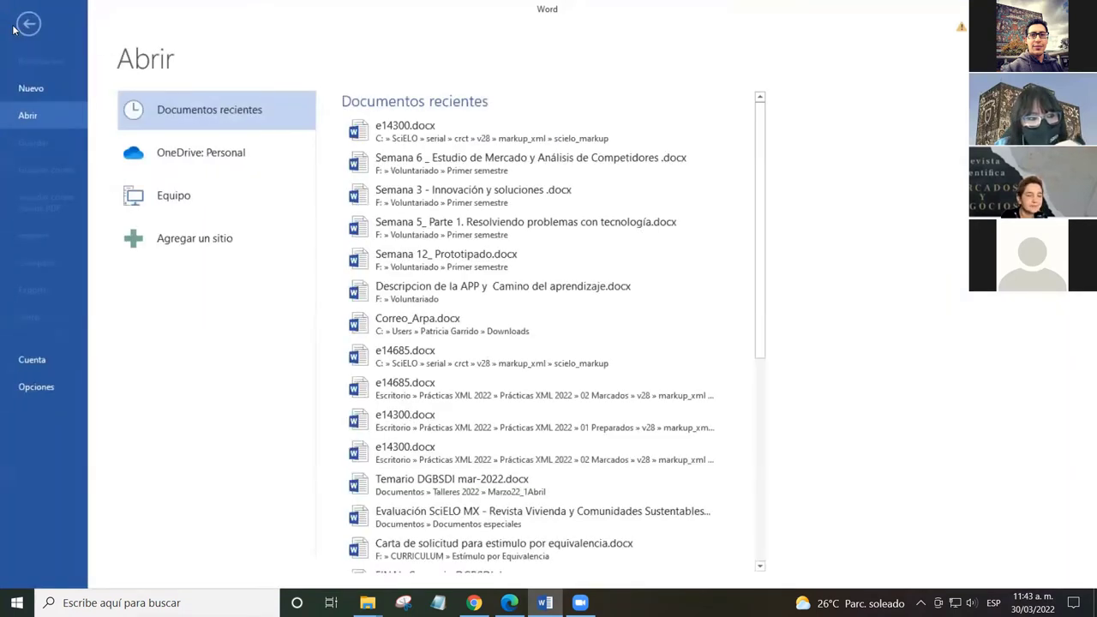
{"action": "left_click", "coordinate": [30, 27]}
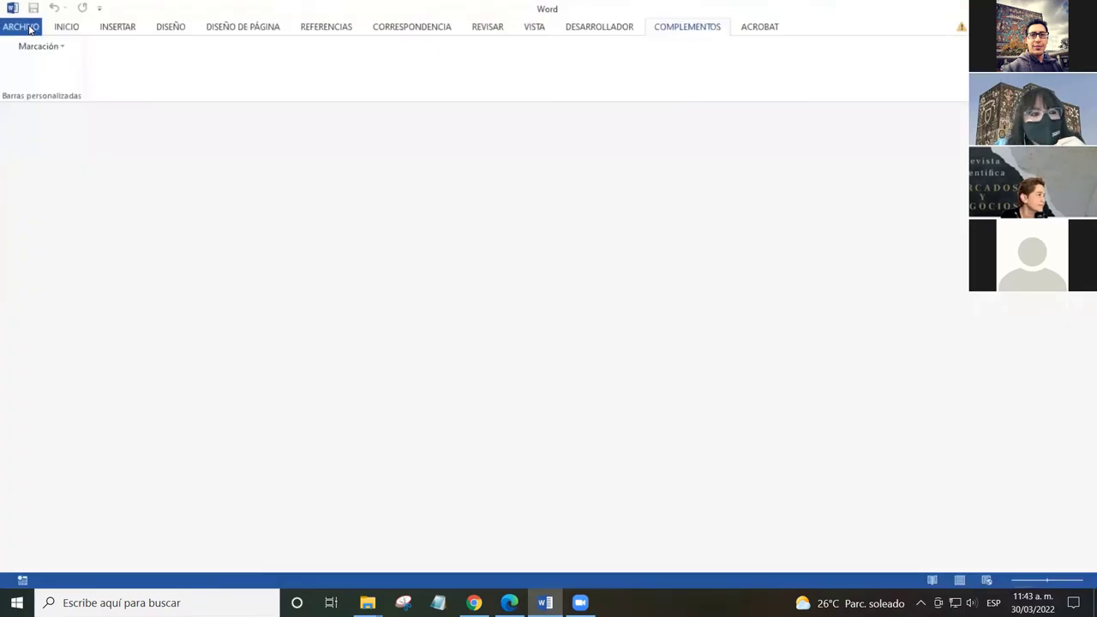
{"action": "left_click", "coordinate": [30, 26]}
{"action": "left_click", "coordinate": [206, 203]}
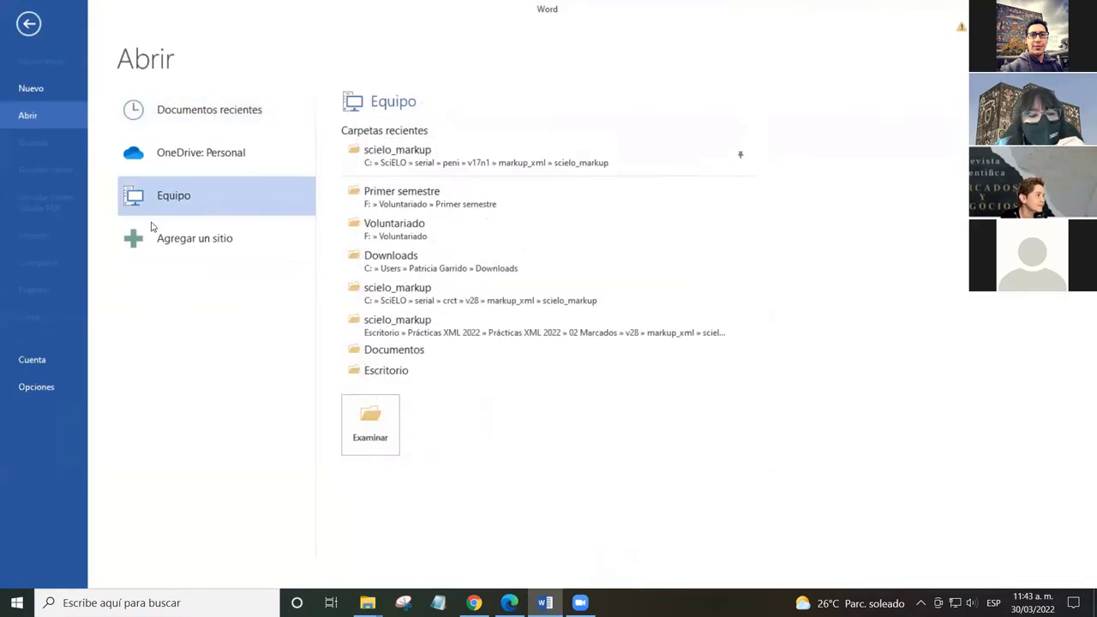
{"action": "left_click", "coordinate": [371, 427]}
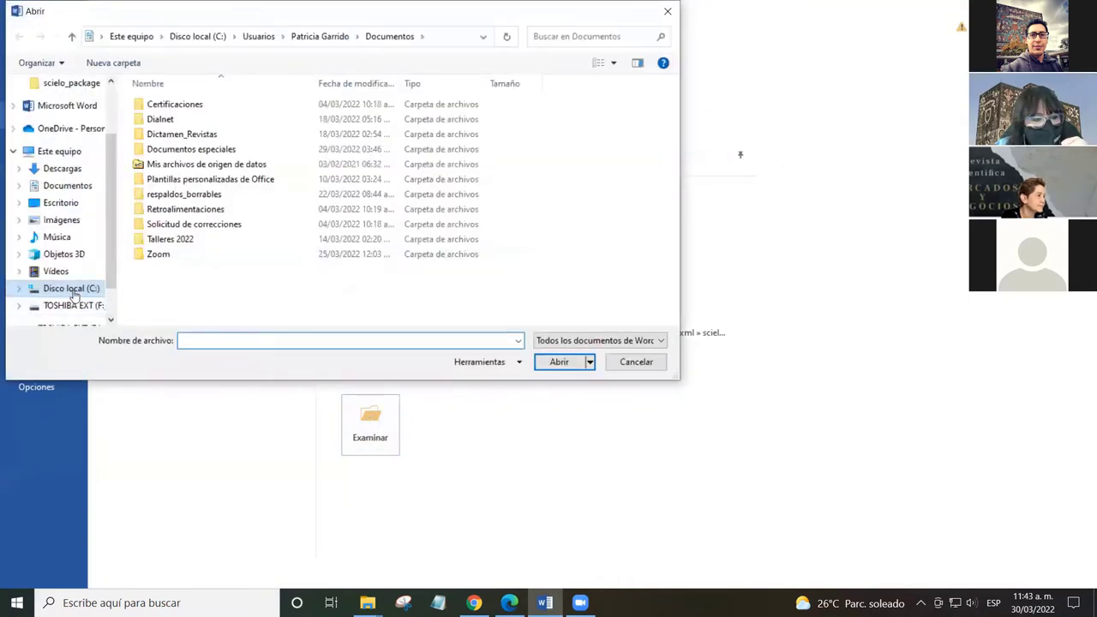
{"action": "left_click", "coordinate": [72, 292]}
{"action": "double_click", "coordinate": [167, 227]}
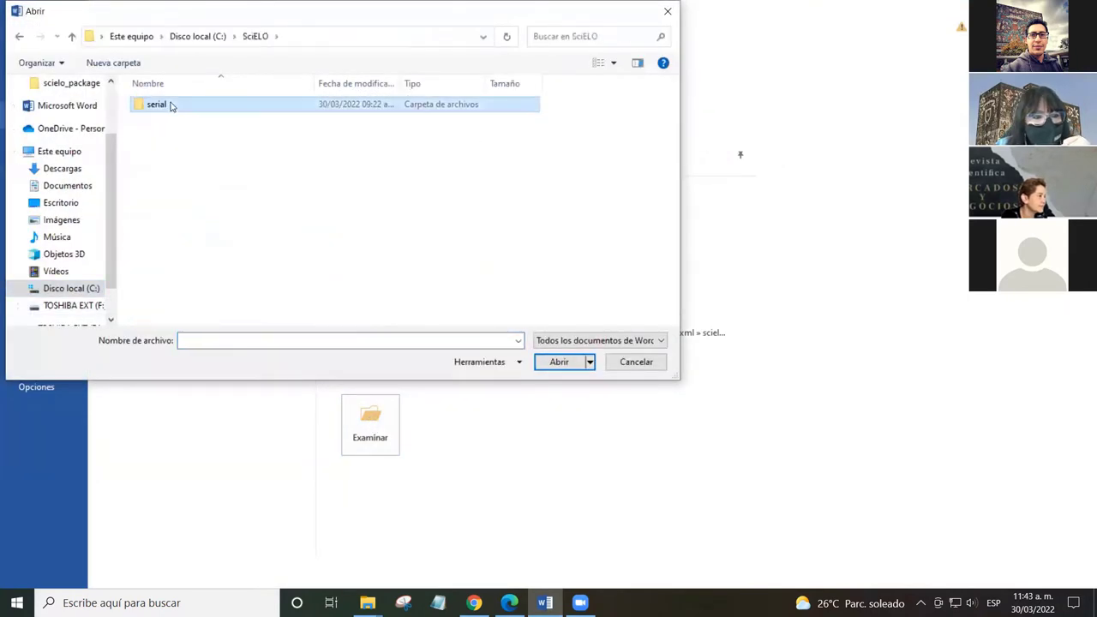
{"action": "double_click", "coordinate": [169, 104]}
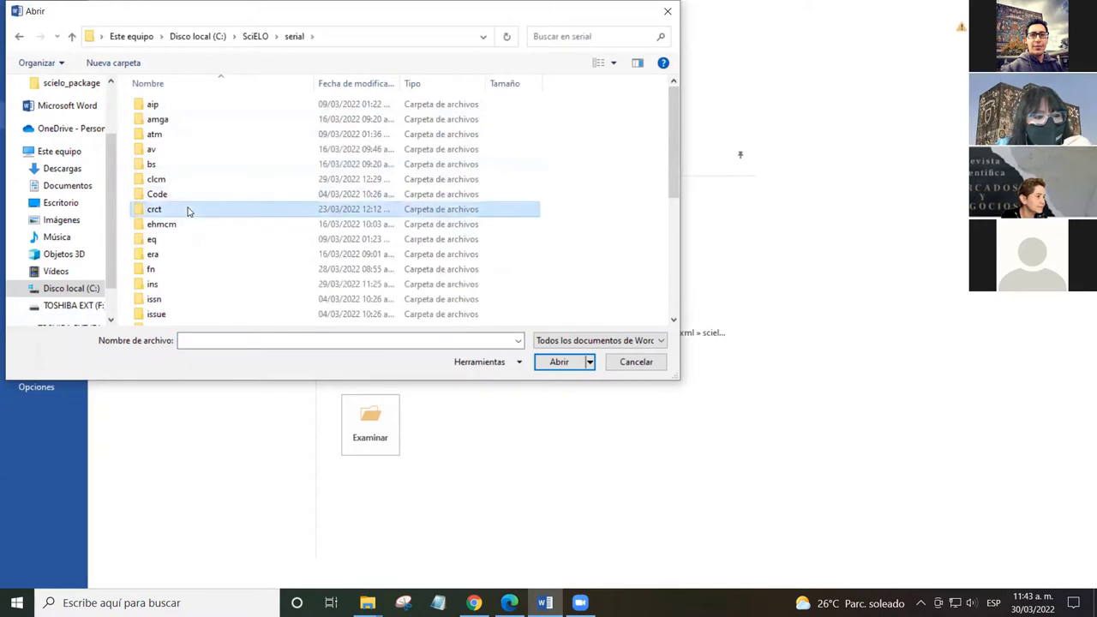
{"action": "double_click", "coordinate": [189, 211]}
{"action": "double_click", "coordinate": [181, 110]}
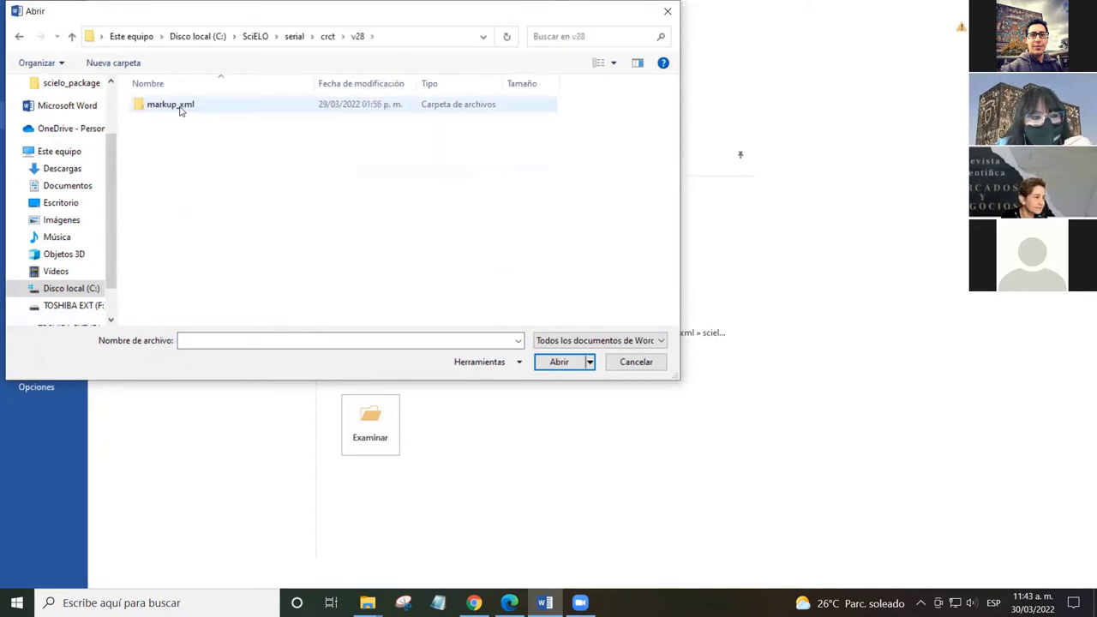
{"action": "double_click", "coordinate": [181, 106]}
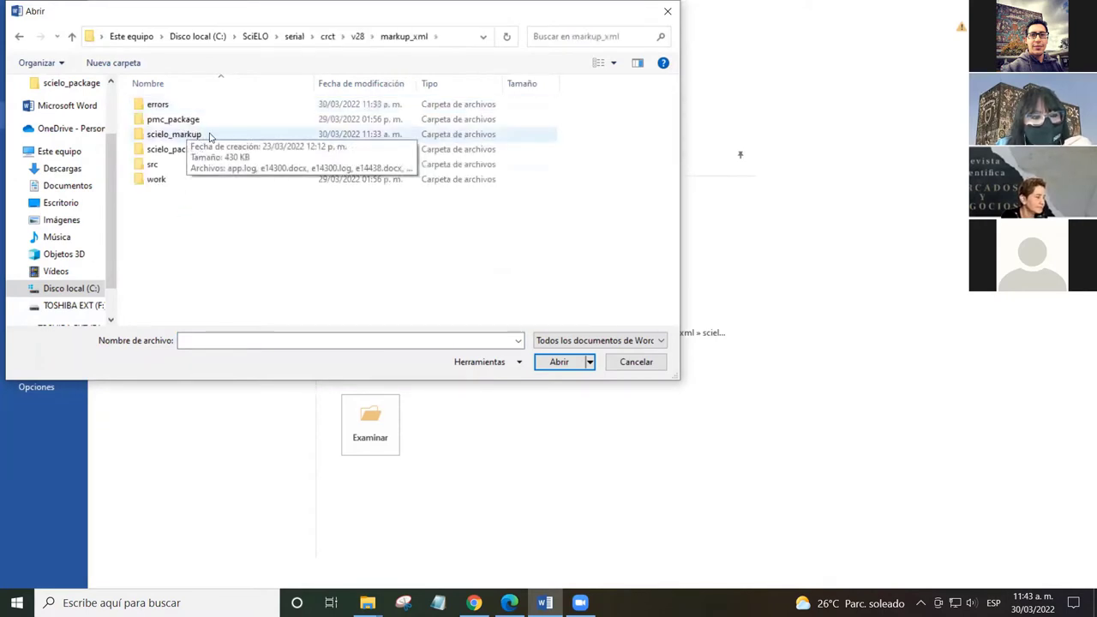
{"action": "double_click", "coordinate": [209, 137]}
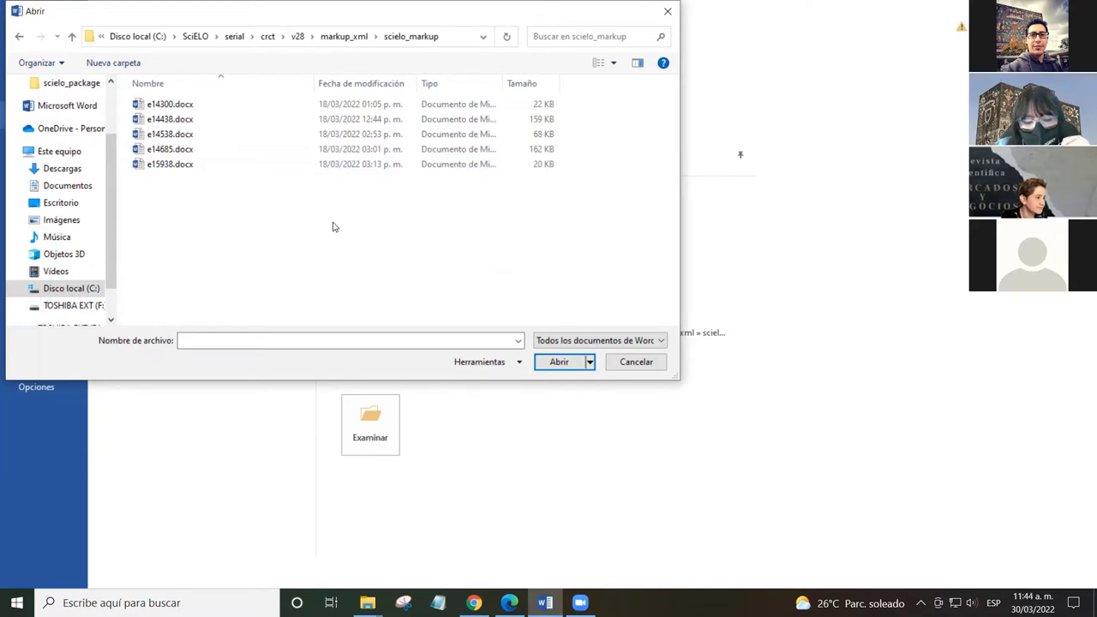
{"action": "double_click", "coordinate": [224, 122]}
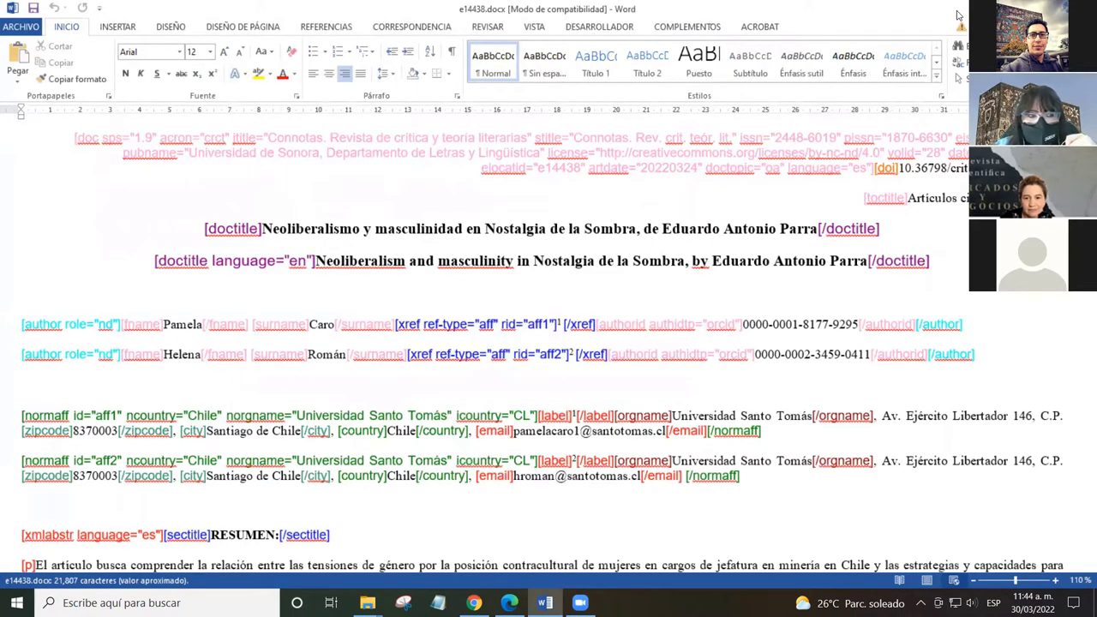
Step: Start the SciELO DTD markup session for e14438.docx and generate its XML file
{"action": "double_click", "coordinate": [957, 12]}
{"action": "left_click", "coordinate": [689, 81]}
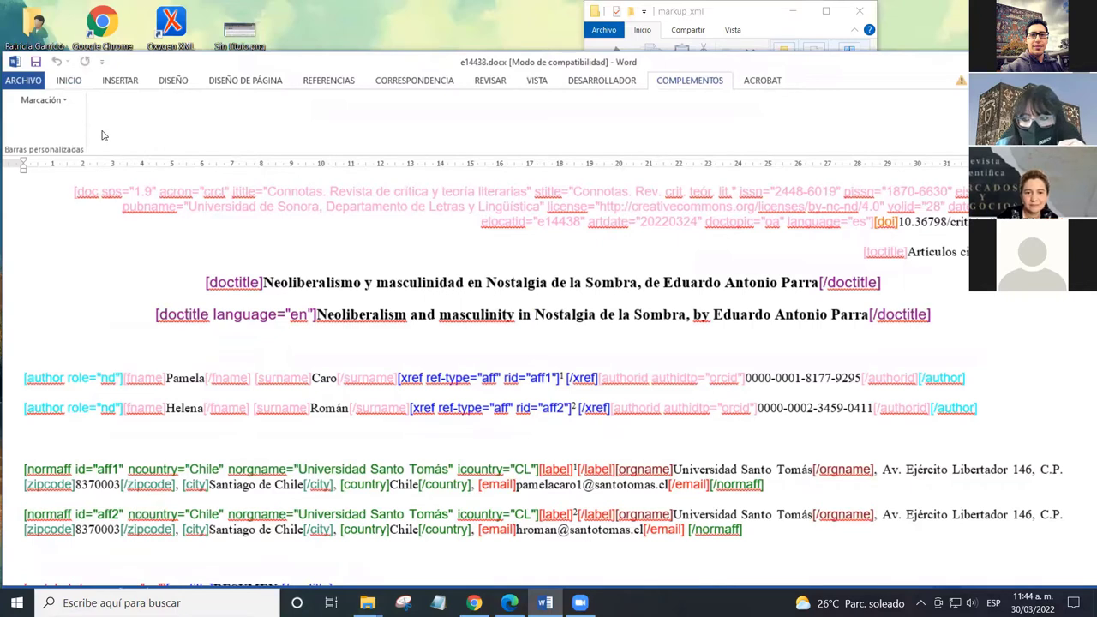
{"action": "left_click", "coordinate": [52, 109]}
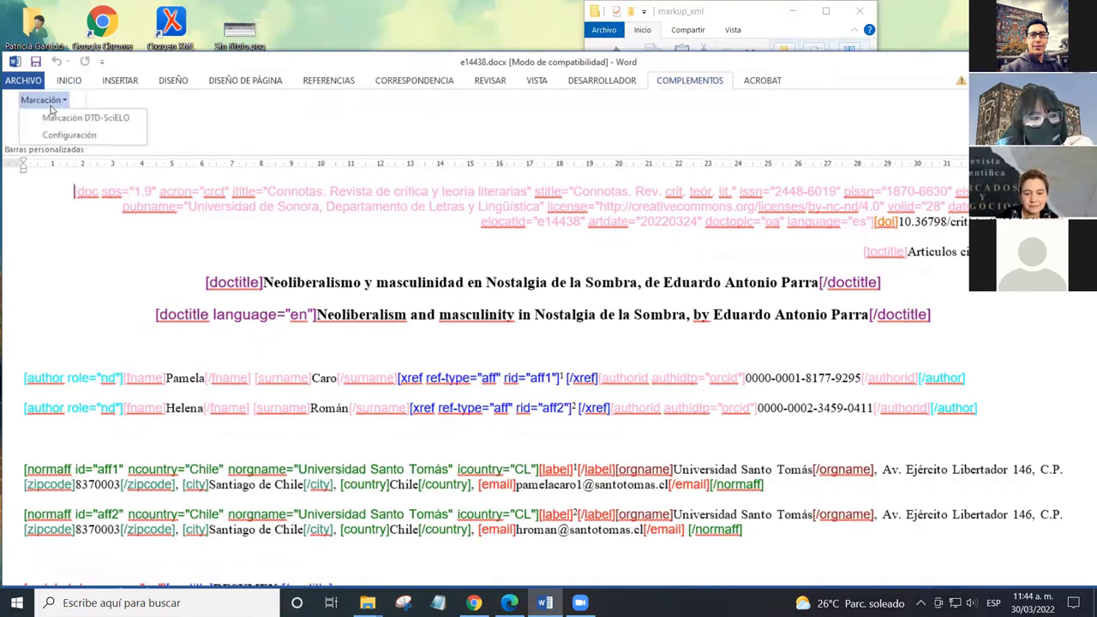
{"action": "left_click", "coordinate": [55, 123]}
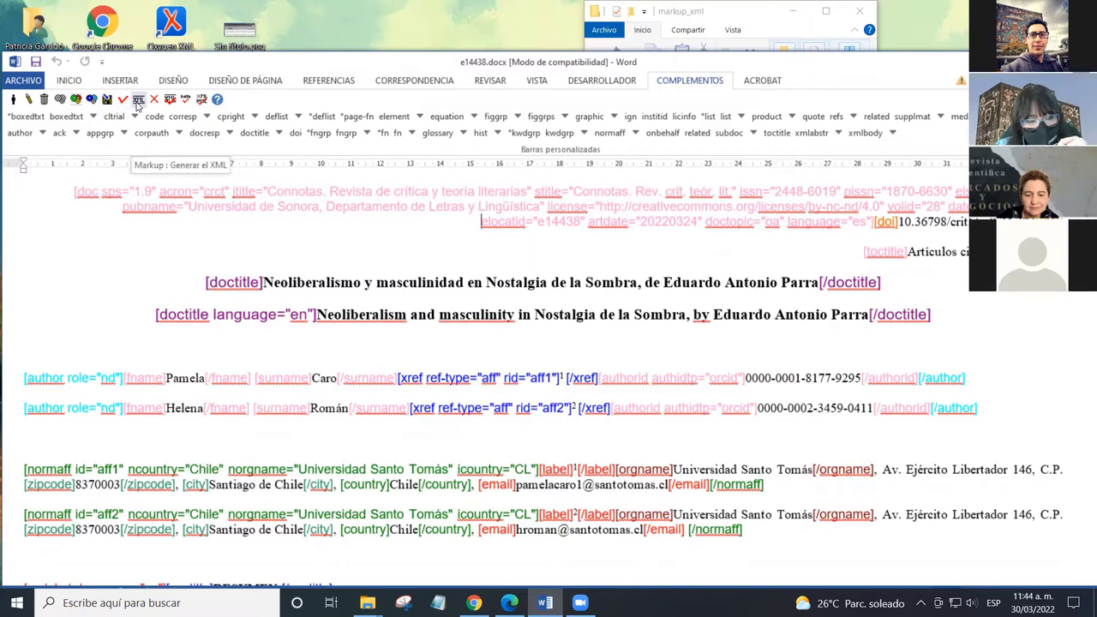
{"action": "left_click", "coordinate": [137, 100]}
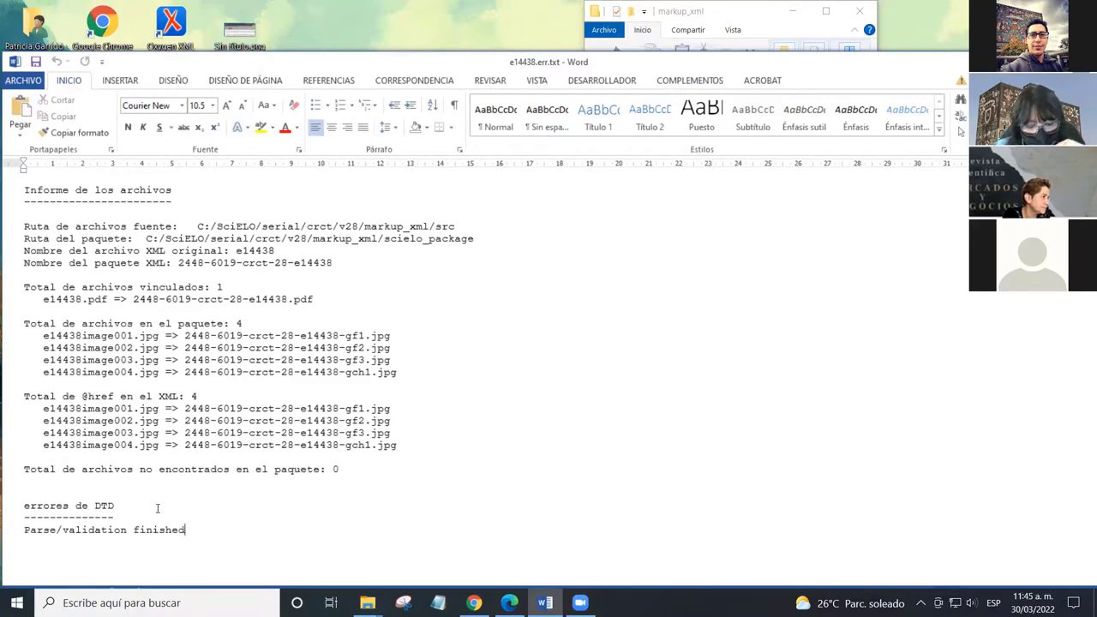
Step: Examine the file report e14438.err.txt, checking the package path, linked PDF, packaged images and DTD errors section
{"action": "left_click", "coordinate": [122, 558]}
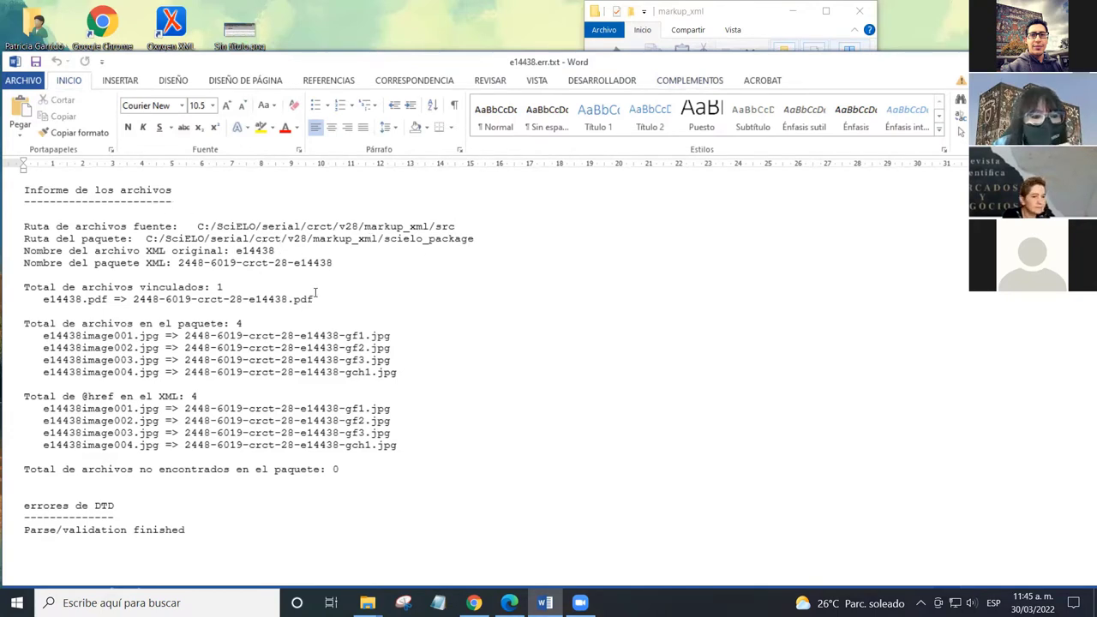
{"action": "left_click", "coordinate": [314, 296]}
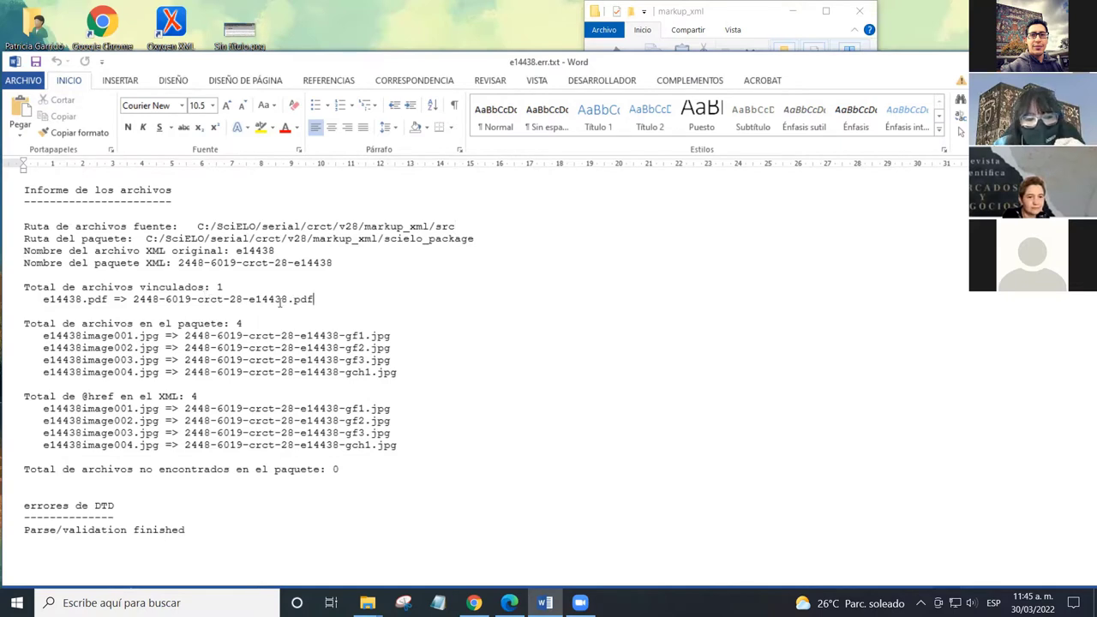
{"action": "left_click_drag", "start_coordinate": [249, 299], "coordinate": [333, 309]}
{"action": "left_click", "coordinate": [332, 303]}
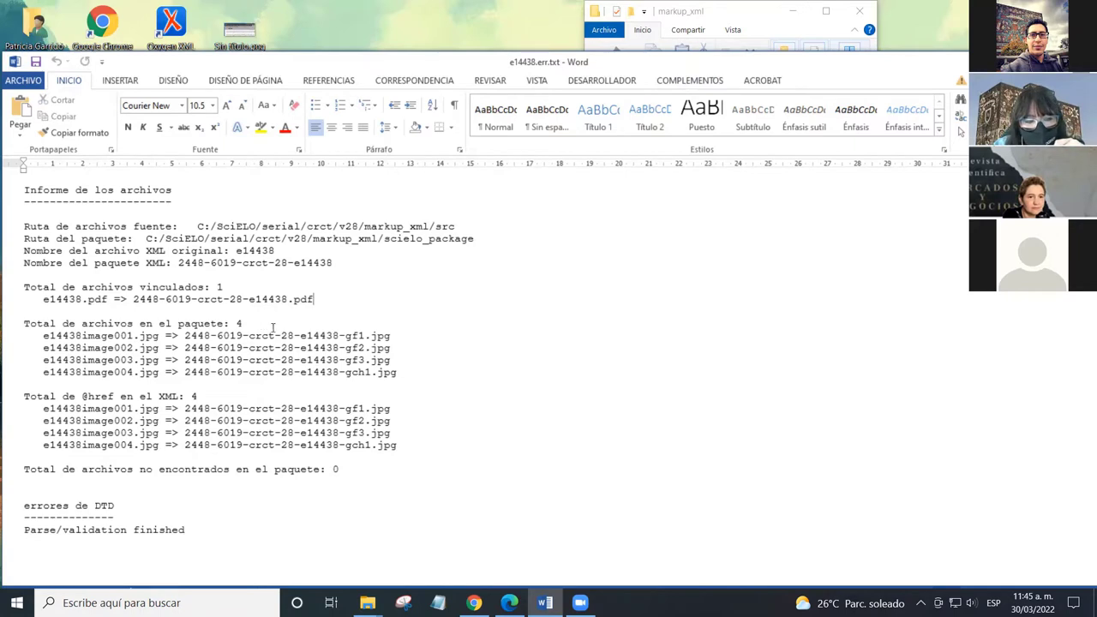
{"action": "left_click", "coordinate": [402, 372]}
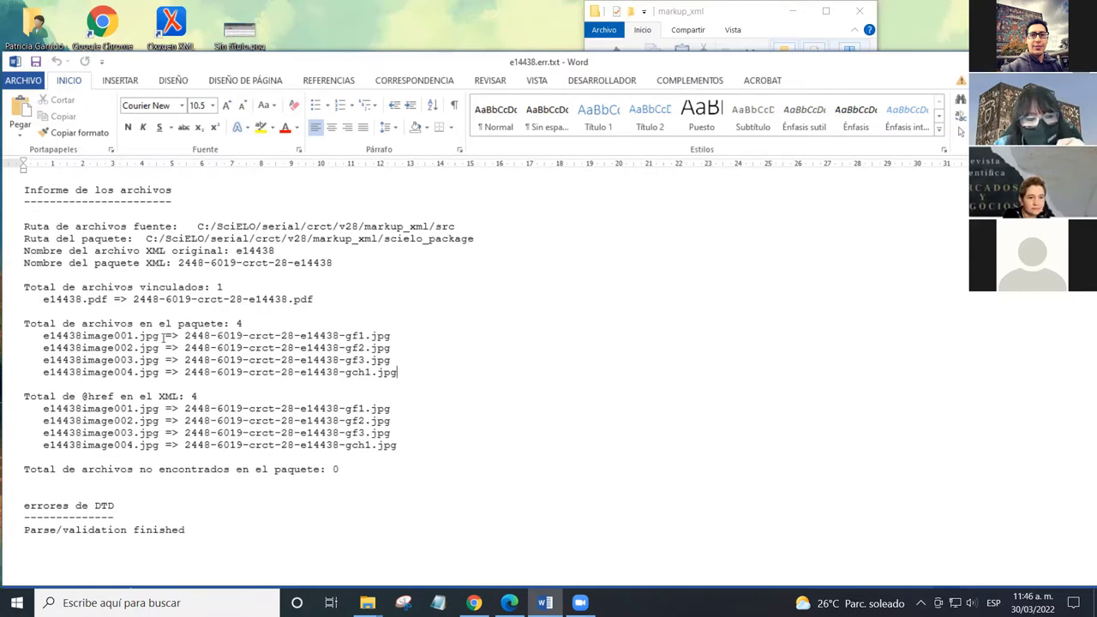
{"action": "left_click_drag", "start_coordinate": [380, 238], "coordinate": [482, 239]}
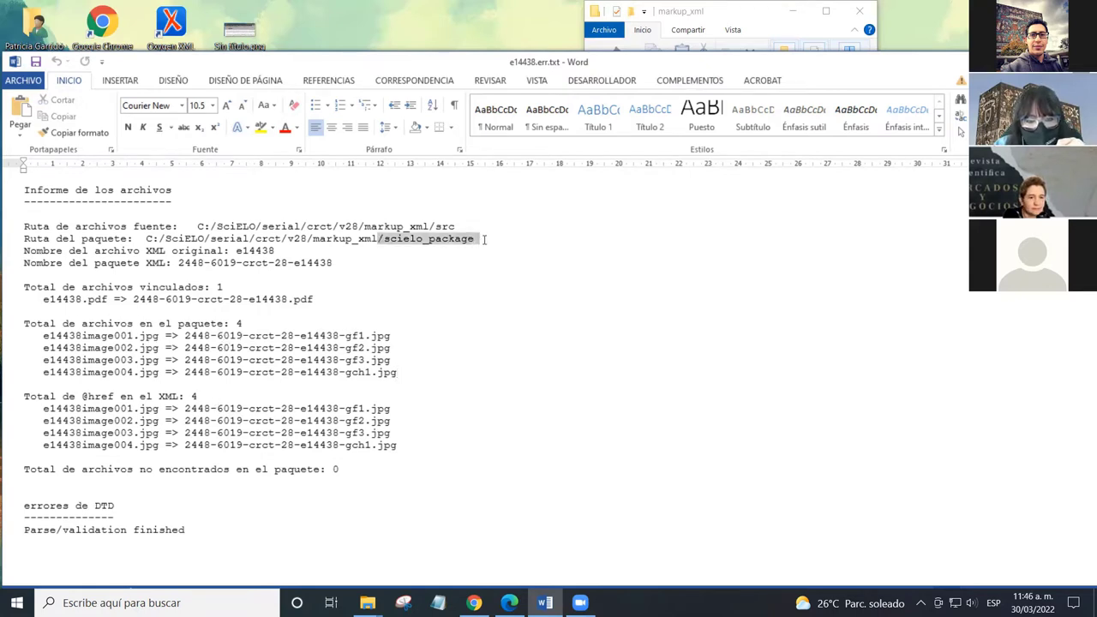
{"action": "left_click", "coordinate": [291, 290]}
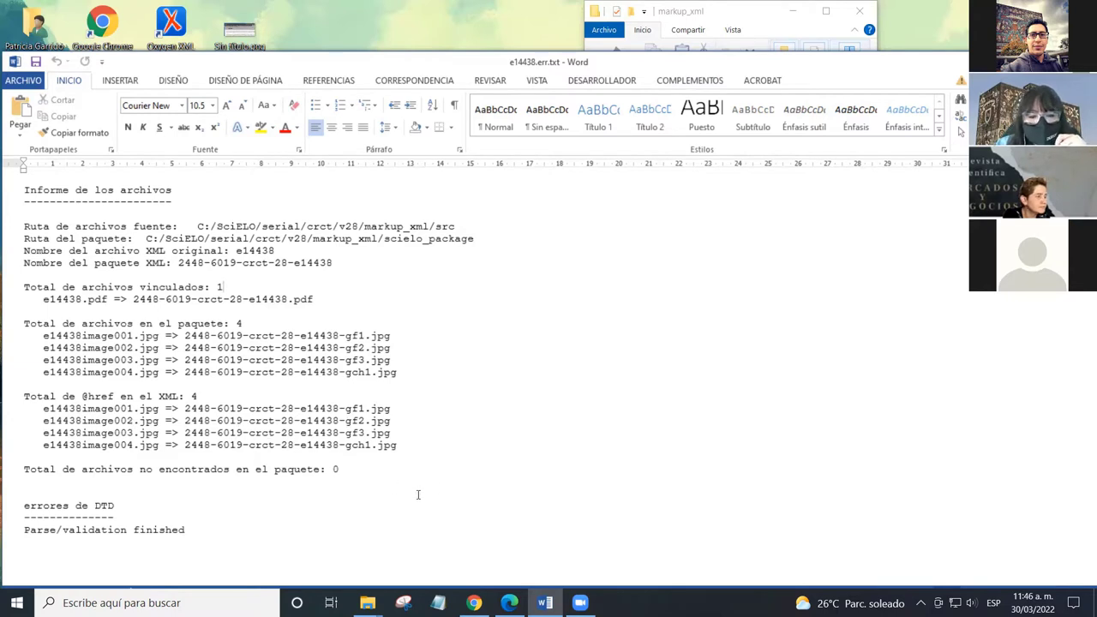
Step: Switch to the markup_xml window in File Explorer and widen it to show the full file details
{"action": "left_click", "coordinate": [367, 602]}
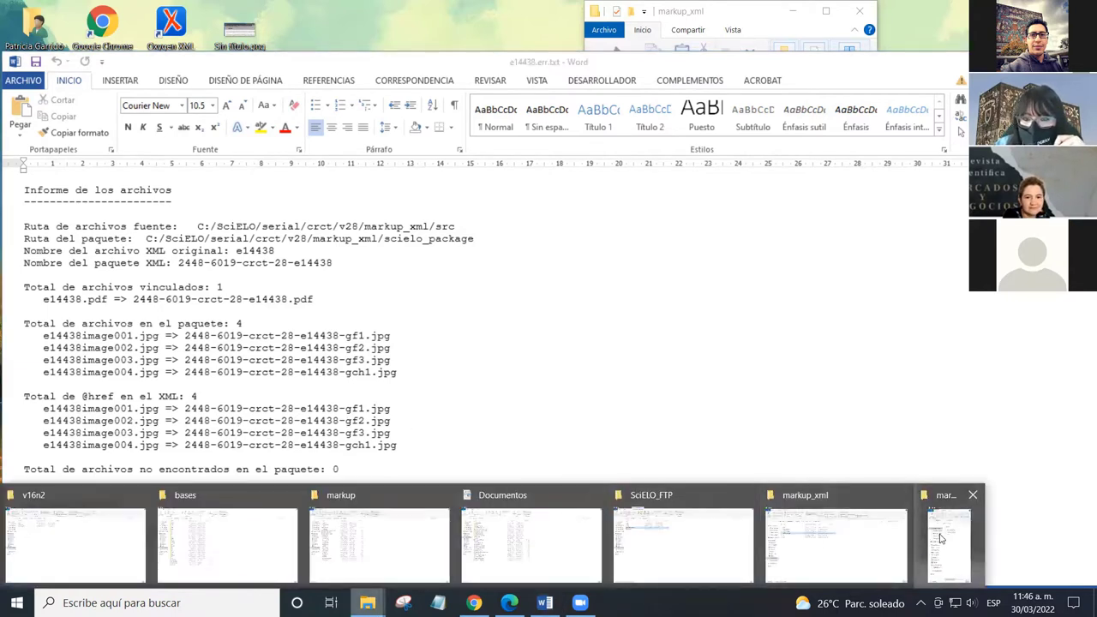
{"action": "left_click", "coordinate": [940, 538]}
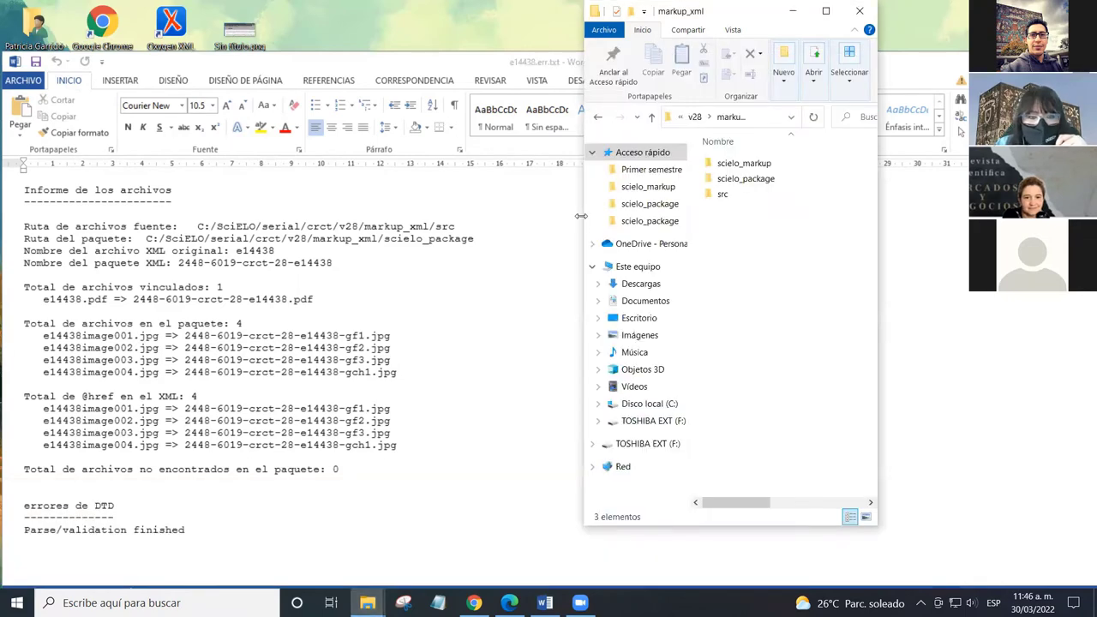
{"action": "left_click_drag", "start_coordinate": [580, 215], "coordinate": [184, 216]}
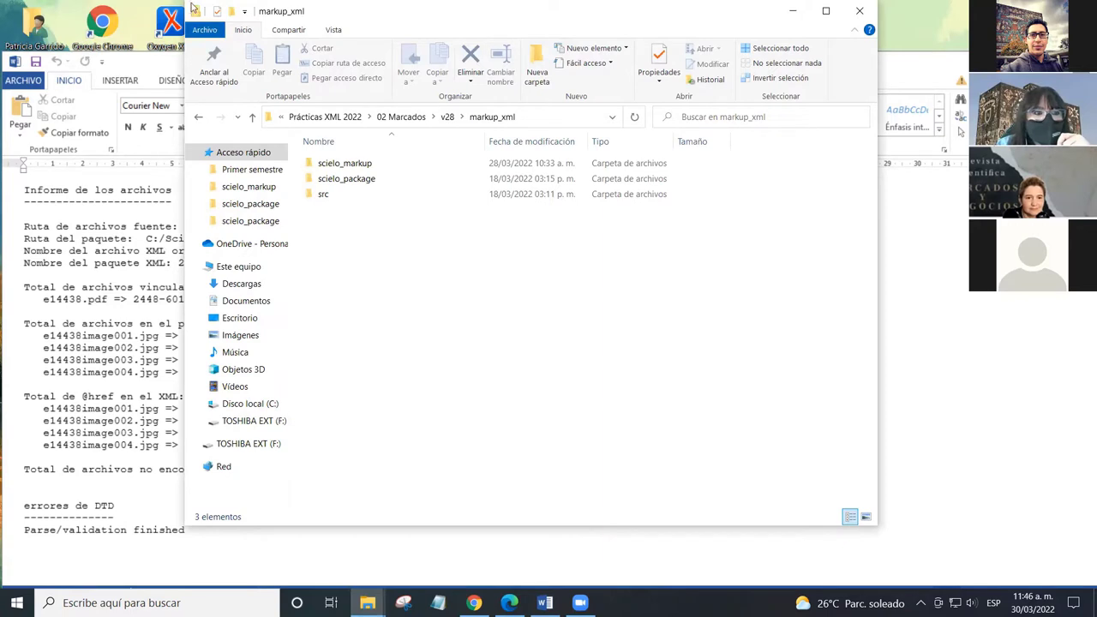
{"action": "left_click", "coordinate": [194, 10]}
{"action": "left_click", "coordinate": [479, 154]}
{"action": "left_click", "coordinate": [467, 193]}
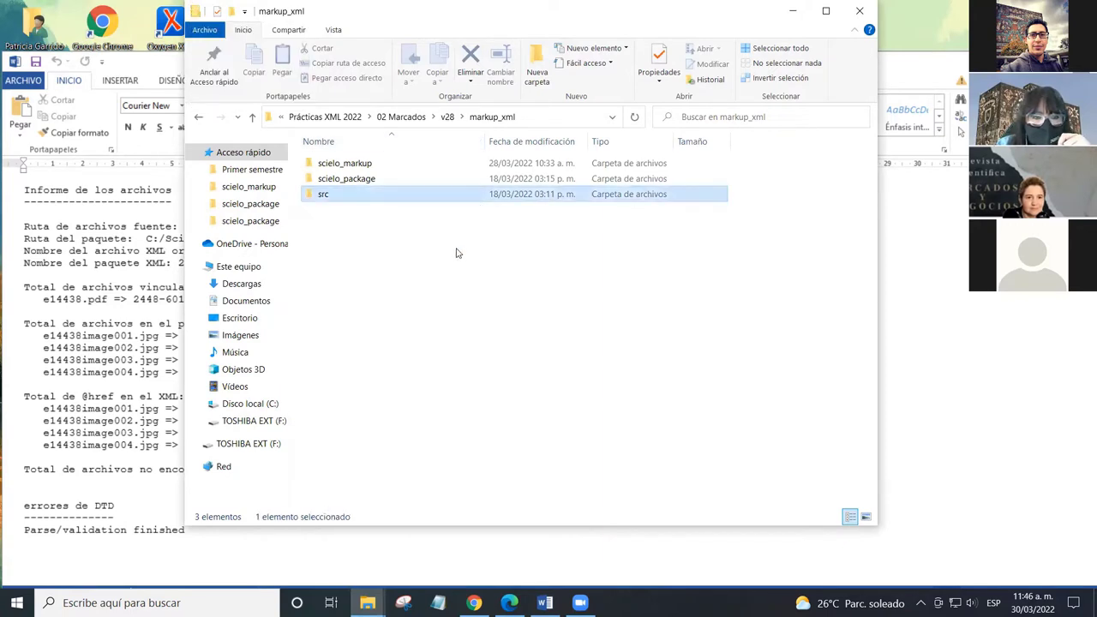
{"action": "left_click", "coordinate": [456, 253]}
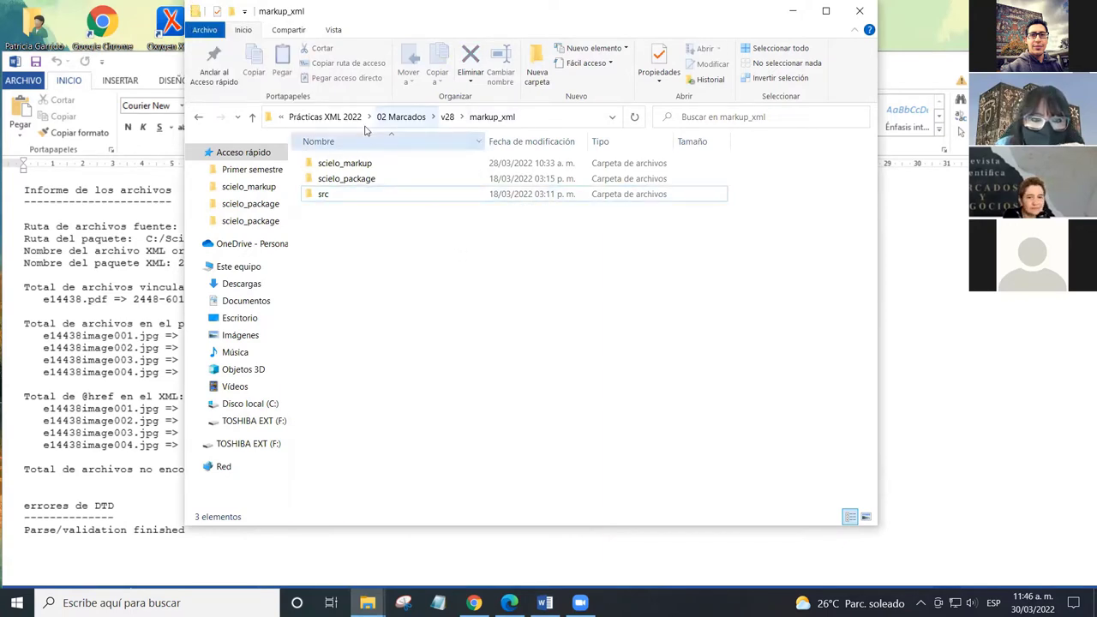
Step: Browse to the folder C:\SciELO\serial\crct\v28\markup_xml\scielo_package
{"action": "left_click", "coordinate": [261, 407]}
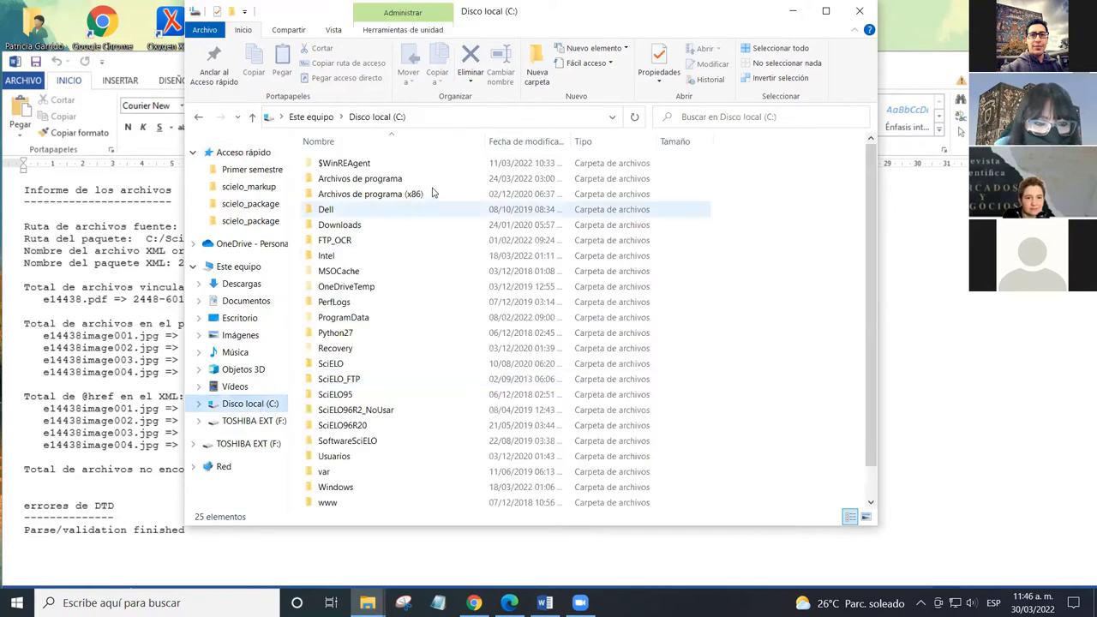
{"action": "double_click", "coordinate": [372, 364]}
{"action": "double_click", "coordinate": [351, 172]}
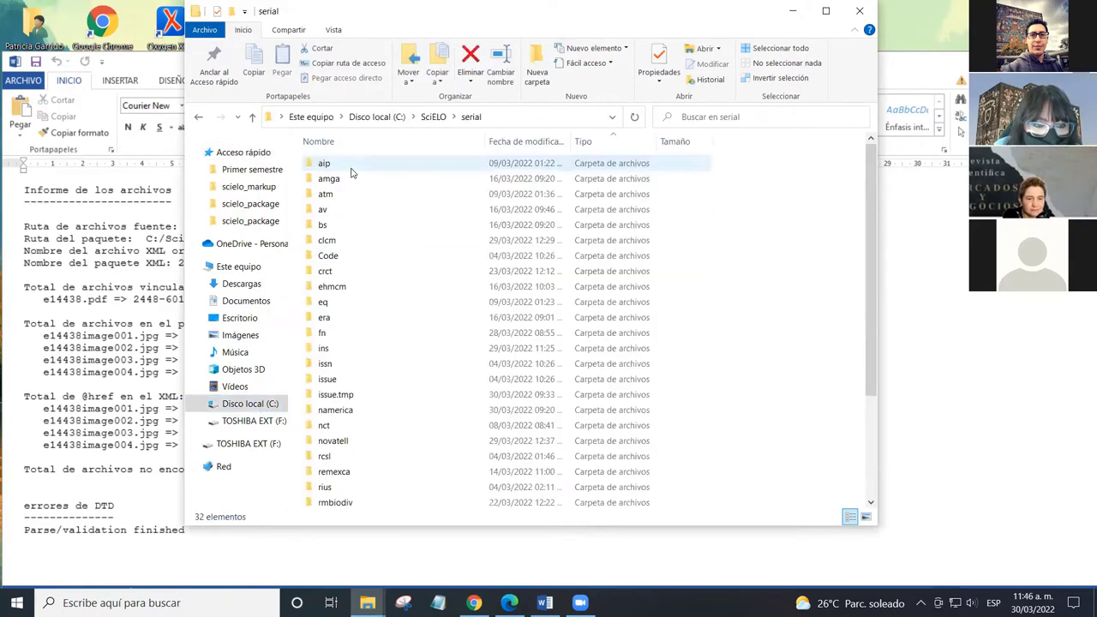
{"action": "double_click", "coordinate": [356, 273]}
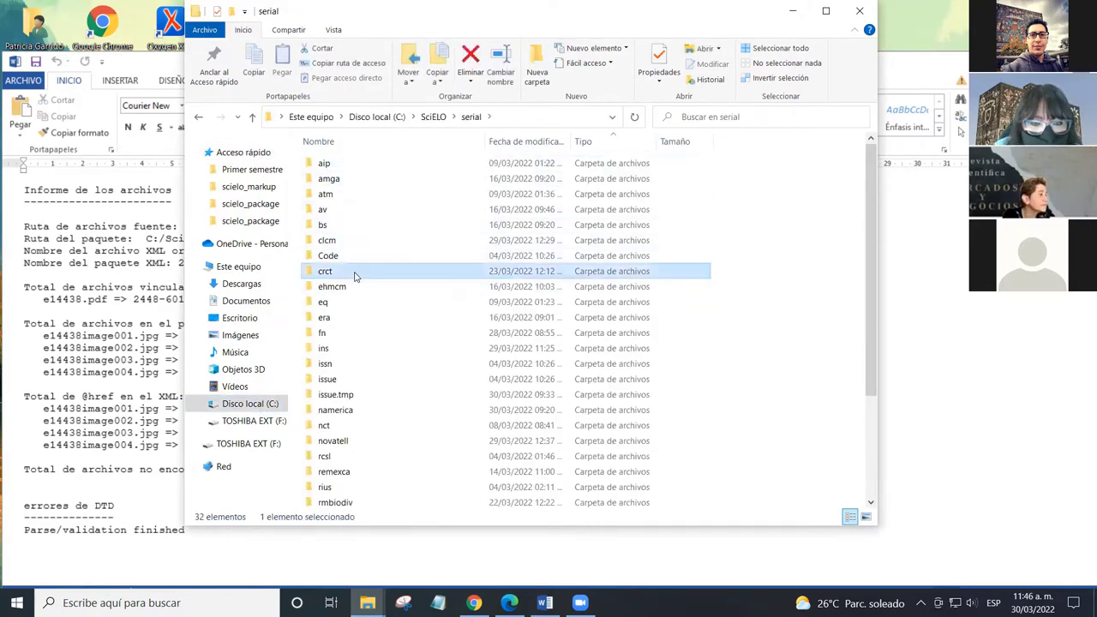
{"action": "double_click", "coordinate": [363, 165]}
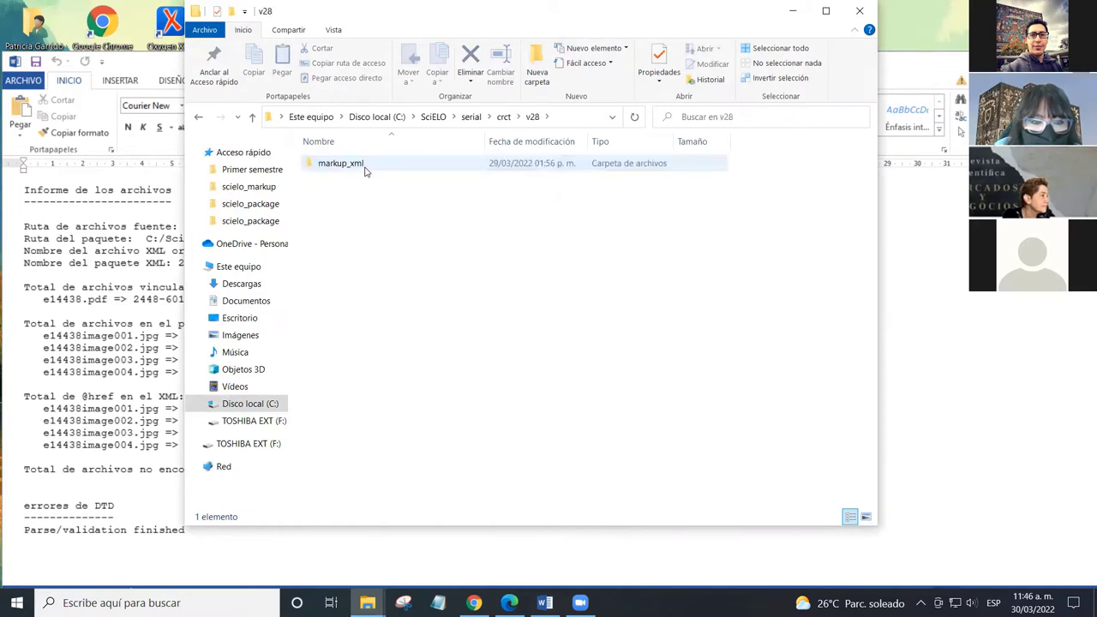
{"action": "double_click", "coordinate": [362, 165]}
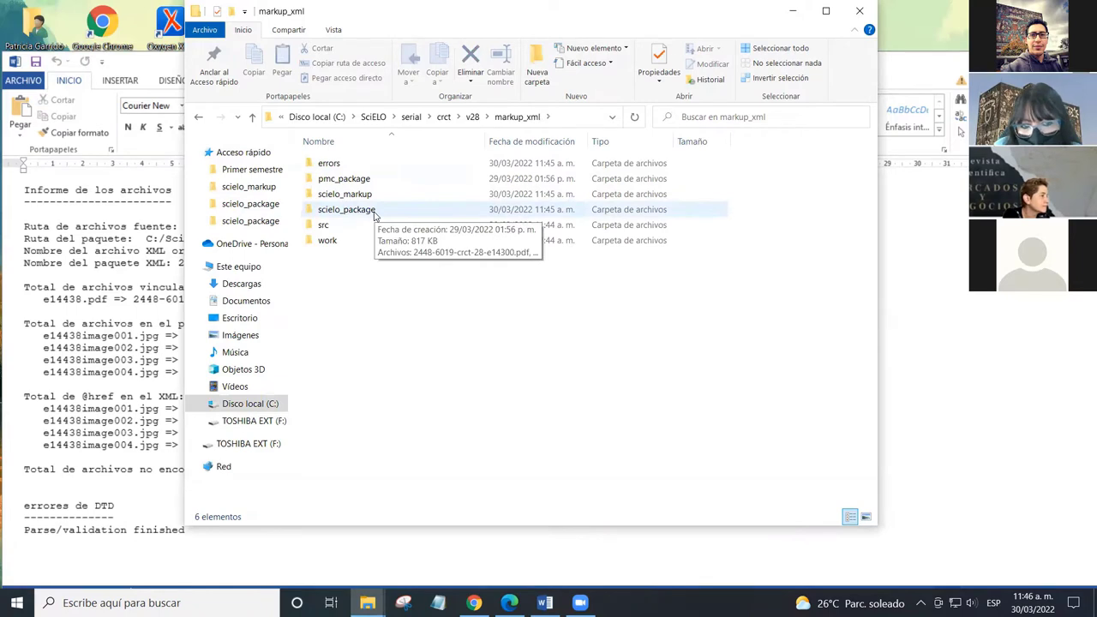
{"action": "double_click", "coordinate": [373, 212]}
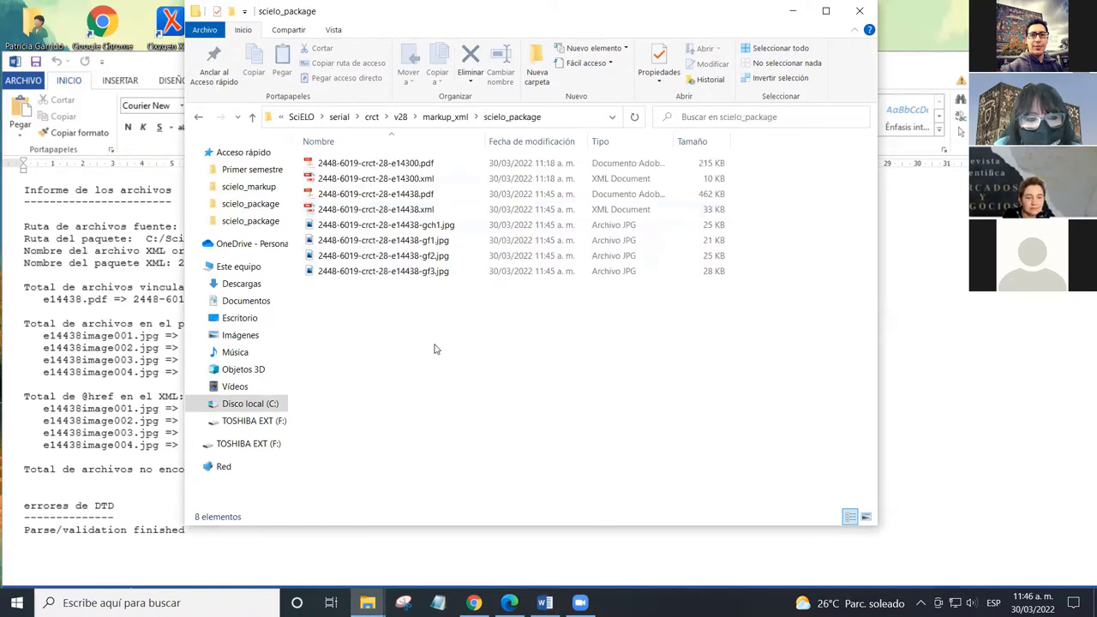
Step: Review the generated PDF, XML and JPG files of article e14438 in the scielo_package folder
{"action": "left_click", "coordinate": [470, 212]}
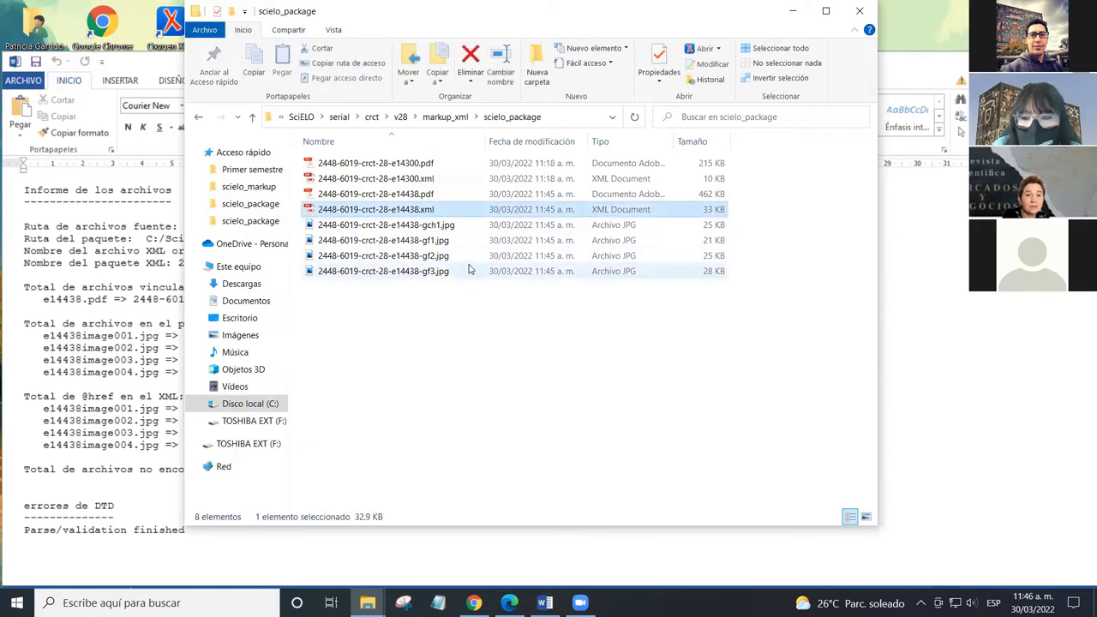
{"action": "key", "text": "Down"}
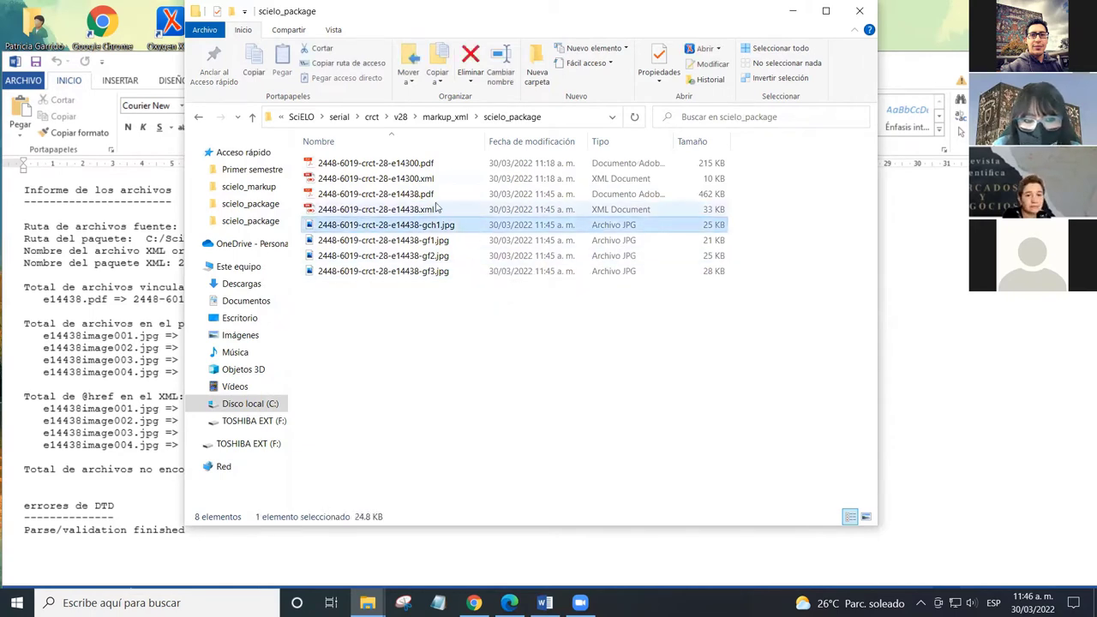
{"action": "left_click", "coordinate": [445, 199]}
{"action": "left_click", "coordinate": [450, 213]}
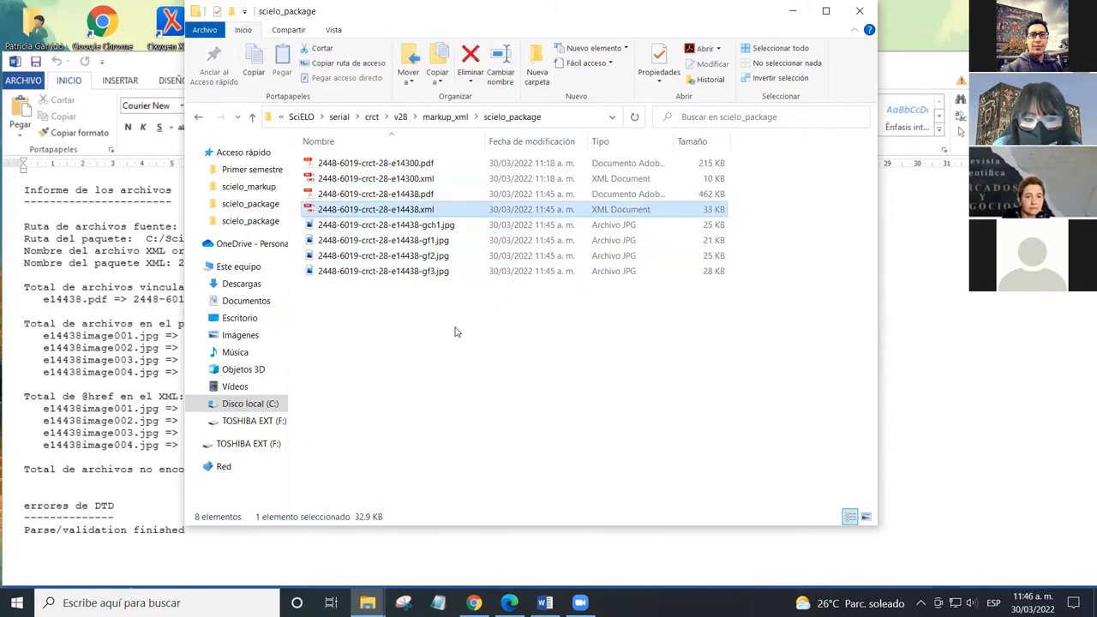
{"action": "left_click", "coordinate": [451, 245]}
{"action": "left_click", "coordinate": [451, 224]}
{"action": "left_click", "coordinate": [456, 309]}
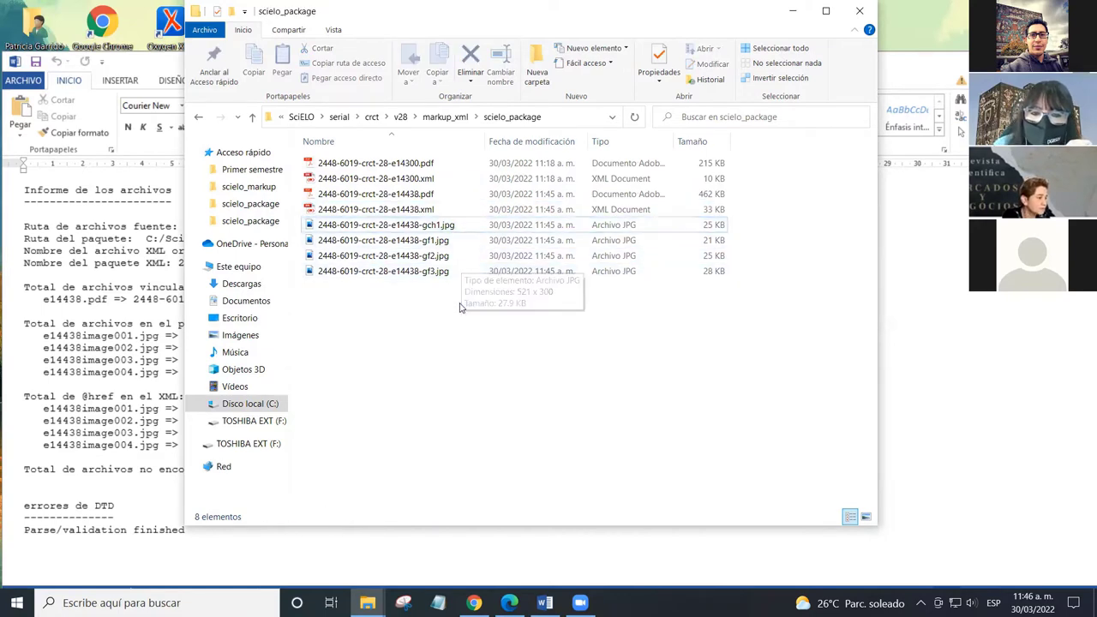
Step: Return to the e14438.err.txt report in Word and open the Packtools Style Checker report e14438.rep.html for the article
{"action": "left_click", "coordinate": [891, 75]}
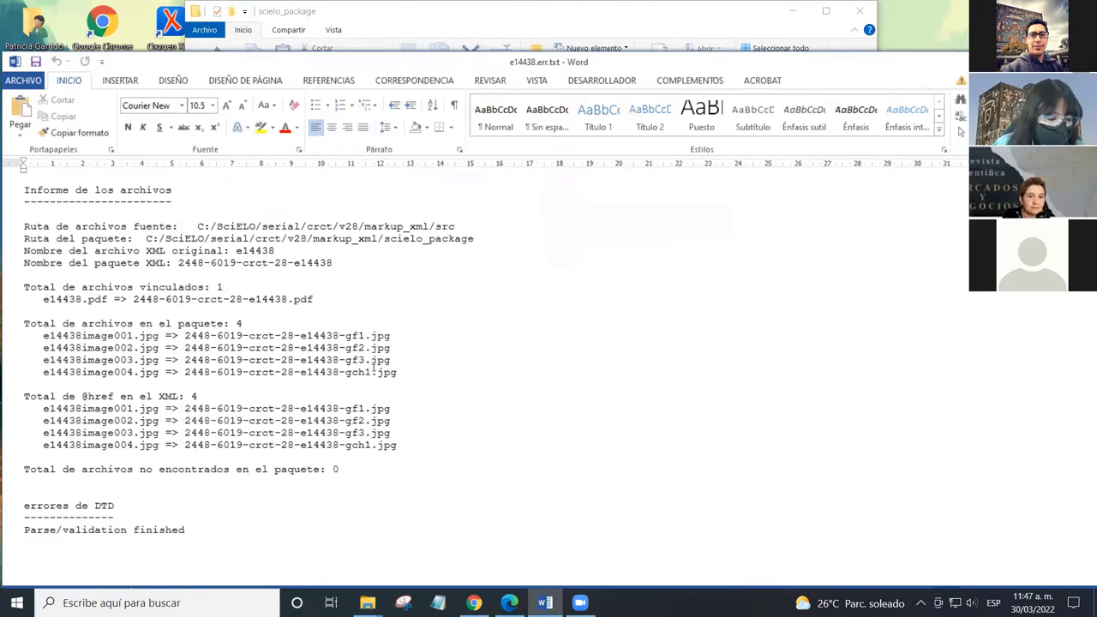
{"action": "left_click", "coordinate": [692, 81]}
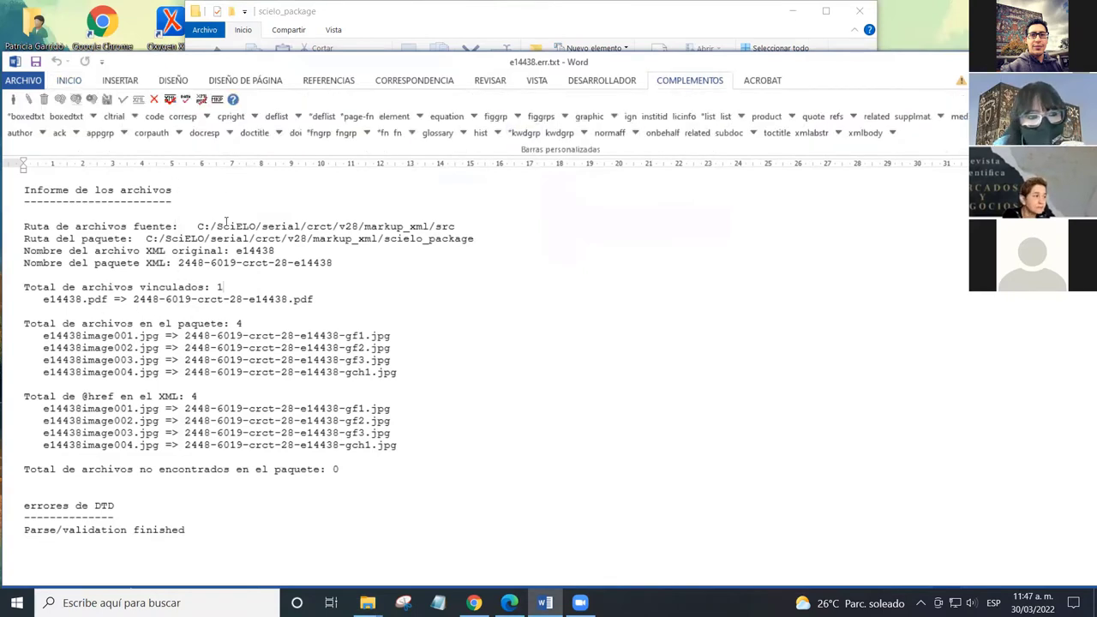
{"action": "left_click", "coordinate": [170, 100]}
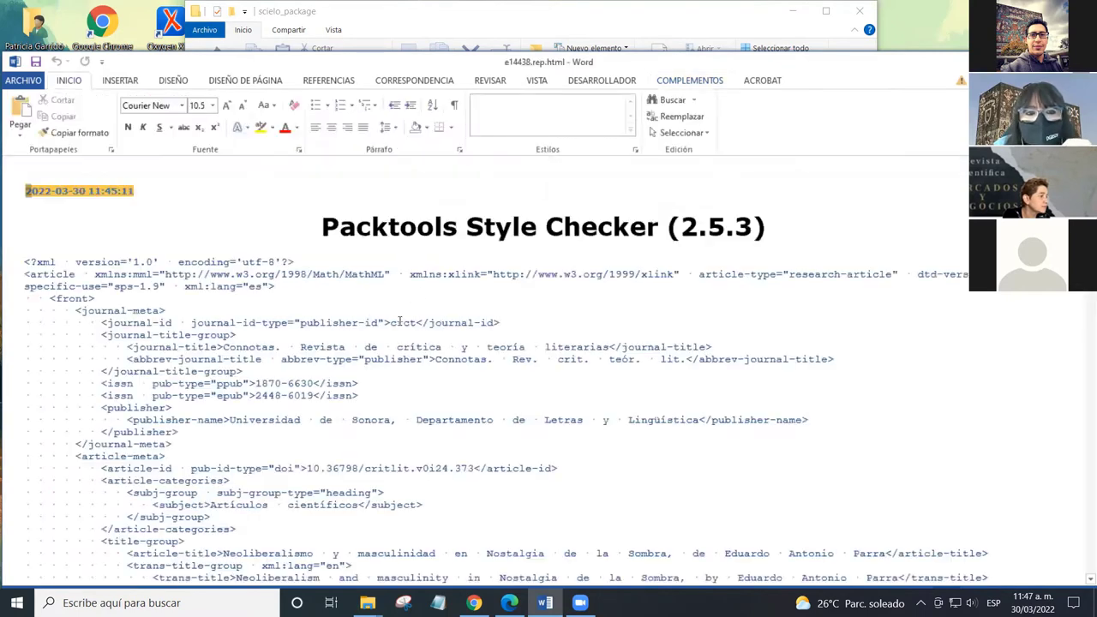
{"action": "left_click", "coordinate": [329, 261]}
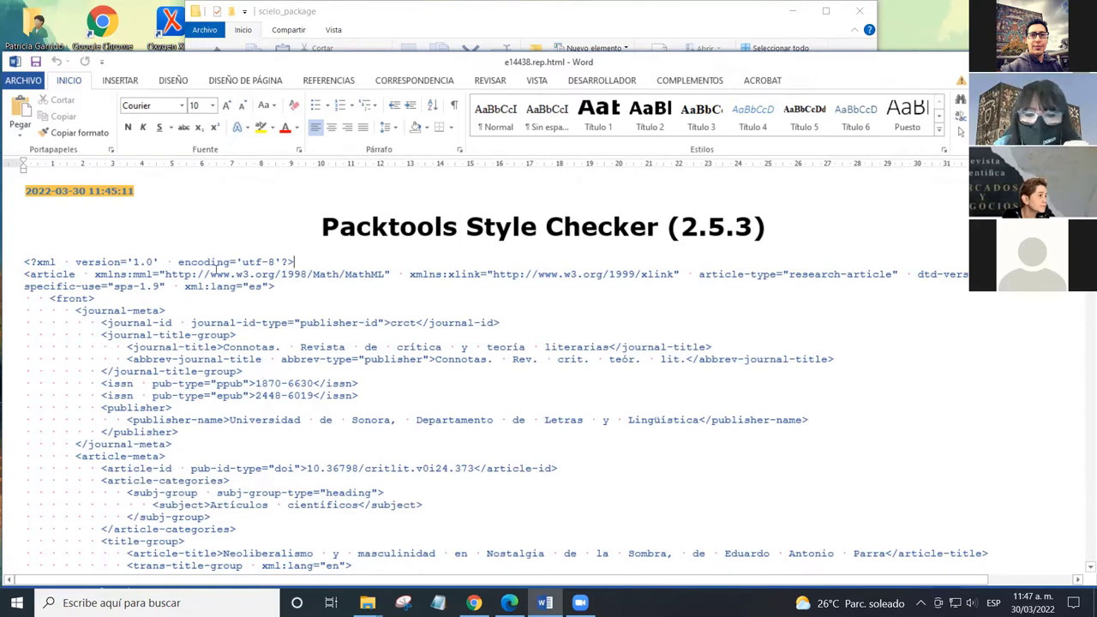
Step: Examine the journal metadata, article titles, author, affiliation and date tags in the front section of the style report
{"action": "scroll", "coordinate": [255, 296], "scroll_direction": "down", "scroll_amount": 8}
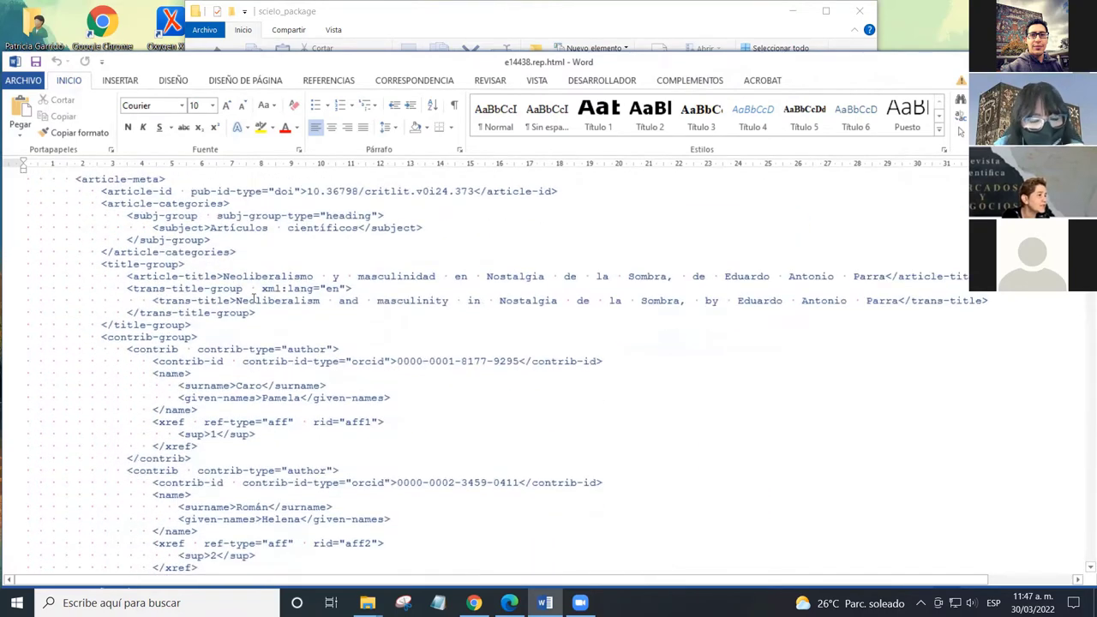
{"action": "scroll", "coordinate": [255, 298], "scroll_direction": "down", "scroll_amount": 2}
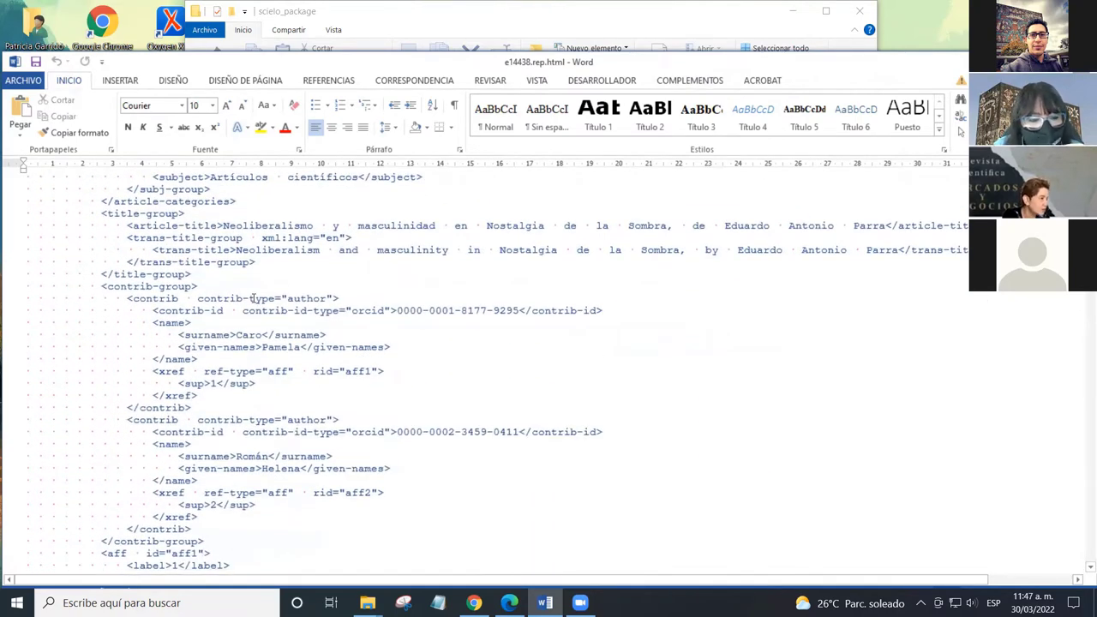
{"action": "scroll", "coordinate": [255, 297], "scroll_direction": "up", "scroll_amount": 10}
{"action": "scroll", "coordinate": [457, 260], "scroll_direction": "down", "scroll_amount": 4}
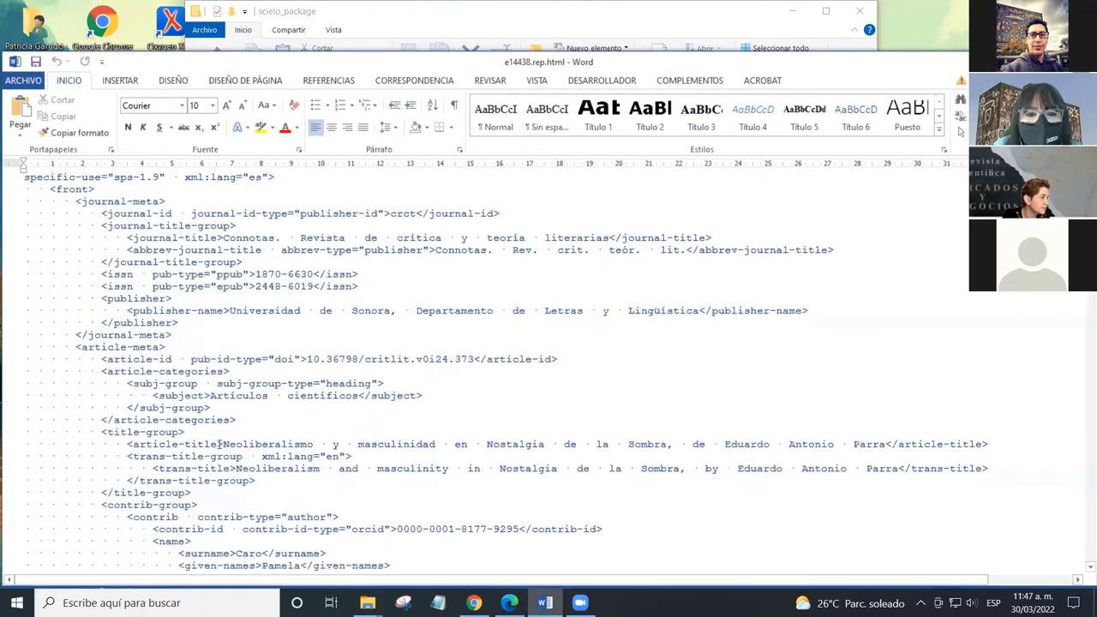
{"action": "scroll", "coordinate": [227, 370], "scroll_direction": "down", "scroll_amount": 15}
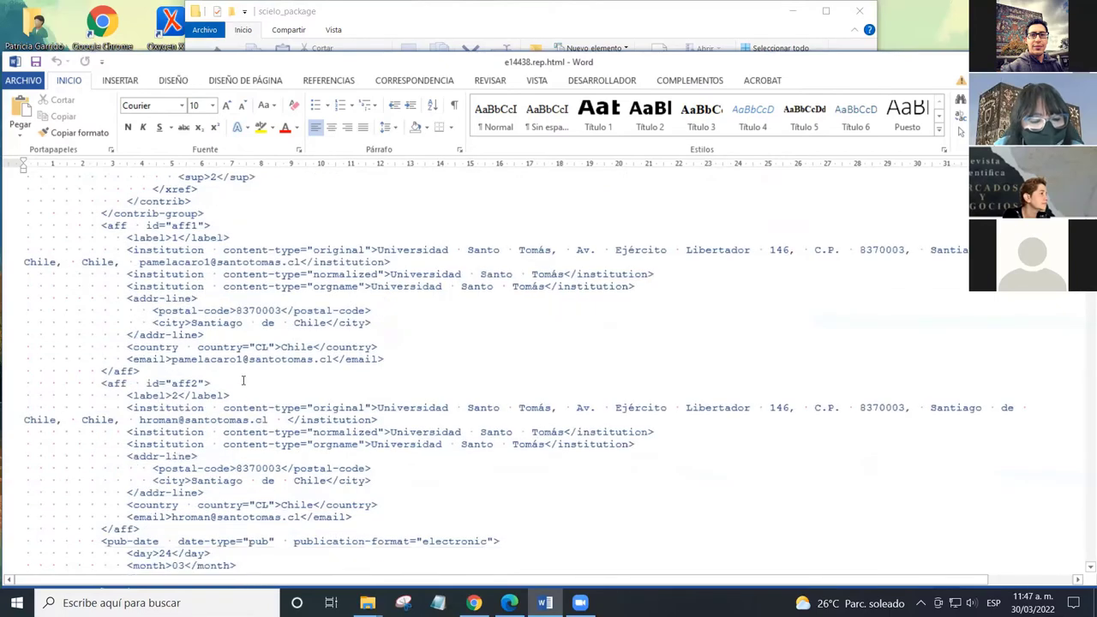
{"action": "scroll", "coordinate": [241, 383], "scroll_direction": "down", "scroll_amount": 3}
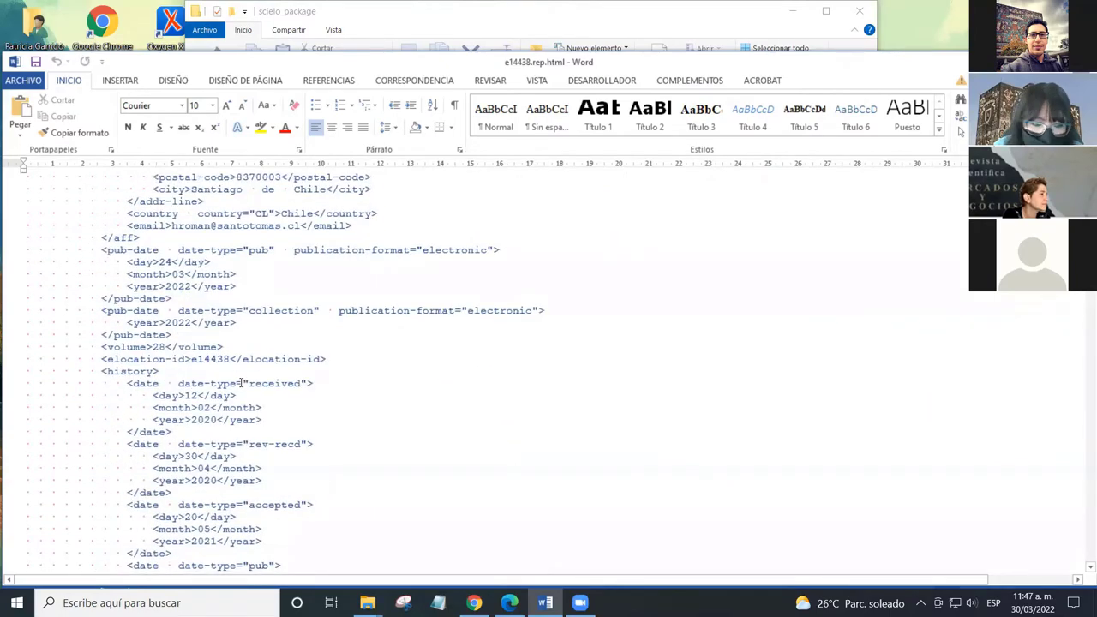
{"action": "scroll", "coordinate": [241, 383], "scroll_direction": "down", "scroll_amount": 9}
{"action": "scroll", "coordinate": [248, 386], "scroll_direction": "up", "scroll_amount": 20}
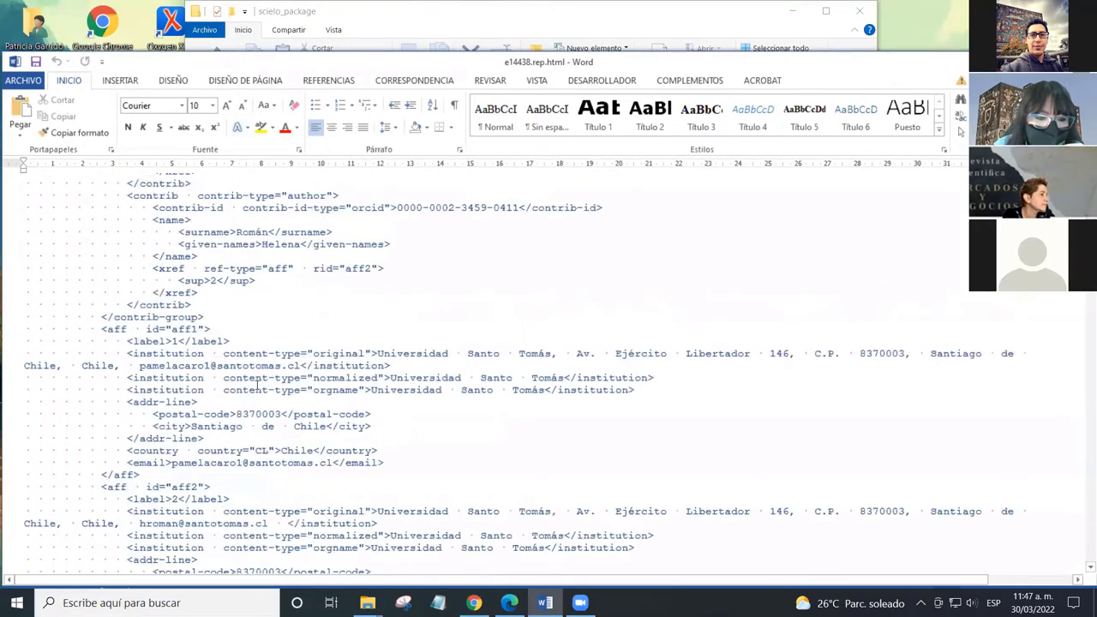
{"action": "scroll", "coordinate": [257, 386], "scroll_direction": "up", "scroll_amount": 12}
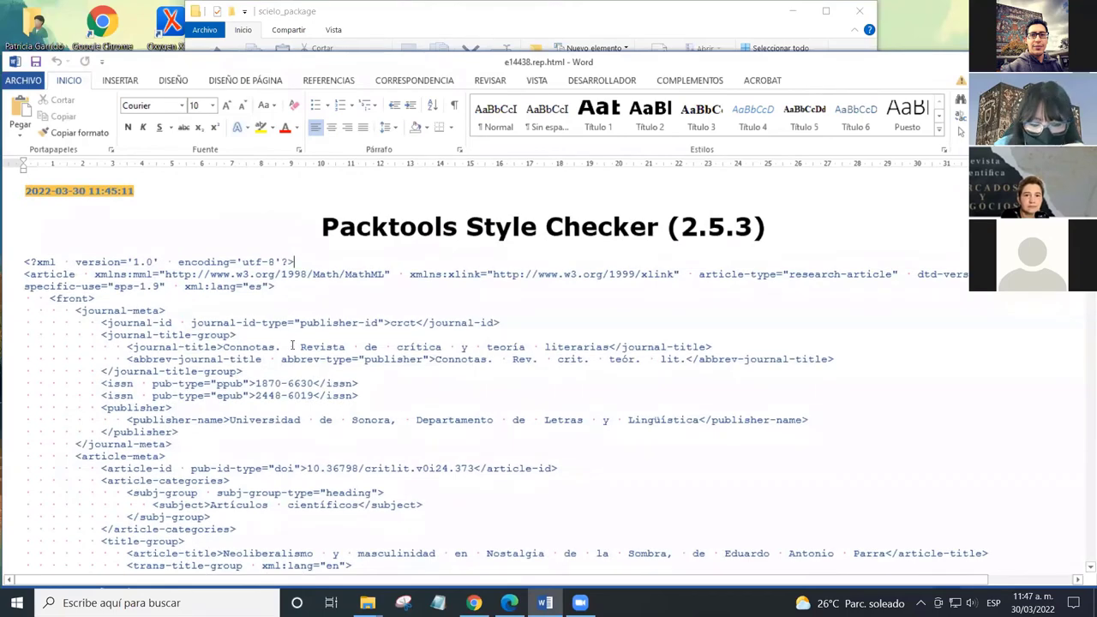
Step: Review the article-meta tags from the title group through the license, Spanish and English abstracts, and keyword groups
{"action": "scroll", "coordinate": [292, 346], "scroll_direction": "down", "scroll_amount": 7}
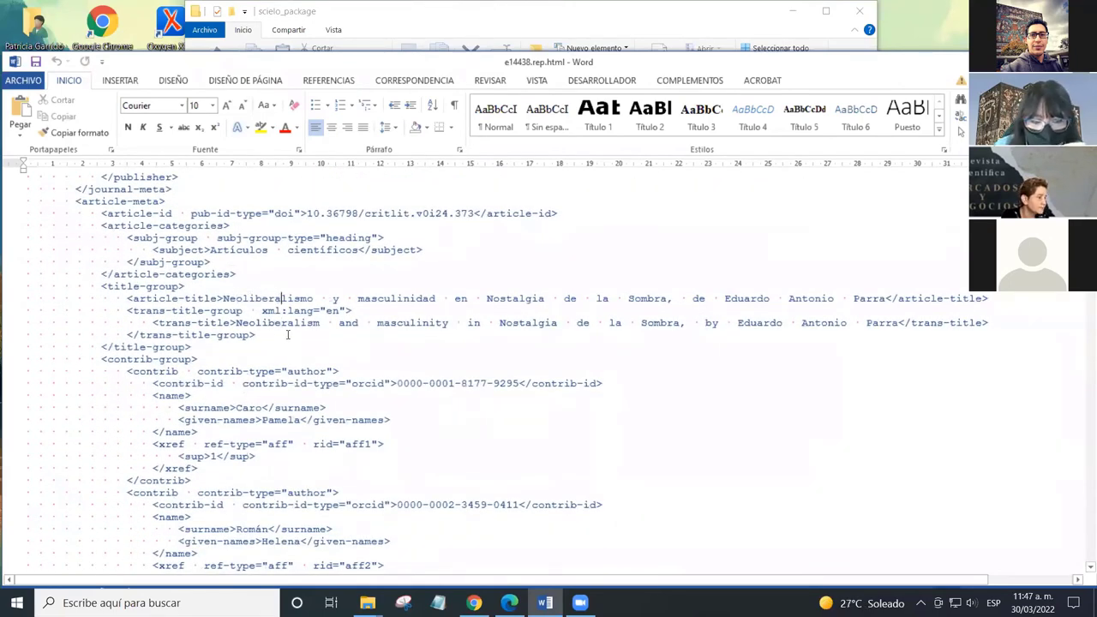
{"action": "scroll", "coordinate": [257, 322], "scroll_direction": "down", "scroll_amount": 18}
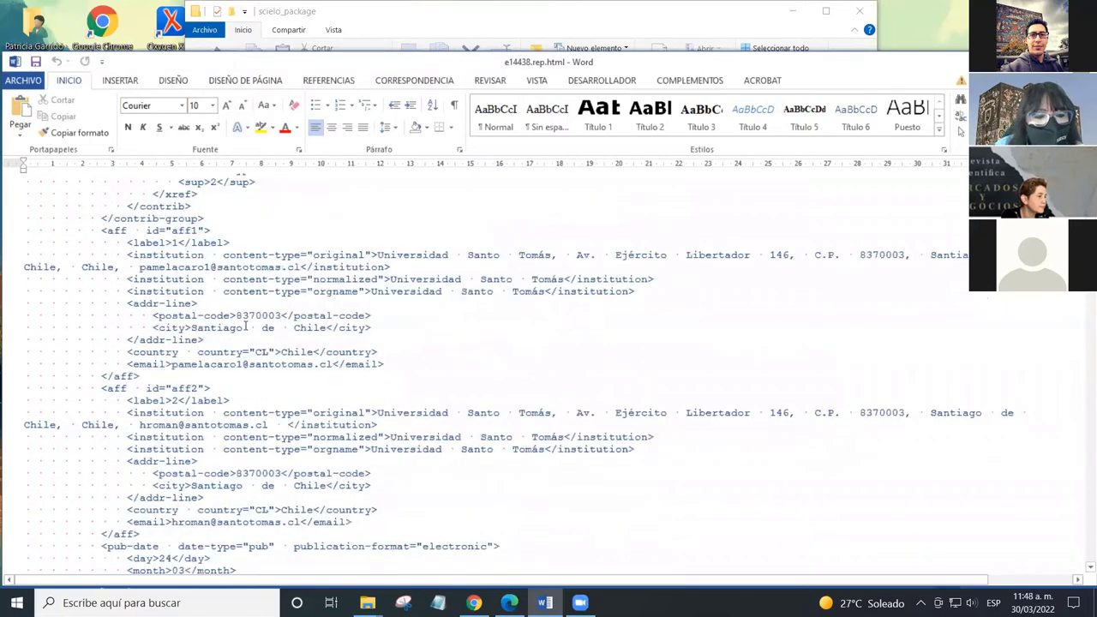
{"action": "scroll", "coordinate": [243, 335], "scroll_direction": "down", "scroll_amount": 12}
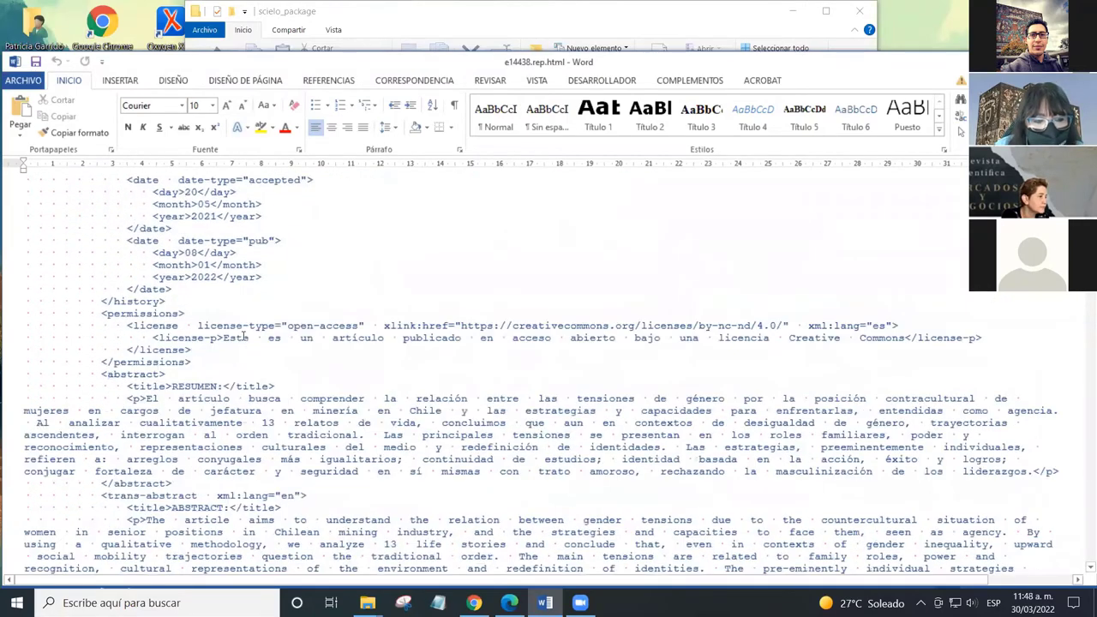
{"action": "scroll", "coordinate": [227, 313], "scroll_direction": "down", "scroll_amount": 5}
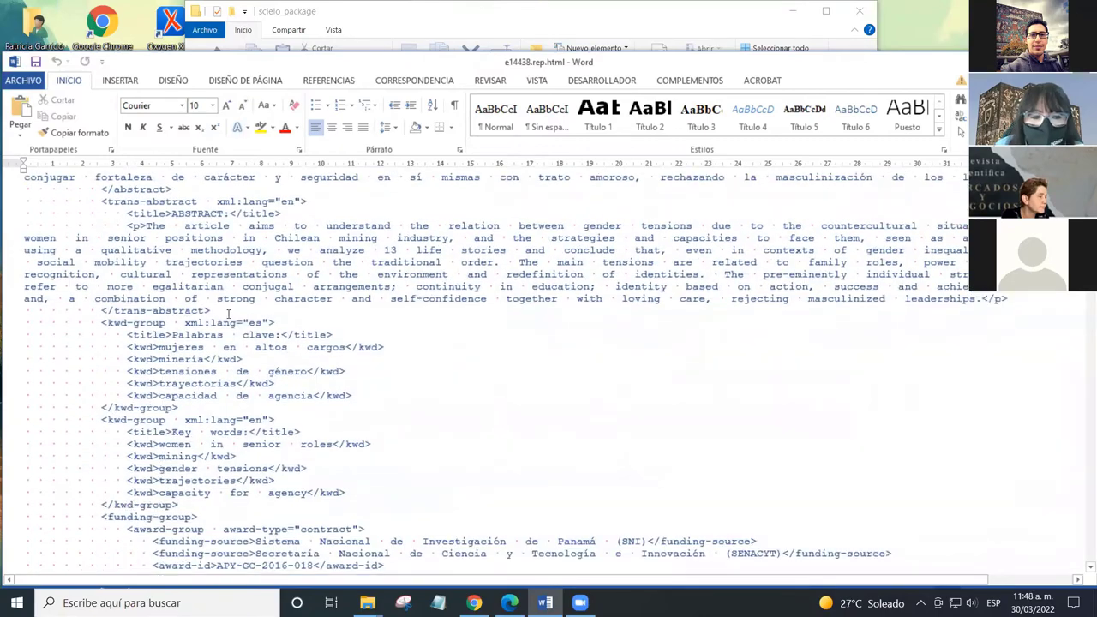
{"action": "scroll", "coordinate": [257, 291], "scroll_direction": "up", "scroll_amount": 5}
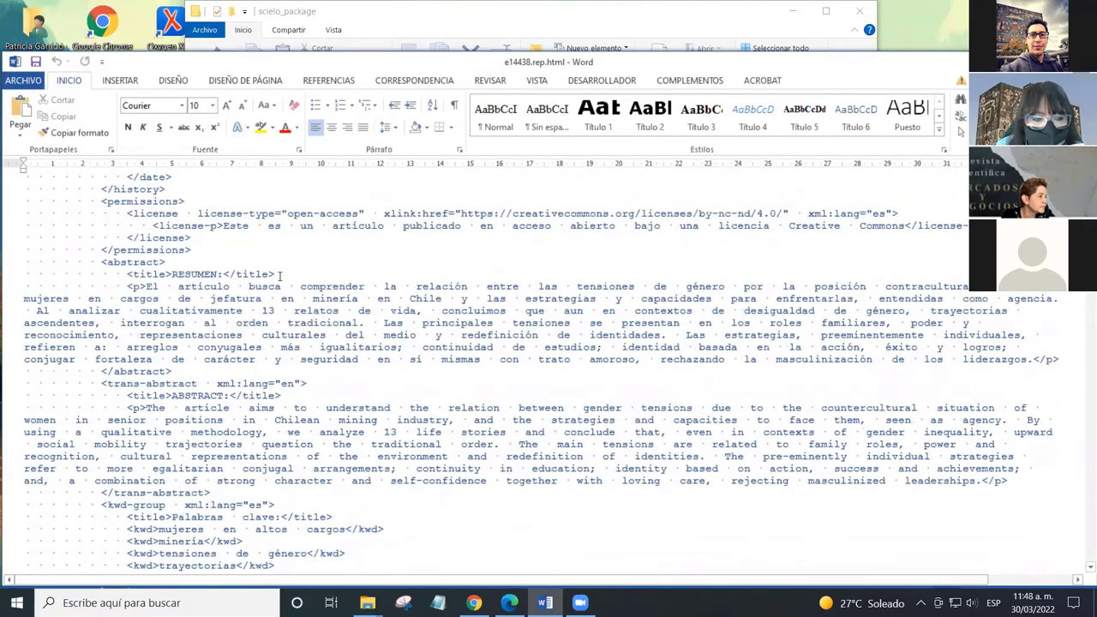
{"action": "scroll", "coordinate": [267, 335], "scroll_direction": "down", "scroll_amount": 8}
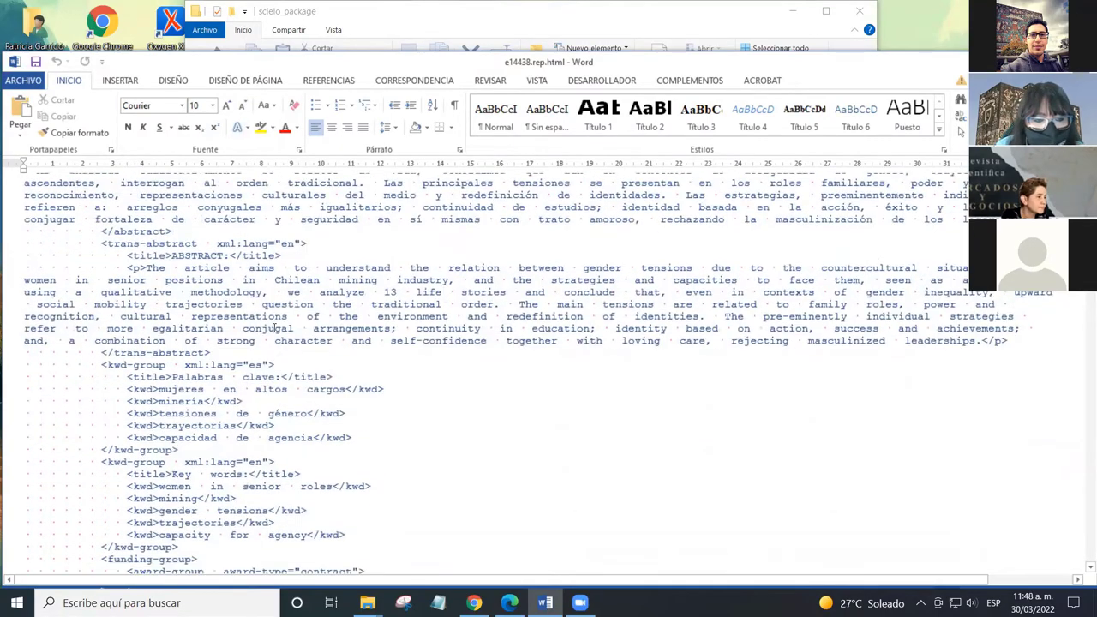
Step: Review the body markup from the intro section through the ordered list and the Ejes estructurales del MEDIT section
{"action": "scroll", "coordinate": [288, 257], "scroll_direction": "down", "scroll_amount": 10}
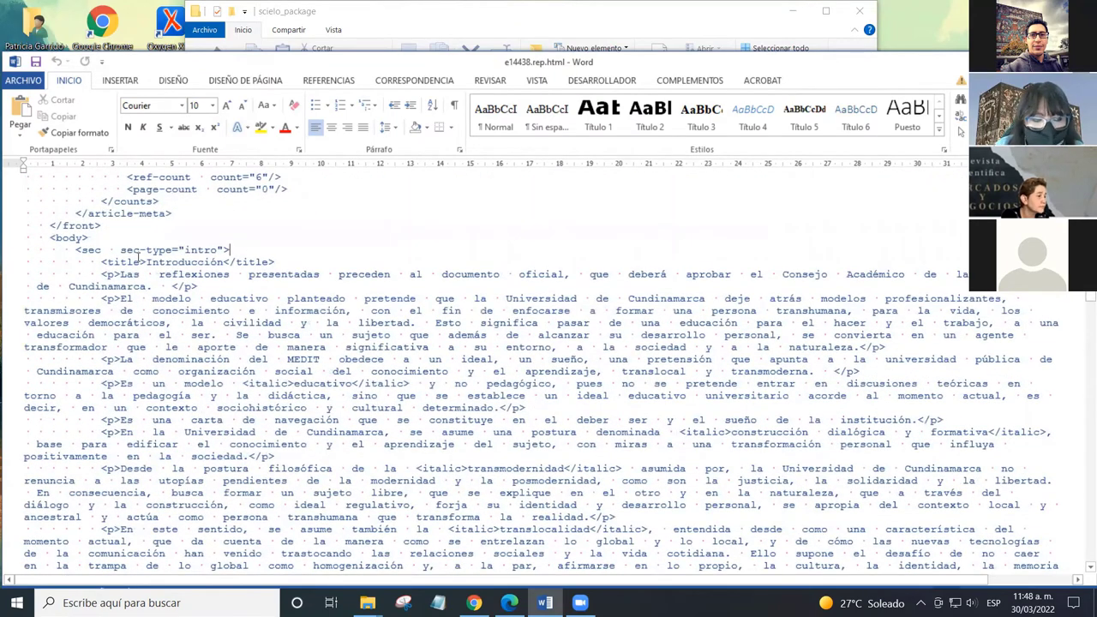
{"action": "scroll", "coordinate": [276, 283], "scroll_direction": "down", "scroll_amount": 11}
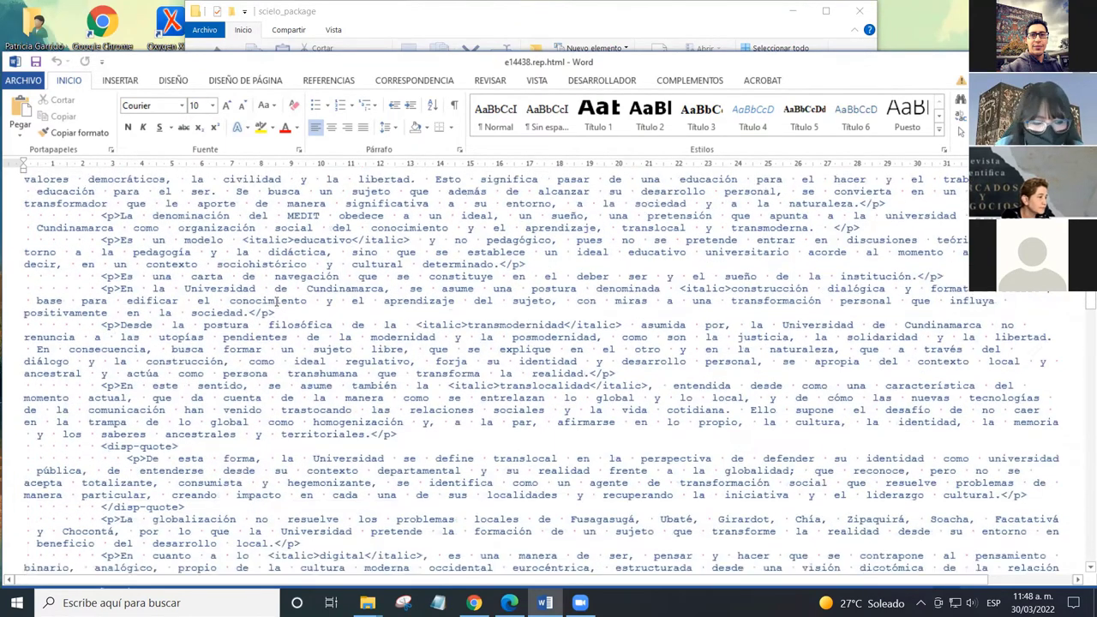
{"action": "scroll", "coordinate": [280, 322], "scroll_direction": "down", "scroll_amount": 17}
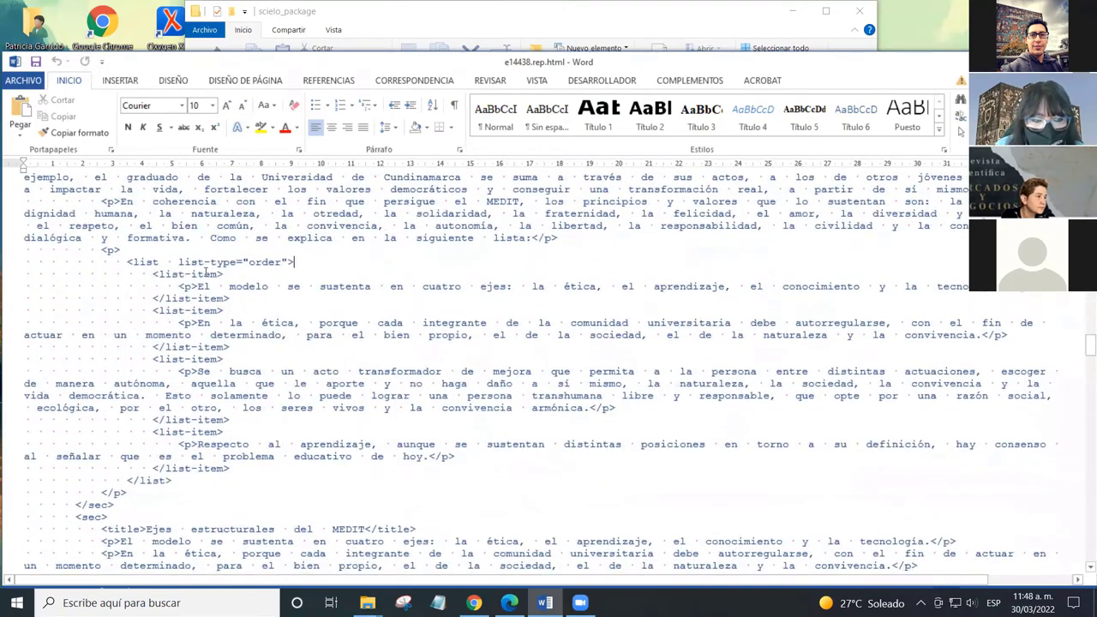
{"action": "scroll", "coordinate": [222, 292], "scroll_direction": "down", "scroll_amount": 5}
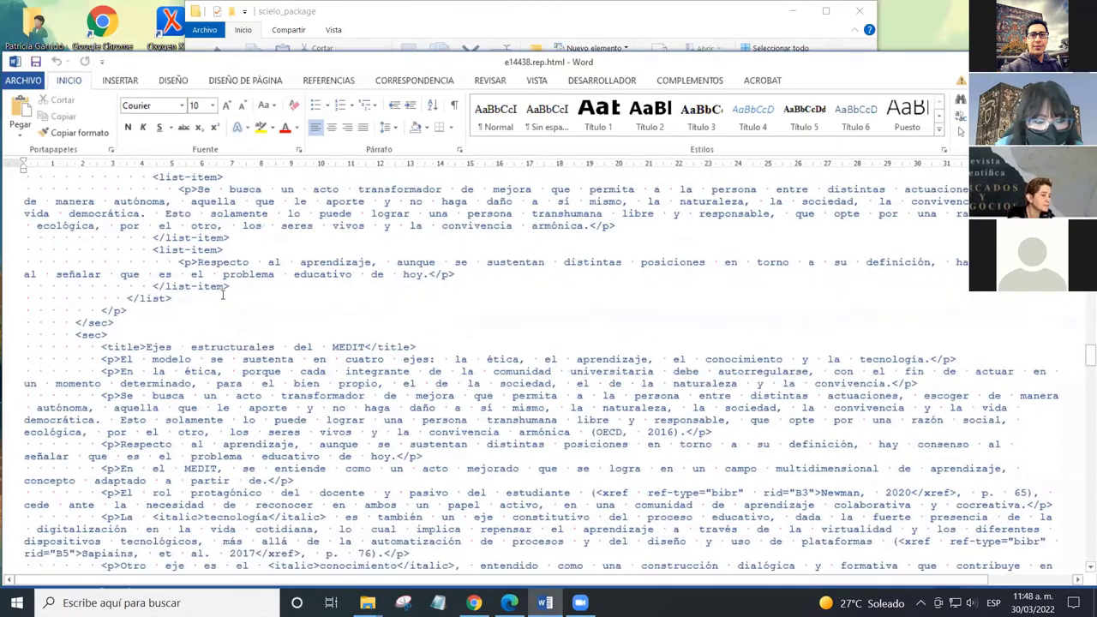
{"action": "scroll", "coordinate": [224, 298], "scroll_direction": "down", "scroll_amount": 12}
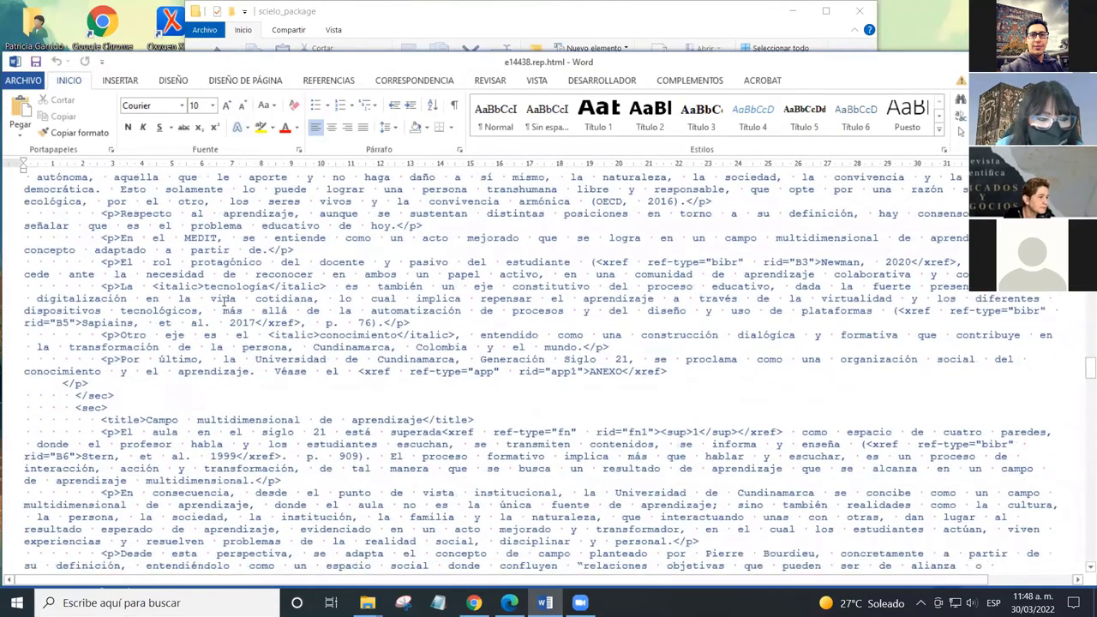
Step: Examine the Figura 1 and Figura 2 markup, highlighting the f1 figure block, and the bulleted list after them
{"action": "scroll", "coordinate": [246, 276], "scroll_direction": "down", "scroll_amount": 5}
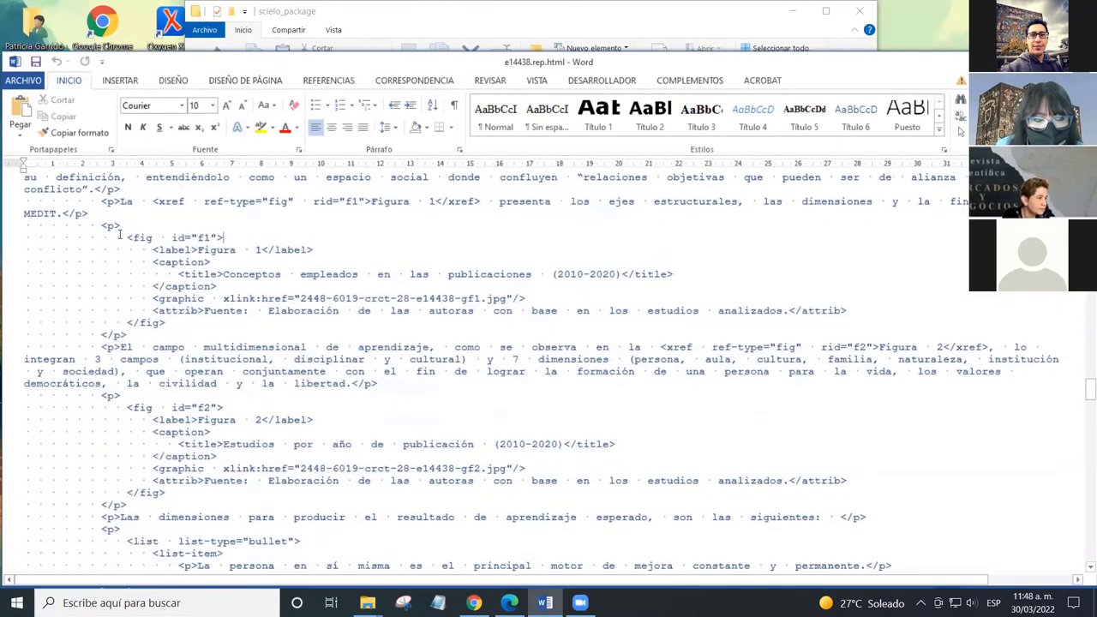
{"action": "left_click_drag", "start_coordinate": [101, 225], "coordinate": [191, 332]}
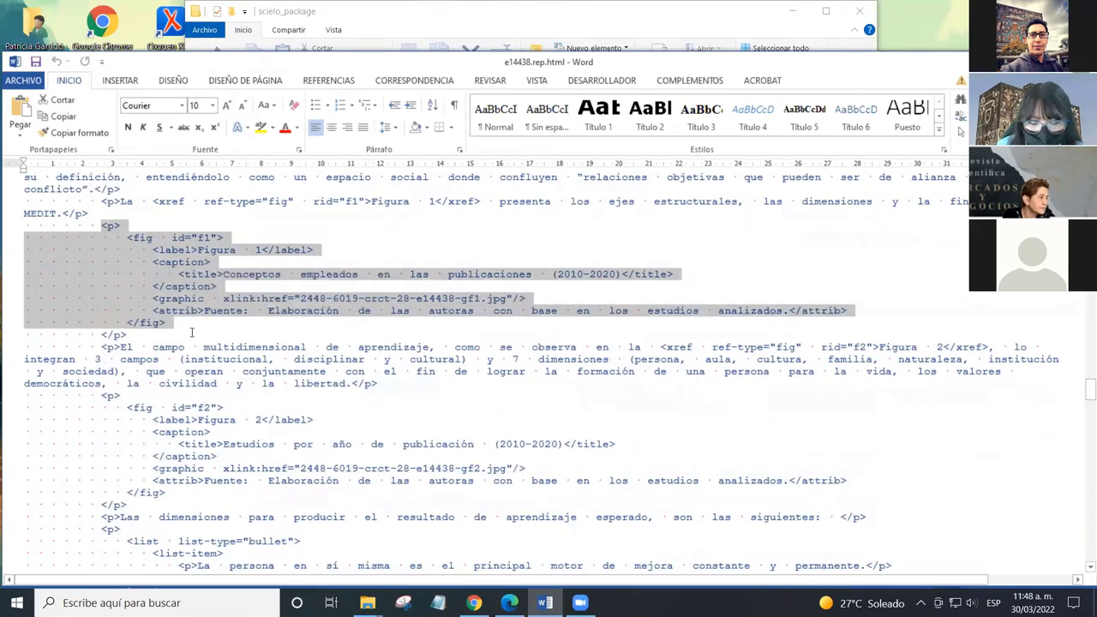
{"action": "left_click", "coordinate": [192, 332]}
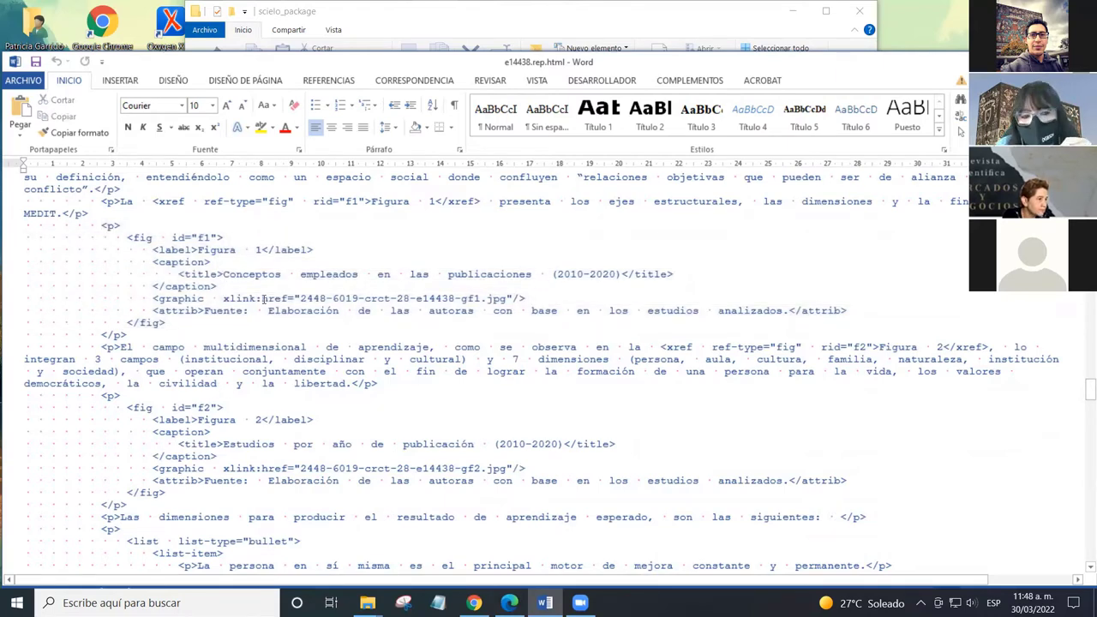
{"action": "scroll", "coordinate": [214, 286], "scroll_direction": "down", "scroll_amount": 2}
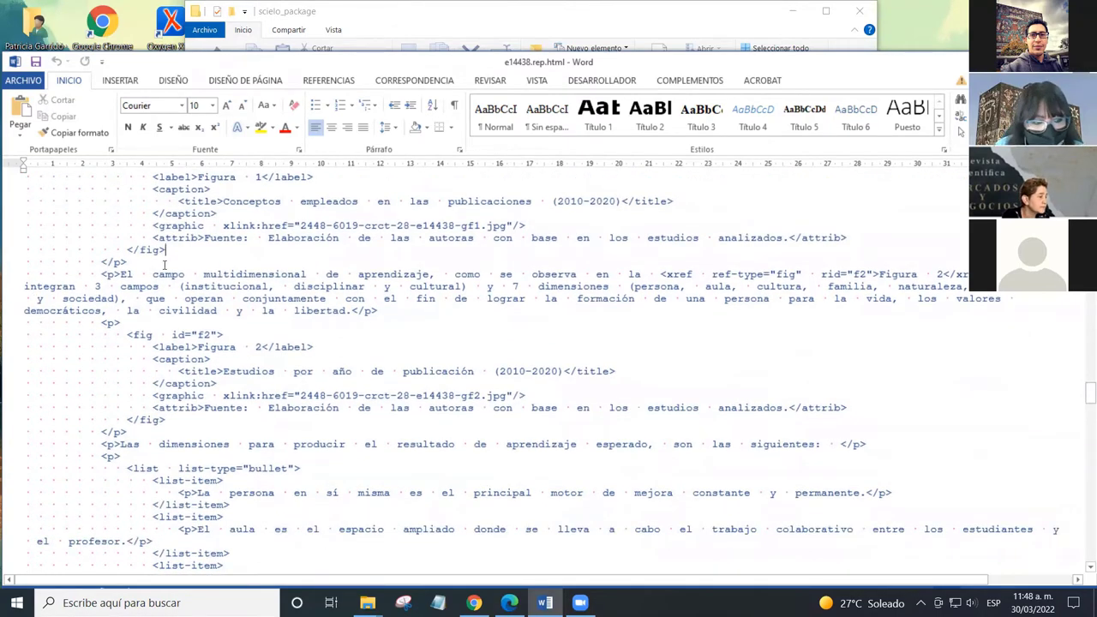
{"action": "scroll", "coordinate": [168, 276], "scroll_direction": "down", "scroll_amount": 4}
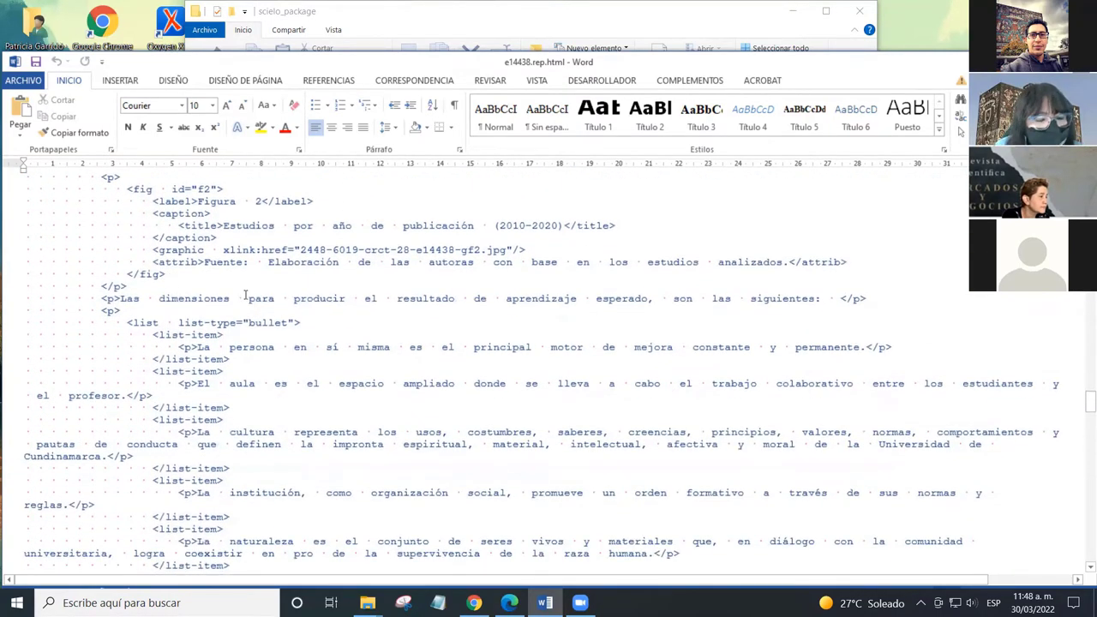
{"action": "scroll", "coordinate": [214, 283], "scroll_direction": "down", "scroll_amount": 7}
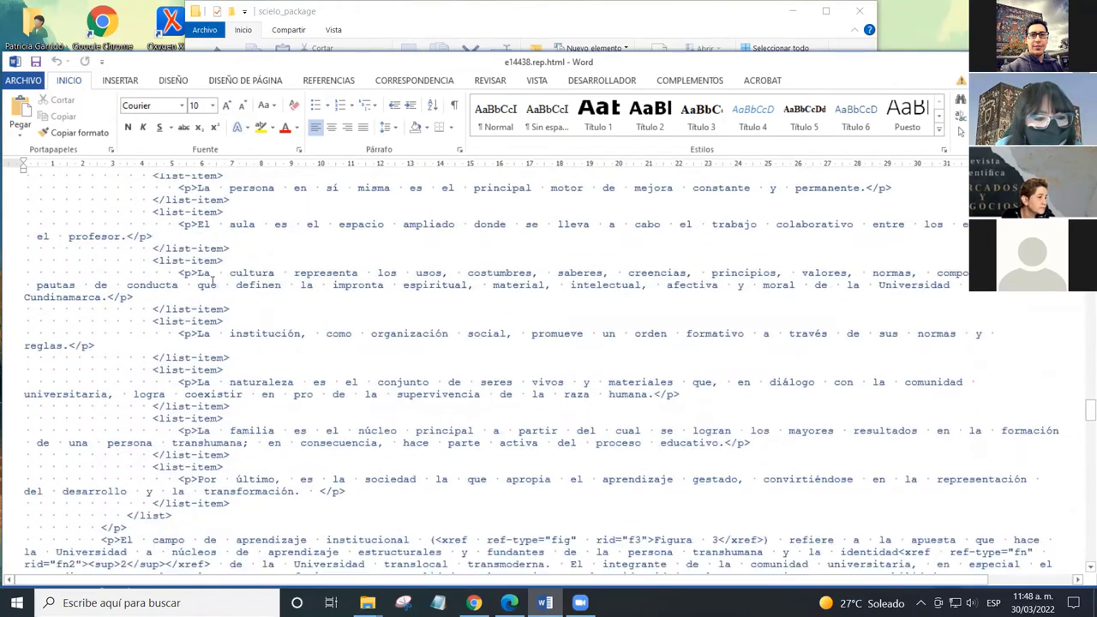
Step: Review the markup from the end of the body through the acknowledgements and reference list, highlighting the complete B1 reference block
{"action": "scroll", "coordinate": [213, 289], "scroll_direction": "down", "scroll_amount": 15}
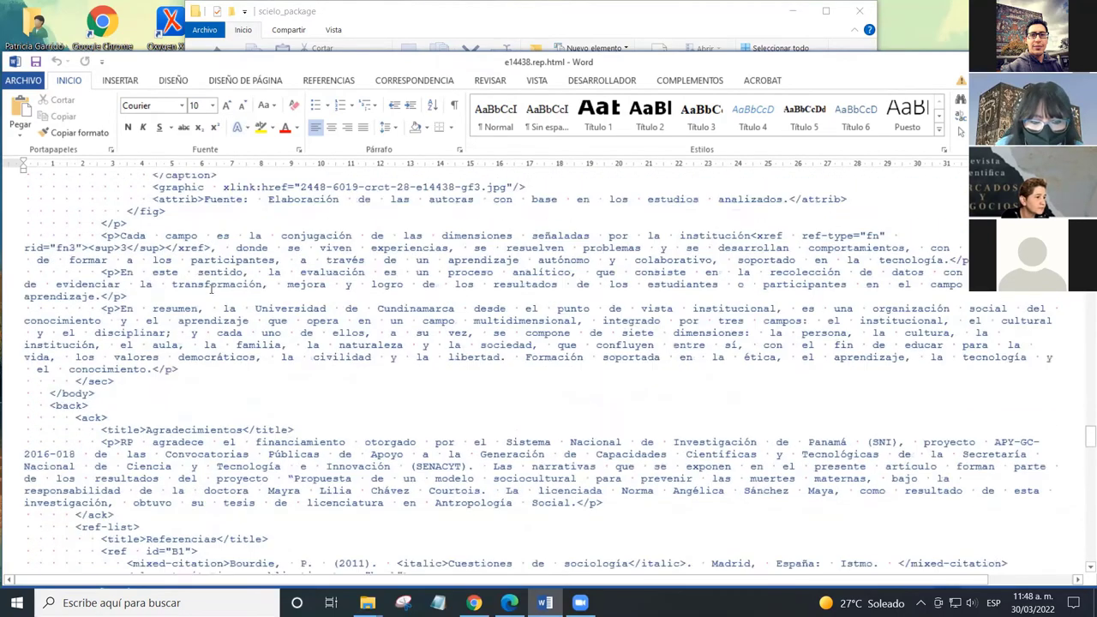
{"action": "scroll", "coordinate": [214, 294], "scroll_direction": "down", "scroll_amount": 5}
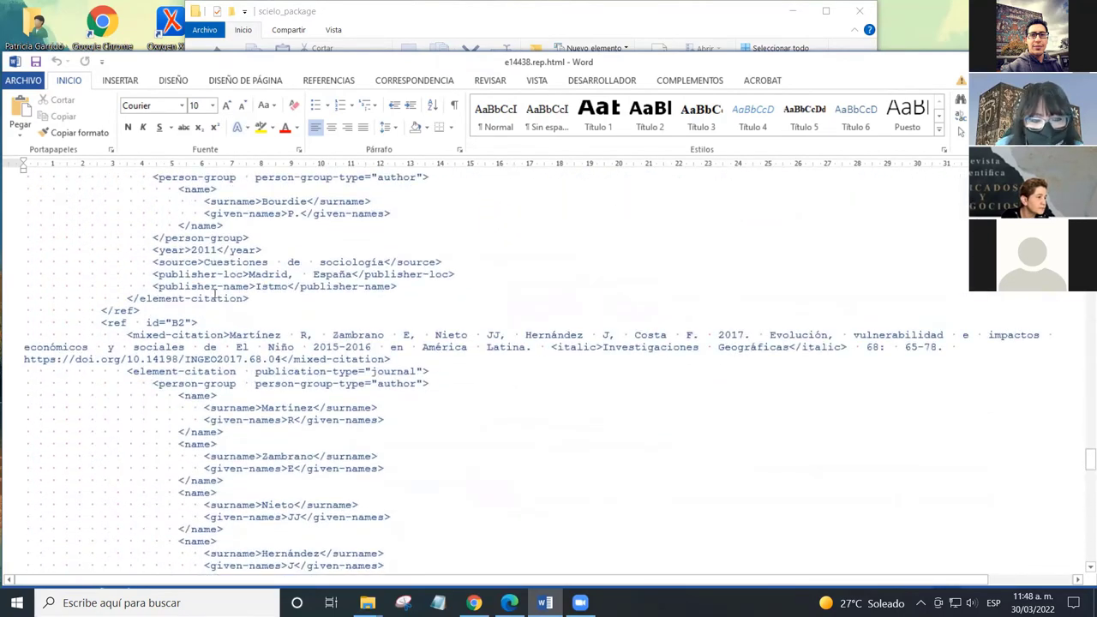
{"action": "scroll", "coordinate": [245, 257], "scroll_direction": "up", "scroll_amount": 2}
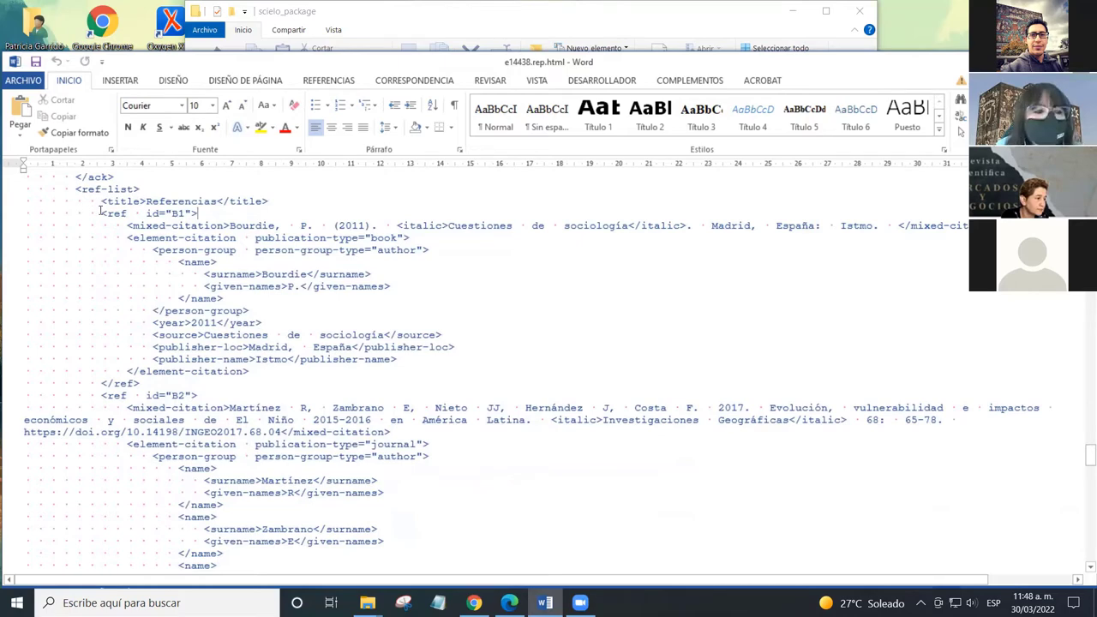
{"action": "left_click_drag", "start_coordinate": [100, 213], "coordinate": [210, 386]}
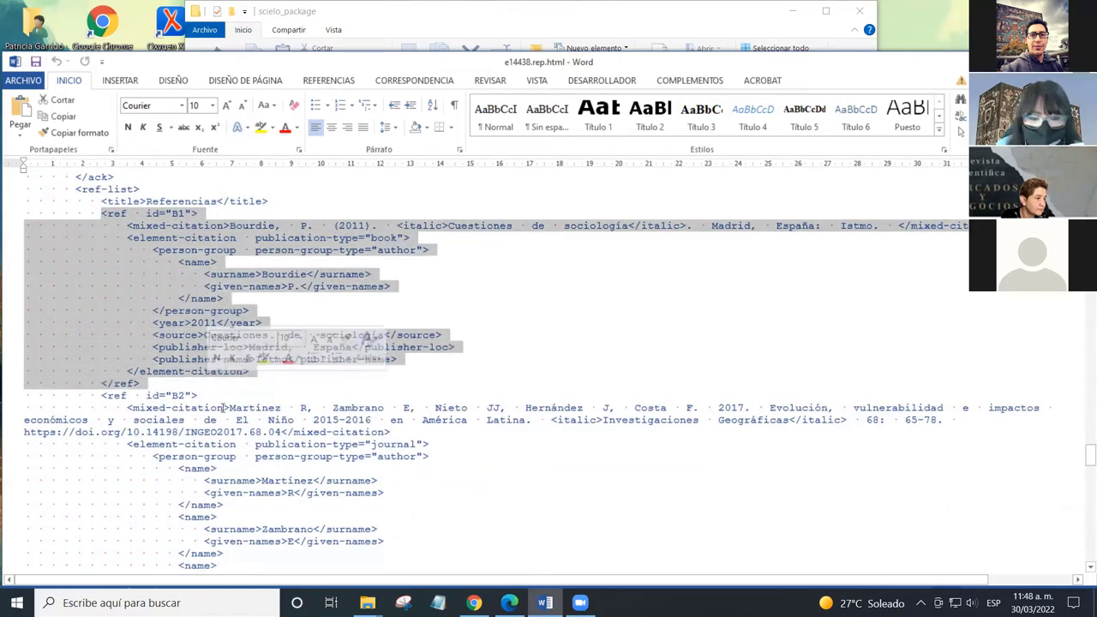
{"action": "left_click", "coordinate": [397, 315]}
{"action": "left_click", "coordinate": [313, 287]}
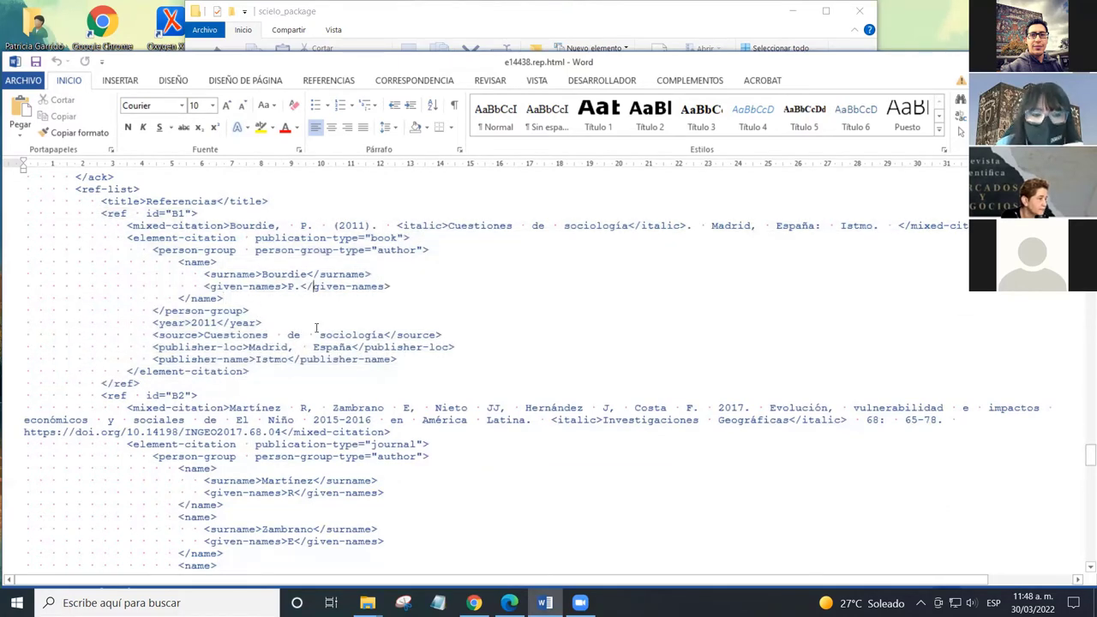
{"action": "scroll", "coordinate": [313, 317], "scroll_direction": "down", "scroll_amount": 2}
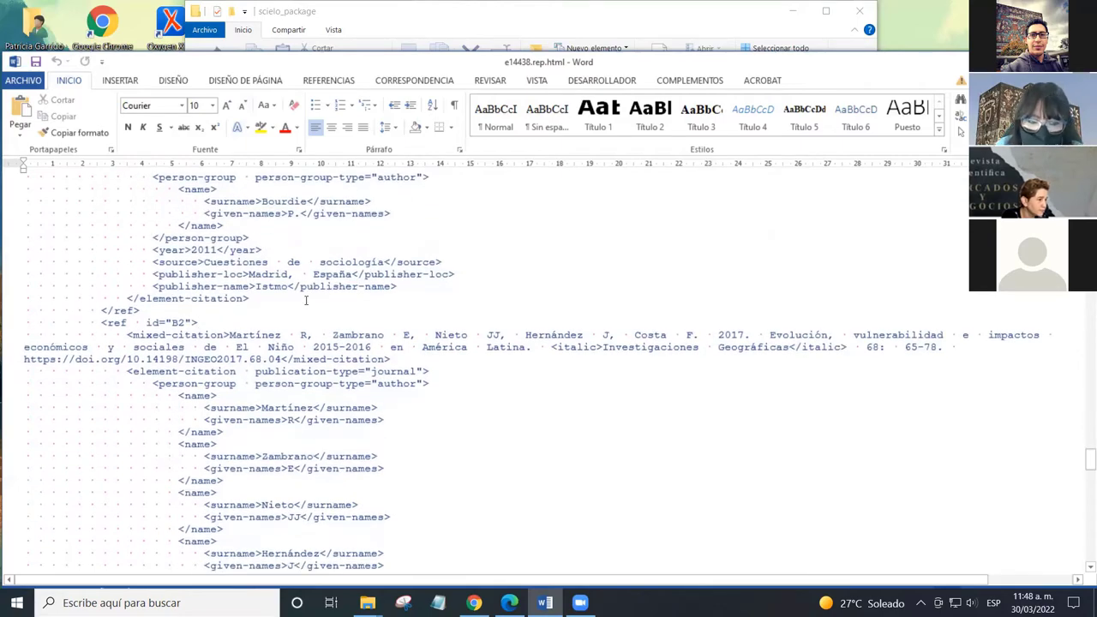
{"action": "scroll", "coordinate": [306, 300], "scroll_direction": "down", "scroll_amount": 10}
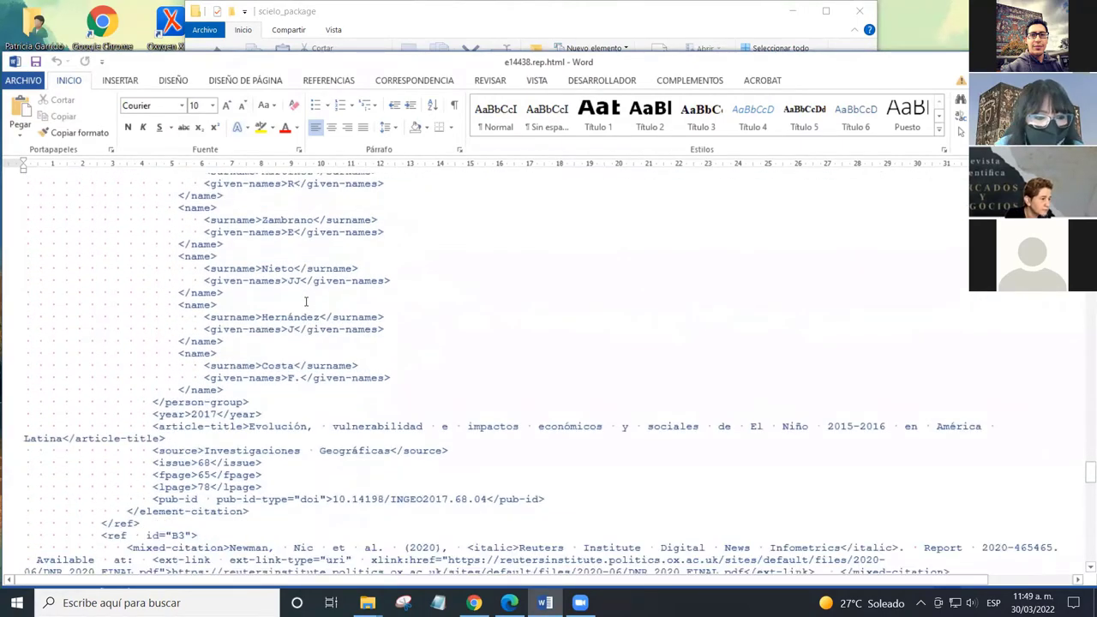
Step: Examine the footnote group fn1 to fn3 and the ANEXO appendix with its Gráfico 1 figure markup
{"action": "scroll", "coordinate": [306, 300], "scroll_direction": "down", "scroll_amount": 20}
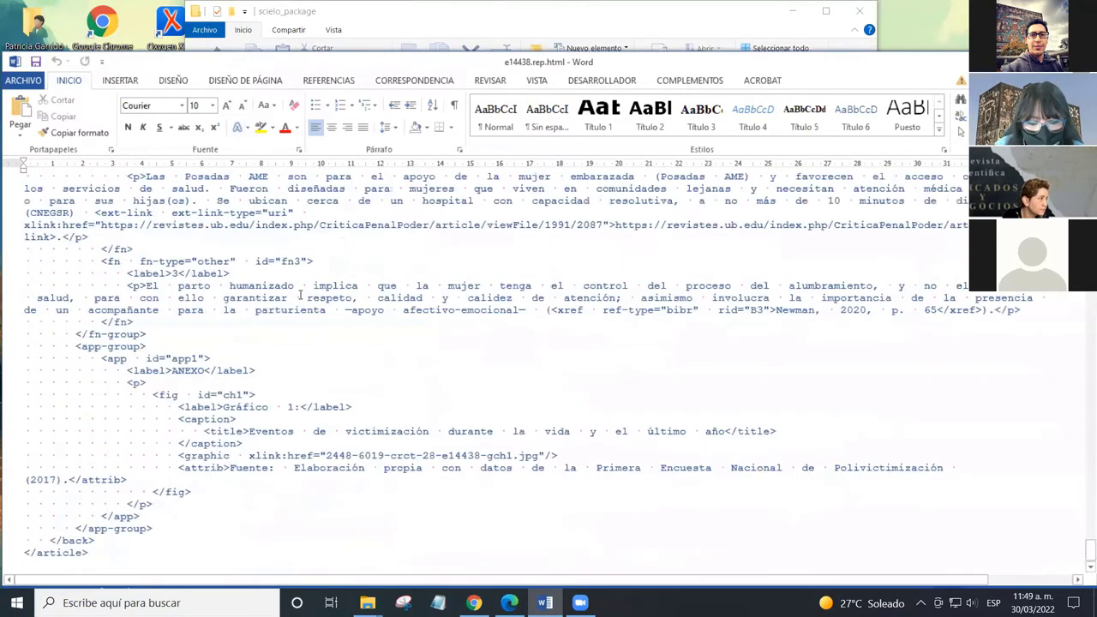
{"action": "left_click", "coordinate": [151, 512]}
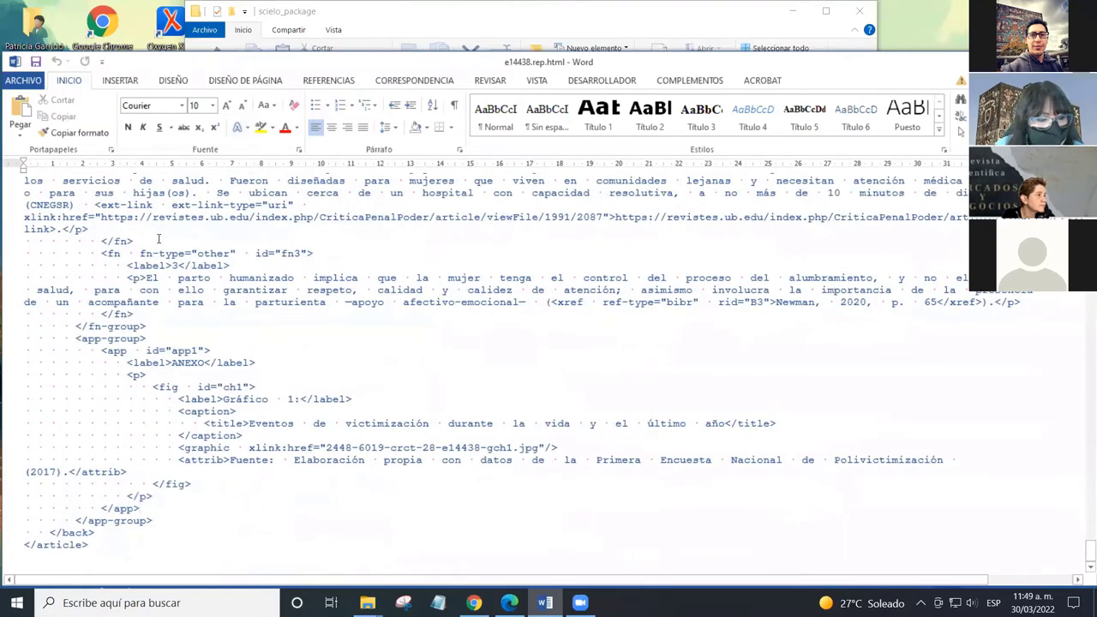
{"action": "left_click", "coordinate": [250, 264]}
{"action": "scroll", "coordinate": [288, 342], "scroll_direction": "up", "scroll_amount": 8}
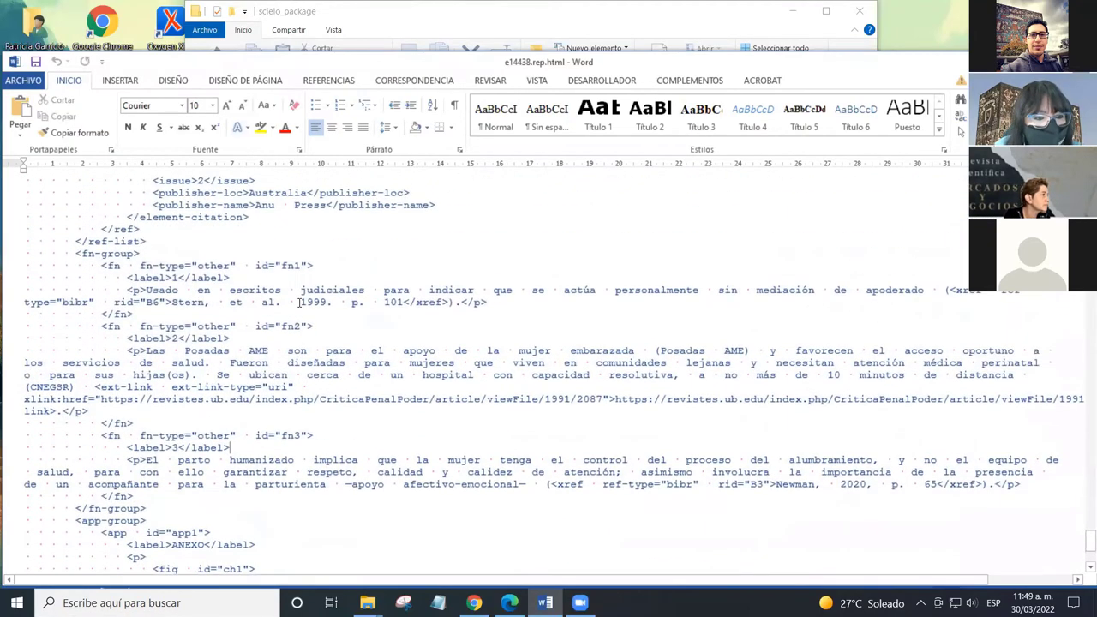
{"action": "scroll", "coordinate": [288, 342], "scroll_direction": "down", "scroll_amount": 8}
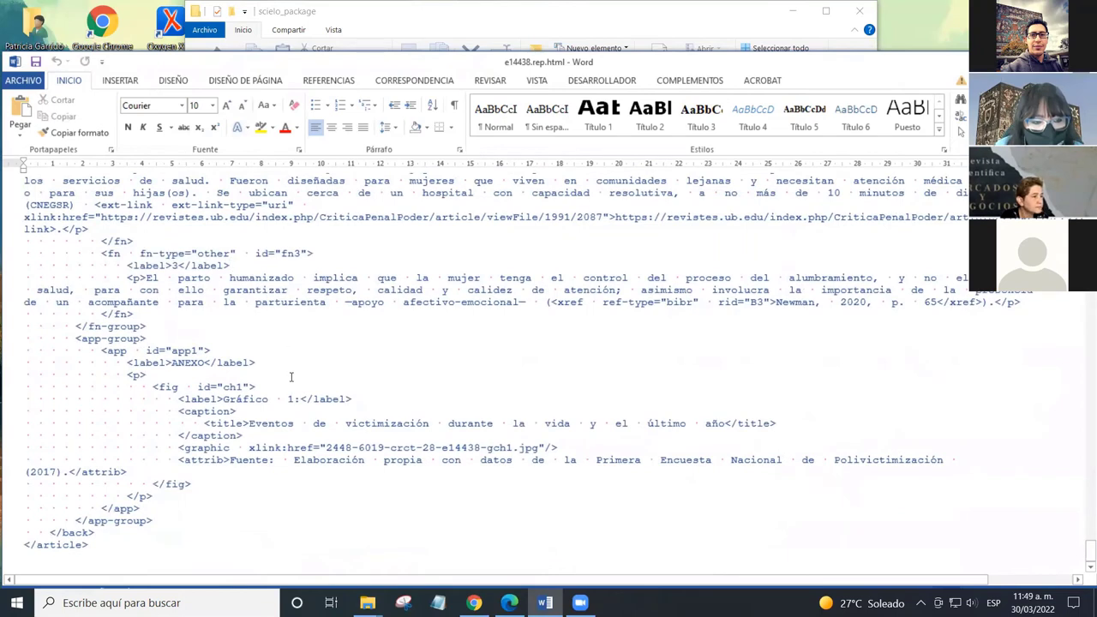
{"action": "left_click", "coordinate": [257, 363]}
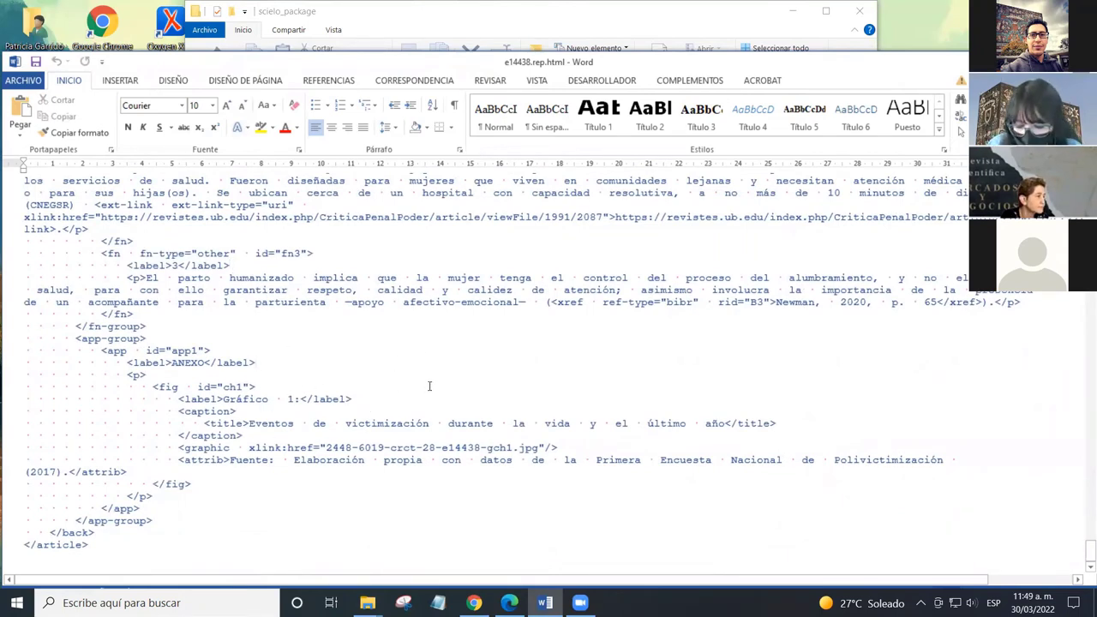
Step: Return to the beginning of the style report, then open the data quality control report for article e14438
{"action": "key", "text": "ctrl+Home"}
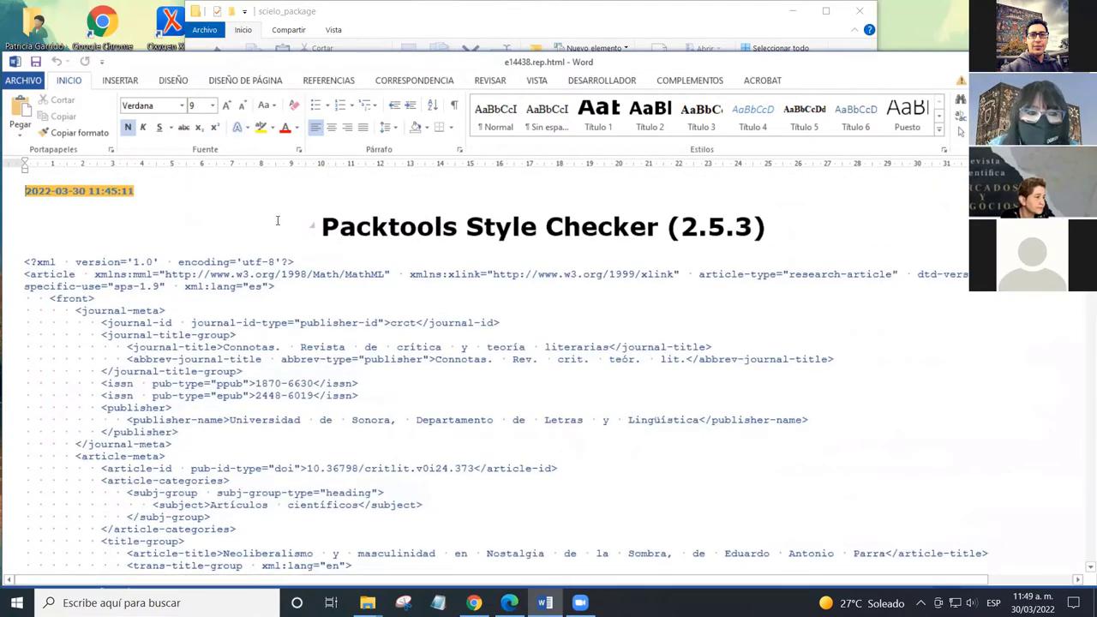
{"action": "left_click", "coordinate": [328, 263]}
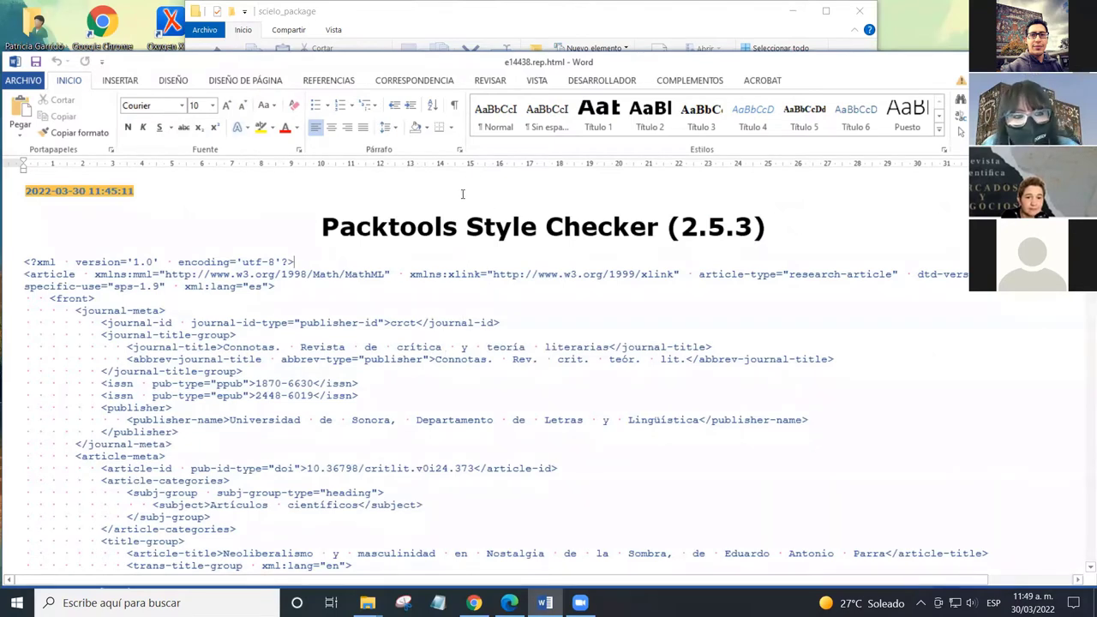
{"action": "left_click", "coordinate": [694, 82]}
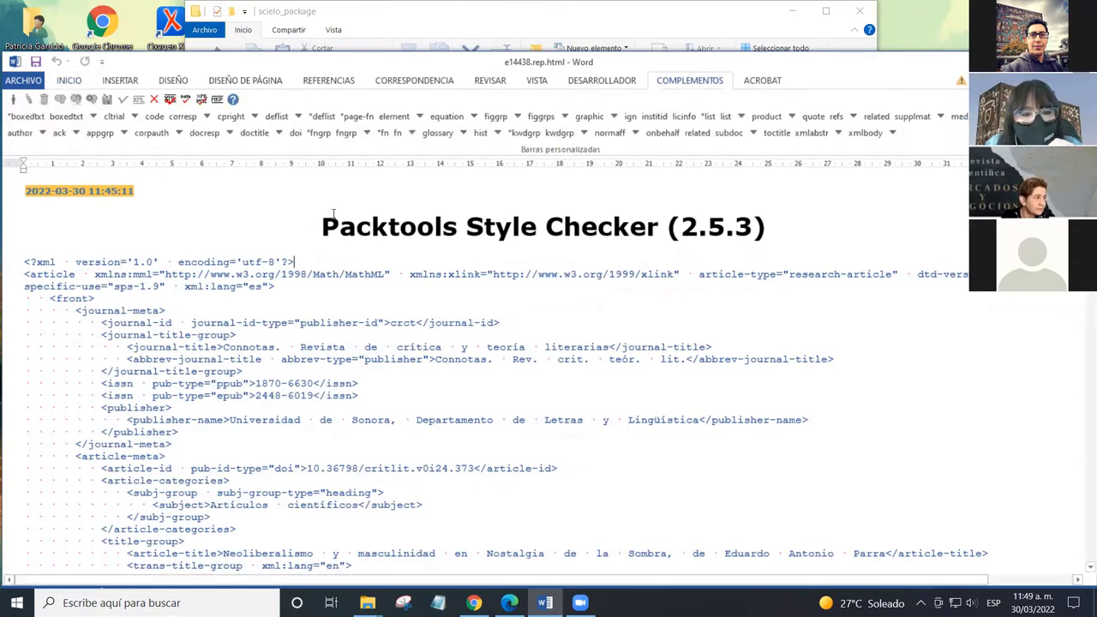
{"action": "left_click", "coordinate": [186, 102]}
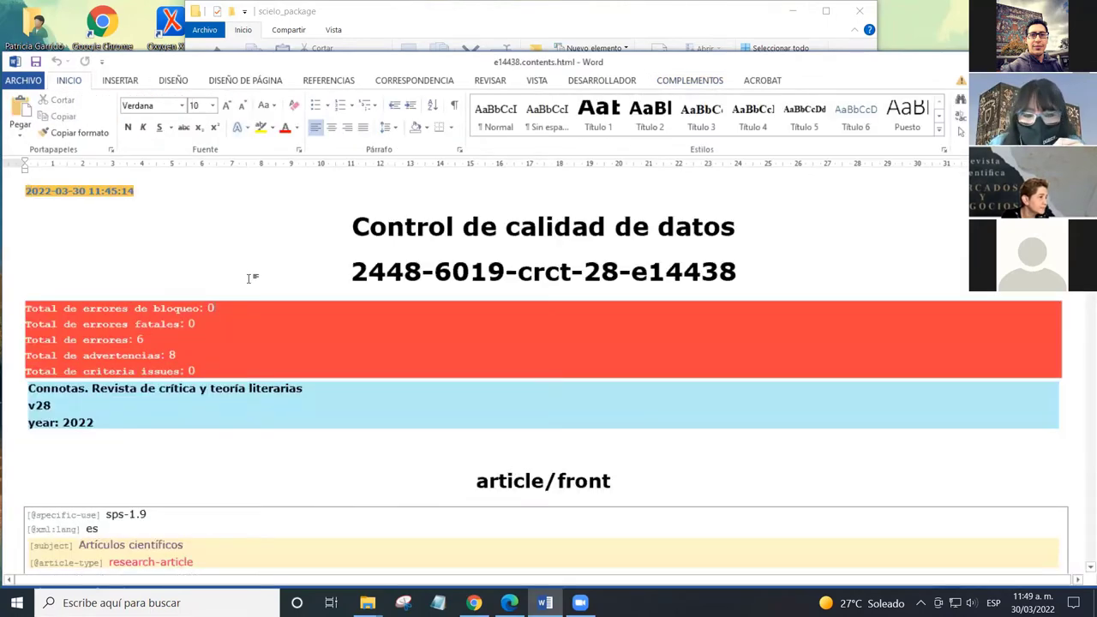
Step: Inspect the error summary and skim the article/front data through the affiliations, highlighting the criteria issues total
{"action": "scroll", "coordinate": [248, 278], "scroll_direction": "down", "scroll_amount": 3}
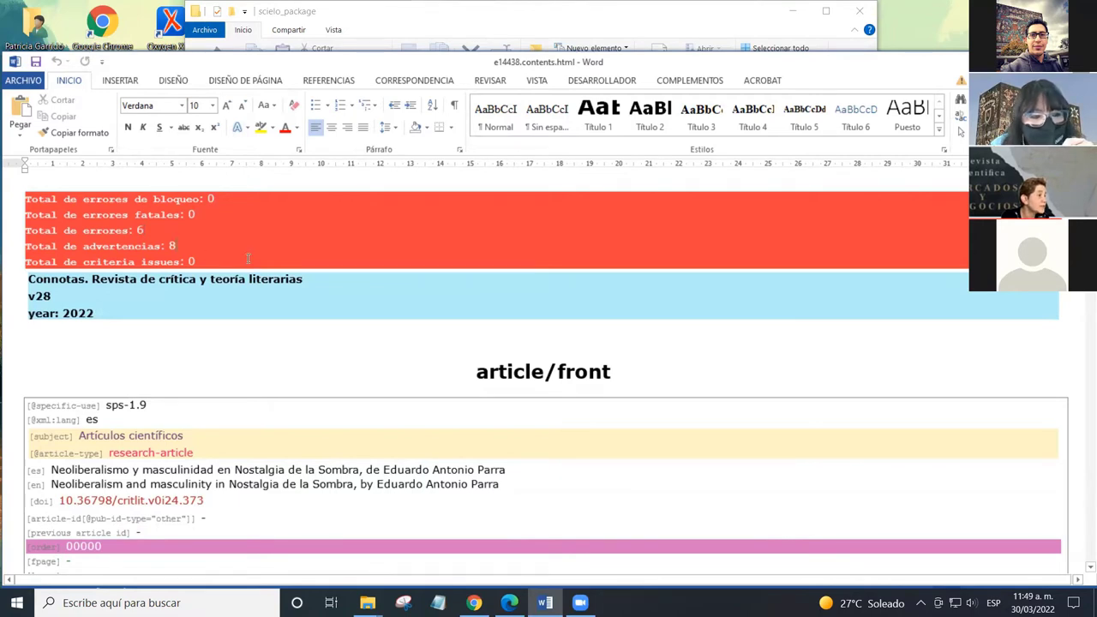
{"action": "left_click", "coordinate": [125, 262]}
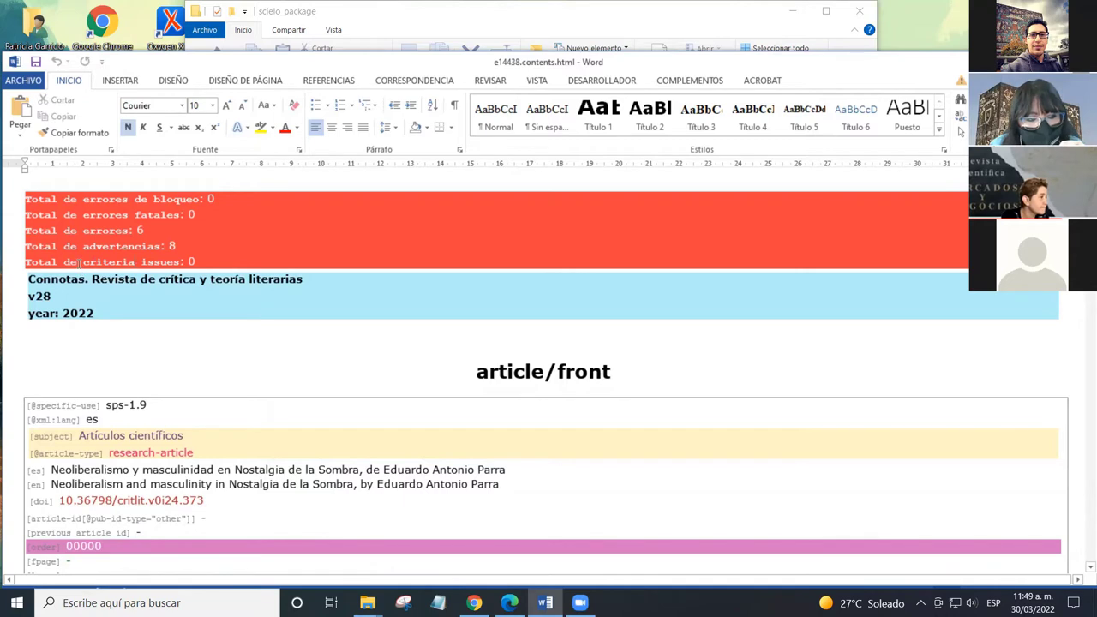
{"action": "left_click_drag", "start_coordinate": [80, 263], "coordinate": [199, 263]}
{"action": "left_click", "coordinate": [199, 283]}
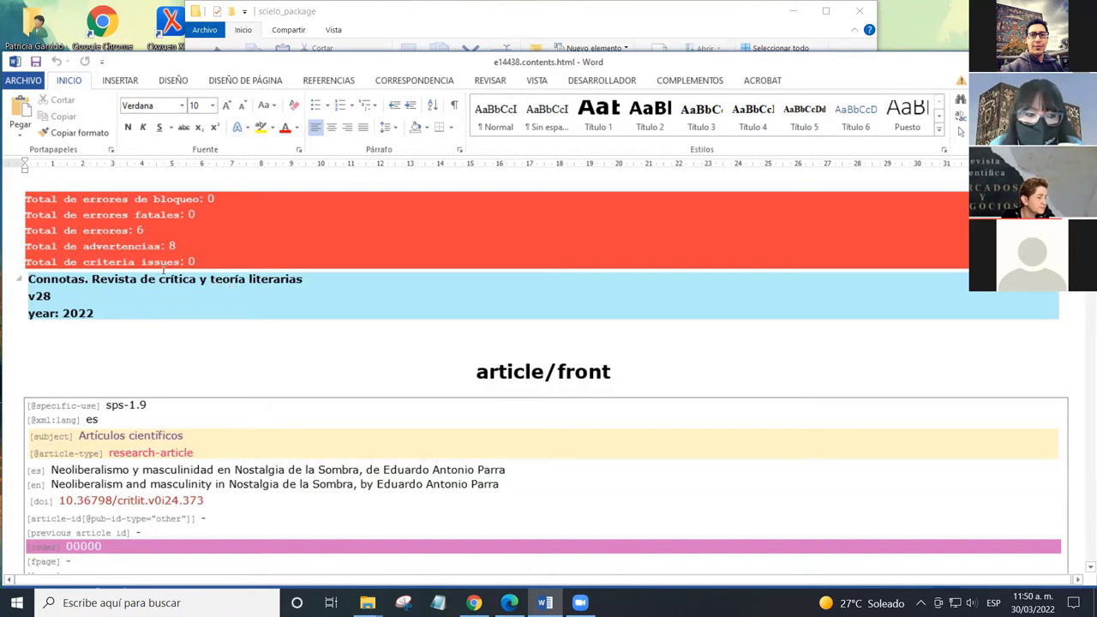
{"action": "scroll", "coordinate": [163, 271], "scroll_direction": "down", "scroll_amount": 2}
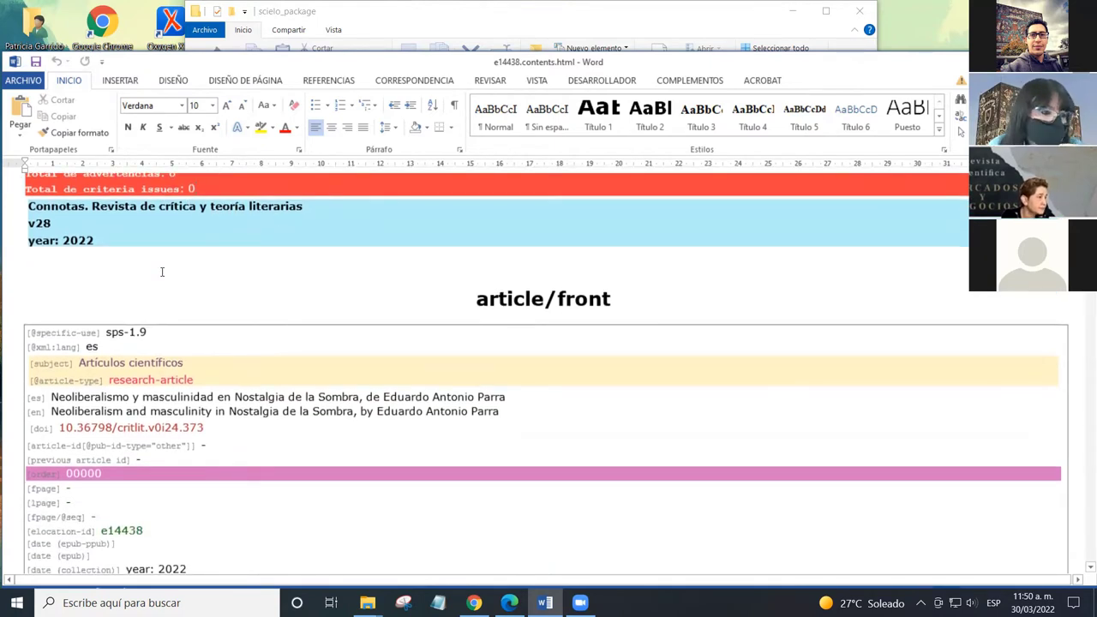
{"action": "scroll", "coordinate": [161, 271], "scroll_direction": "down", "scroll_amount": 13}
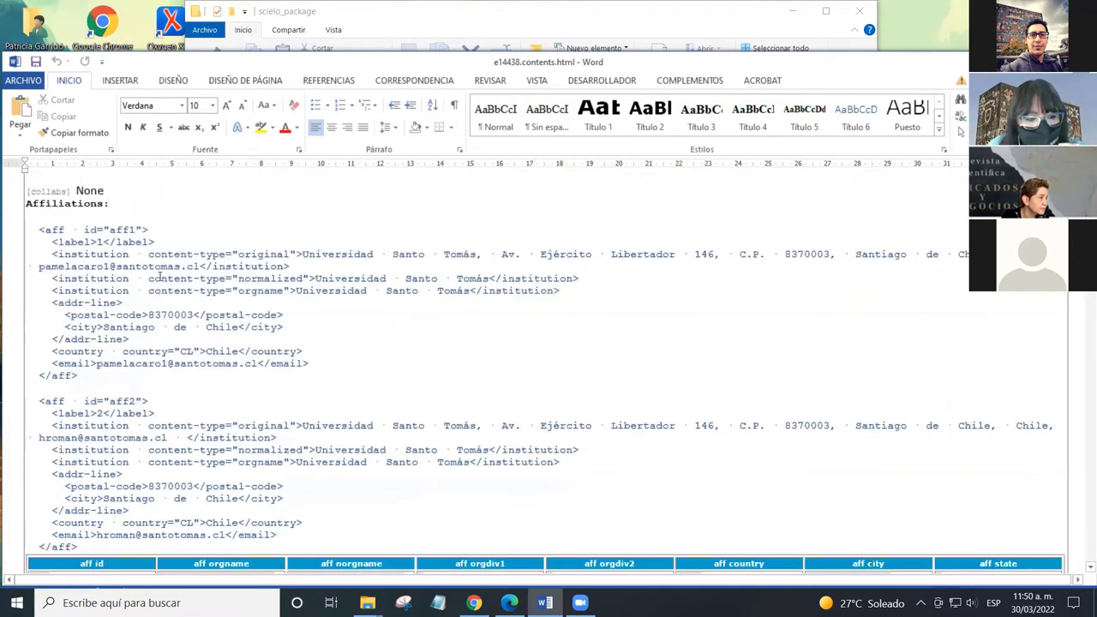
{"action": "scroll", "coordinate": [158, 276], "scroll_direction": "up", "scroll_amount": 6}
{"action": "scroll", "coordinate": [160, 276], "scroll_direction": "up", "scroll_amount": 12}
{"action": "scroll", "coordinate": [159, 305], "scroll_direction": "down", "scroll_amount": 7}
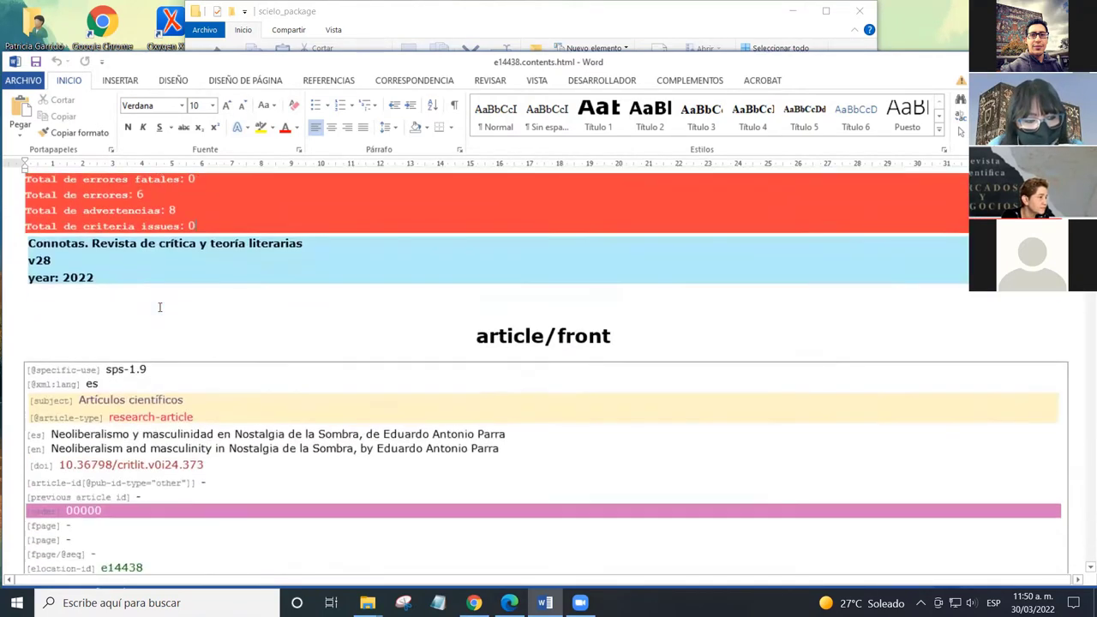
{"action": "scroll", "coordinate": [143, 291], "scroll_direction": "up", "scroll_amount": 4}
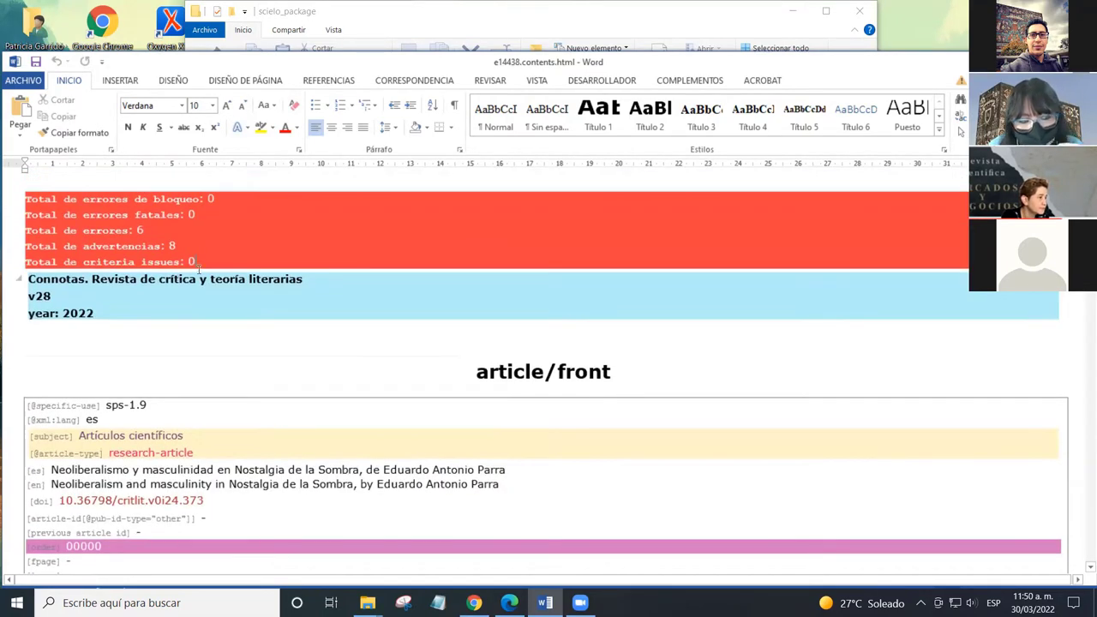
{"action": "left_click_drag", "start_coordinate": [83, 261], "coordinate": [200, 262]}
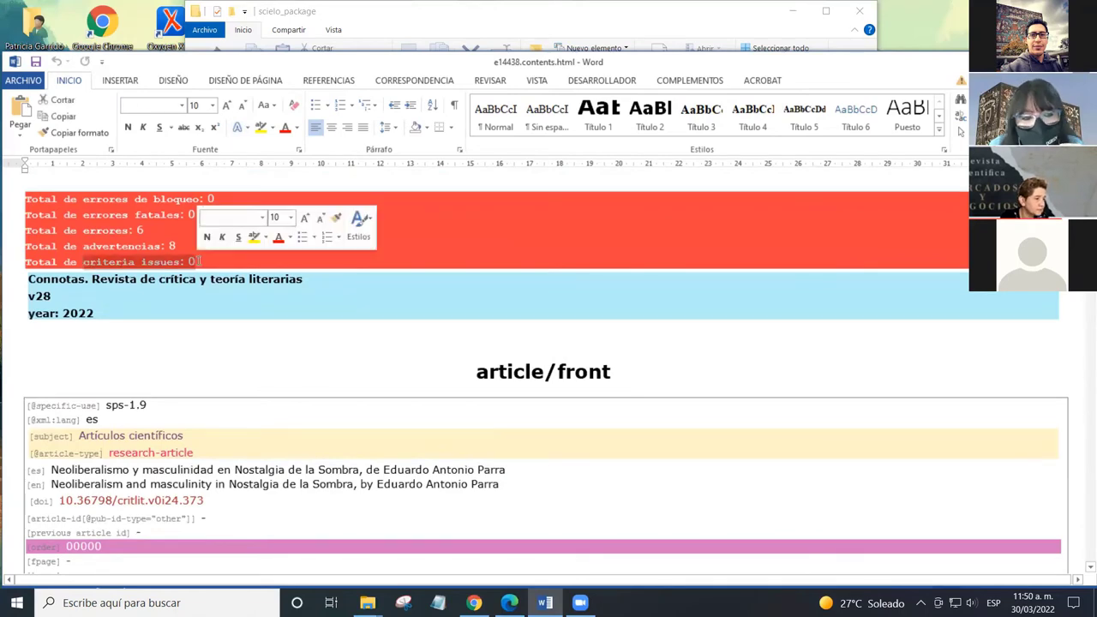
{"action": "left_click", "coordinate": [203, 289]}
Step: Check the author and affiliation entries, then highlight the blocking errors total in the report summary
{"action": "scroll", "coordinate": [204, 289], "scroll_direction": "down", "scroll_amount": 1}
{"action": "scroll", "coordinate": [204, 289], "scroll_direction": "down", "scroll_amount": 13}
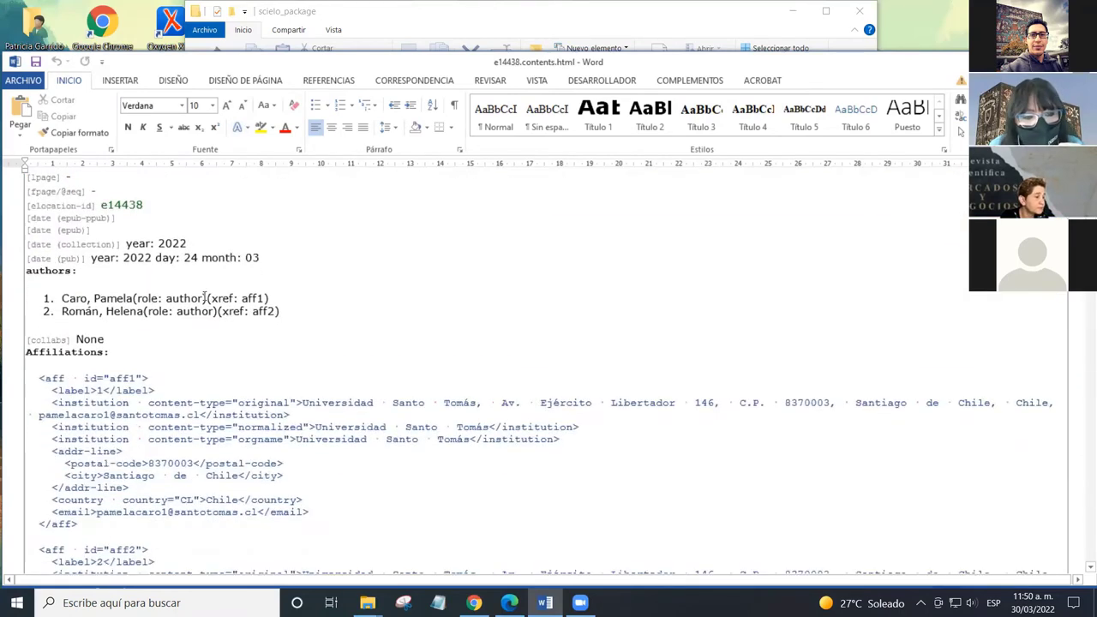
{"action": "scroll", "coordinate": [204, 296], "scroll_direction": "up", "scroll_amount": 2}
{"action": "scroll", "coordinate": [204, 296], "scroll_direction": "up", "scroll_amount": 12}
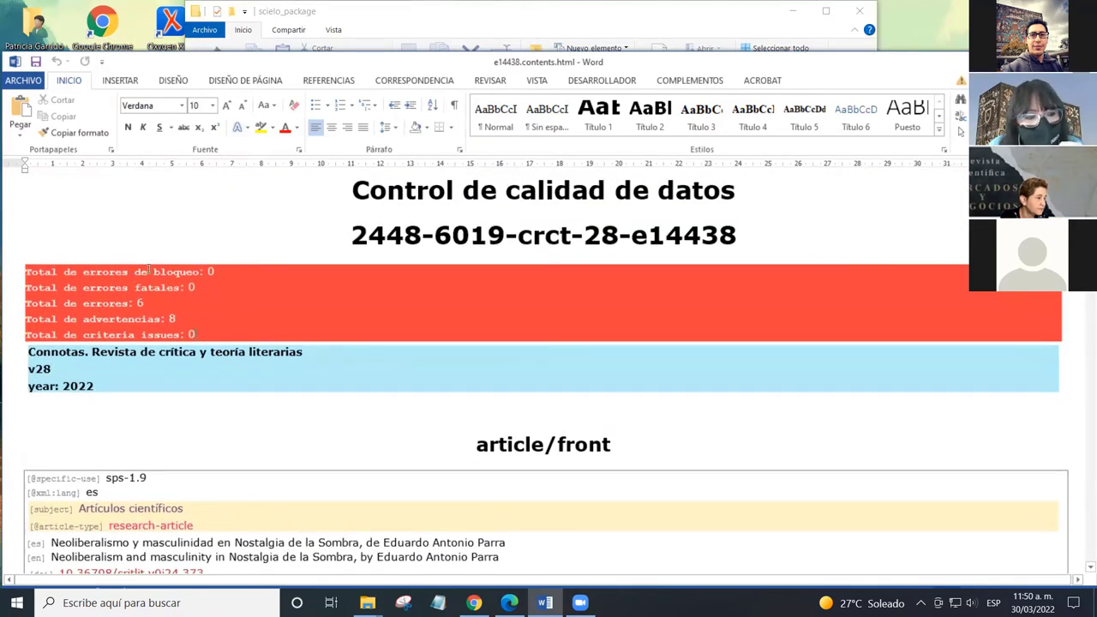
{"action": "left_click_drag", "start_coordinate": [155, 272], "coordinate": [225, 273]}
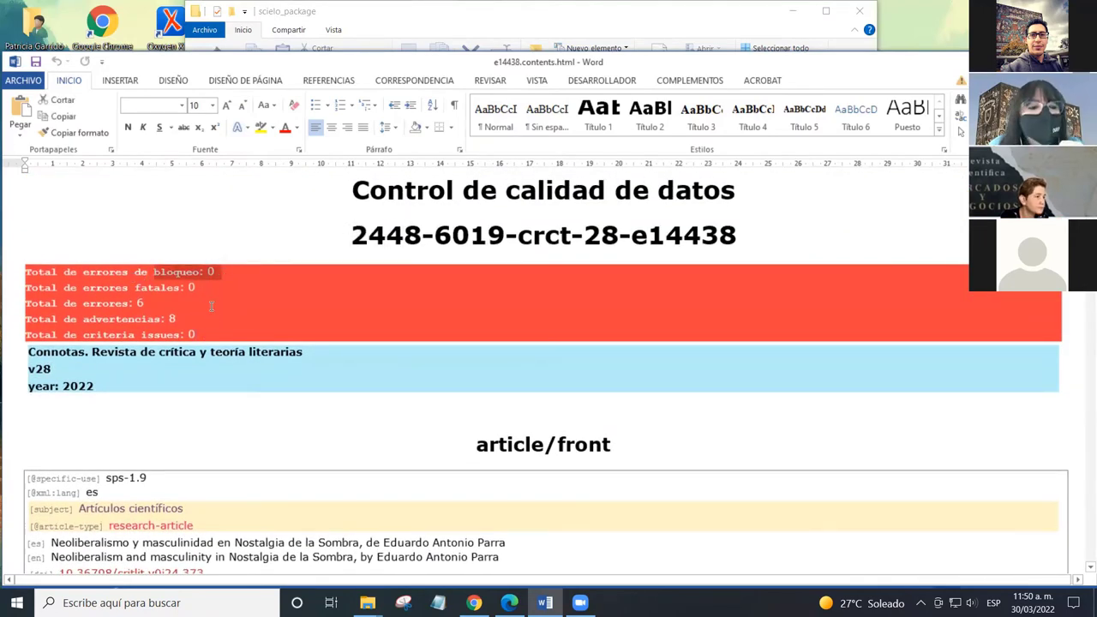
{"action": "left_click", "coordinate": [212, 284]}
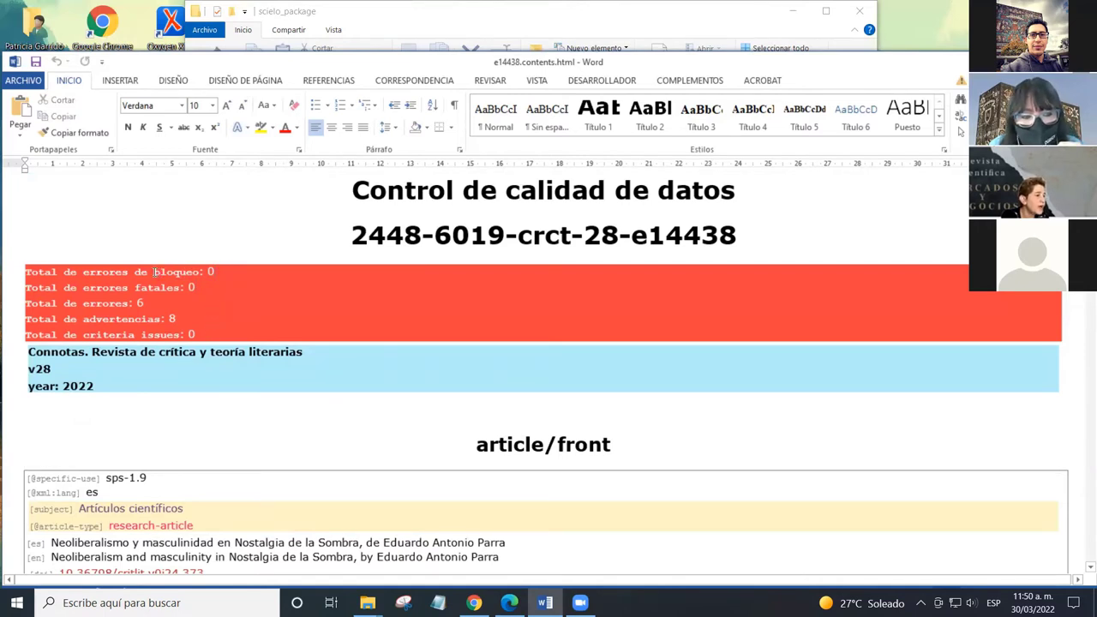
{"action": "left_click_drag", "start_coordinate": [156, 271], "coordinate": [220, 271]}
{"action": "left_click", "coordinate": [220, 271]}
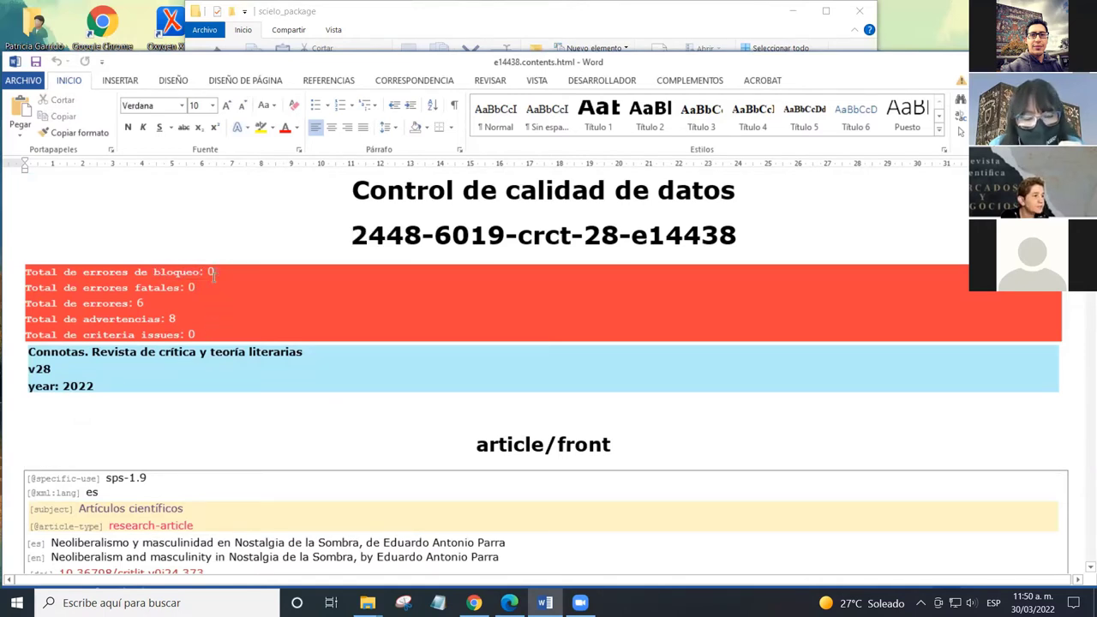
Step: Review the article/front section from the article type, titles and DOI through the affiliations table and the Spanish and English abstracts
{"action": "scroll", "coordinate": [206, 300], "scroll_direction": "down", "scroll_amount": 1}
{"action": "scroll", "coordinate": [205, 300], "scroll_direction": "down", "scroll_amount": 6}
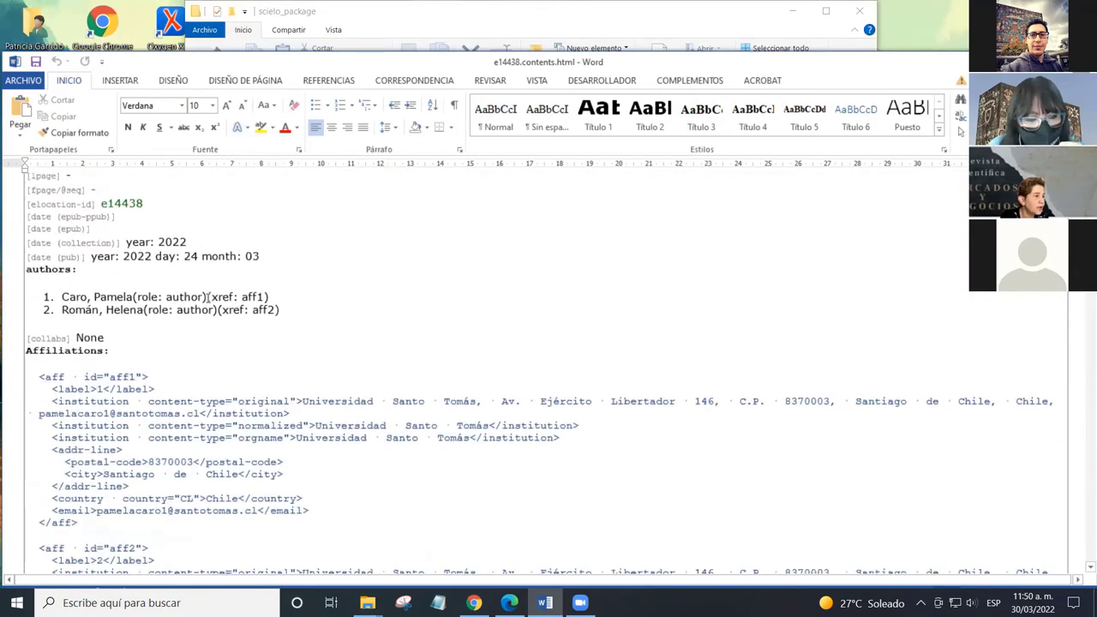
{"action": "scroll", "coordinate": [206, 301], "scroll_direction": "up", "scroll_amount": 5}
{"action": "scroll", "coordinate": [210, 305], "scroll_direction": "down", "scroll_amount": 1}
{"action": "scroll", "coordinate": [214, 307], "scroll_direction": "down", "scroll_amount": 1}
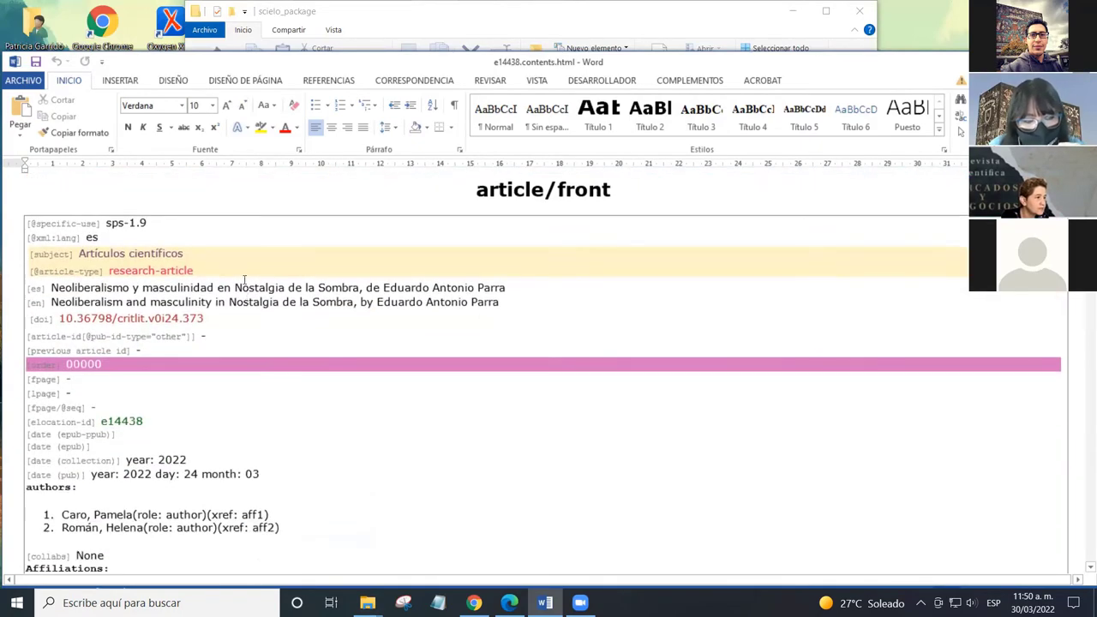
{"action": "scroll", "coordinate": [247, 281], "scroll_direction": "down", "scroll_amount": 6}
{"action": "scroll", "coordinate": [252, 284], "scroll_direction": "down", "scroll_amount": 15}
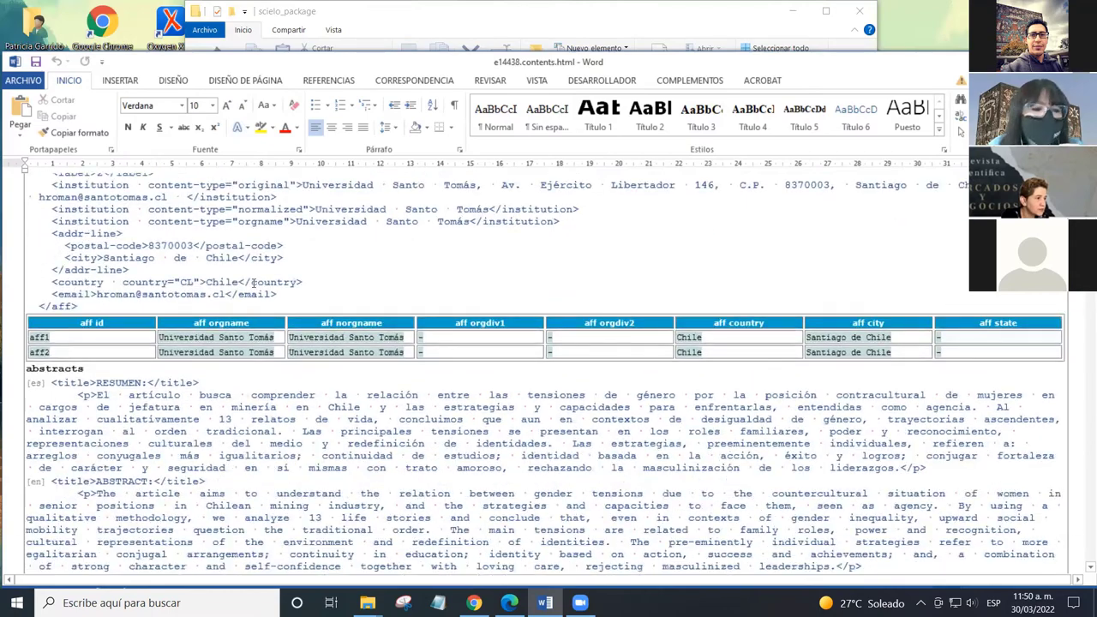
Step: Examine the doi, page-count and aff xml messages in the validation table below the graphical abstracts heading
{"action": "scroll", "coordinate": [254, 283], "scroll_direction": "down", "scroll_amount": 2}
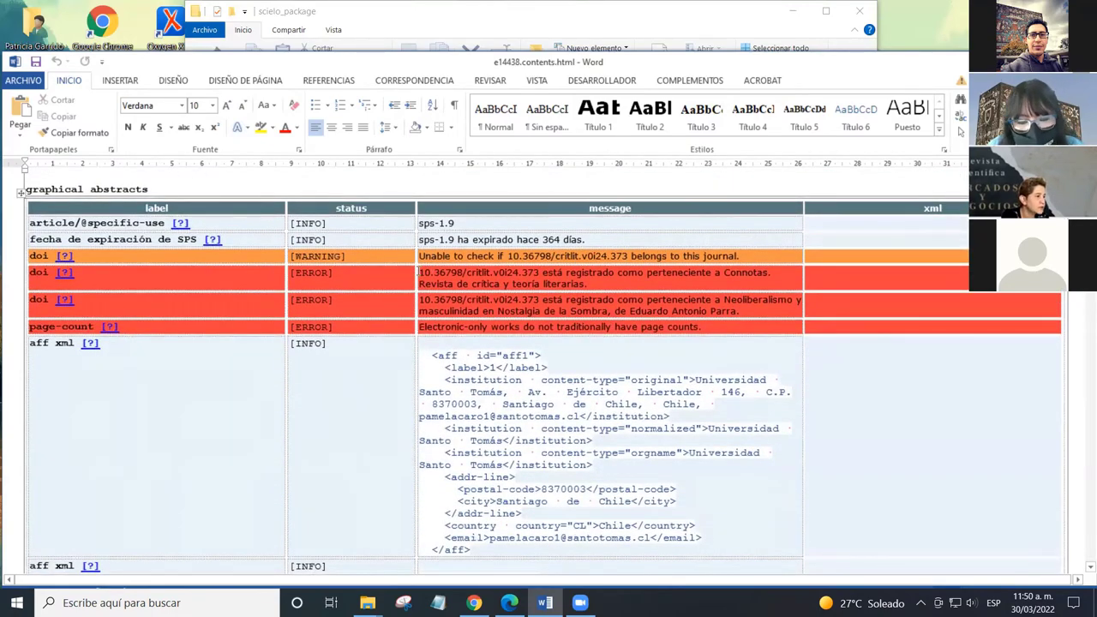
{"action": "left_click", "coordinate": [588, 286]}
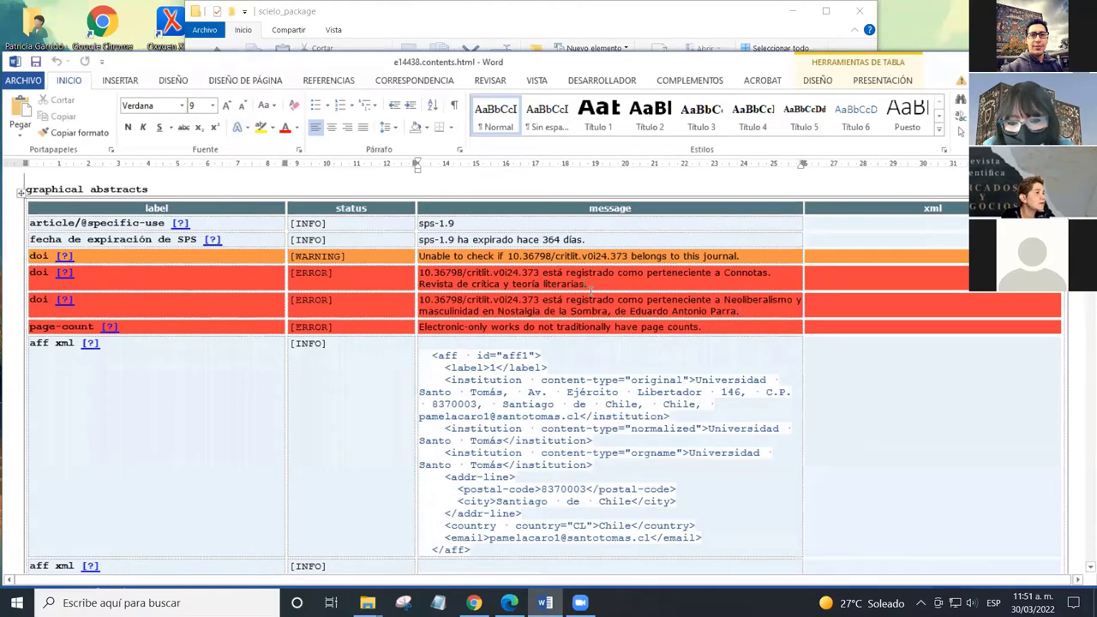
{"action": "scroll", "coordinate": [592, 291], "scroll_direction": "down", "scroll_amount": 2}
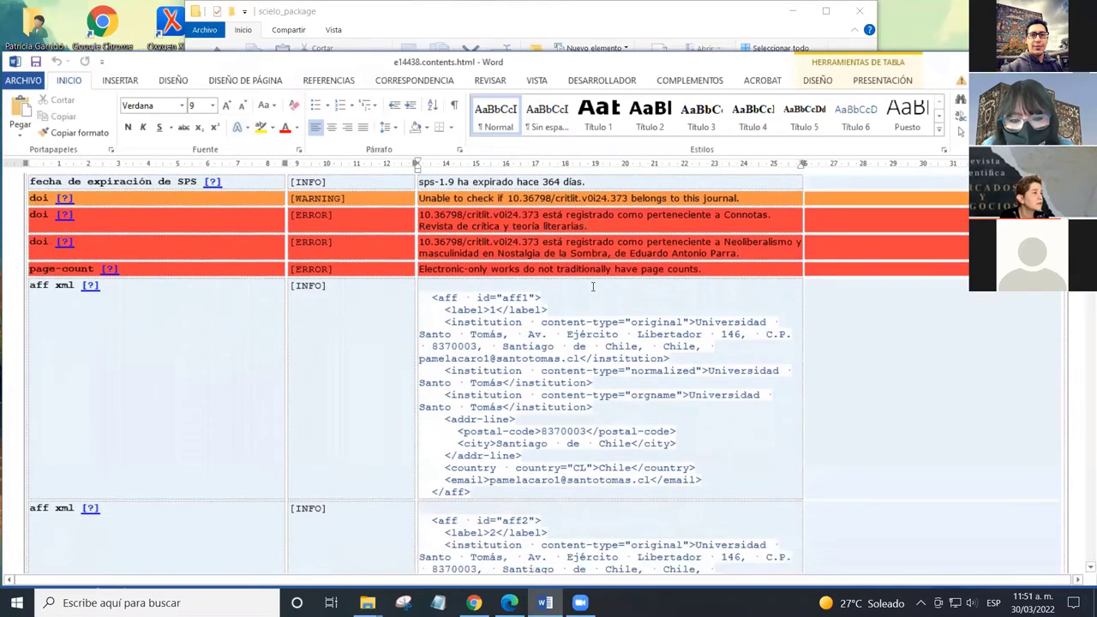
Step: Review the doi and page-count errors in the validation table, highlighting the page-count message about electronic-only works
{"action": "scroll", "coordinate": [589, 291], "scroll_direction": "up", "scroll_amount": 2}
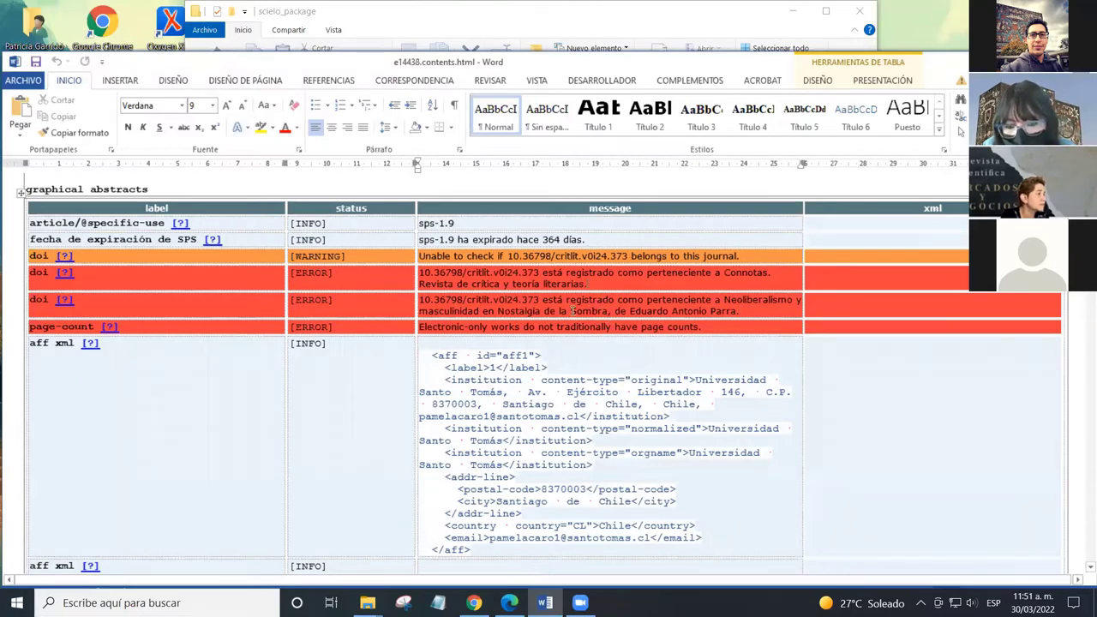
{"action": "scroll", "coordinate": [511, 299], "scroll_direction": "down", "scroll_amount": 1}
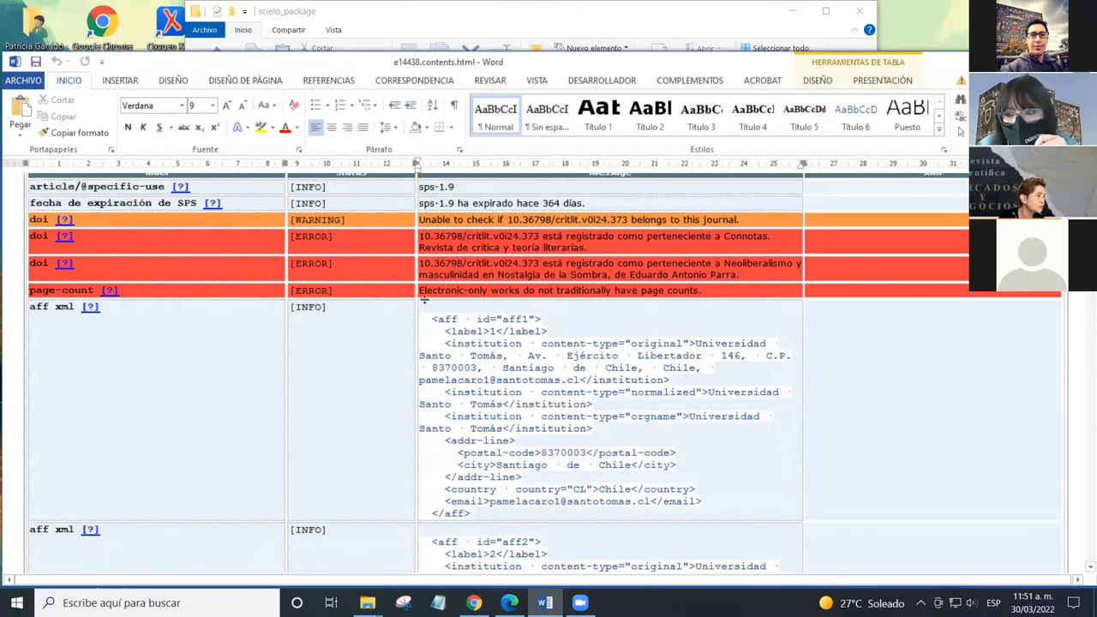
{"action": "scroll", "coordinate": [396, 289], "scroll_direction": "down", "scroll_amount": 4}
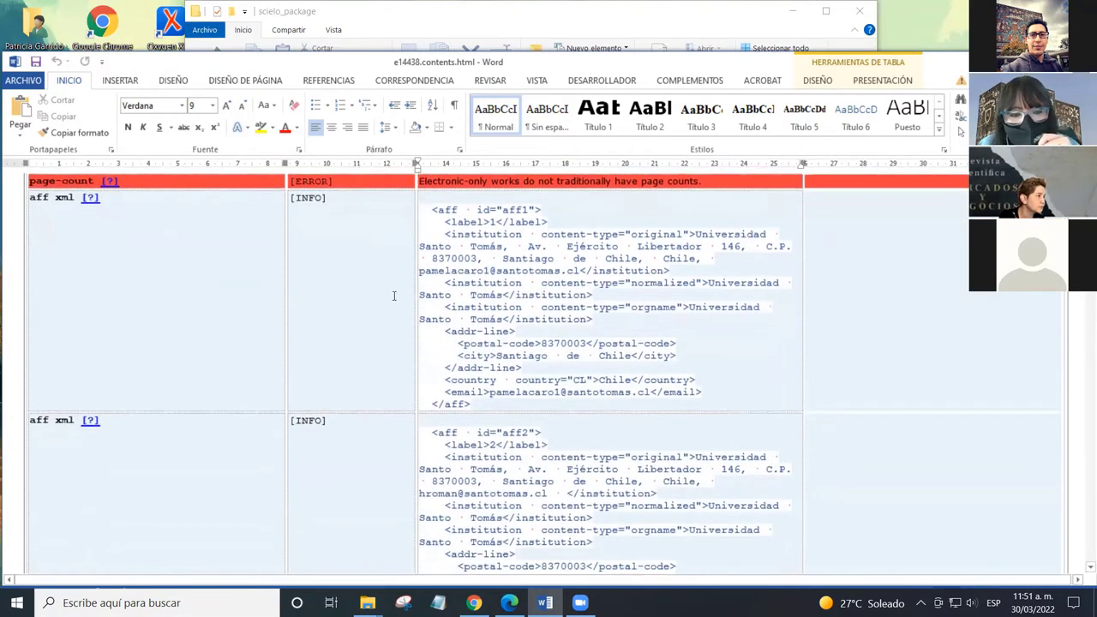
{"action": "scroll", "coordinate": [394, 300], "scroll_direction": "down", "scroll_amount": 1}
{"action": "scroll", "coordinate": [399, 296], "scroll_direction": "up", "scroll_amount": 3}
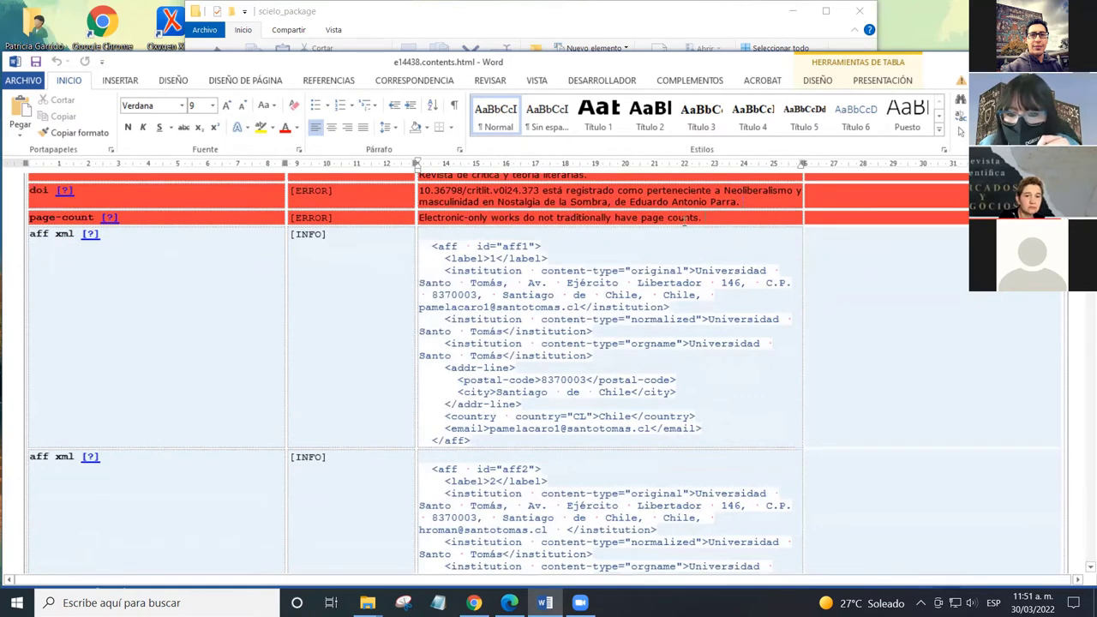
{"action": "left_click_drag", "start_coordinate": [673, 221], "coordinate": [723, 220]}
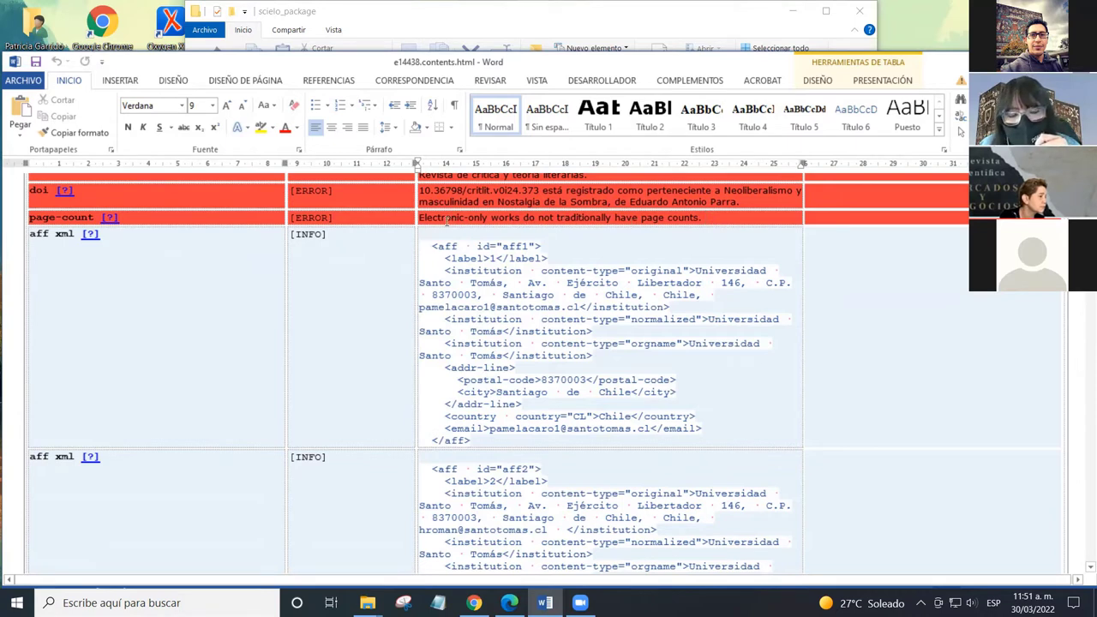
{"action": "left_click_drag", "start_coordinate": [421, 218], "coordinate": [703, 217]}
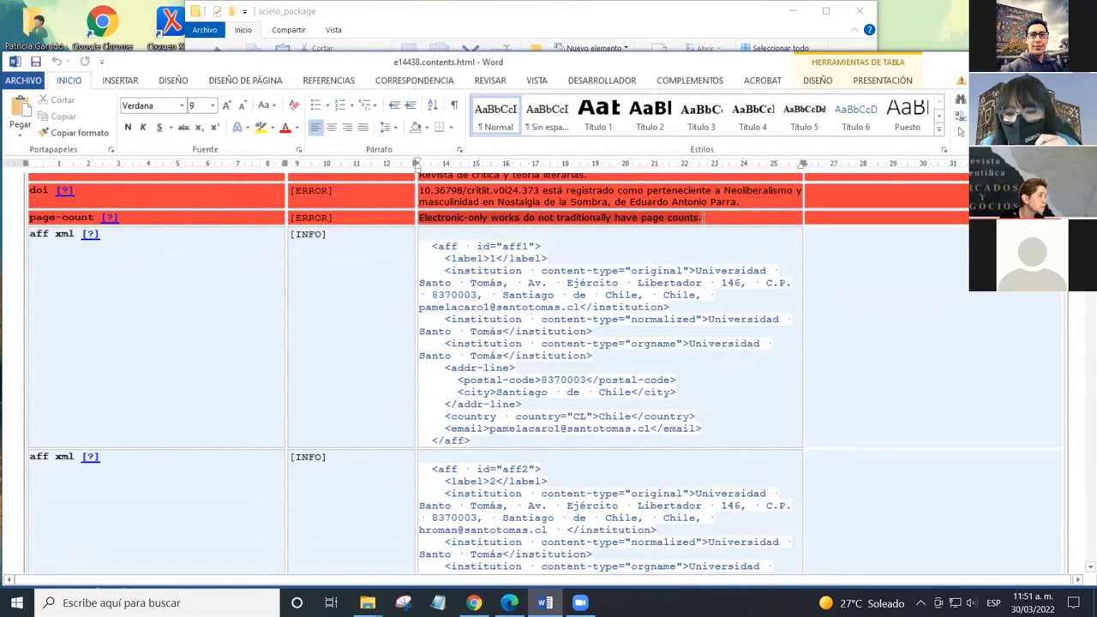
{"action": "left_click", "coordinate": [703, 219]}
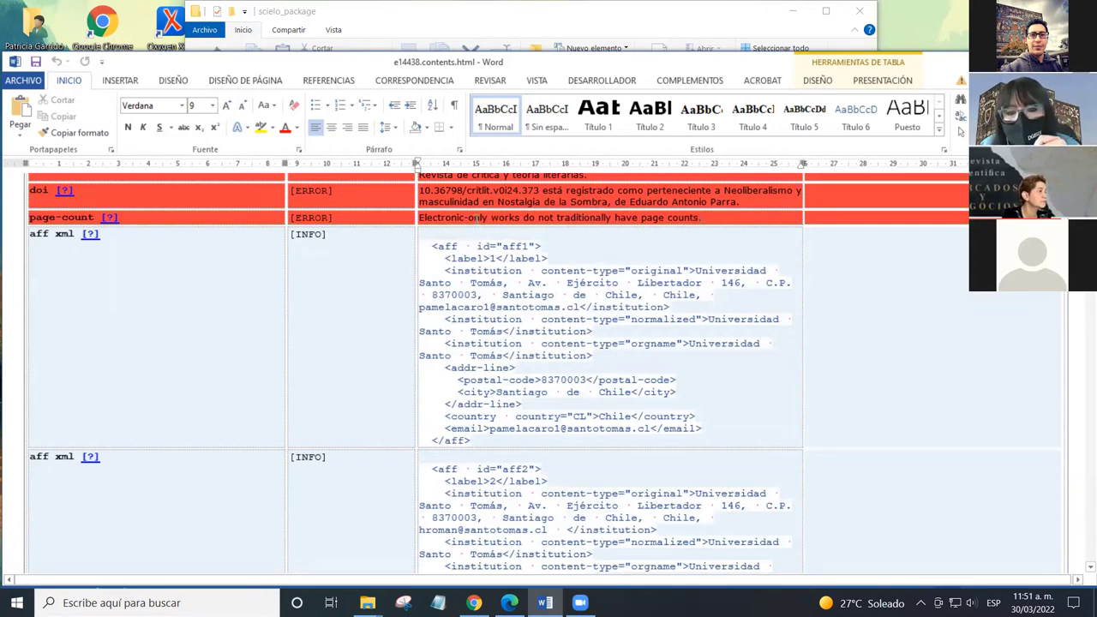
{"action": "mouse_move", "coordinate": [704, 219]}
{"action": "left_mouse_down"}
{"action": "mouse_move", "coordinate": [442, 218]}
{"action": "mouse_move", "coordinate": [424, 202]}
{"action": "mouse_move", "coordinate": [726, 224]}
{"action": "mouse_move", "coordinate": [711, 223]}
{"action": "left_mouse_up"}
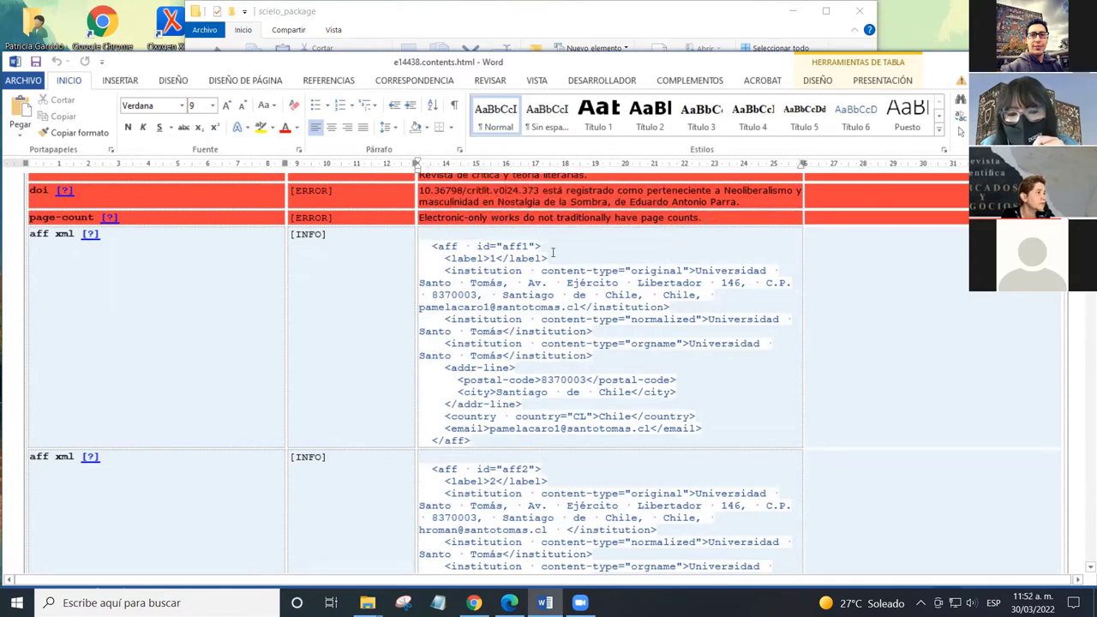
Step: Read through the affiliation XML in the aff1 and aff2 messages below the page-count error
{"action": "scroll", "coordinate": [552, 257], "scroll_direction": "down", "scroll_amount": 1}
{"action": "scroll", "coordinate": [548, 272], "scroll_direction": "down", "scroll_amount": 2}
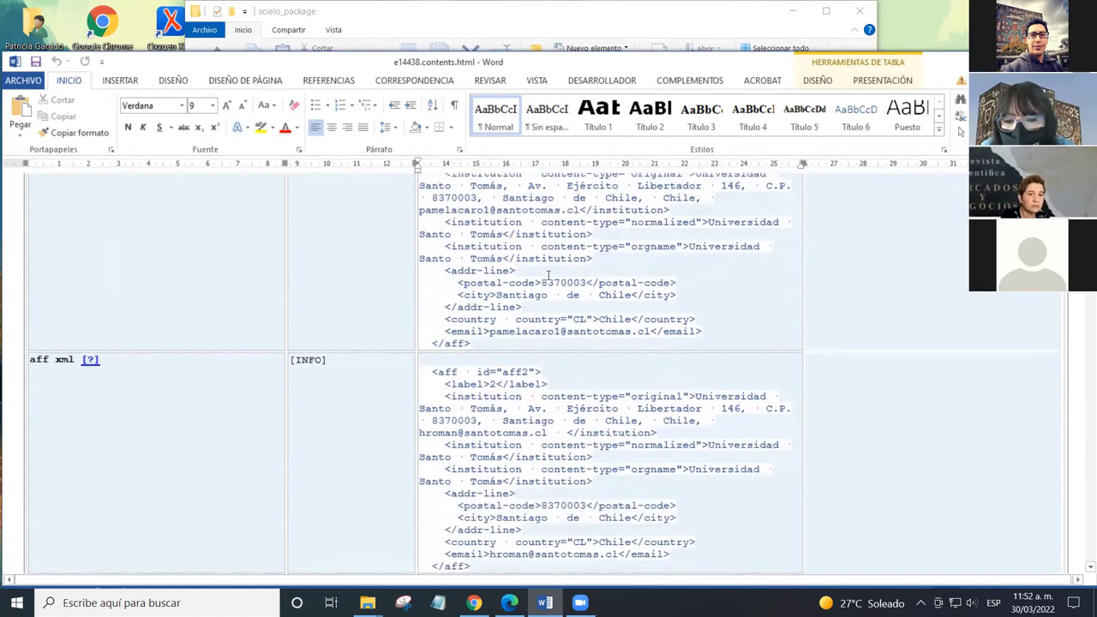
{"action": "scroll", "coordinate": [549, 274], "scroll_direction": "down", "scroll_amount": 1}
{"action": "scroll", "coordinate": [549, 274], "scroll_direction": "up", "scroll_amount": 1}
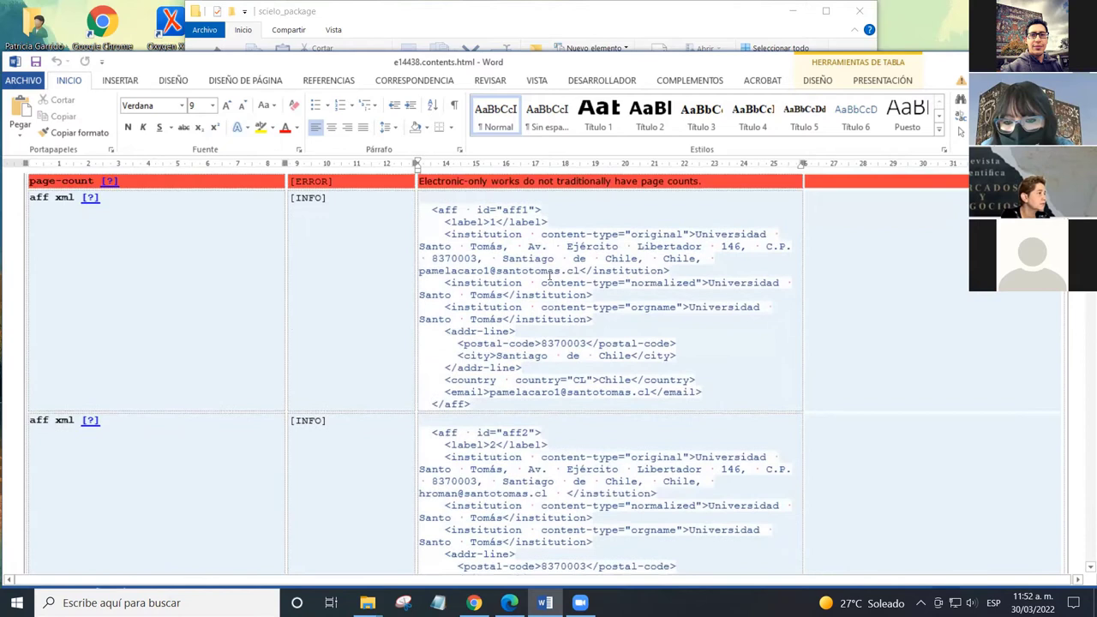
{"action": "left_click", "coordinate": [629, 294]}
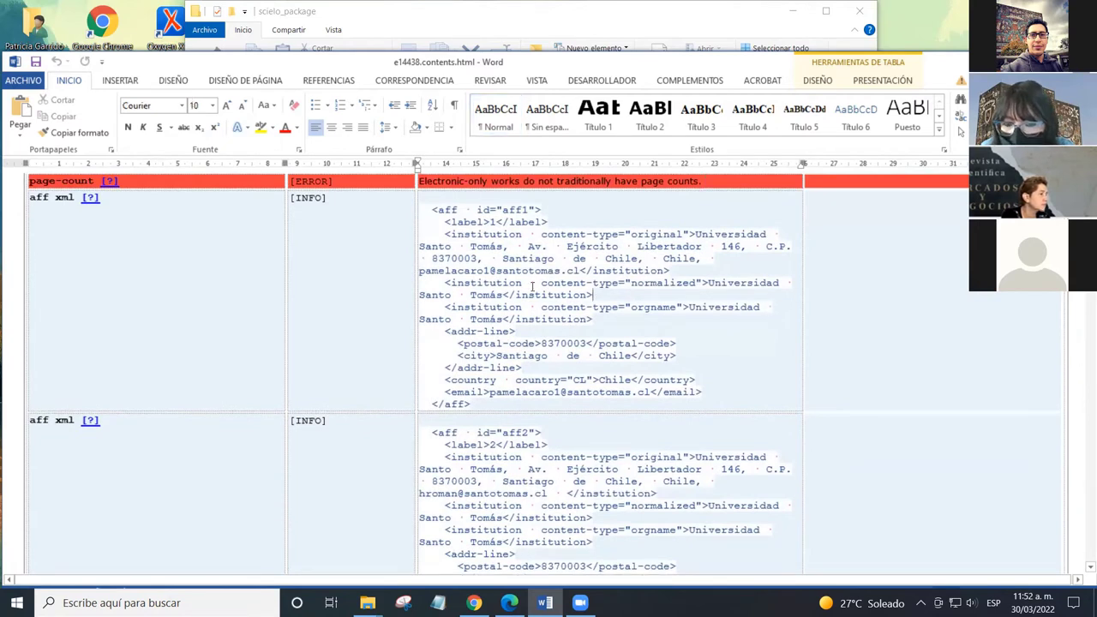
{"action": "left_click", "coordinate": [449, 282]}
{"action": "scroll", "coordinate": [506, 287], "scroll_direction": "down", "scroll_amount": 1}
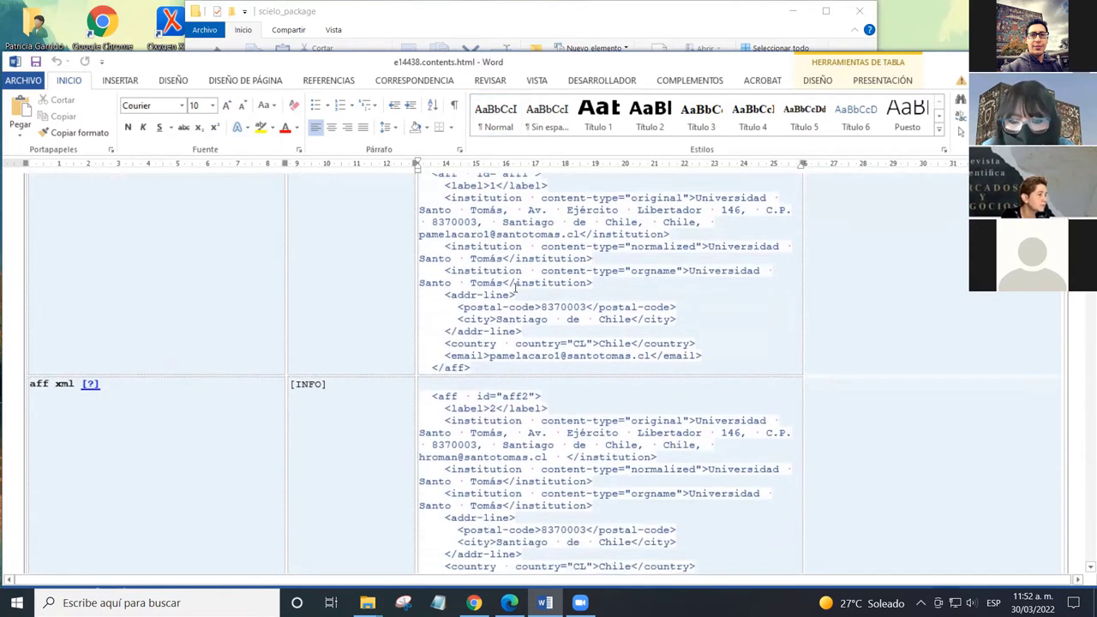
Step: Highlight the normalized and orgname content types in the aff1 institution entries and compare them with the original entry
{"action": "double_click", "coordinate": [688, 248]}
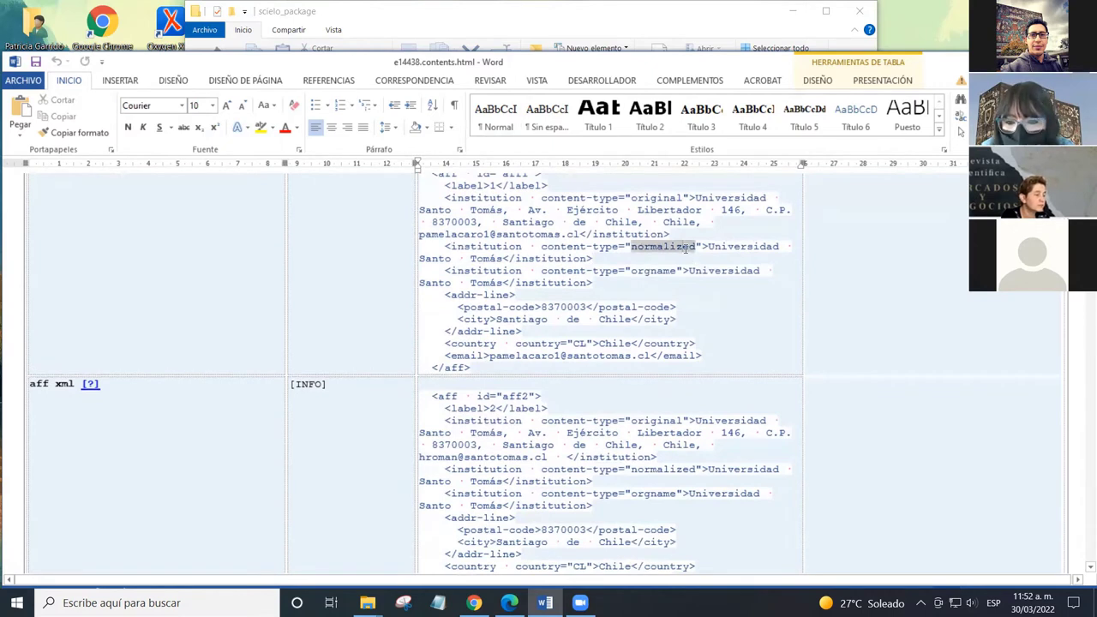
{"action": "left_click", "coordinate": [614, 261]}
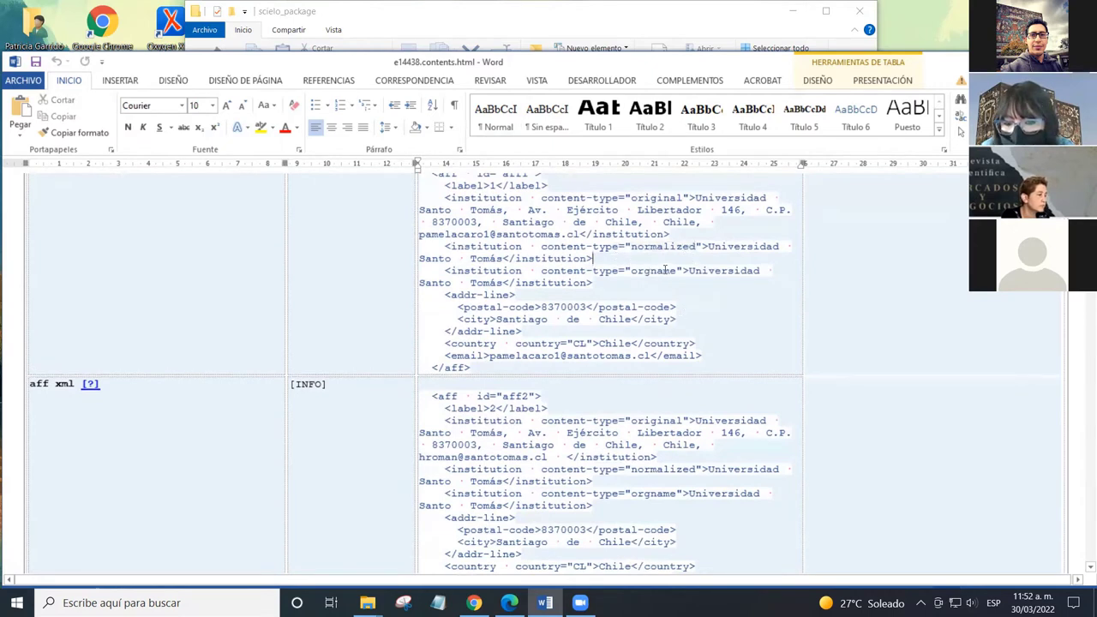
{"action": "double_click", "coordinate": [663, 269]}
{"action": "left_click", "coordinate": [694, 281]}
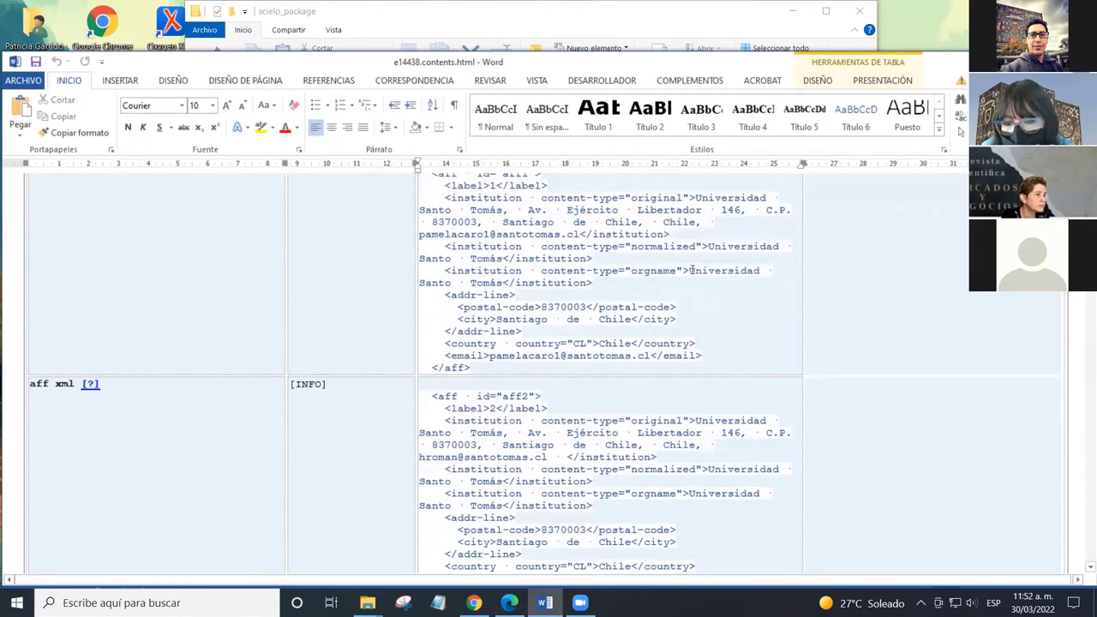
{"action": "double_click", "coordinate": [653, 271]}
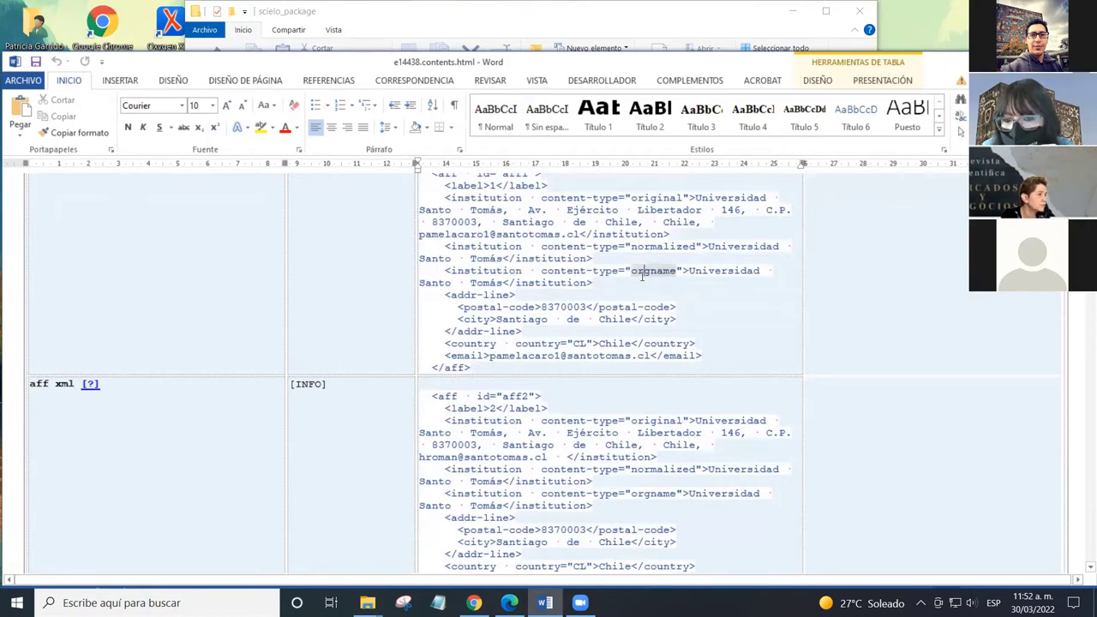
{"action": "left_click", "coordinate": [603, 198]}
{"action": "double_click", "coordinate": [603, 198]}
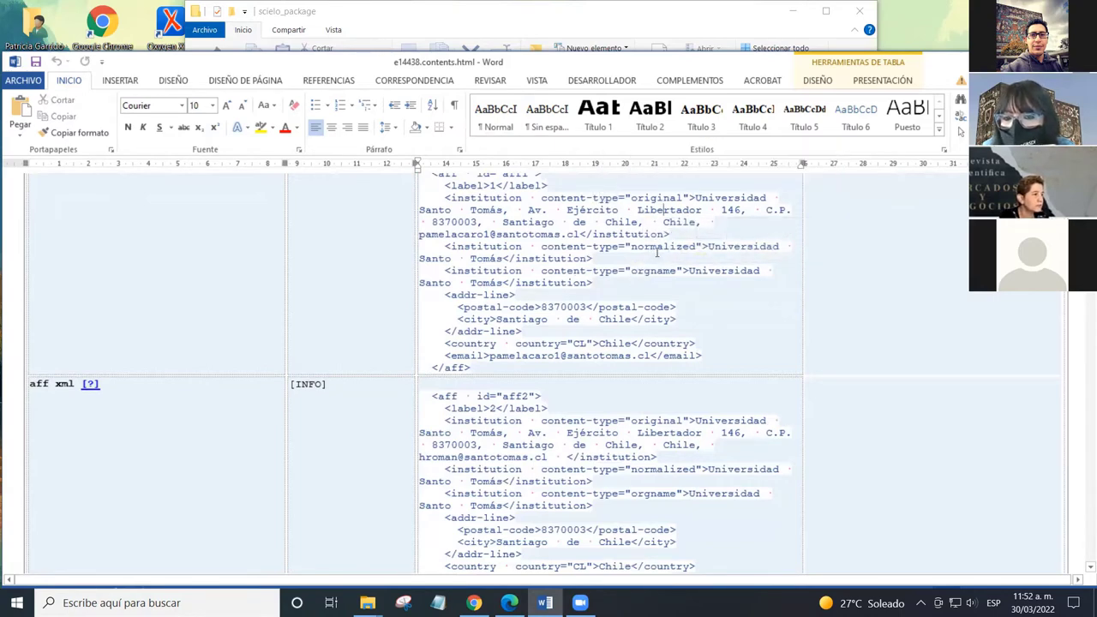
{"action": "left_click", "coordinate": [663, 210]}
Step: Review the copyright, license and sec-type messages, highlighting by-nc-nd/4.0/ in the license link
{"action": "scroll", "coordinate": [553, 268], "scroll_direction": "down", "scroll_amount": 2}
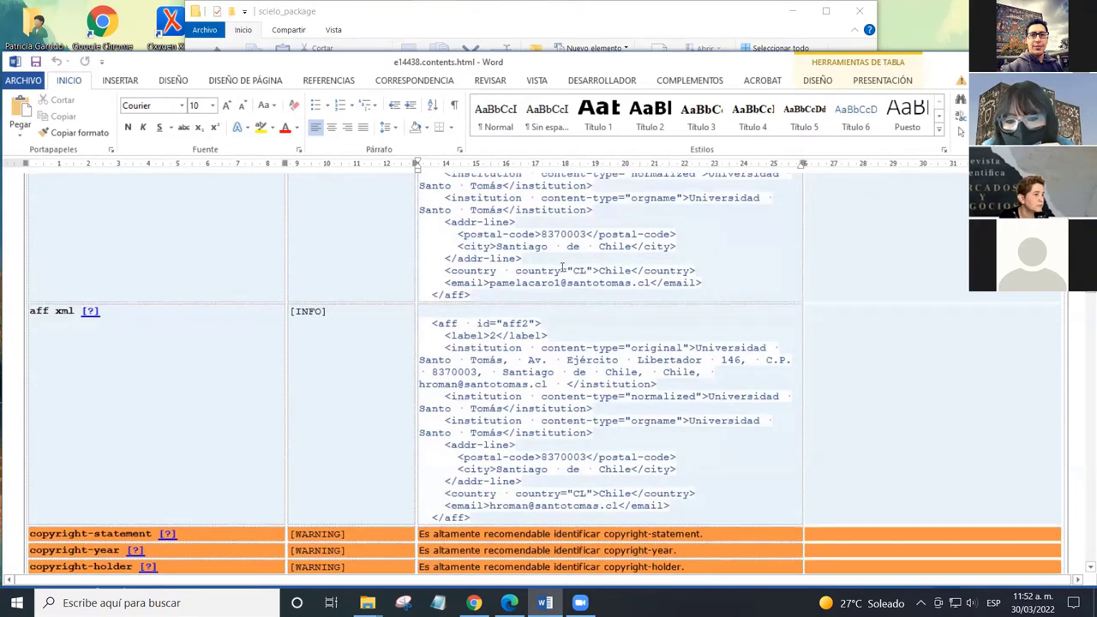
{"action": "scroll", "coordinate": [537, 258], "scroll_direction": "down", "scroll_amount": 8}
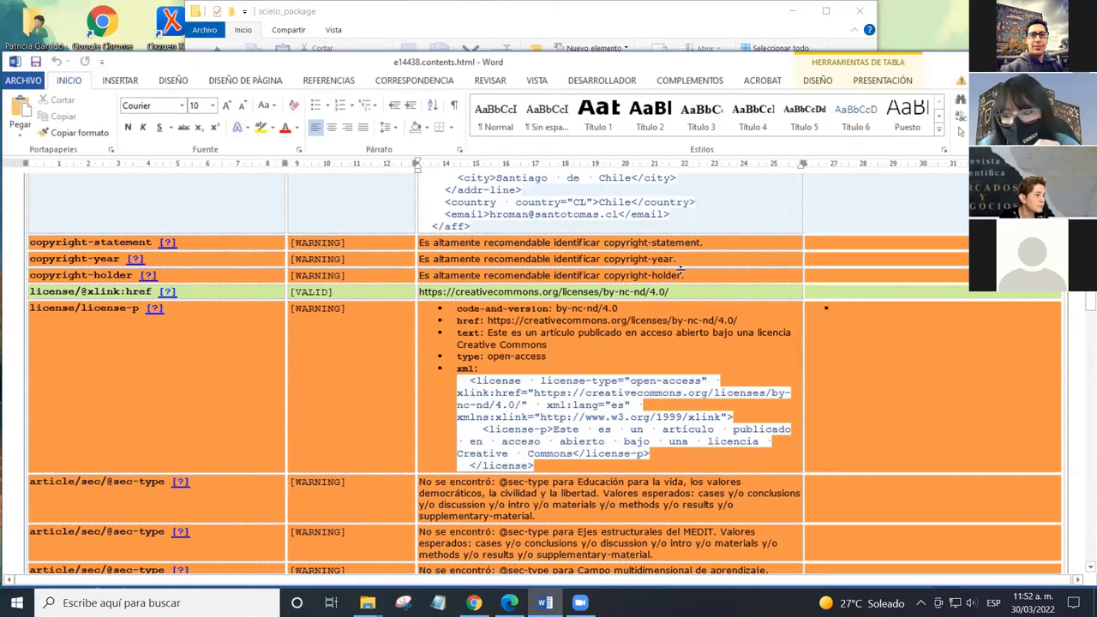
{"action": "scroll", "coordinate": [599, 283], "scroll_direction": "down", "scroll_amount": 3}
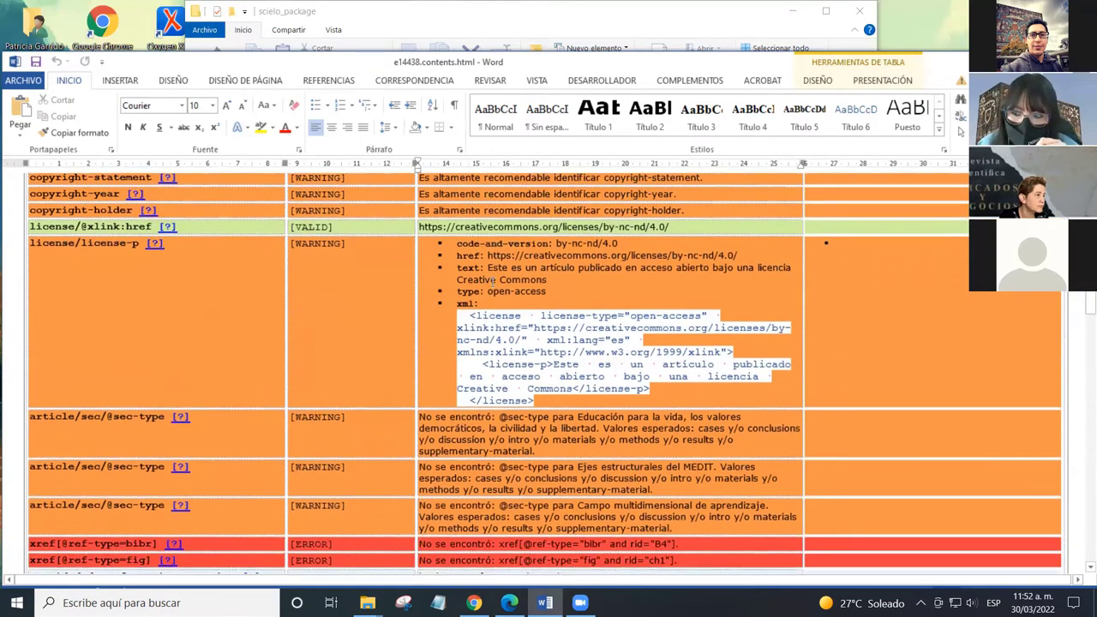
{"action": "scroll", "coordinate": [490, 284], "scroll_direction": "down", "scroll_amount": 4}
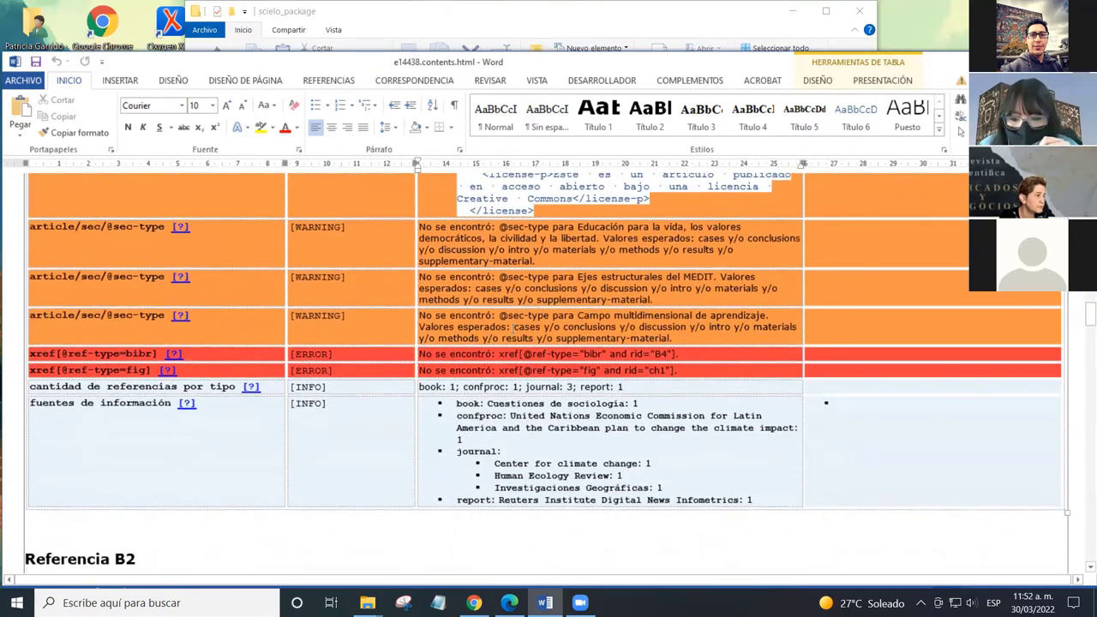
{"action": "scroll", "coordinate": [428, 291], "scroll_direction": "up", "scroll_amount": 4}
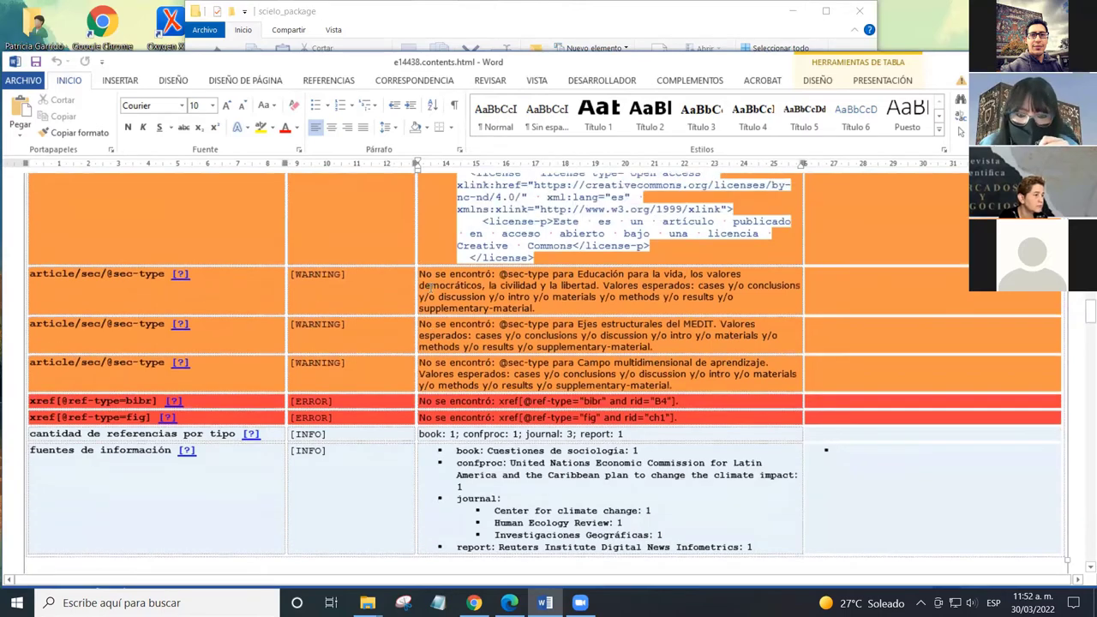
{"action": "scroll", "coordinate": [426, 296], "scroll_direction": "up", "scroll_amount": 1}
{"action": "scroll", "coordinate": [515, 274], "scroll_direction": "down", "scroll_amount": 4}
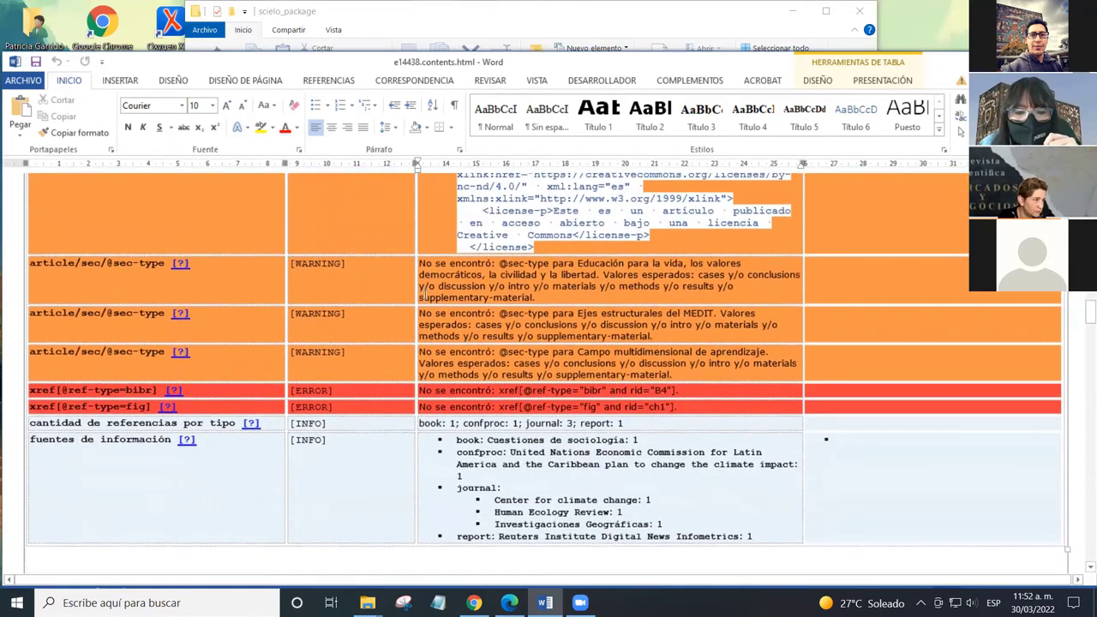
{"action": "scroll", "coordinate": [591, 256], "scroll_direction": "up", "scroll_amount": 4}
{"action": "left_click_drag", "start_coordinate": [611, 214], "coordinate": [700, 220]}
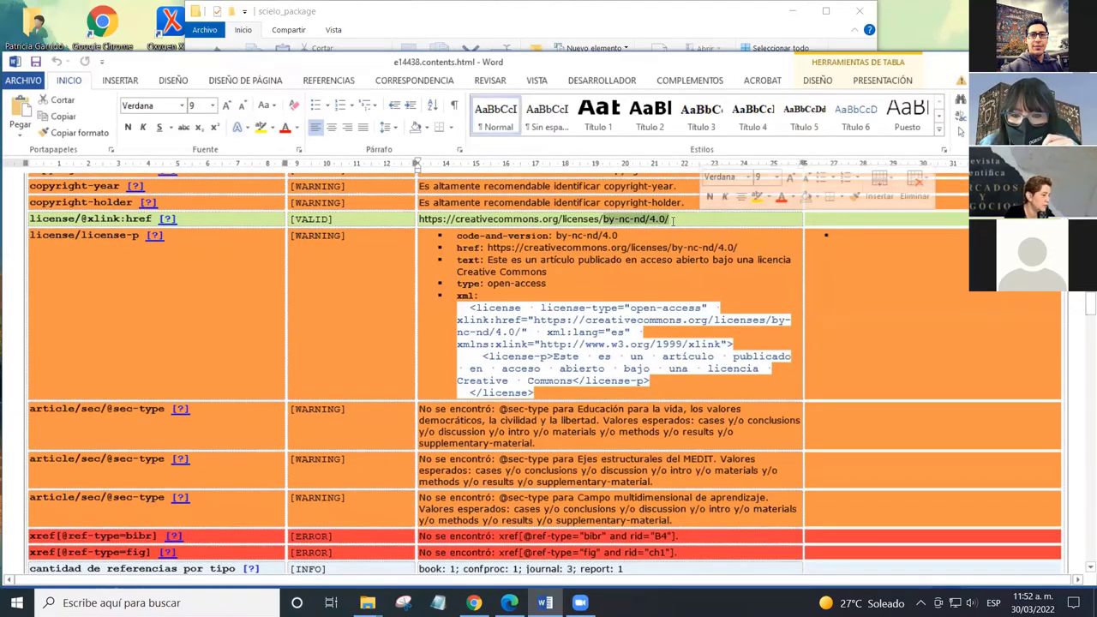
Step: Examine the bibr and fig xref errors below the sec-type warnings, highlighting the B4 identifier in the bibr message
{"action": "scroll", "coordinate": [378, 363], "scroll_direction": "down", "scroll_amount": 6}
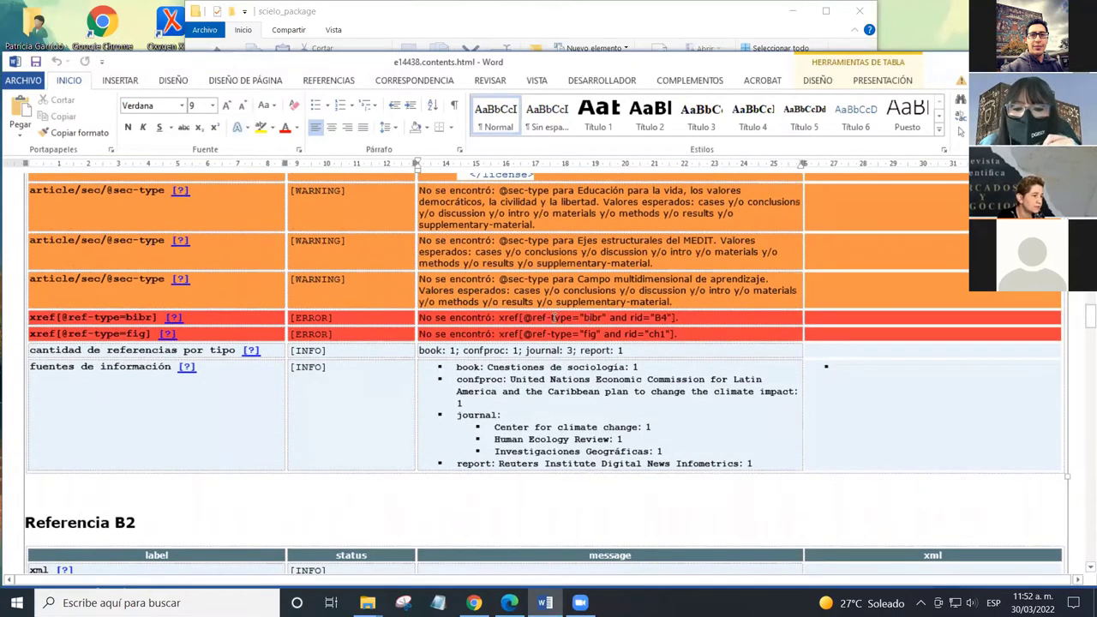
{"action": "mouse_move", "coordinate": [683, 317]}
{"action": "left_mouse_down"}
{"action": "mouse_move", "coordinate": [420, 318]}
{"action": "mouse_move", "coordinate": [531, 334]}
{"action": "mouse_move", "coordinate": [721, 334]}
{"action": "mouse_move", "coordinate": [689, 334]}
{"action": "left_mouse_up"}
{"action": "left_click", "coordinate": [678, 317]}
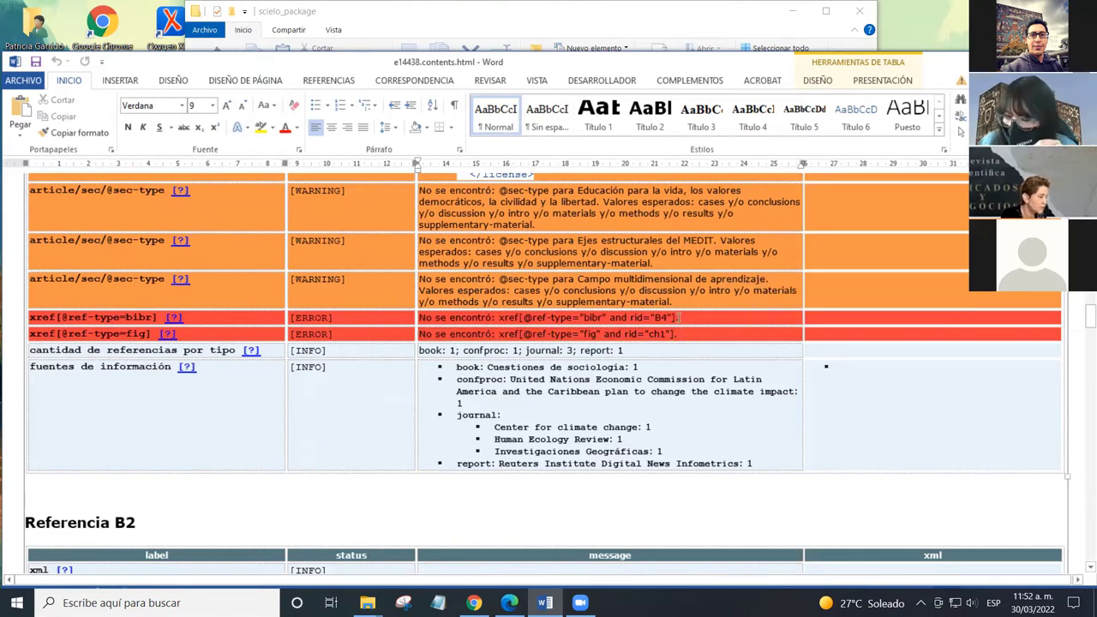
{"action": "left_click_drag", "start_coordinate": [683, 317], "coordinate": [520, 317]}
{"action": "left_click", "coordinate": [673, 334]}
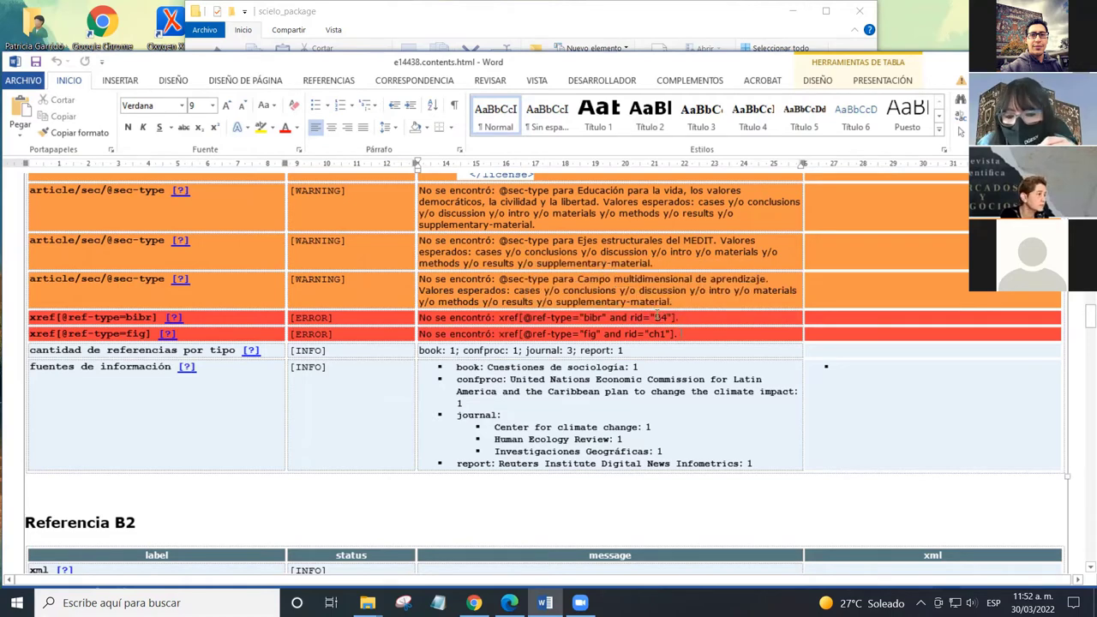
{"action": "double_click", "coordinate": [665, 318]}
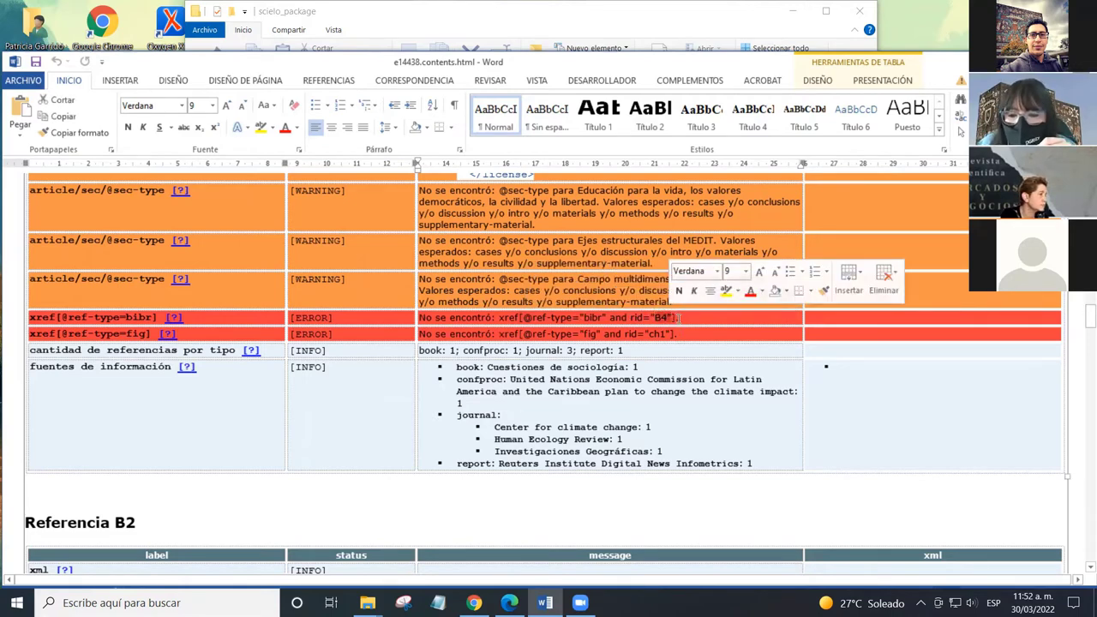
{"action": "left_click", "coordinate": [682, 320]}
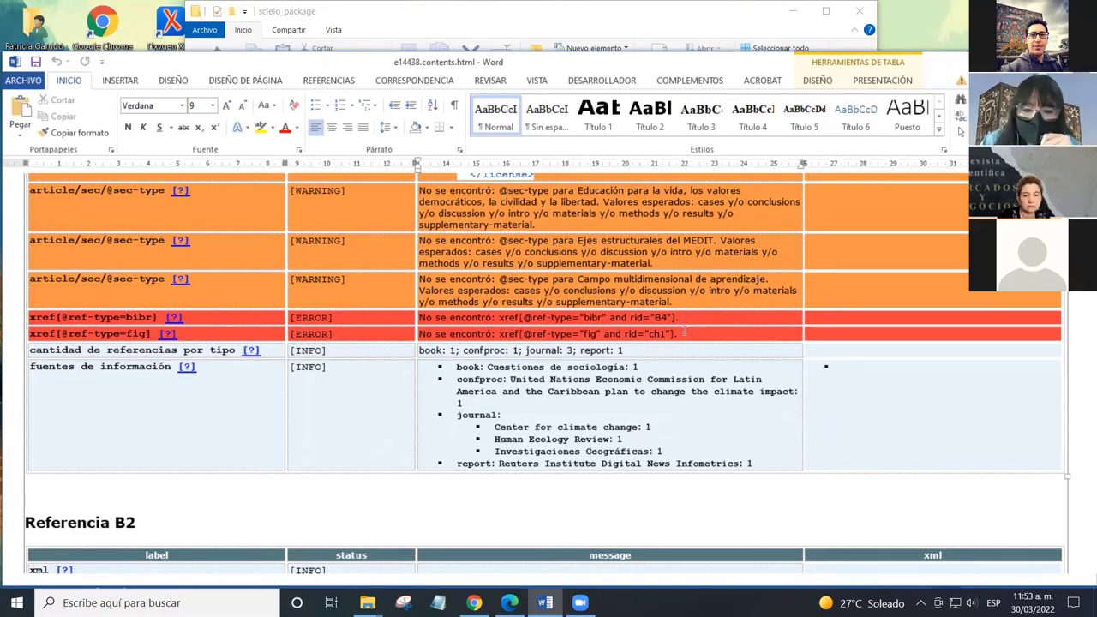
Step: Highlight rid="B4" in the bibr error and "ch1" in the fig error, and continue to the reference counts and Referencia B2
{"action": "left_click_drag", "start_coordinate": [629, 317], "coordinate": [682, 317]}
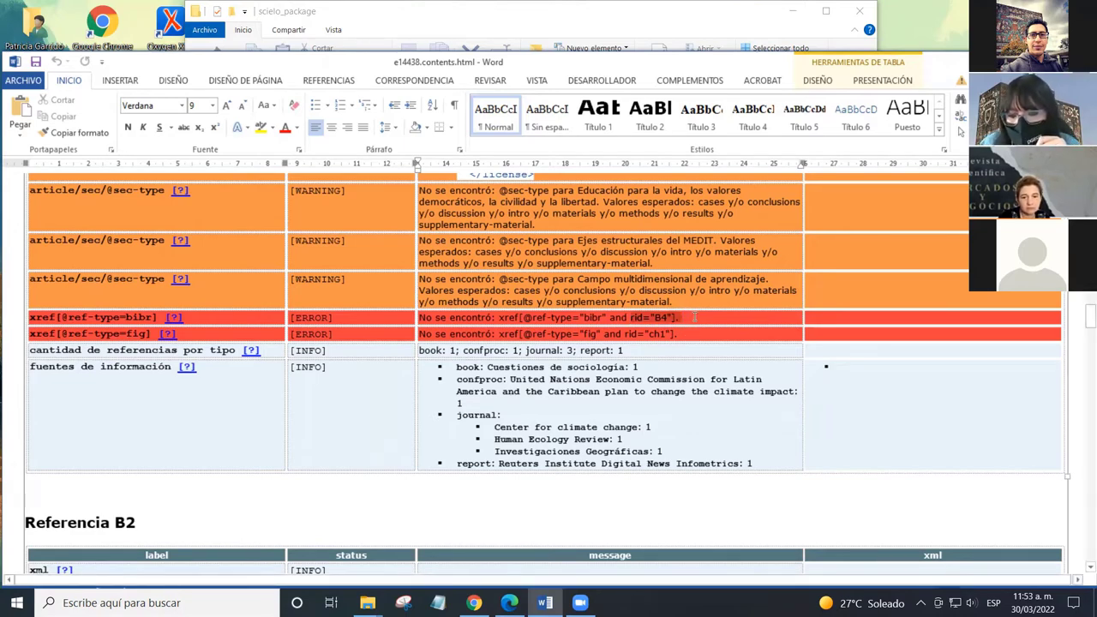
{"action": "left_click", "coordinate": [694, 317]}
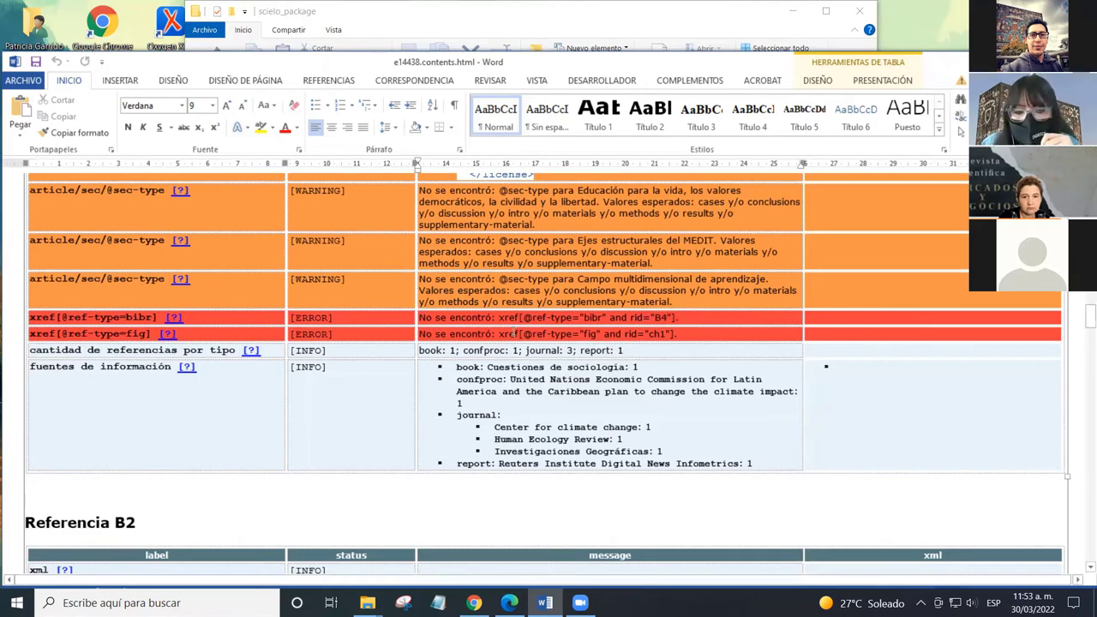
{"action": "left_click_drag", "start_coordinate": [637, 333], "coordinate": [678, 333]}
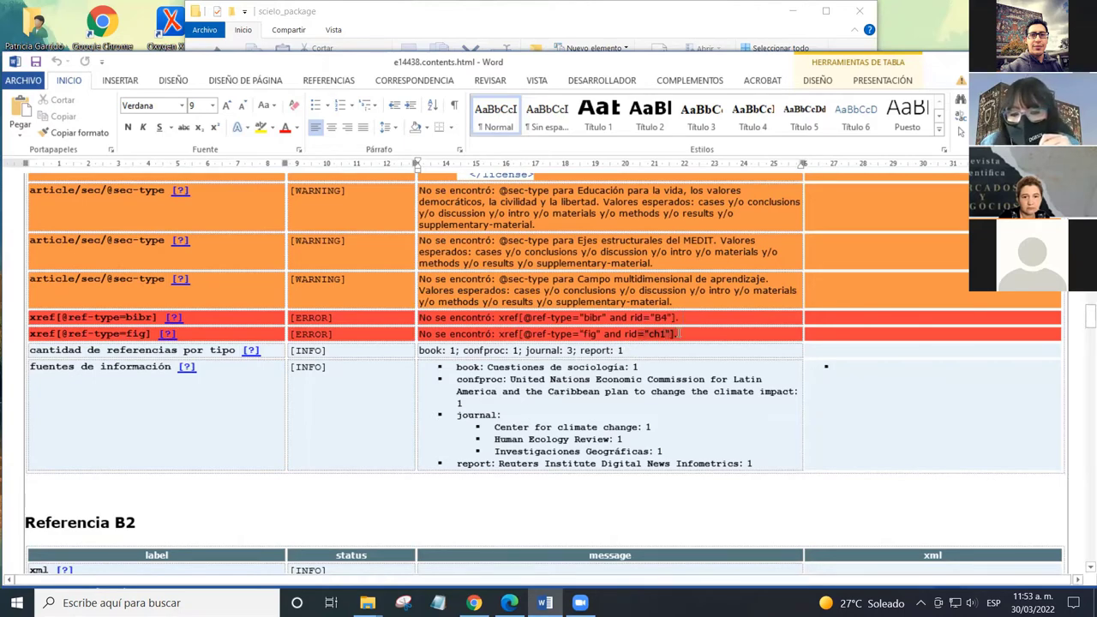
{"action": "left_click", "coordinate": [683, 347]}
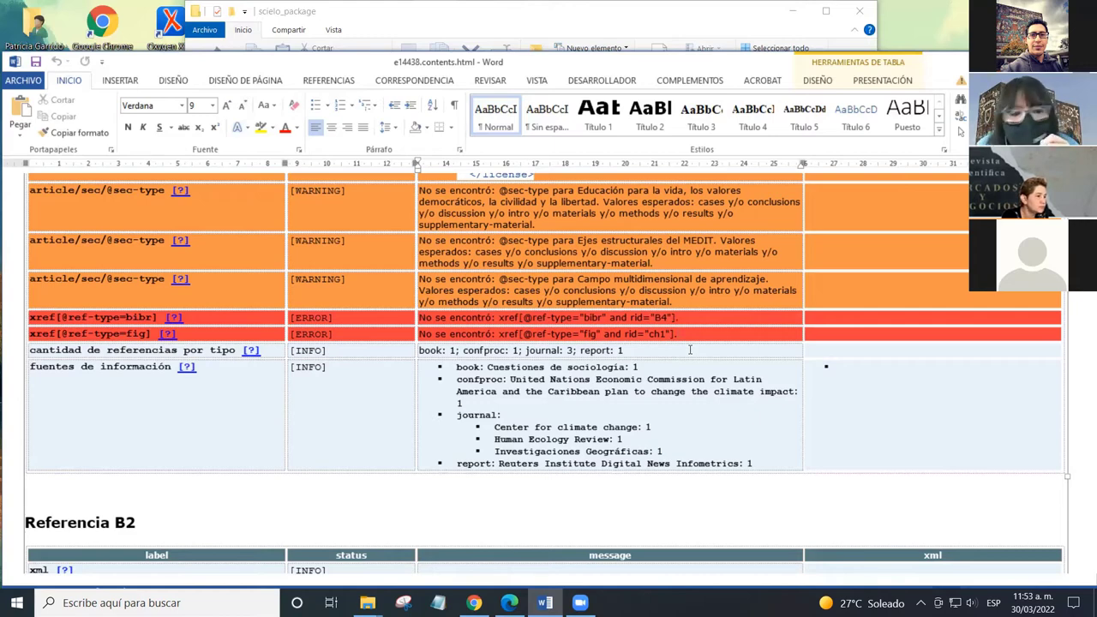
{"action": "scroll", "coordinate": [690, 349], "scroll_direction": "down", "scroll_amount": 3}
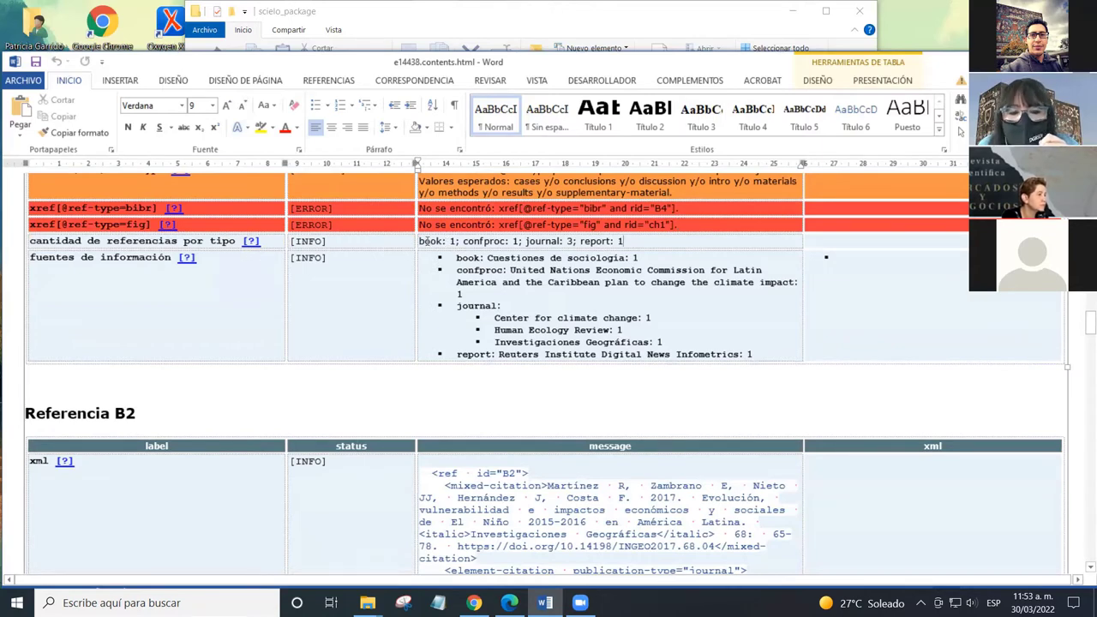
Step: Examine the number of references per type (book, confproc, journal, report) in the "cantidad de referencias por tipo" row
{"action": "left_click_drag", "start_coordinate": [421, 241], "coordinate": [632, 249]}
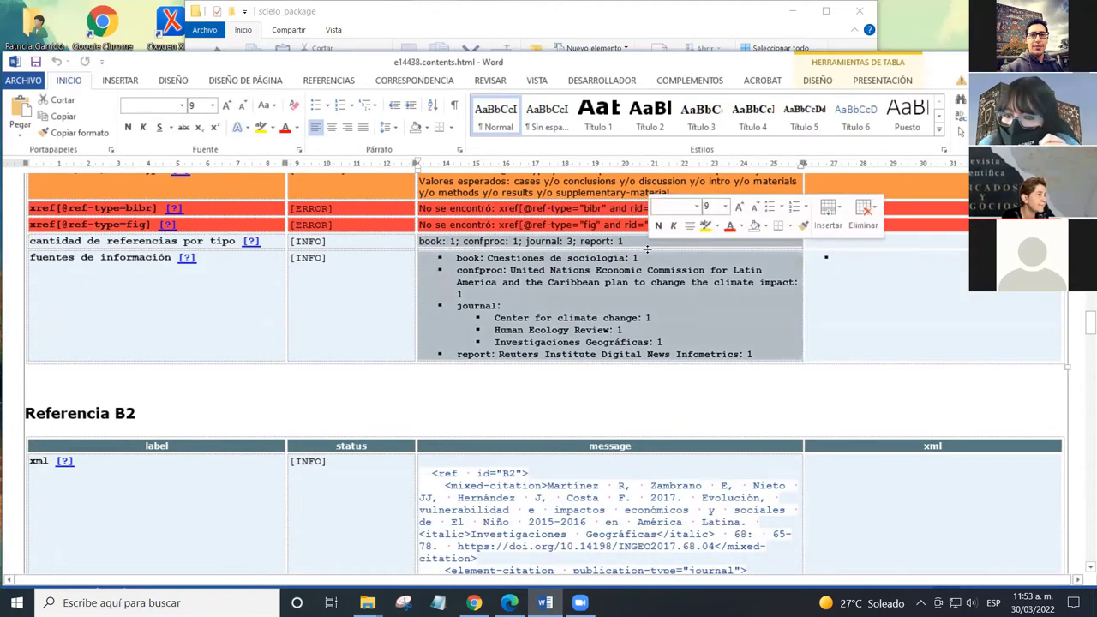
{"action": "left_click", "coordinate": [633, 247]}
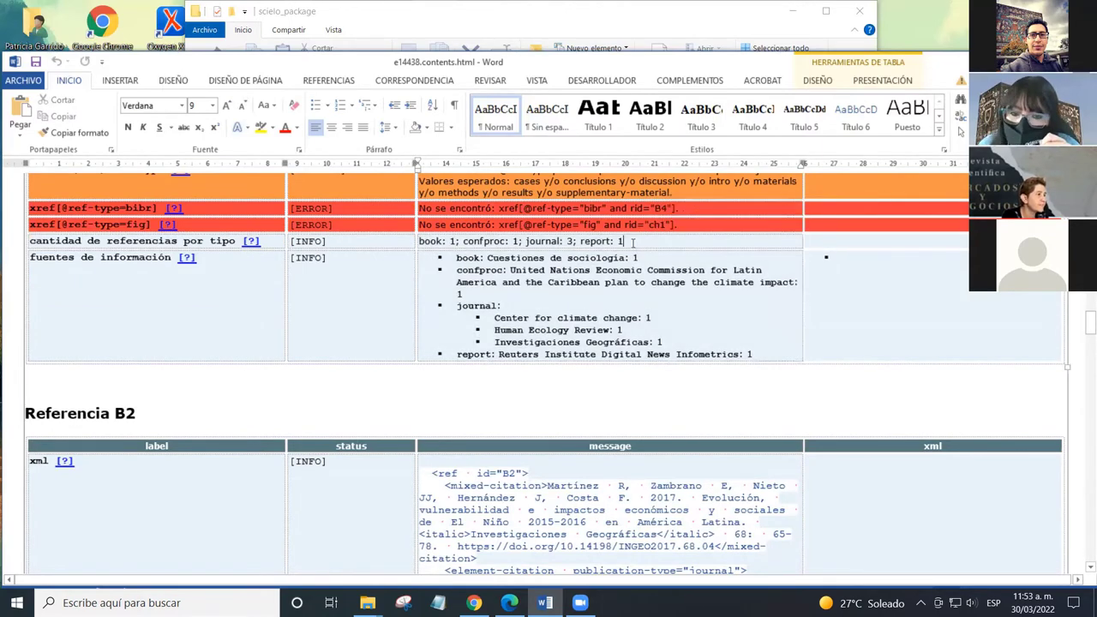
{"action": "double_click", "coordinate": [451, 241]}
{"action": "double_click", "coordinate": [515, 241]}
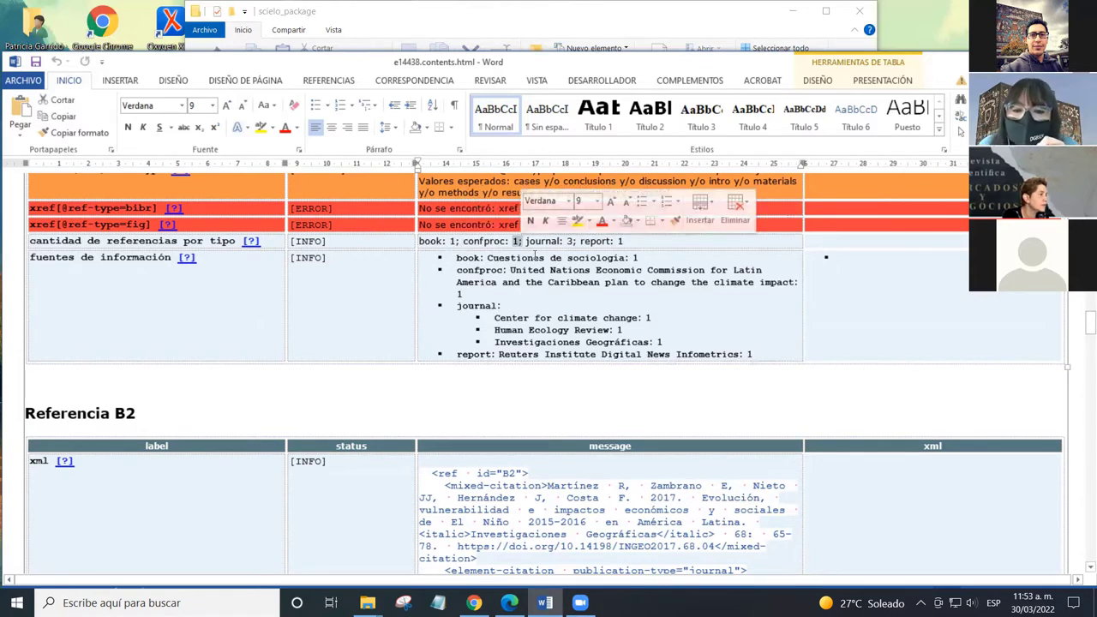
{"action": "double_click", "coordinate": [568, 240]}
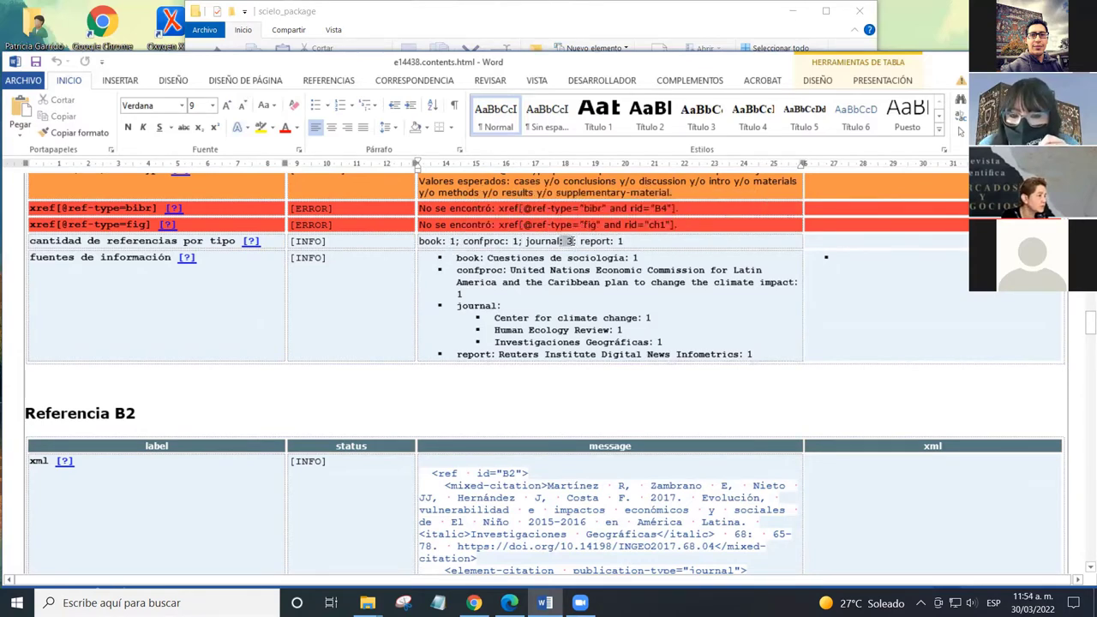
{"action": "left_click", "coordinate": [629, 240]}
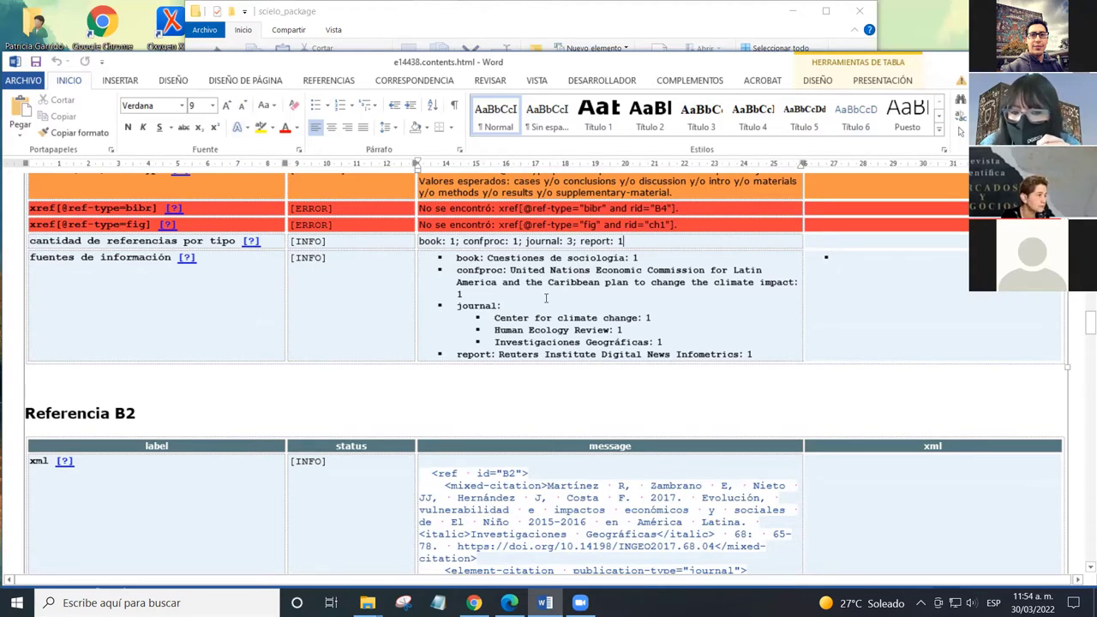
Step: Review the sources listed under book, confproc, journal and report in the "fuentes de información" row, with their individual counts
{"action": "left_click", "coordinate": [527, 271]}
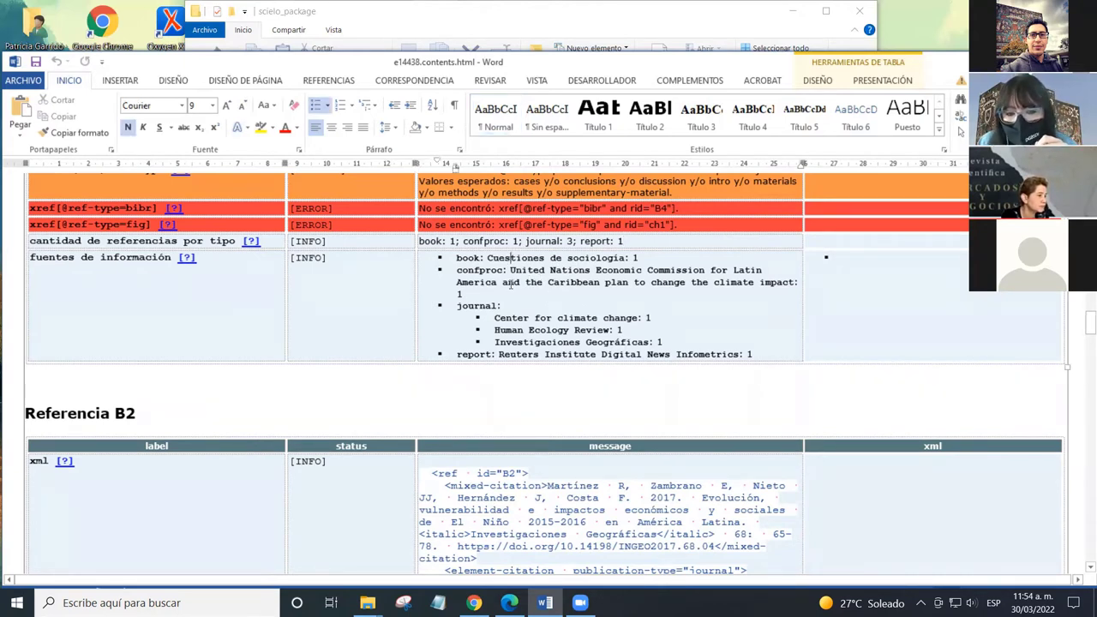
{"action": "left_click", "coordinate": [548, 318]}
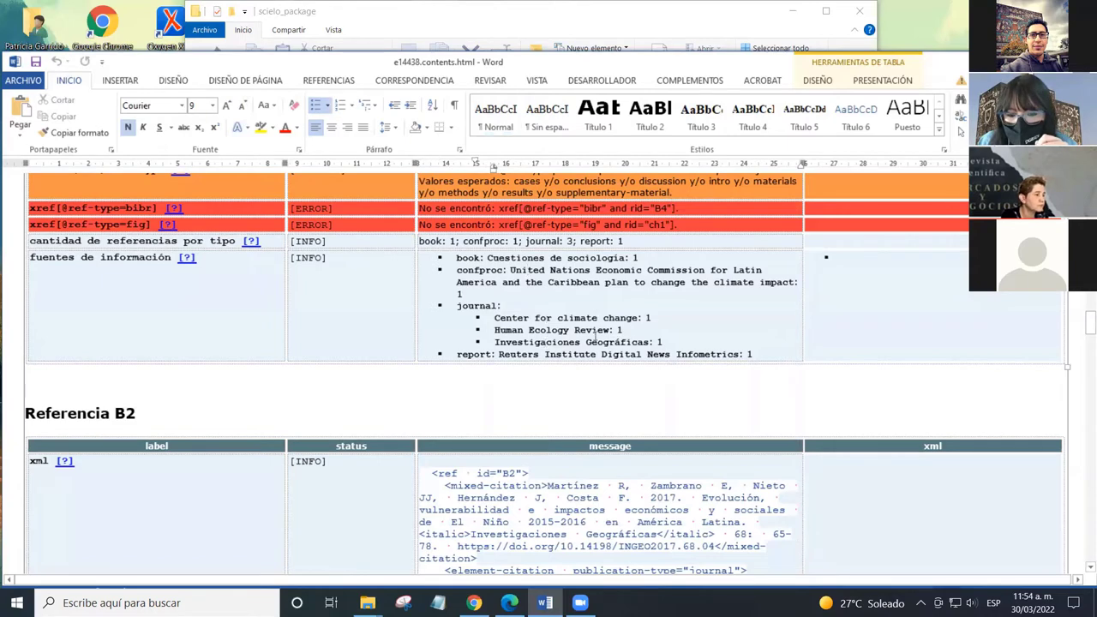
{"action": "double_click", "coordinate": [635, 257]}
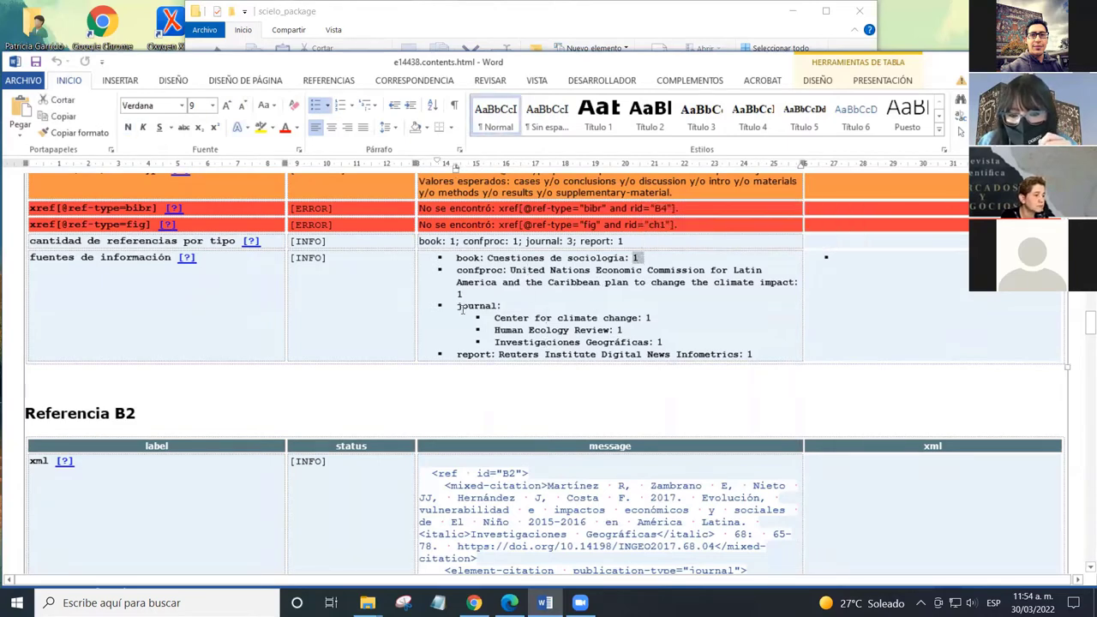
{"action": "left_click", "coordinate": [555, 331]}
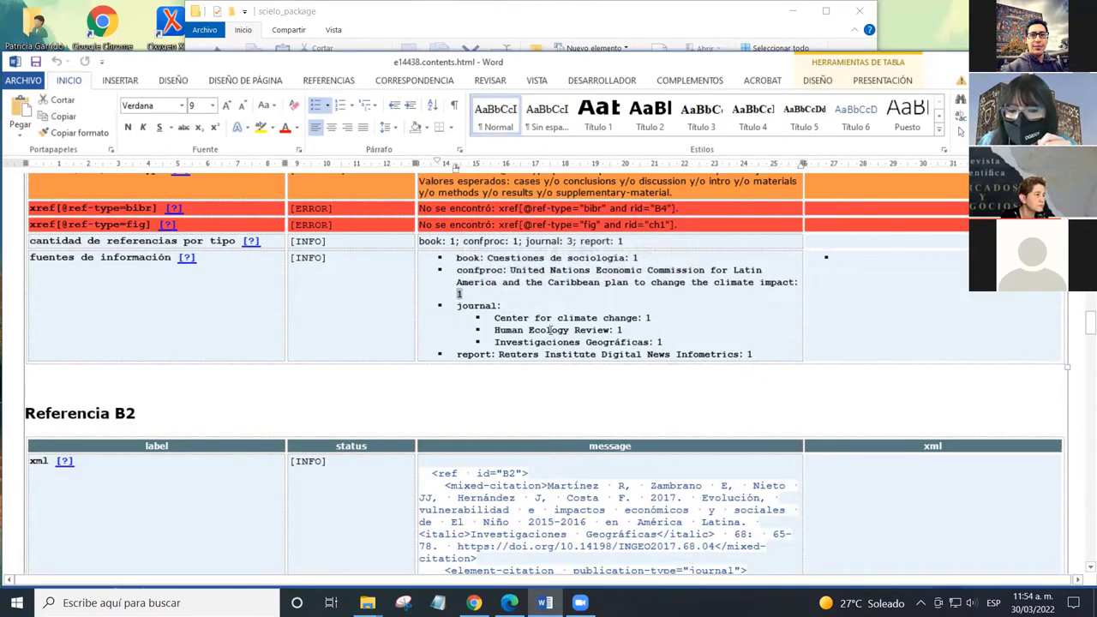
{"action": "left_click_drag", "start_coordinate": [495, 317], "coordinate": [639, 317]}
{"action": "left_click", "coordinate": [644, 317]}
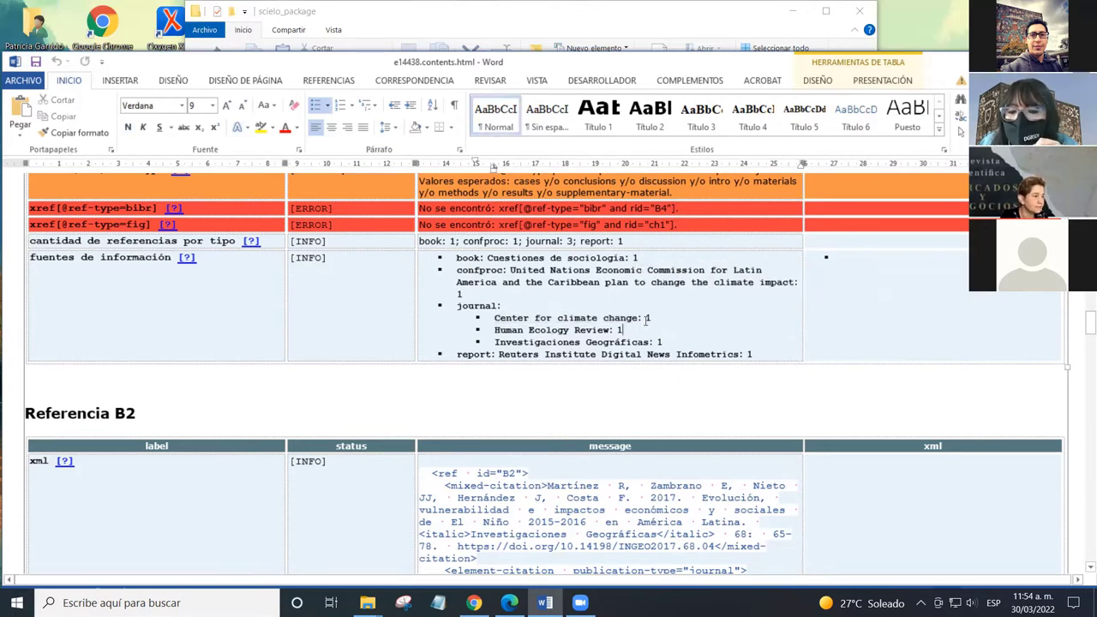
{"action": "double_click", "coordinate": [647, 318]}
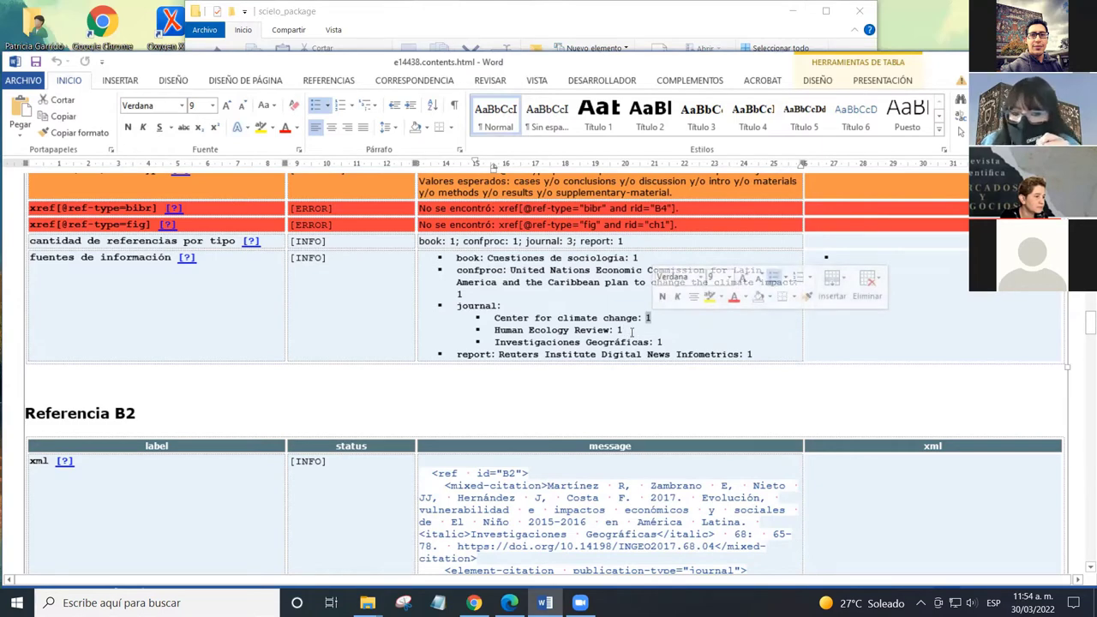
{"action": "left_click", "coordinate": [642, 319]}
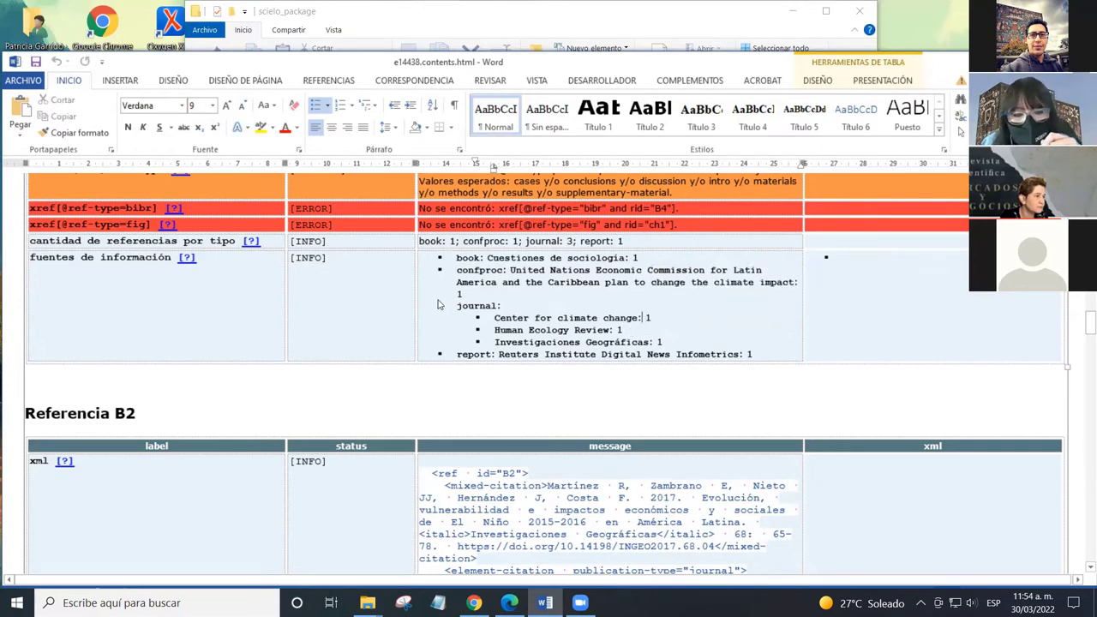
Step: Look through the XML markup of Referencia B2, from its mixed citation to the end of the element citation
{"action": "scroll", "coordinate": [380, 320], "scroll_direction": "down", "scroll_amount": 5}
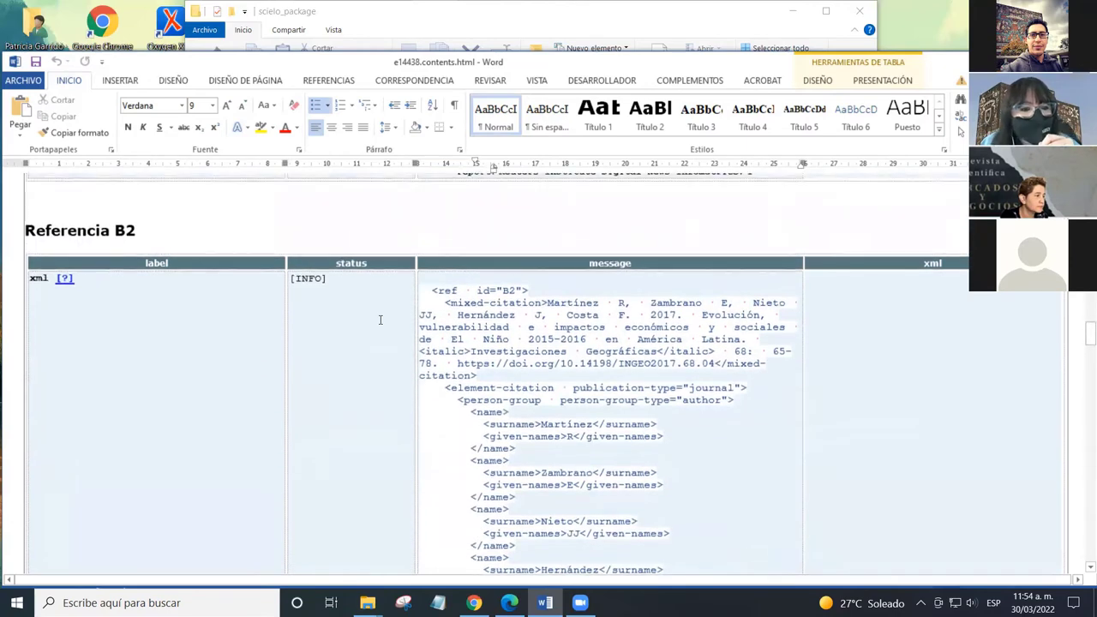
{"action": "scroll", "coordinate": [188, 317], "scroll_direction": "down", "scroll_amount": 10}
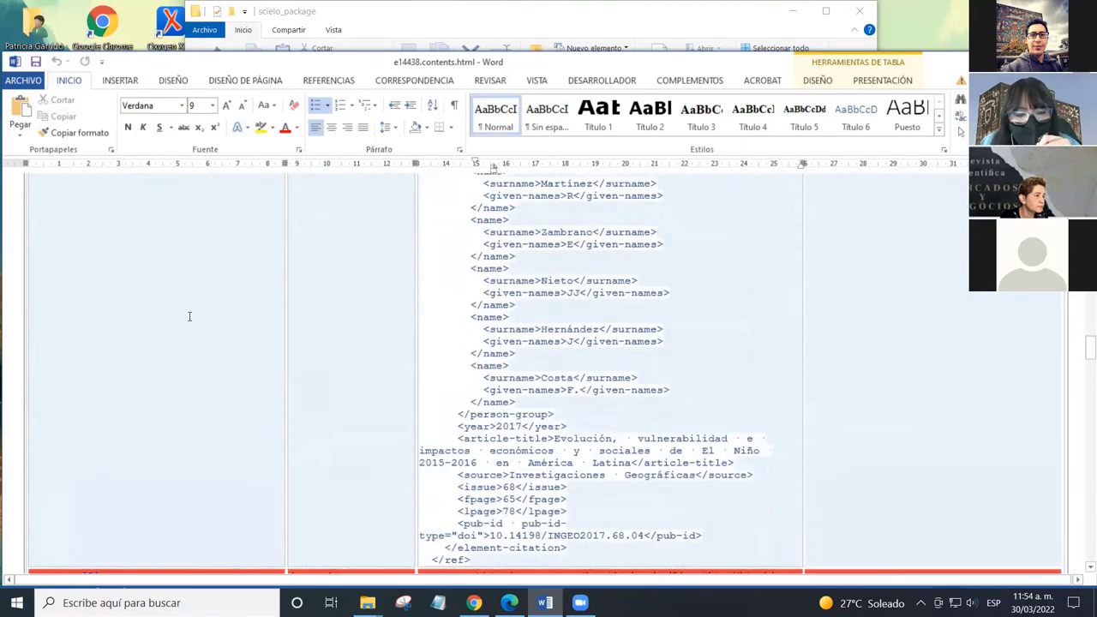
{"action": "scroll", "coordinate": [197, 319], "scroll_direction": "up", "scroll_amount": 9}
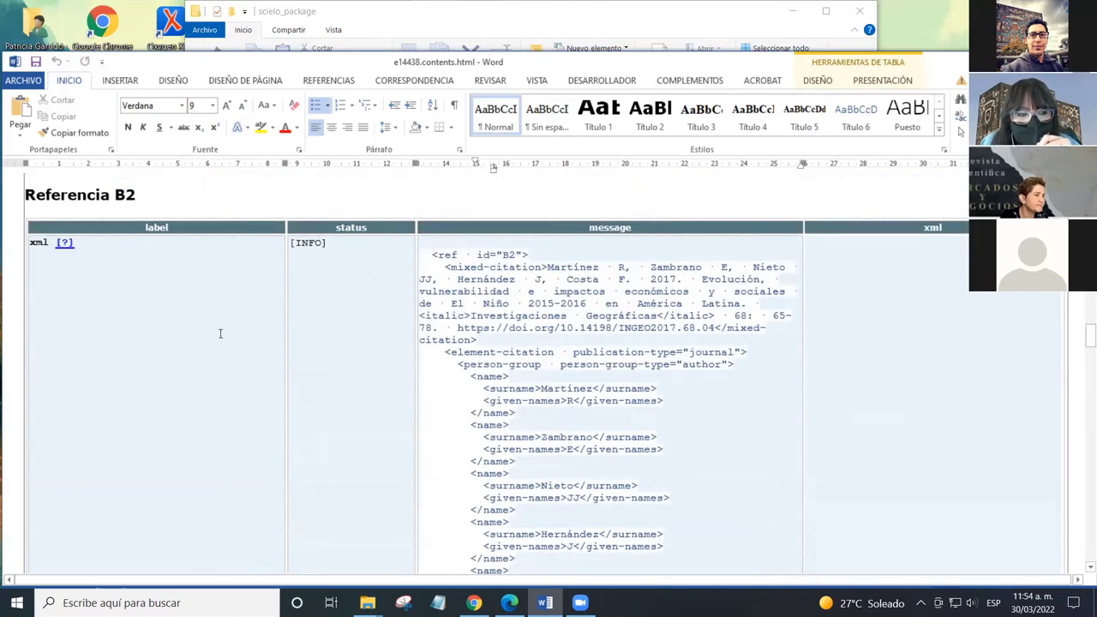
{"action": "left_click", "coordinate": [168, 196]}
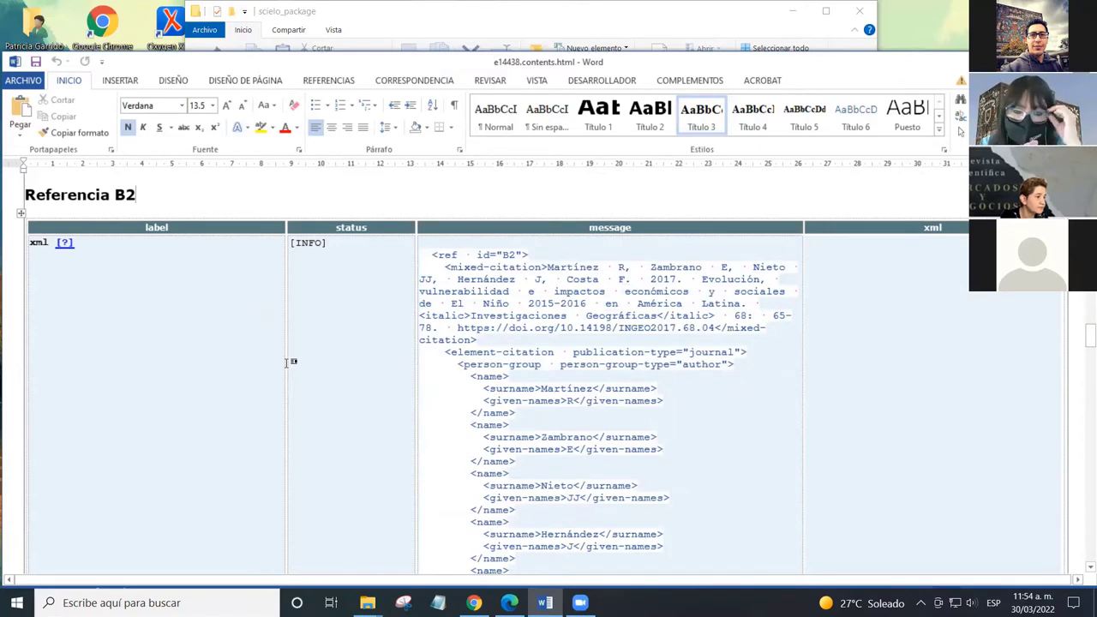
{"action": "scroll", "coordinate": [291, 362], "scroll_direction": "down", "scroll_amount": 6}
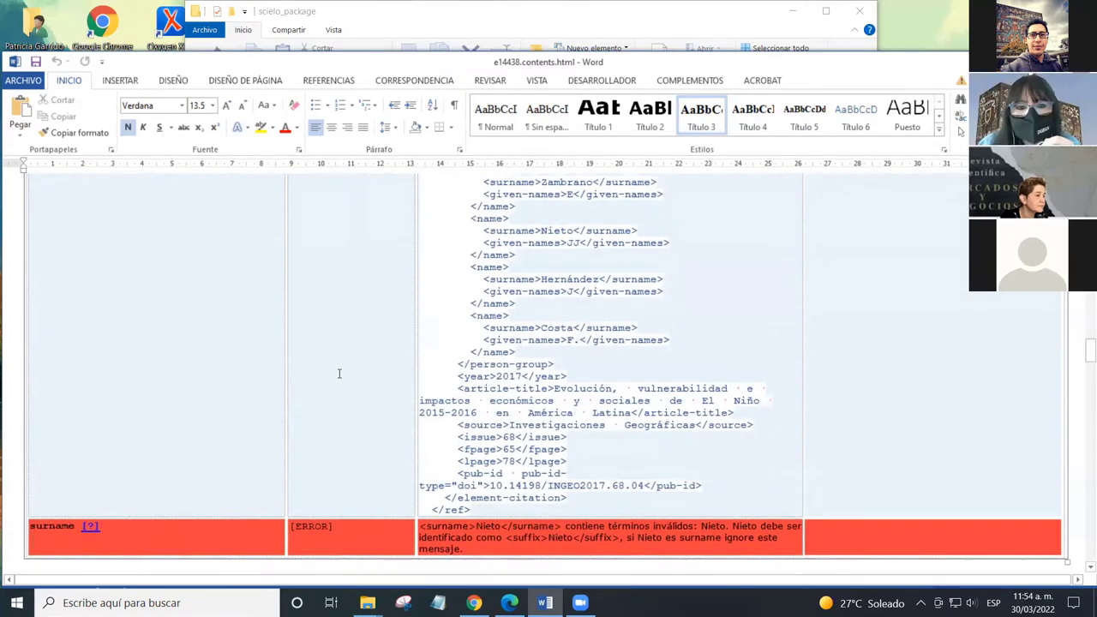
{"action": "scroll", "coordinate": [317, 407], "scroll_direction": "up", "scroll_amount": 3}
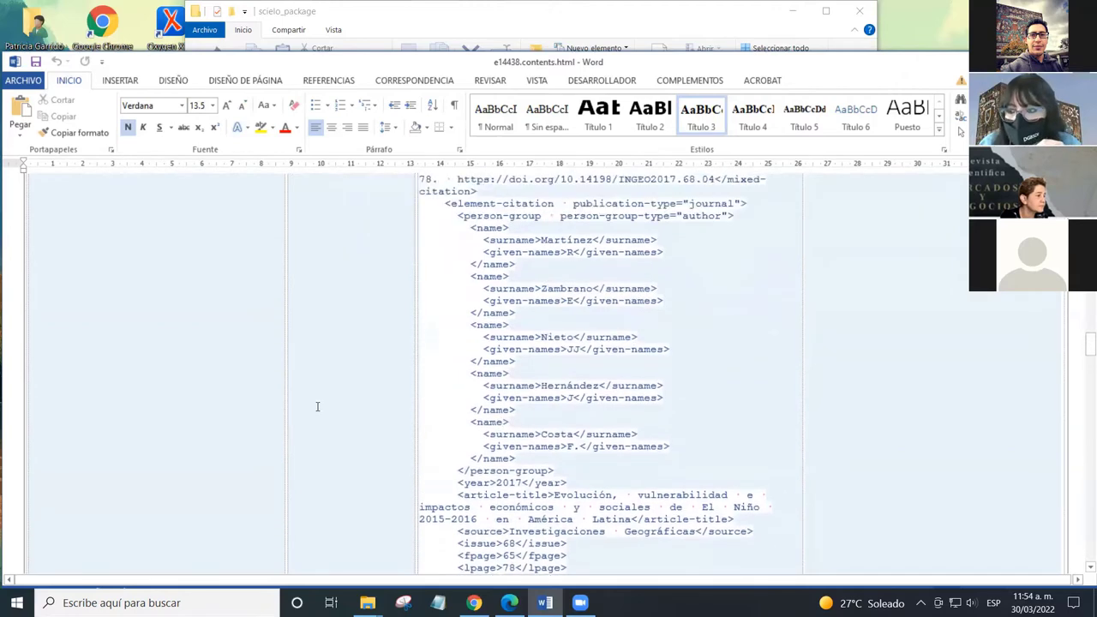
{"action": "scroll", "coordinate": [317, 407], "scroll_direction": "up", "scroll_amount": 3}
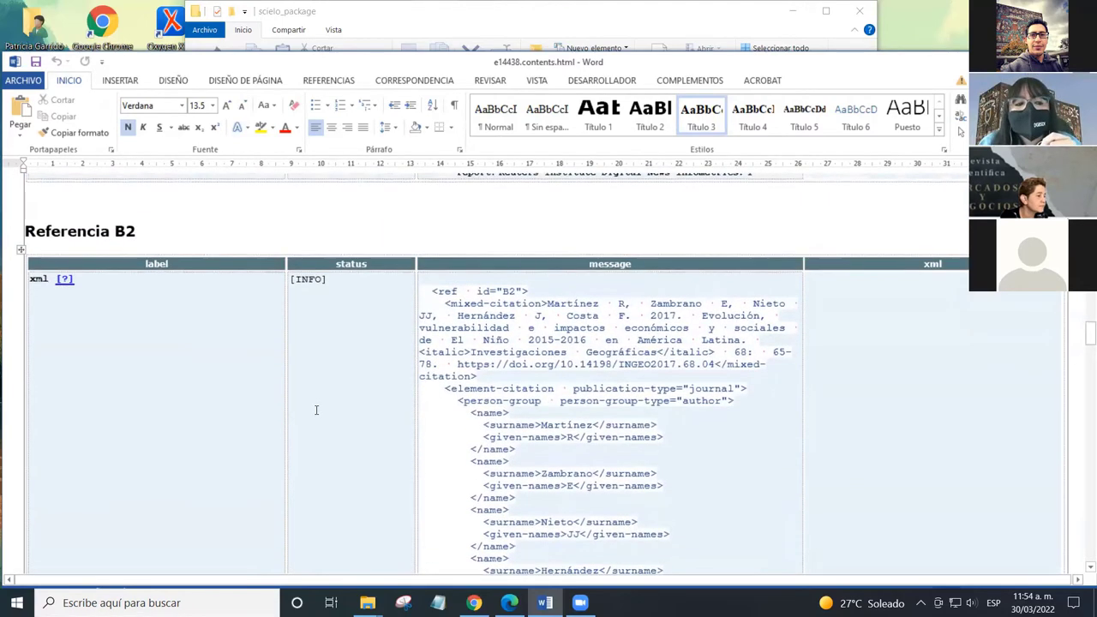
Step: Read the surname error message for Referencia B2 and compare the flagged surname and its suggested suffix tag with the reference's XML
{"action": "scroll", "coordinate": [316, 412], "scroll_direction": "down", "scroll_amount": 9}
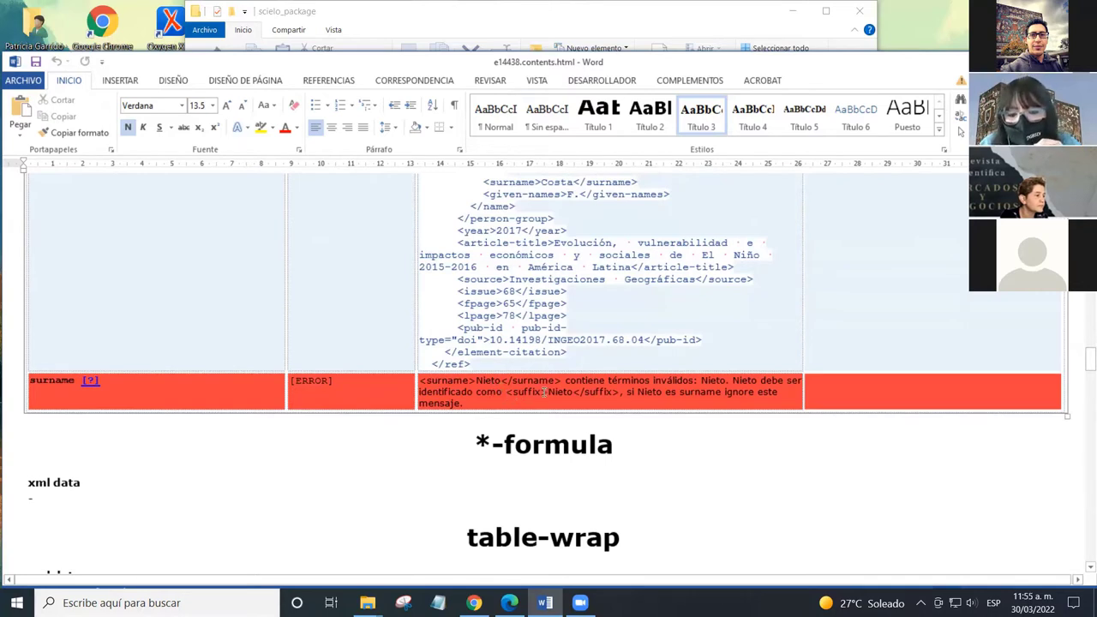
{"action": "left_click", "coordinate": [480, 383]}
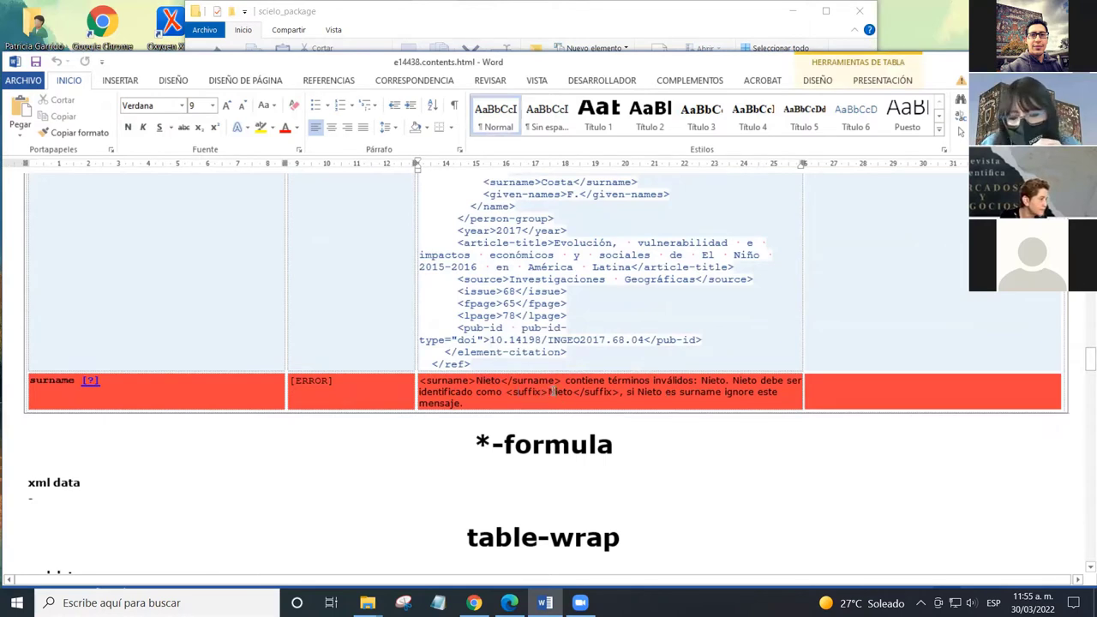
{"action": "double_click", "coordinate": [553, 392]}
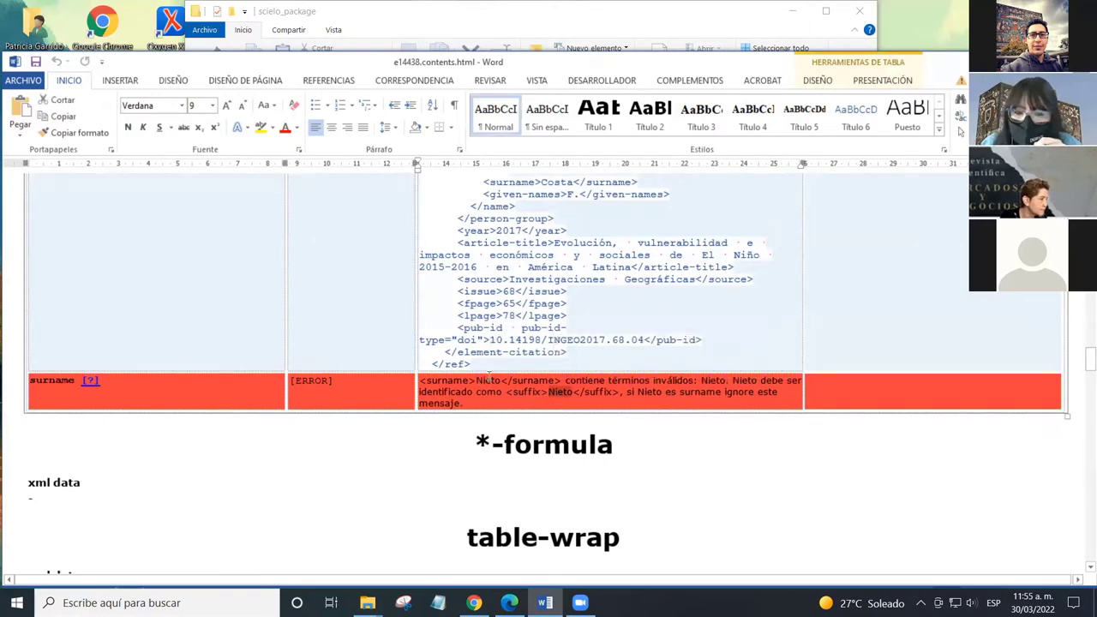
{"action": "scroll", "coordinate": [489, 377], "scroll_direction": "up", "scroll_amount": 3}
{"action": "scroll", "coordinate": [490, 374], "scroll_direction": "up", "scroll_amount": 9}
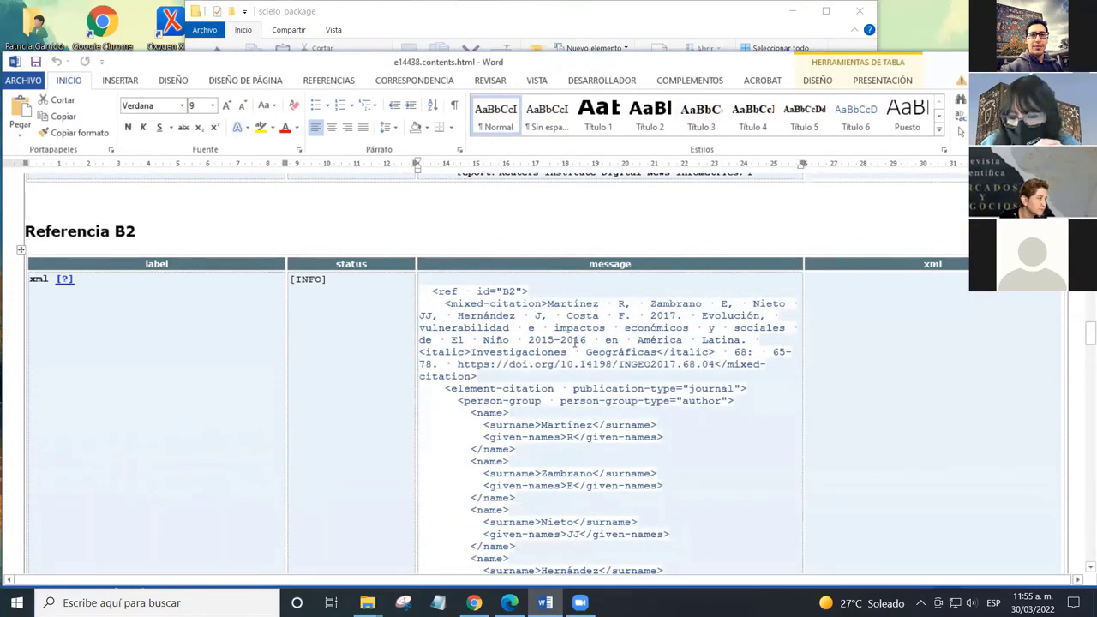
{"action": "scroll", "coordinate": [559, 342], "scroll_direction": "down", "scroll_amount": 15}
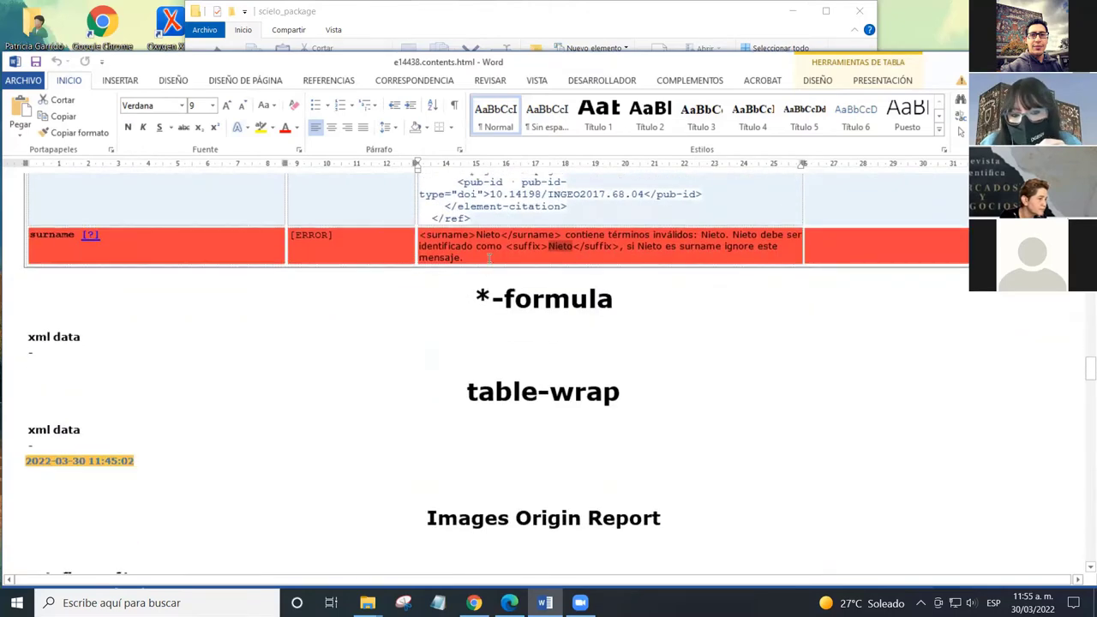
{"action": "left_click", "coordinate": [489, 257]}
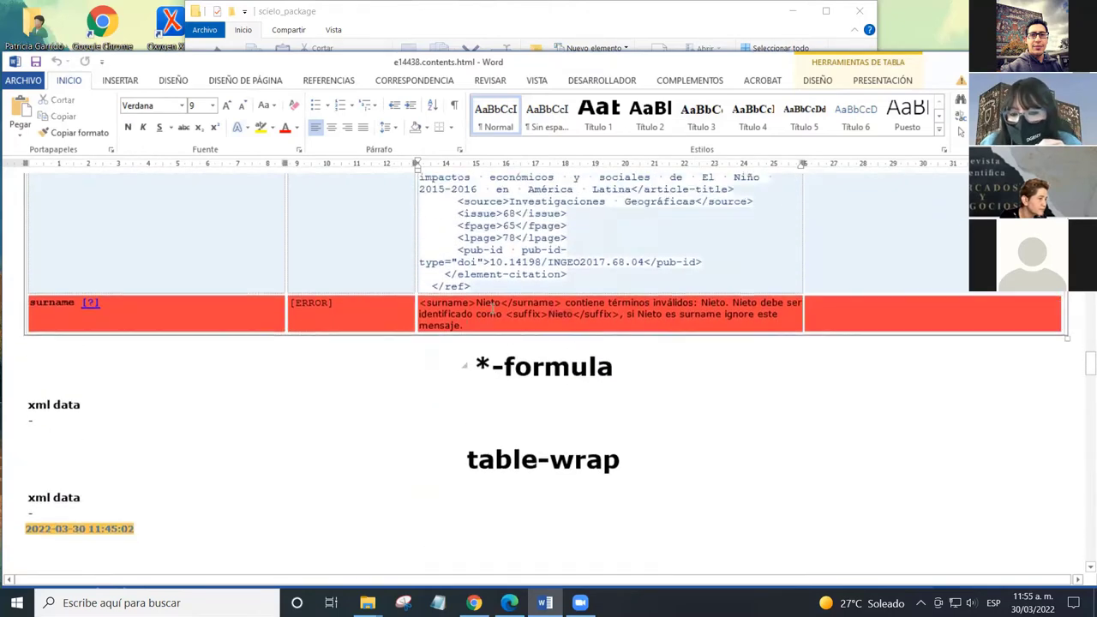
{"action": "scroll", "coordinate": [493, 302], "scroll_direction": "up", "scroll_amount": 2}
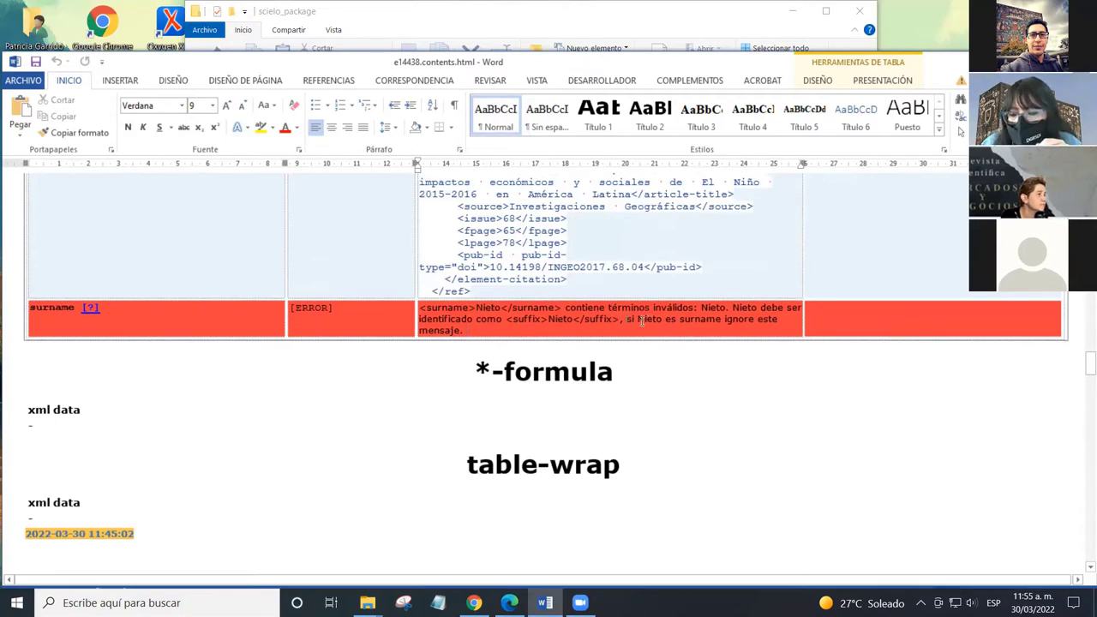
{"action": "left_click_drag", "start_coordinate": [627, 321], "coordinate": [718, 324]}
{"action": "left_click", "coordinate": [719, 324]}
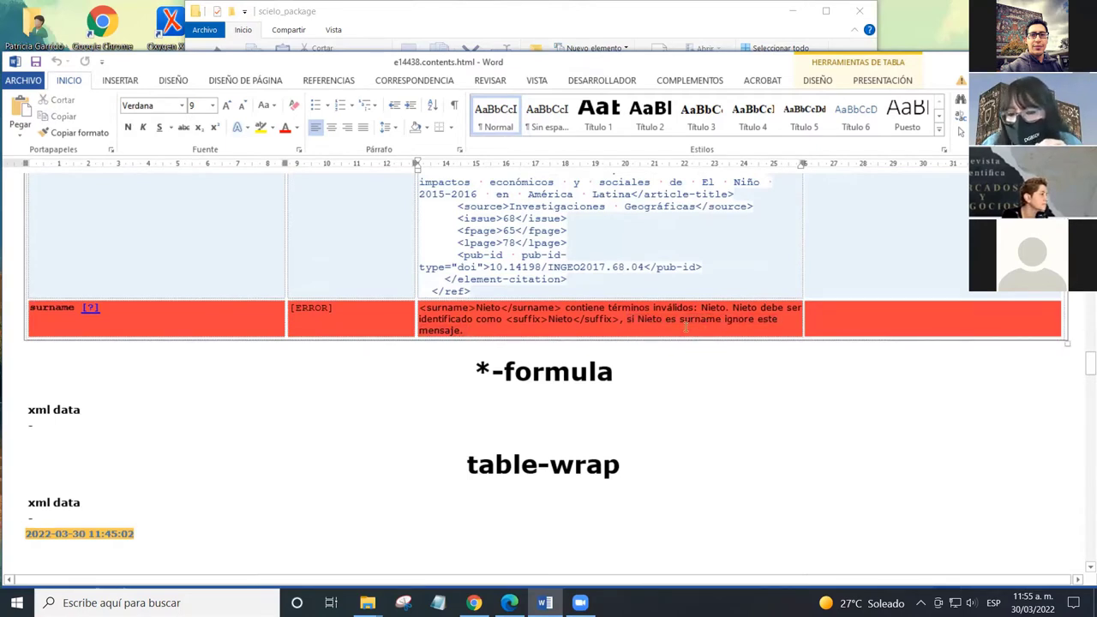
{"action": "scroll", "coordinate": [505, 319], "scroll_direction": "up", "scroll_amount": 2}
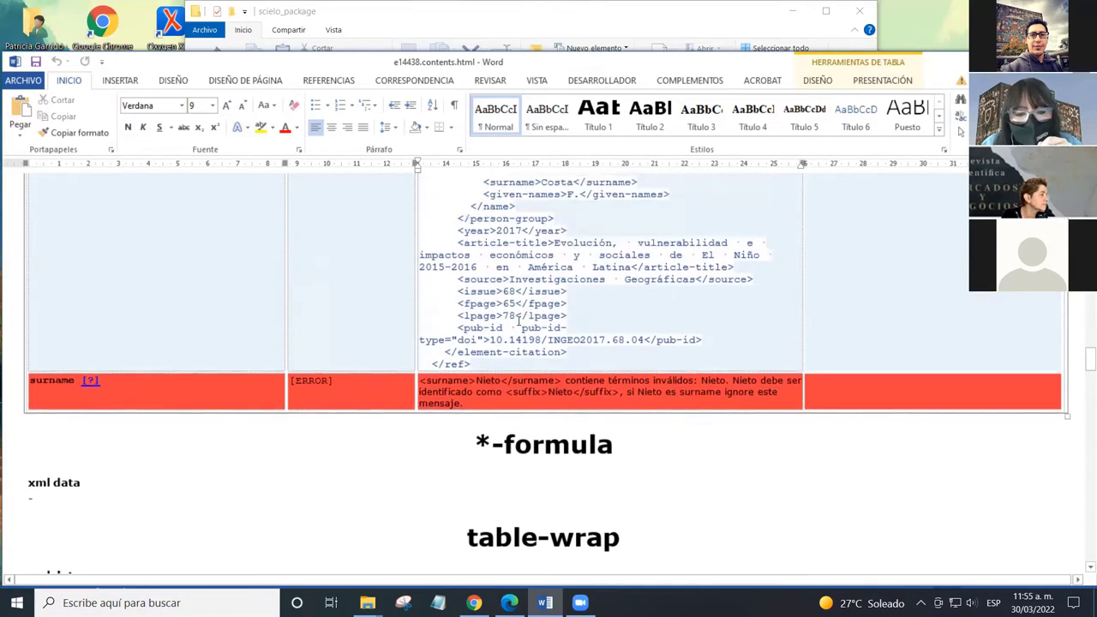
Step: Examine the figgrp f1 entry in the Images Origin Report, comparing its image versions and the source-to-package file name mapping
{"action": "scroll", "coordinate": [377, 304], "scroll_direction": "down", "scroll_amount": 10}
{"action": "scroll", "coordinate": [372, 311], "scroll_direction": "up", "scroll_amount": 6}
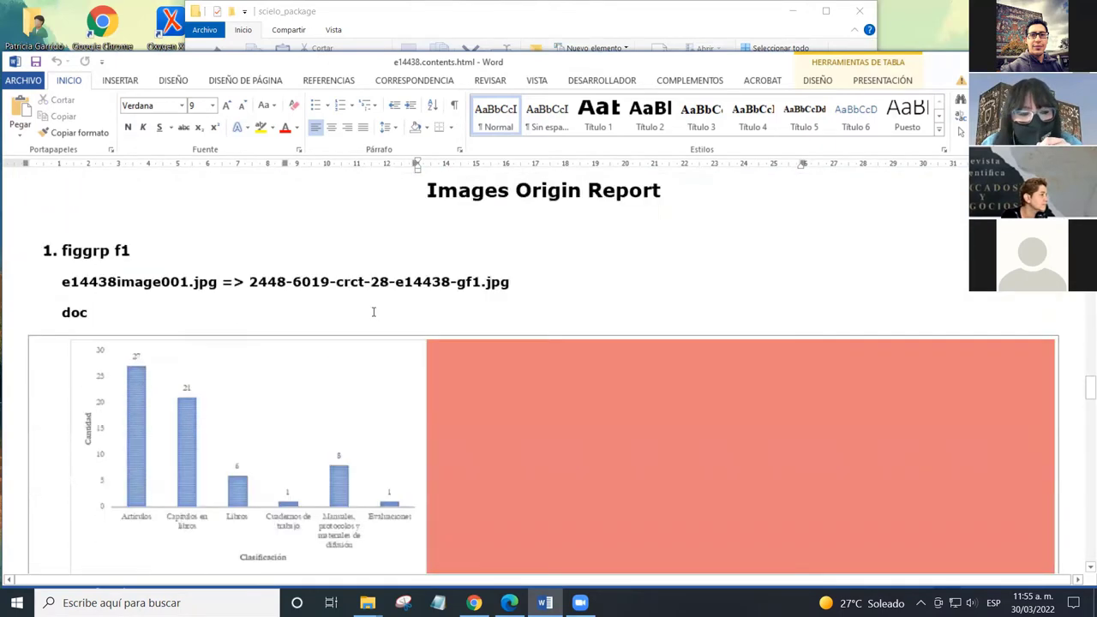
{"action": "scroll", "coordinate": [372, 311], "scroll_direction": "down", "scroll_amount": 6}
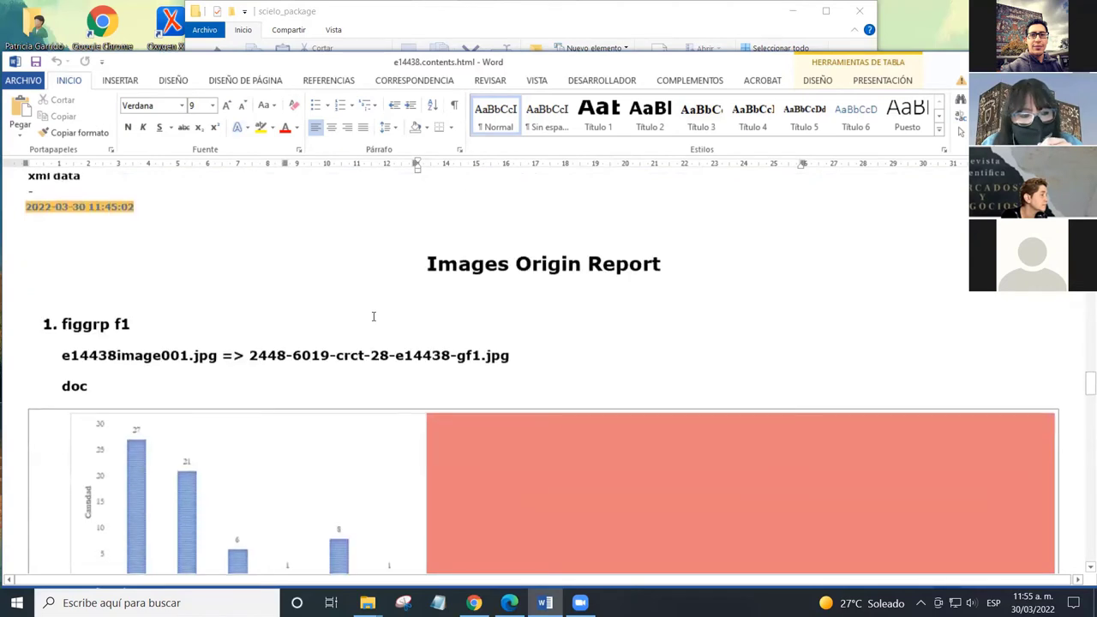
{"action": "scroll", "coordinate": [323, 324], "scroll_direction": "down", "scroll_amount": 2}
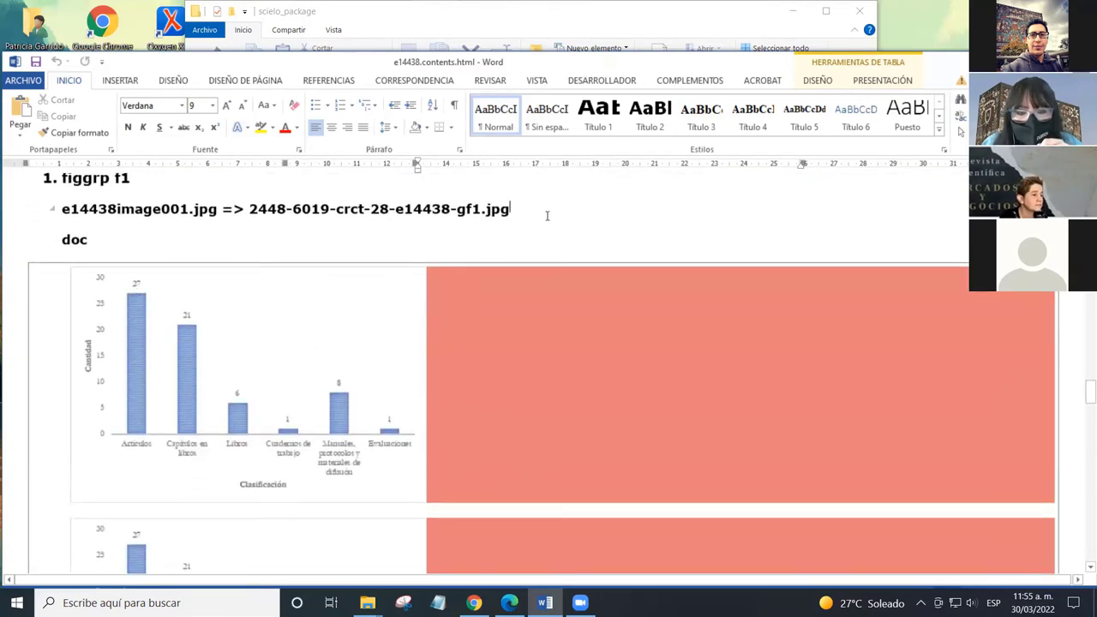
{"action": "scroll", "coordinate": [326, 348], "scroll_direction": "down", "scroll_amount": 8}
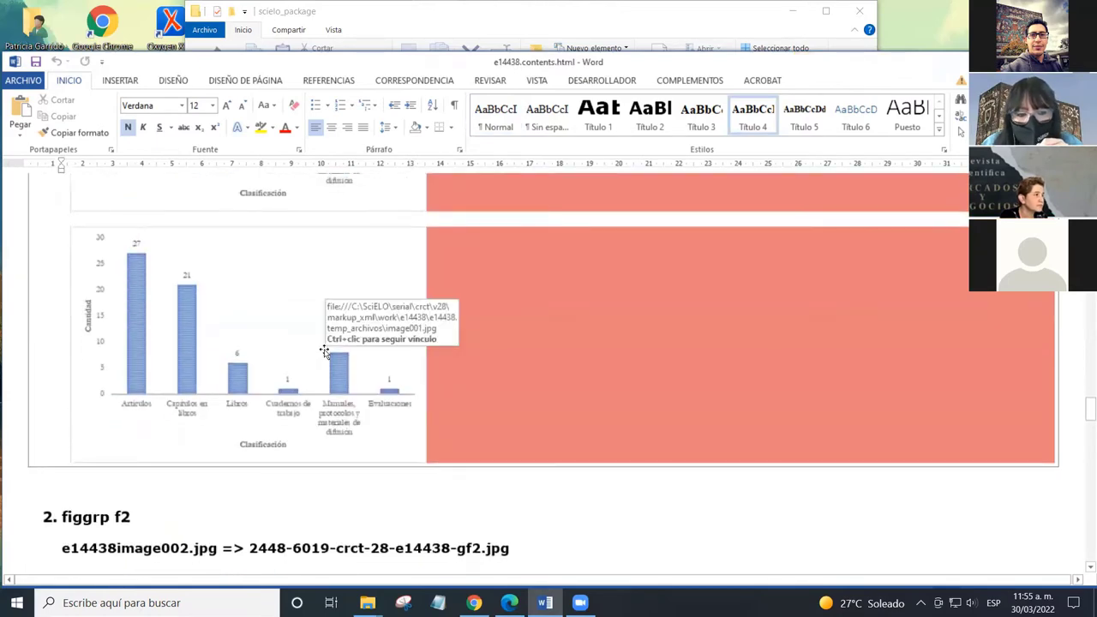
{"action": "scroll", "coordinate": [326, 349], "scroll_direction": "up", "scroll_amount": 10}
{"action": "scroll", "coordinate": [328, 353], "scroll_direction": "down", "scroll_amount": 5}
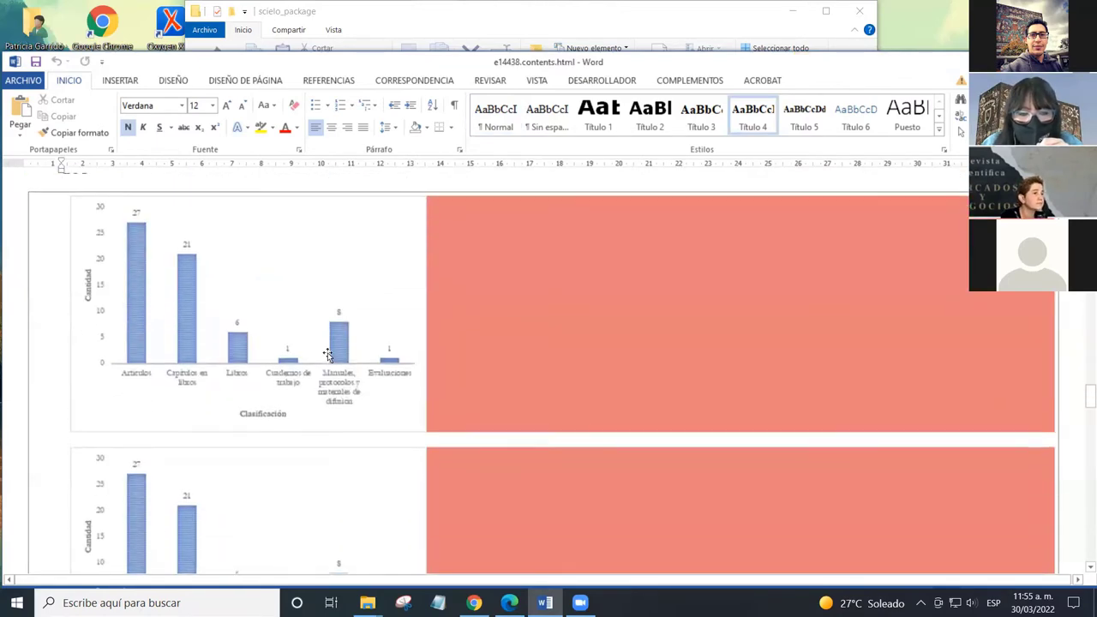
{"action": "scroll", "coordinate": [327, 353], "scroll_direction": "down", "scroll_amount": 4}
{"action": "scroll", "coordinate": [327, 356], "scroll_direction": "up", "scroll_amount": 5}
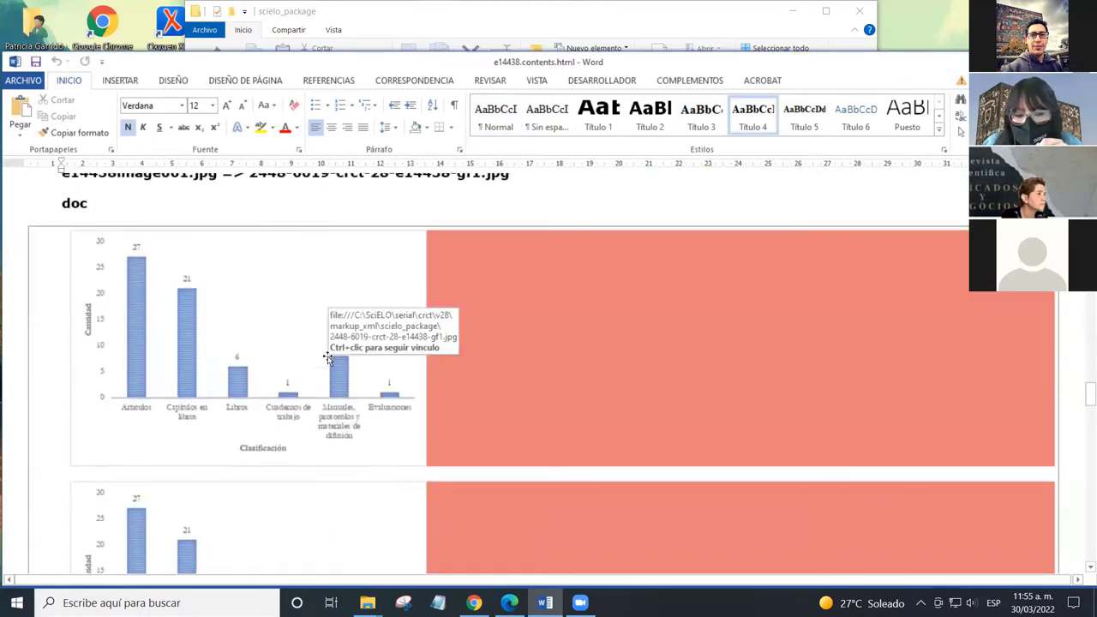
{"action": "scroll", "coordinate": [327, 357], "scroll_direction": "down", "scroll_amount": 8}
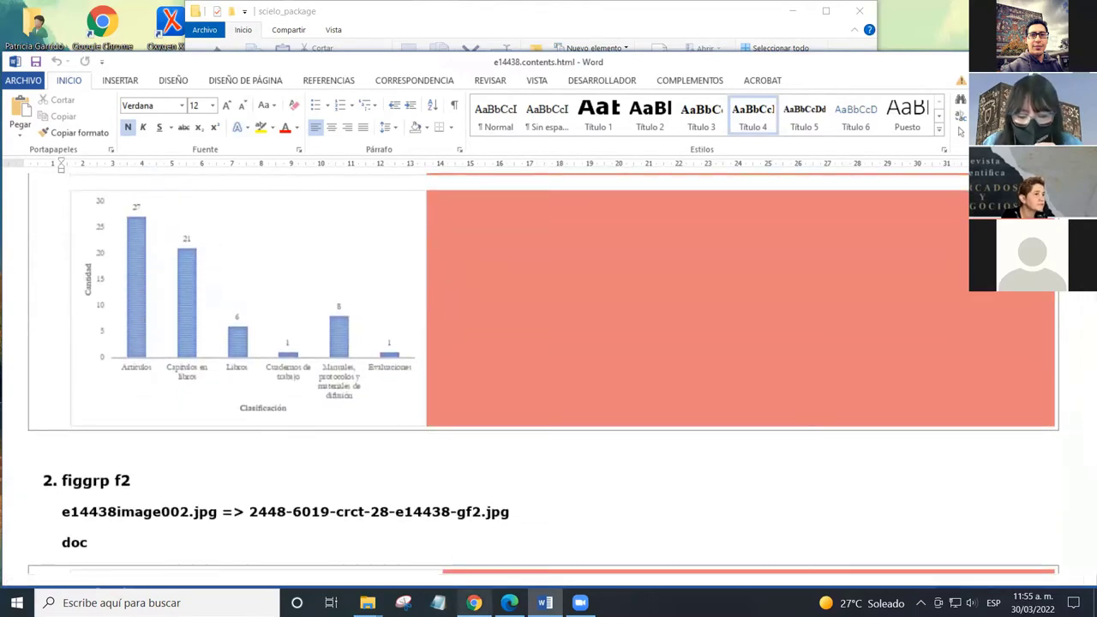
Step: Check the files in the scielo_package folder in File Explorer, including the e14438 images, and return to the report in Word
{"action": "mouse_move", "coordinate": [367, 602]}
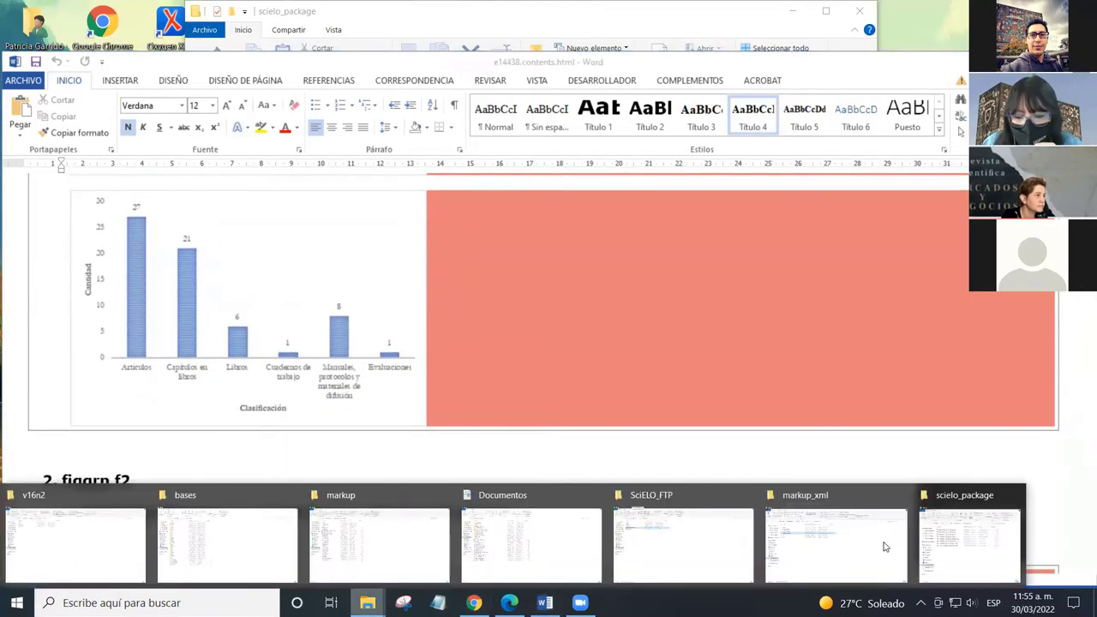
{"action": "left_click", "coordinate": [840, 563]}
{"action": "double_click", "coordinate": [207, 209]}
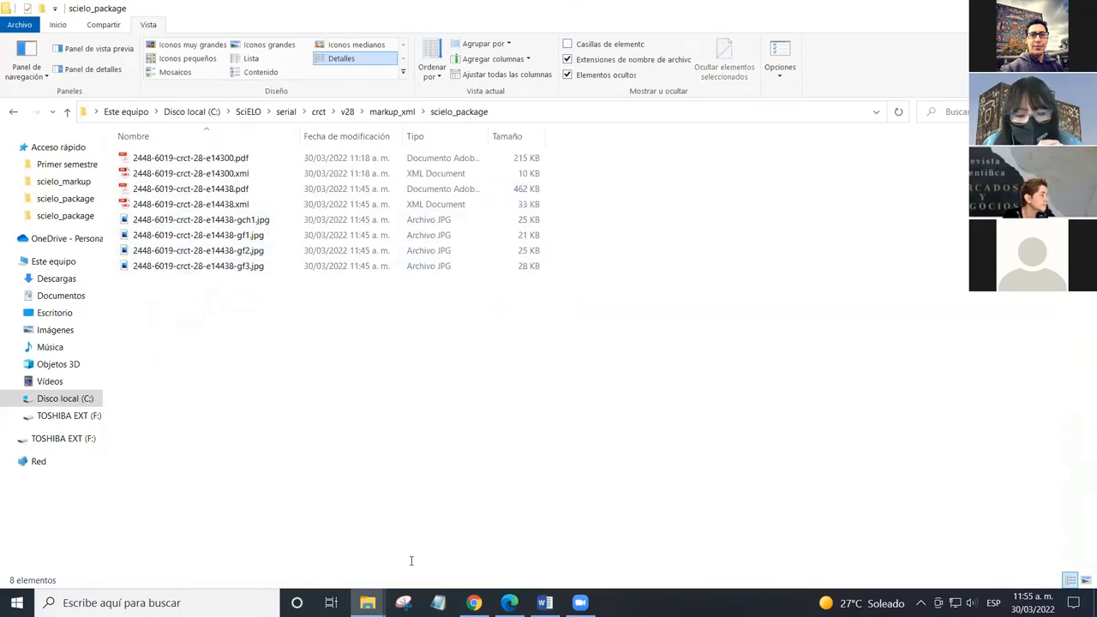
{"action": "key", "text": "alt+Tab"}
Step: Compare the image versions and source-to-package file names for figgrp f1, f2, f3 and ch1 in the image report
{"action": "scroll", "coordinate": [371, 360], "scroll_direction": "up", "scroll_amount": 4}
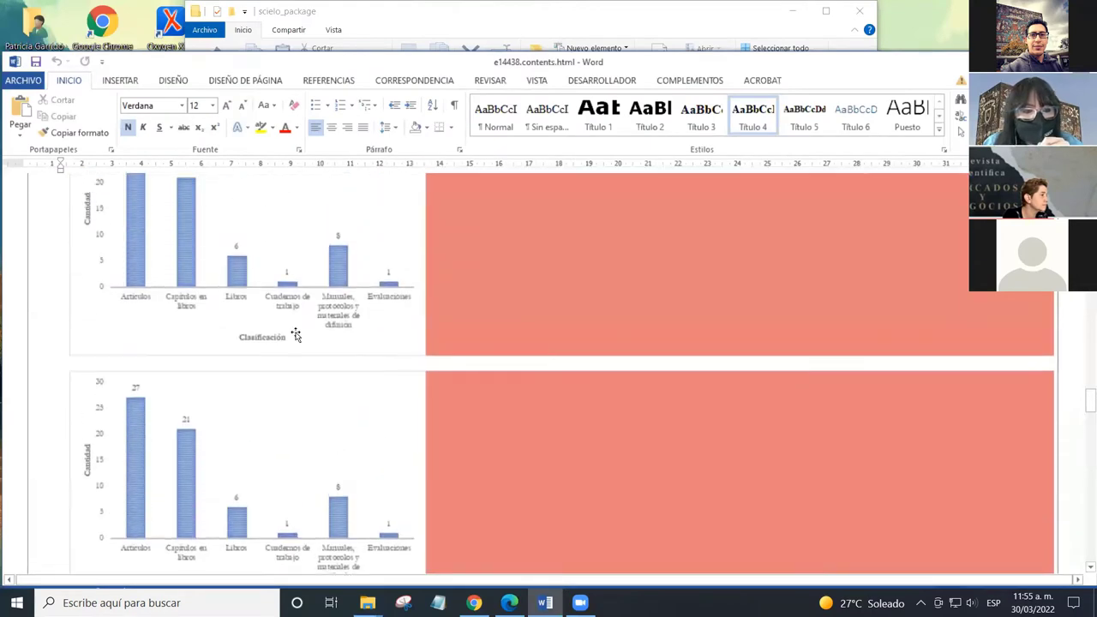
{"action": "left_click", "coordinate": [282, 311]}
{"action": "scroll", "coordinate": [328, 347], "scroll_direction": "down", "scroll_amount": 3}
{"action": "left_click", "coordinate": [328, 348]}
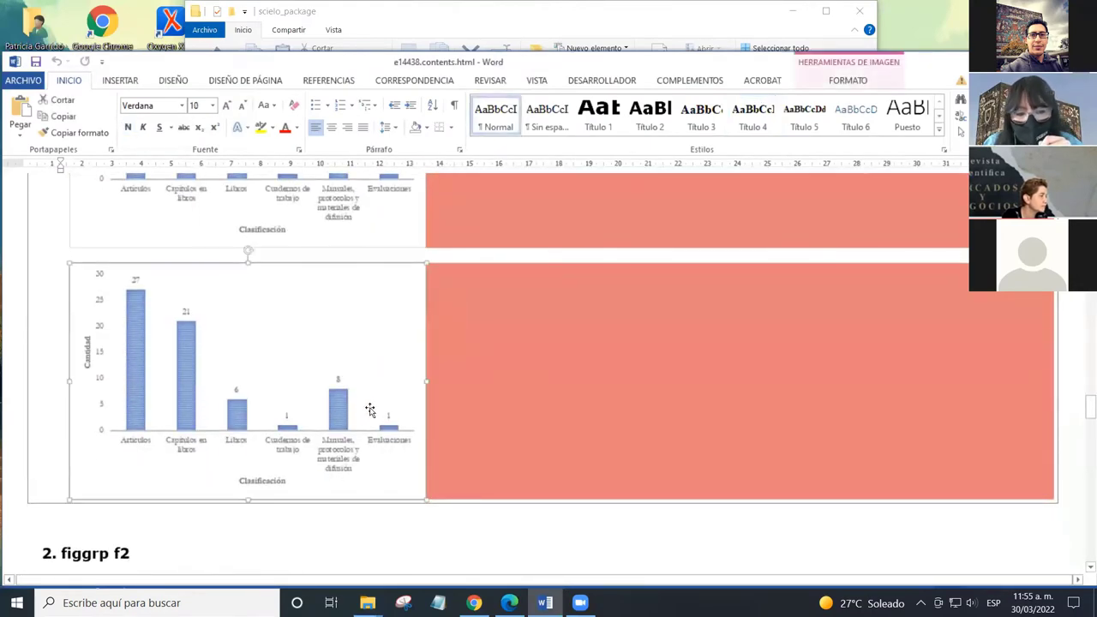
{"action": "scroll", "coordinate": [400, 332], "scroll_direction": "down", "scroll_amount": 6}
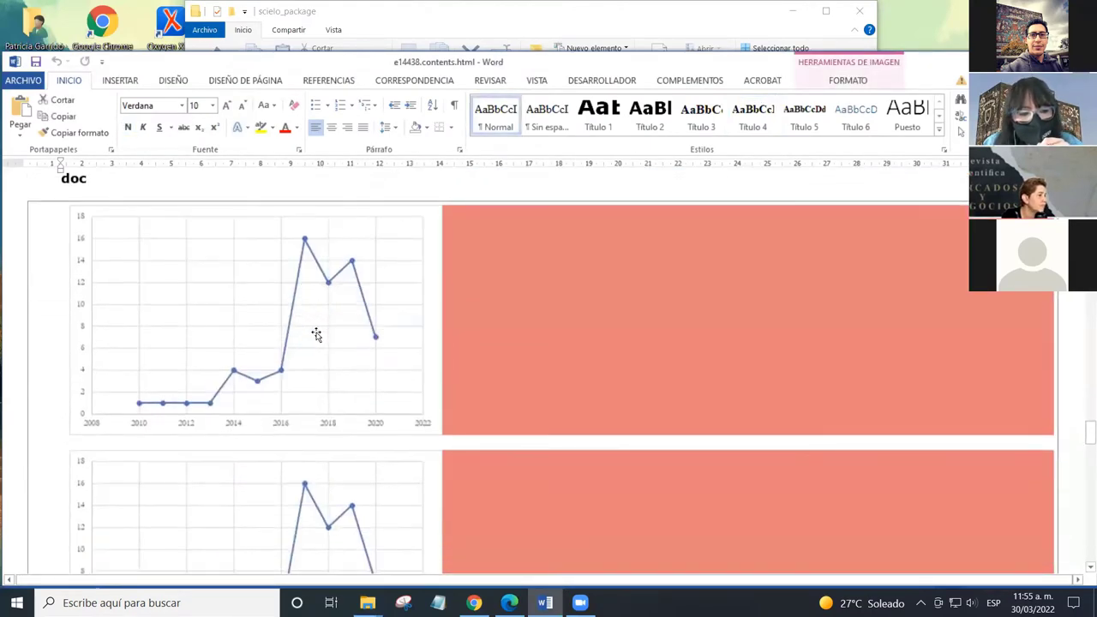
{"action": "scroll", "coordinate": [316, 334], "scroll_direction": "down", "scroll_amount": 8}
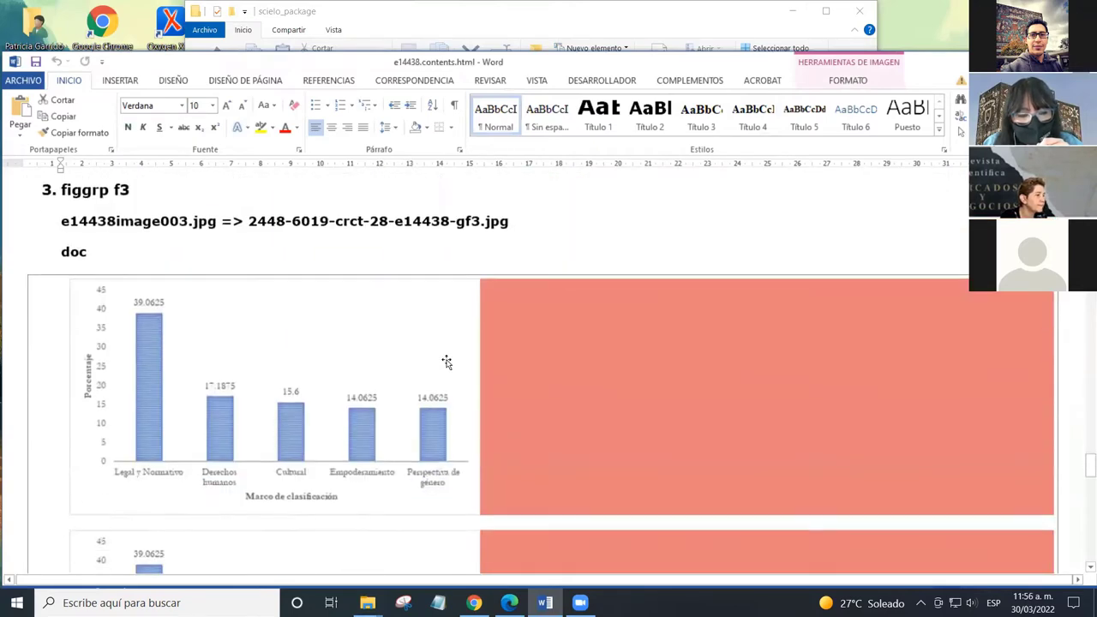
{"action": "scroll", "coordinate": [370, 334], "scroll_direction": "down", "scroll_amount": 10}
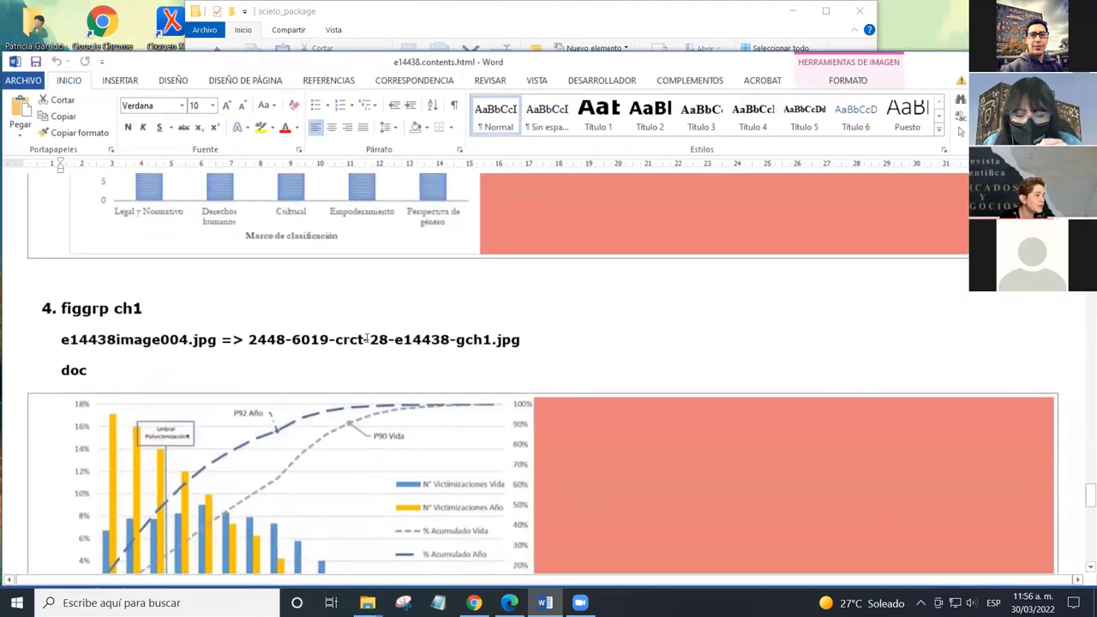
{"action": "scroll", "coordinate": [259, 324], "scroll_direction": "down", "scroll_amount": 6}
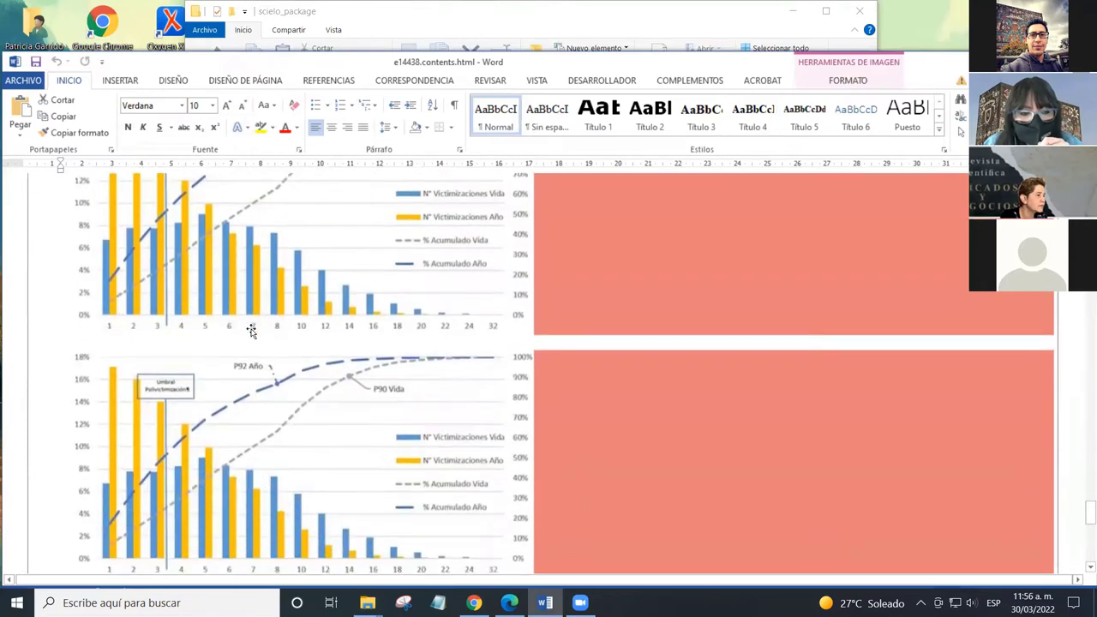
{"action": "scroll", "coordinate": [251, 331], "scroll_direction": "down", "scroll_amount": 8}
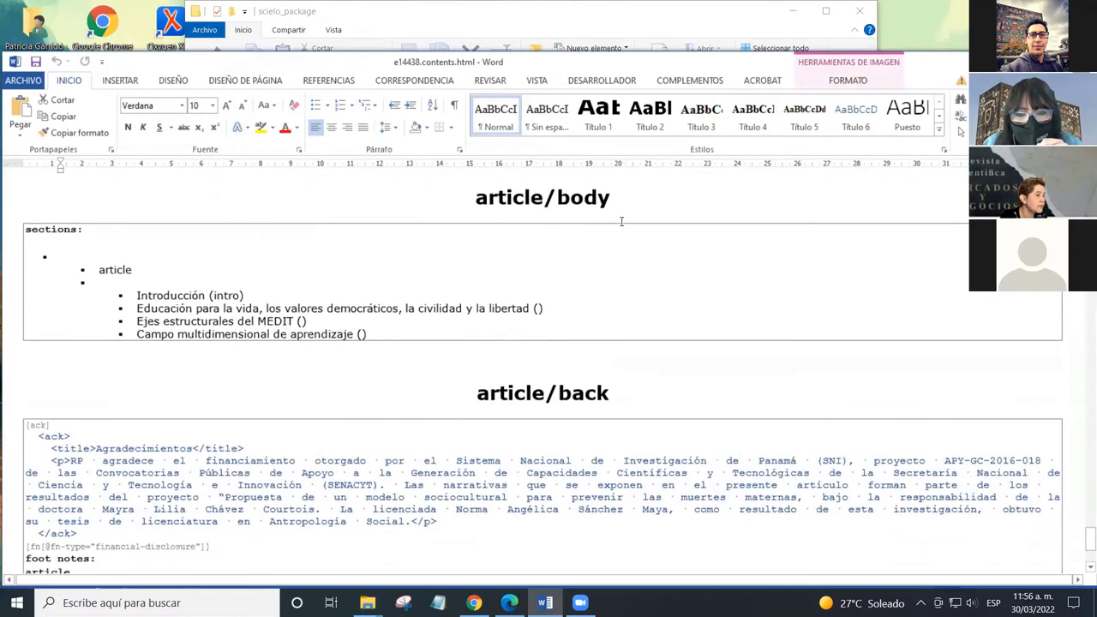
Step: Review the section titles and their section types listed under article/body, from Introducción to Campo multidimensional de aprendizaje
{"action": "left_click", "coordinate": [625, 215]}
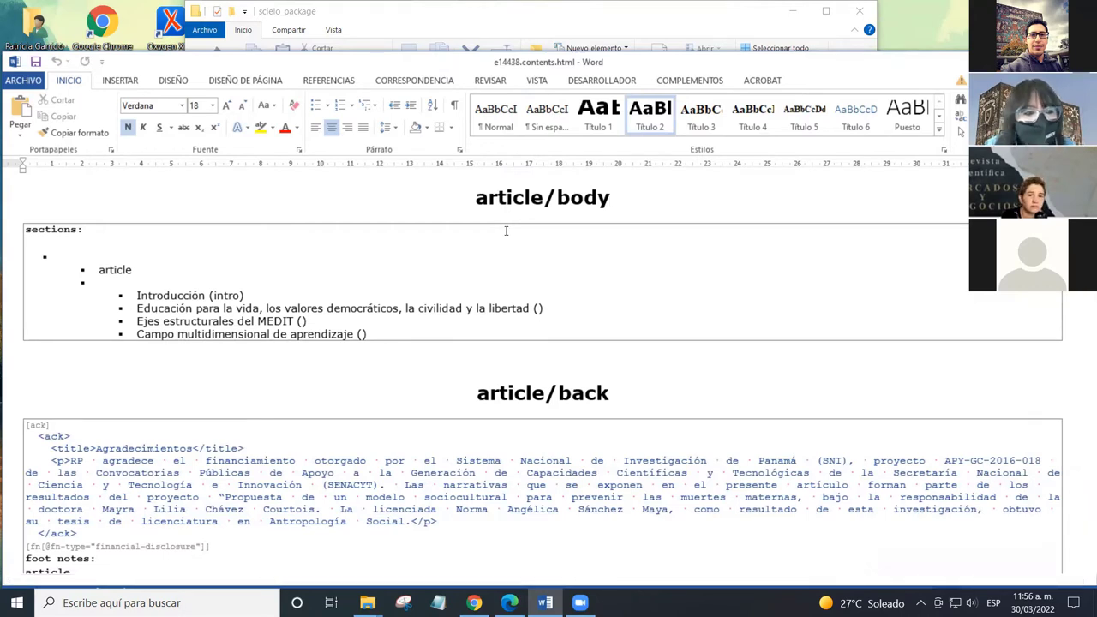
{"action": "left_click", "coordinate": [266, 296]}
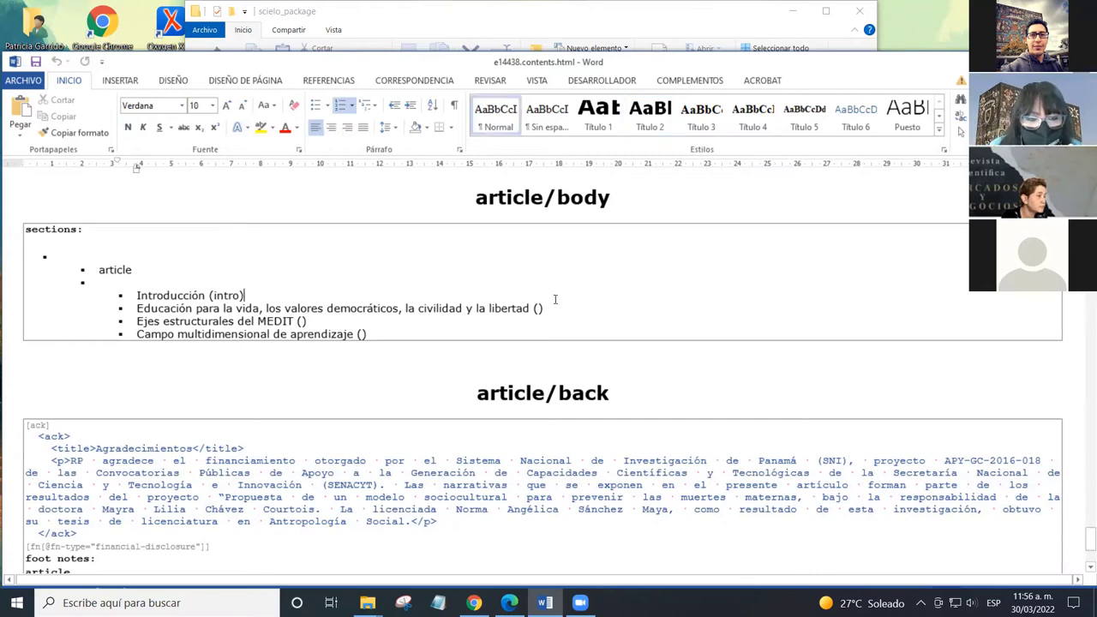
{"action": "left_click", "coordinate": [370, 334]}
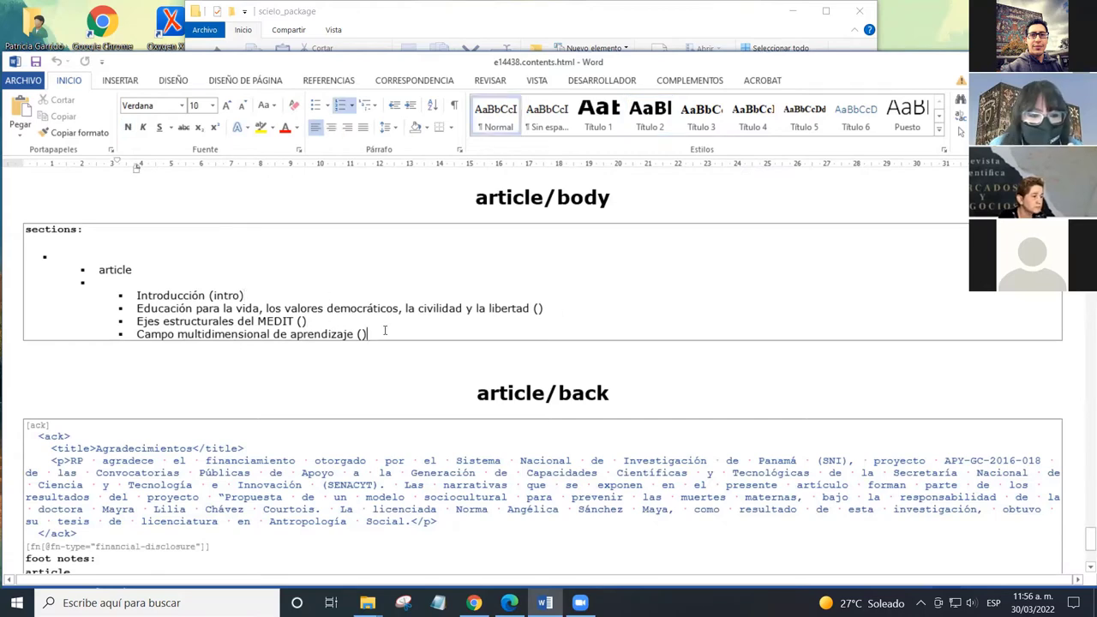
Step: Review the article/back content, including the Agradecimientos title, the acknowledgement markup and the article foot notes
{"action": "scroll", "coordinate": [328, 315], "scroll_direction": "down", "scroll_amount": 3}
{"action": "scroll", "coordinate": [313, 334], "scroll_direction": "down", "scroll_amount": 1}
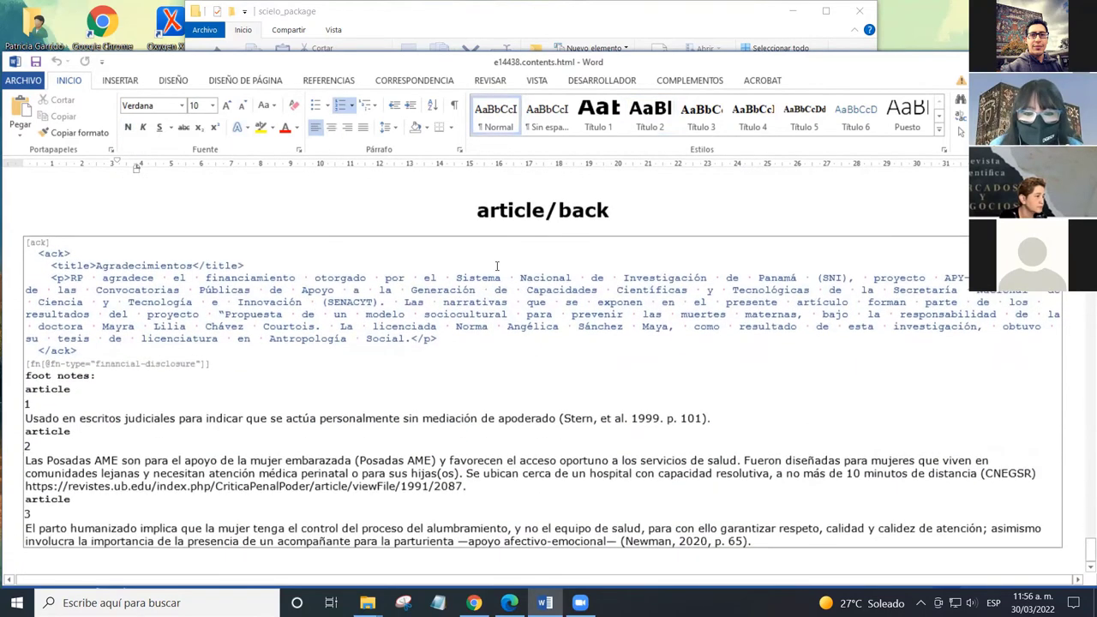
{"action": "left_click", "coordinate": [613, 209]}
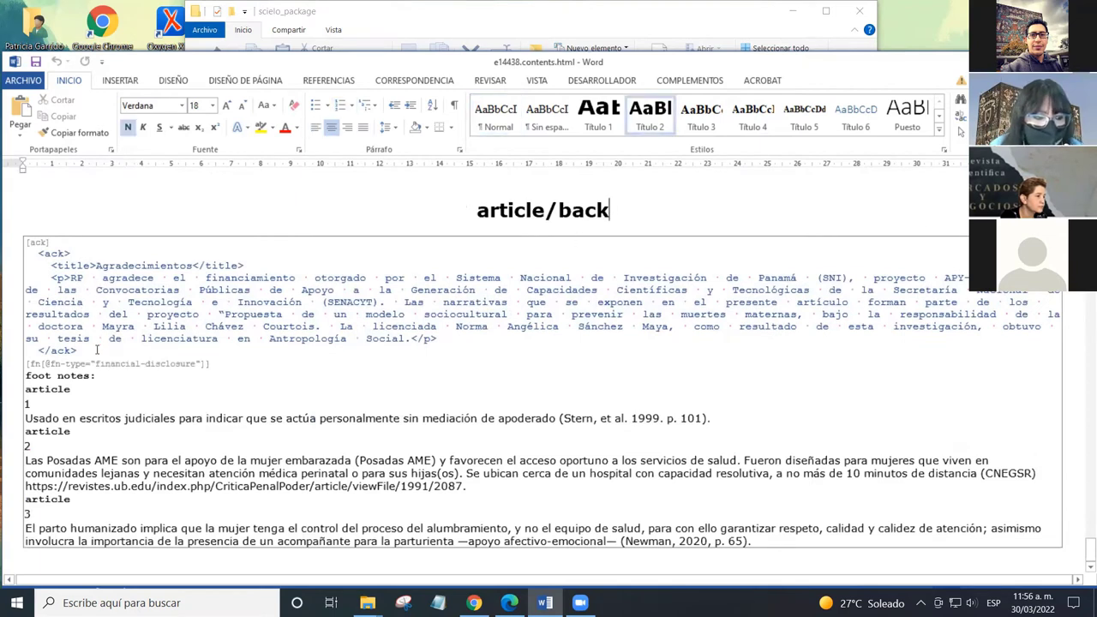
{"action": "double_click", "coordinate": [155, 267]}
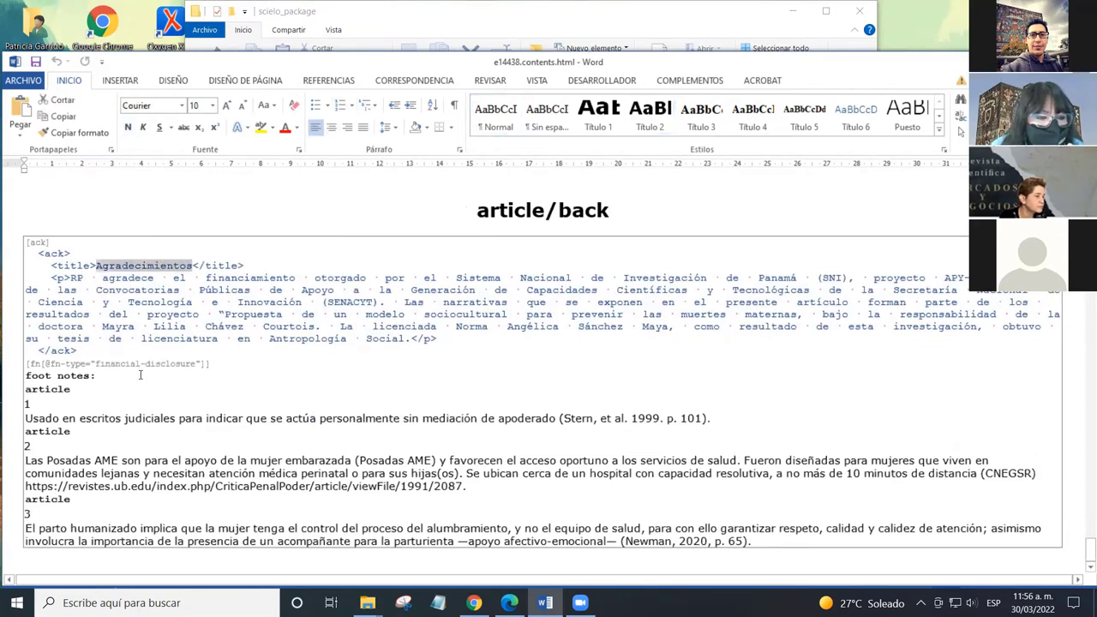
{"action": "left_click", "coordinate": [105, 350]}
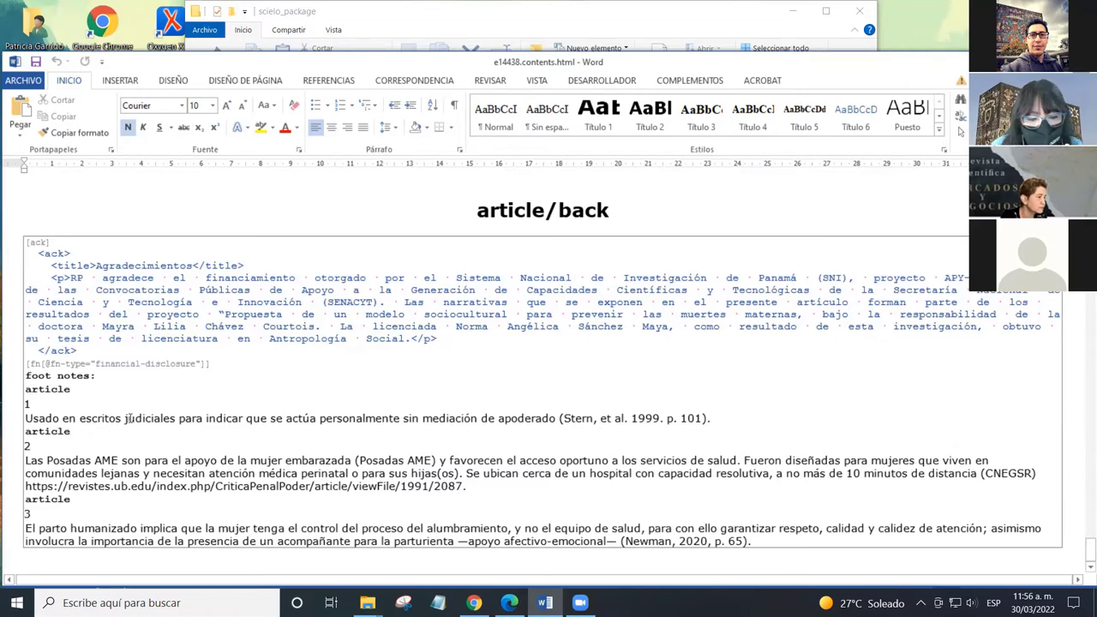
Step: Return to the start of the report and review its totals of errors, warnings and criteria issues
{"action": "scroll", "coordinate": [147, 438], "scroll_direction": "up", "scroll_amount": 5}
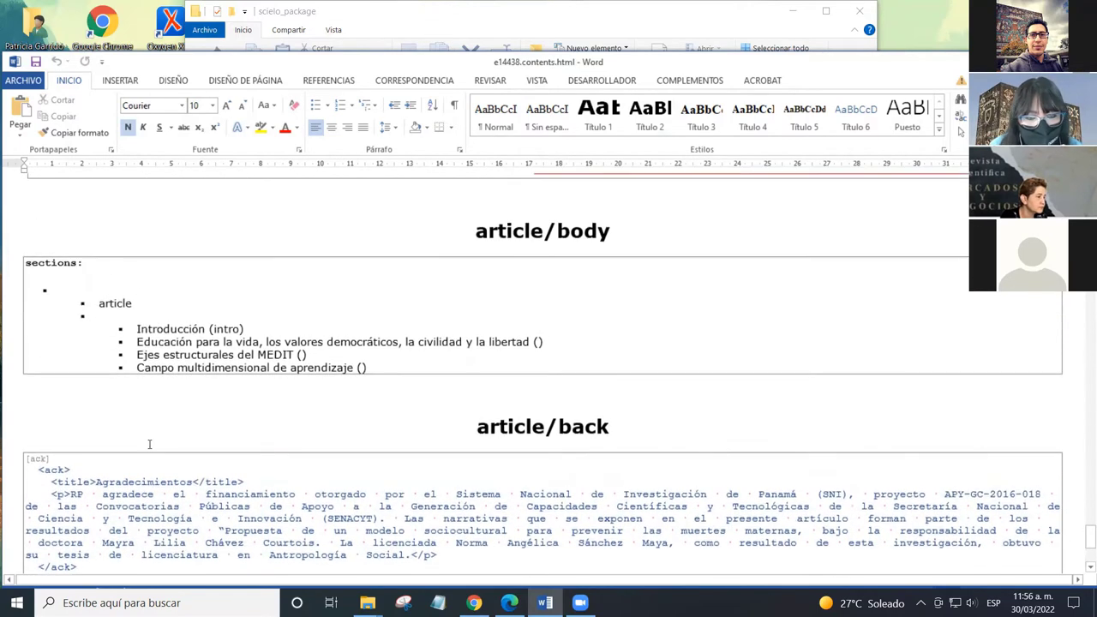
{"action": "scroll", "coordinate": [149, 444], "scroll_direction": "up", "scroll_amount": 20}
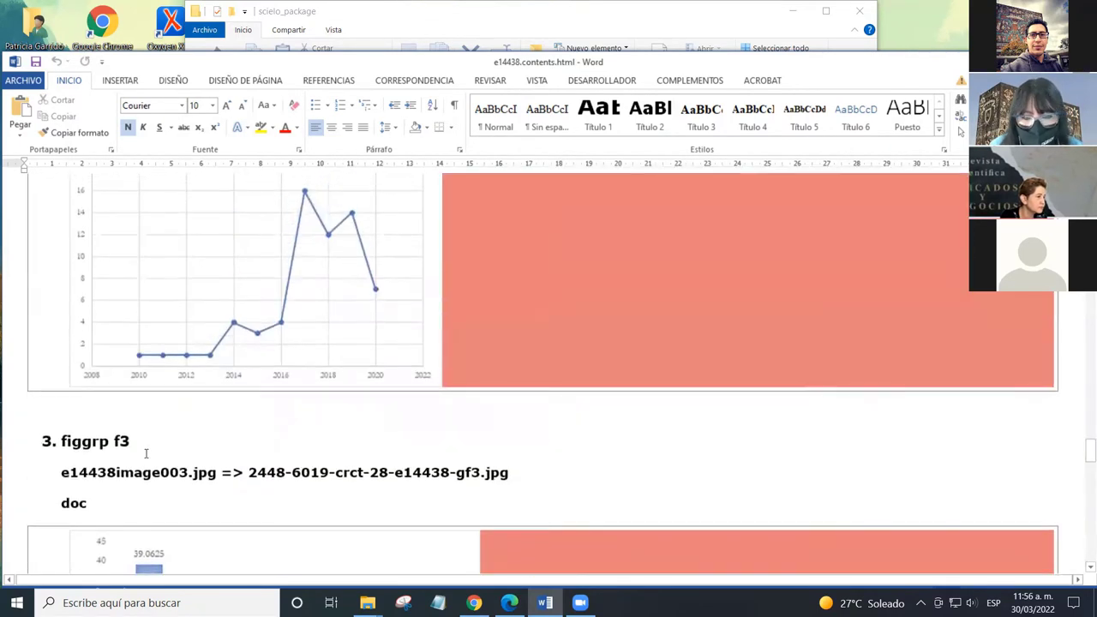
{"action": "scroll", "coordinate": [148, 454], "scroll_direction": "up", "scroll_amount": 20}
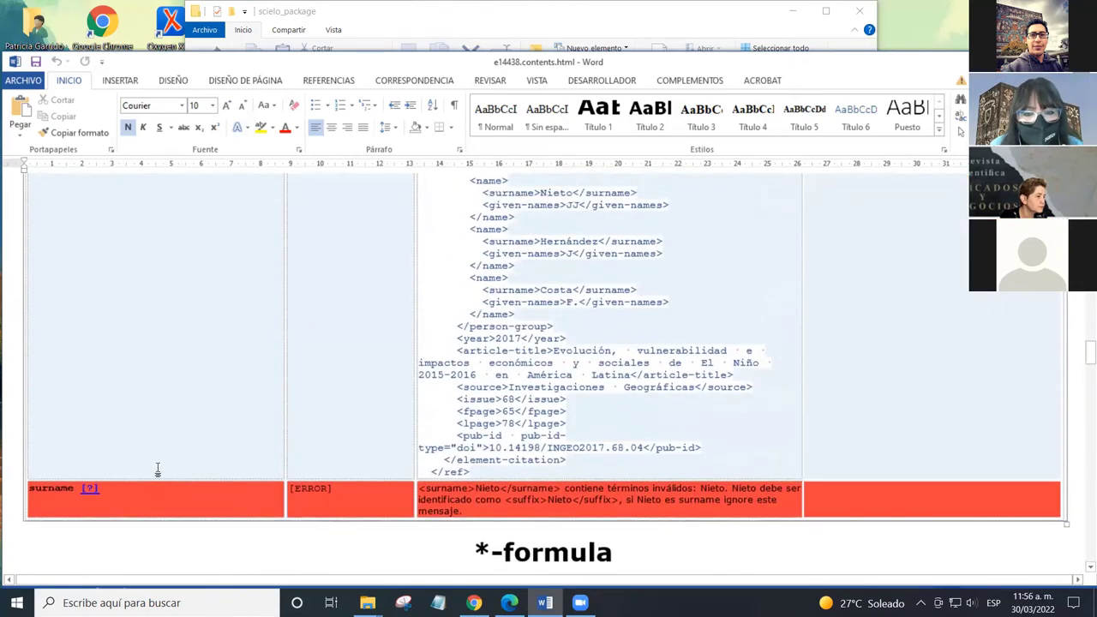
{"action": "scroll", "coordinate": [158, 469], "scroll_direction": "up", "scroll_amount": 20}
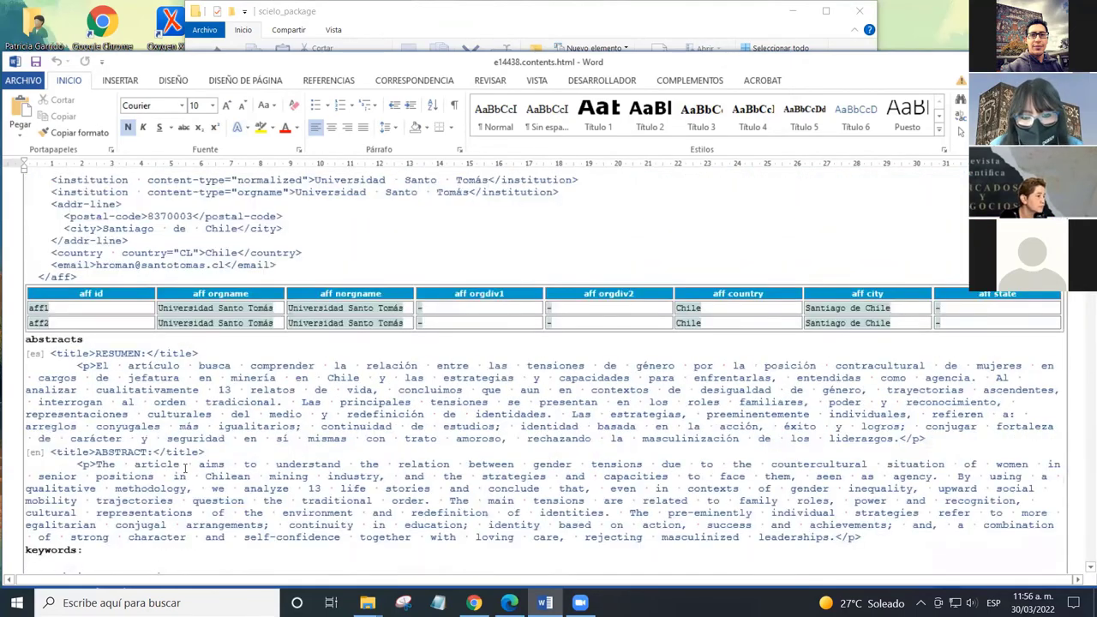
{"action": "scroll", "coordinate": [184, 467], "scroll_direction": "up", "scroll_amount": 15}
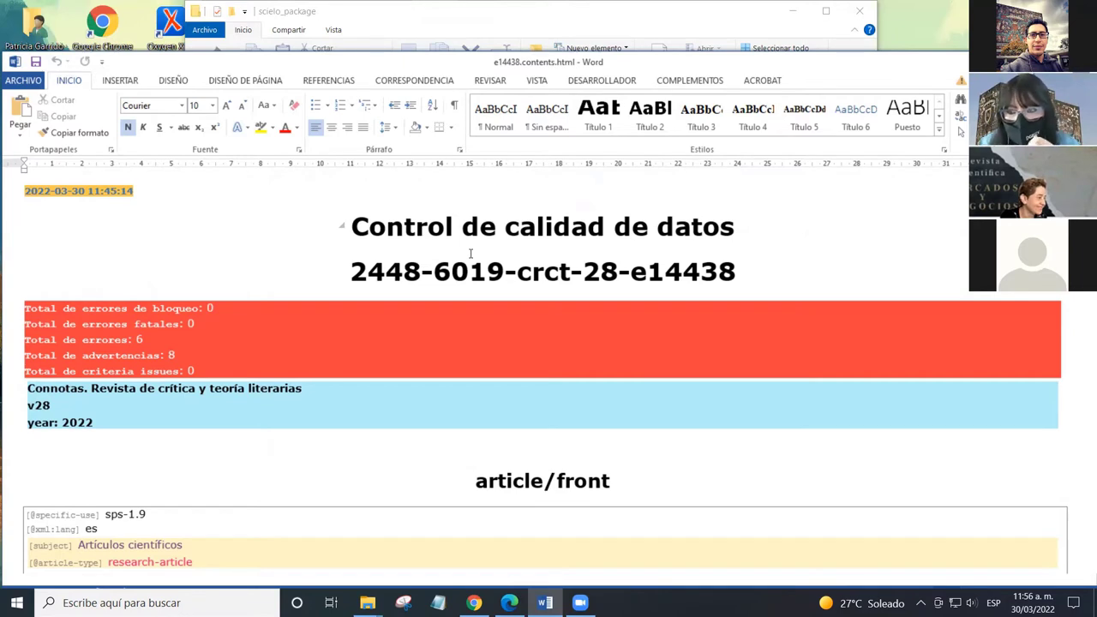
Step: Close the e14438.contents.html report and exit the markup of e14438.docx with the Guardar y salir option
{"action": "left_click", "coordinate": [689, 81]}
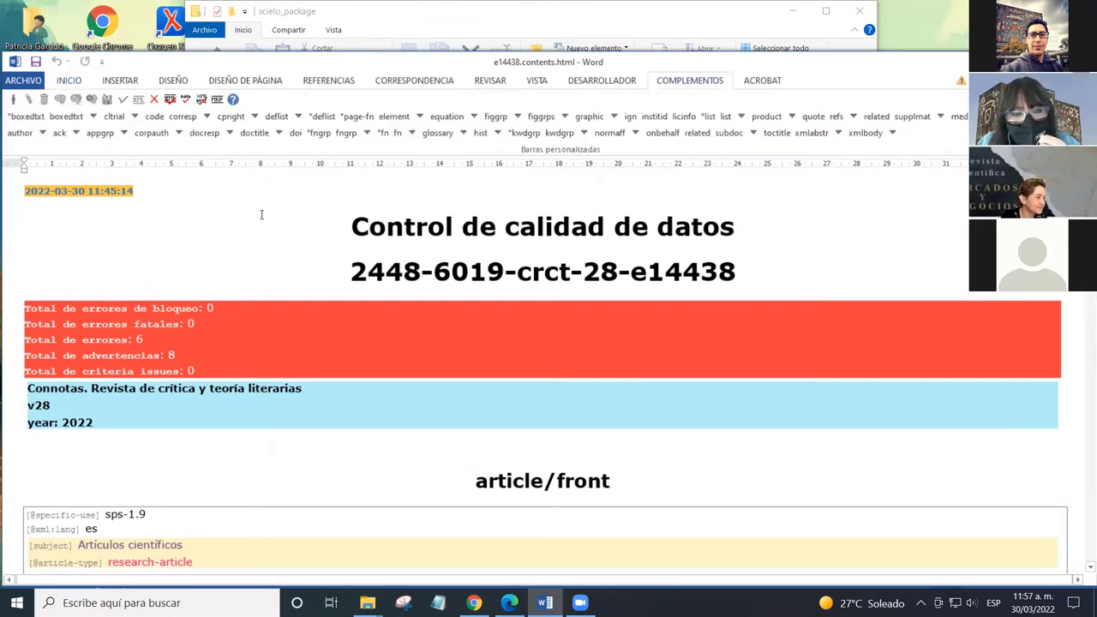
{"action": "left_click", "coordinate": [217, 100]}
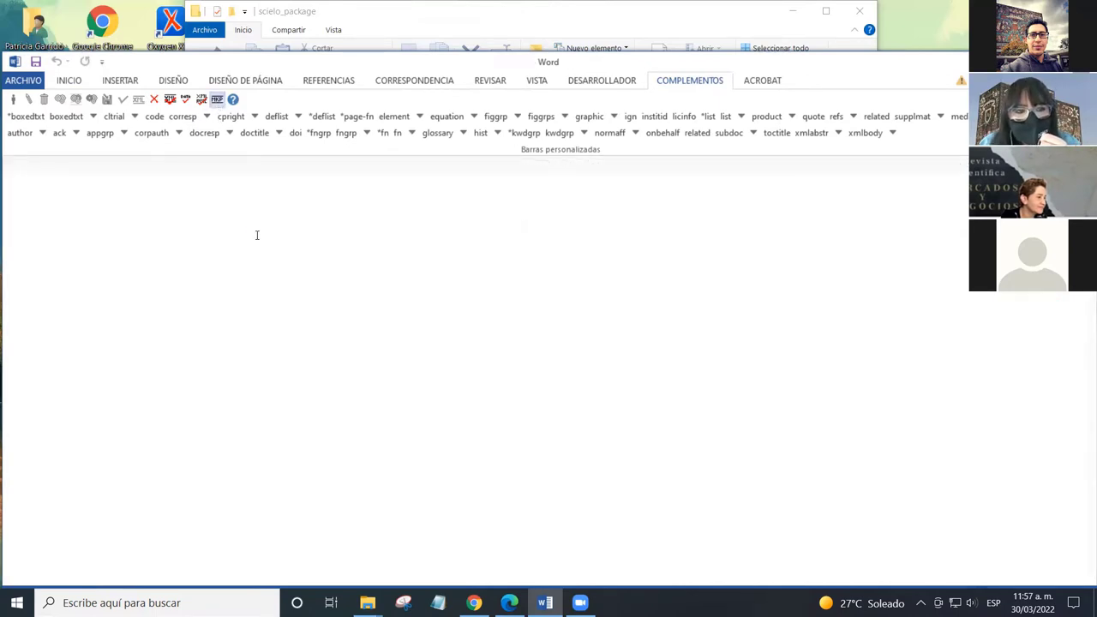
{"action": "left_click", "coordinate": [694, 81]}
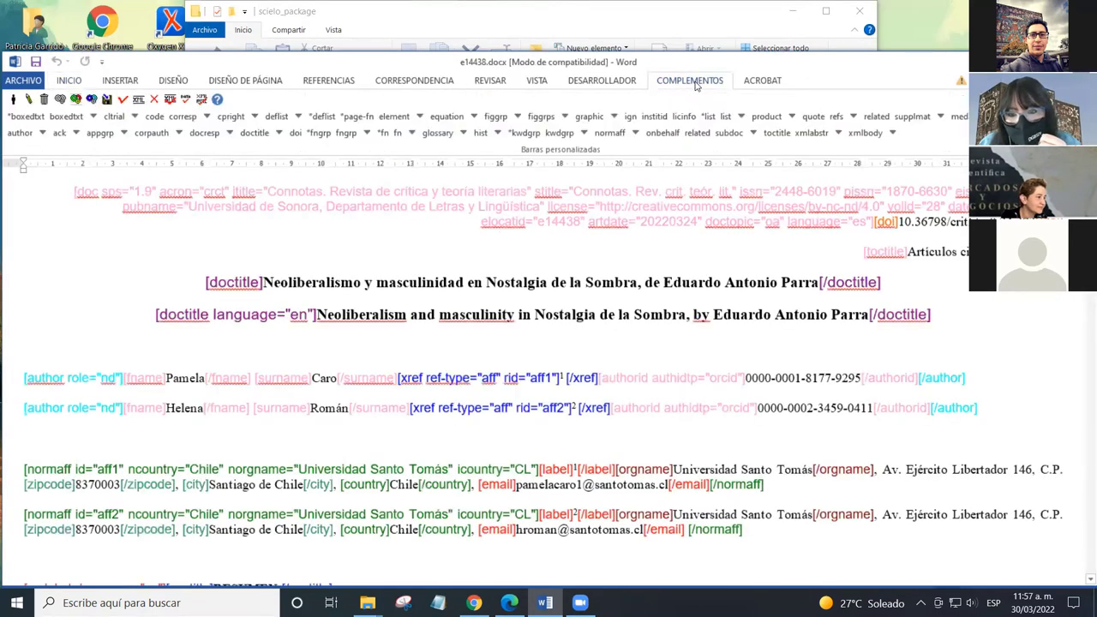
{"action": "left_click", "coordinate": [14, 101]}
{"action": "left_click", "coordinate": [499, 312]}
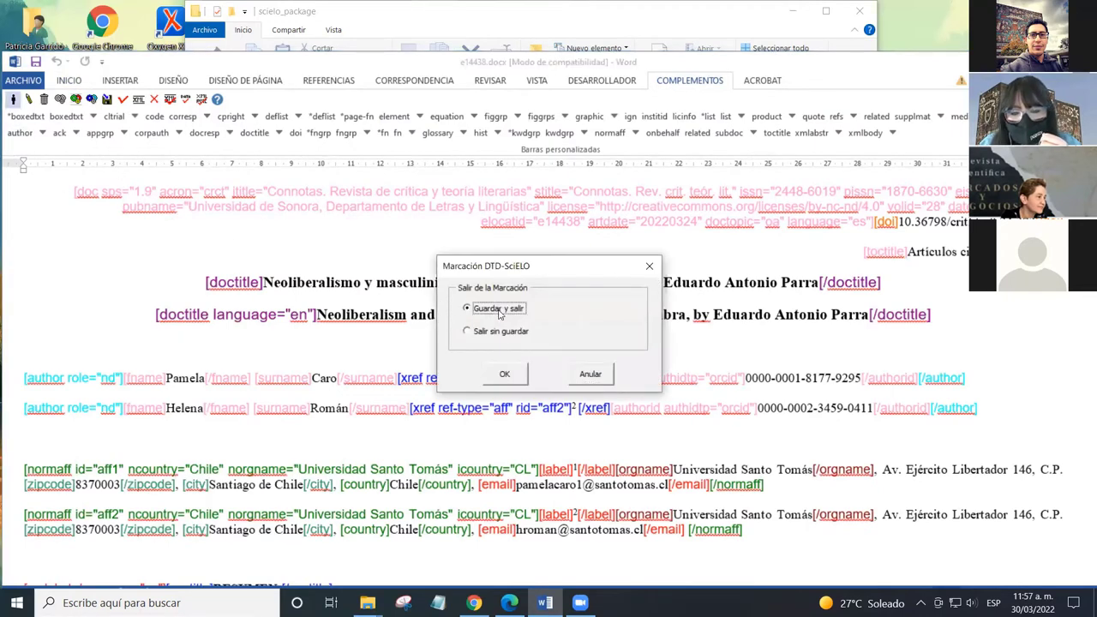
{"action": "left_click", "coordinate": [511, 375]}
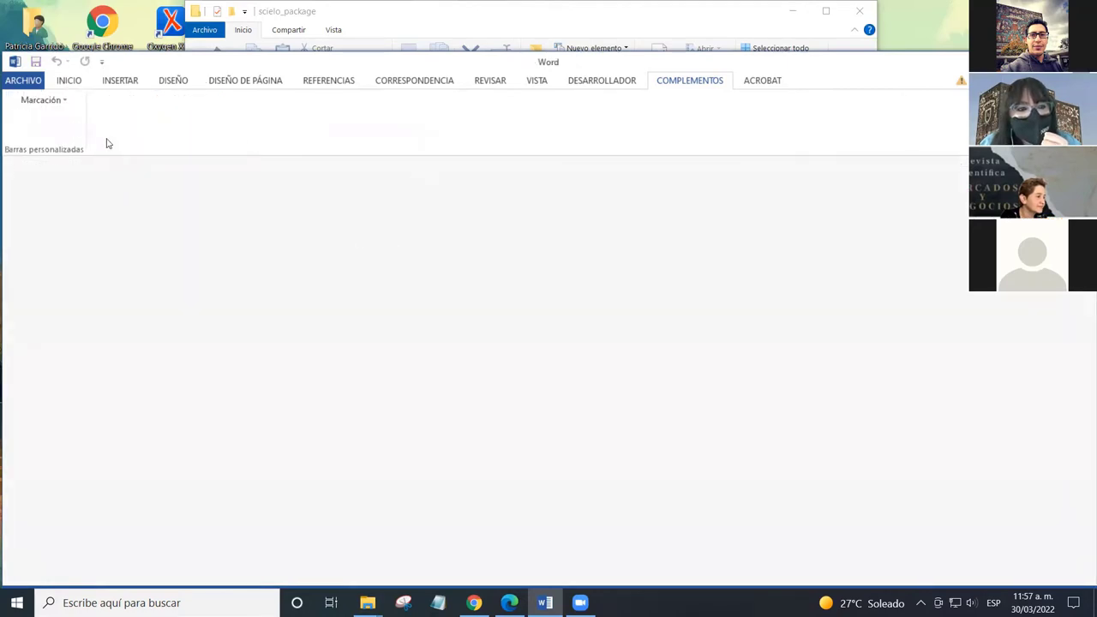
Step: Start opening a document from the computer and browse to the local disk C:
{"action": "left_click", "coordinate": [21, 80]}
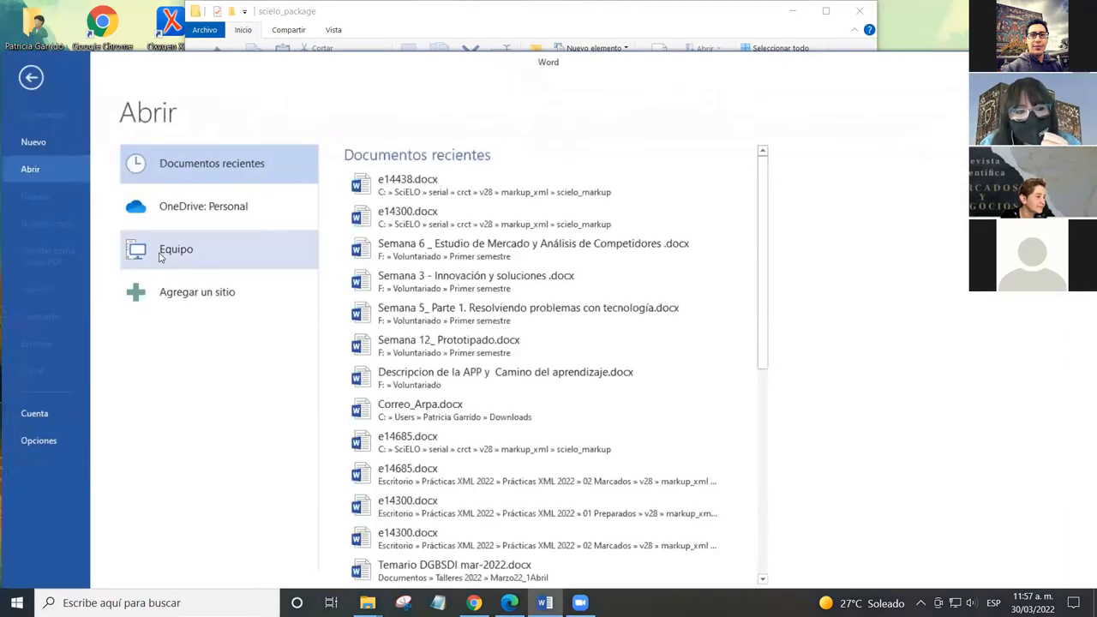
{"action": "left_click", "coordinate": [169, 257]}
{"action": "left_click", "coordinate": [382, 492]}
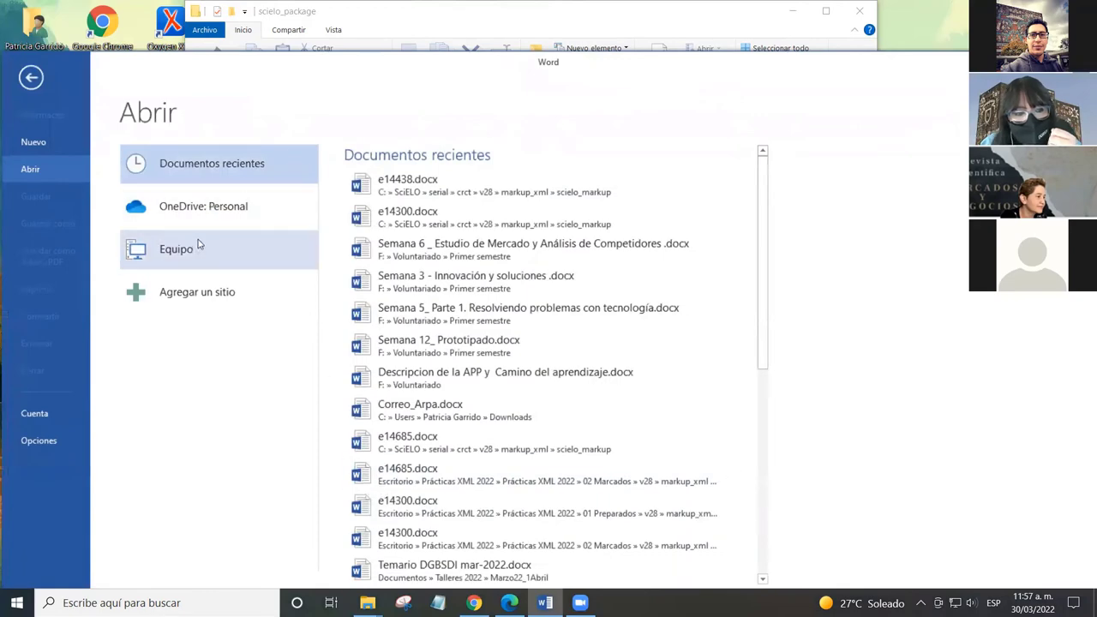
{"action": "left_click", "coordinate": [196, 250]}
{"action": "left_click", "coordinate": [392, 480]}
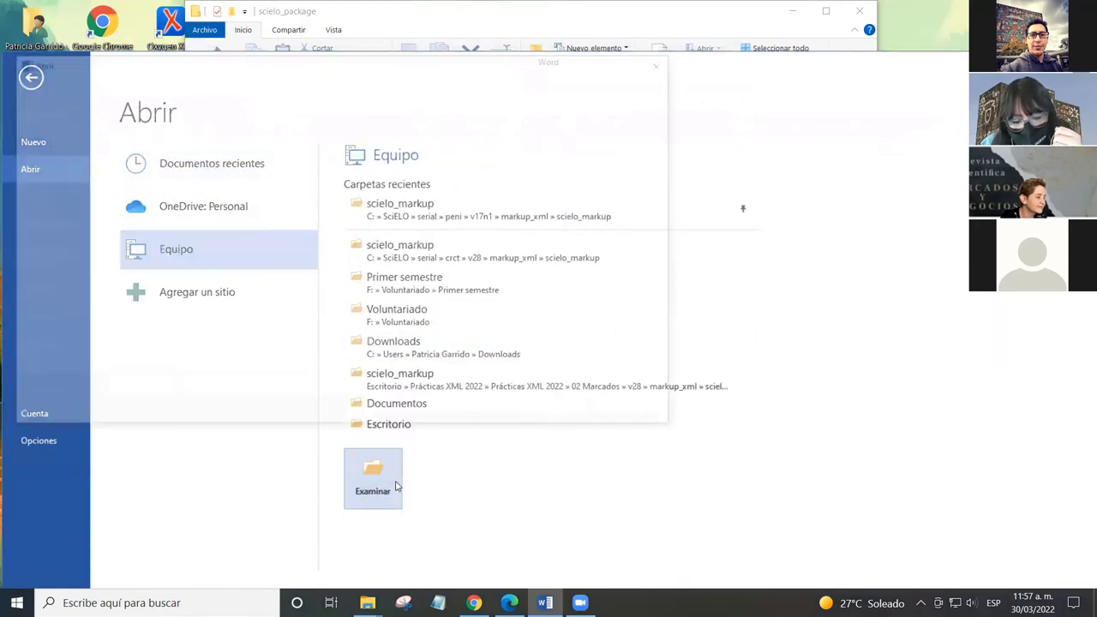
{"action": "left_click", "coordinate": [58, 340]}
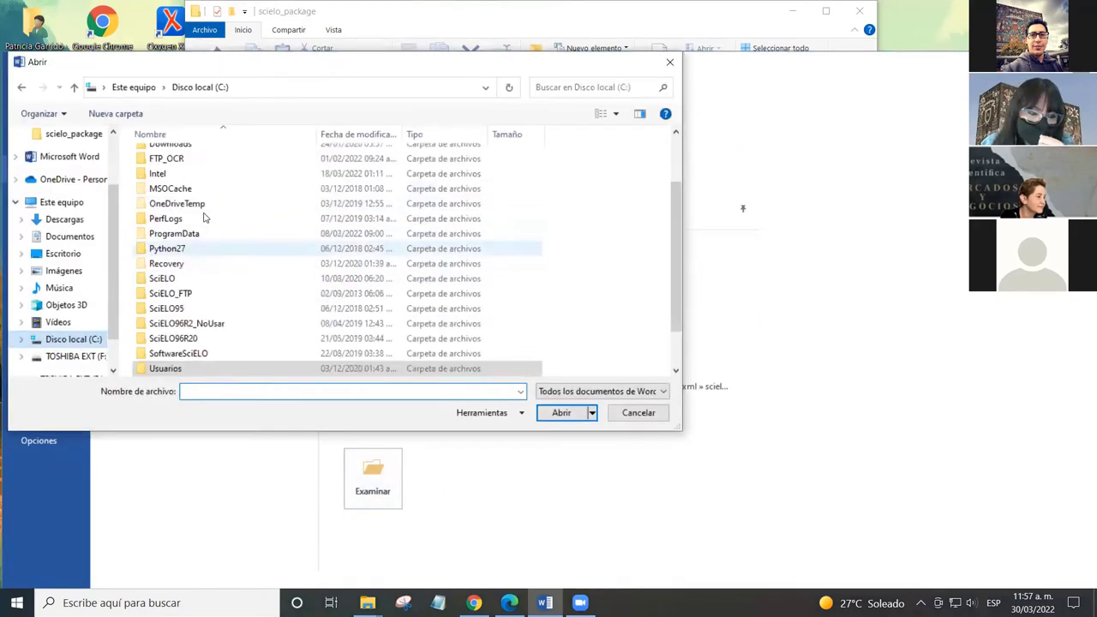
Step: Open e14685.docx from SciELO\serial\crct\v28\markup_xml\scielo_markup on drive C:
{"action": "double_click", "coordinate": [213, 283]}
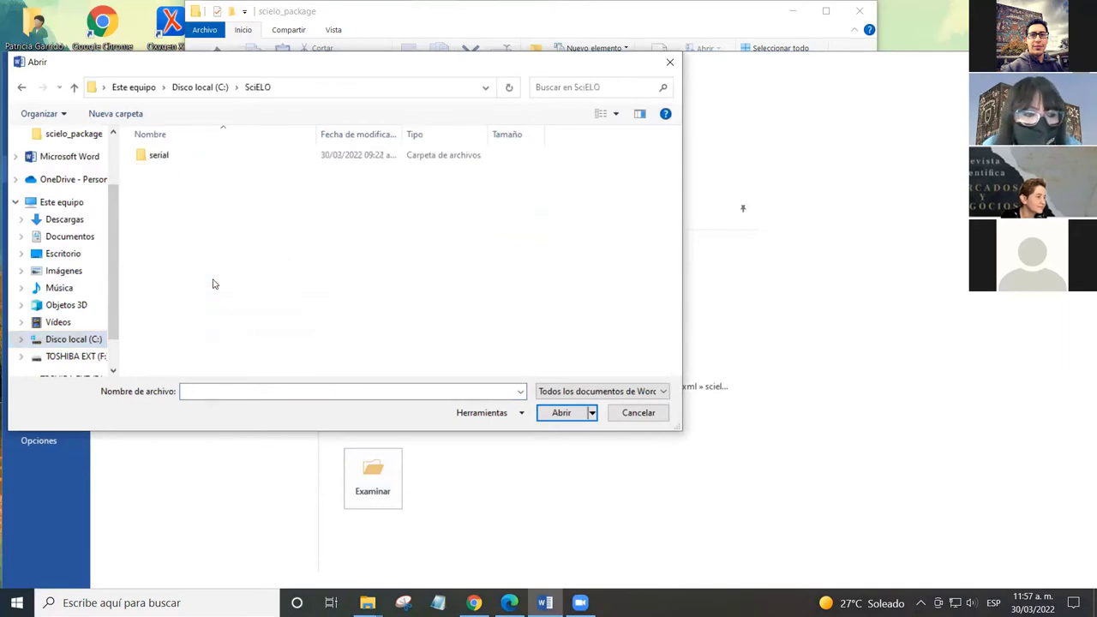
{"action": "double_click", "coordinate": [204, 163]}
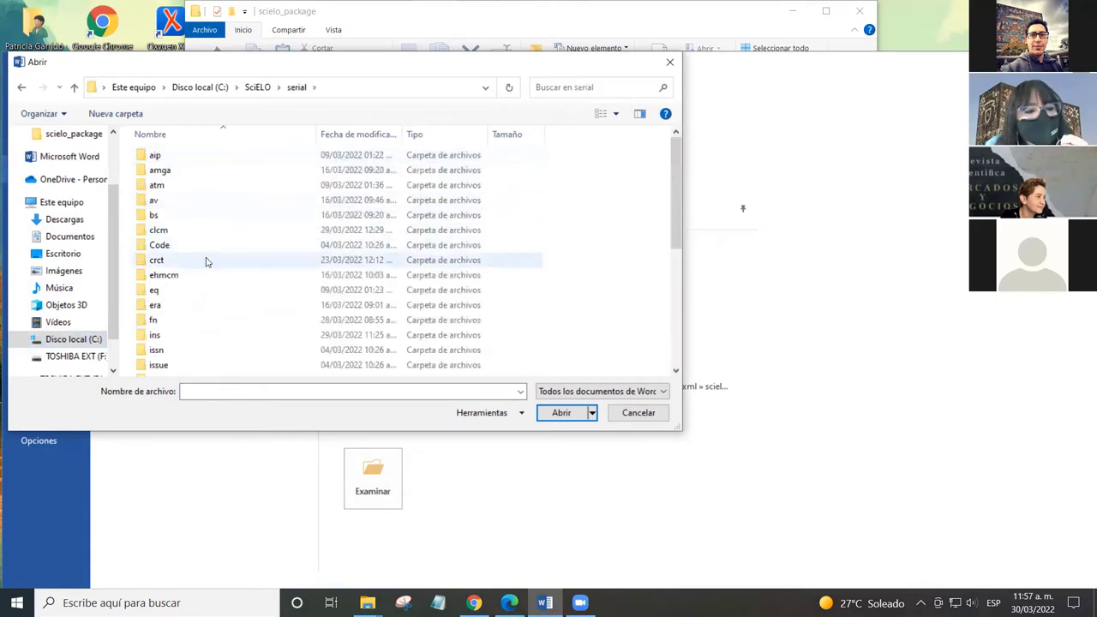
{"action": "double_click", "coordinate": [205, 262]}
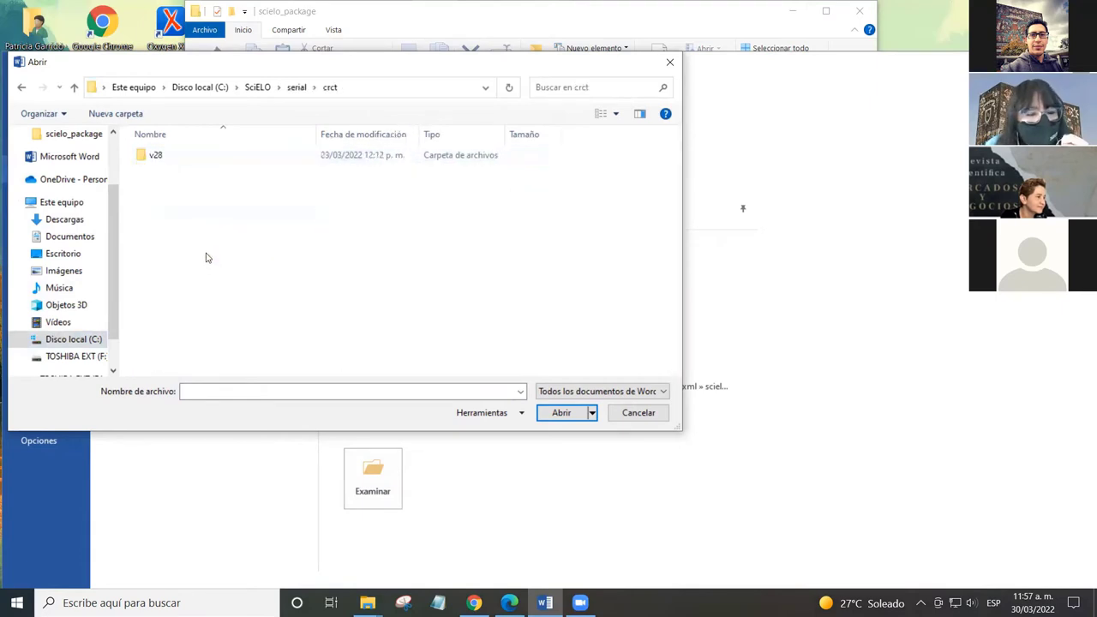
{"action": "double_click", "coordinate": [203, 159]}
{"action": "double_click", "coordinate": [203, 157]}
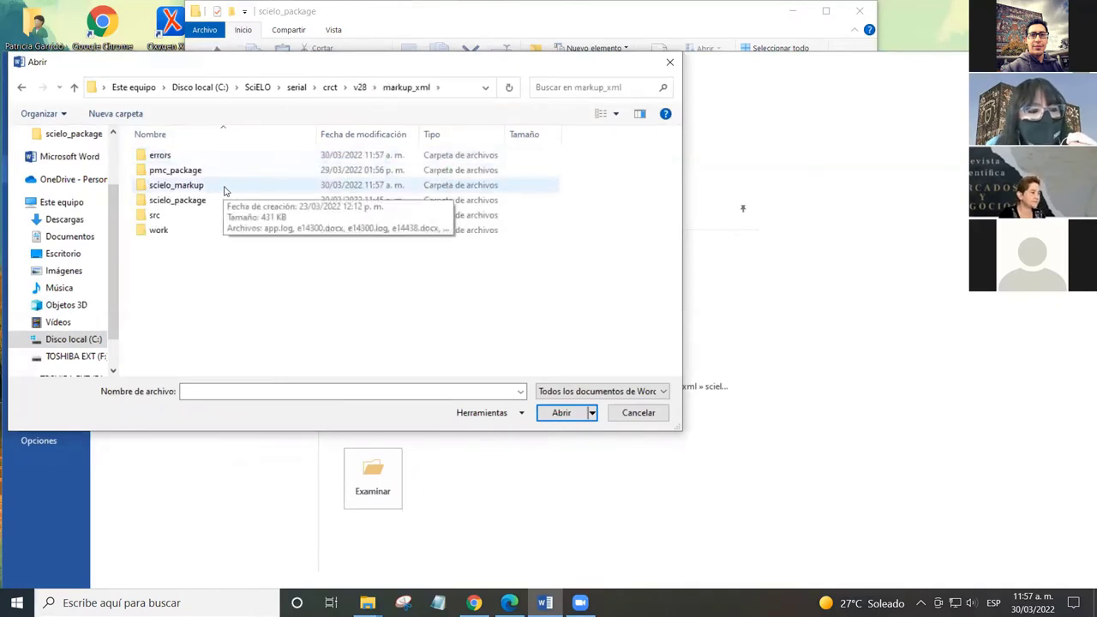
{"action": "double_click", "coordinate": [219, 187]}
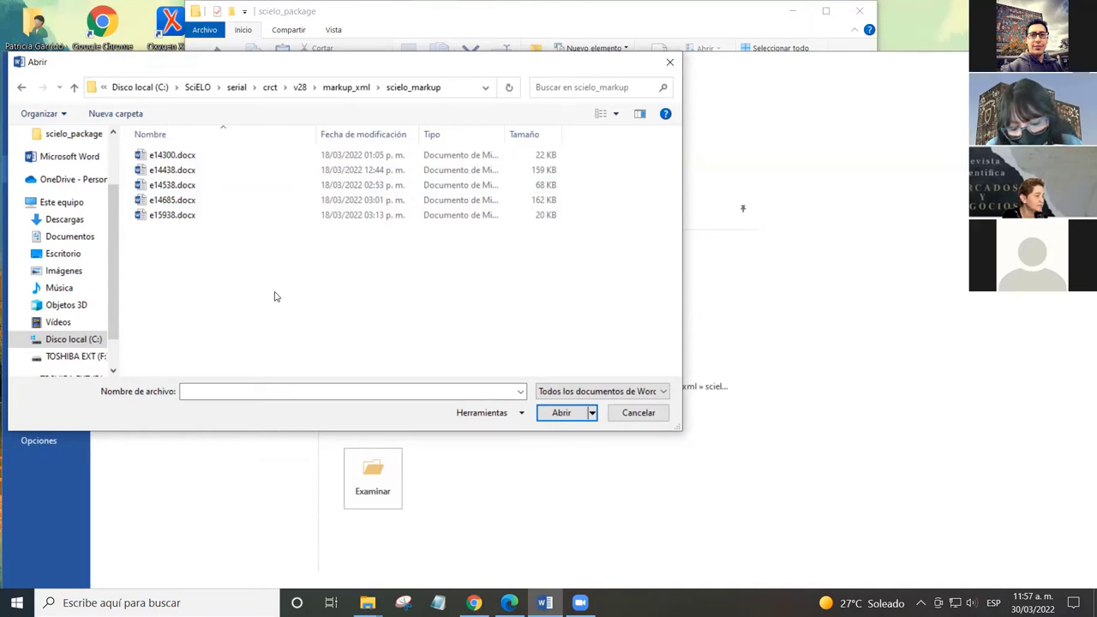
{"action": "double_click", "coordinate": [237, 203]}
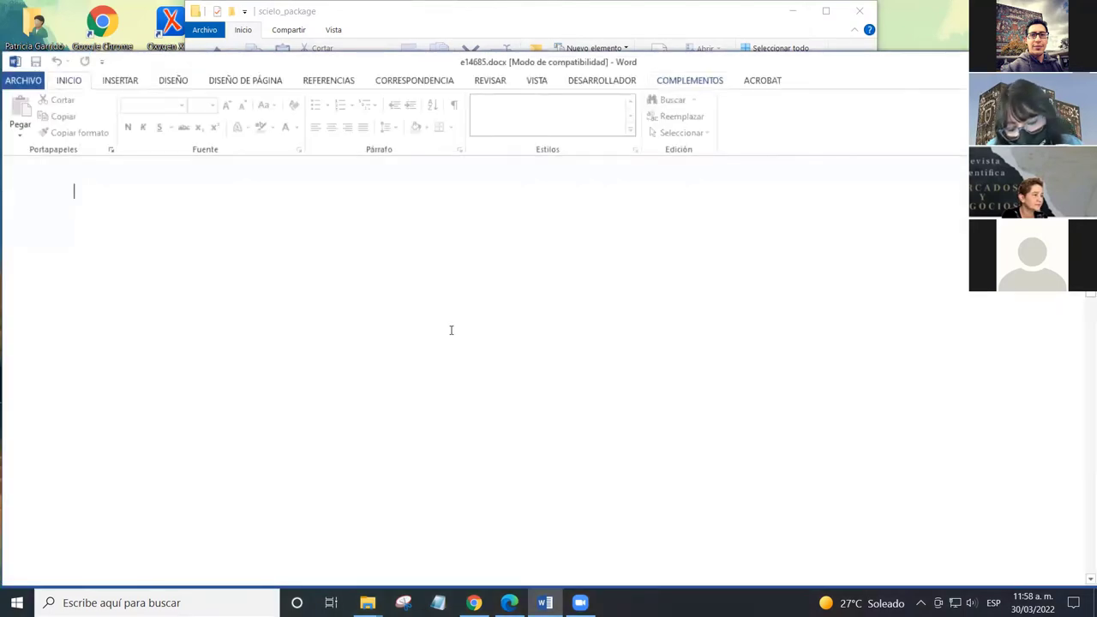
Step: Start Marcación DTD-SciELO for the e14685.docx document
{"action": "left_click", "coordinate": [690, 82]}
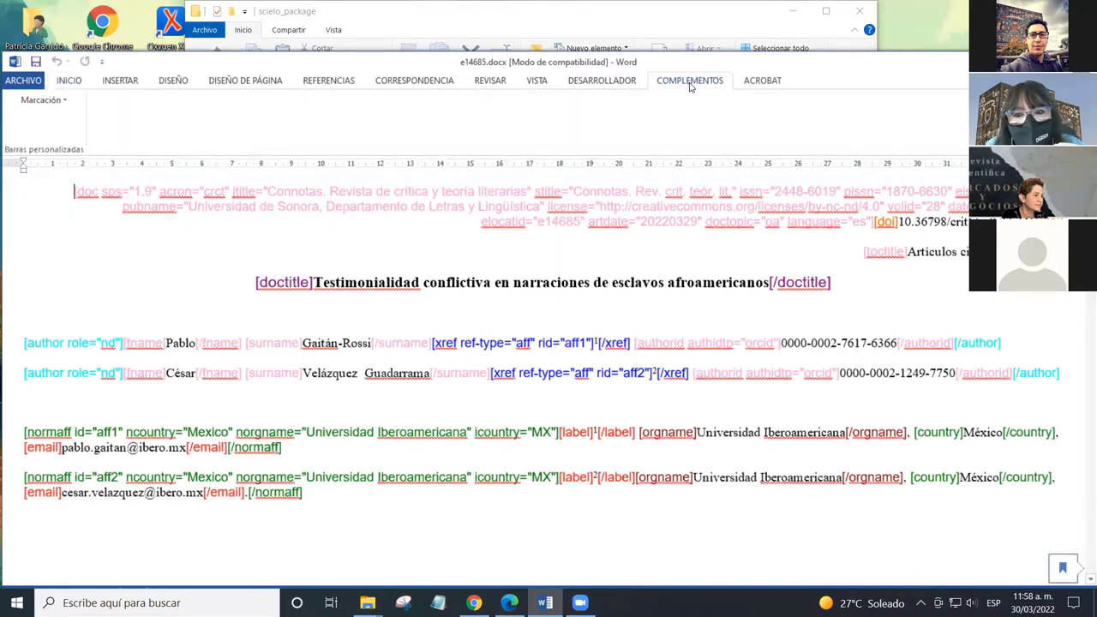
{"action": "left_click", "coordinate": [48, 106]}
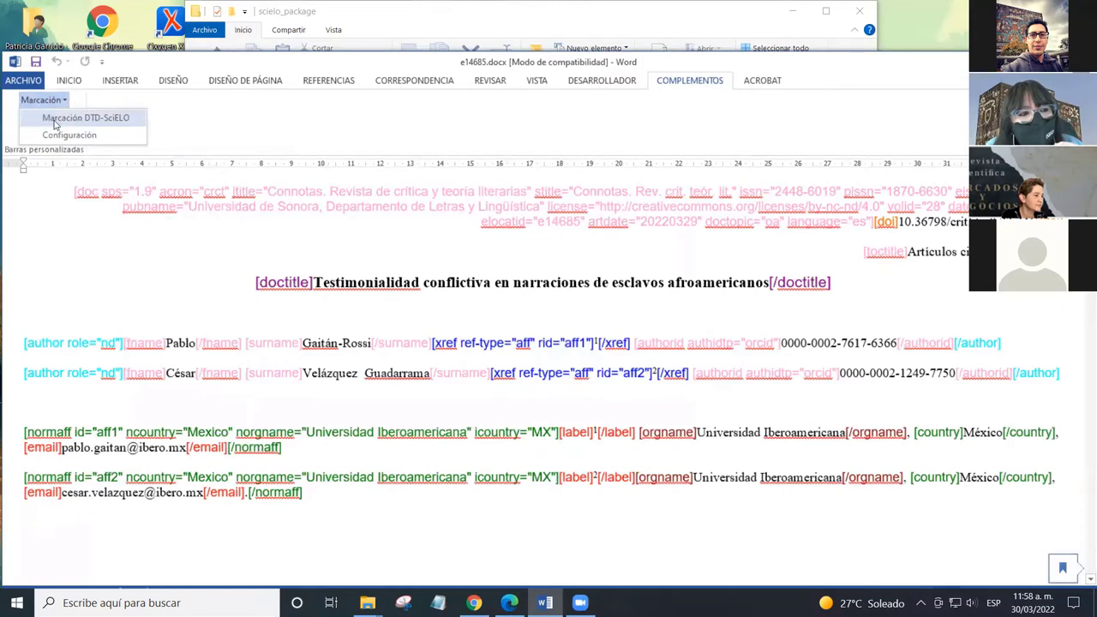
{"action": "left_click", "coordinate": [56, 118]}
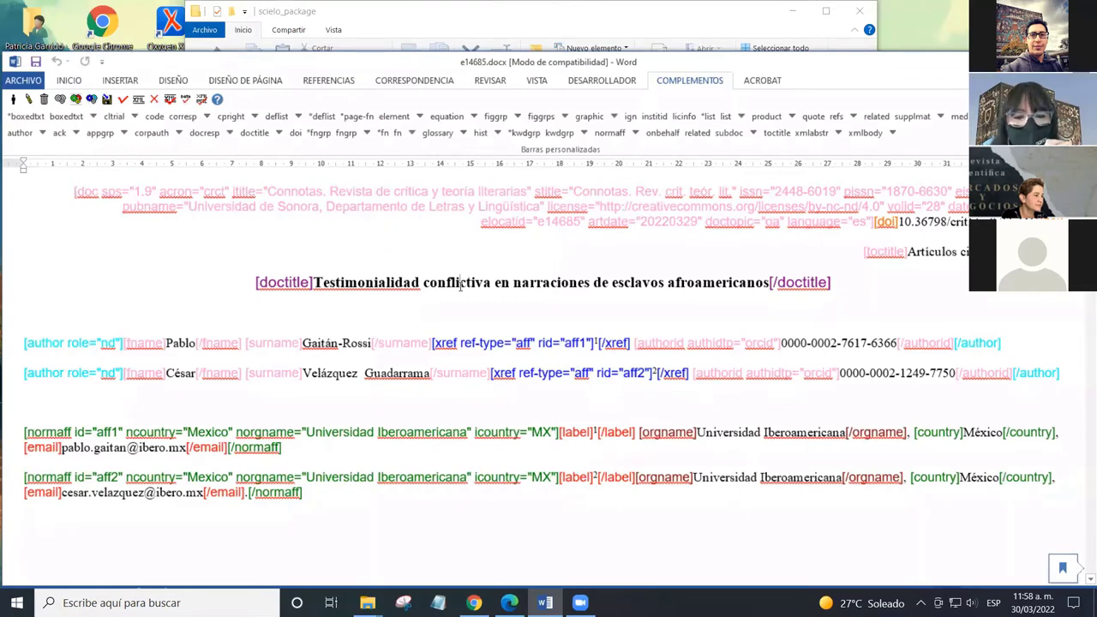
Step: Generate the XML for e14685.docx and check the DTD errors section of its file report
{"action": "scroll", "coordinate": [446, 290], "scroll_direction": "down", "scroll_amount": 3}
{"action": "scroll", "coordinate": [377, 295], "scroll_direction": "up", "scroll_amount": 3}
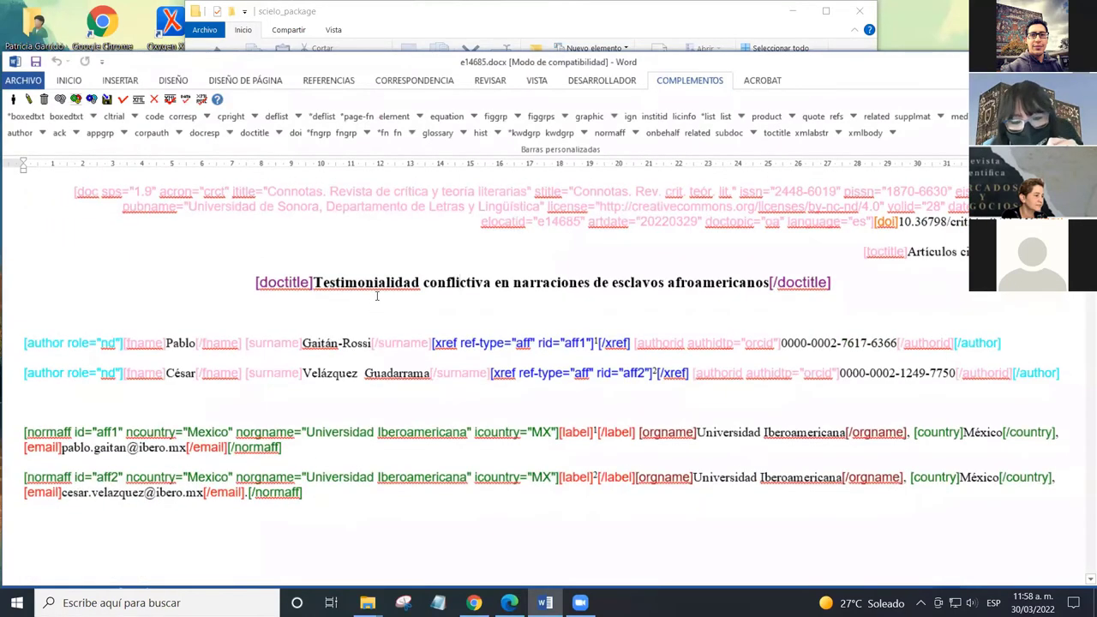
{"action": "left_click", "coordinate": [138, 102]}
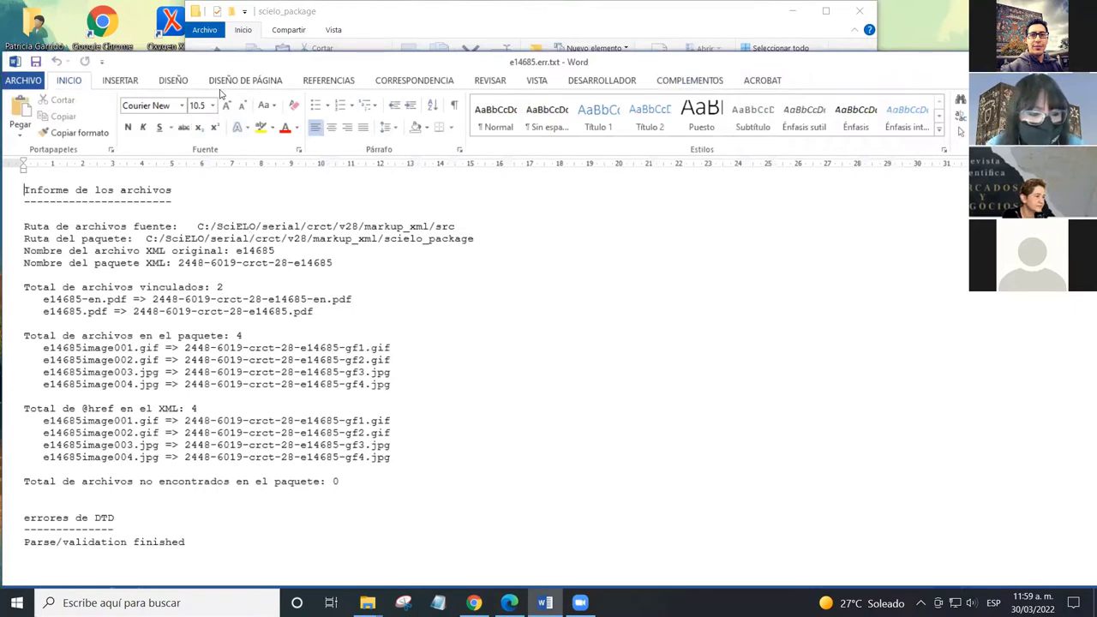
{"action": "left_click", "coordinate": [196, 543]}
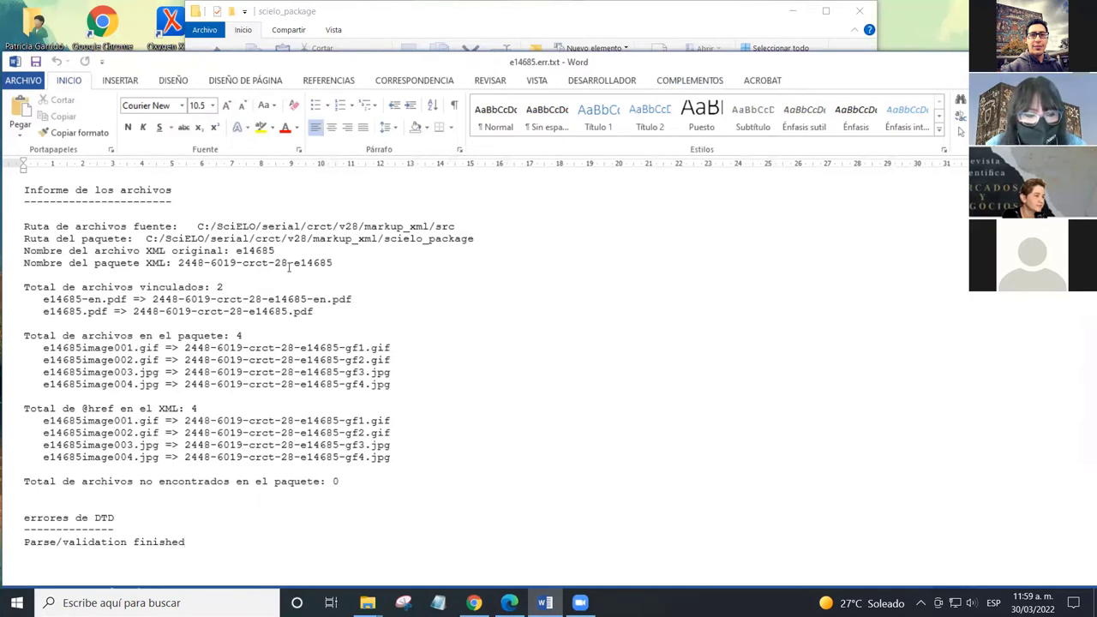
Step: Review the linked files in the report, comparing the package names given to e14685.pdf and e14685-en.pdf
{"action": "left_click_drag", "start_coordinate": [41, 311], "coordinate": [320, 313]}
{"action": "left_click", "coordinate": [318, 316]}
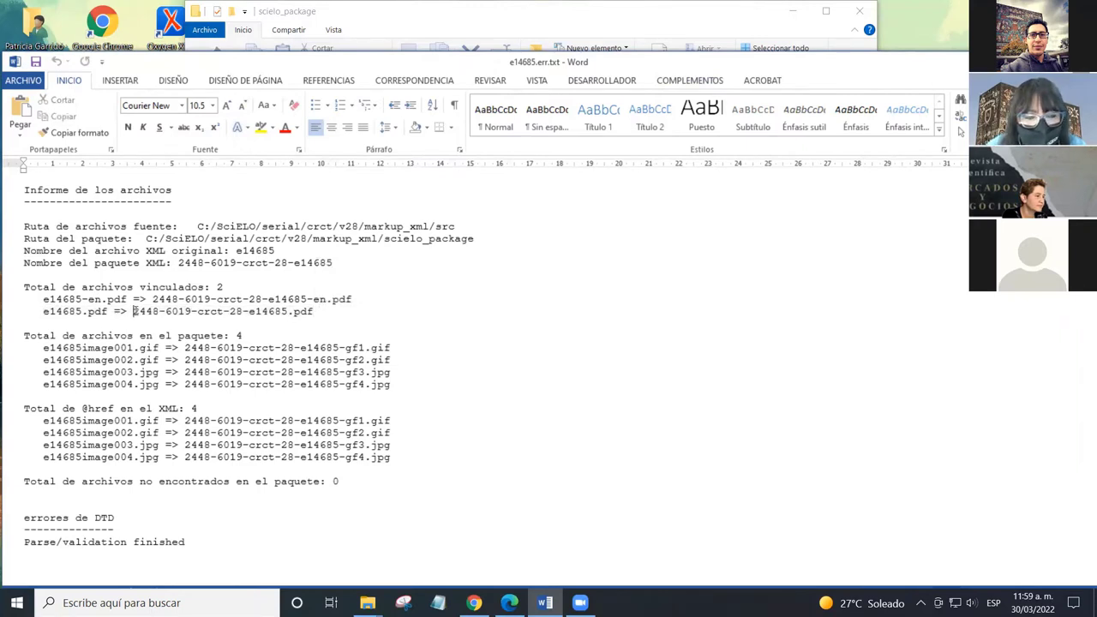
{"action": "left_click_drag", "start_coordinate": [134, 311], "coordinate": [324, 313]}
{"action": "left_click", "coordinate": [324, 314]}
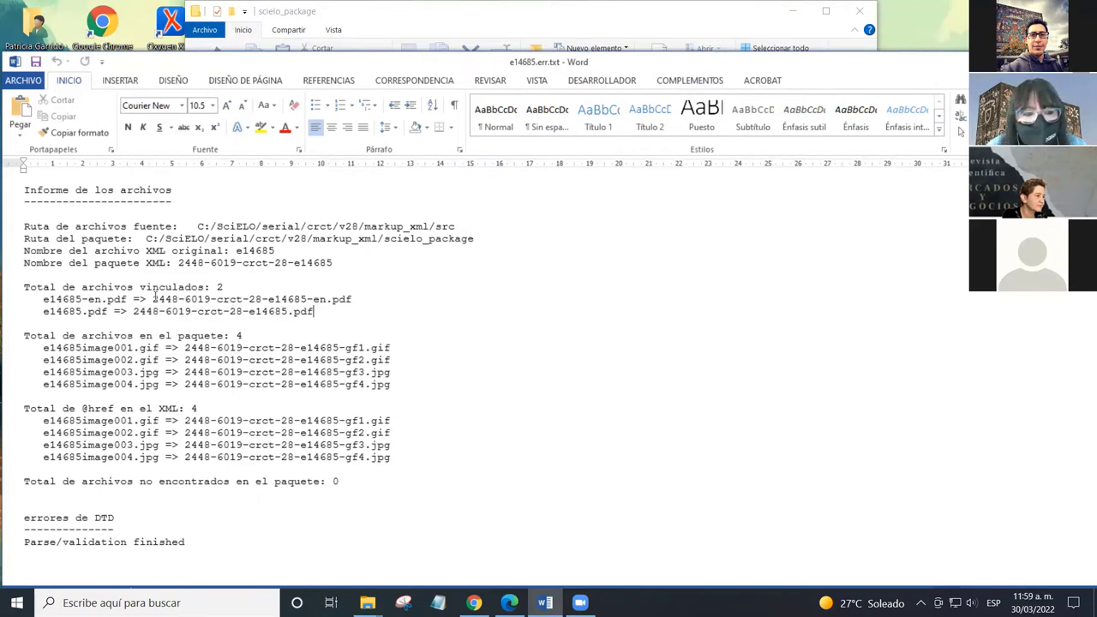
{"action": "left_click_drag", "start_coordinate": [150, 299], "coordinate": [353, 300]}
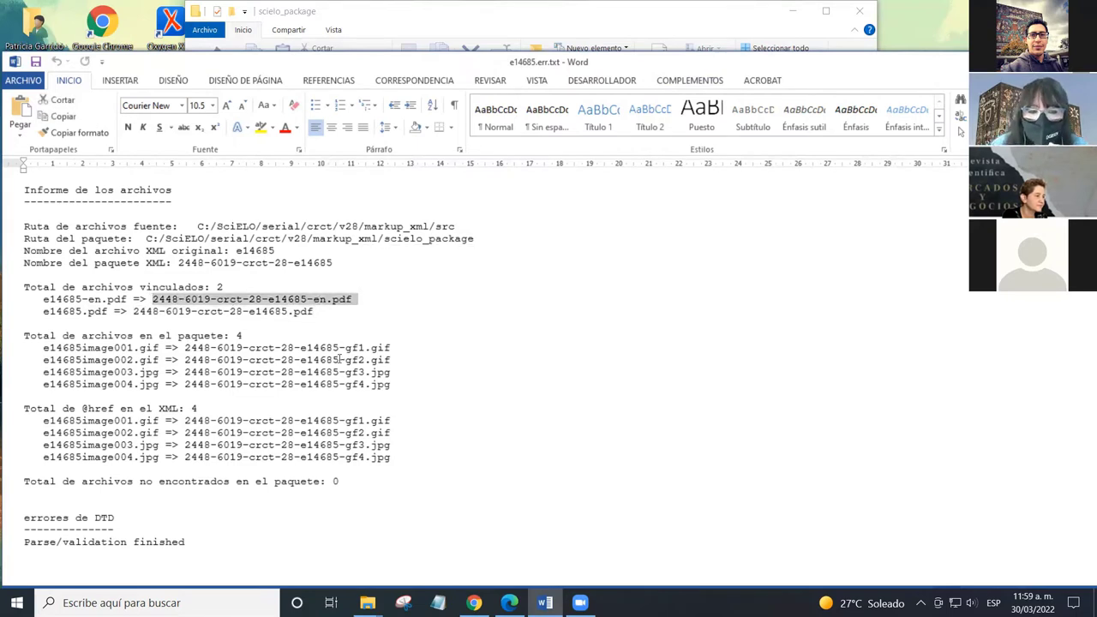
{"action": "left_click", "coordinate": [367, 300]}
{"action": "left_click_drag", "start_coordinate": [268, 299], "coordinate": [324, 298]}
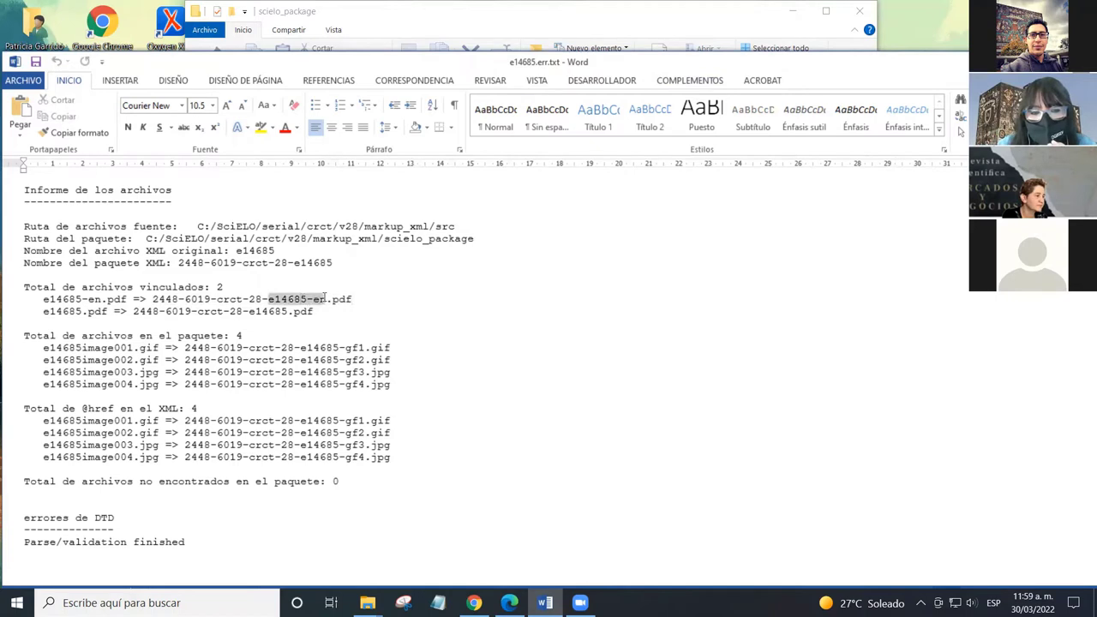
{"action": "left_click", "coordinate": [377, 302]}
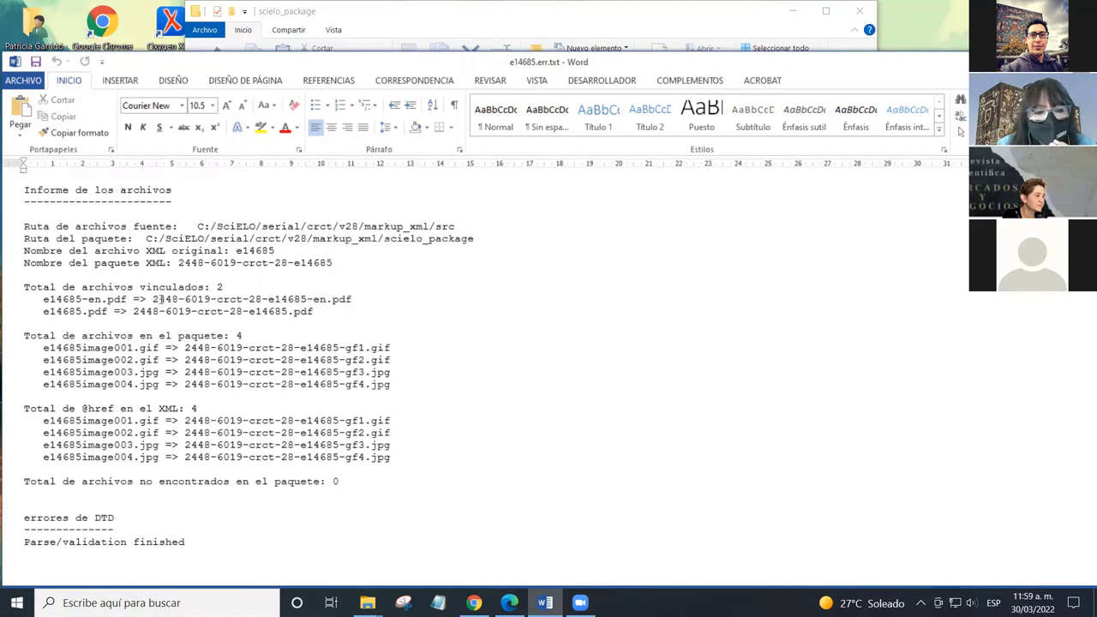
{"action": "left_click_drag", "start_coordinate": [154, 299], "coordinate": [352, 300]}
{"action": "left_click", "coordinate": [341, 310]}
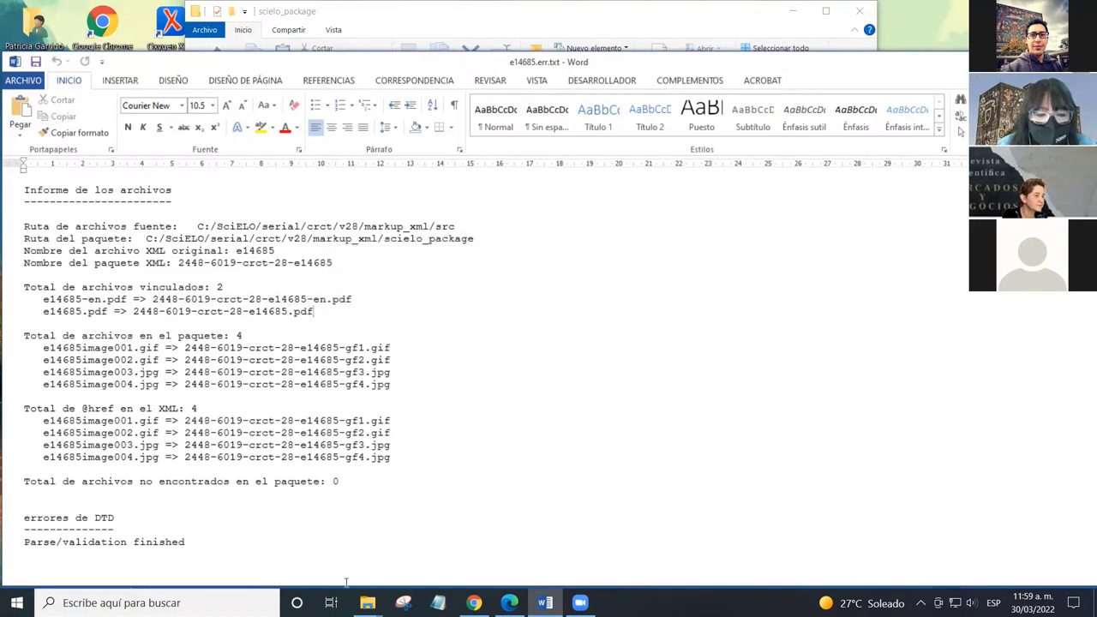
Step: Switch to File Explorer and open the src folder under crct\v28\markup_xml
{"action": "left_click", "coordinate": [367, 603]}
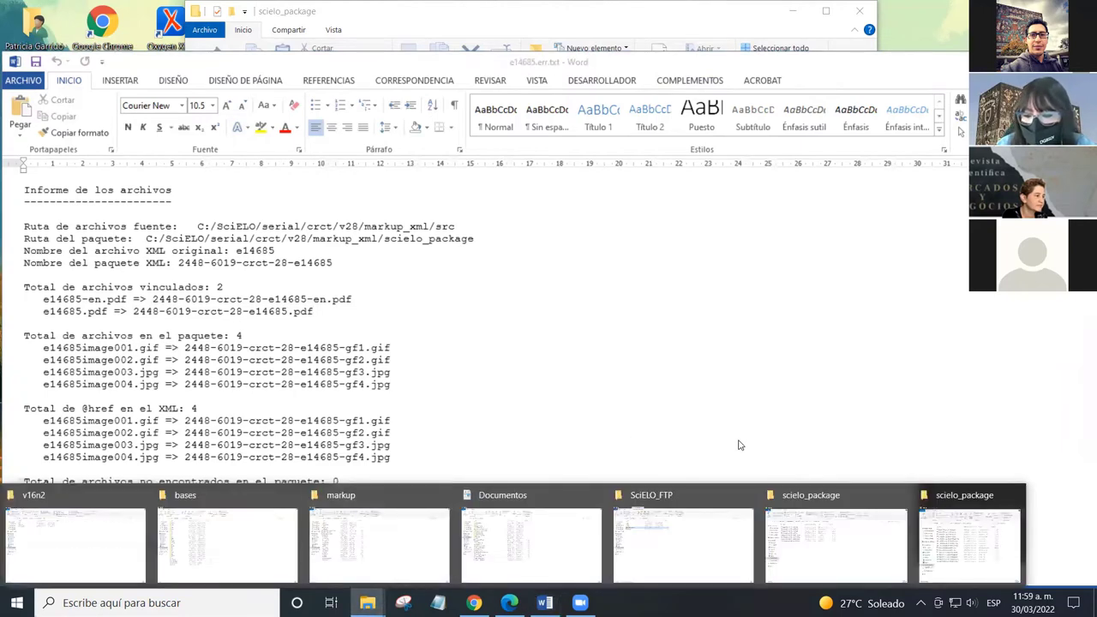
{"action": "left_click", "coordinate": [836, 540]}
{"action": "left_click", "coordinate": [348, 112]}
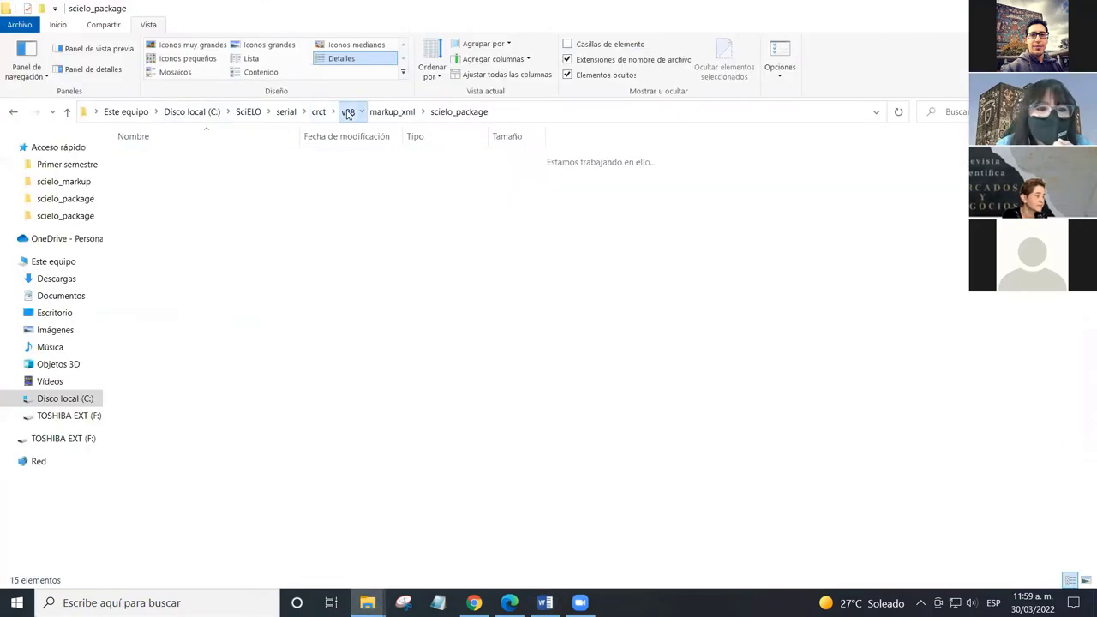
{"action": "double_click", "coordinate": [163, 162]}
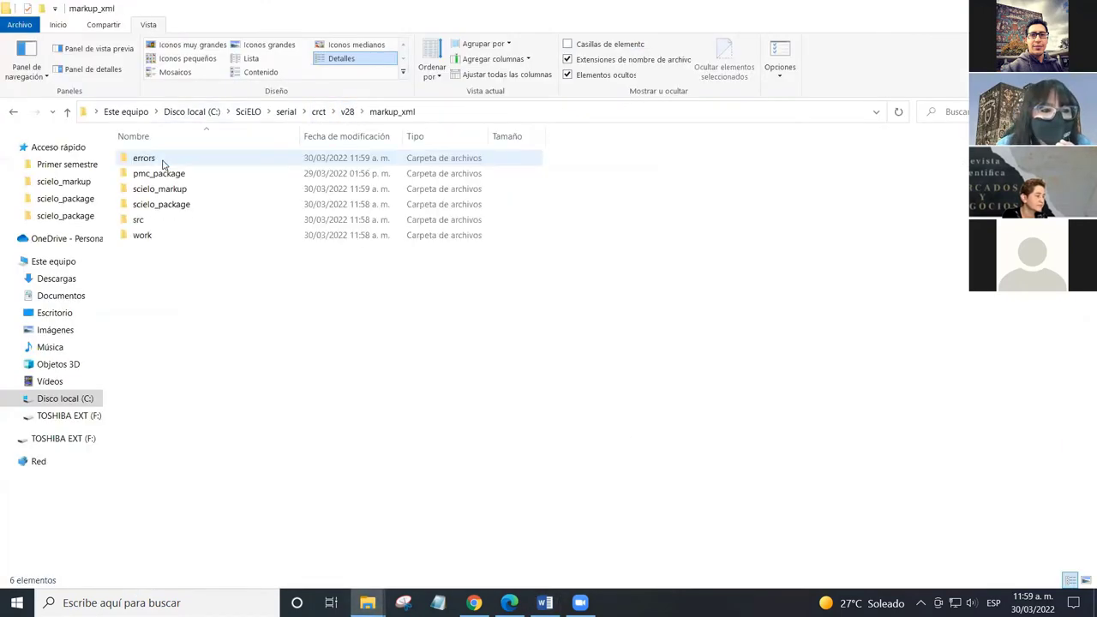
{"action": "double_click", "coordinate": [162, 221]}
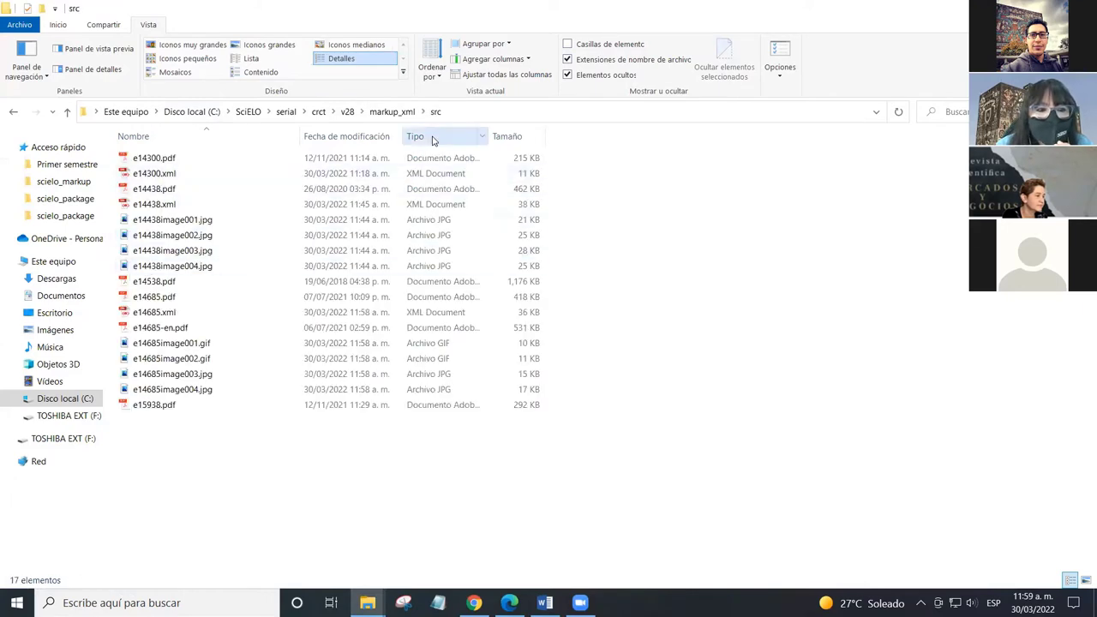
Step: Sort the src files by type and examine the e14685.pdf and e14685-en.pdf source files
{"action": "left_click", "coordinate": [432, 137]}
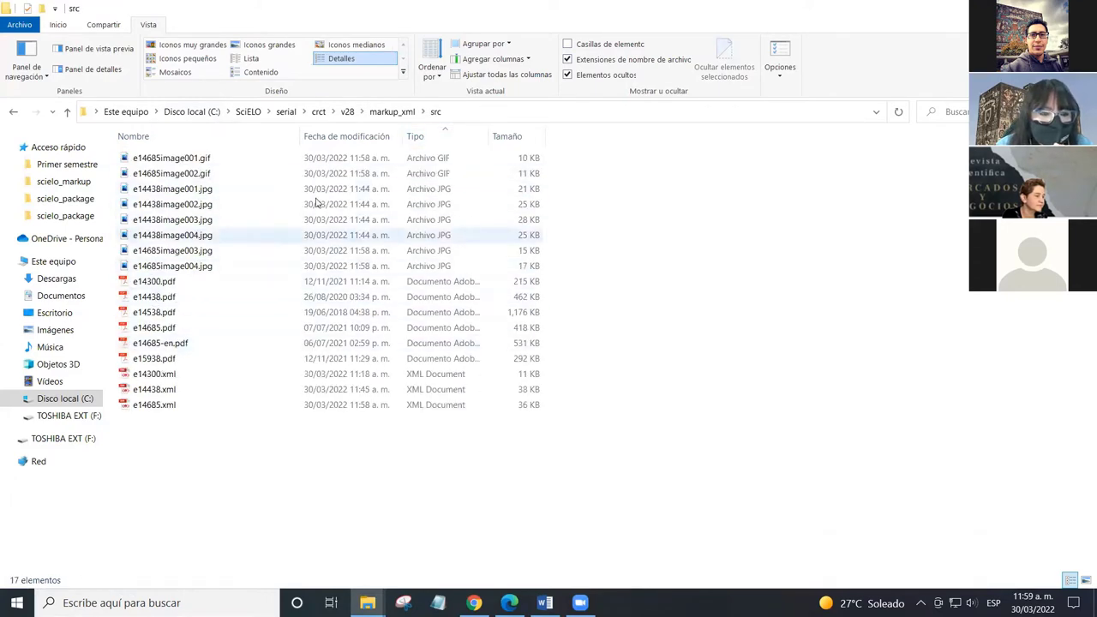
{"action": "left_click", "coordinate": [184, 342]}
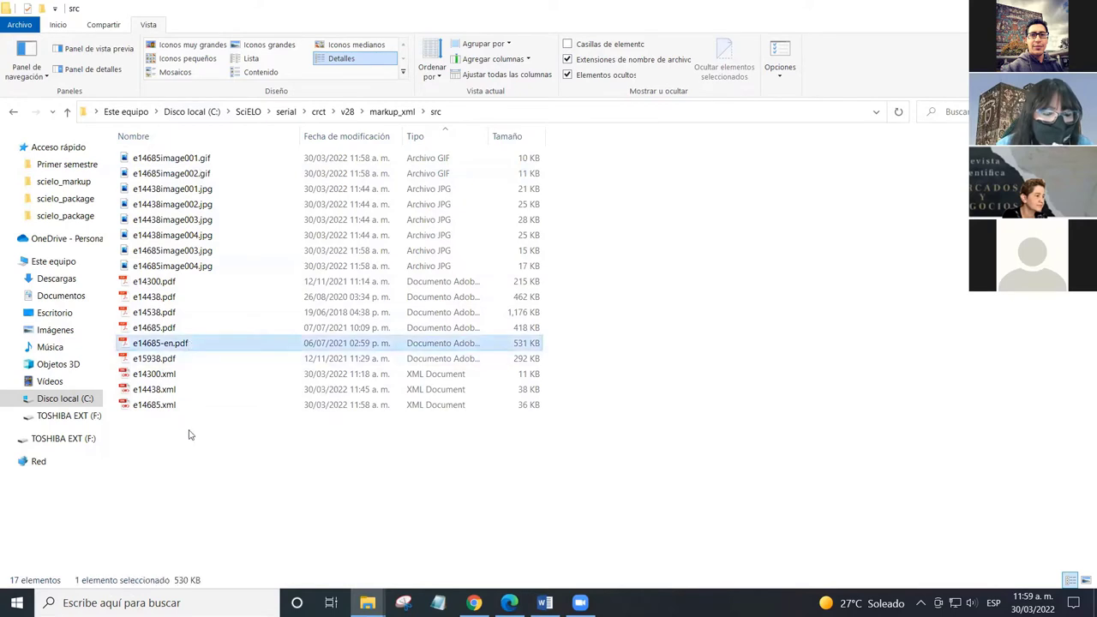
{"action": "left_click", "coordinate": [174, 330]}
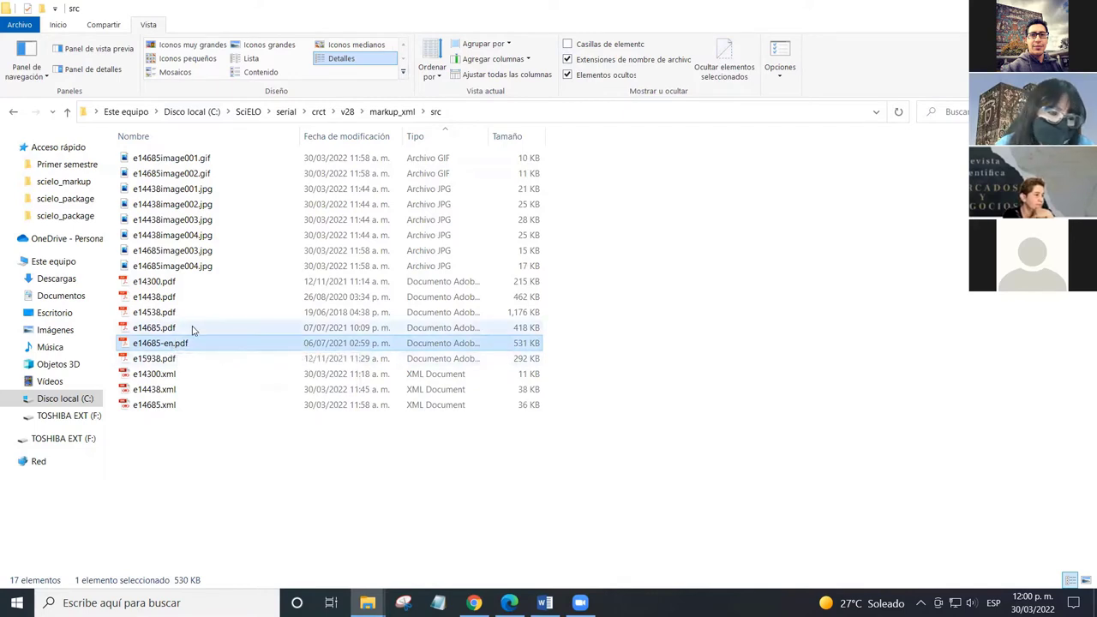
{"action": "left_click", "coordinate": [194, 329]}
{"action": "left_click", "coordinate": [188, 345]}
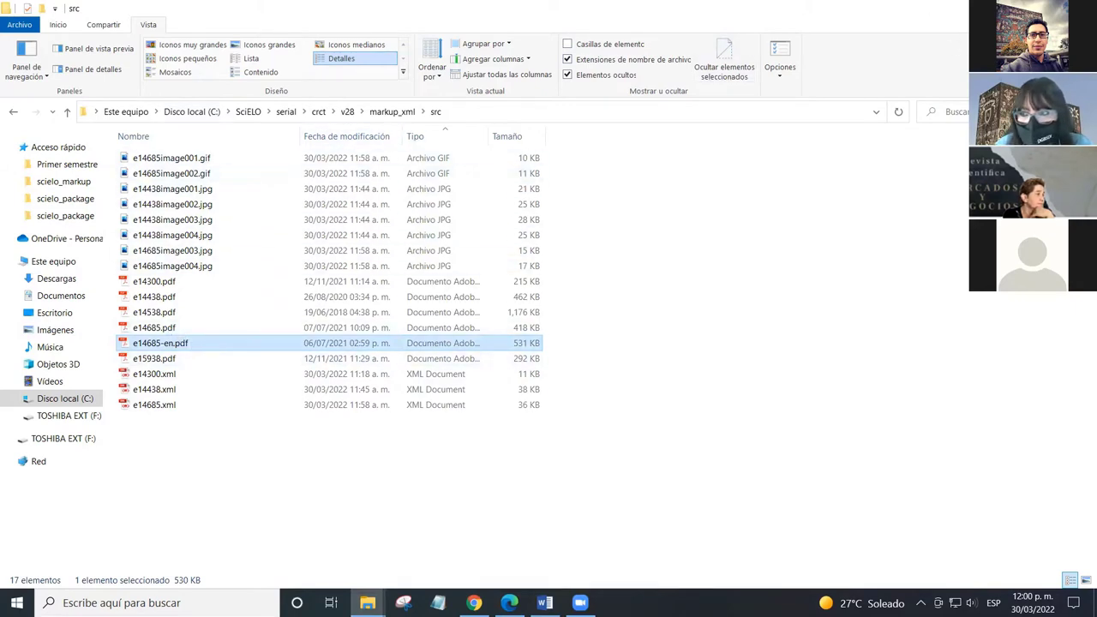
Step: Return to the e14685.err.txt report in Word and review the package names of the English PDF and the gif and jpg images
{"action": "key", "text": "alt+Tab"}
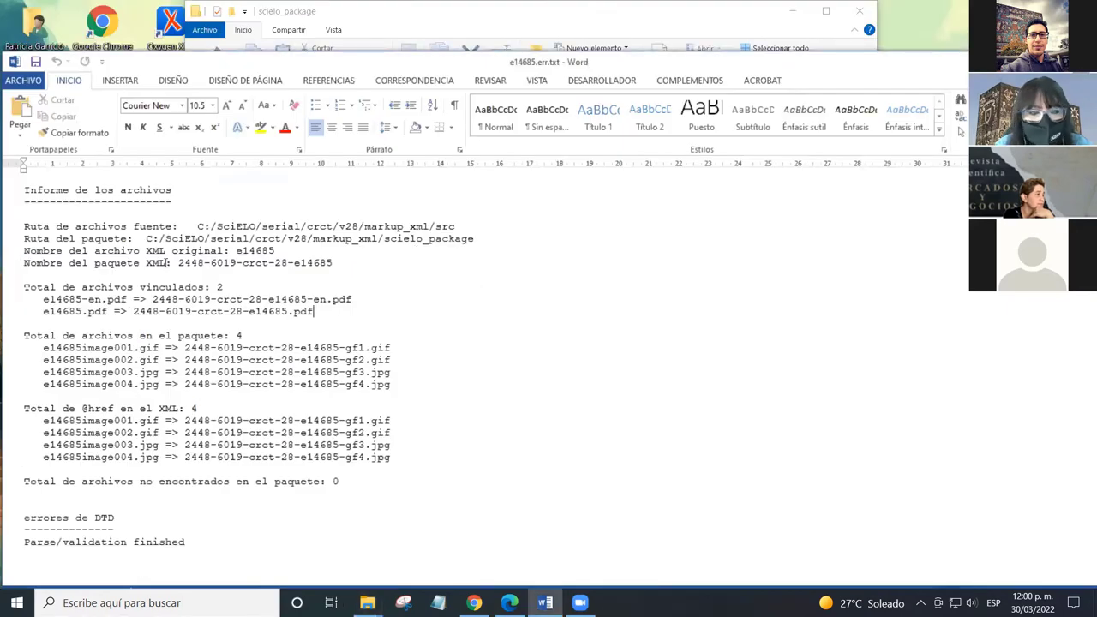
{"action": "left_click_drag", "start_coordinate": [154, 299], "coordinate": [369, 302]}
{"action": "left_click", "coordinate": [322, 315]}
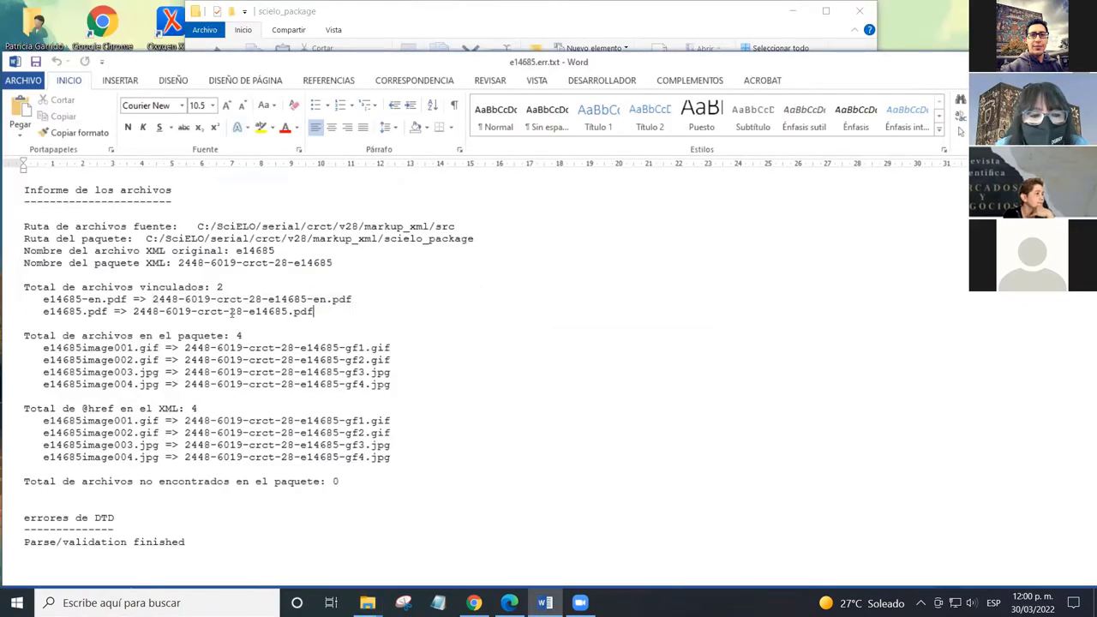
{"action": "left_click_drag", "start_coordinate": [152, 299], "coordinate": [352, 300]}
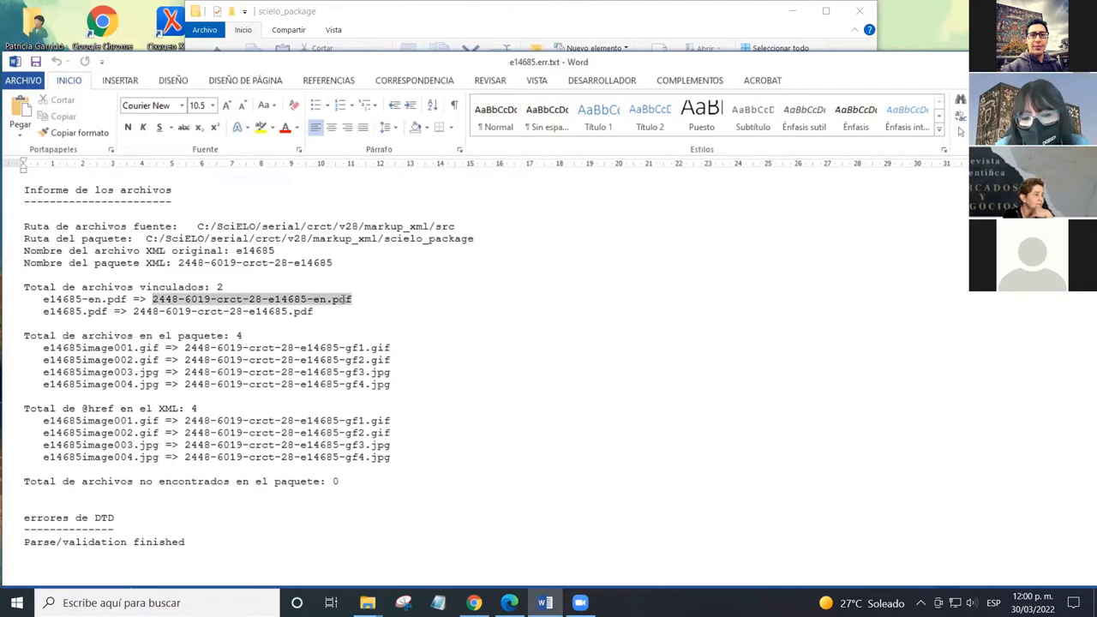
{"action": "left_click", "coordinate": [339, 299]}
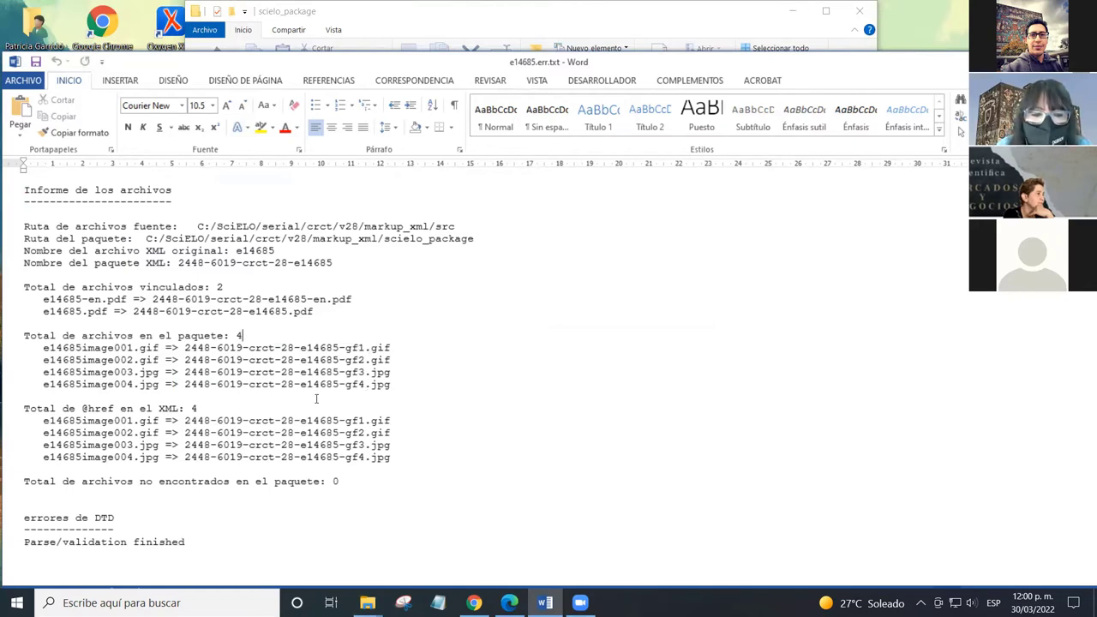
{"action": "left_click_drag", "start_coordinate": [344, 347], "coordinate": [366, 385]}
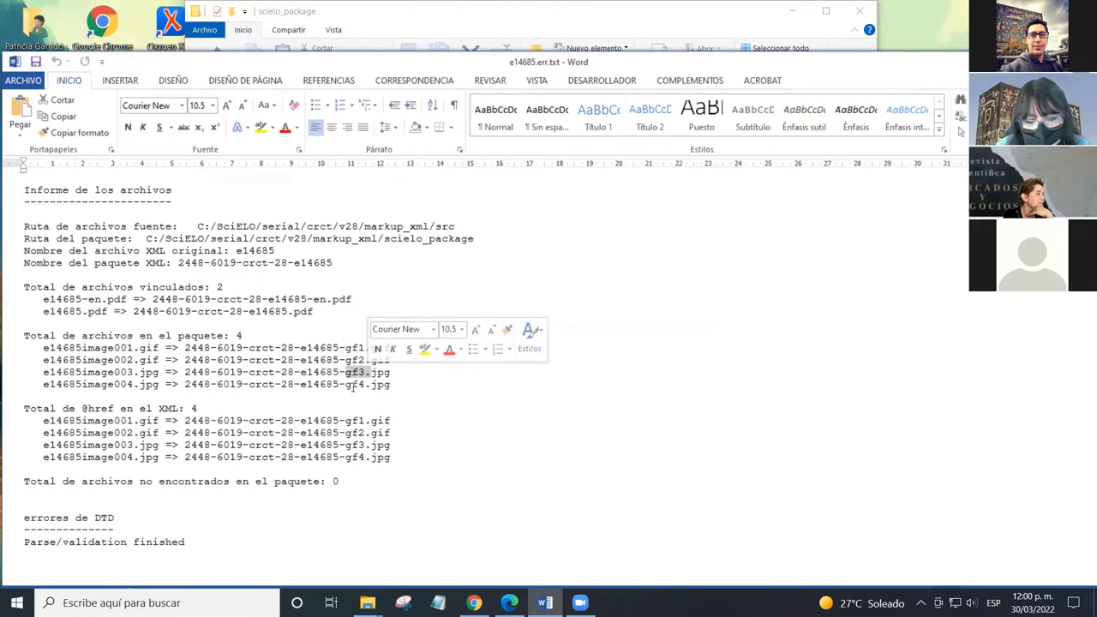
Step: Review the gf4 image name given to e14685image004.jpg in the report's package file list
{"action": "left_click", "coordinate": [365, 384]}
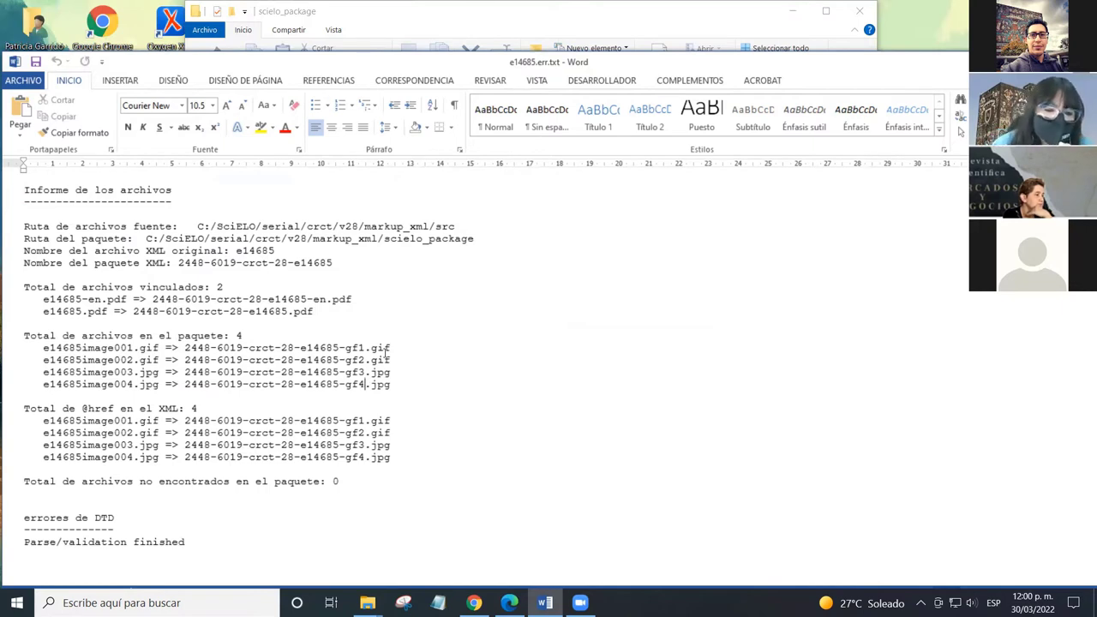
{"action": "left_click_drag", "start_coordinate": [345, 372], "coordinate": [366, 384]}
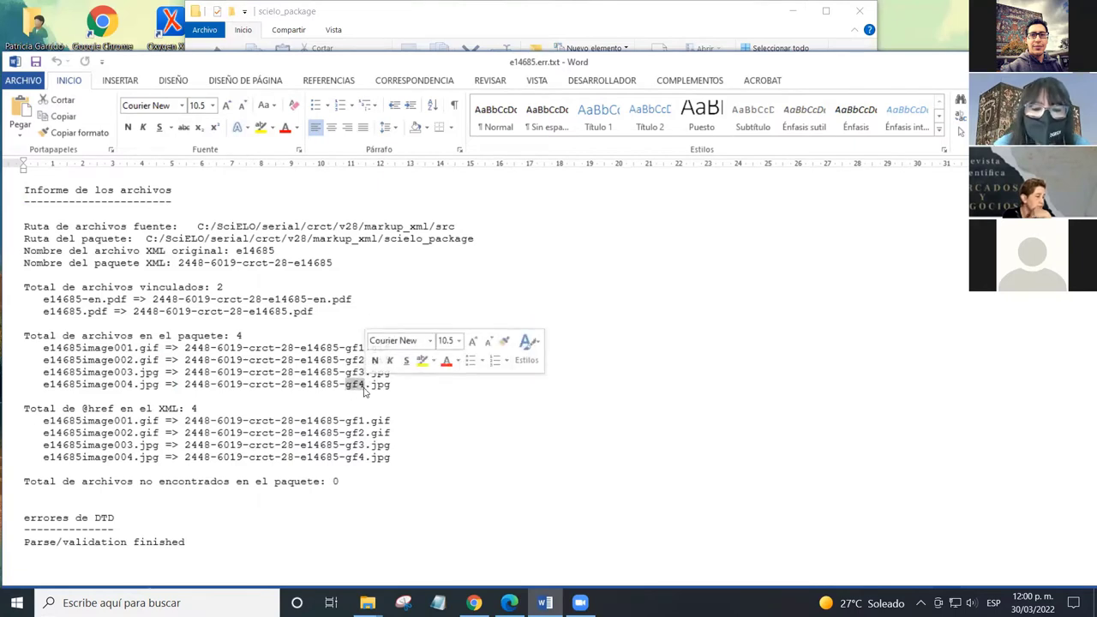
{"action": "left_click", "coordinate": [362, 385]}
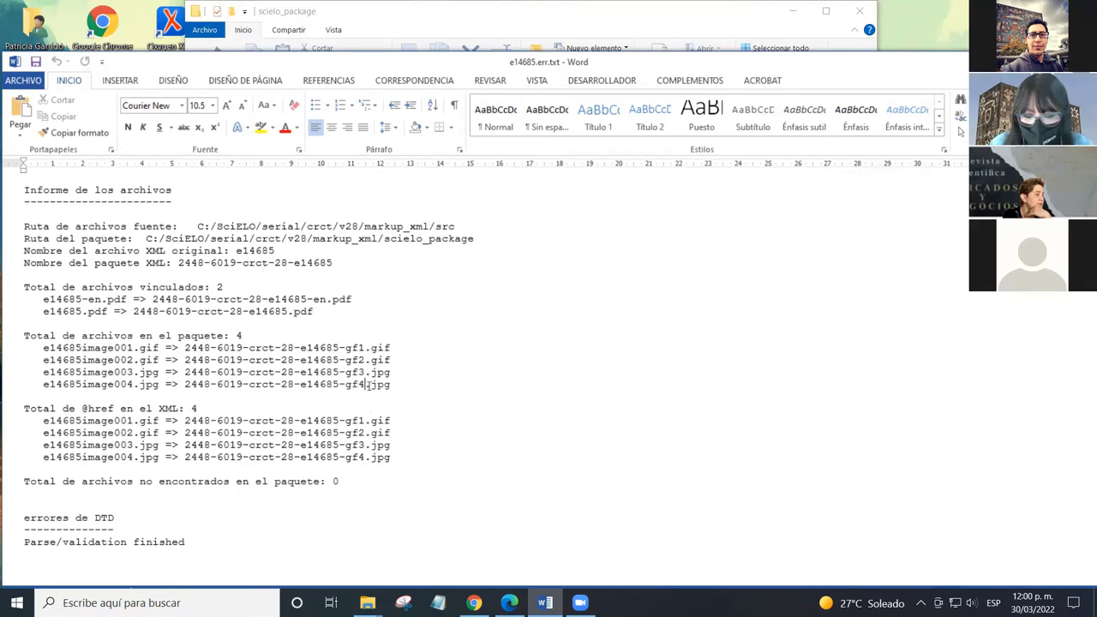
Step: Switch to File Explorer, open the scielo_package folder under markup_xml, and check the renamed English PDF of e14685
{"action": "left_click", "coordinate": [367, 602]}
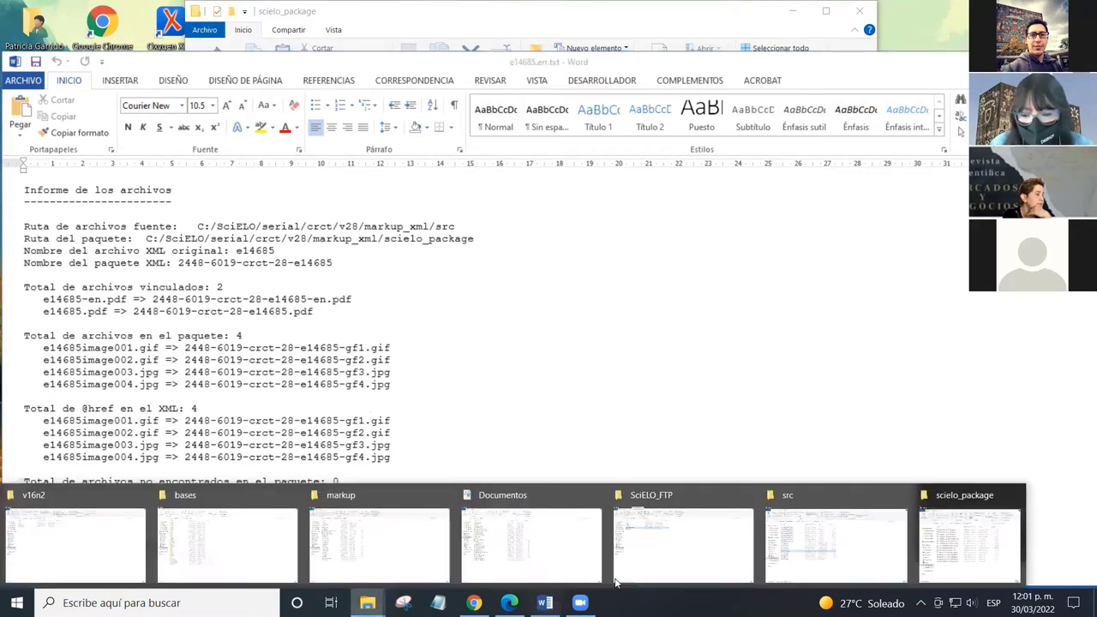
{"action": "left_click", "coordinate": [808, 542]}
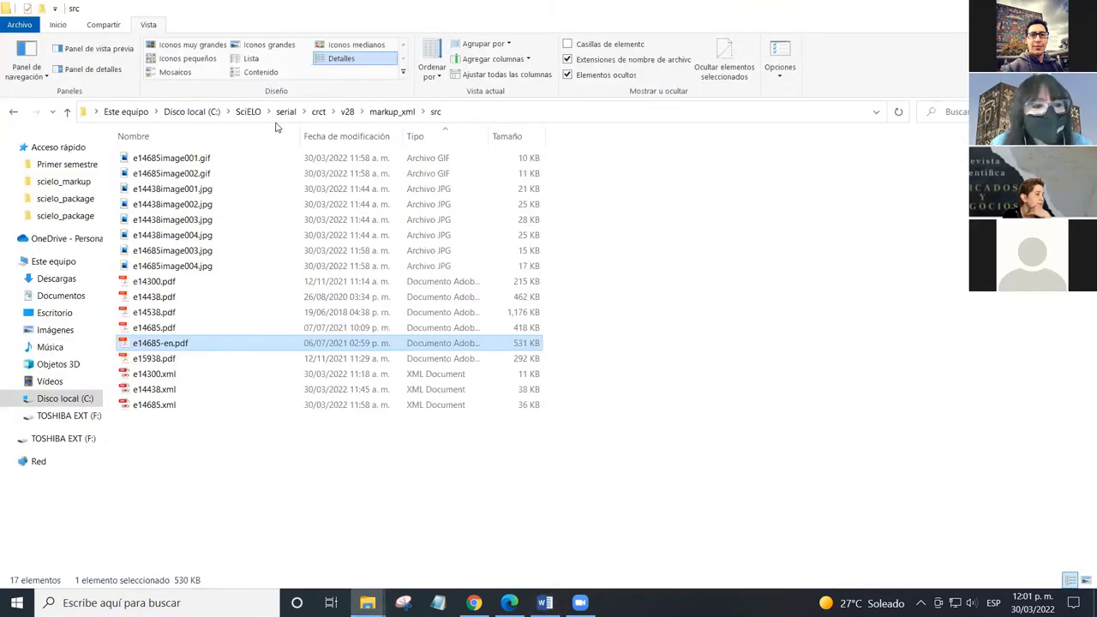
{"action": "left_click", "coordinate": [392, 112]}
{"action": "double_click", "coordinate": [174, 207]}
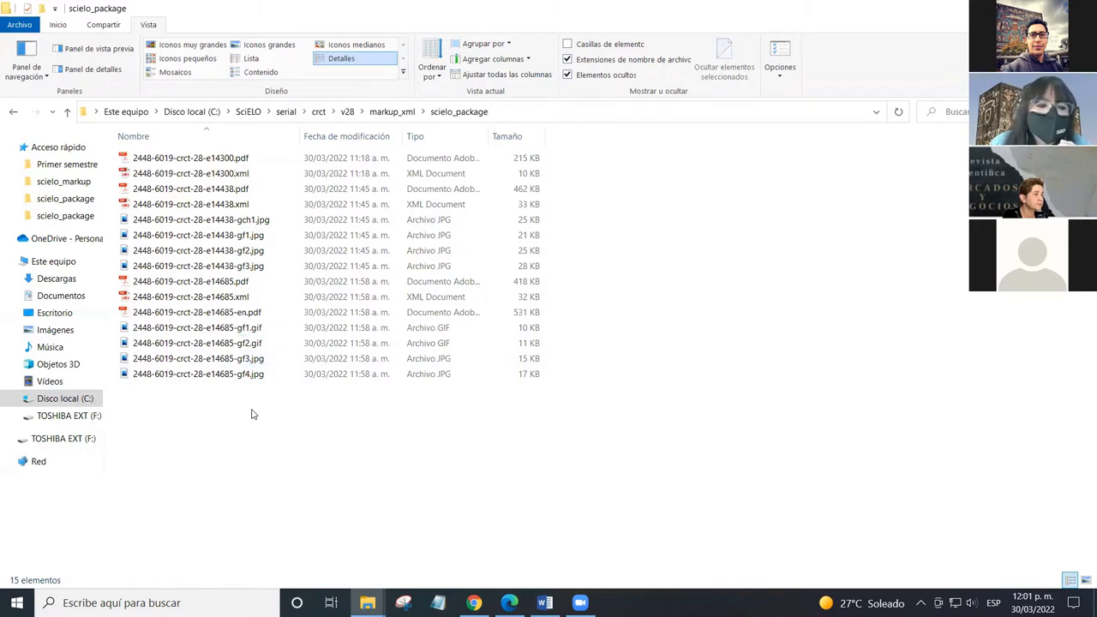
{"action": "left_click", "coordinate": [265, 314]}
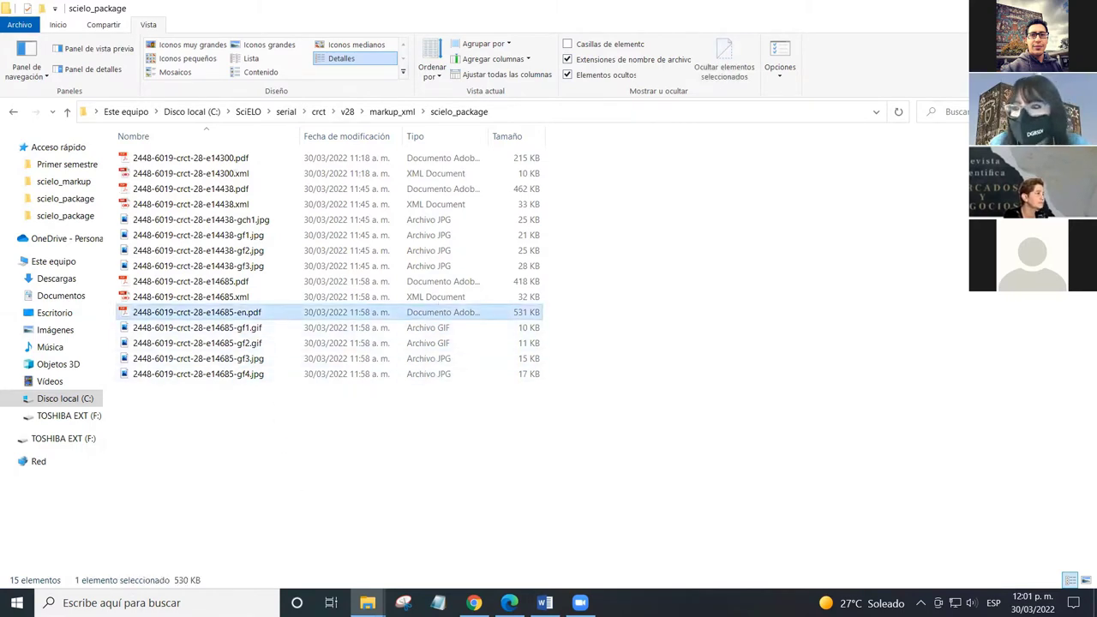
Step: Return to the e14685.err.txt report in Word and open the Packtools Style Checker report from the SciELO markup add-in
{"action": "key", "text": "alt+Tab"}
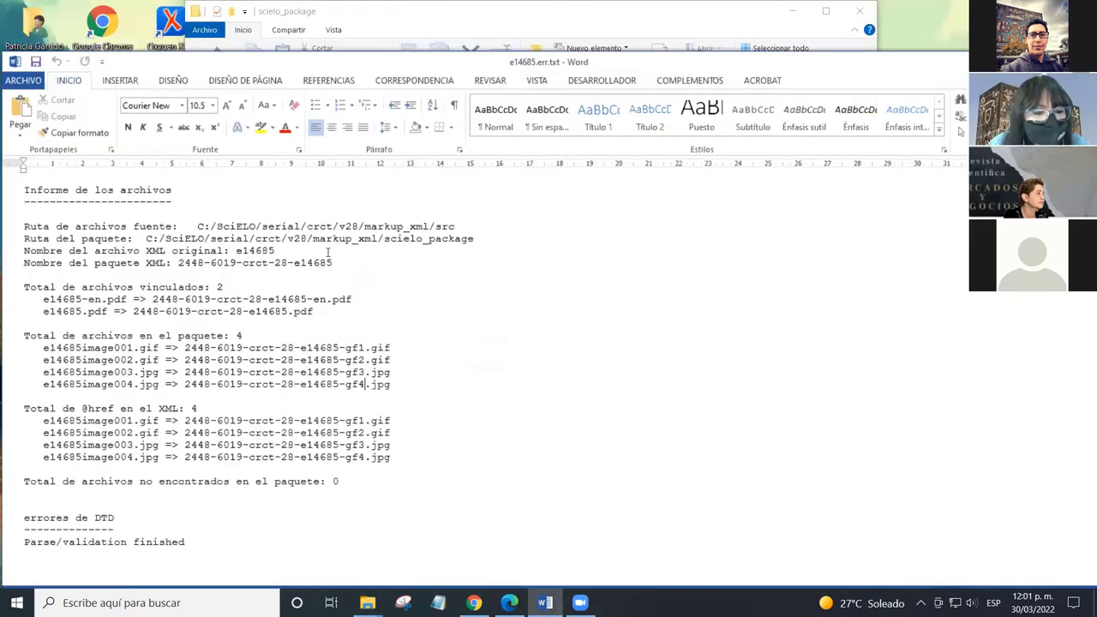
{"action": "left_click", "coordinate": [220, 192]}
{"action": "left_click", "coordinate": [704, 84]}
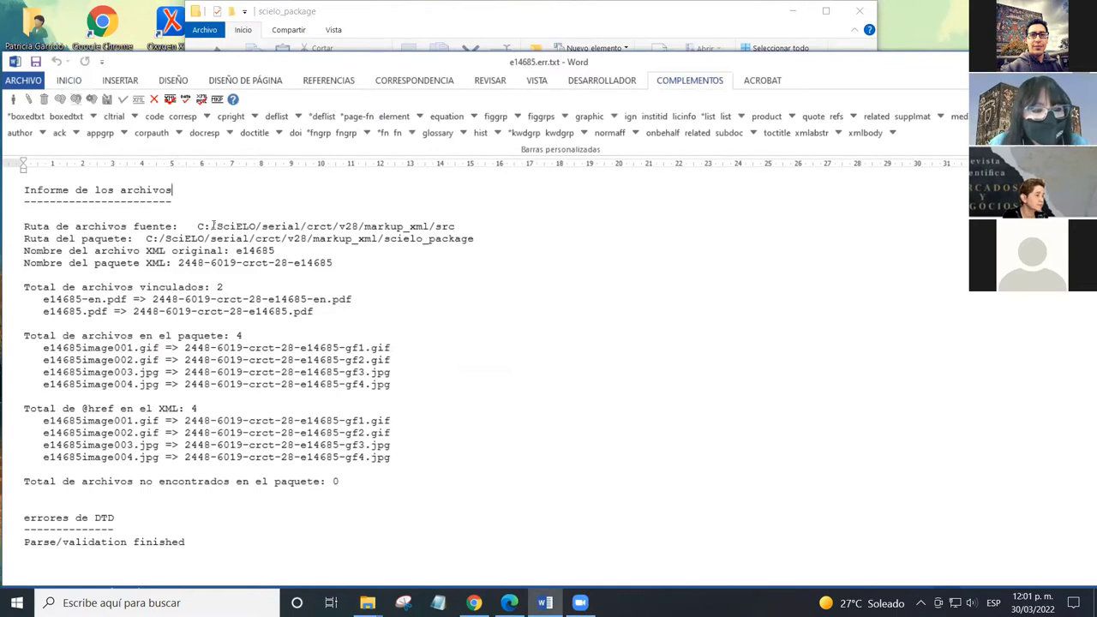
{"action": "left_click", "coordinate": [170, 99]}
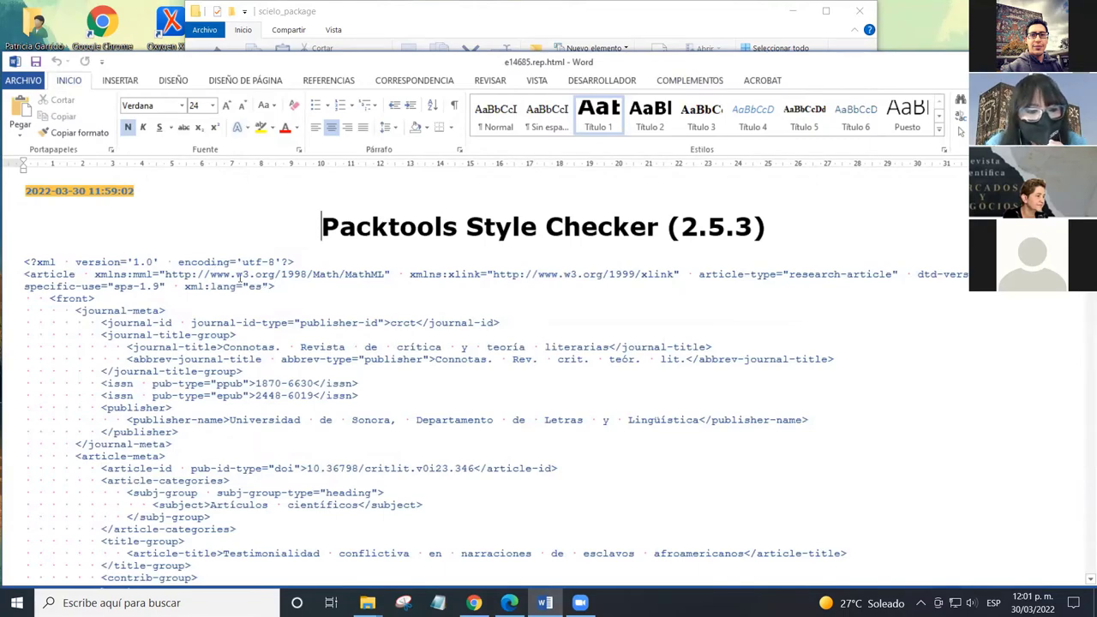
Step: Skim the e14685.rep.html report from the front matter through the body, figures and references to the English sub-article
{"action": "scroll", "coordinate": [238, 276], "scroll_direction": "down", "scroll_amount": 14}
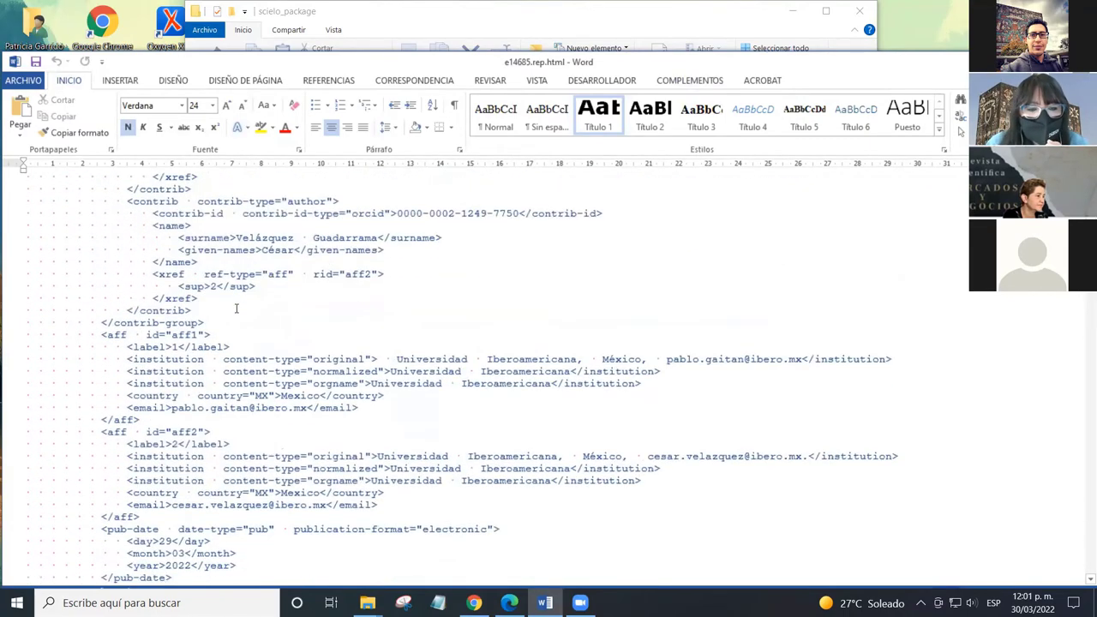
{"action": "scroll", "coordinate": [237, 309], "scroll_direction": "down", "scroll_amount": 15}
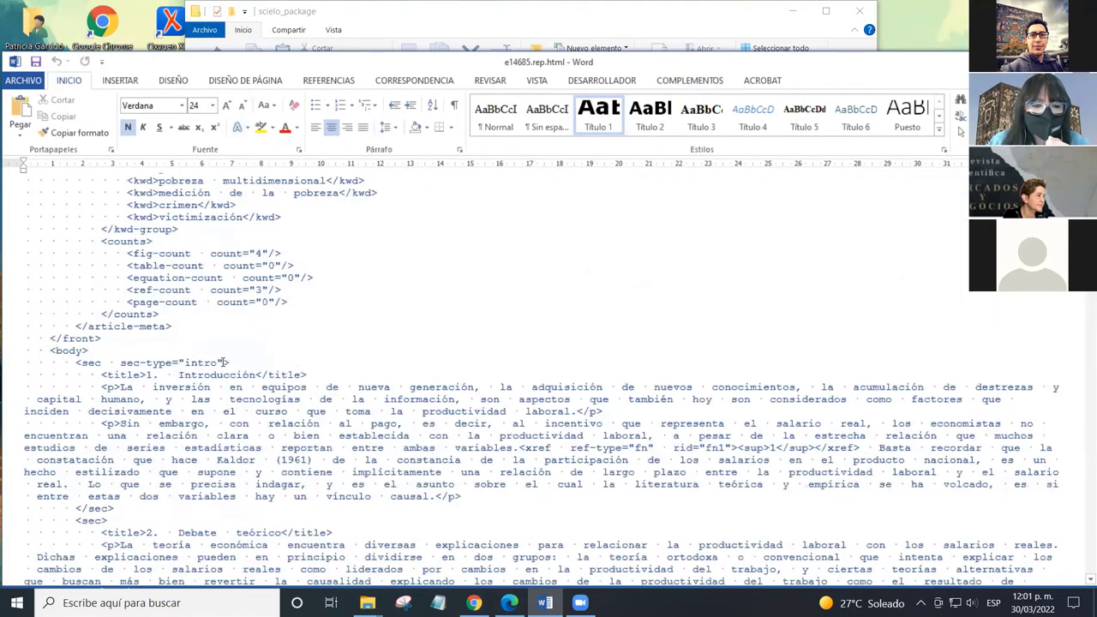
{"action": "scroll", "coordinate": [221, 363], "scroll_direction": "down", "scroll_amount": 15}
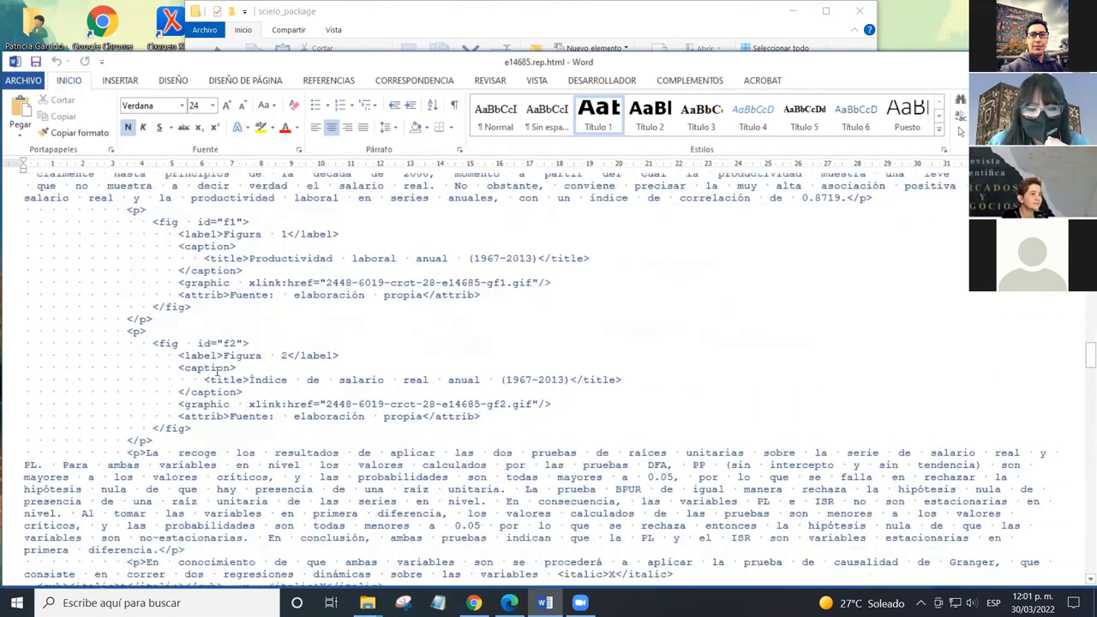
{"action": "scroll", "coordinate": [216, 370], "scroll_direction": "down", "scroll_amount": 15}
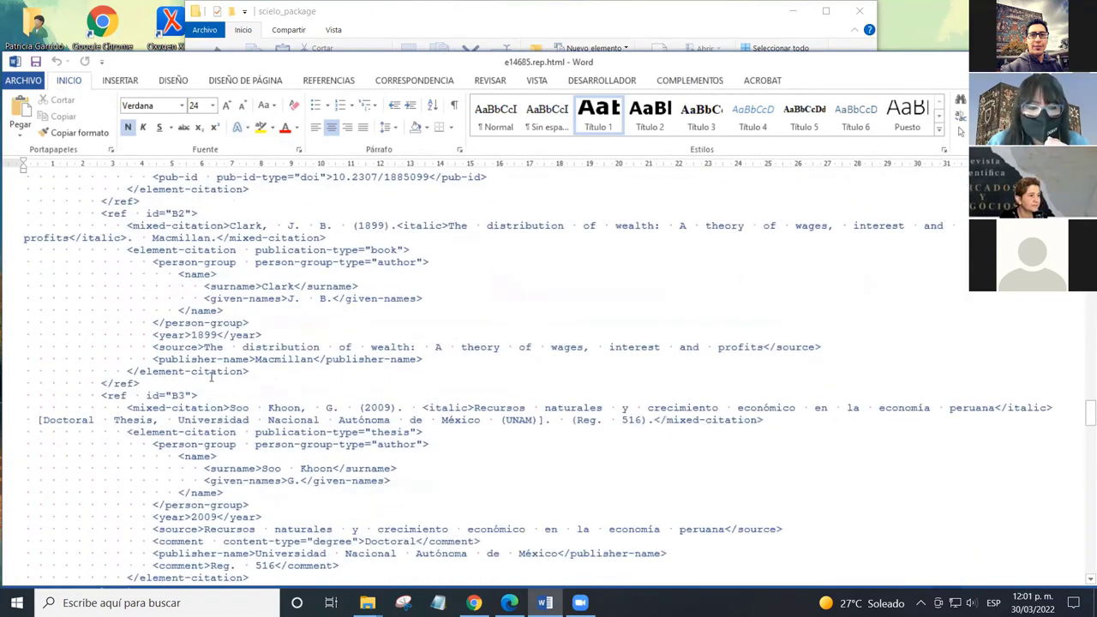
{"action": "scroll", "coordinate": [211, 370], "scroll_direction": "down", "scroll_amount": 15}
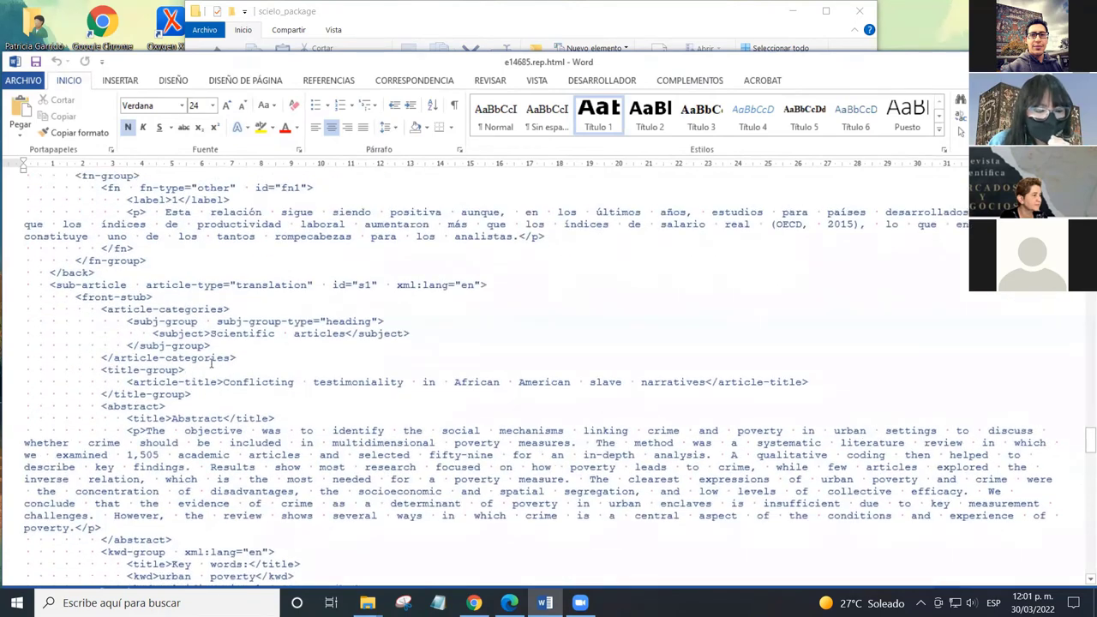
Step: Examine the sub-article opening tag that follows the closing back tag, including its translation type, id s1 and language en
{"action": "scroll", "coordinate": [211, 362], "scroll_direction": "up", "scroll_amount": 1}
{"action": "left_click", "coordinate": [499, 327]}
{"action": "scroll", "coordinate": [139, 244], "scroll_direction": "down", "scroll_amount": 2}
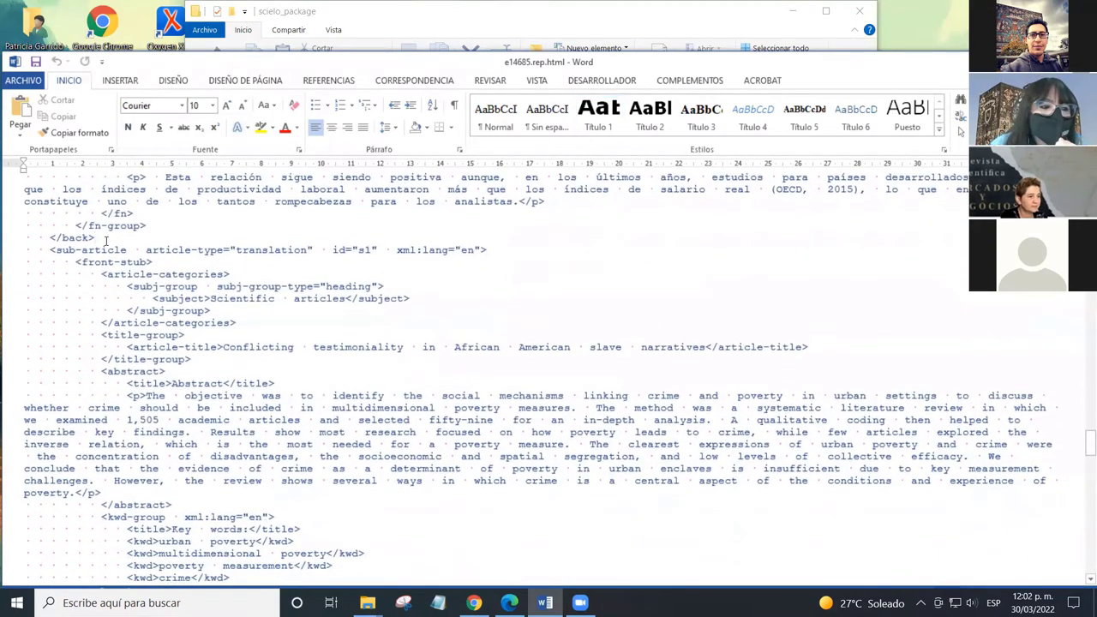
{"action": "scroll", "coordinate": [54, 241], "scroll_direction": "up", "scroll_amount": 3}
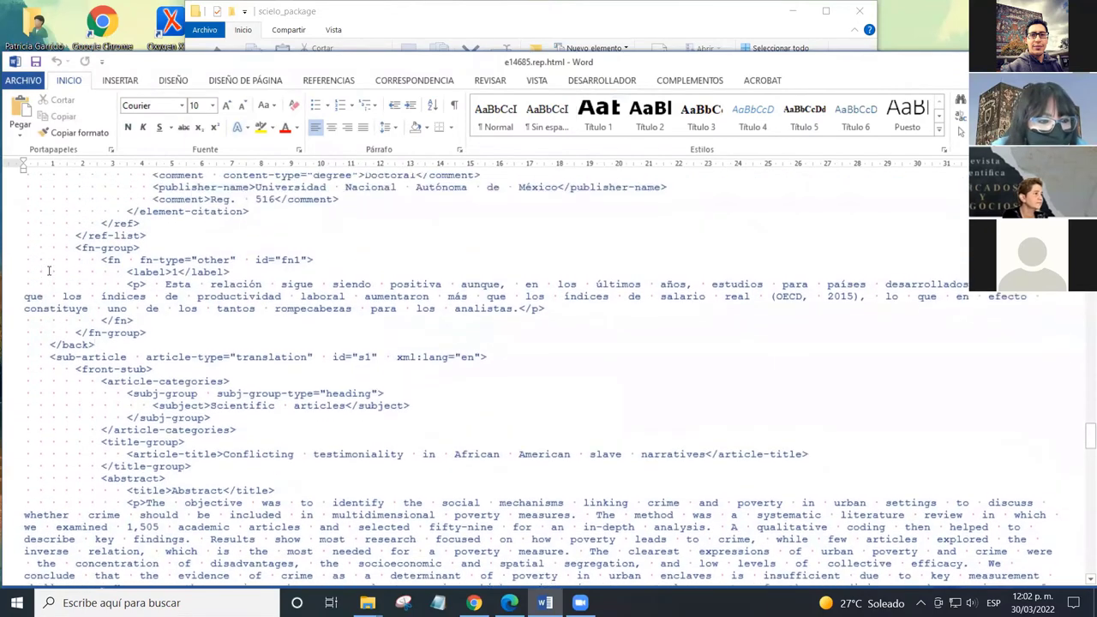
{"action": "left_click_drag", "start_coordinate": [51, 346], "coordinate": [490, 360]}
{"action": "left_click", "coordinate": [96, 346]}
{"action": "scroll", "coordinate": [241, 273], "scroll_direction": "down", "scroll_amount": 3}
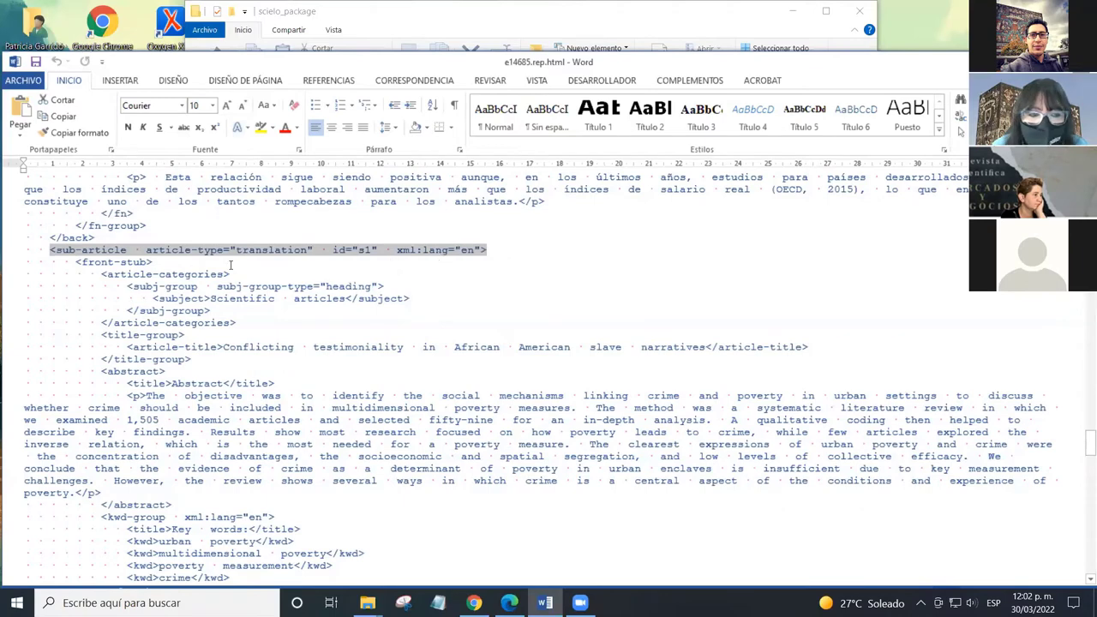
{"action": "left_click", "coordinate": [377, 252]}
{"action": "left_click", "coordinate": [281, 250]}
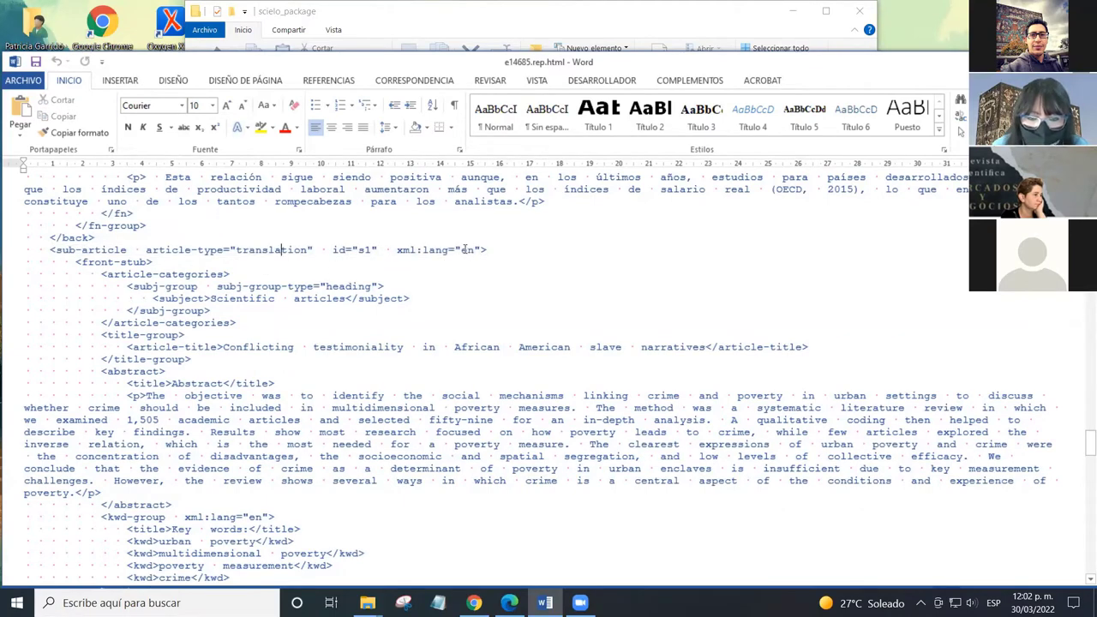
{"action": "double_click", "coordinate": [466, 249]}
{"action": "left_click", "coordinate": [166, 243]}
Step: Review the English sub-article's categories, title, abstract, keywords and body sections down to its figures
{"action": "scroll", "coordinate": [279, 242], "scroll_direction": "down", "scroll_amount": 1}
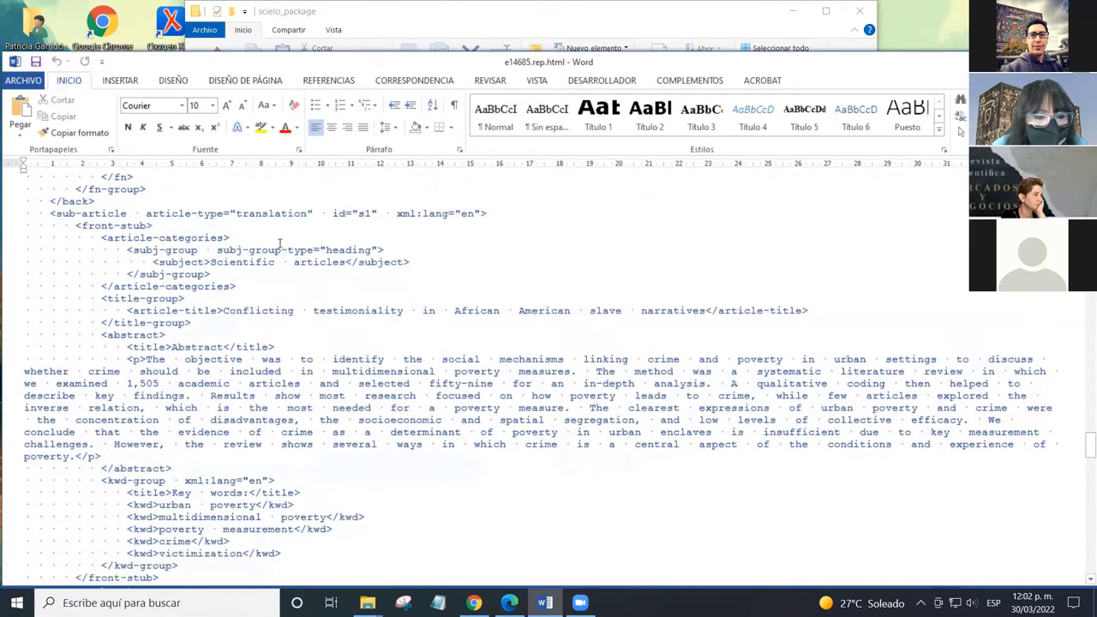
{"action": "scroll", "coordinate": [251, 266], "scroll_direction": "down", "scroll_amount": 1}
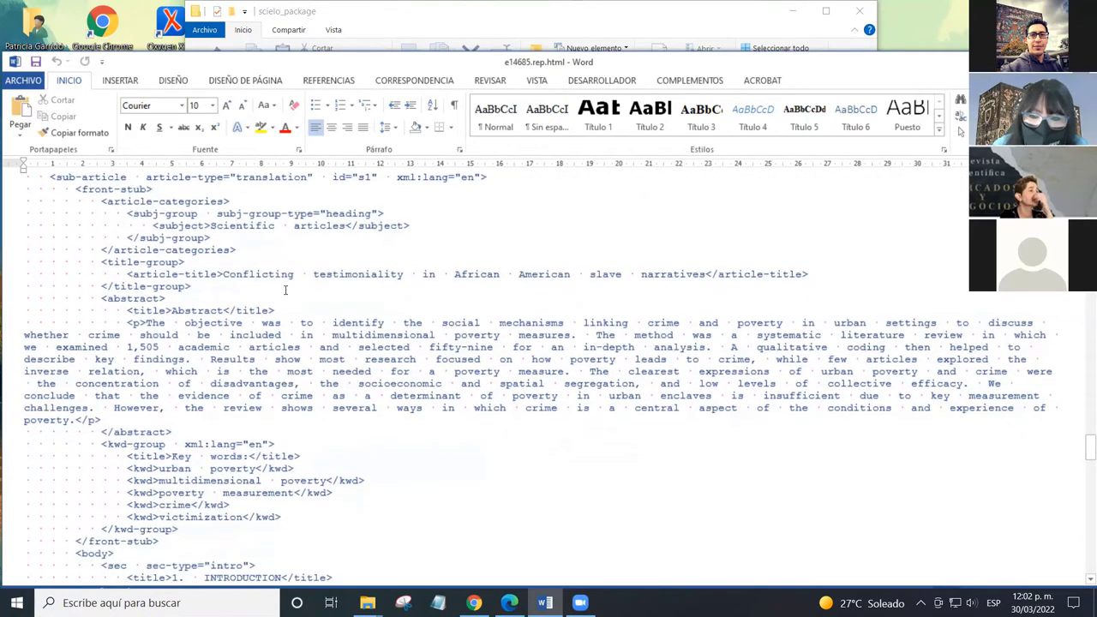
{"action": "scroll", "coordinate": [283, 287], "scroll_direction": "down", "scroll_amount": 2}
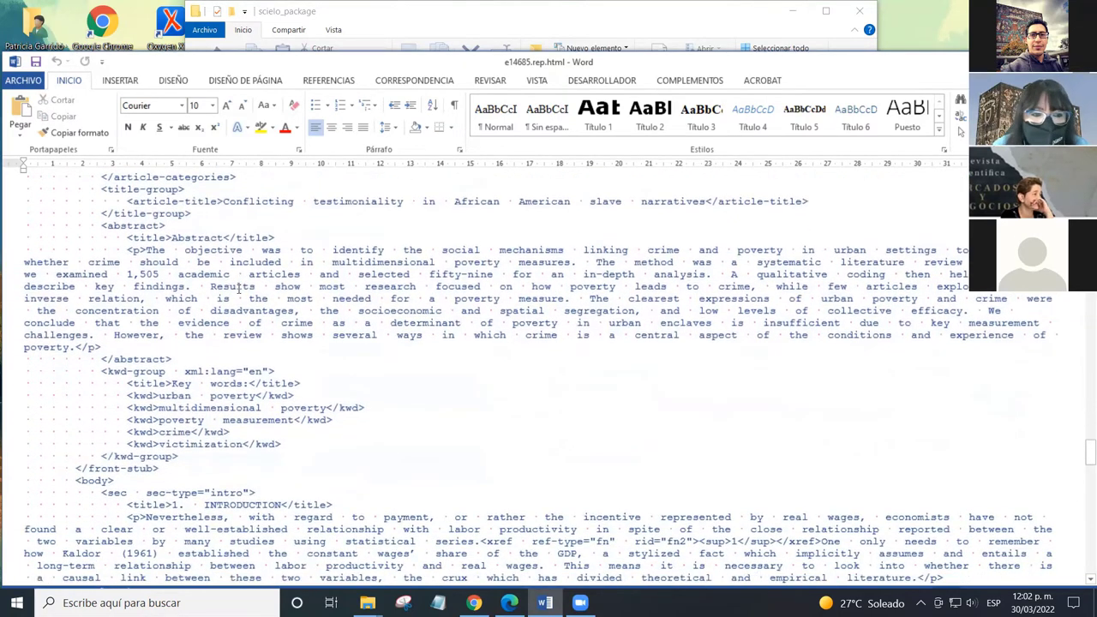
{"action": "scroll", "coordinate": [236, 291], "scroll_direction": "down", "scroll_amount": 3}
{"action": "scroll", "coordinate": [221, 301], "scroll_direction": "down", "scroll_amount": 3}
{"action": "scroll", "coordinate": [221, 301], "scroll_direction": "down", "scroll_amount": 2}
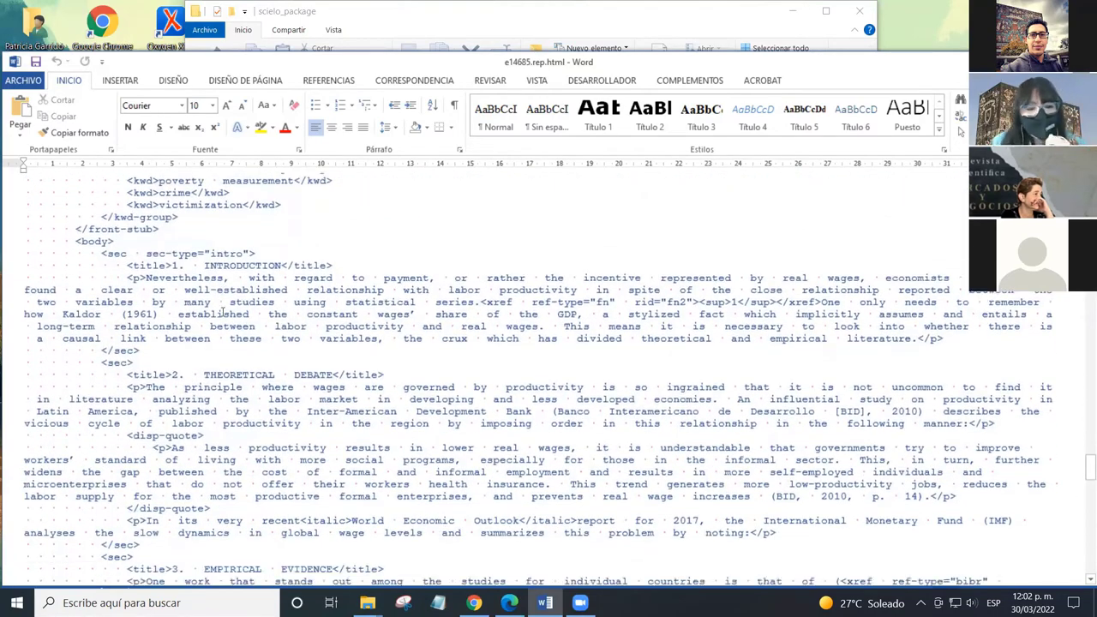
{"action": "scroll", "coordinate": [215, 312], "scroll_direction": "down", "scroll_amount": 2}
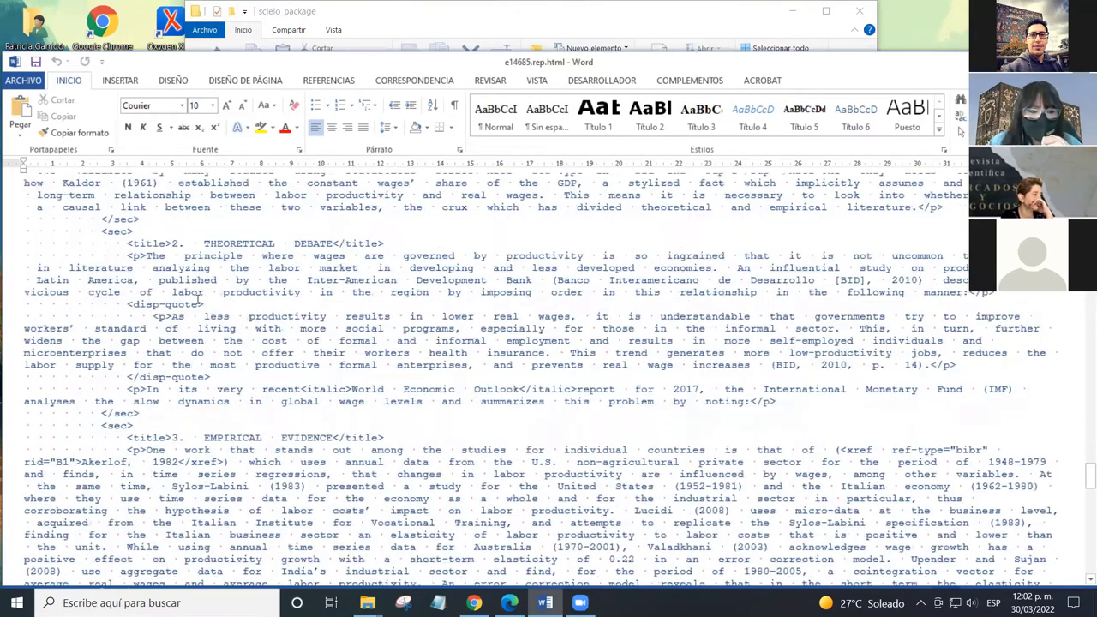
{"action": "scroll", "coordinate": [249, 315], "scroll_direction": "down", "scroll_amount": 1}
{"action": "scroll", "coordinate": [214, 309], "scroll_direction": "down", "scroll_amount": 9}
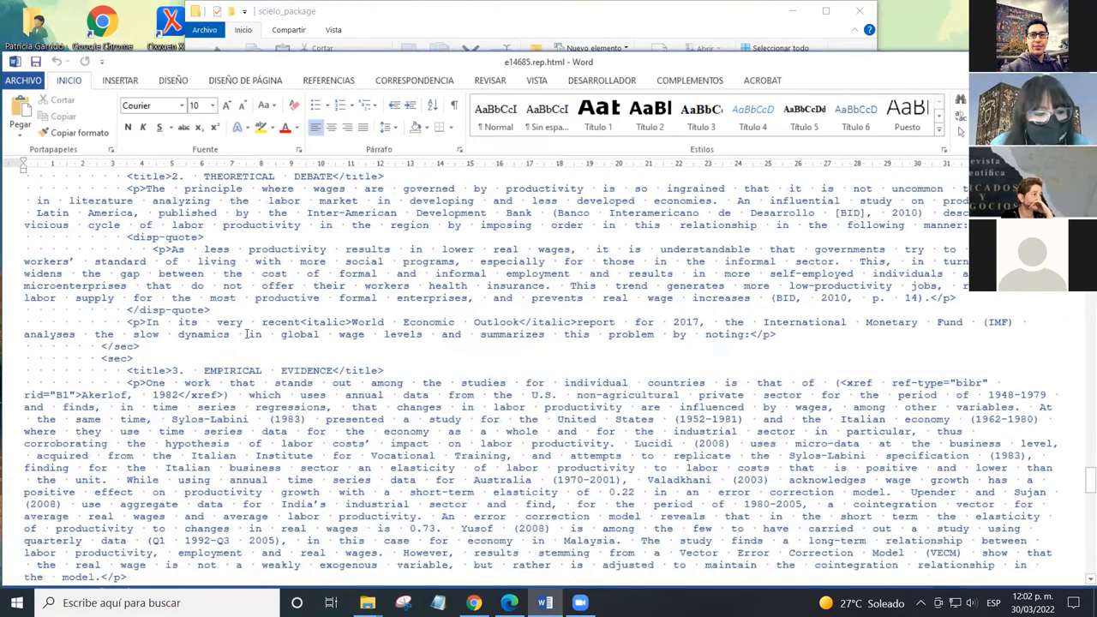
{"action": "scroll", "coordinate": [169, 293], "scroll_direction": "down", "scroll_amount": 20}
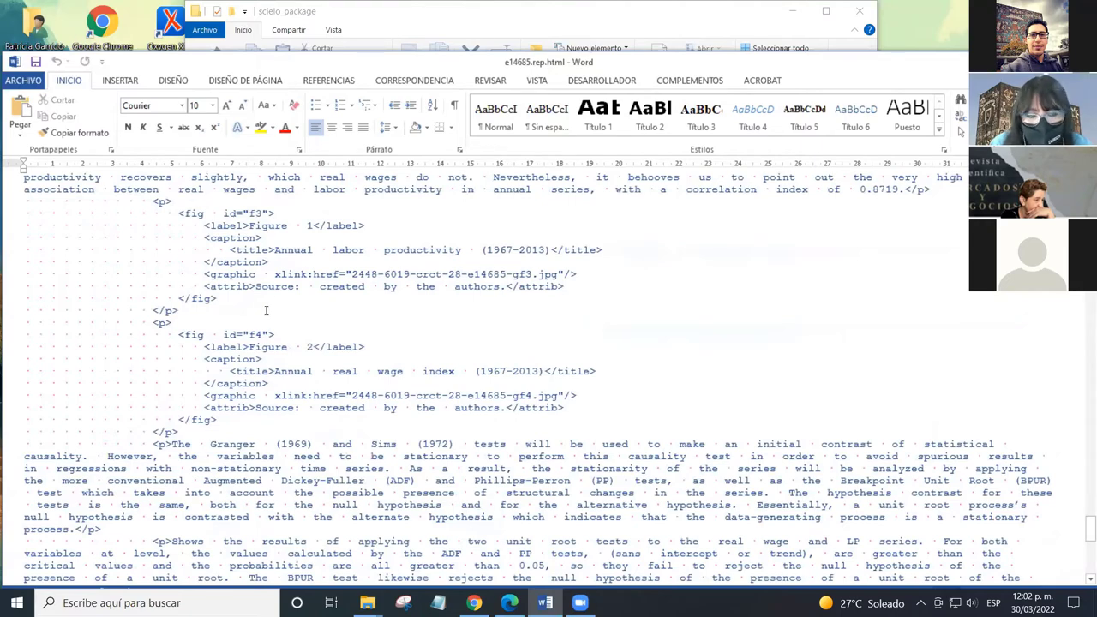
Step: Compare the ids f3 and f4 of the translated figures with their labels Figure 1 and Figure 2
{"action": "double_click", "coordinate": [248, 214]}
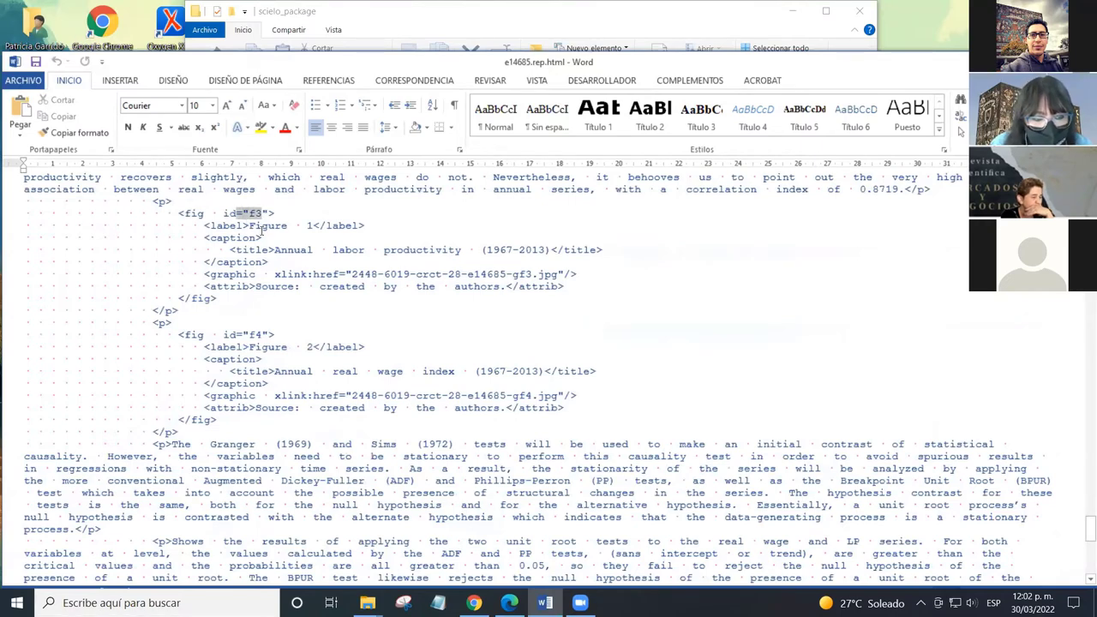
{"action": "double_click", "coordinate": [254, 335]}
{"action": "left_click", "coordinate": [295, 346]}
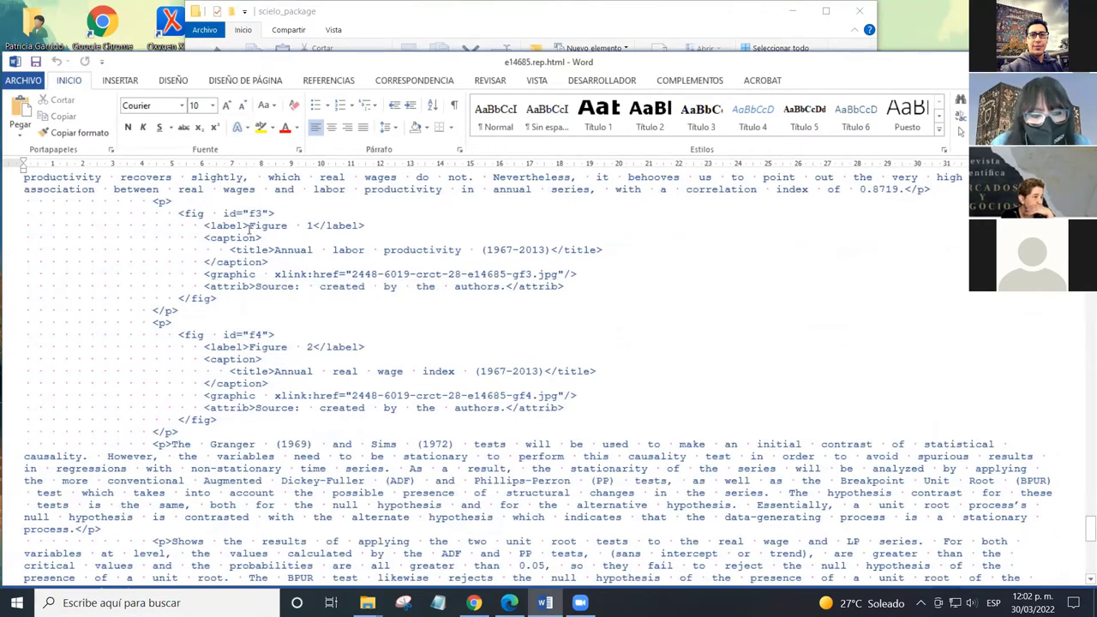
{"action": "left_click_drag", "start_coordinate": [249, 226], "coordinate": [313, 225]}
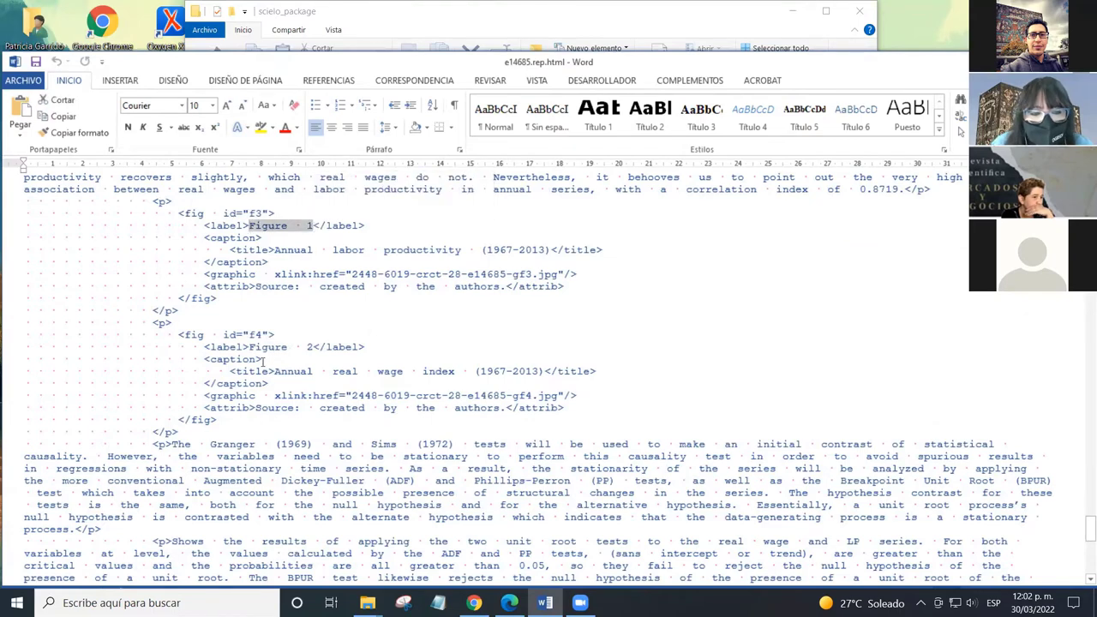
{"action": "left_click_drag", "start_coordinate": [255, 346], "coordinate": [313, 346]}
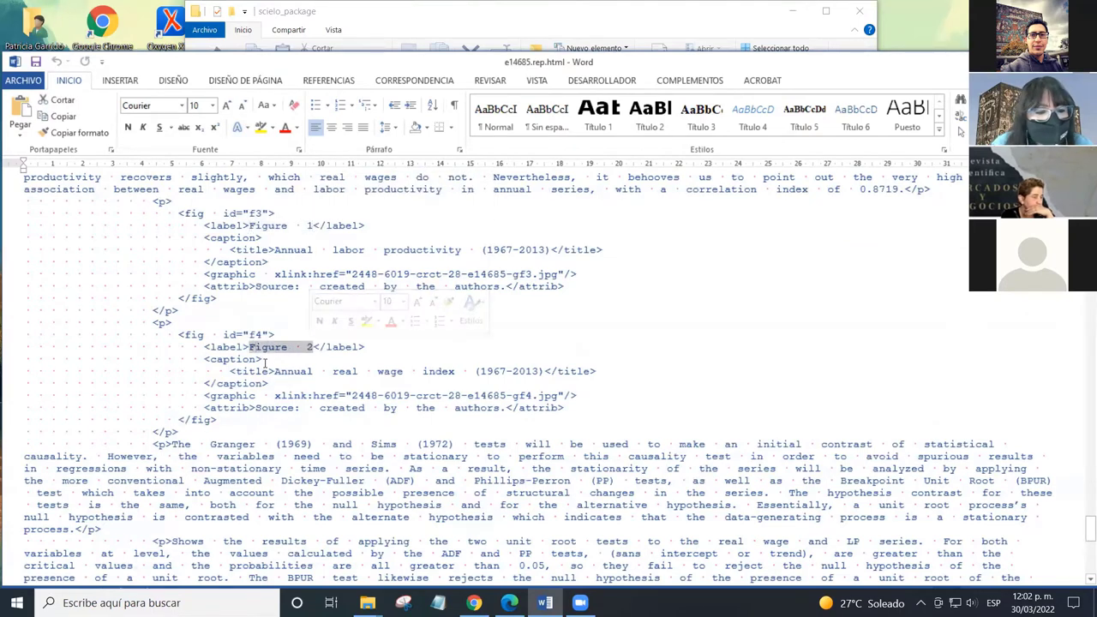
{"action": "key", "text": "Down"}
{"action": "scroll", "coordinate": [285, 319], "scroll_direction": "up", "scroll_amount": 2}
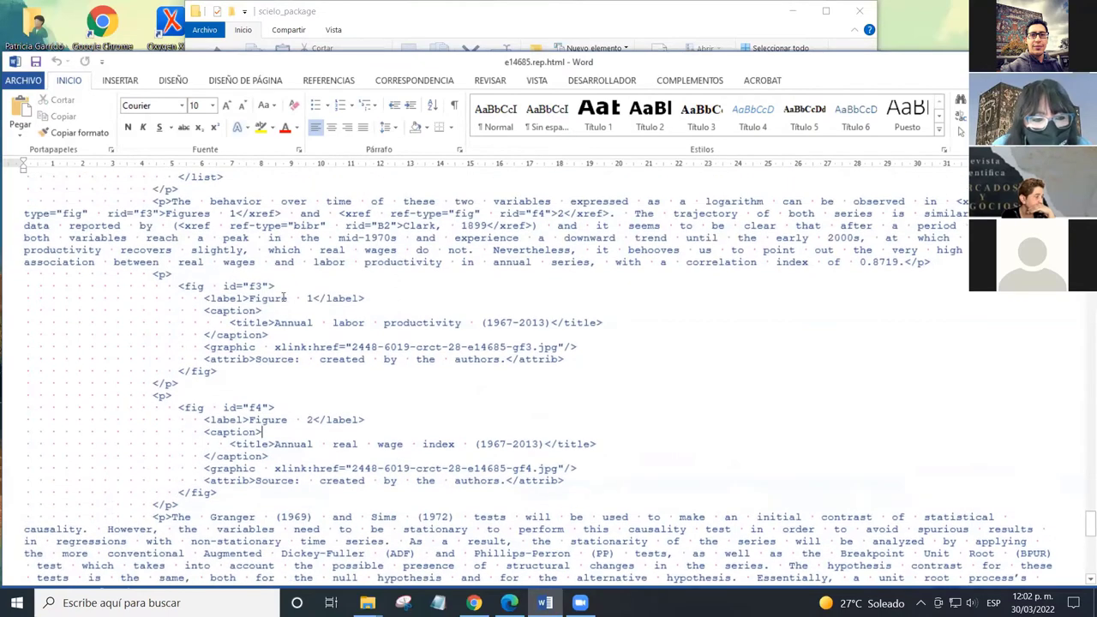
{"action": "left_click_drag", "start_coordinate": [248, 286], "coordinate": [267, 285]}
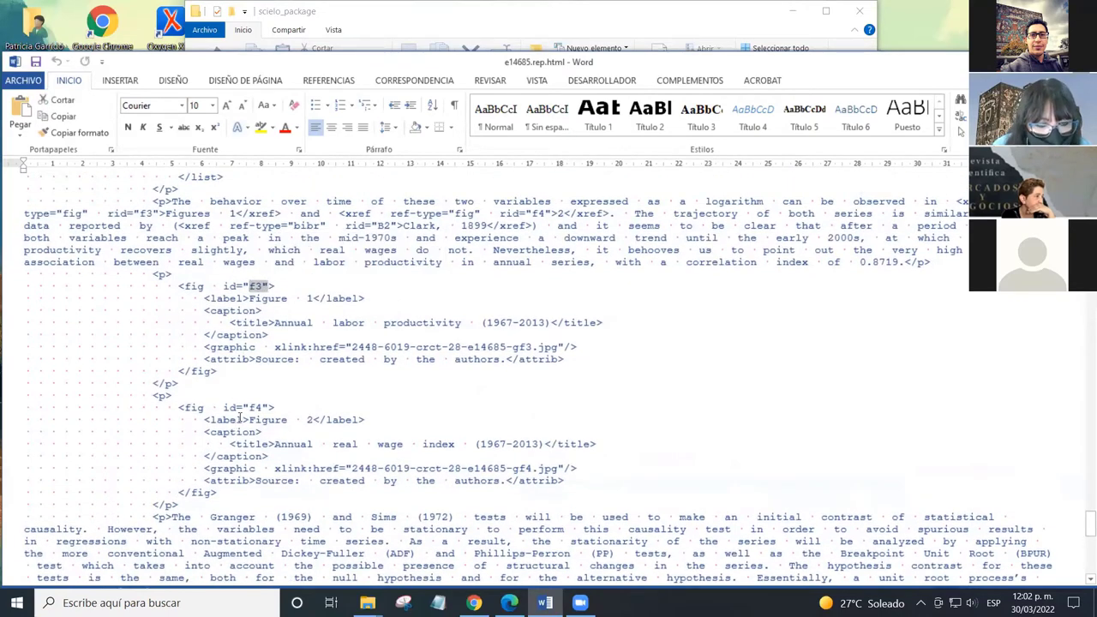
{"action": "left_click_drag", "start_coordinate": [237, 408], "coordinate": [276, 410]}
{"action": "left_click", "coordinate": [276, 420]}
Step: Check the end of the English sub-article, from its conclusions to the footnote group in the back section
{"action": "scroll", "coordinate": [268, 364], "scroll_direction": "down", "scroll_amount": 9}
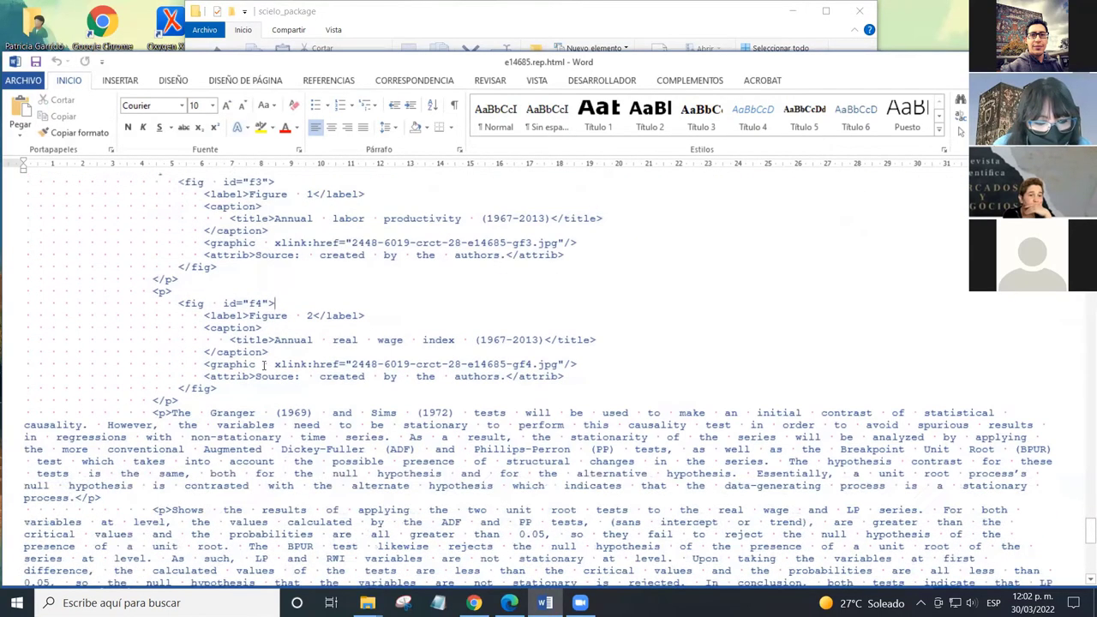
{"action": "scroll", "coordinate": [257, 366], "scroll_direction": "down", "scroll_amount": 7}
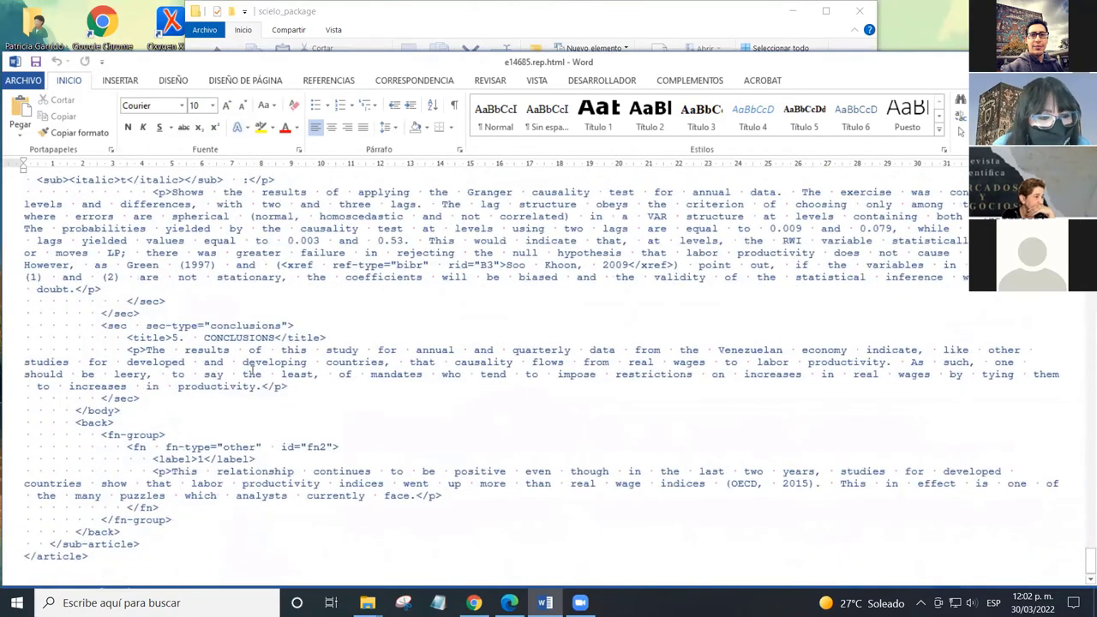
{"action": "left_click", "coordinate": [116, 422]}
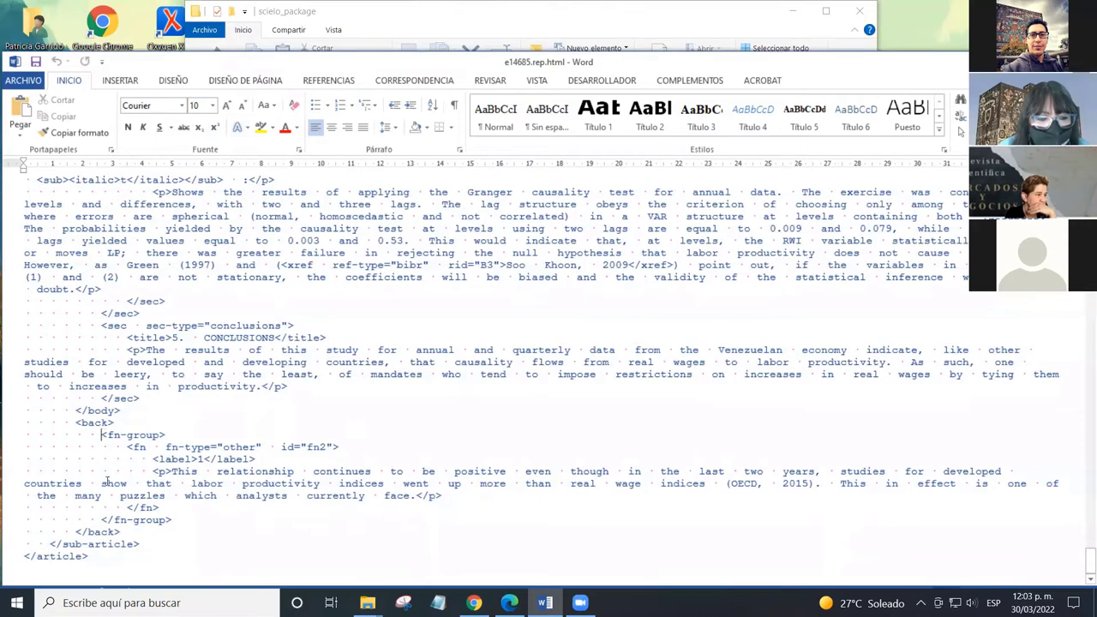
Step: Compare the English sub-article's footnote fn2 with footnote fn1 in the main article's back section
{"action": "left_click_drag", "start_coordinate": [172, 472], "coordinate": [289, 504]}
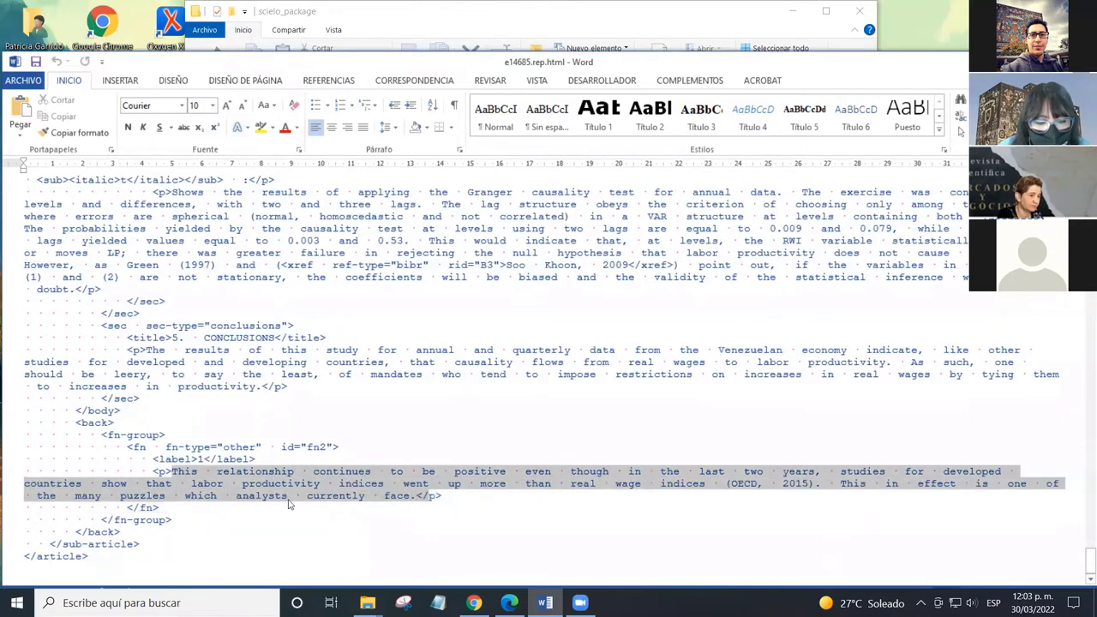
{"action": "left_click", "coordinate": [179, 511]}
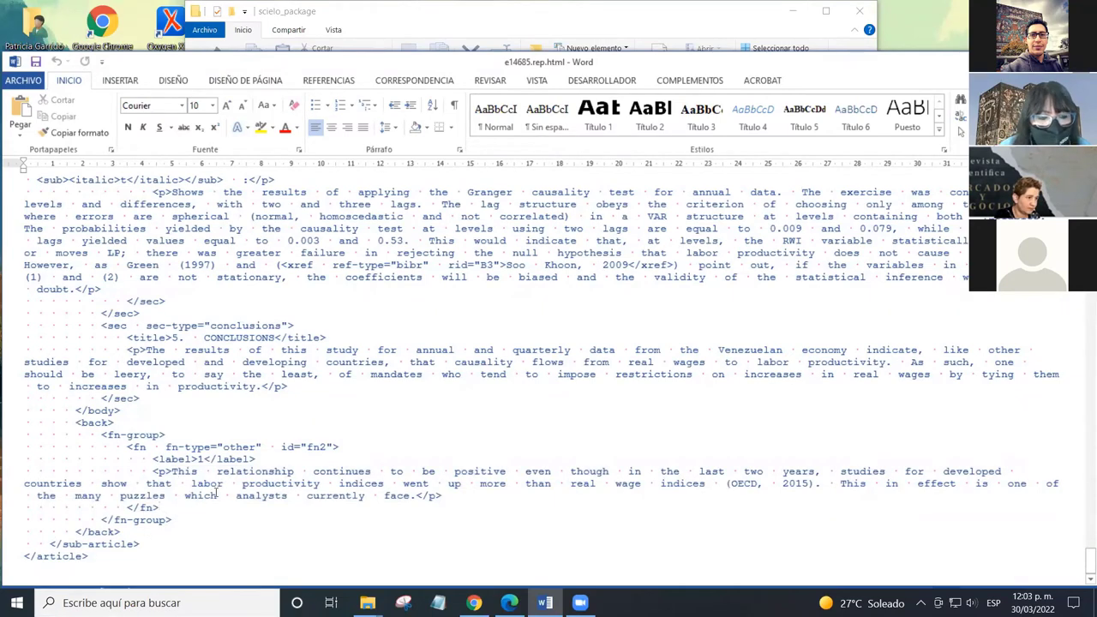
{"action": "scroll", "coordinate": [225, 474], "scroll_direction": "up", "scroll_amount": 15}
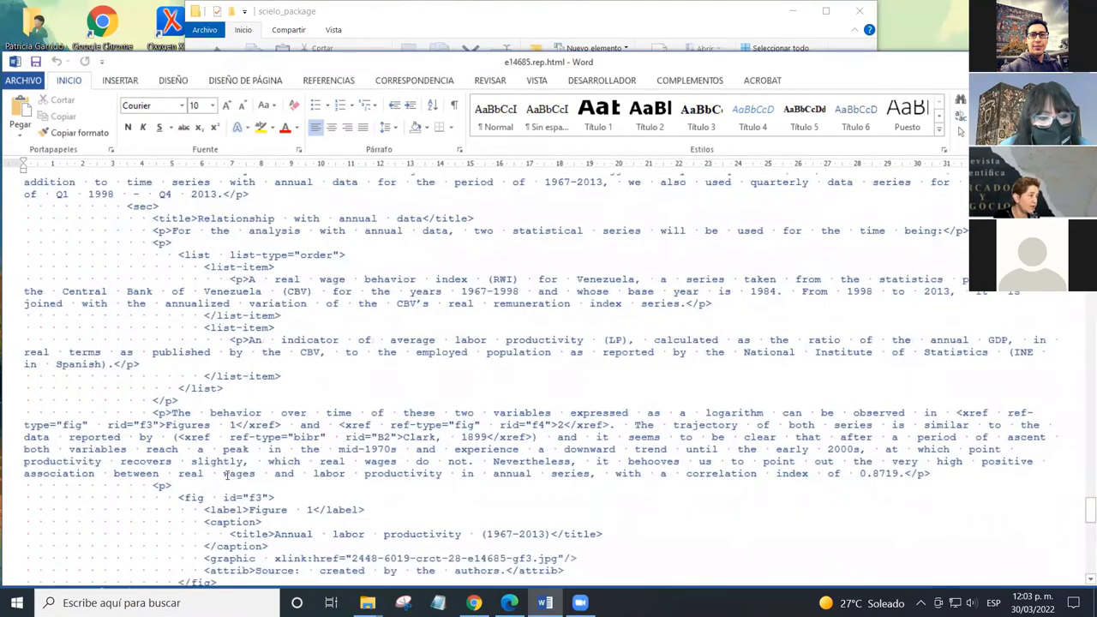
{"action": "scroll", "coordinate": [225, 404], "scroll_direction": "down", "scroll_amount": 20}
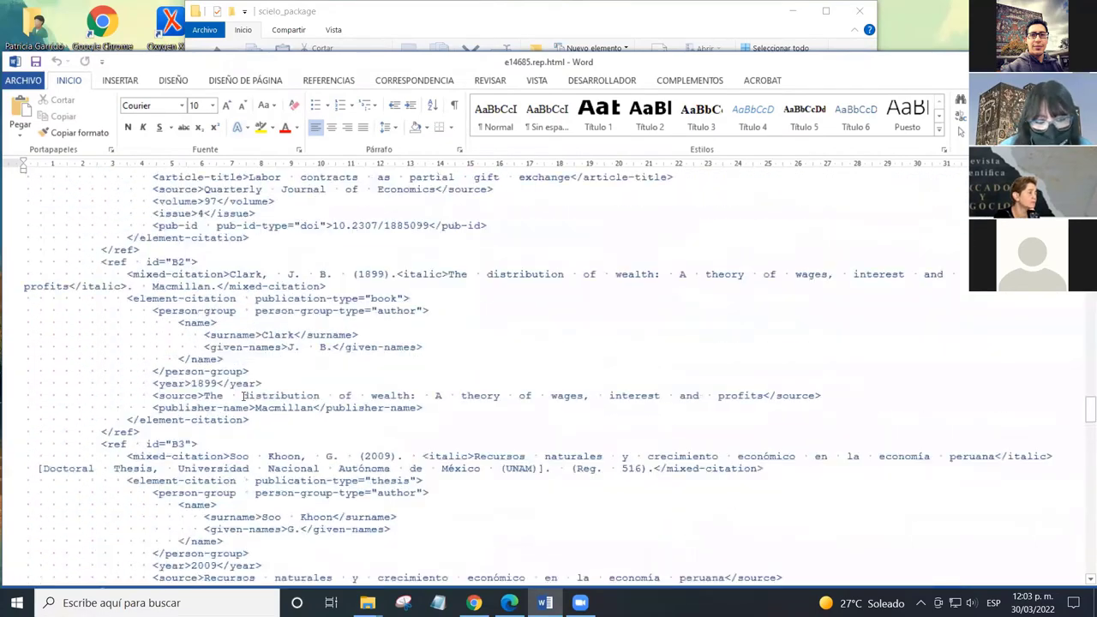
{"action": "scroll", "coordinate": [244, 397], "scroll_direction": "up", "scroll_amount": 6}
{"action": "scroll", "coordinate": [138, 321], "scroll_direction": "down", "scroll_amount": 9}
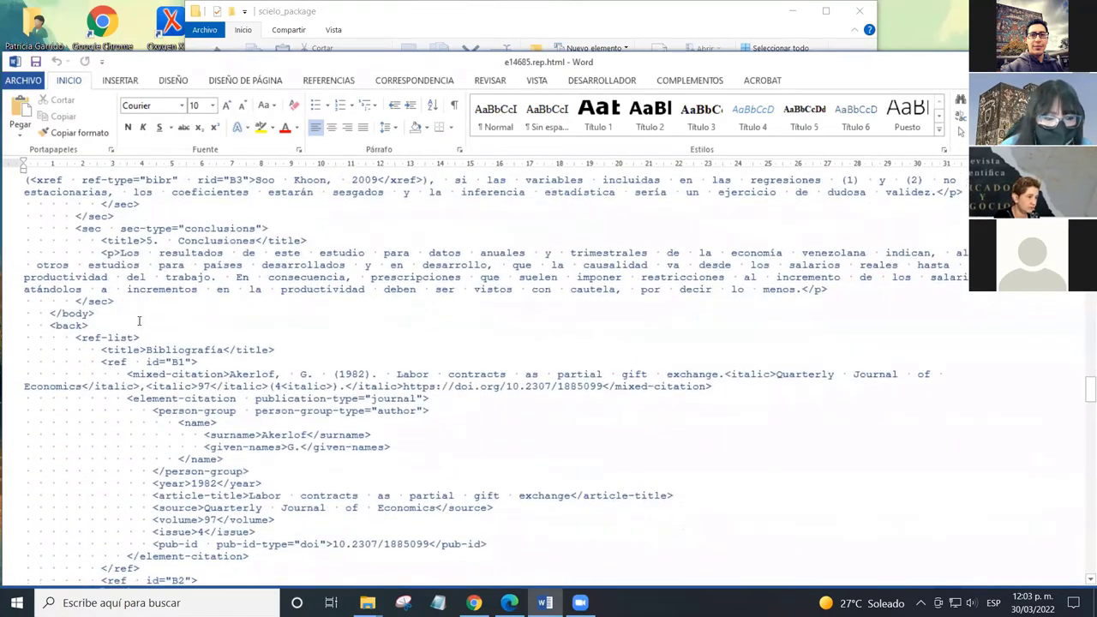
{"action": "scroll", "coordinate": [184, 347], "scroll_direction": "down", "scroll_amount": 15}
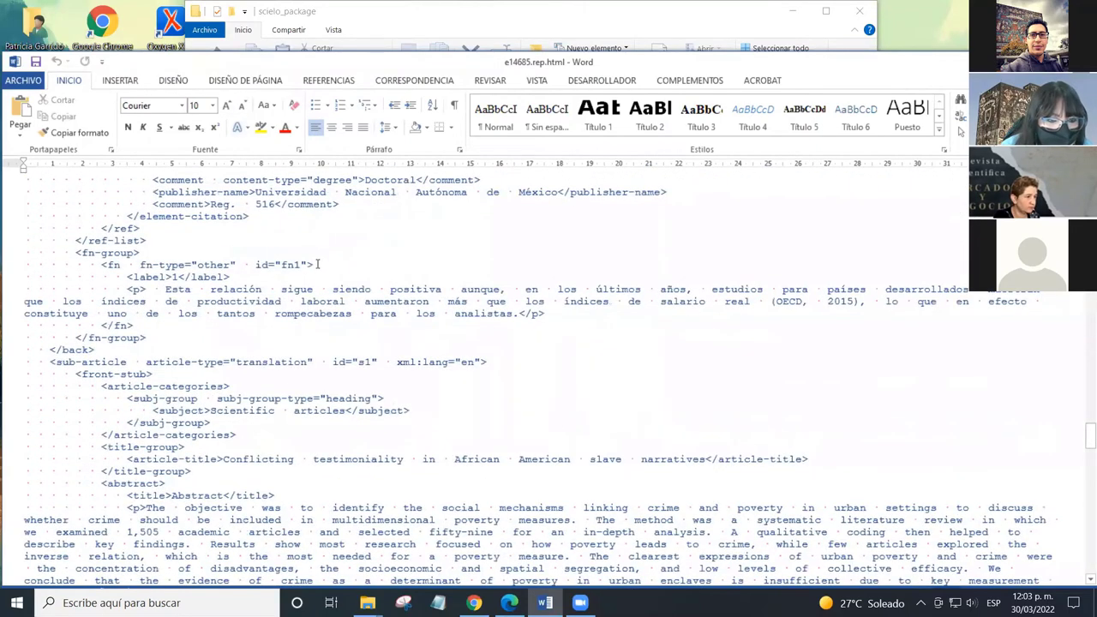
{"action": "left_click", "coordinate": [199, 324]}
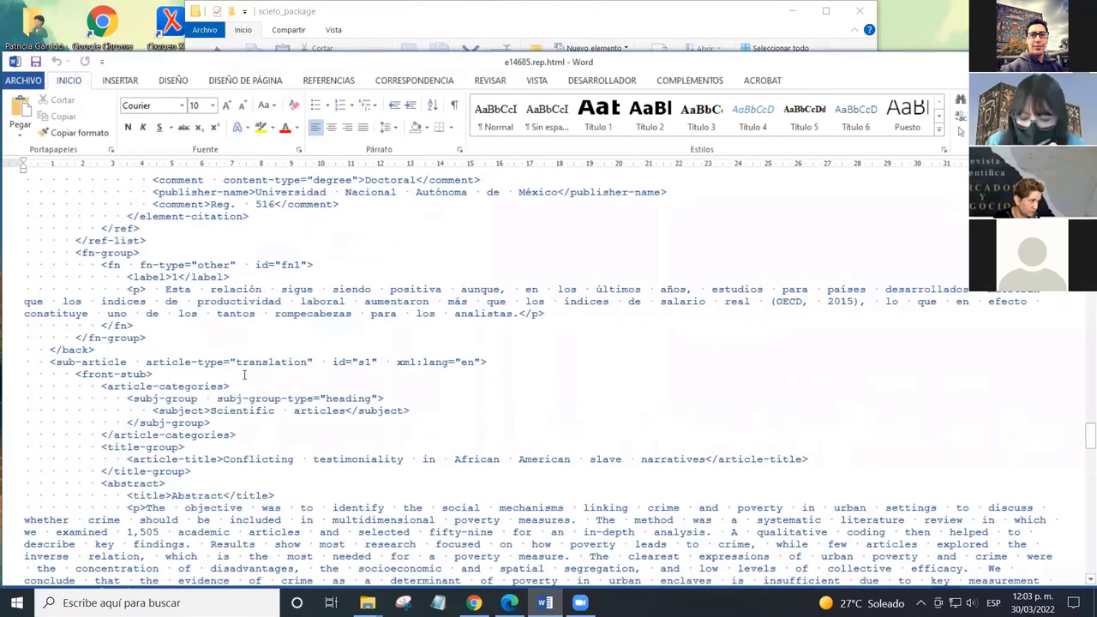
Step: Return to the start of the Packtools style report and open the markup's content error report for e14685
{"action": "key", "text": "ctrl+Home"}
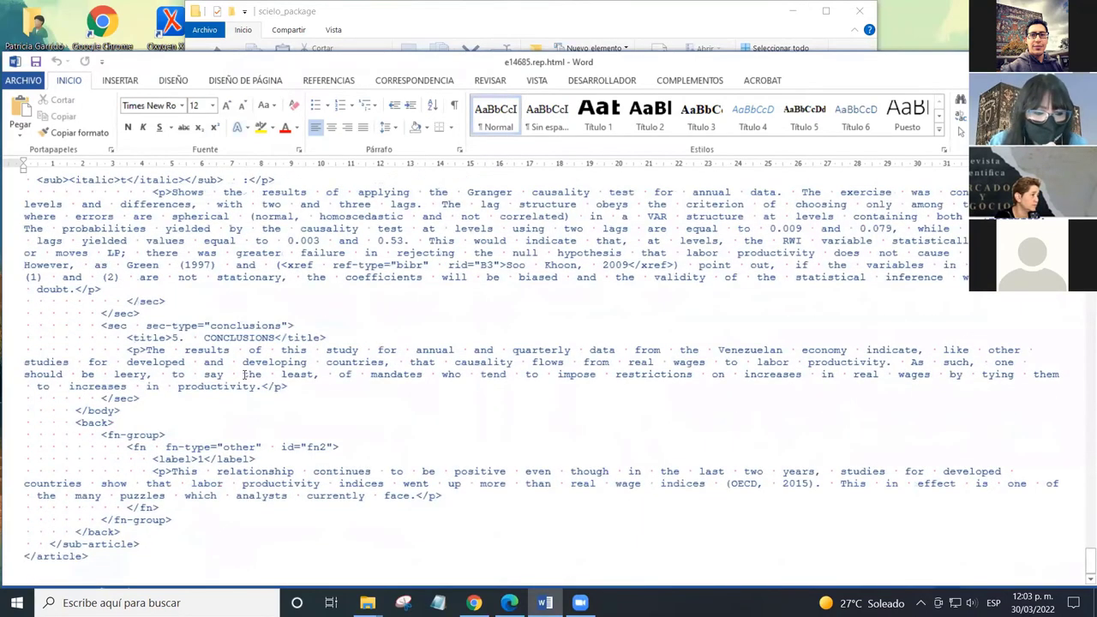
{"action": "scroll", "coordinate": [246, 374], "scroll_direction": "up", "scroll_amount": 1}
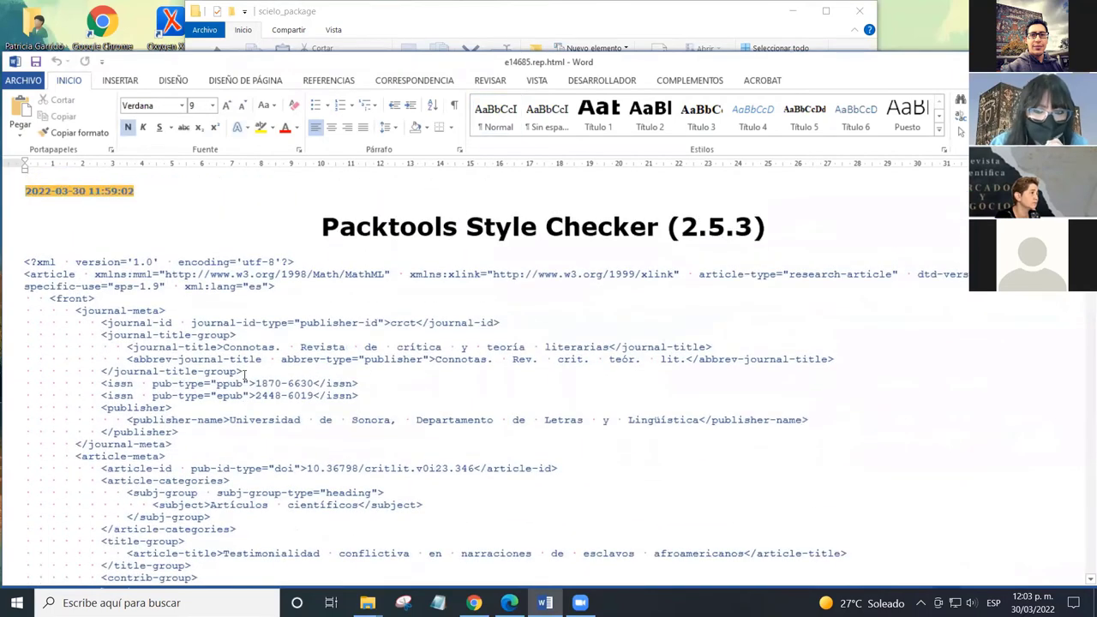
{"action": "left_click", "coordinate": [360, 237]}
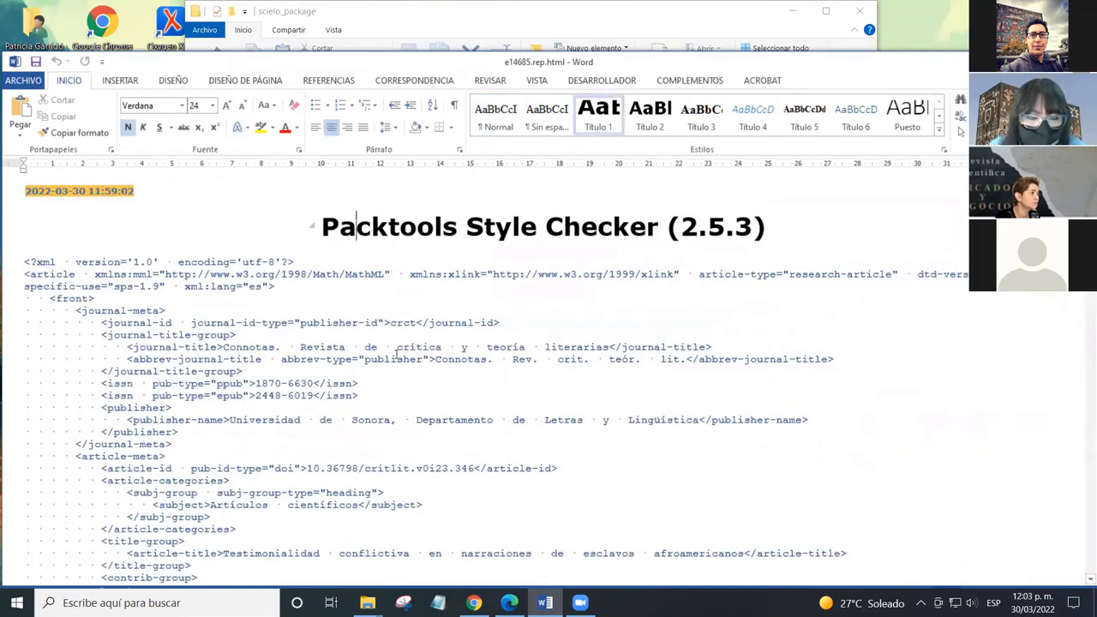
{"action": "left_click", "coordinate": [701, 84]}
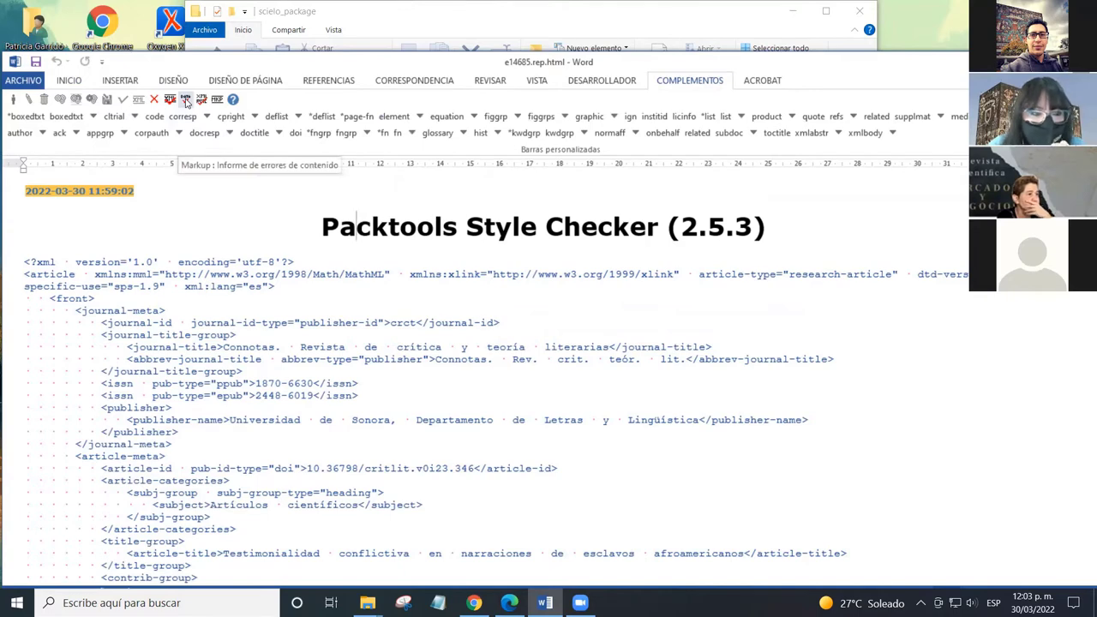
{"action": "left_click", "coordinate": [185, 101]}
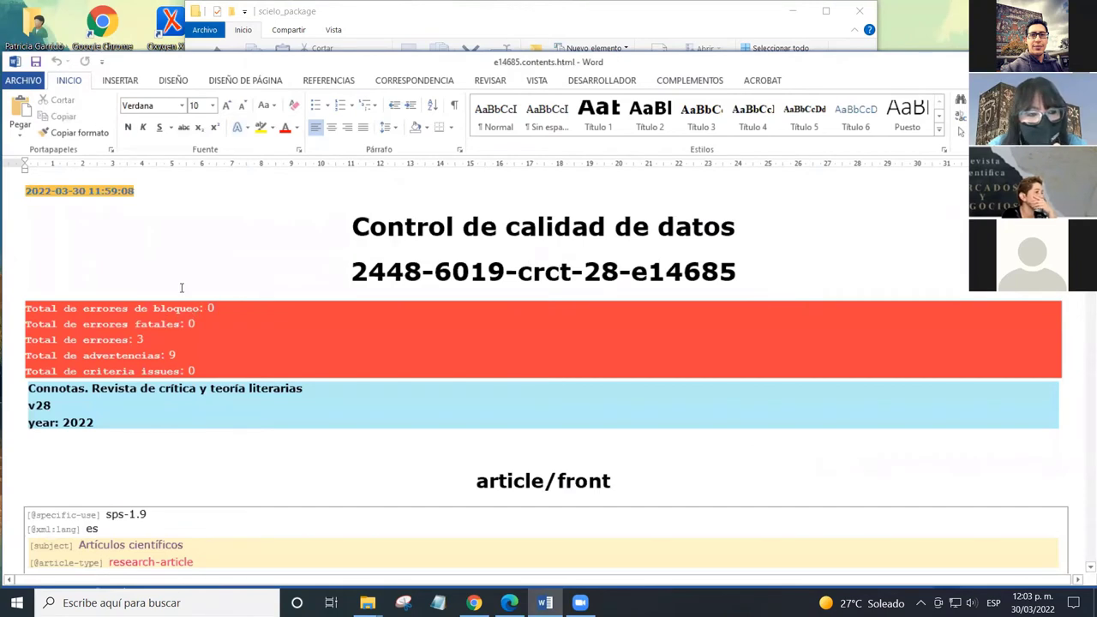
Step: Review the content report's error totals and its article/front data, including identifiers, authors, affiliations, abstracts and keywords
{"action": "scroll", "coordinate": [219, 311], "scroll_direction": "down", "scroll_amount": 2}
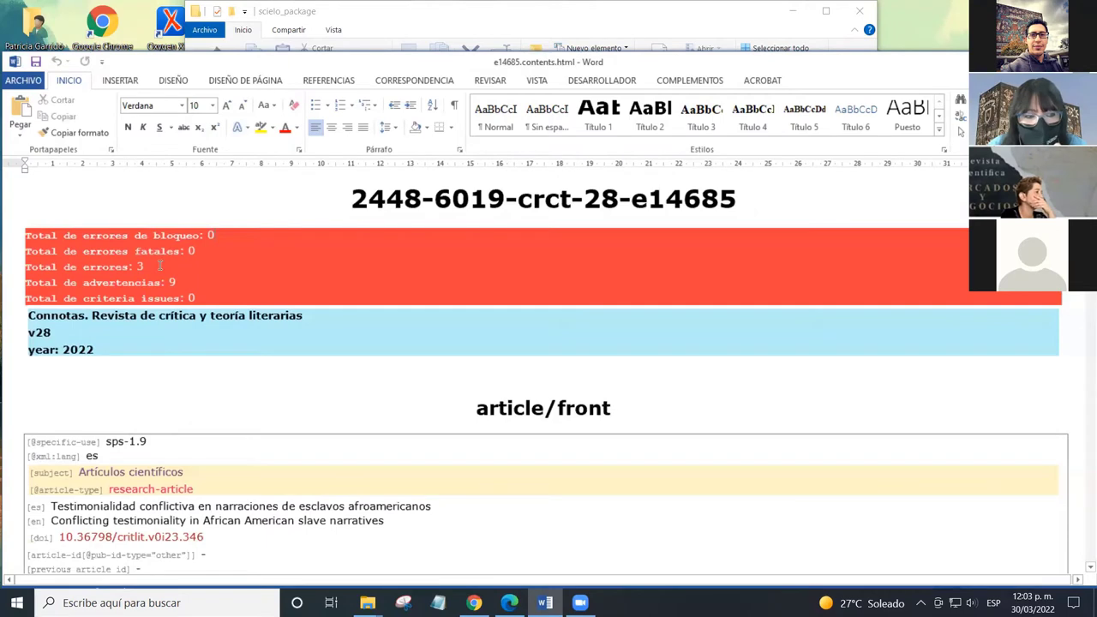
{"action": "scroll", "coordinate": [231, 282], "scroll_direction": "down", "scroll_amount": 1}
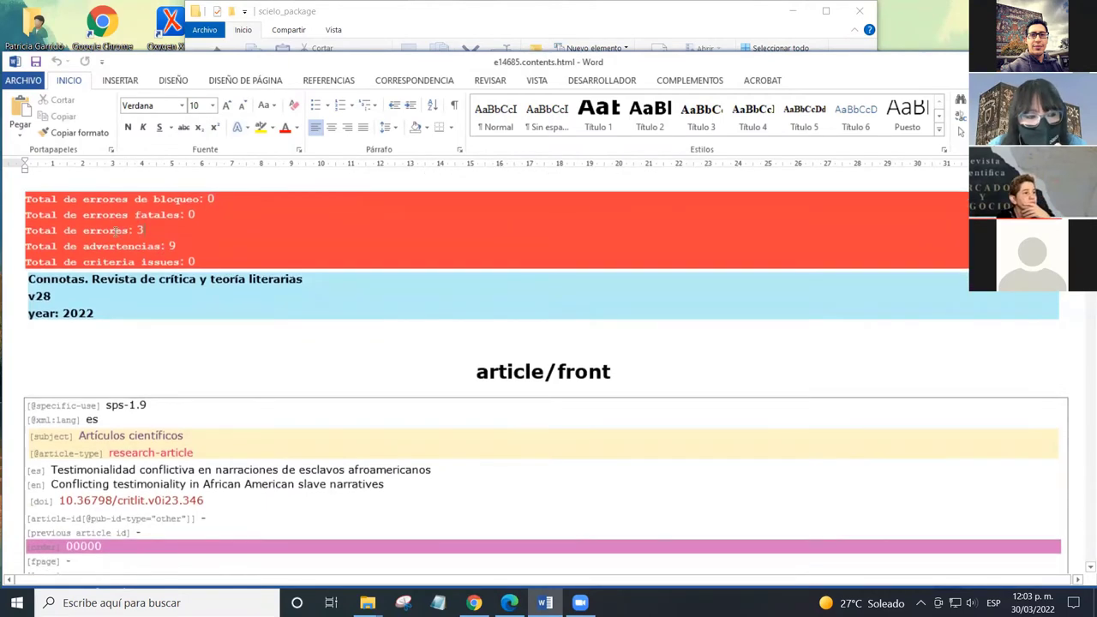
{"action": "scroll", "coordinate": [169, 246], "scroll_direction": "down", "scroll_amount": 1}
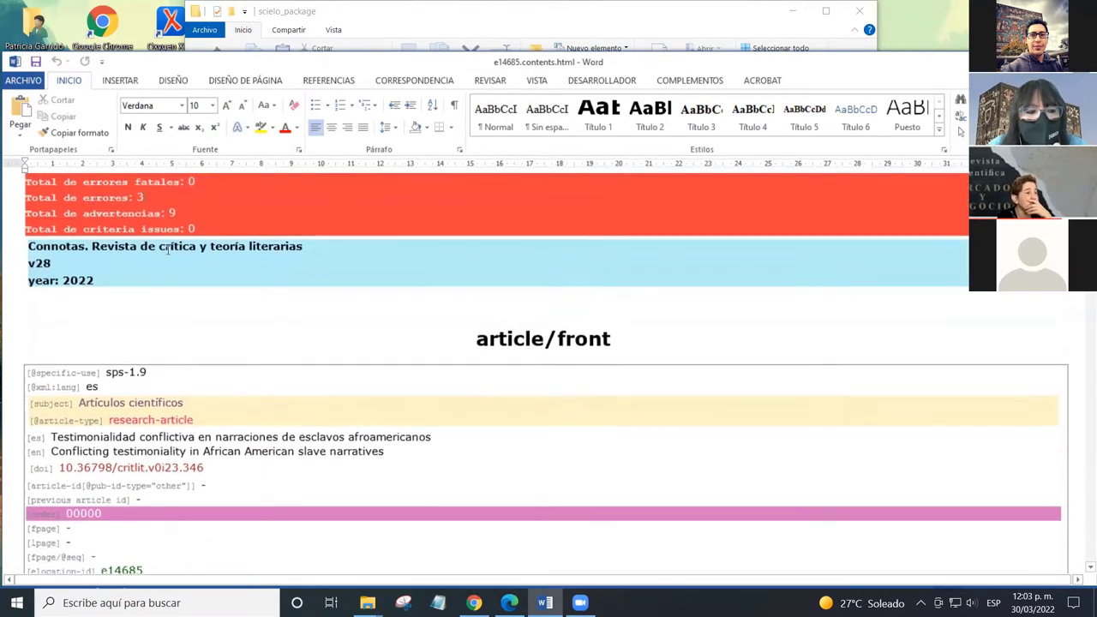
{"action": "scroll", "coordinate": [179, 289], "scroll_direction": "down", "scroll_amount": 13}
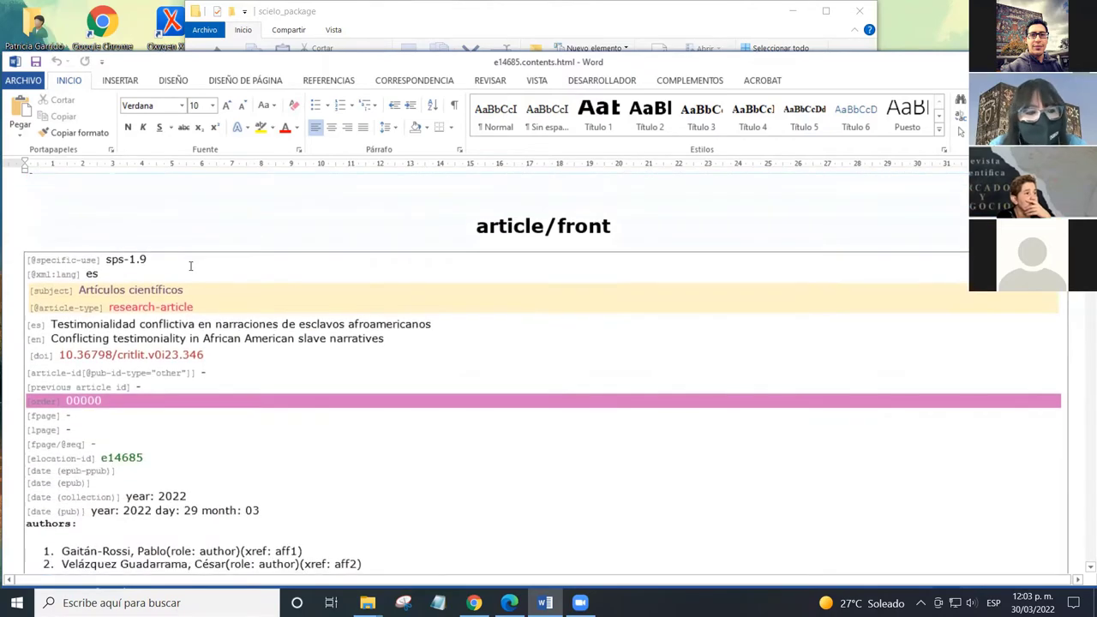
{"action": "scroll", "coordinate": [187, 292], "scroll_direction": "down", "scroll_amount": 10}
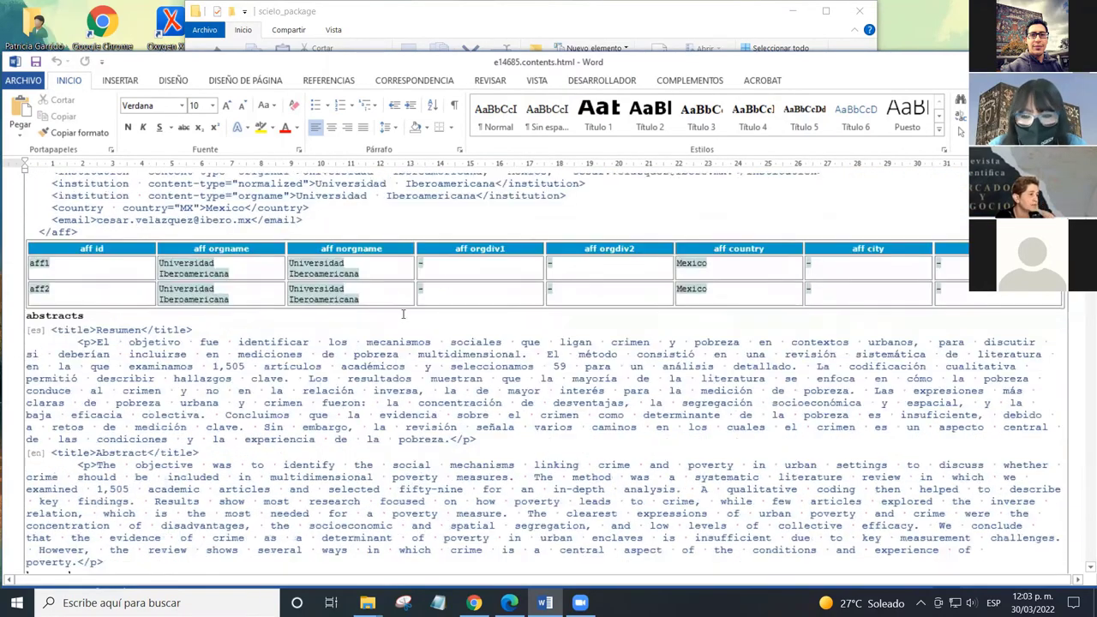
{"action": "scroll", "coordinate": [322, 288], "scroll_direction": "down", "scroll_amount": 12}
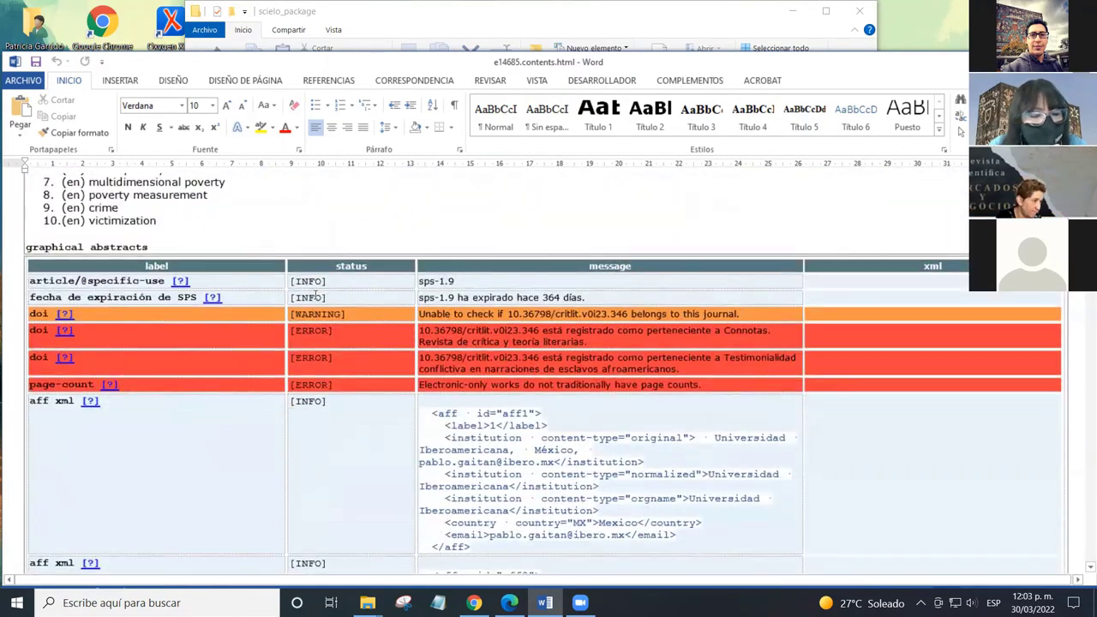
Step: Examine the doi and page-count messages in the validation table and look back at the abstracts and keywords above it
{"action": "scroll", "coordinate": [368, 309], "scroll_direction": "up", "scroll_amount": 1}
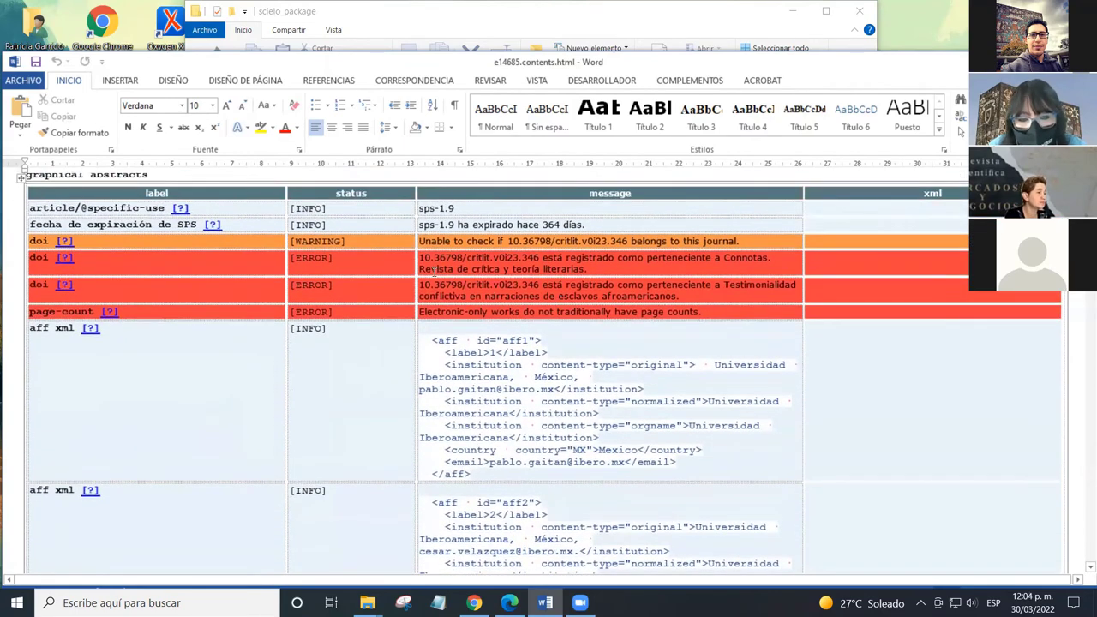
{"action": "left_click_drag", "start_coordinate": [417, 256], "coordinate": [592, 268]}
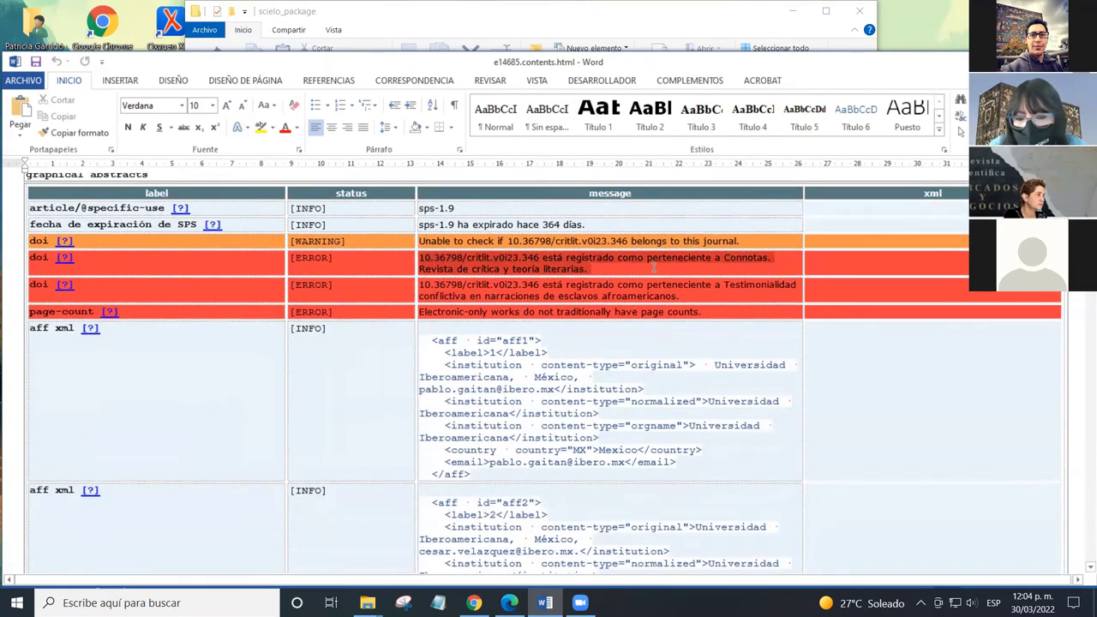
{"action": "left_click", "coordinate": [661, 297]}
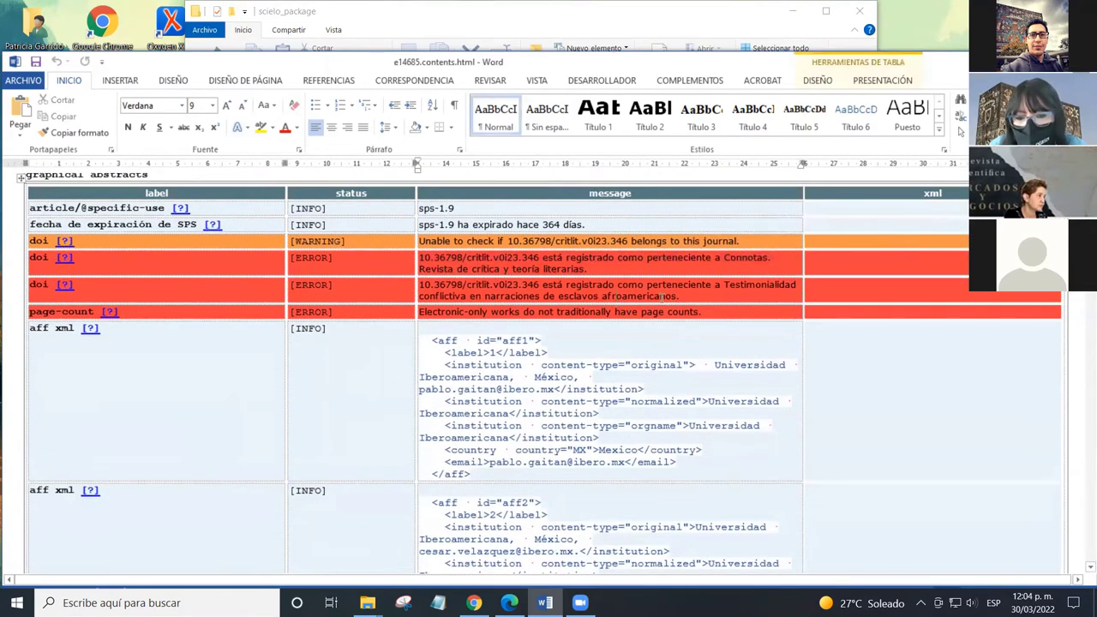
{"action": "left_click_drag", "start_coordinate": [728, 285], "coordinate": [733, 296]}
{"action": "left_click", "coordinate": [733, 298]}
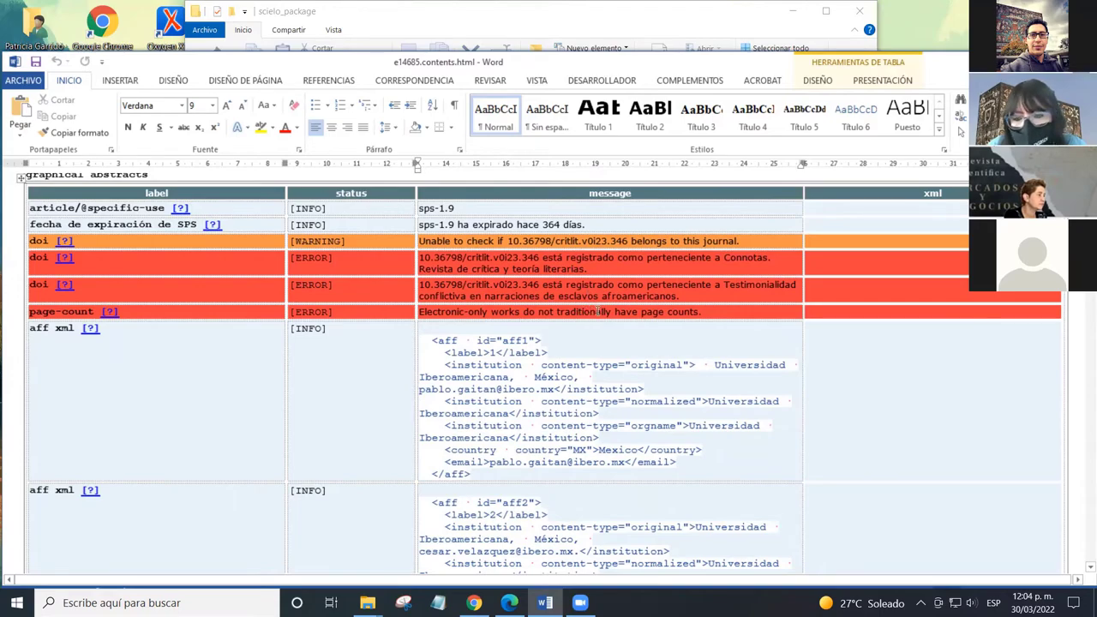
{"action": "scroll", "coordinate": [597, 310], "scroll_direction": "up", "scroll_amount": 3}
{"action": "scroll", "coordinate": [598, 310], "scroll_direction": "up", "scroll_amount": 15}
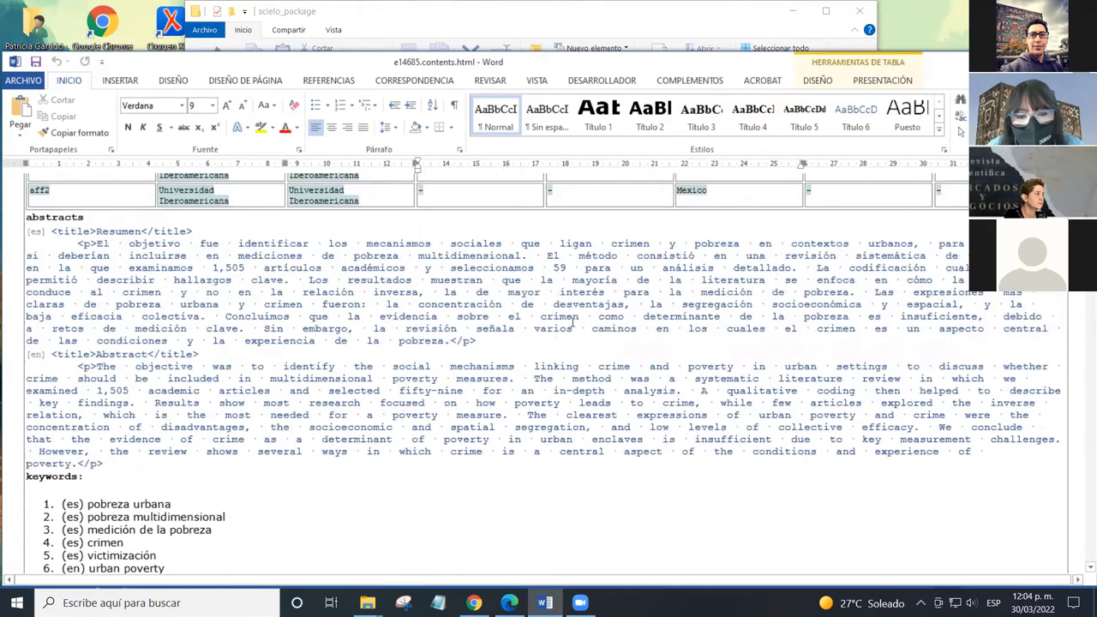
{"action": "scroll", "coordinate": [561, 292], "scroll_direction": "down", "scroll_amount": 15}
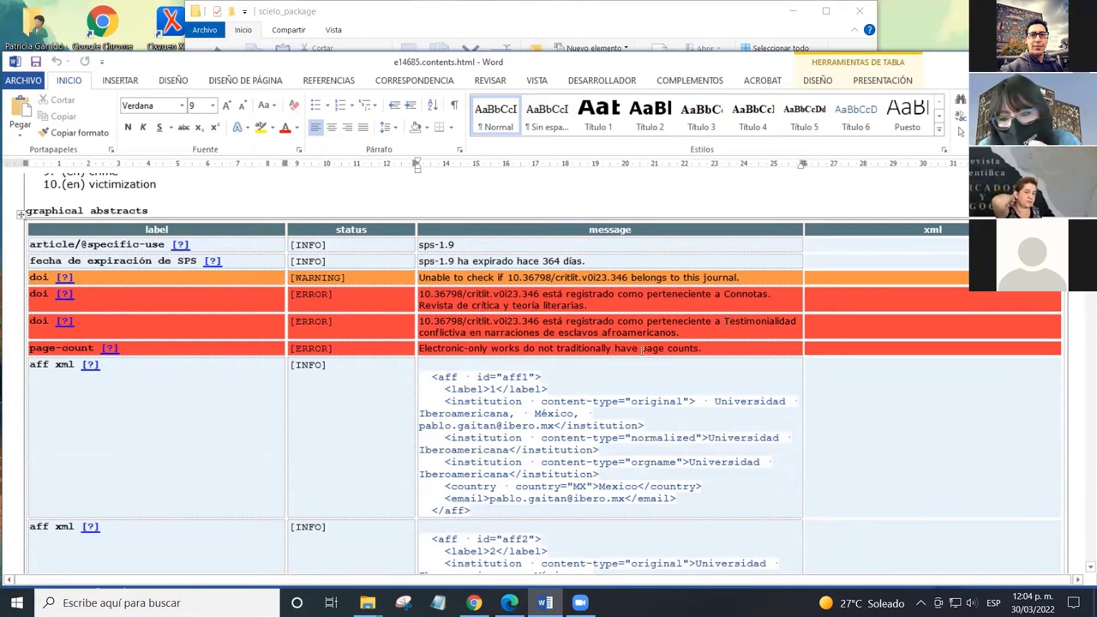
Step: Review the remaining validation rows for aff xml, copyright, license, section types, reference counts and information sources
{"action": "scroll", "coordinate": [642, 350], "scroll_direction": "down", "scroll_amount": 2}
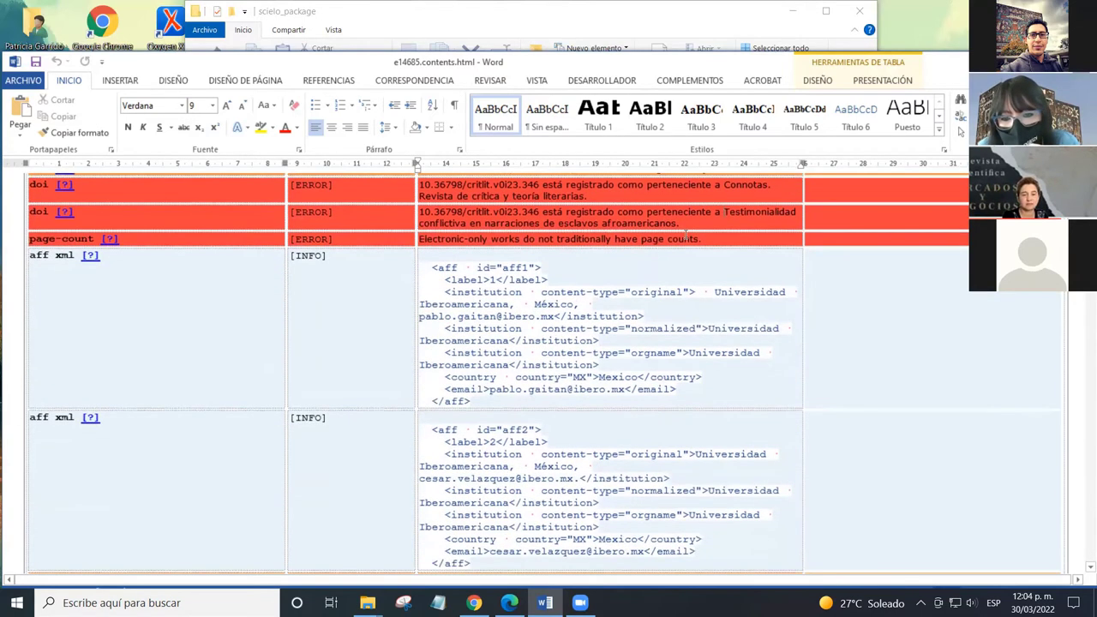
{"action": "scroll", "coordinate": [685, 237], "scroll_direction": "down", "scroll_amount": 3}
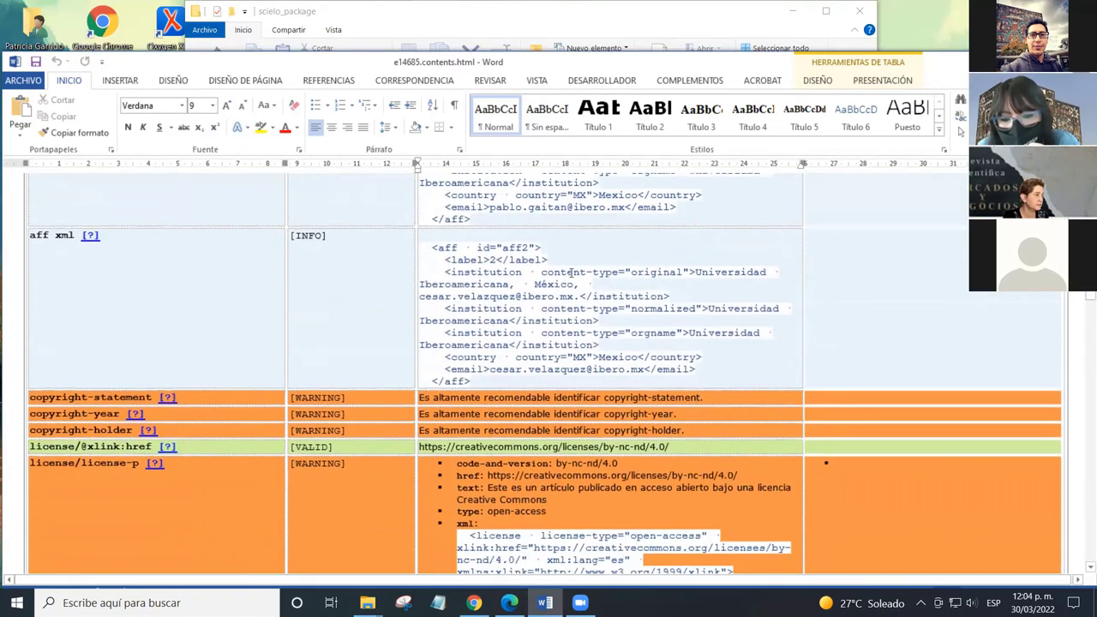
{"action": "scroll", "coordinate": [579, 289], "scroll_direction": "up", "scroll_amount": 2}
{"action": "left_click", "coordinate": [612, 271]}
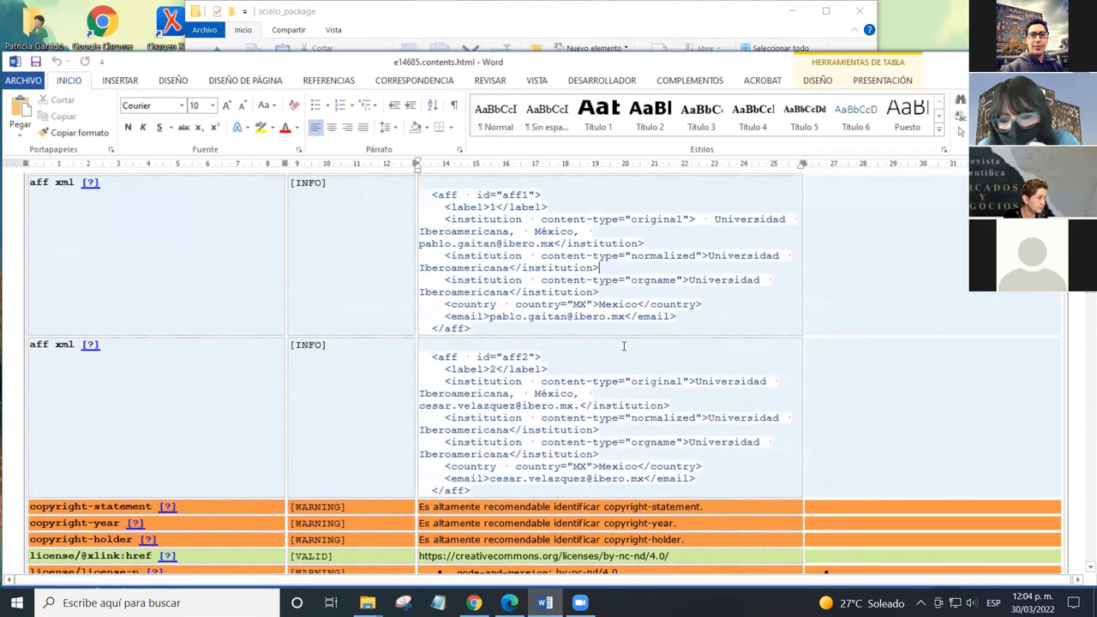
{"action": "scroll", "coordinate": [616, 291], "scroll_direction": "down", "scroll_amount": 3}
{"action": "scroll", "coordinate": [360, 281], "scroll_direction": "down", "scroll_amount": 3}
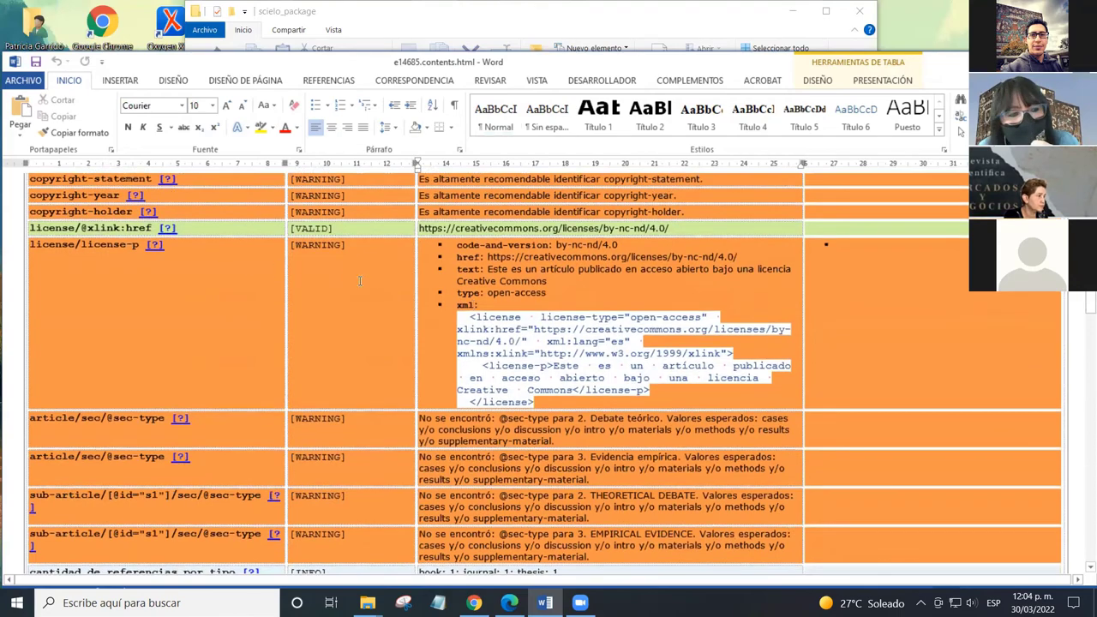
{"action": "scroll", "coordinate": [346, 299], "scroll_direction": "down", "scroll_amount": 3}
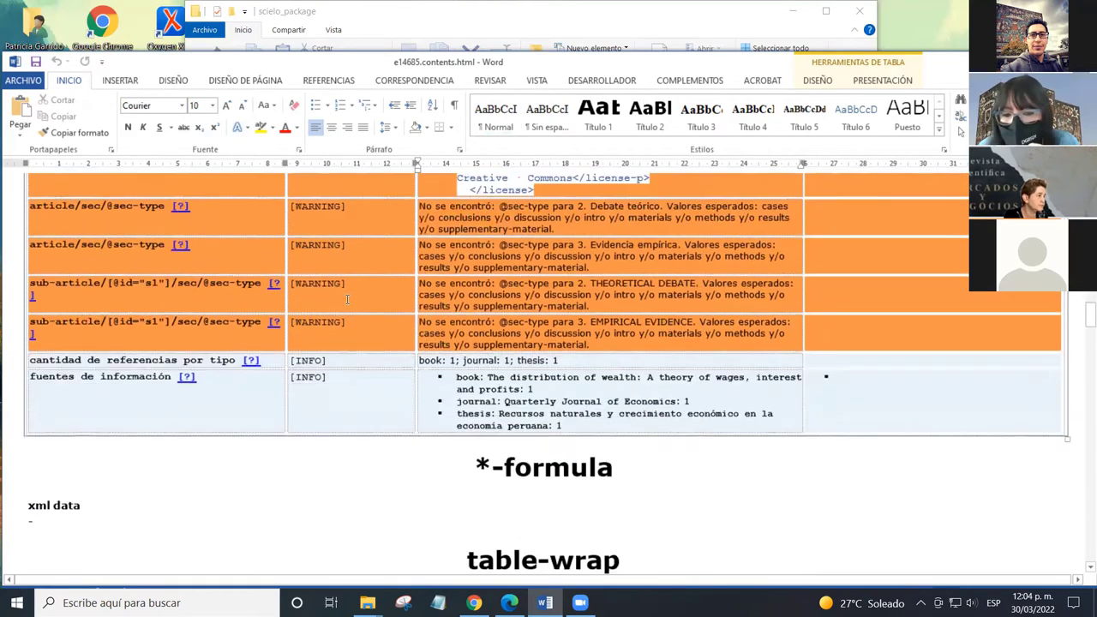
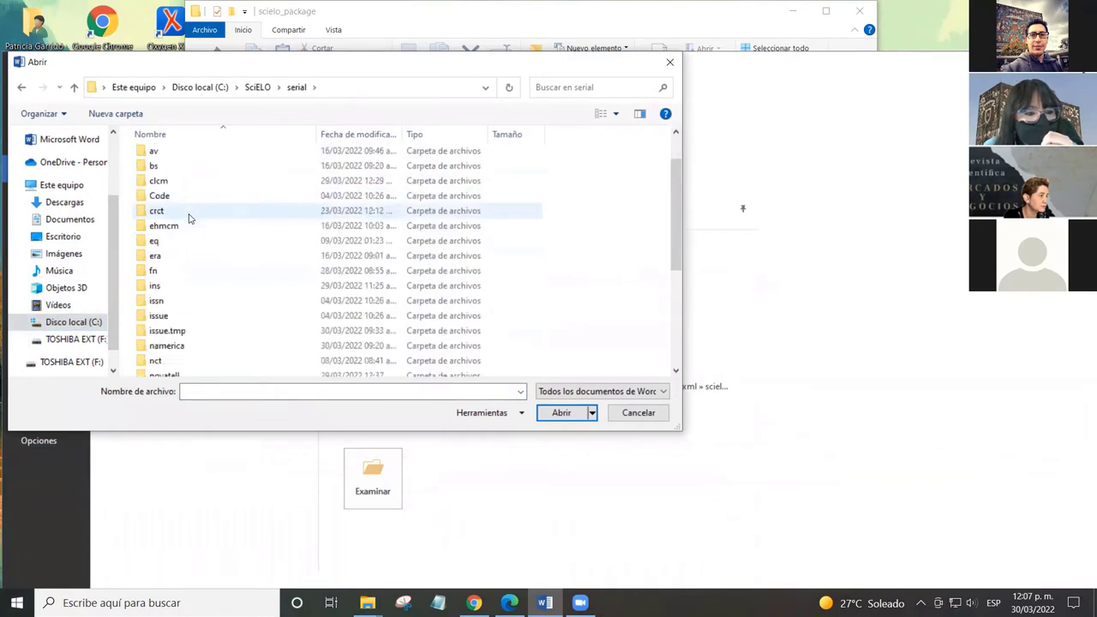
Step: Open e14538.docx from the scielo_markup folder under crct, v28, markup_xml
{"action": "double_click", "coordinate": [177, 261]}
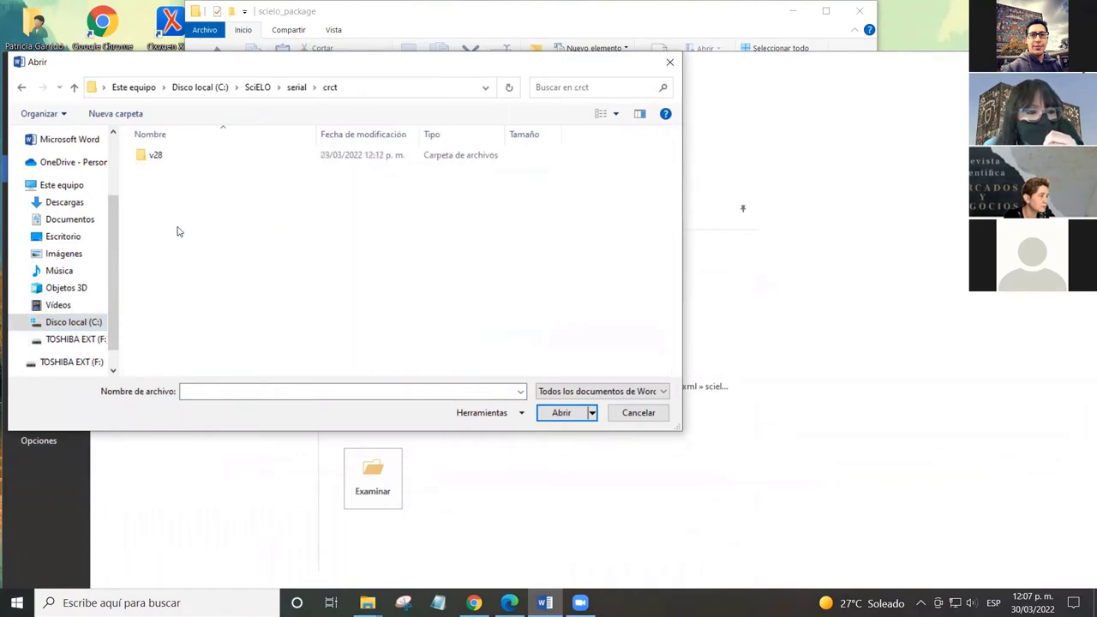
{"action": "double_click", "coordinate": [182, 159]}
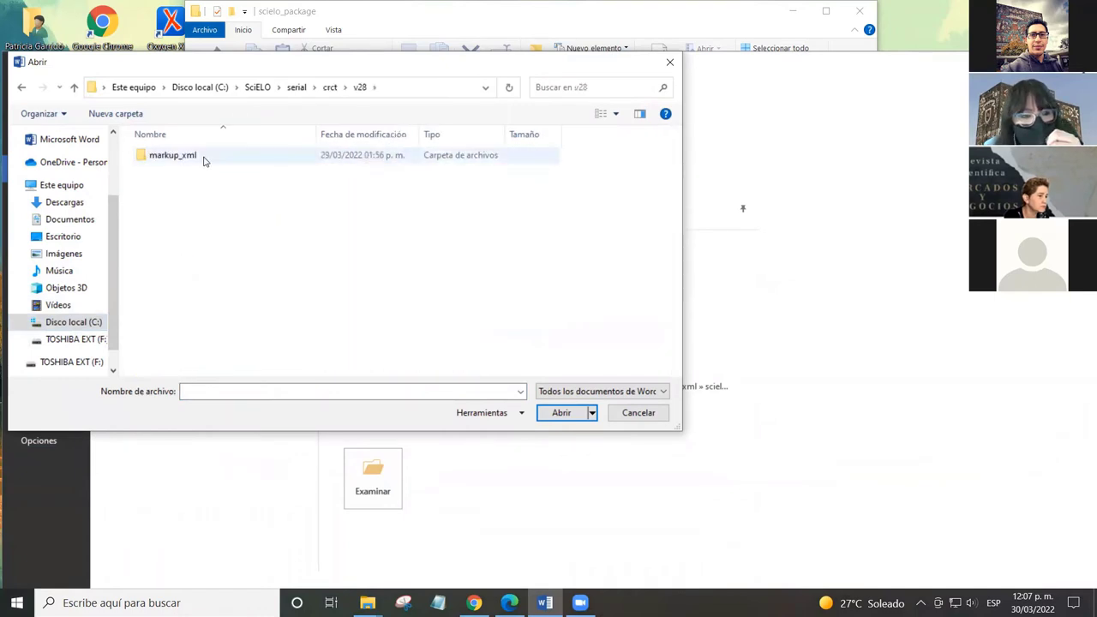
{"action": "double_click", "coordinate": [203, 160]}
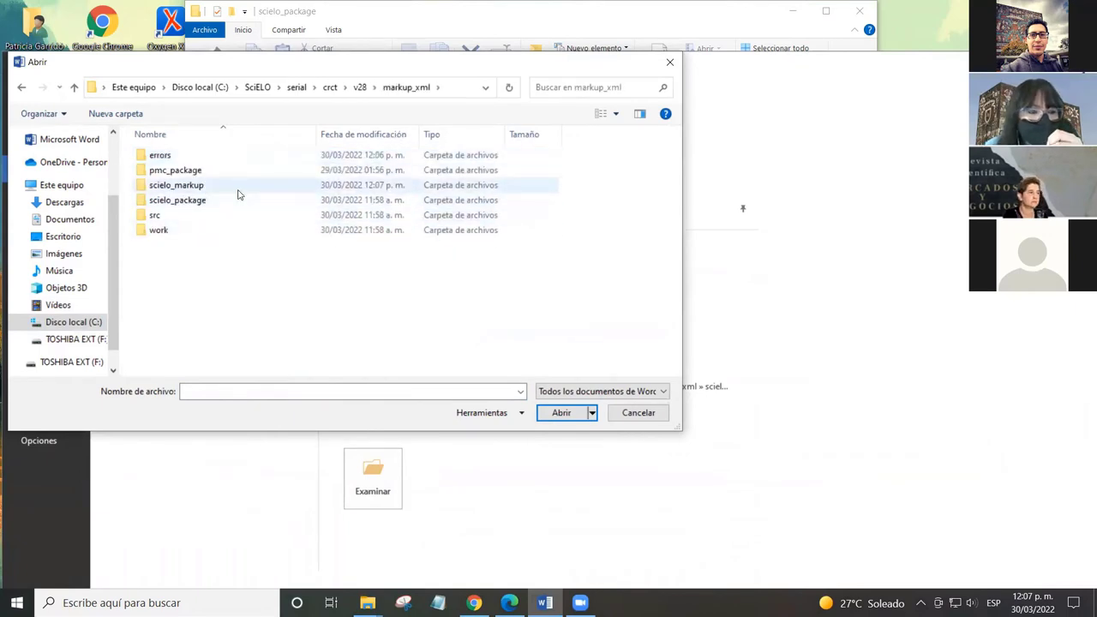
{"action": "double_click", "coordinate": [238, 190]}
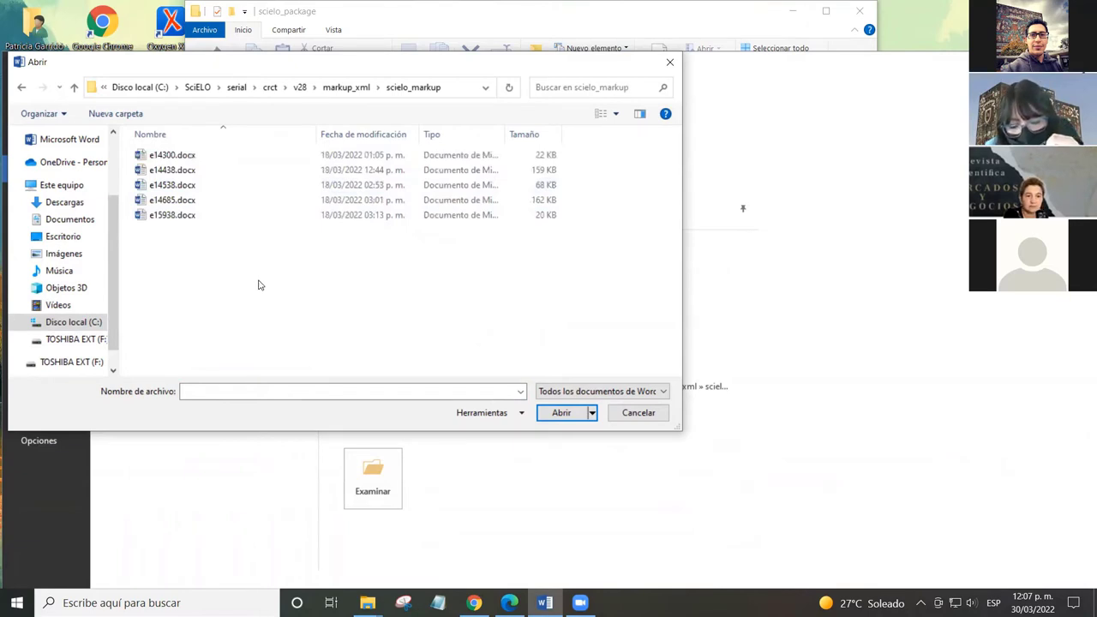
{"action": "double_click", "coordinate": [227, 185]}
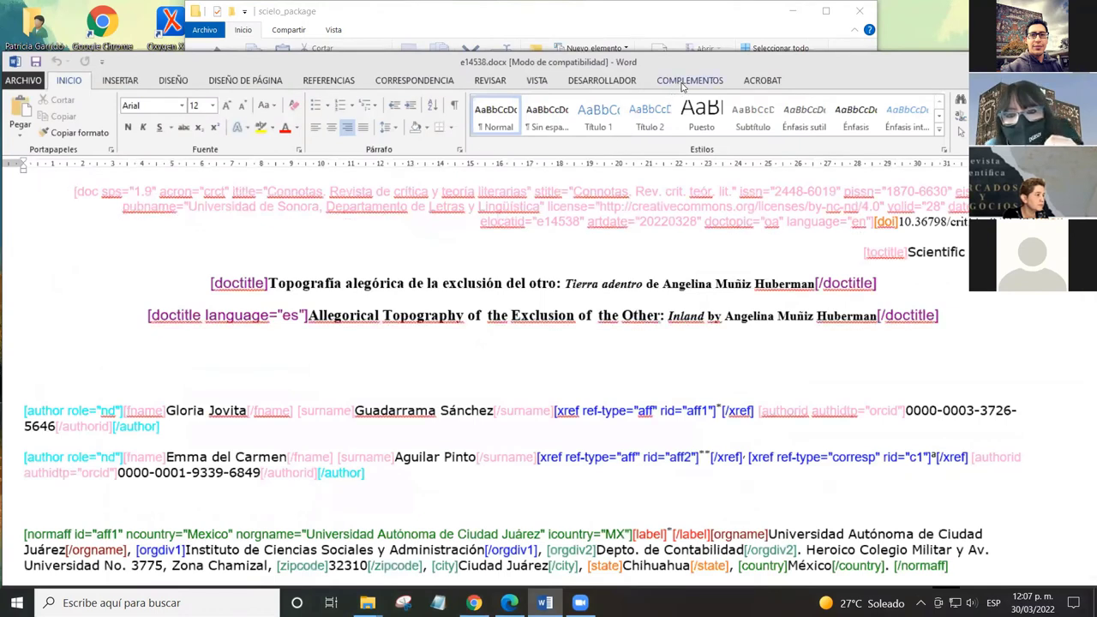
Step: Start the DTD-SciELO markup for e14538.docx and generate its XML
{"action": "left_click", "coordinate": [42, 100]}
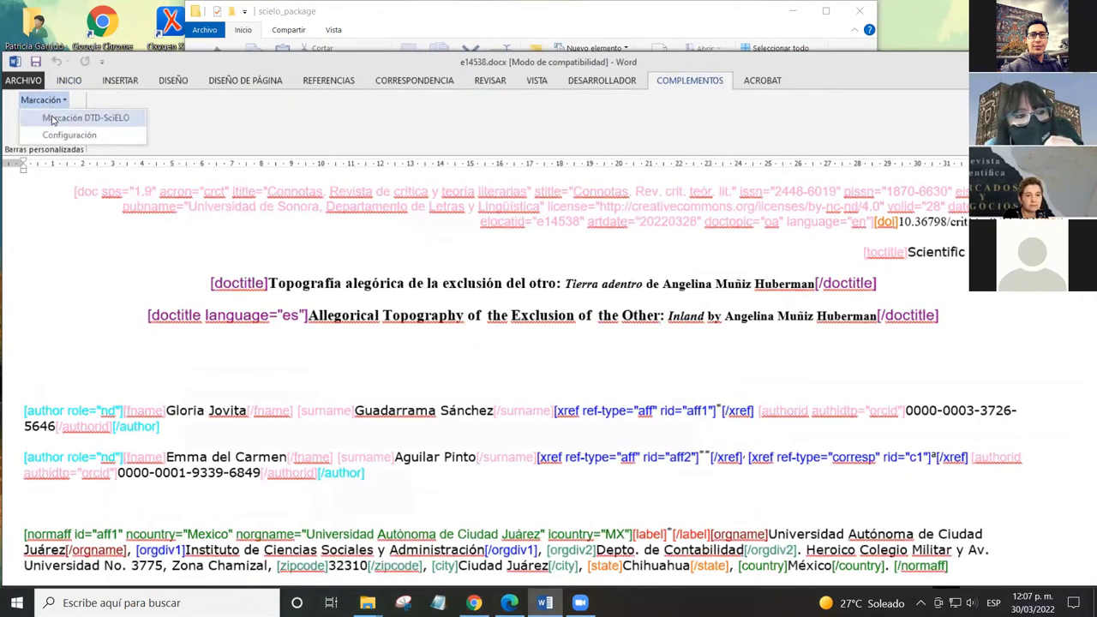
{"action": "left_click", "coordinate": [55, 117]}
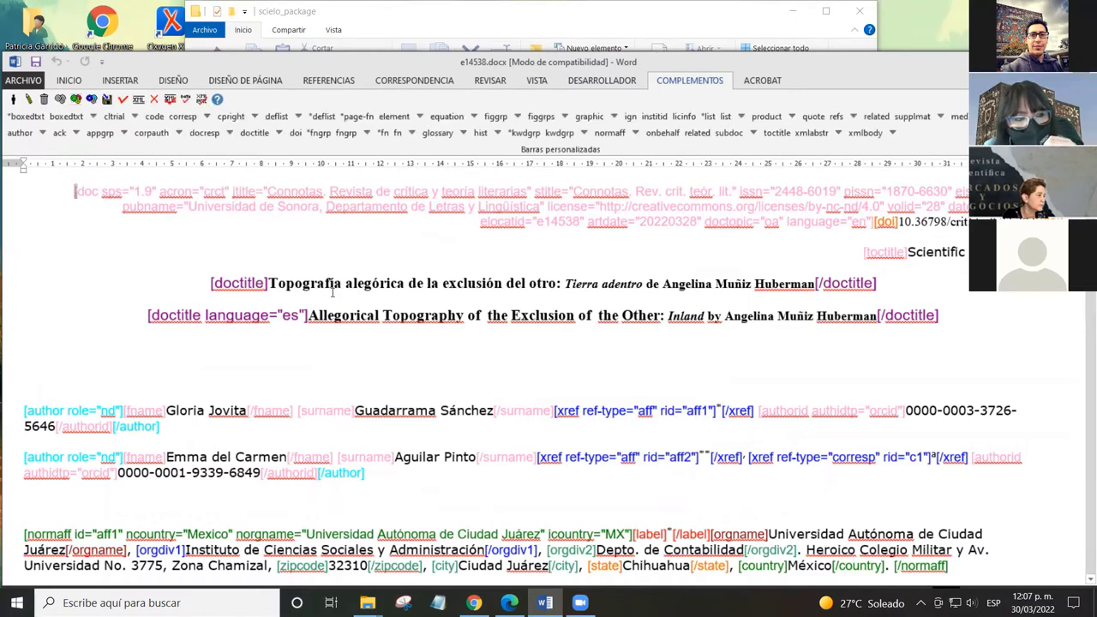
{"action": "left_click", "coordinate": [334, 287]}
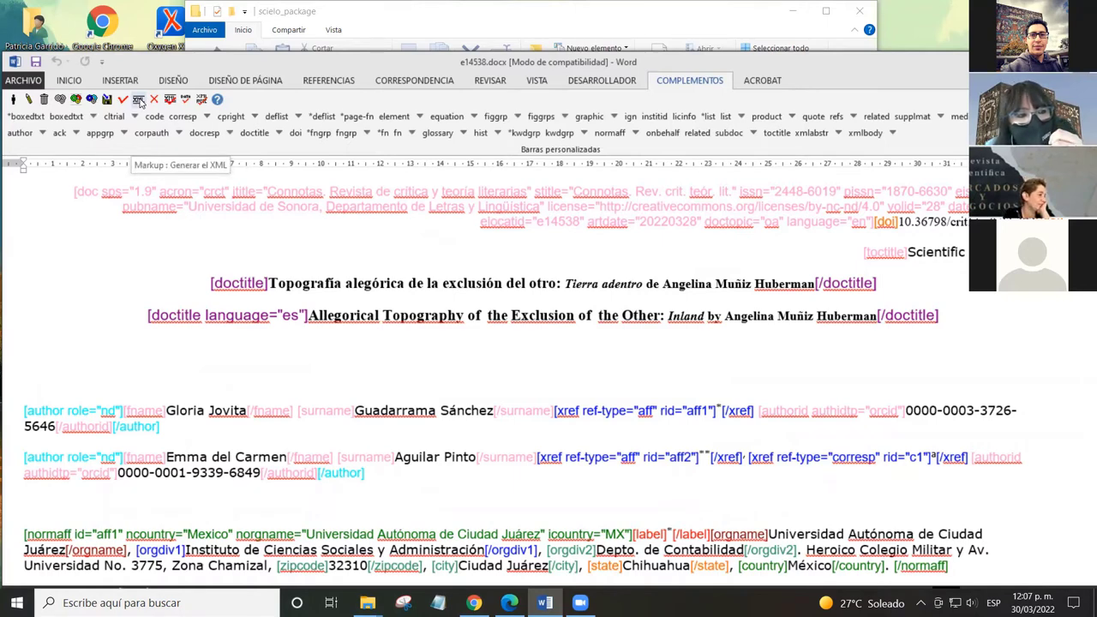
{"action": "left_click", "coordinate": [139, 100]}
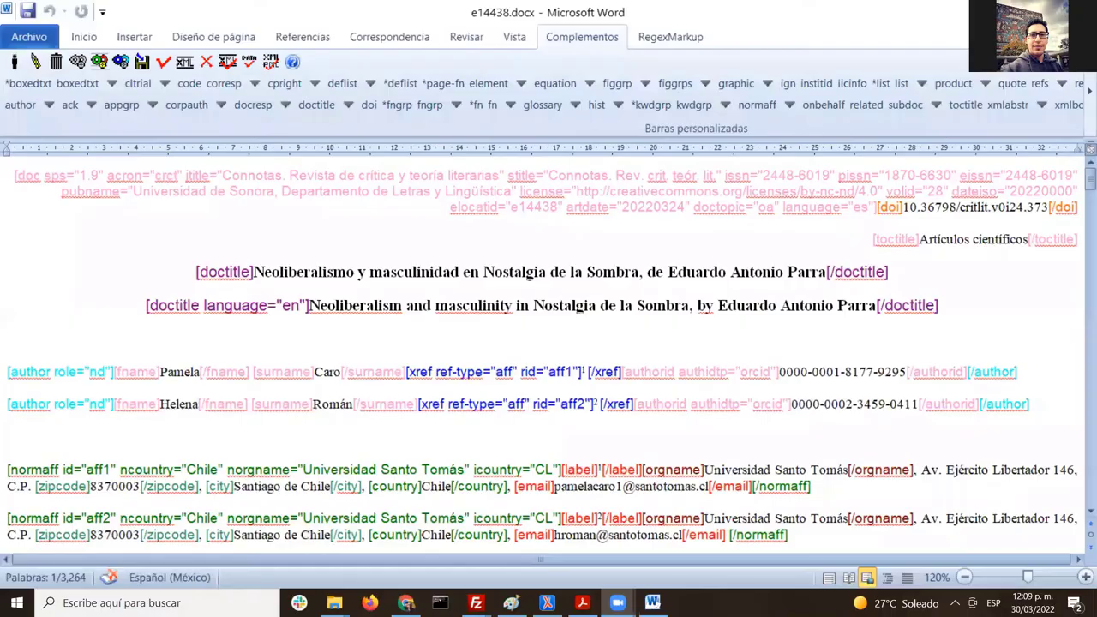
Step: Generate the XML for e14438.docx, look over its file report and return to the marked-up document
{"action": "left_click", "coordinate": [184, 62]}
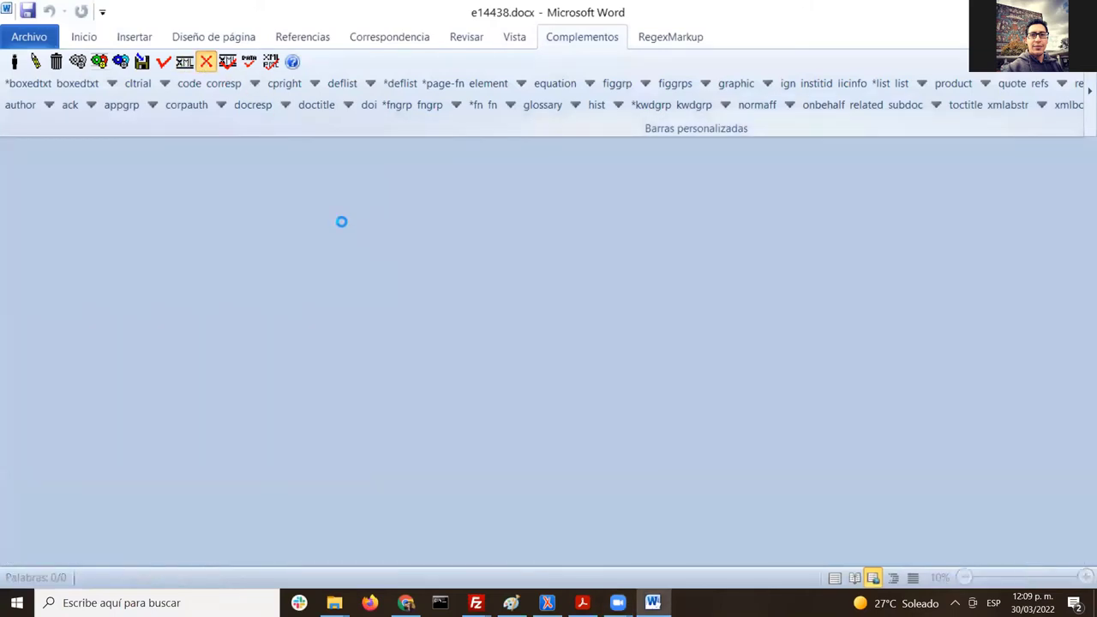
{"action": "scroll", "coordinate": [471, 248], "scroll_direction": "down", "scroll_amount": 2}
{"action": "scroll", "coordinate": [465, 243], "scroll_direction": "up", "scroll_amount": 2}
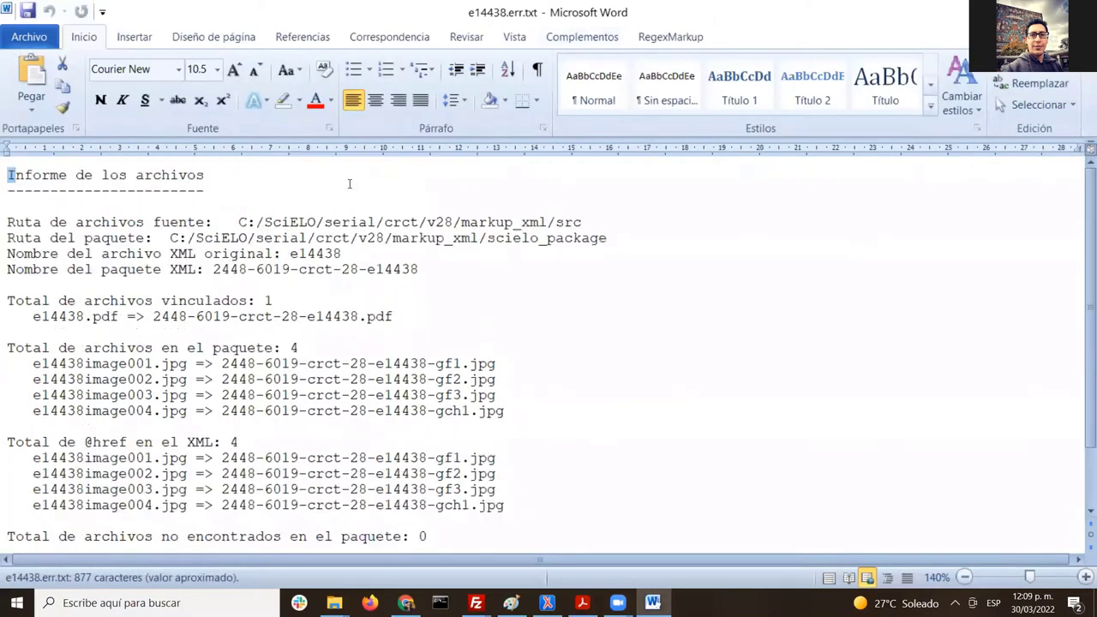
{"action": "left_click", "coordinate": [28, 37]}
{"action": "left_click", "coordinate": [582, 37]}
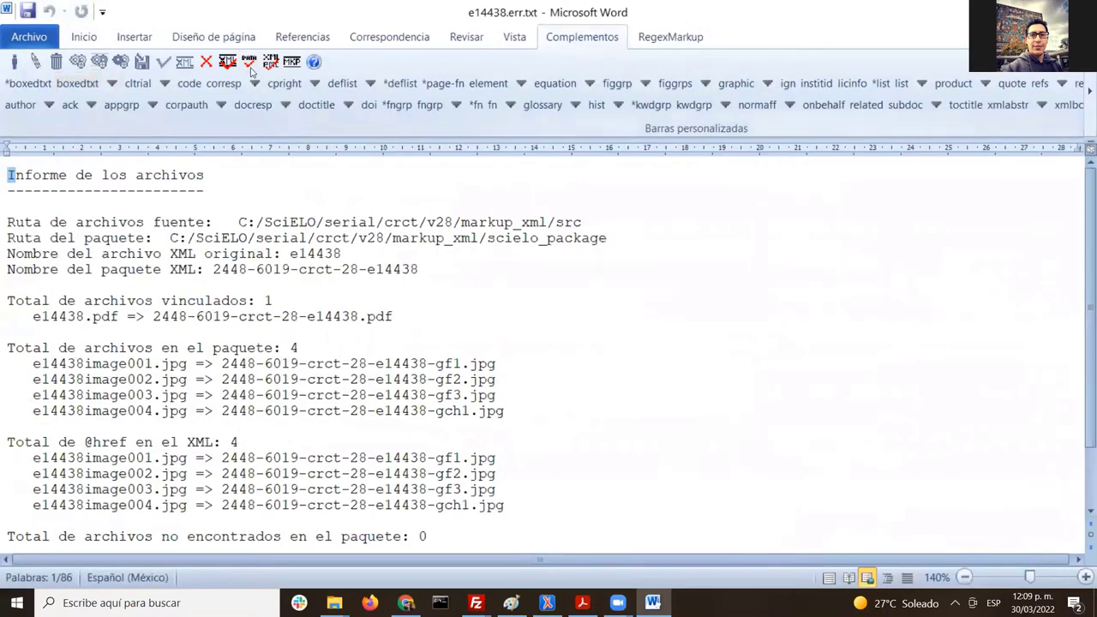
{"action": "left_click", "coordinate": [292, 62]}
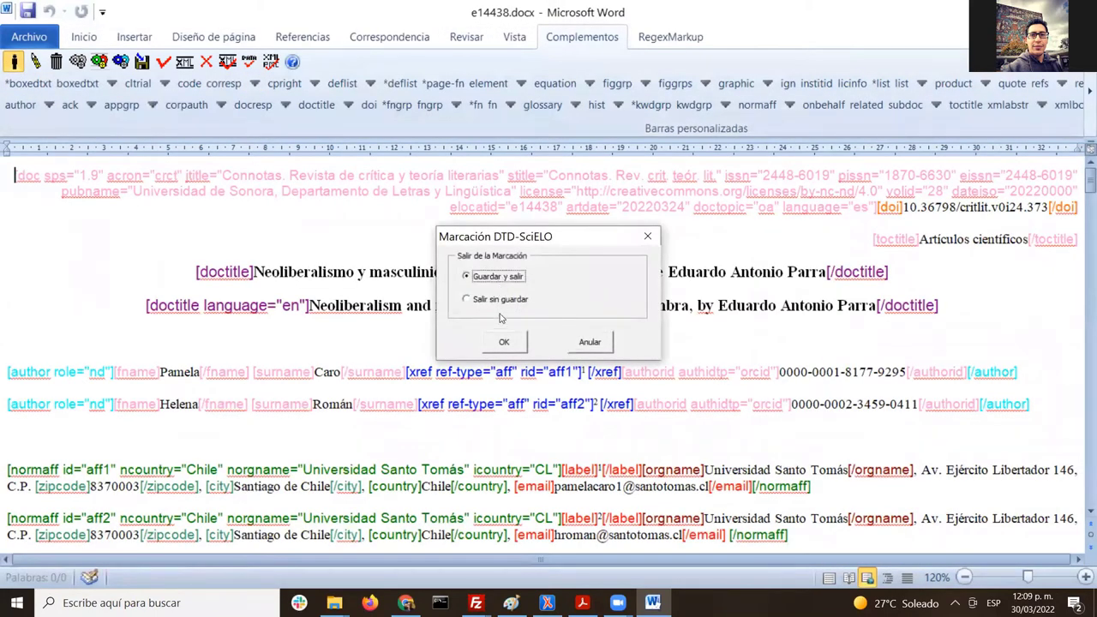
Step: Save and exit the markup of e14438.docx, and open e14538.docx from the scielo_markup folder
{"action": "left_click", "coordinate": [504, 342]}
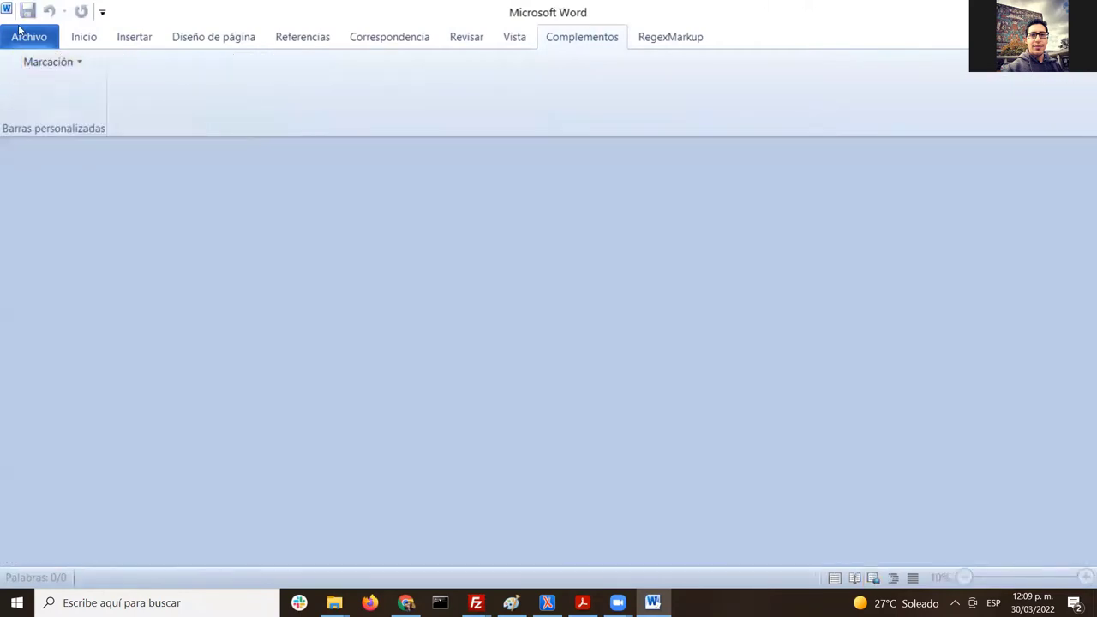
{"action": "left_click", "coordinate": [28, 36]}
{"action": "left_click", "coordinate": [893, 118]}
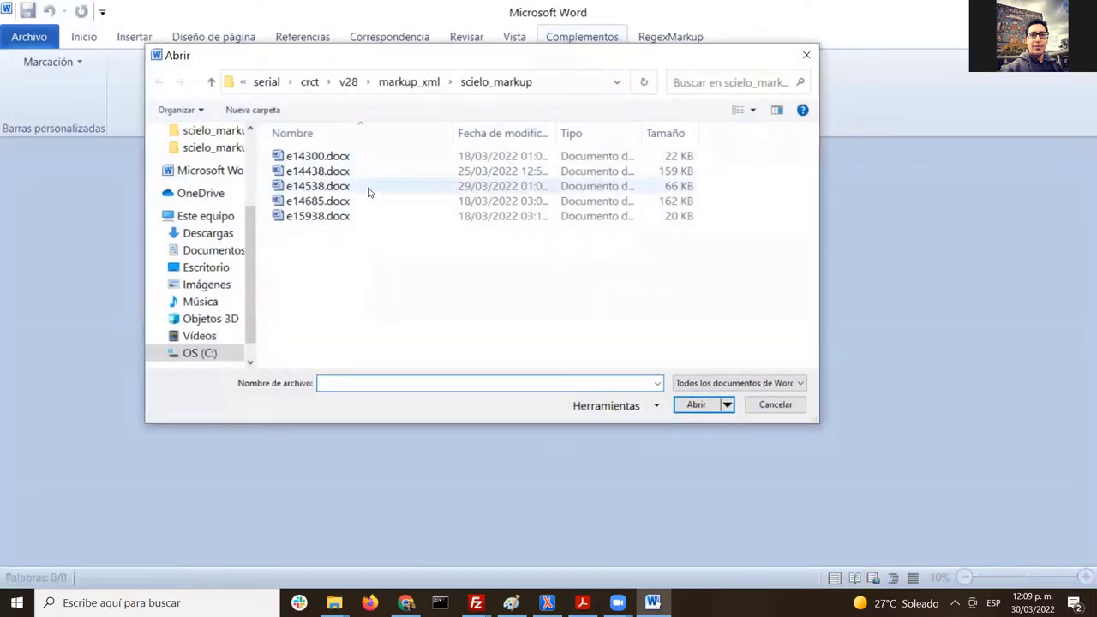
{"action": "double_click", "coordinate": [369, 187]}
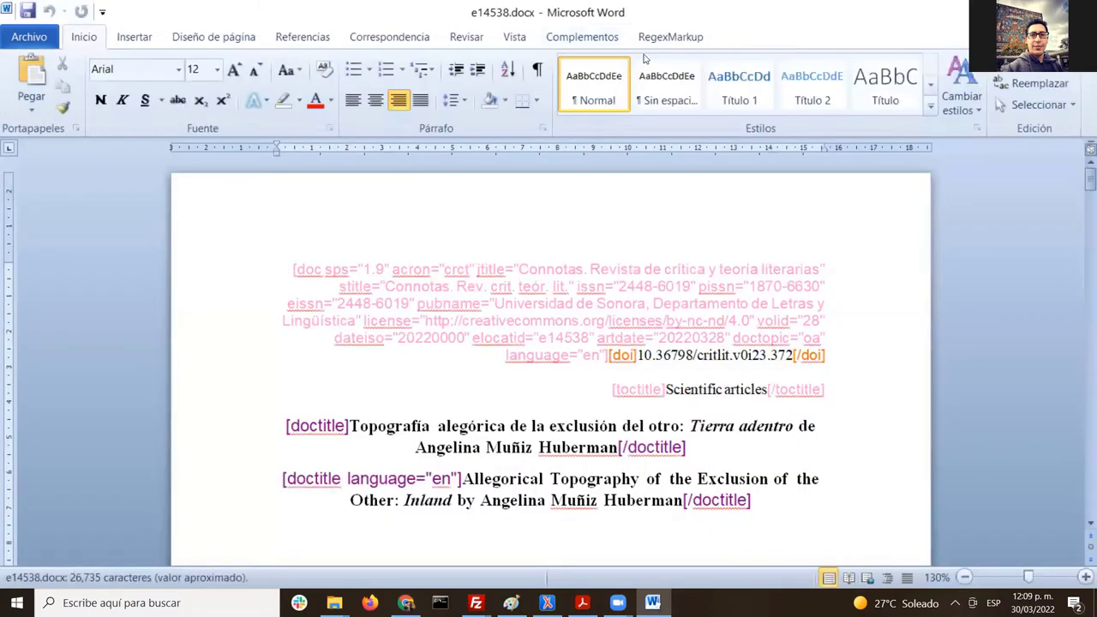
Step: Load the DTD-SciELO markup tools for e14538.docx and generate its XML
{"action": "left_click", "coordinate": [582, 37]}
{"action": "left_click", "coordinate": [48, 62]}
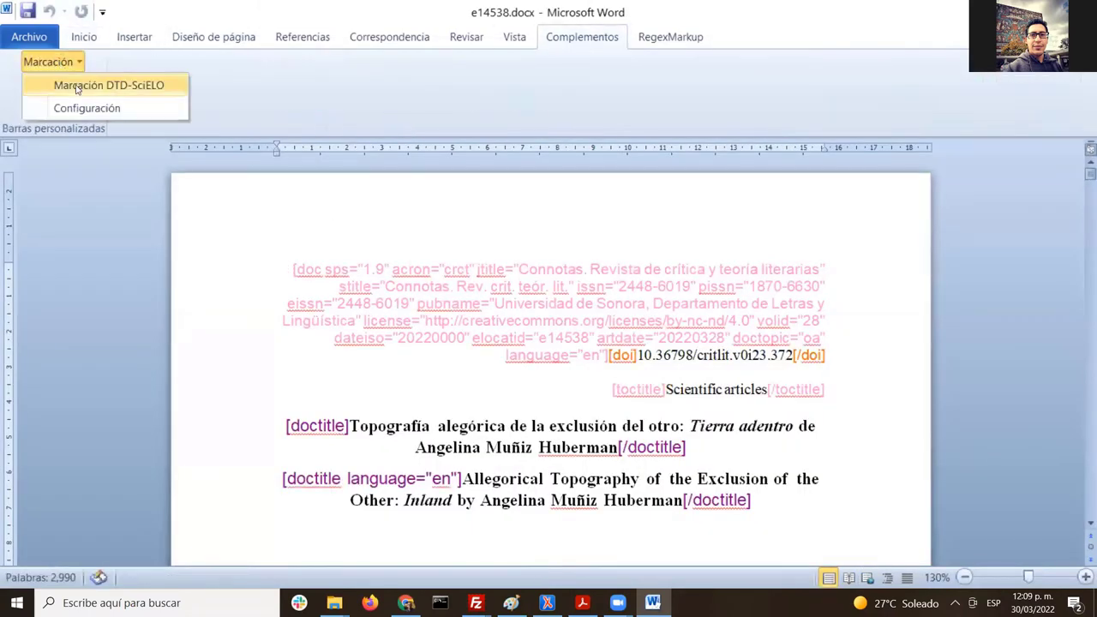
{"action": "left_click", "coordinate": [77, 89]}
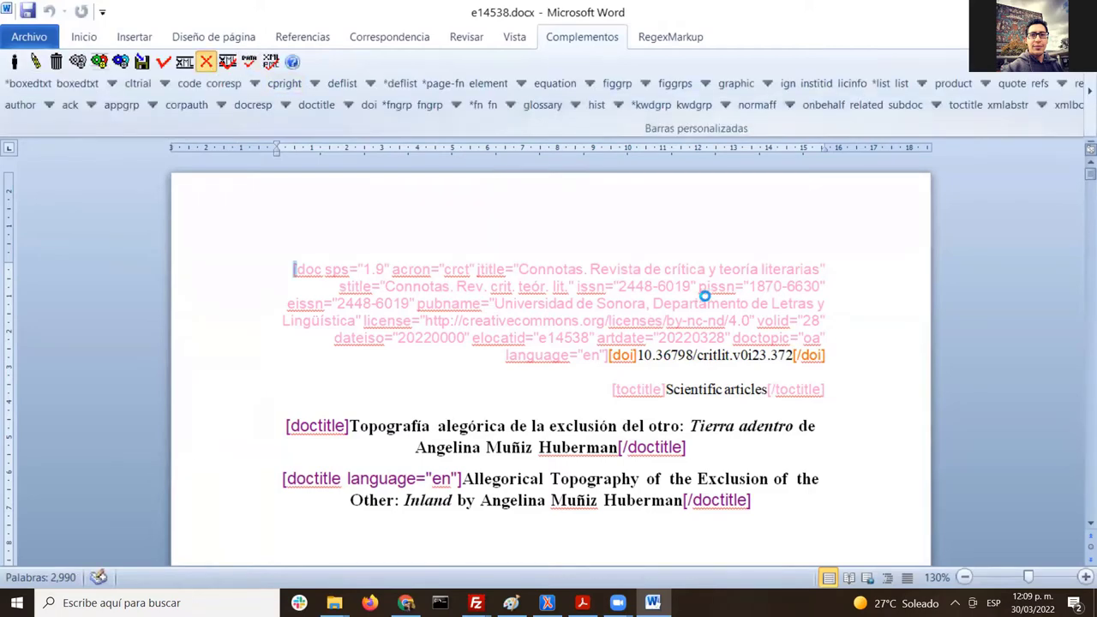
Step: Look over the file report in e14538.err.txt, covering the package files, the linked images and the DTD errors section
{"action": "scroll", "coordinate": [651, 214], "scroll_direction": "down", "scroll_amount": 10}
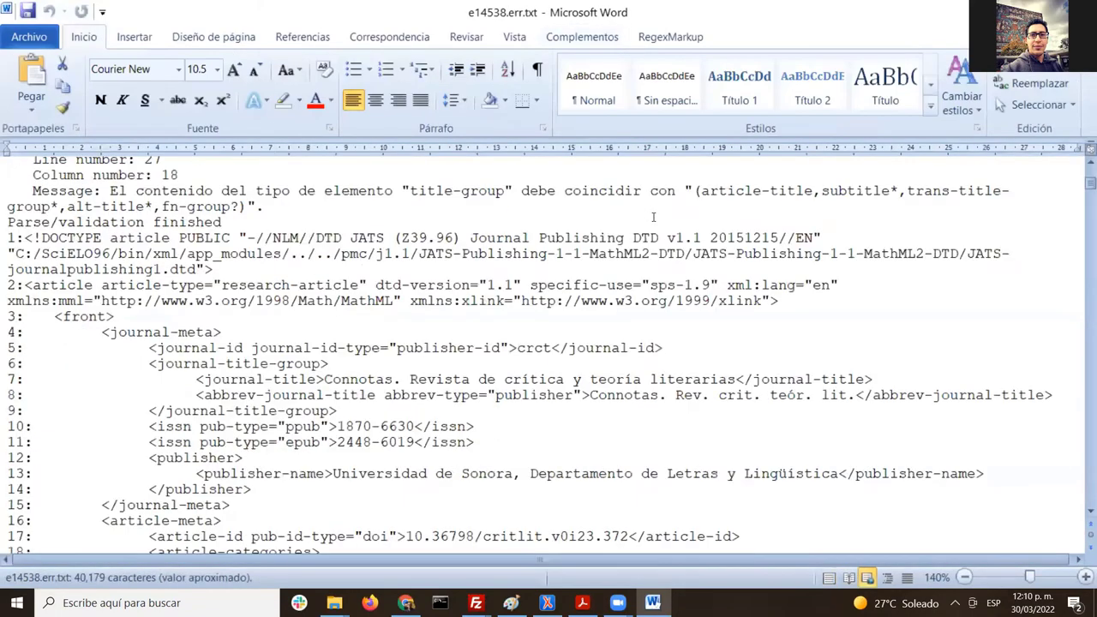
{"action": "scroll", "coordinate": [653, 221], "scroll_direction": "up", "scroll_amount": 5}
{"action": "scroll", "coordinate": [657, 224], "scroll_direction": "down", "scroll_amount": 2}
{"action": "scroll", "coordinate": [649, 295], "scroll_direction": "up", "scroll_amount": 7}
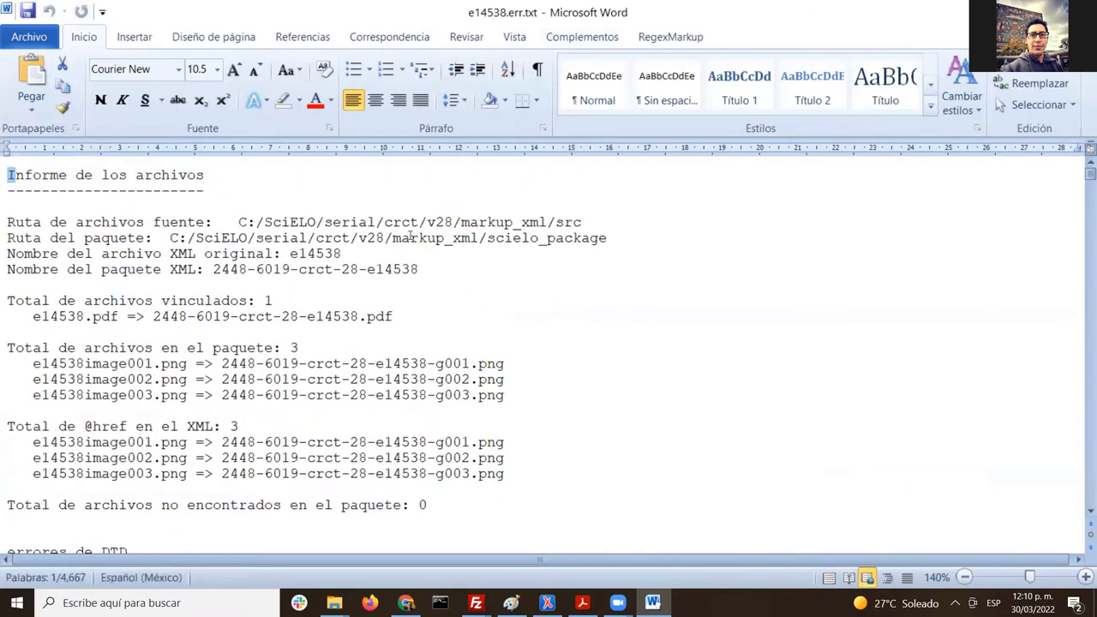
{"action": "scroll", "coordinate": [411, 236], "scroll_direction": "down", "scroll_amount": 4}
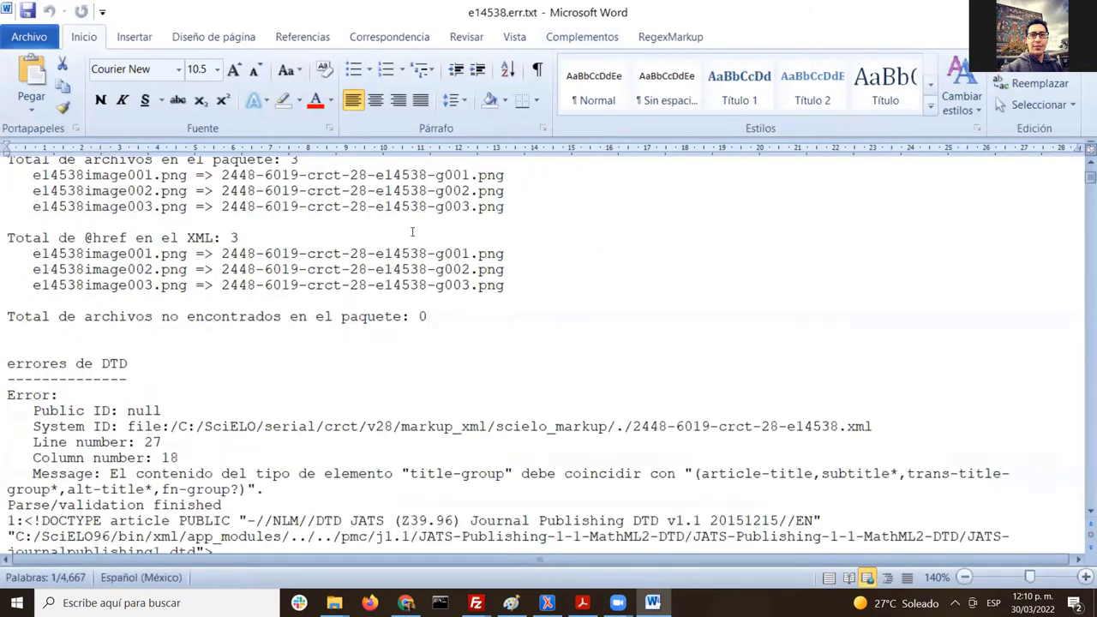
{"action": "scroll", "coordinate": [412, 231], "scroll_direction": "down", "scroll_amount": 4}
{"action": "scroll", "coordinate": [412, 231], "scroll_direction": "up", "scroll_amount": 1}
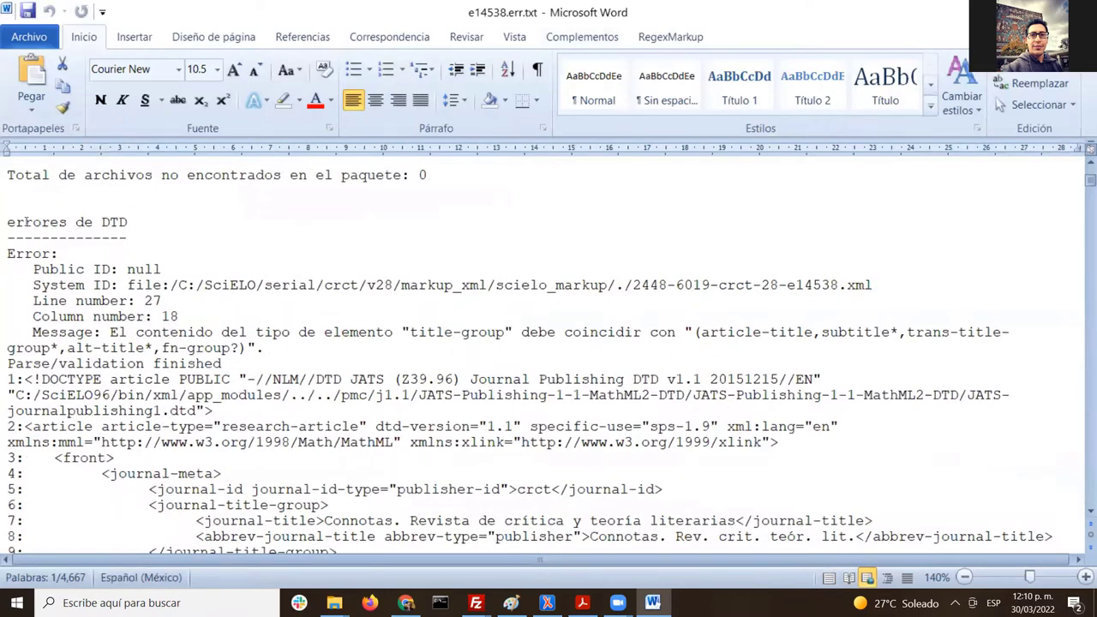
Step: Examine the DTD error message about the "title-group" element and the XML source listed below it
{"action": "left_click_drag", "start_coordinate": [8, 222], "coordinate": [128, 222]}
{"action": "left_click", "coordinate": [131, 240]}
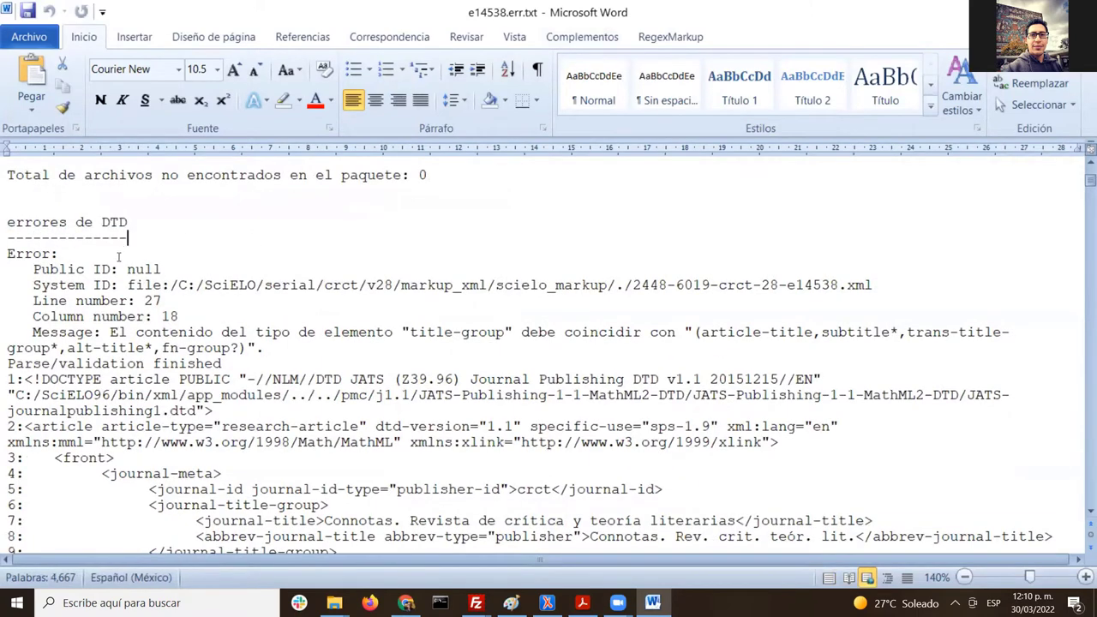
{"action": "scroll", "coordinate": [117, 262], "scroll_direction": "down", "scroll_amount": 1}
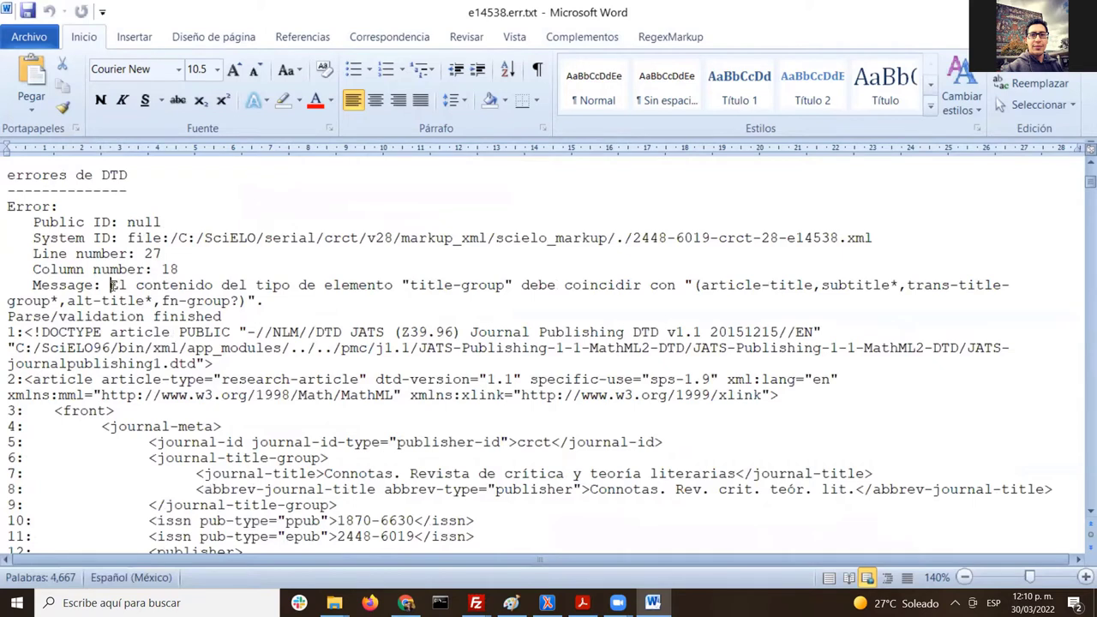
{"action": "left_click_drag", "start_coordinate": [110, 284], "coordinate": [512, 285]}
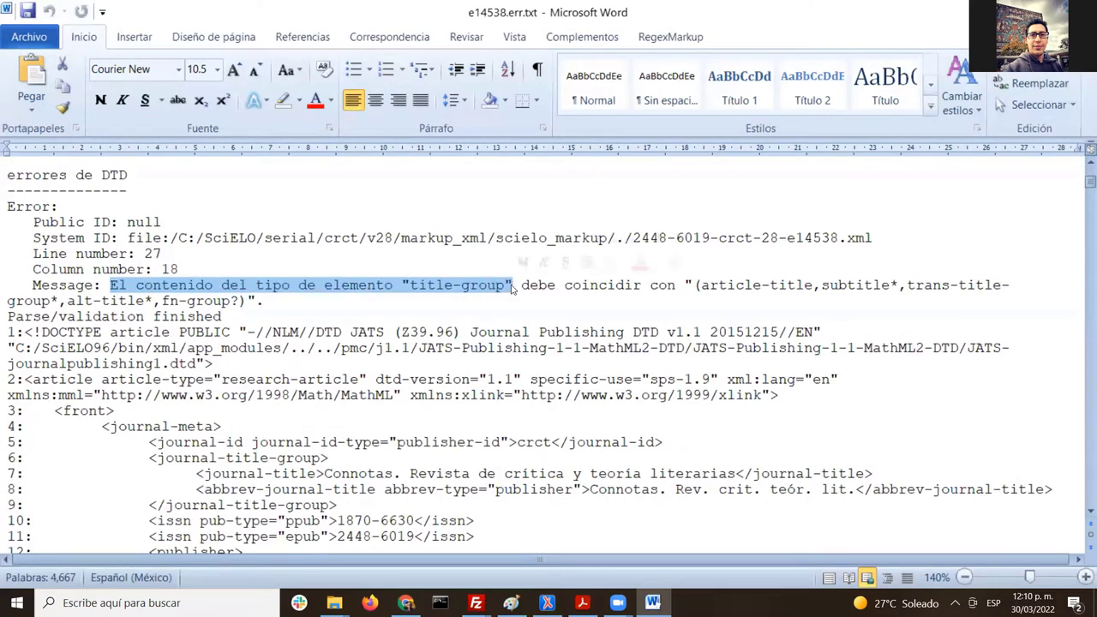
{"action": "left_click", "coordinate": [411, 286]}
{"action": "key", "text": "Right"}
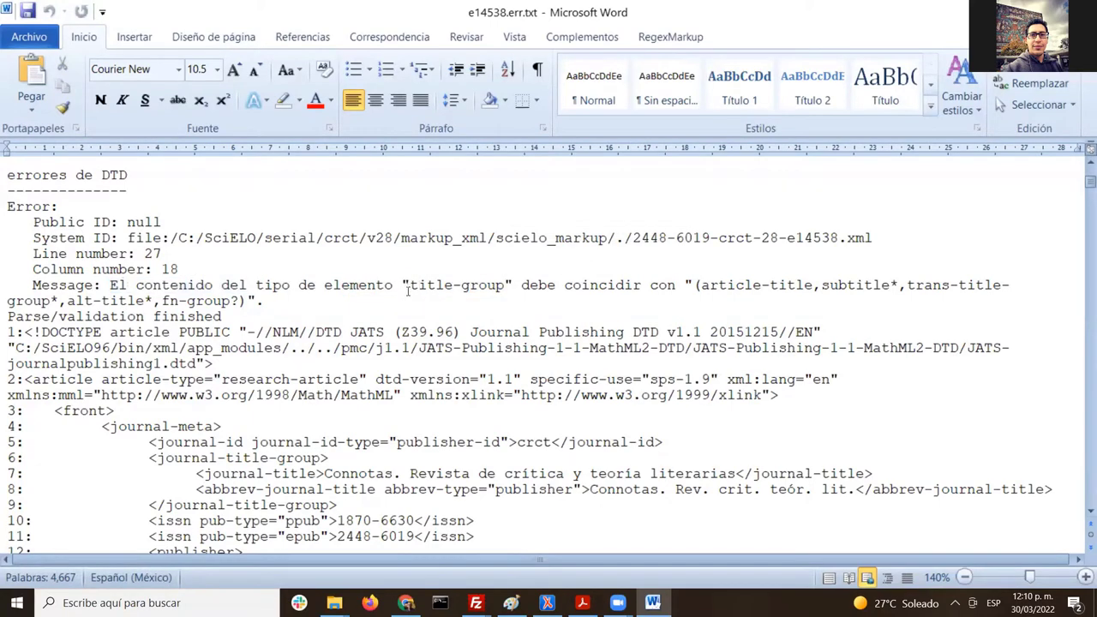
{"action": "left_click", "coordinate": [411, 287]}
{"action": "key", "text": "Right"}
{"action": "scroll", "coordinate": [581, 276], "scroll_direction": "down", "scroll_amount": 5}
{"action": "scroll", "coordinate": [581, 275], "scroll_direction": "up", "scroll_amount": 5}
Step: Return from the error report to the marked-up e14538.docx and display it in web layout
{"action": "left_click", "coordinate": [588, 40]}
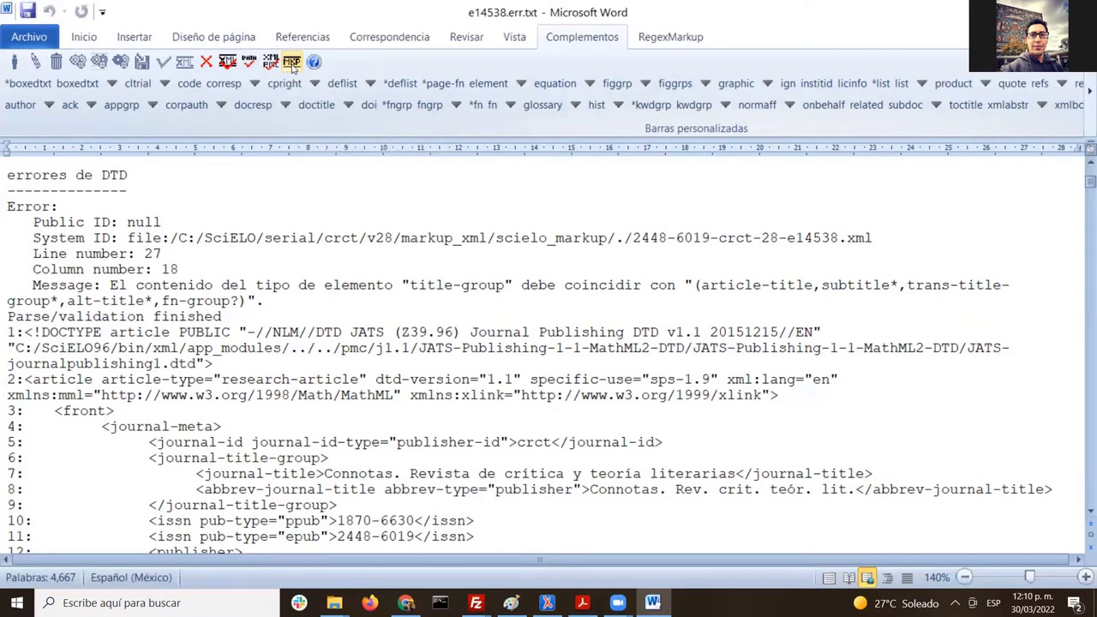
{"action": "left_click", "coordinate": [291, 64]}
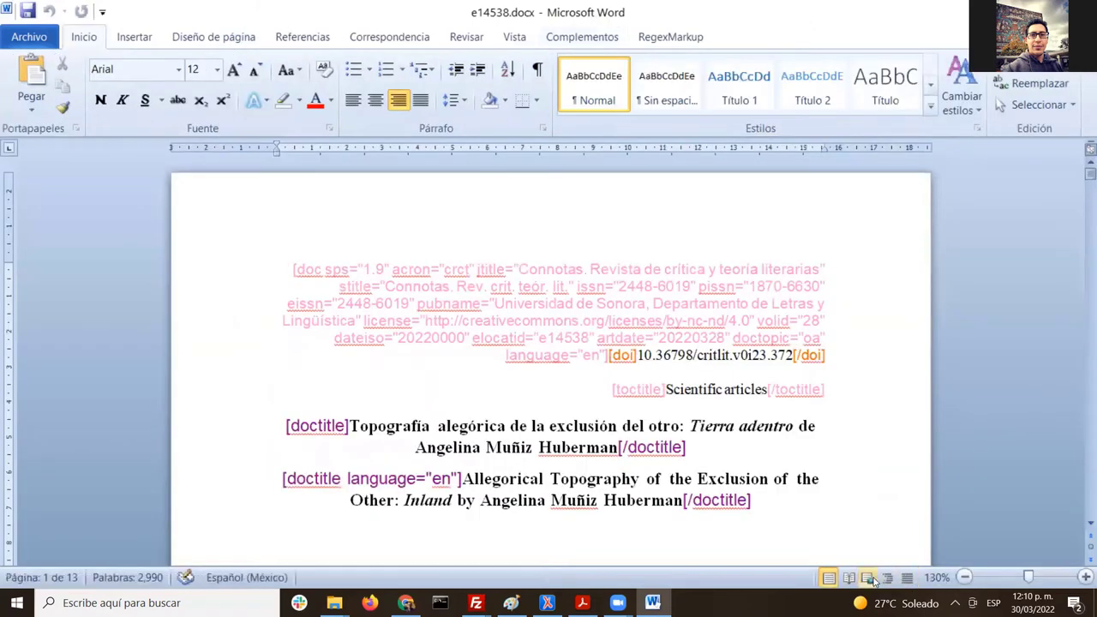
{"action": "left_click", "coordinate": [866, 577]}
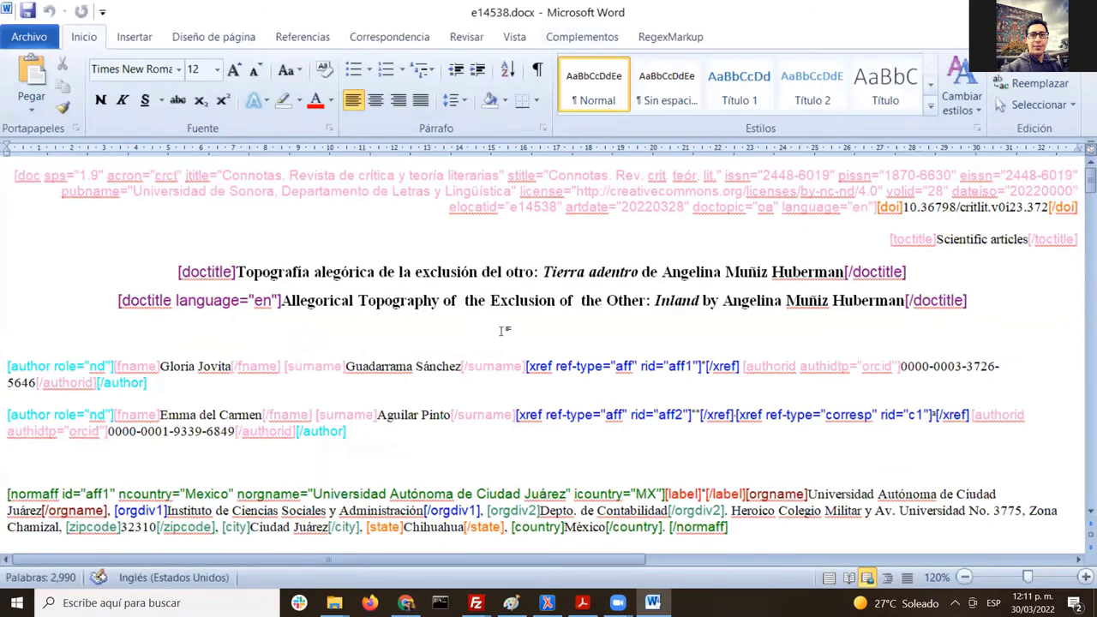
{"action": "left_click", "coordinate": [471, 334]}
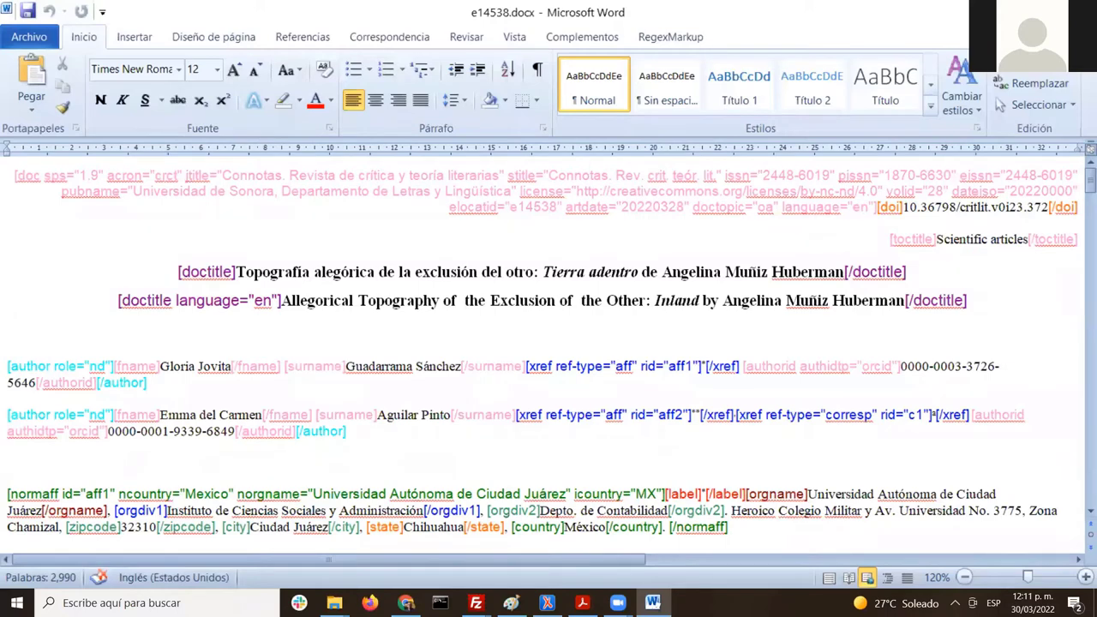
Step: Examine the language attribute of the doc tag and the first doctitle element with its Spanish title
{"action": "left_click", "coordinate": [255, 271]}
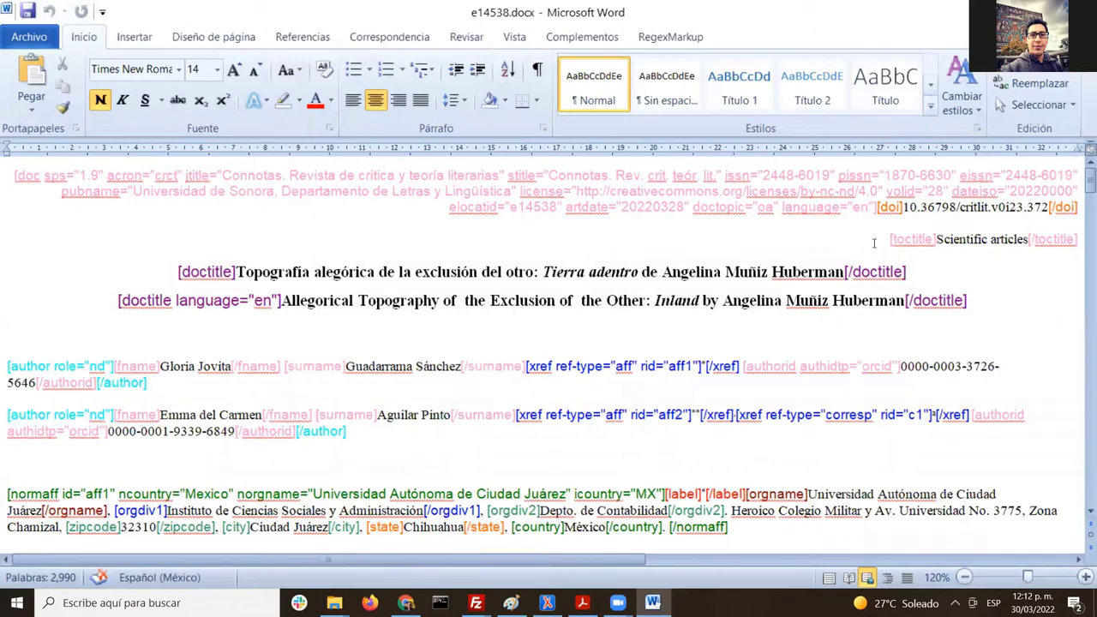
{"action": "double_click", "coordinate": [860, 209]}
{"action": "left_click_drag", "start_coordinate": [859, 220], "coordinate": [867, 214]}
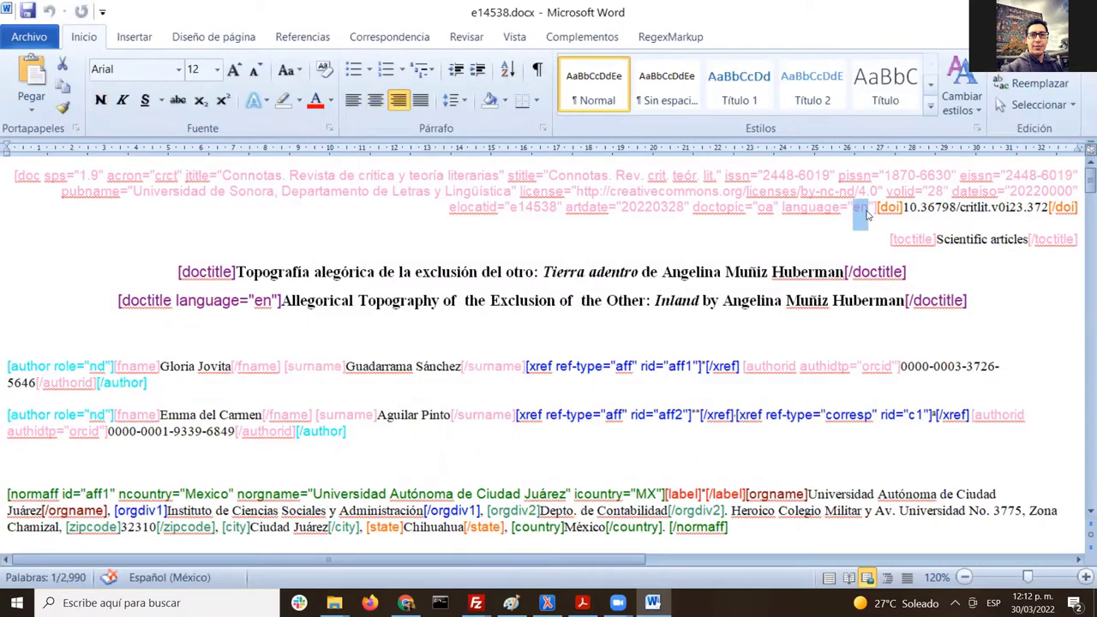
{"action": "left_click", "coordinate": [863, 214]}
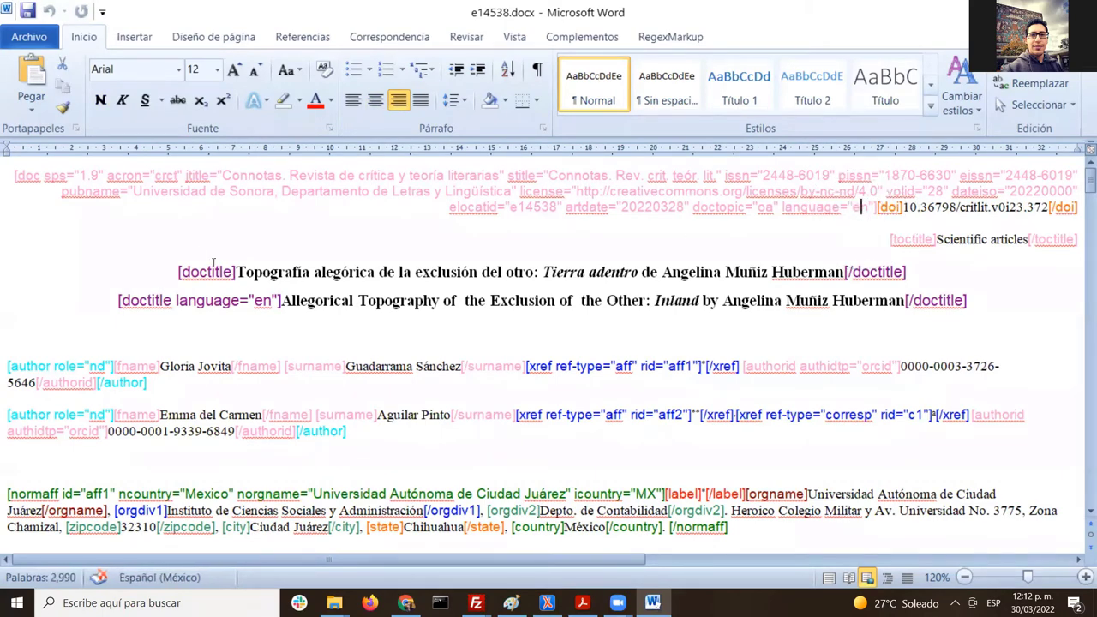
{"action": "left_click_drag", "start_coordinate": [177, 272], "coordinate": [908, 274]}
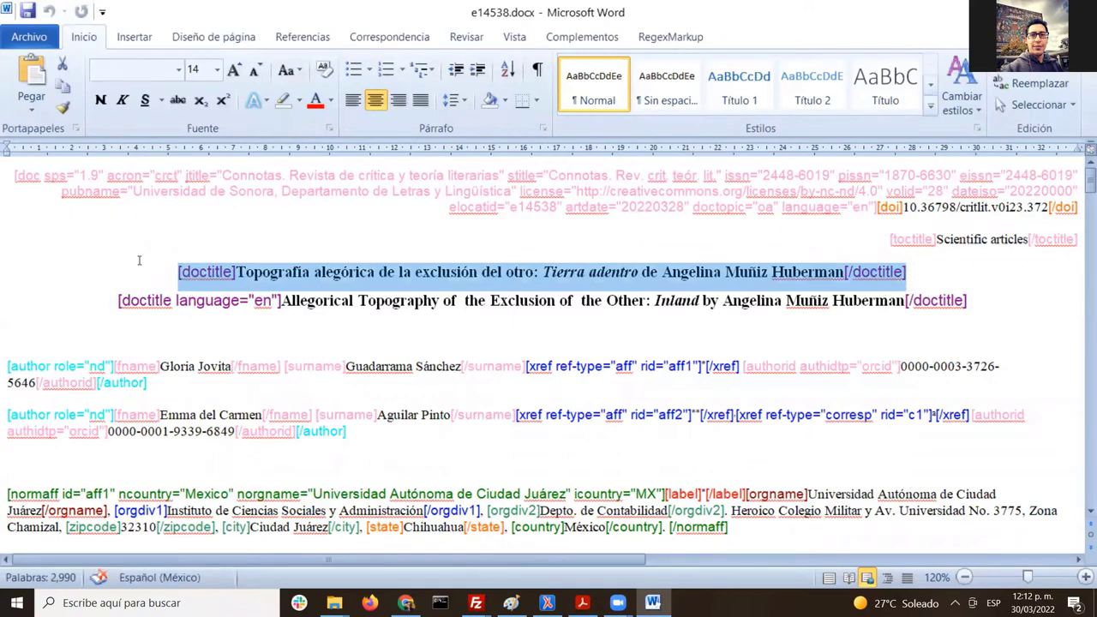
{"action": "left_click", "coordinate": [238, 272]}
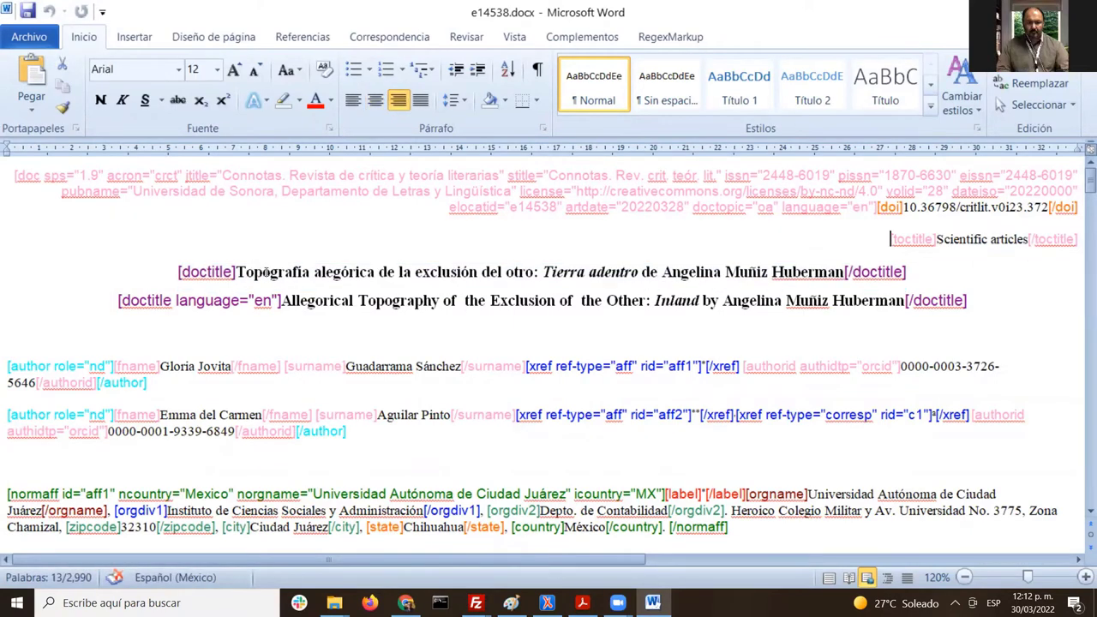
{"action": "left_click_drag", "start_coordinate": [239, 272], "coordinate": [845, 274]}
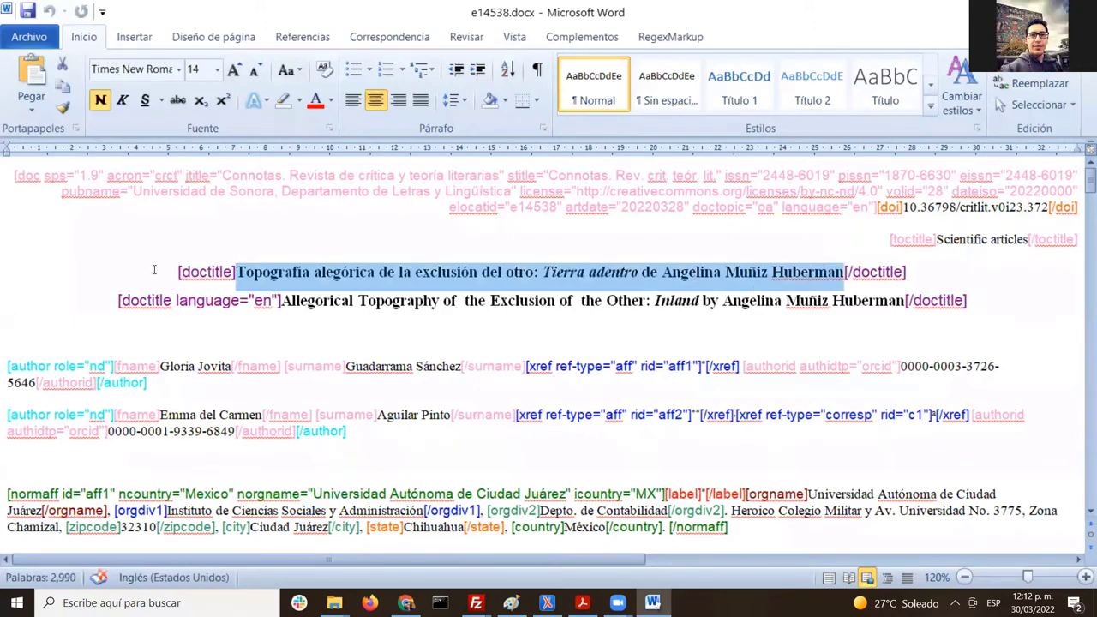
{"action": "left_click", "coordinate": [206, 242]}
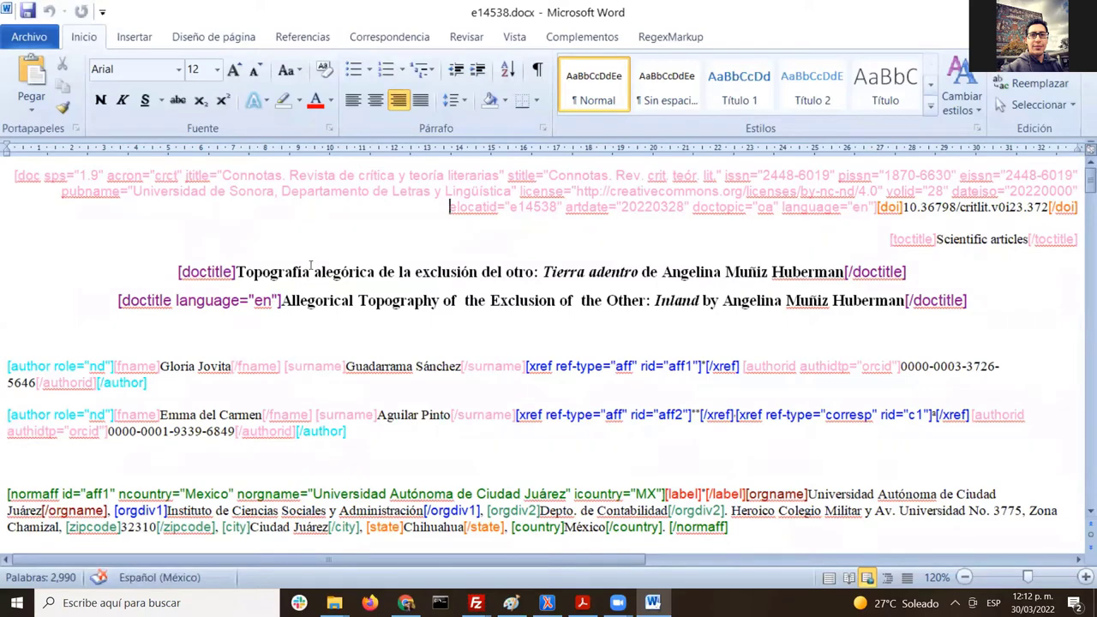
Step: Examine the opening tag of the second doctitle and its language attribute
{"action": "double_click", "coordinate": [263, 301]}
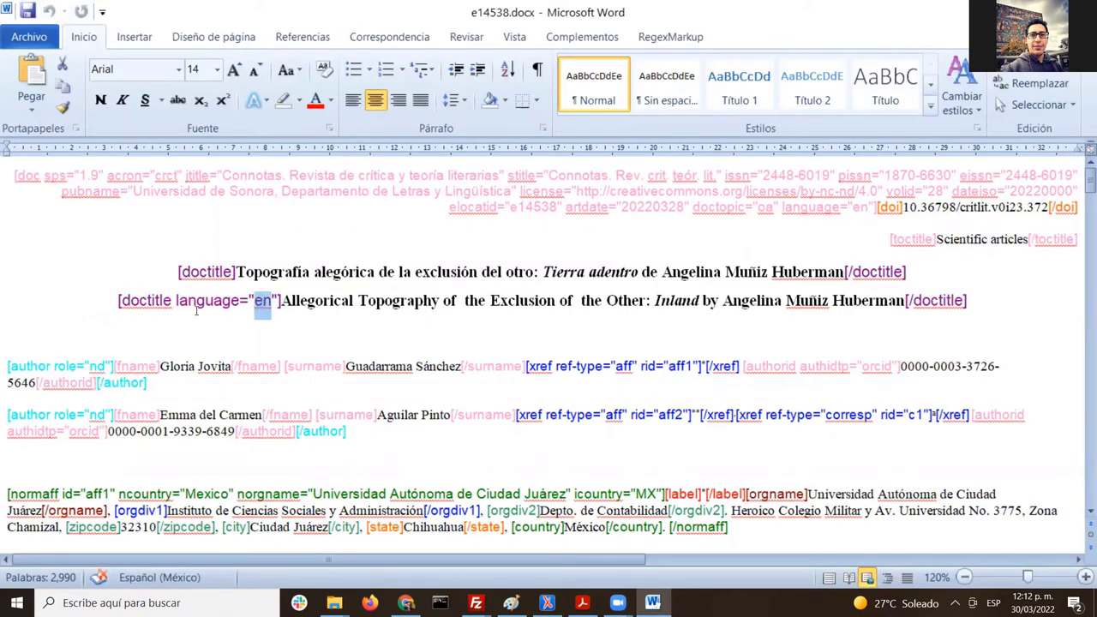
{"action": "left_click_drag", "start_coordinate": [121, 301], "coordinate": [279, 305]}
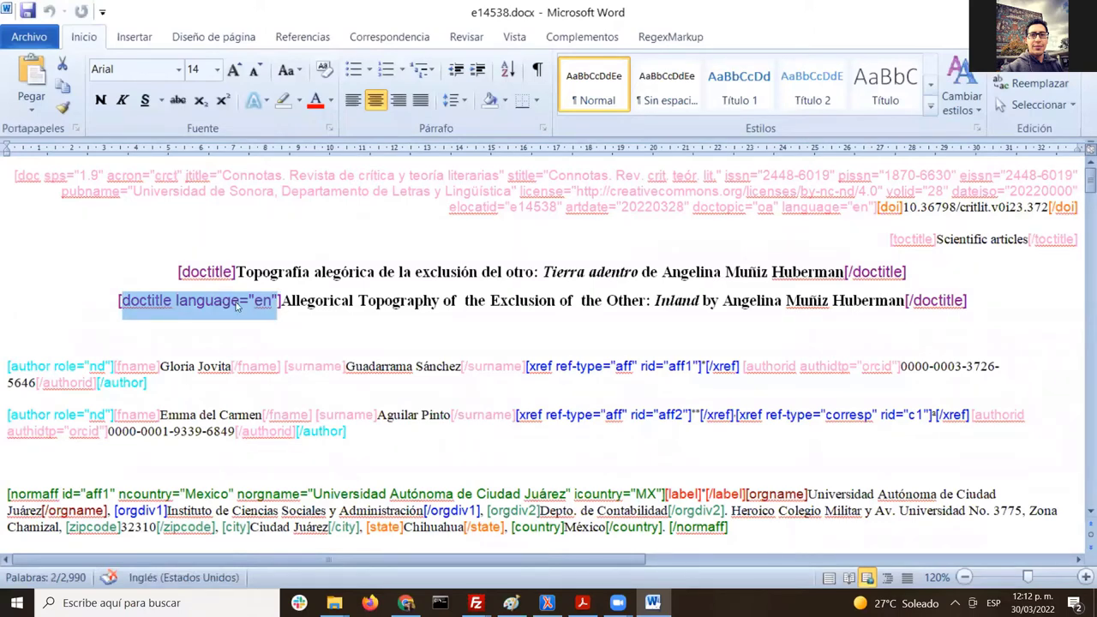
{"action": "left_click", "coordinate": [266, 302]}
{"action": "double_click", "coordinate": [264, 301]}
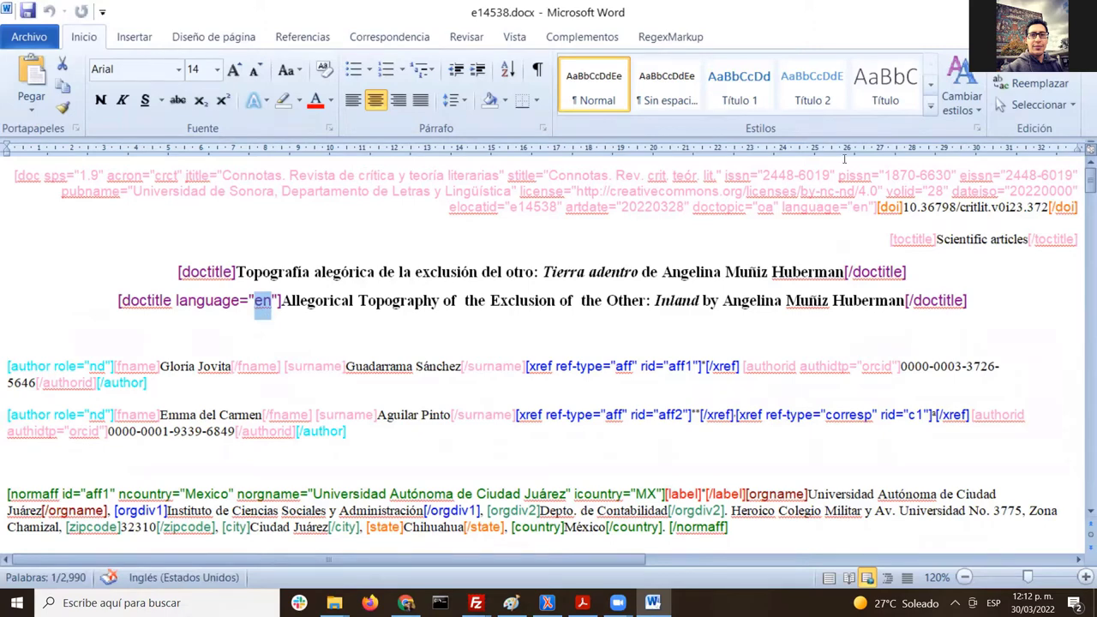
Step: Set the language attribute of the first doctitle tag, the one with the Spanish title, to Español
{"action": "double_click", "coordinate": [857, 208]}
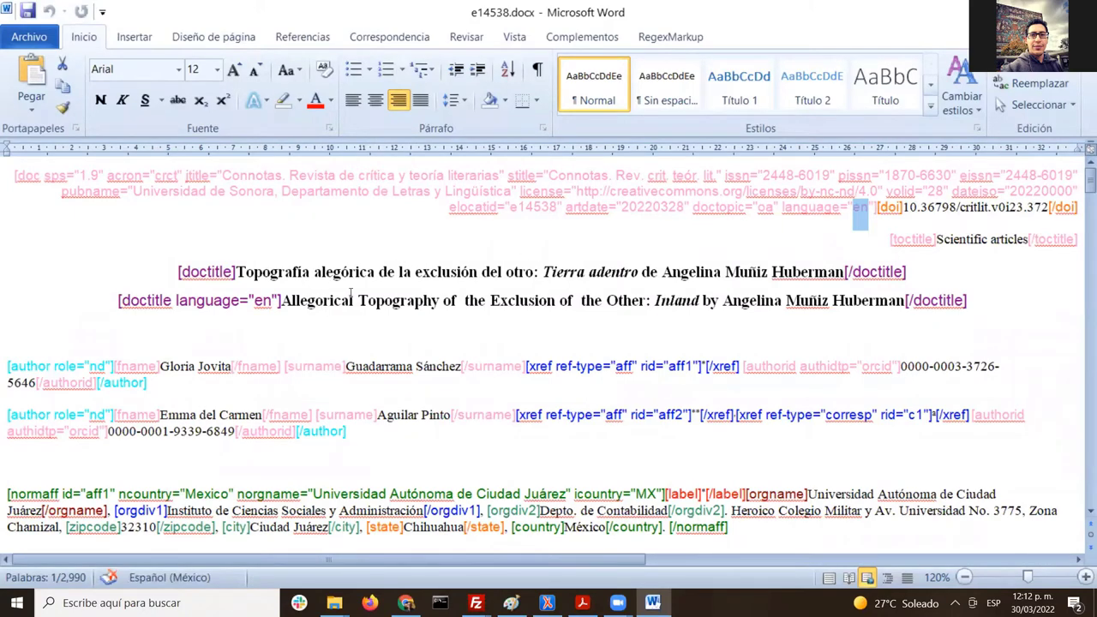
{"action": "left_click", "coordinate": [378, 275]}
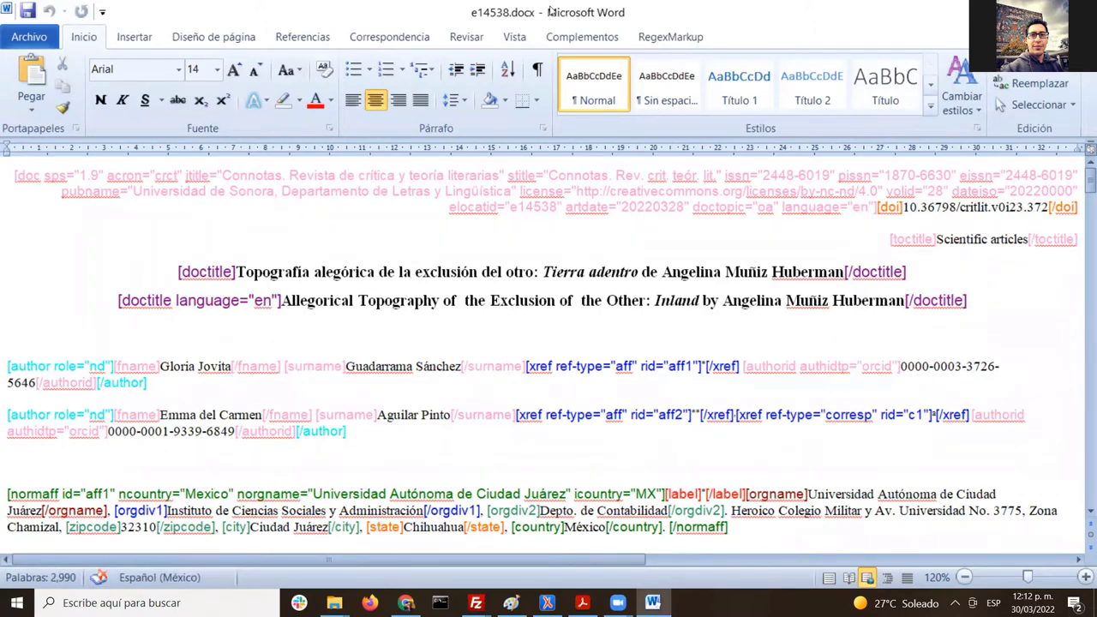
{"action": "left_click", "coordinate": [581, 37]}
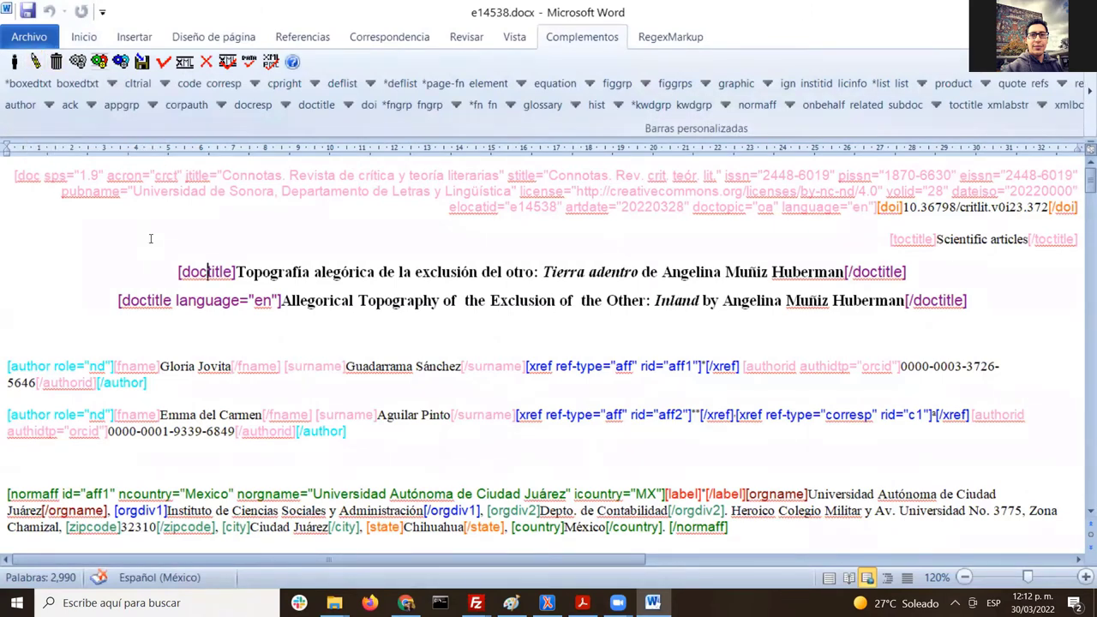
{"action": "left_click", "coordinate": [34, 61]}
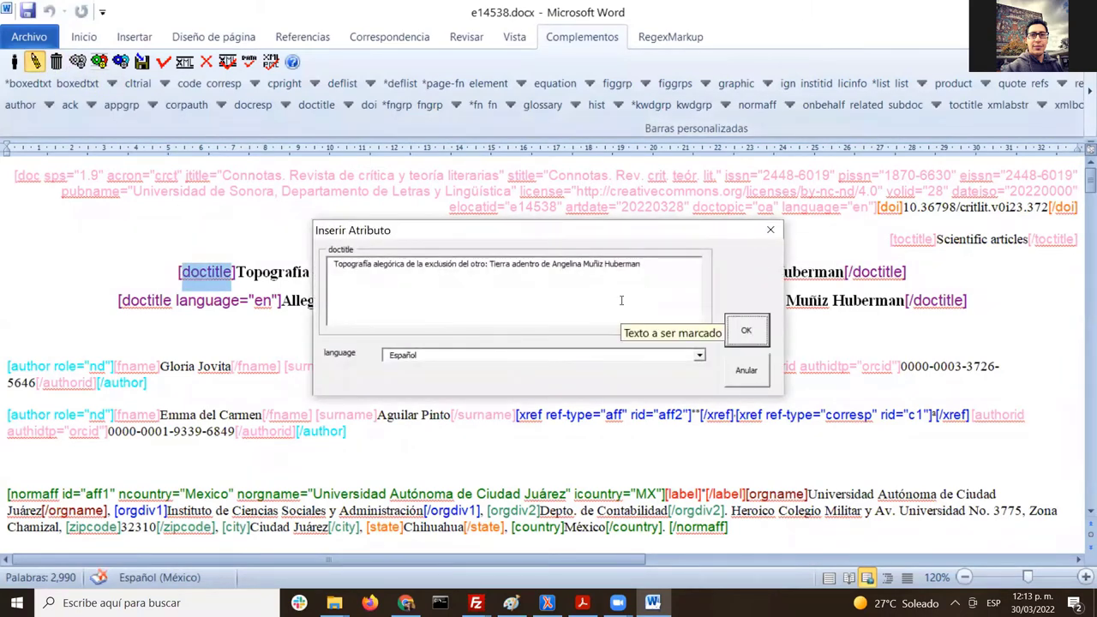
{"action": "left_click", "coordinate": [746, 338]}
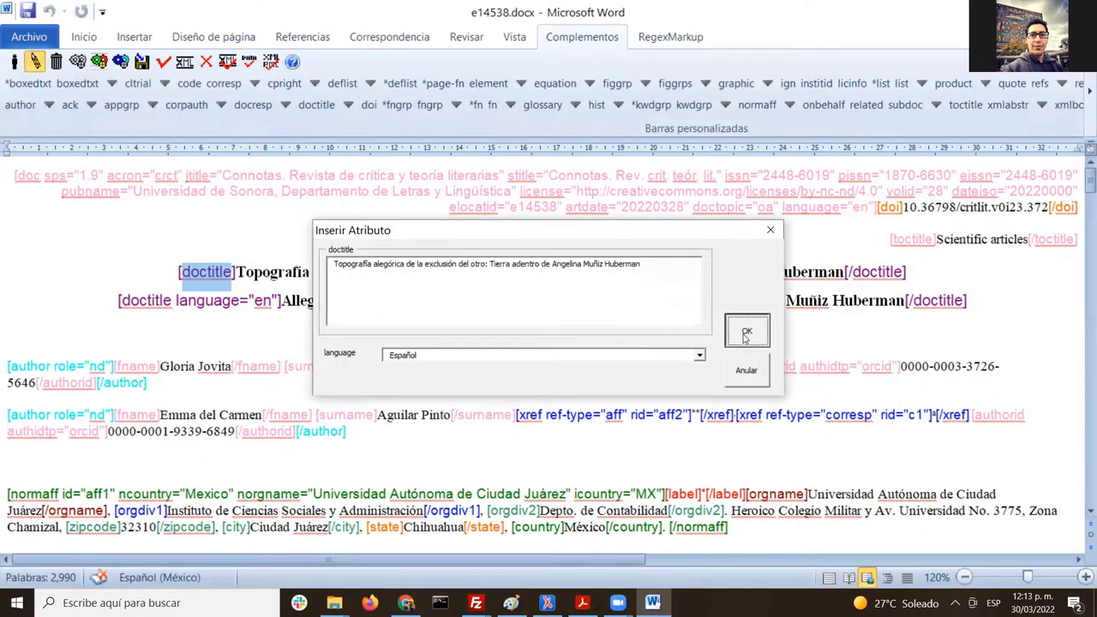
Step: Compare the language attributes of the two doctitle tags with the Spanish and English titles they enclose
{"action": "left_click", "coordinate": [283, 274], "text": "shift"}
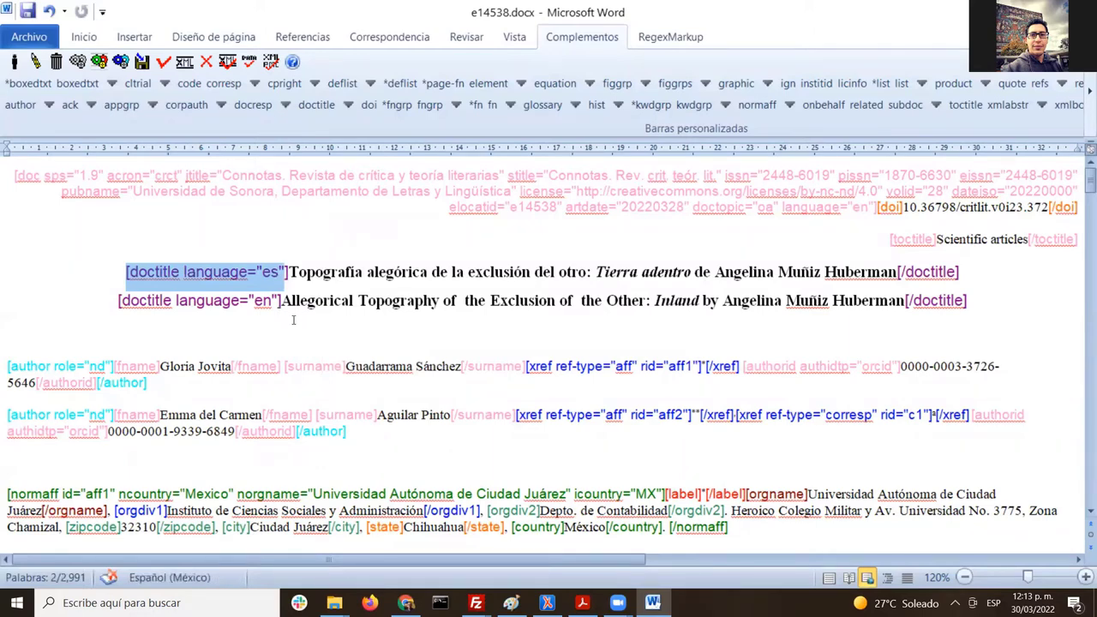
{"action": "double_click", "coordinate": [272, 272]}
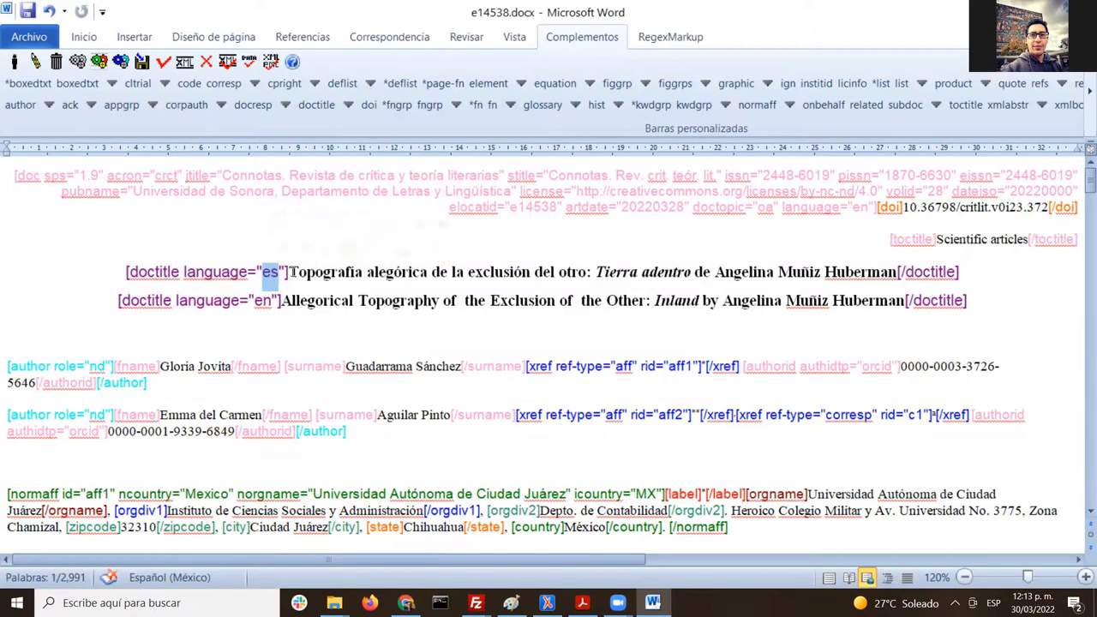
{"action": "left_click_drag", "start_coordinate": [292, 272], "coordinate": [895, 273]}
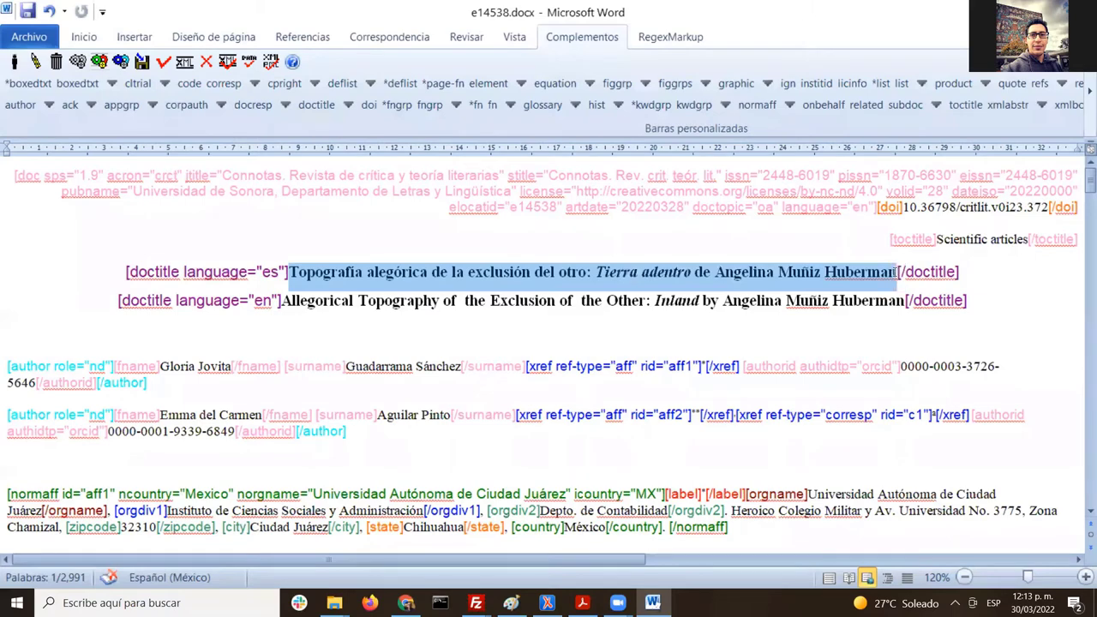
{"action": "left_click", "coordinate": [331, 301]}
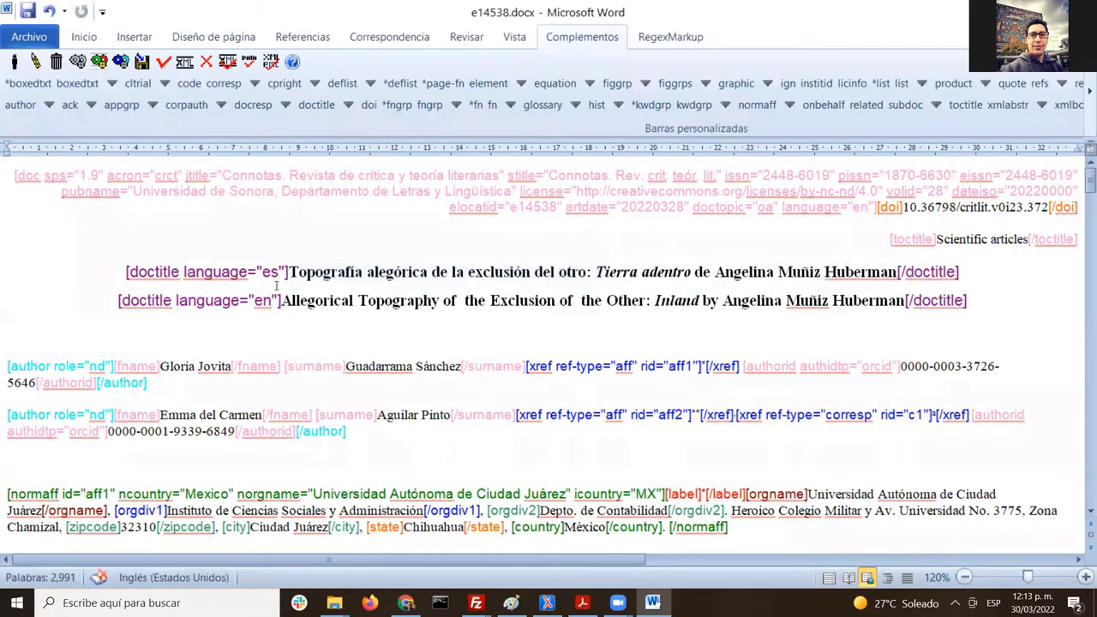
{"action": "left_click_drag", "start_coordinate": [283, 300], "coordinate": [904, 302]}
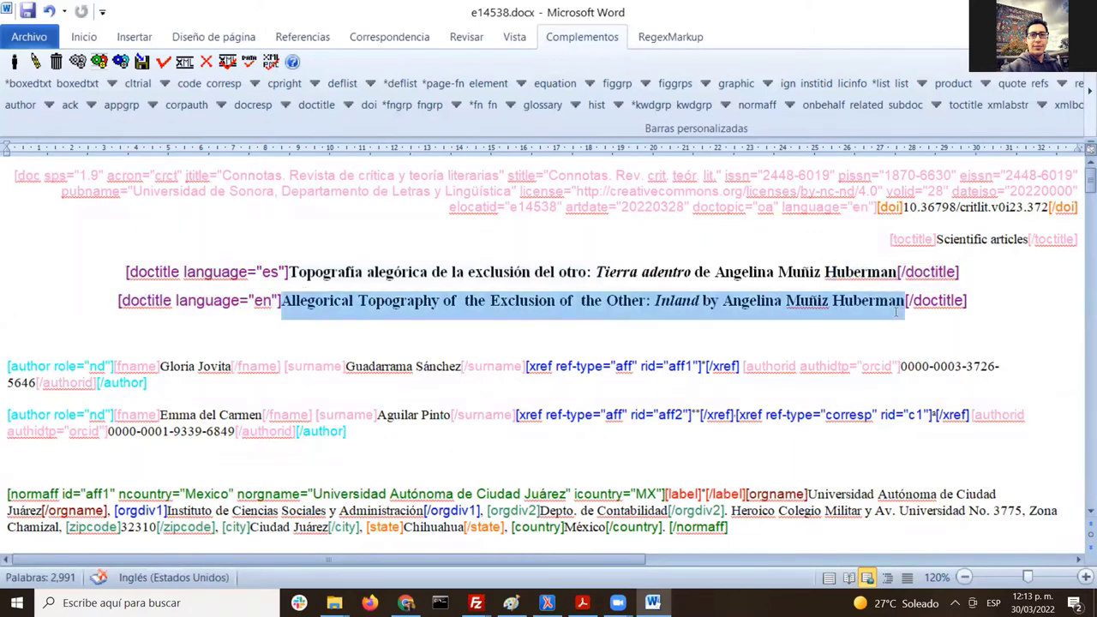
{"action": "left_click", "coordinate": [620, 262]}
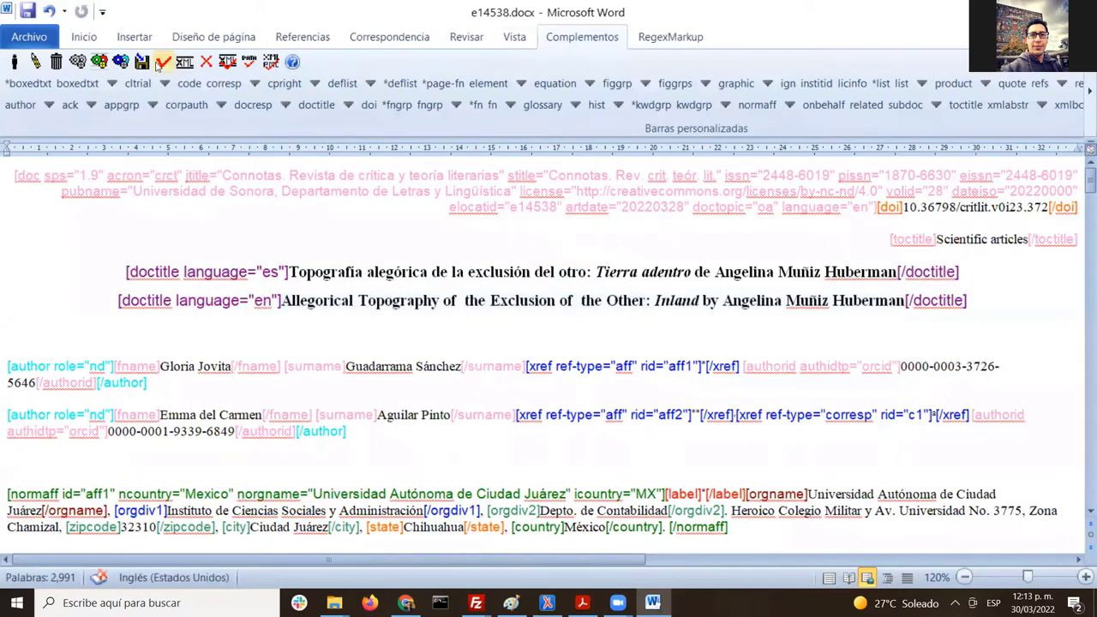
Step: Generate the XML again from the corrected markup and check the DTD errors section of the e14538.err.txt report
{"action": "left_click", "coordinate": [185, 61]}
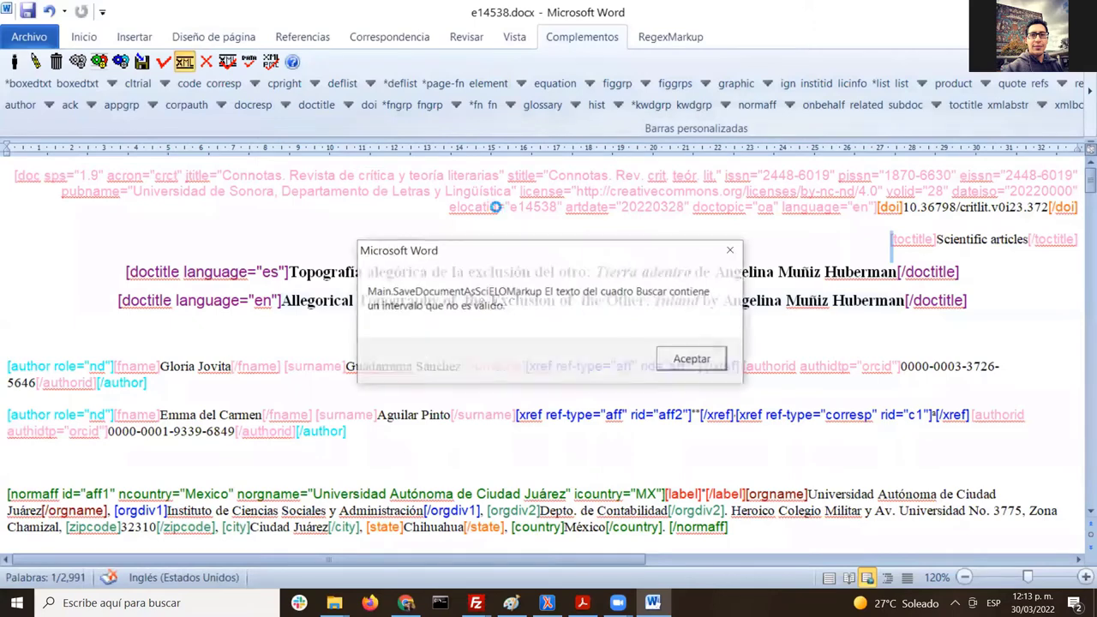
{"action": "left_click", "coordinate": [709, 360]}
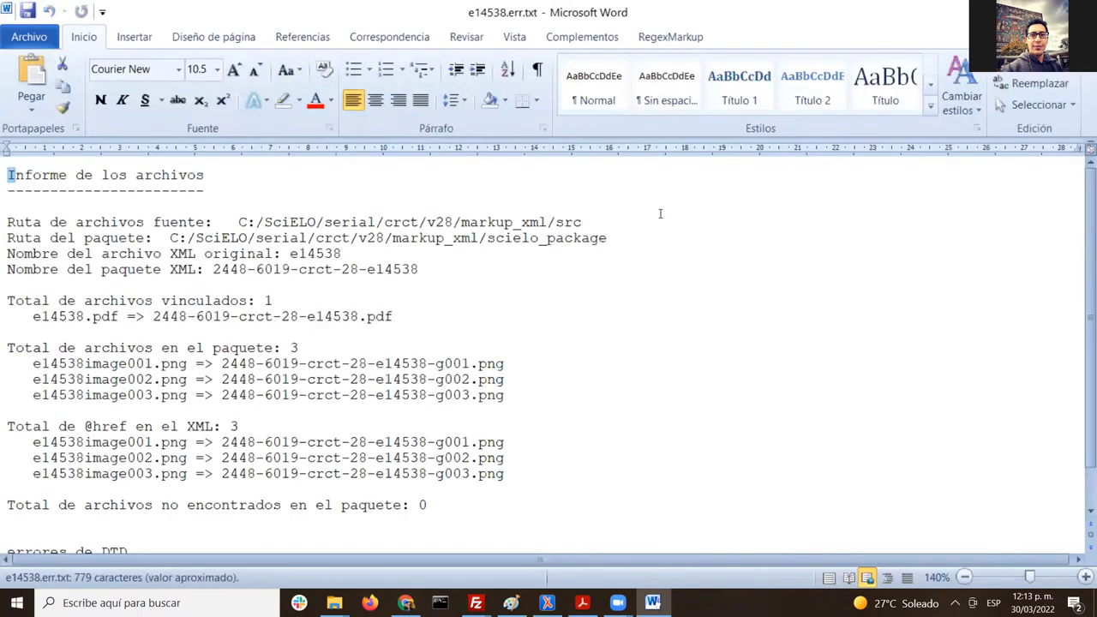
{"action": "scroll", "coordinate": [651, 215], "scroll_direction": "down", "scroll_amount": 1}
{"action": "scroll", "coordinate": [634, 222], "scroll_direction": "up", "scroll_amount": 1}
{"action": "scroll", "coordinate": [631, 240], "scroll_direction": "down", "scroll_amount": 1}
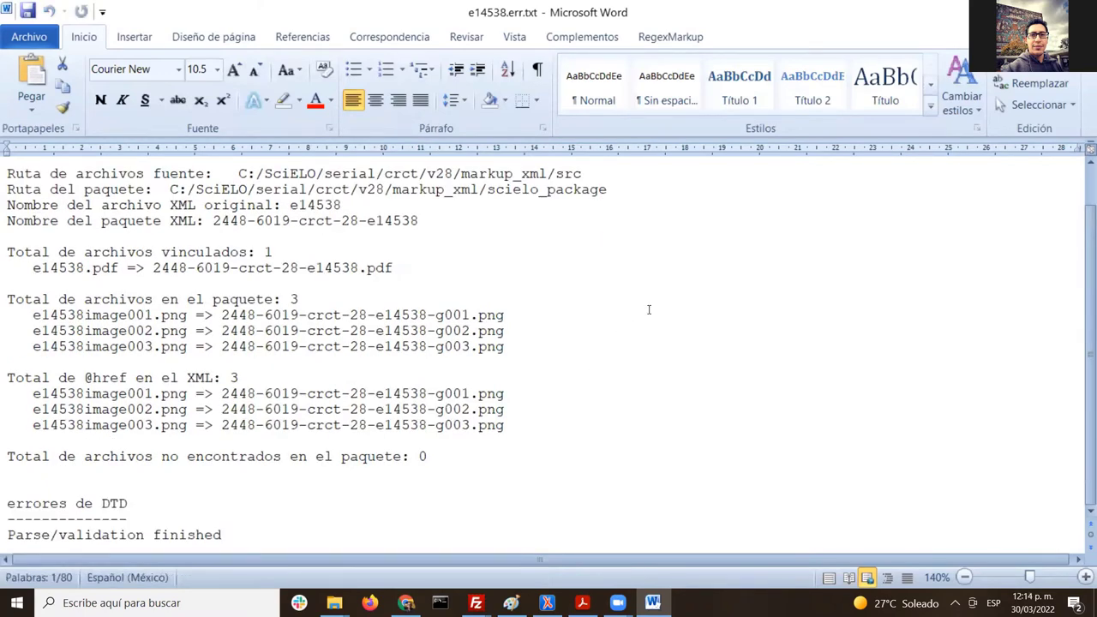
Step: Return from the error report to the marked-up e14538.docx
{"action": "left_click", "coordinate": [580, 37]}
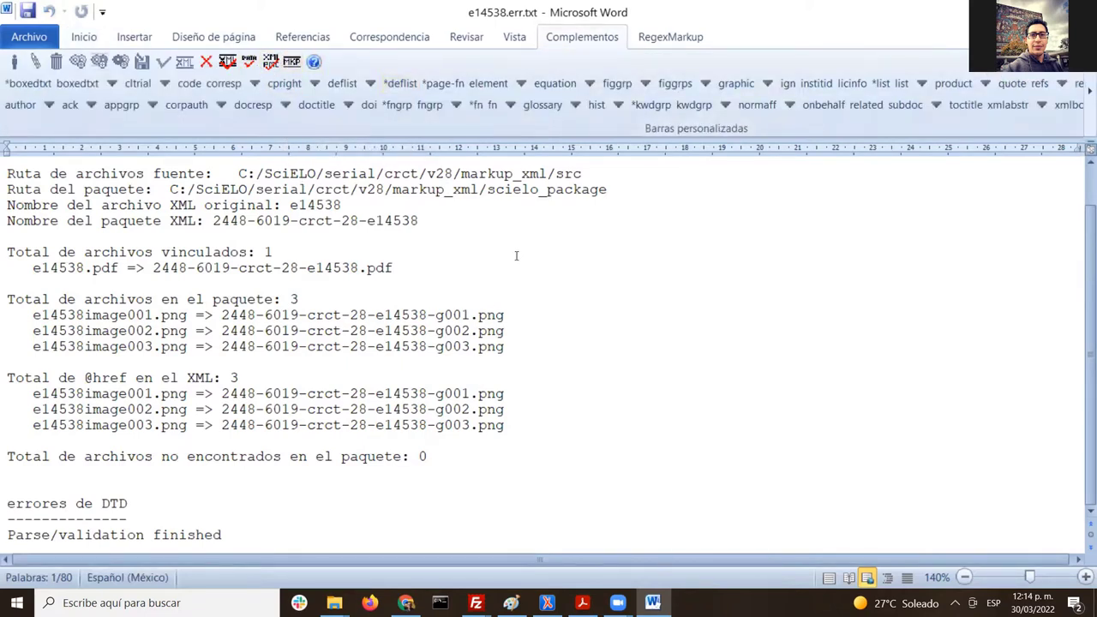
{"action": "left_click", "coordinate": [291, 62]}
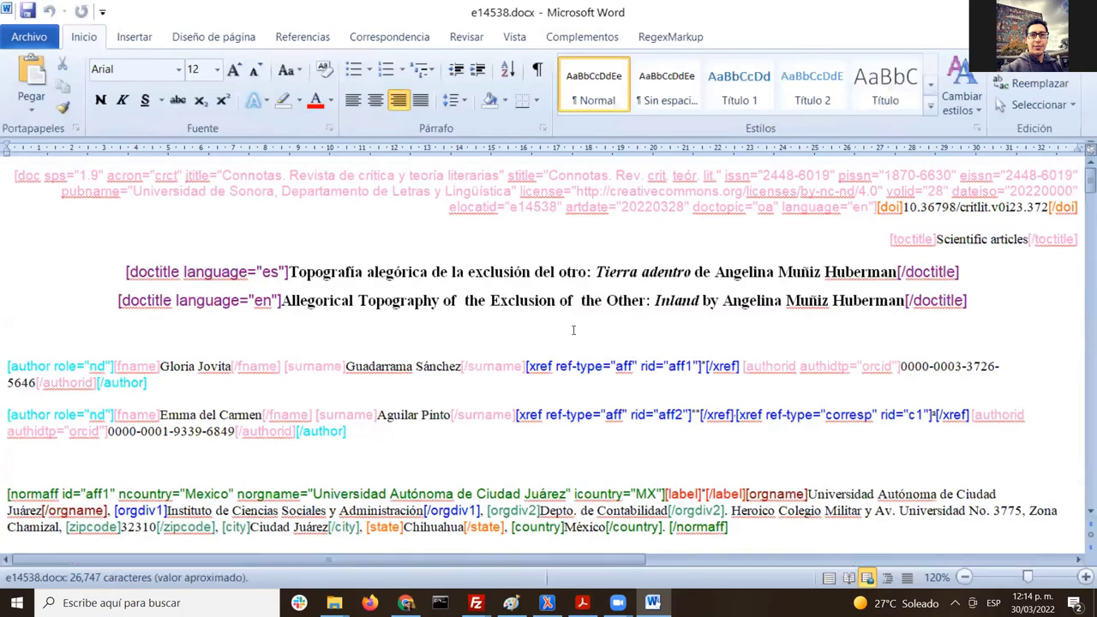
{"action": "left_click", "coordinate": [446, 366]}
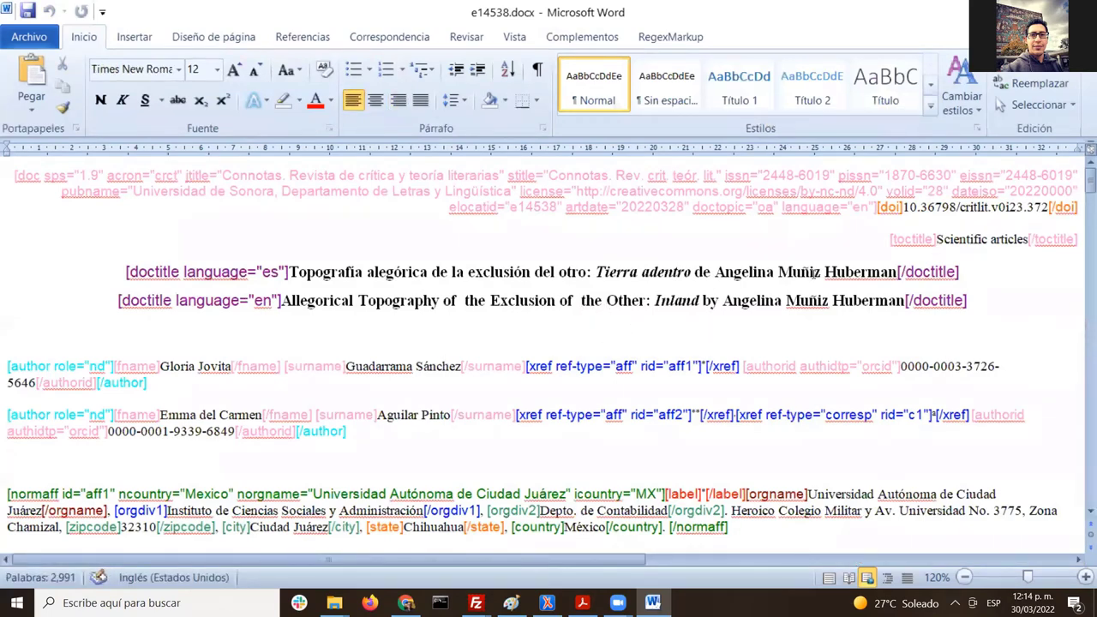
Step: Exit the DTD-SciELO markup of e14538.docx with the Guardar y salir option
{"action": "left_click", "coordinate": [580, 36]}
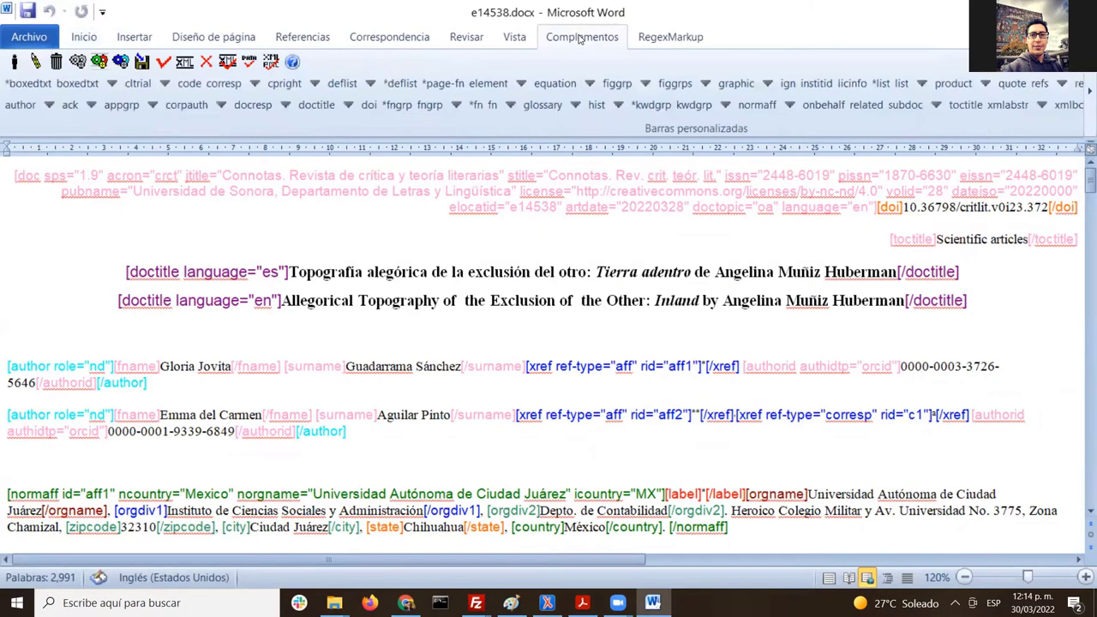
{"action": "left_click", "coordinate": [14, 60]}
{"action": "left_click", "coordinate": [489, 278]}
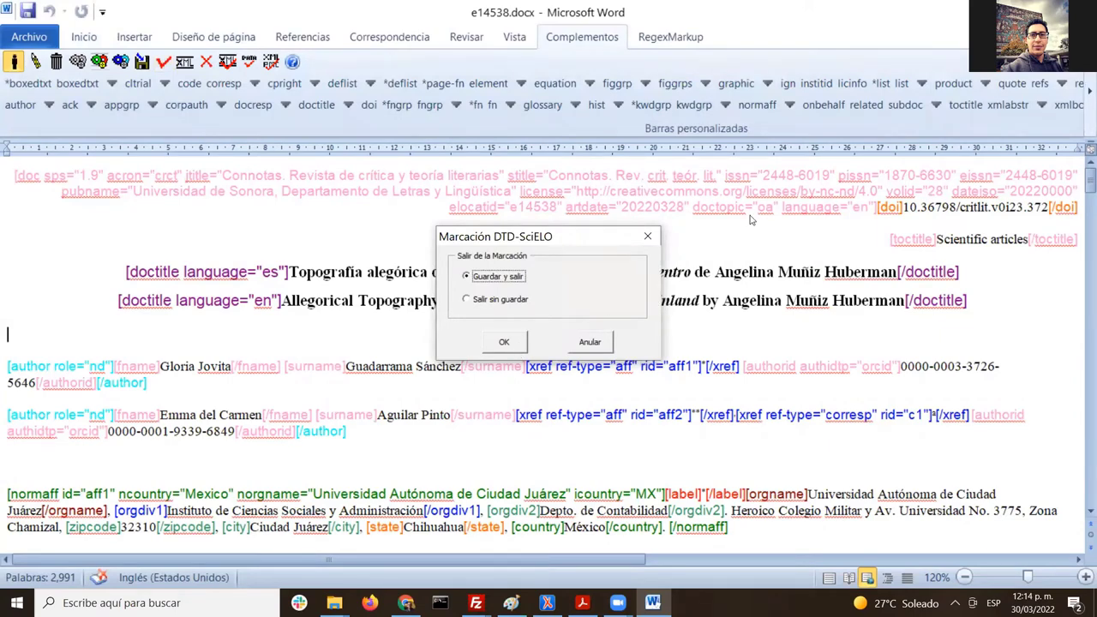
{"action": "left_click", "coordinate": [498, 342]}
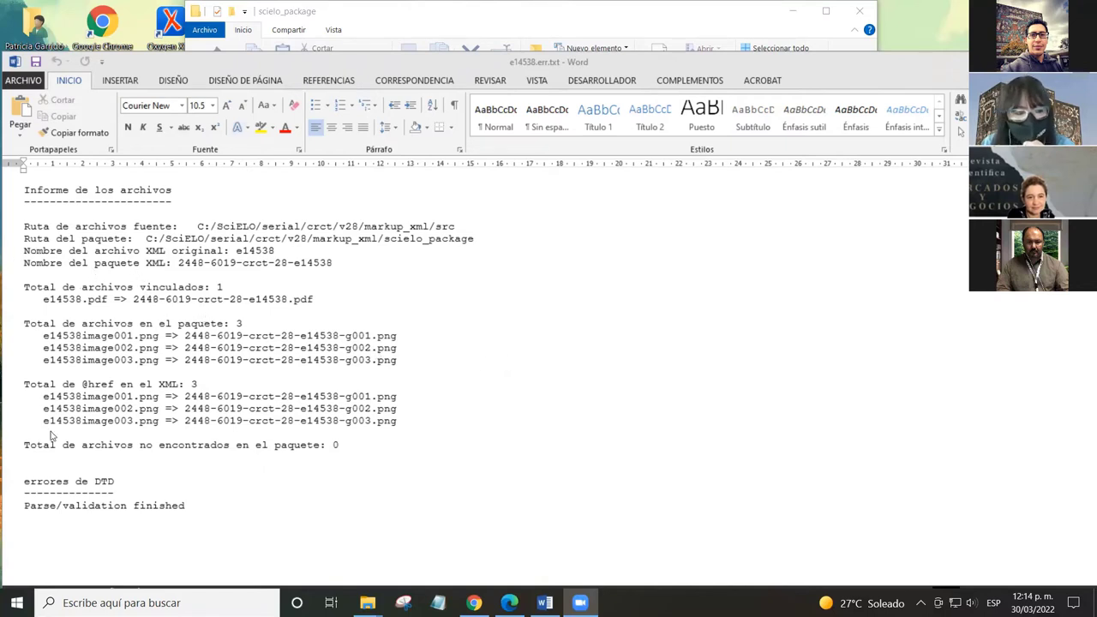
{"action": "left_click", "coordinate": [205, 511]}
{"action": "left_click", "coordinate": [197, 507]}
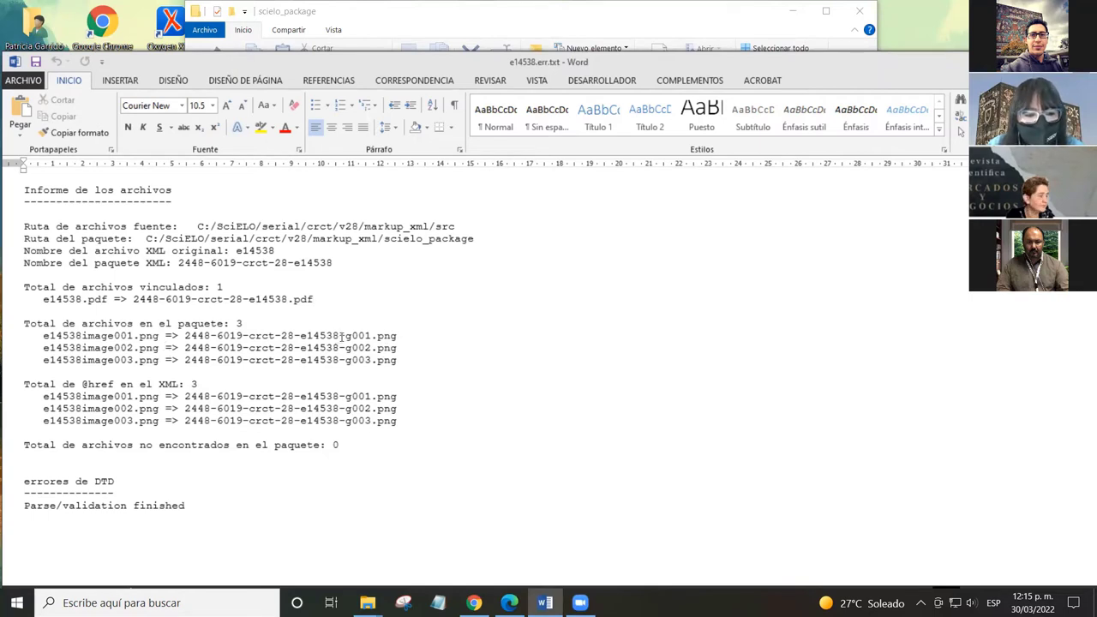
{"action": "left_click_drag", "start_coordinate": [339, 336], "coordinate": [377, 360]}
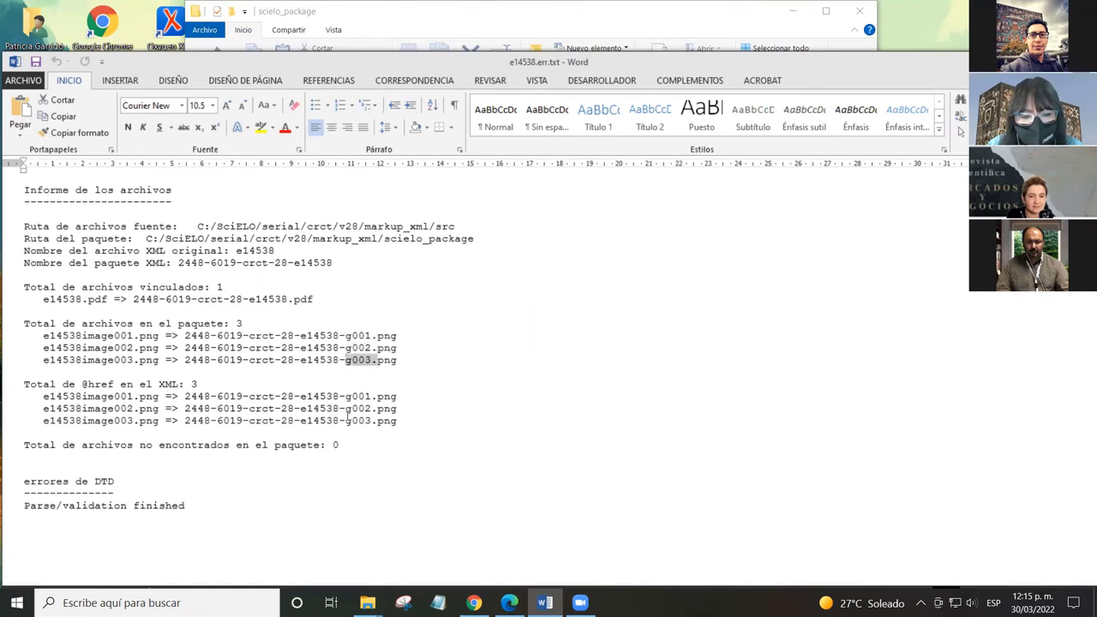
{"action": "left_click", "coordinate": [345, 396]}
{"action": "left_click_drag", "start_coordinate": [346, 395], "coordinate": [370, 421]}
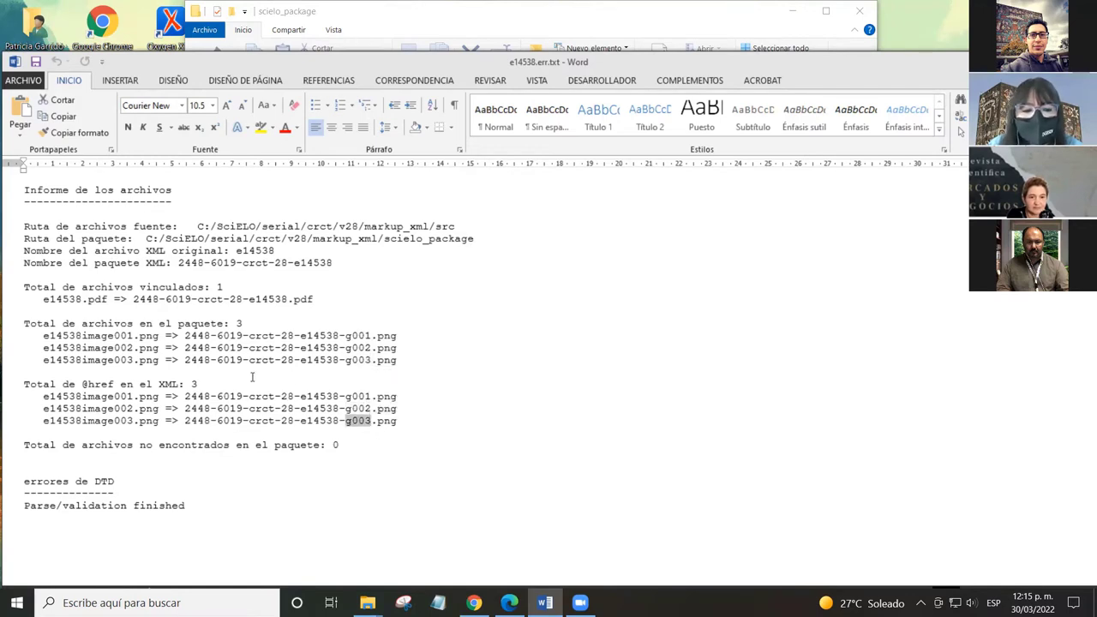
{"action": "left_click", "coordinate": [402, 360]}
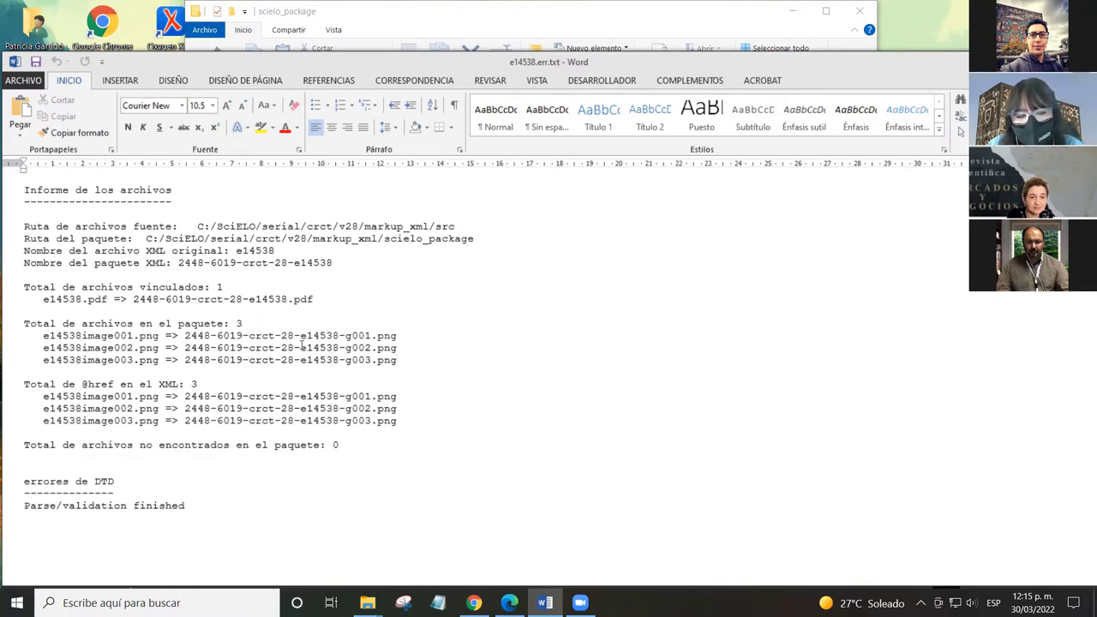
{"action": "left_click_drag", "start_coordinate": [301, 339], "coordinate": [398, 348]}
{"action": "left_click", "coordinate": [371, 360]}
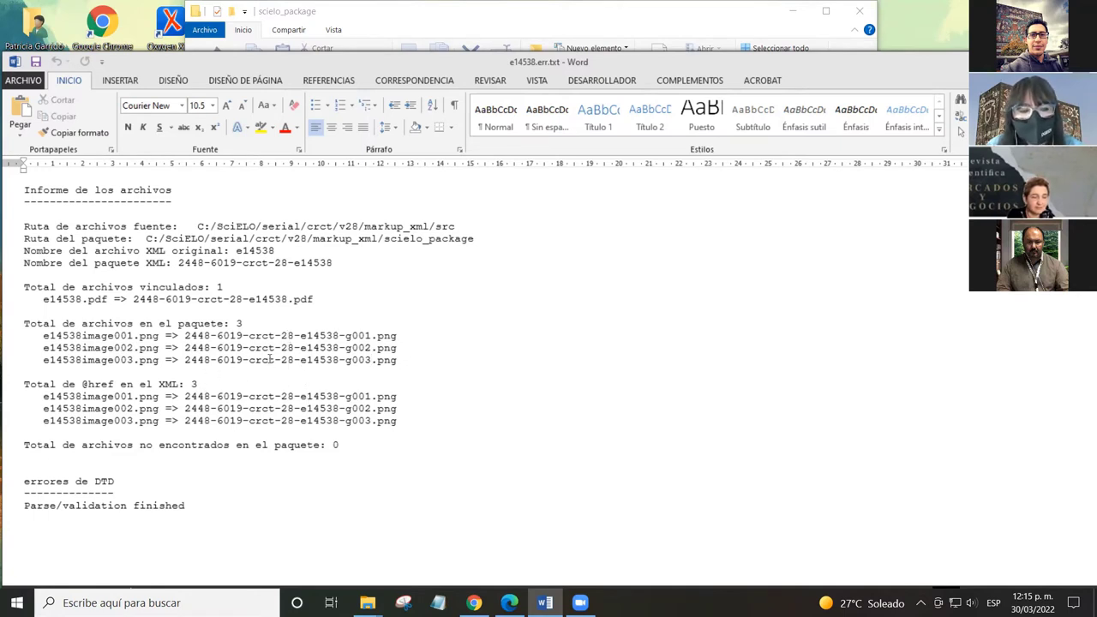
{"action": "left_click_drag", "start_coordinate": [383, 239], "coordinate": [488, 239]}
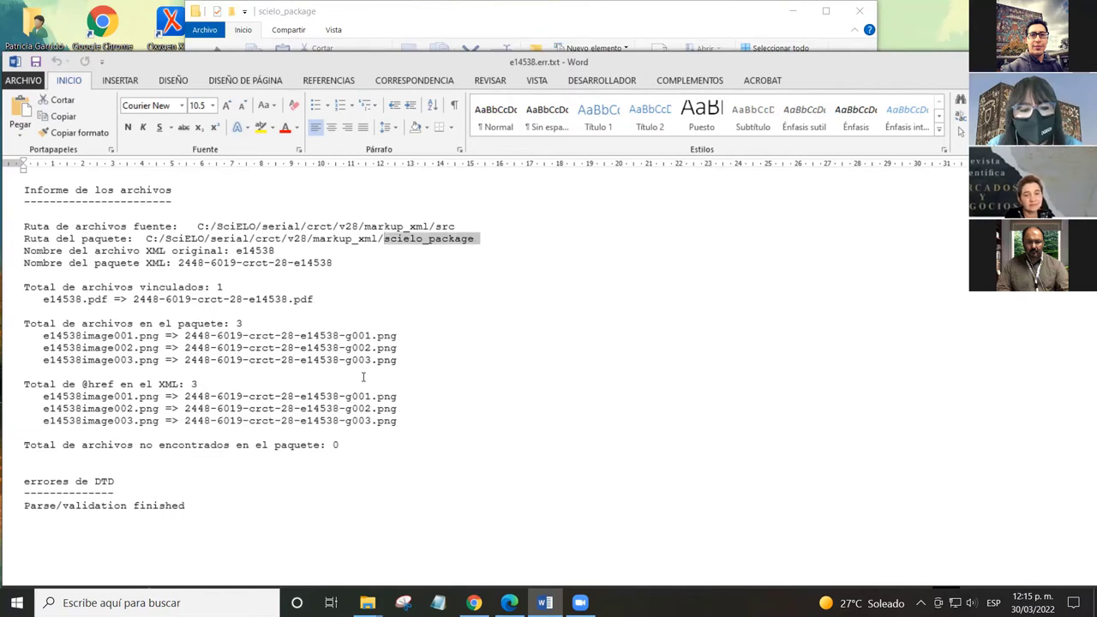
{"action": "left_click", "coordinate": [402, 370]}
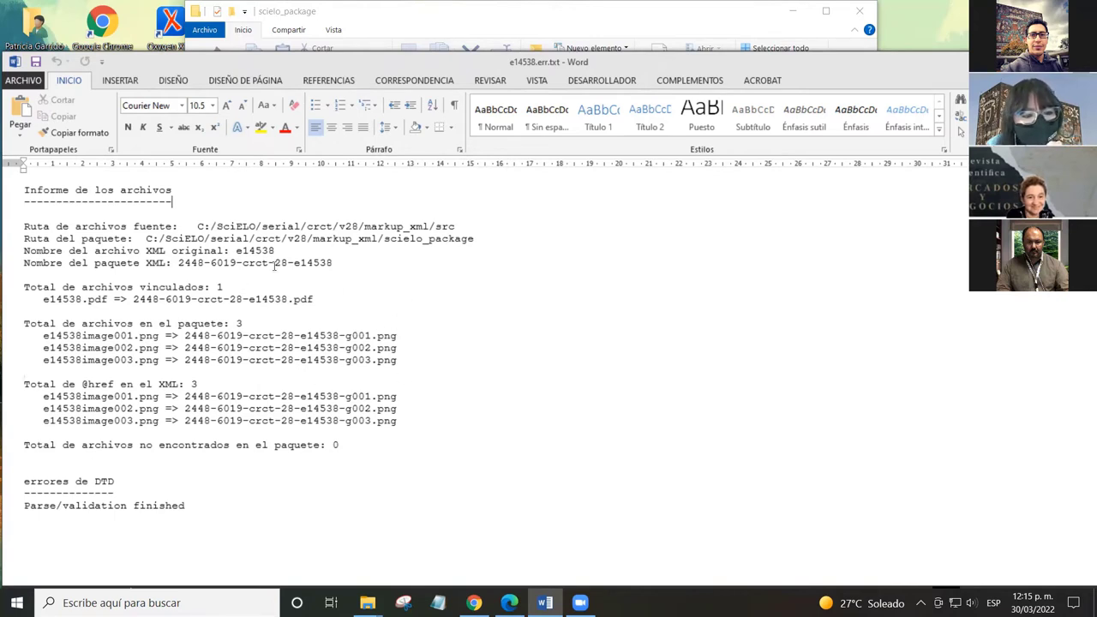
Step: Open the Packtools Style Checker report e14538.rep.html for the generated XML
{"action": "left_click", "coordinate": [686, 83]}
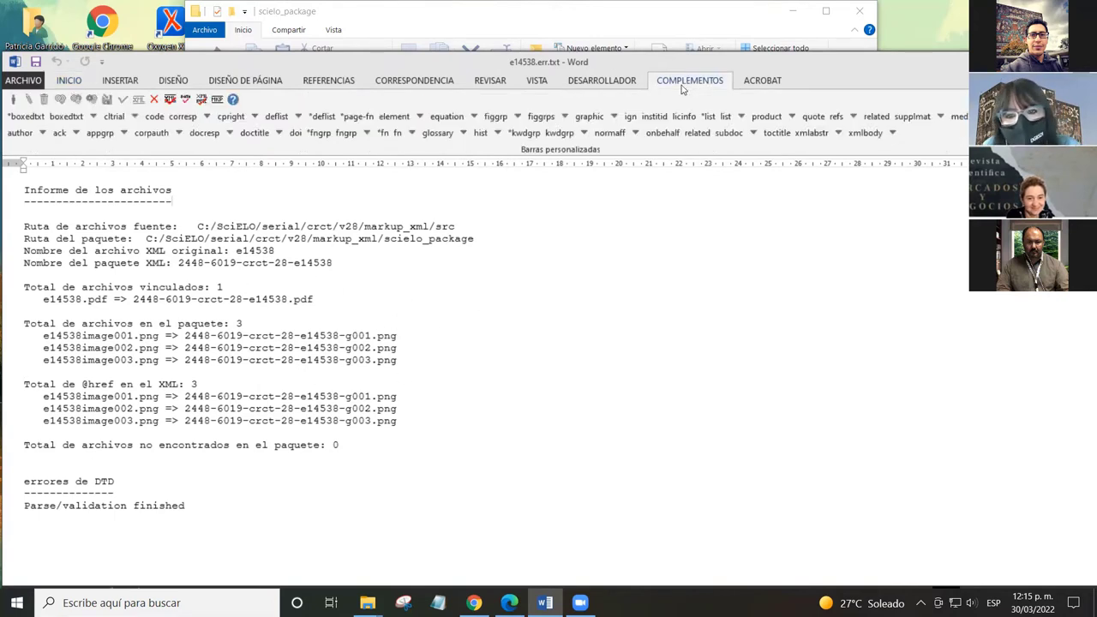
{"action": "left_click", "coordinate": [171, 100]}
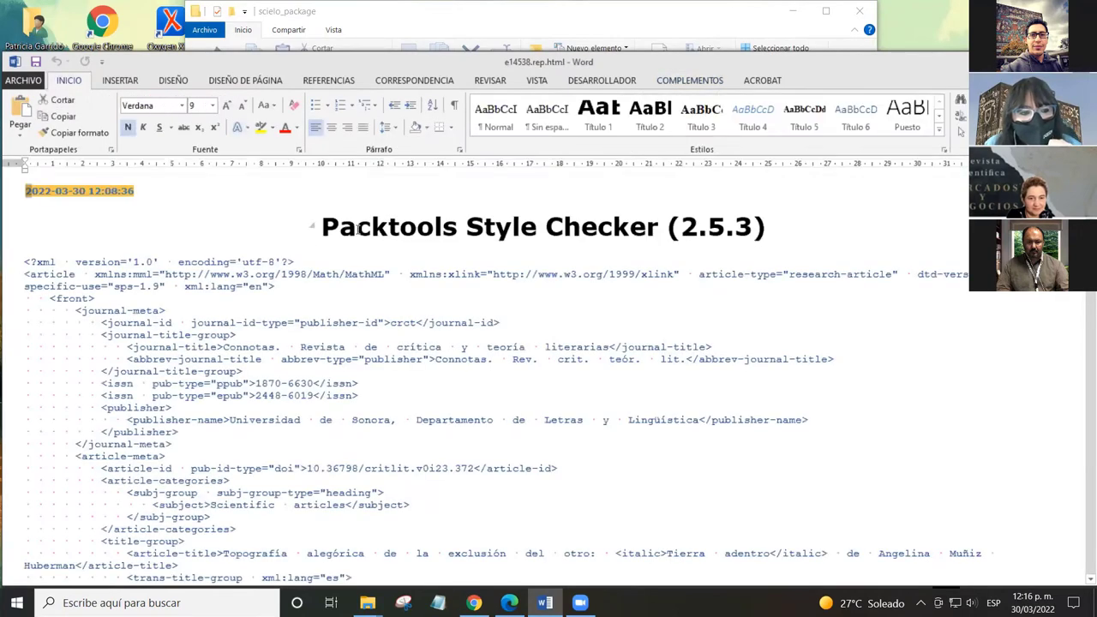
{"action": "left_click", "coordinate": [358, 228]}
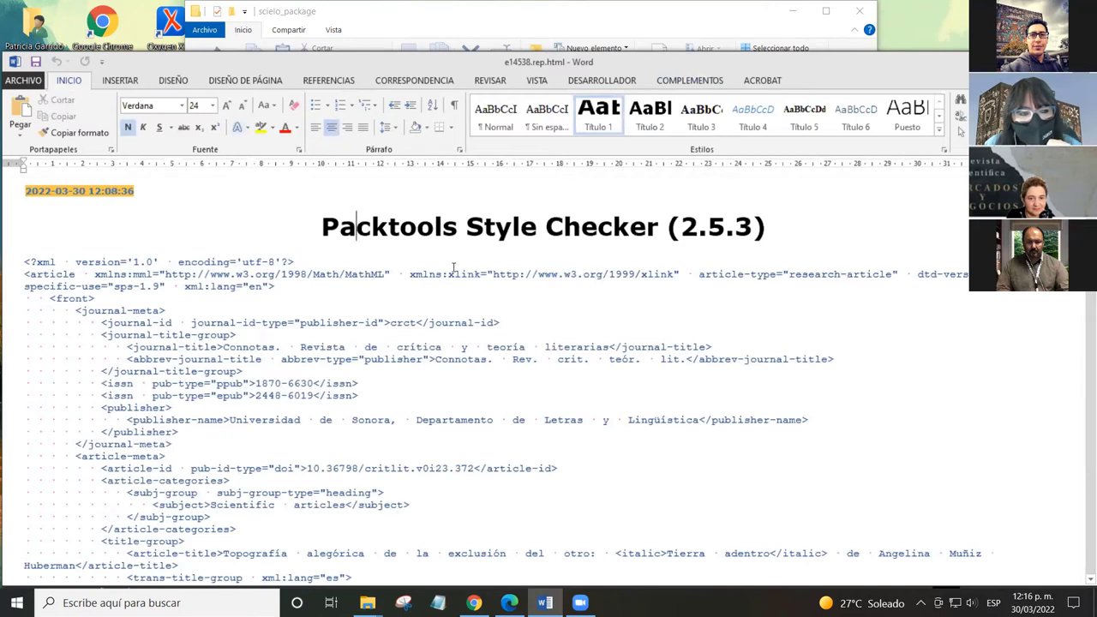
{"action": "left_click", "coordinate": [782, 233]}
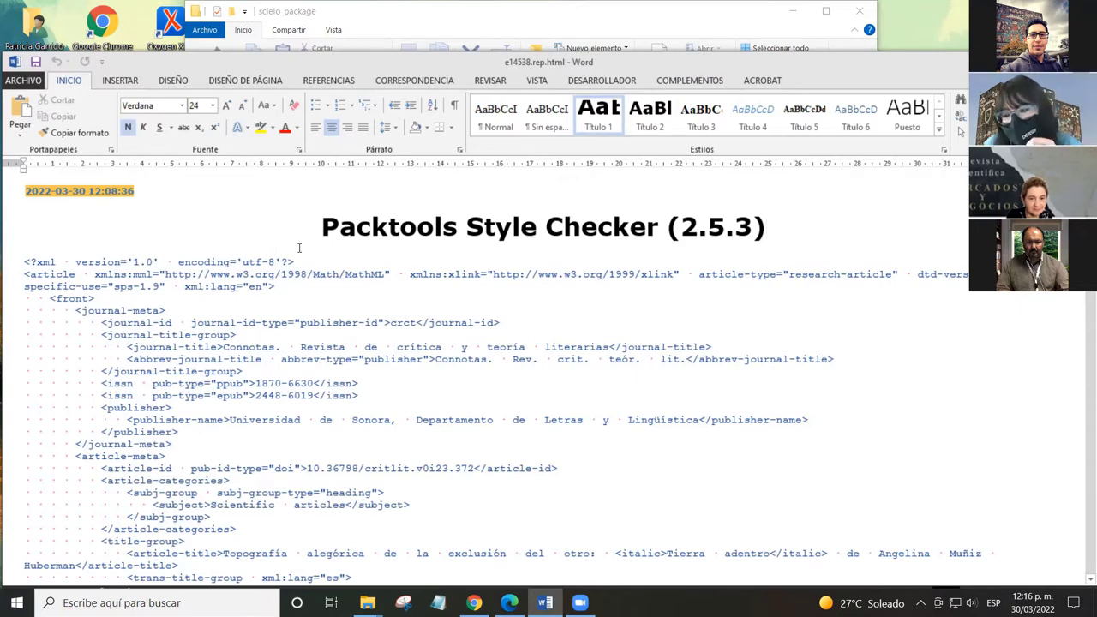
Step: Examine the XML front matter in the report, from the journal metadata and title group through authors, affiliations, dates, license and abstracts to the introduction
{"action": "scroll", "coordinate": [217, 257], "scroll_direction": "down", "scroll_amount": 5}
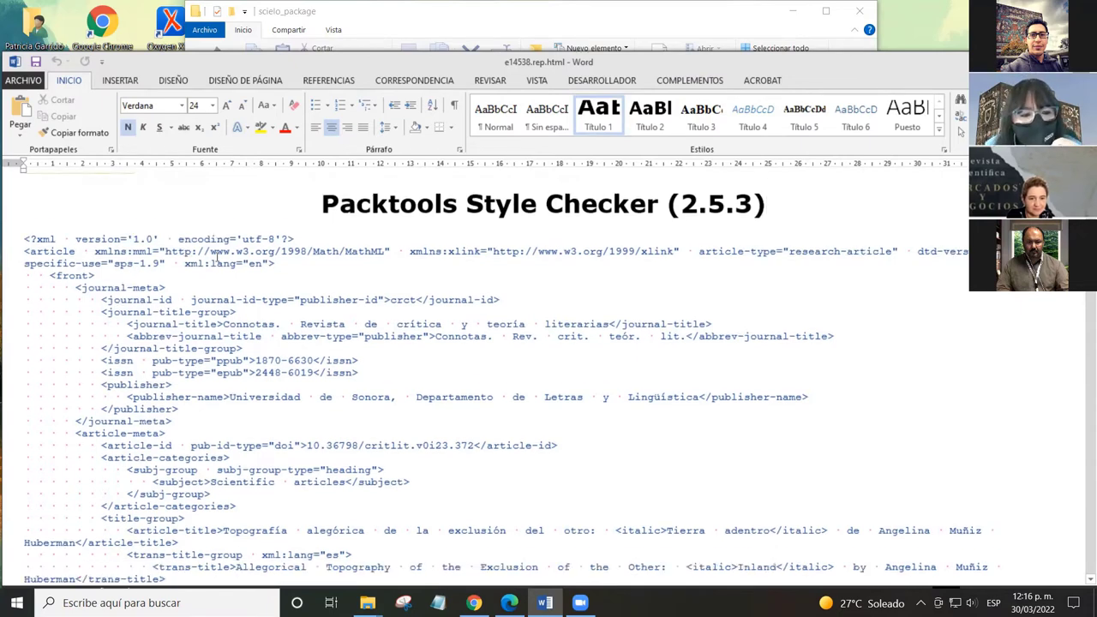
{"action": "scroll", "coordinate": [217, 262], "scroll_direction": "down", "scroll_amount": 10}
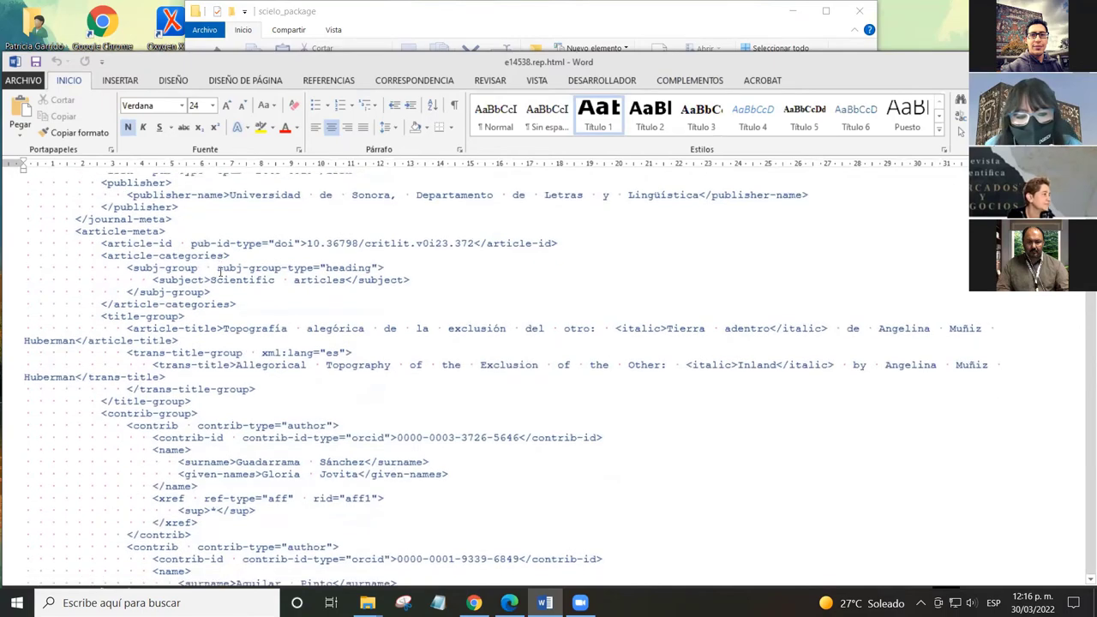
{"action": "scroll", "coordinate": [220, 272], "scroll_direction": "up", "scroll_amount": 15}
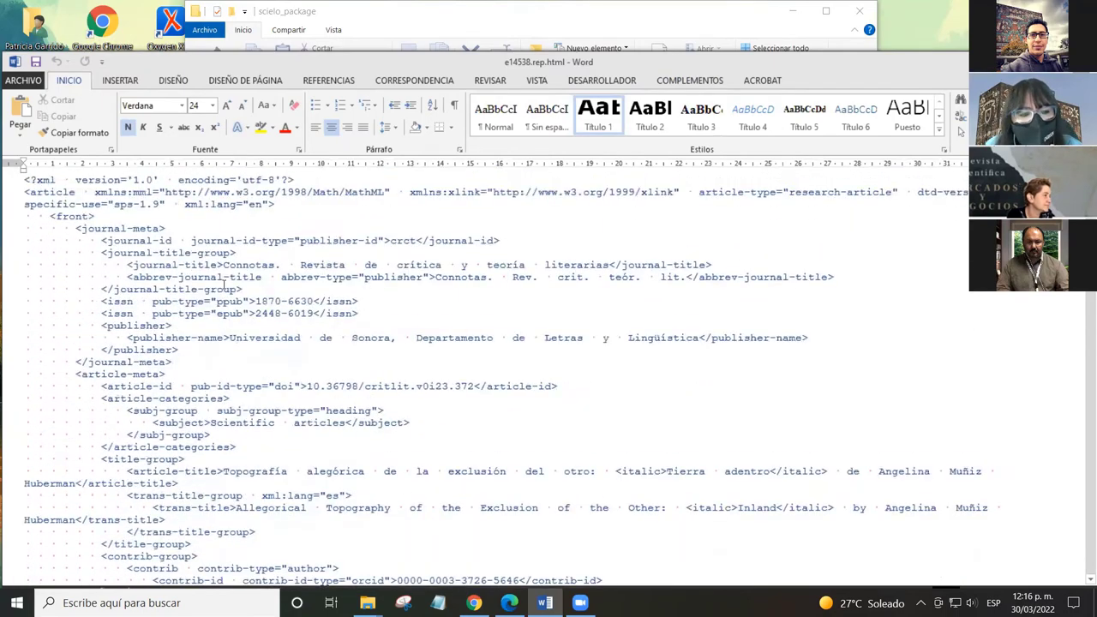
{"action": "scroll", "coordinate": [213, 328], "scroll_direction": "down", "scroll_amount": 15}
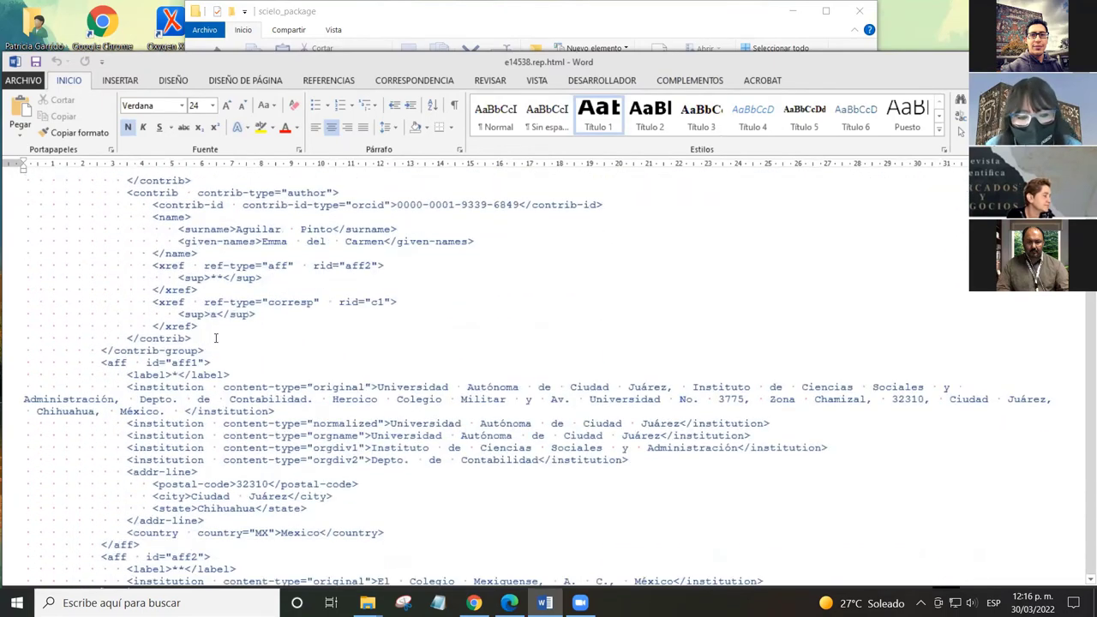
{"action": "left_click", "coordinate": [272, 311]}
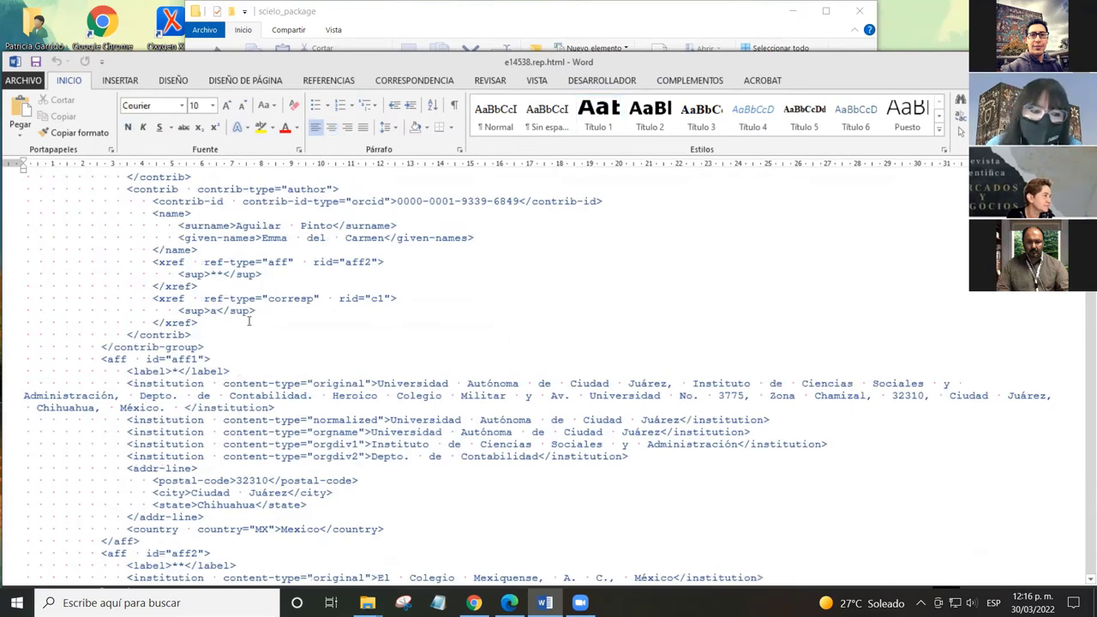
{"action": "scroll", "coordinate": [252, 328], "scroll_direction": "down", "scroll_amount": 4}
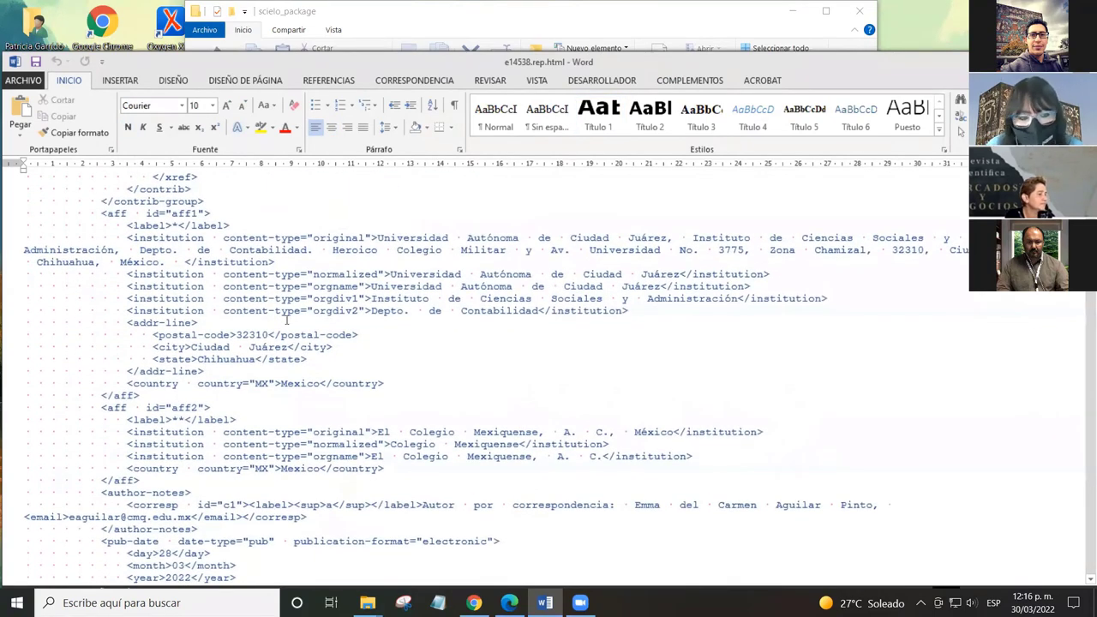
{"action": "scroll", "coordinate": [278, 299], "scroll_direction": "down", "scroll_amount": 17}
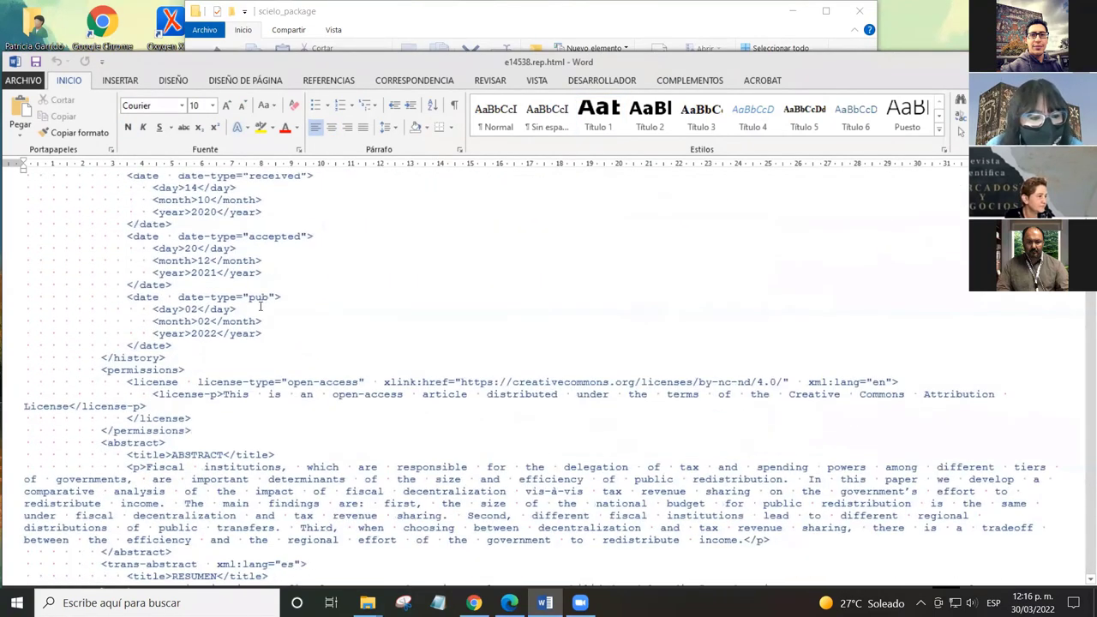
{"action": "scroll", "coordinate": [261, 306], "scroll_direction": "down", "scroll_amount": 20}
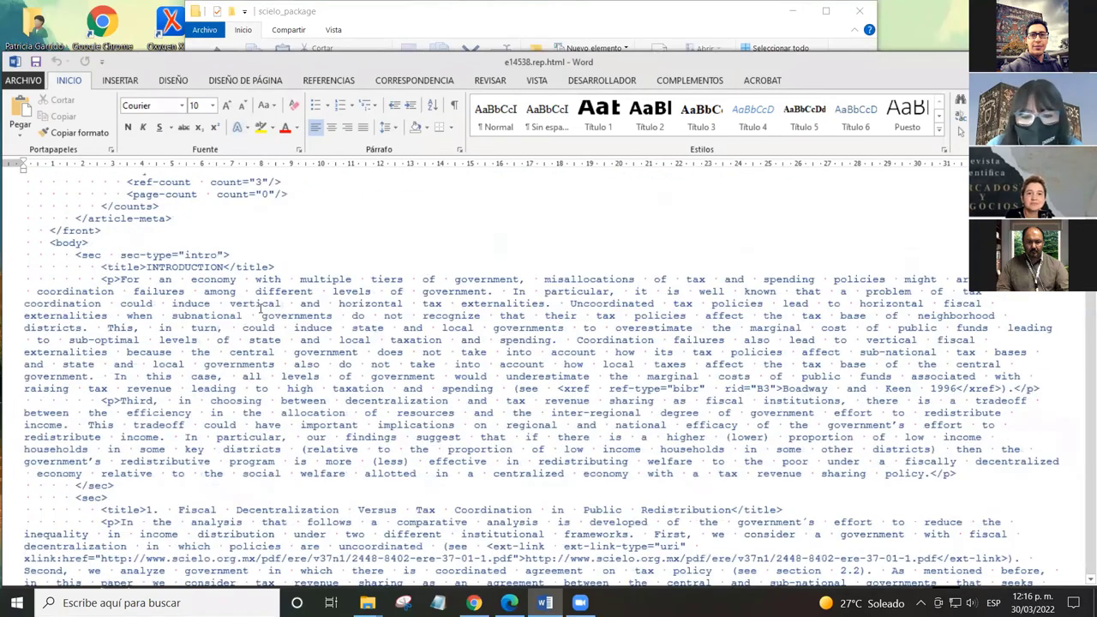
Step: Examine the disp-formula element e1 in section 1.1, covering its graphic reference, MathML coding, closing label and the cross-reference to Equation (1)
{"action": "scroll", "coordinate": [257, 309], "scroll_direction": "down", "scroll_amount": 20}
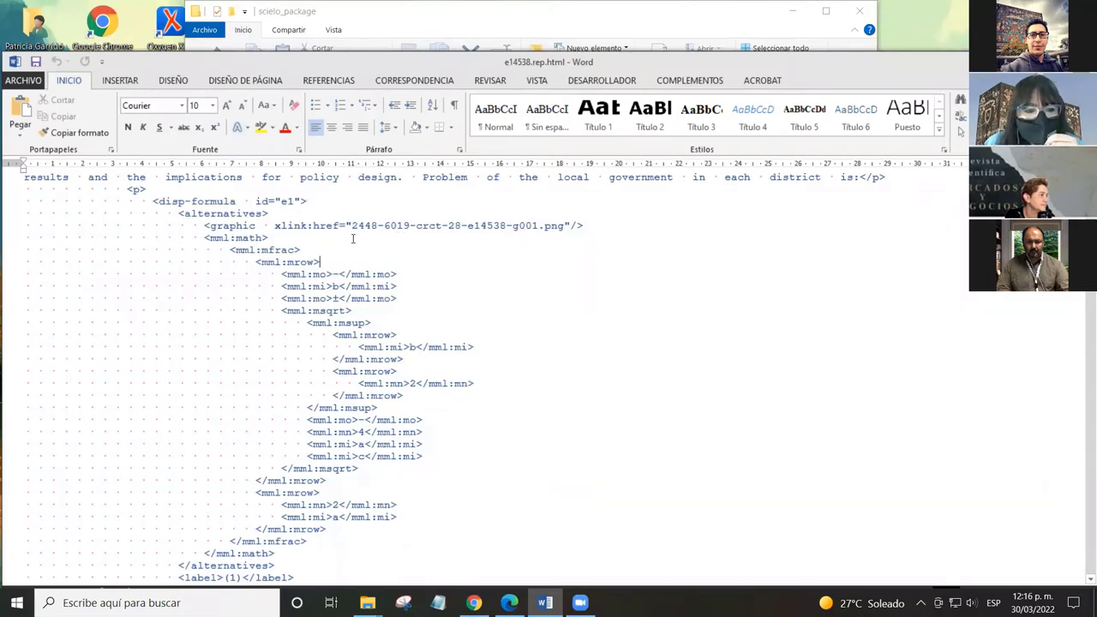
{"action": "scroll", "coordinate": [352, 239], "scroll_direction": "down", "scroll_amount": 3}
{"action": "scroll", "coordinate": [240, 338], "scroll_direction": "up", "scroll_amount": 3}
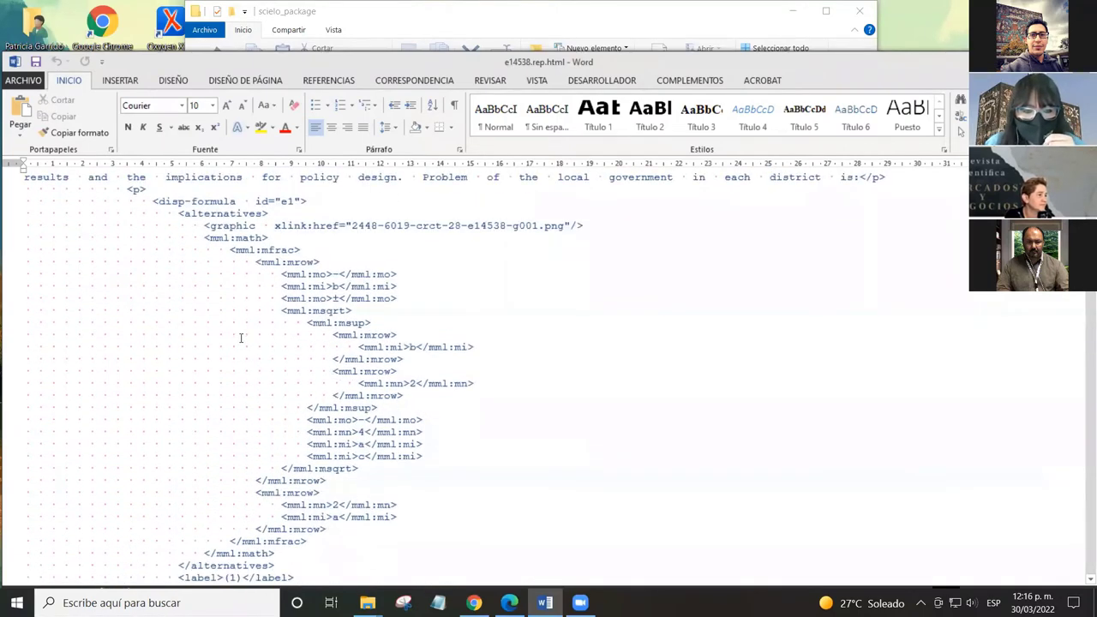
{"action": "scroll", "coordinate": [241, 338], "scroll_direction": "down", "scroll_amount": 6}
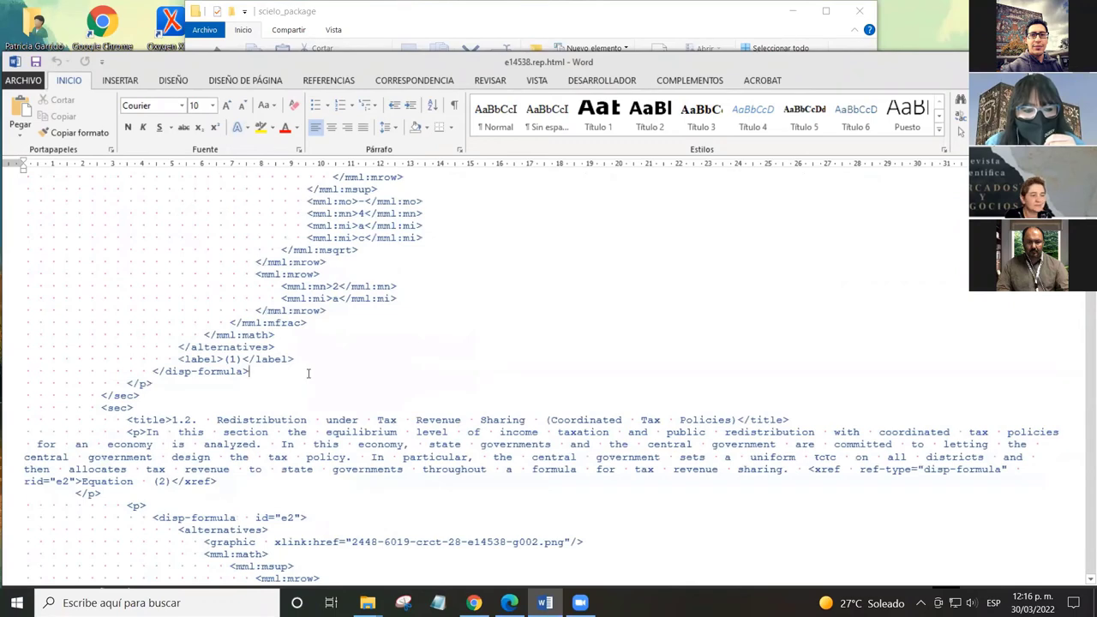
{"action": "scroll", "coordinate": [308, 374], "scroll_direction": "up", "scroll_amount": 7}
{"action": "left_click", "coordinate": [320, 241]}
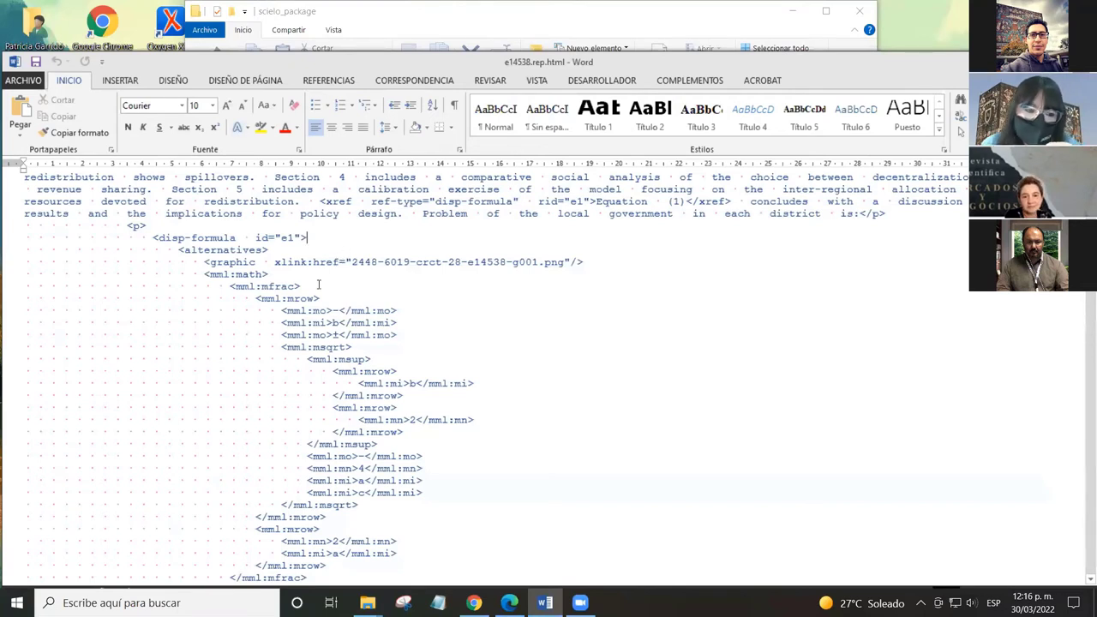
{"action": "scroll", "coordinate": [330, 296], "scroll_direction": "down", "scroll_amount": 1}
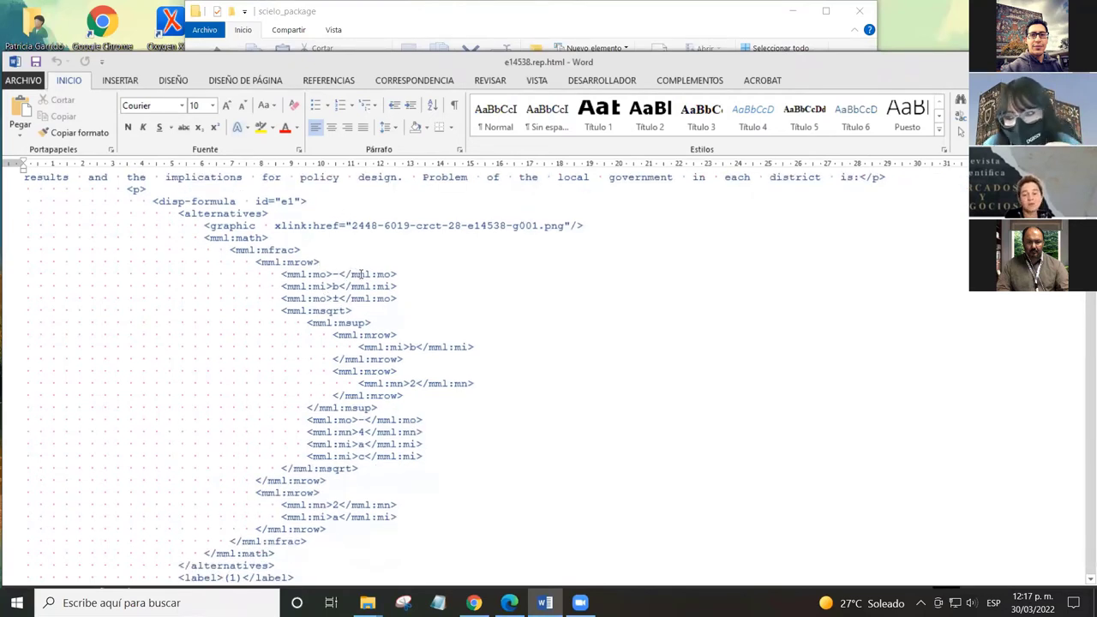
{"action": "scroll", "coordinate": [360, 286], "scroll_direction": "down", "scroll_amount": 2}
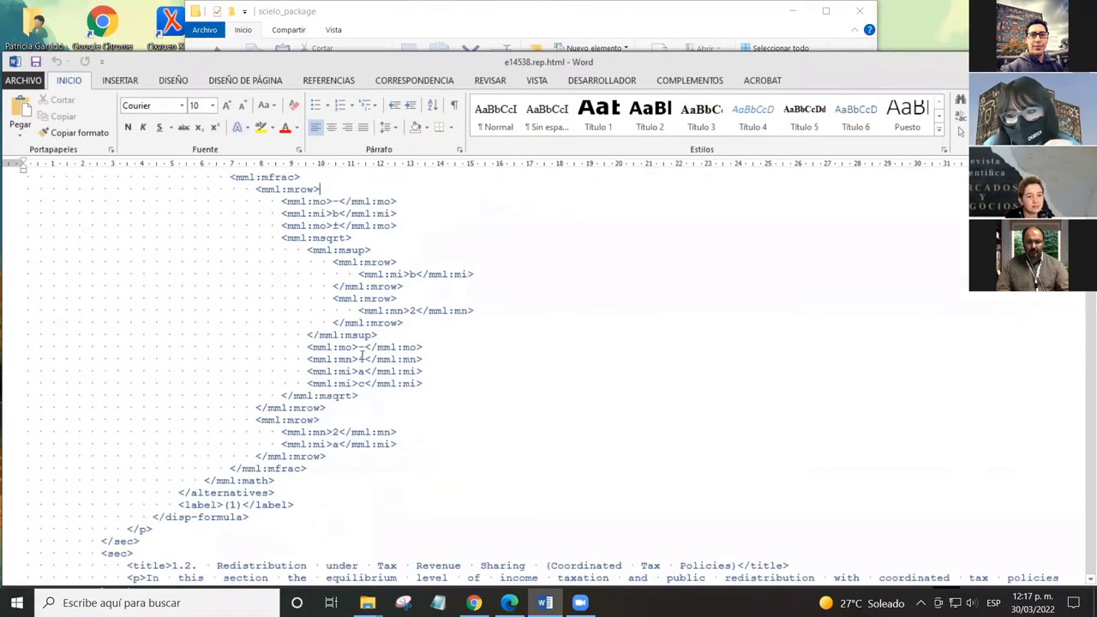
{"action": "scroll", "coordinate": [361, 358], "scroll_direction": "up", "scroll_amount": 5}
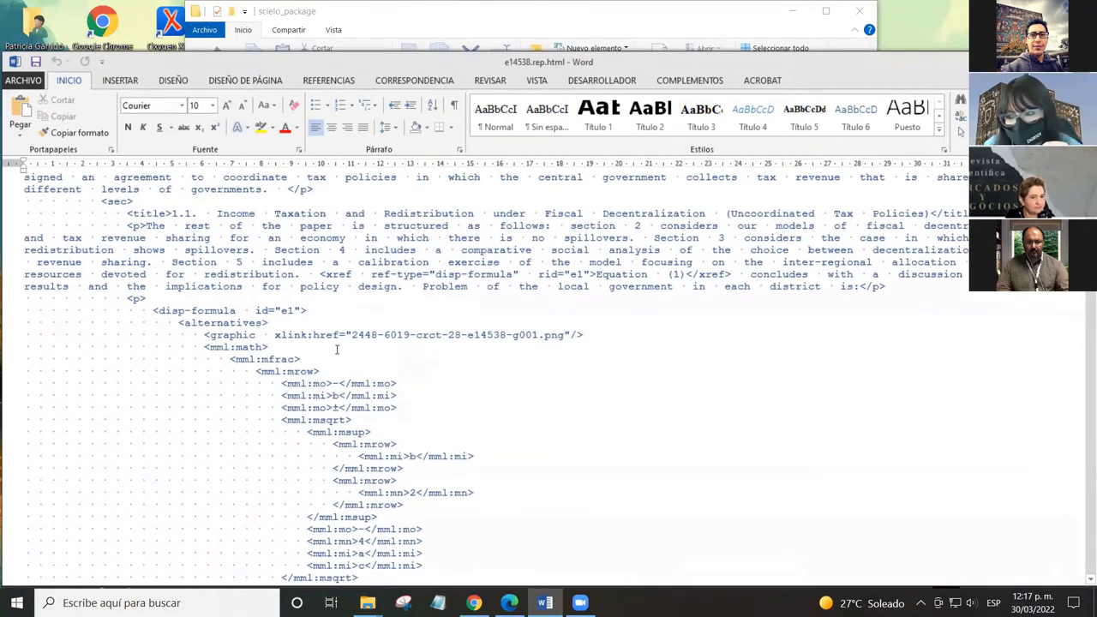
{"action": "scroll", "coordinate": [337, 349], "scroll_direction": "down", "scroll_amount": 3}
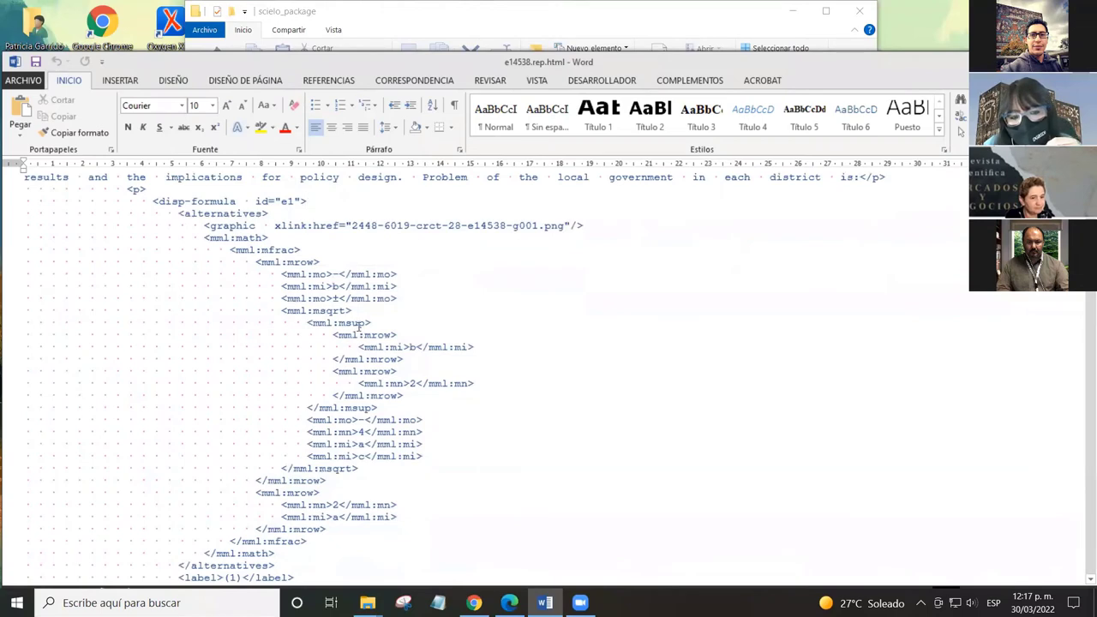
{"action": "scroll", "coordinate": [358, 356], "scroll_direction": "down", "scroll_amount": 2}
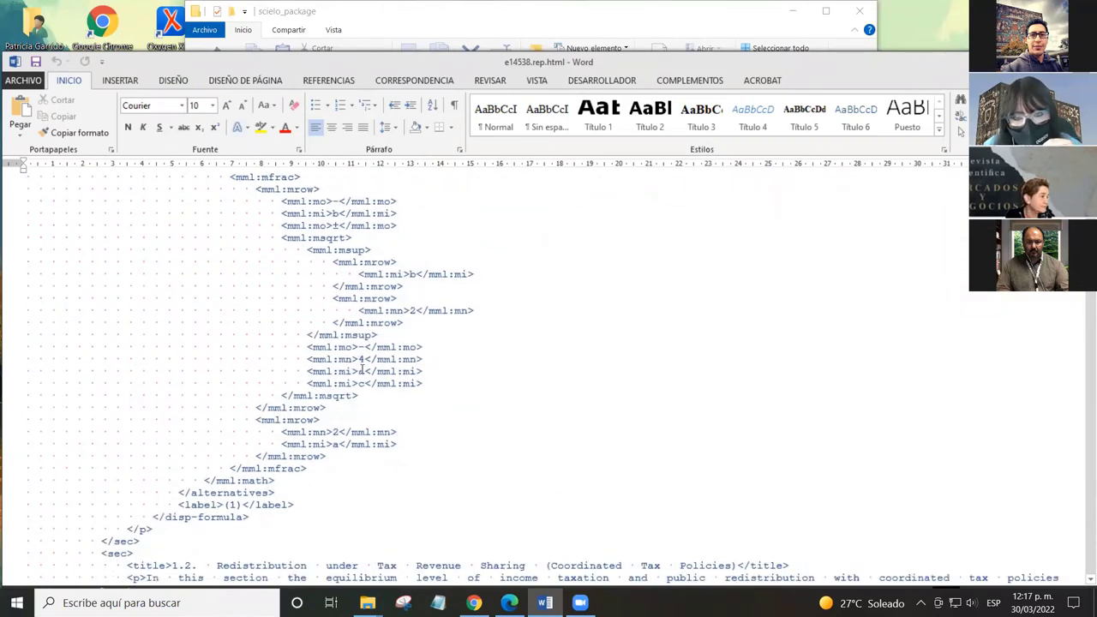
{"action": "scroll", "coordinate": [367, 339], "scroll_direction": "down", "scroll_amount": 4}
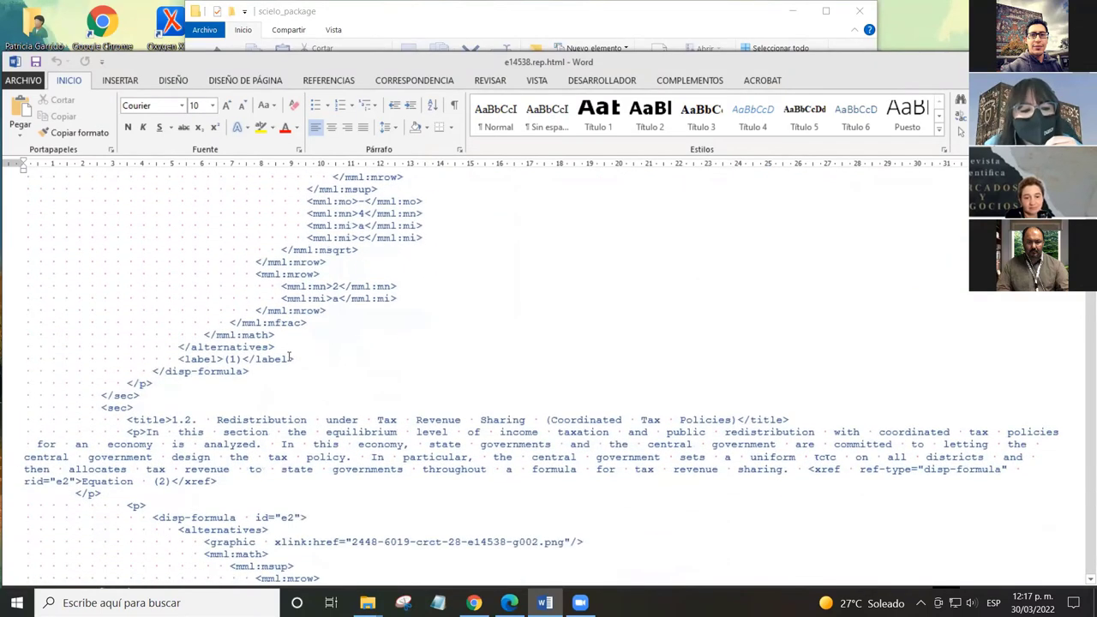
{"action": "scroll", "coordinate": [317, 340], "scroll_direction": "up", "scroll_amount": 8}
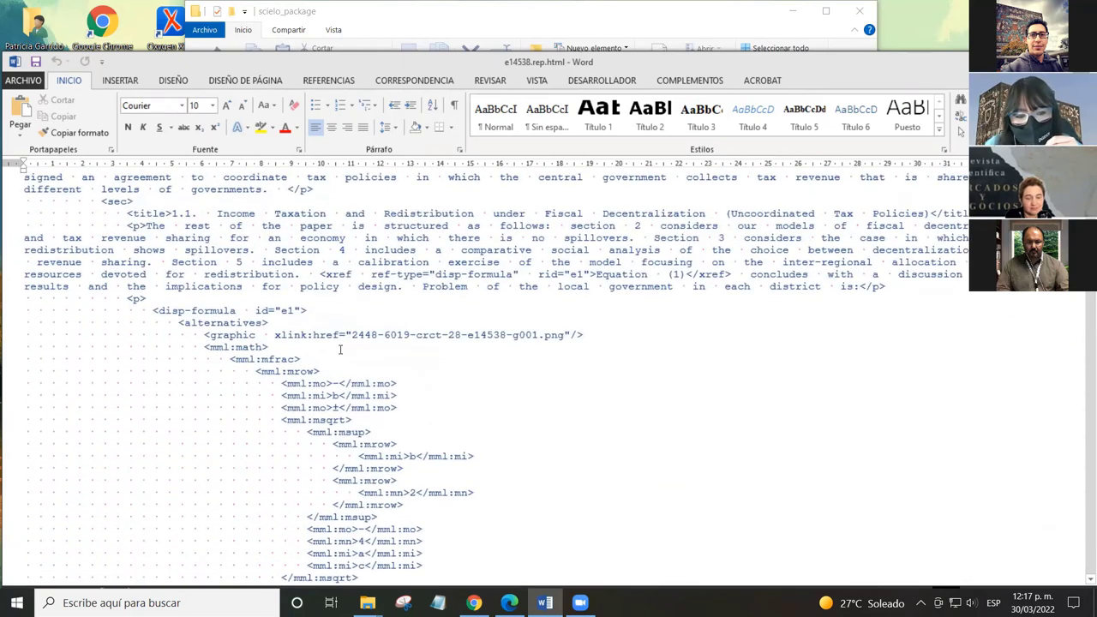
{"action": "scroll", "coordinate": [353, 316], "scroll_direction": "down", "scroll_amount": 4}
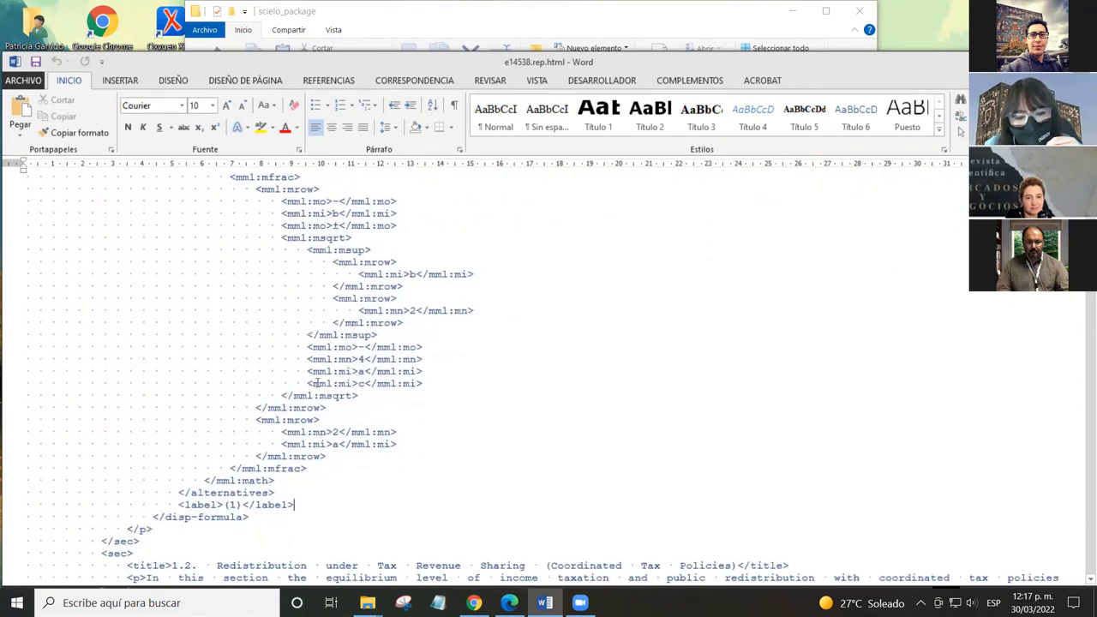
Step: Examine the disp-formula element e2 in section 1.2, from the Equation (2) cross-reference through its MathML to the closing label
{"action": "scroll", "coordinate": [317, 383], "scroll_direction": "down", "scroll_amount": 7}
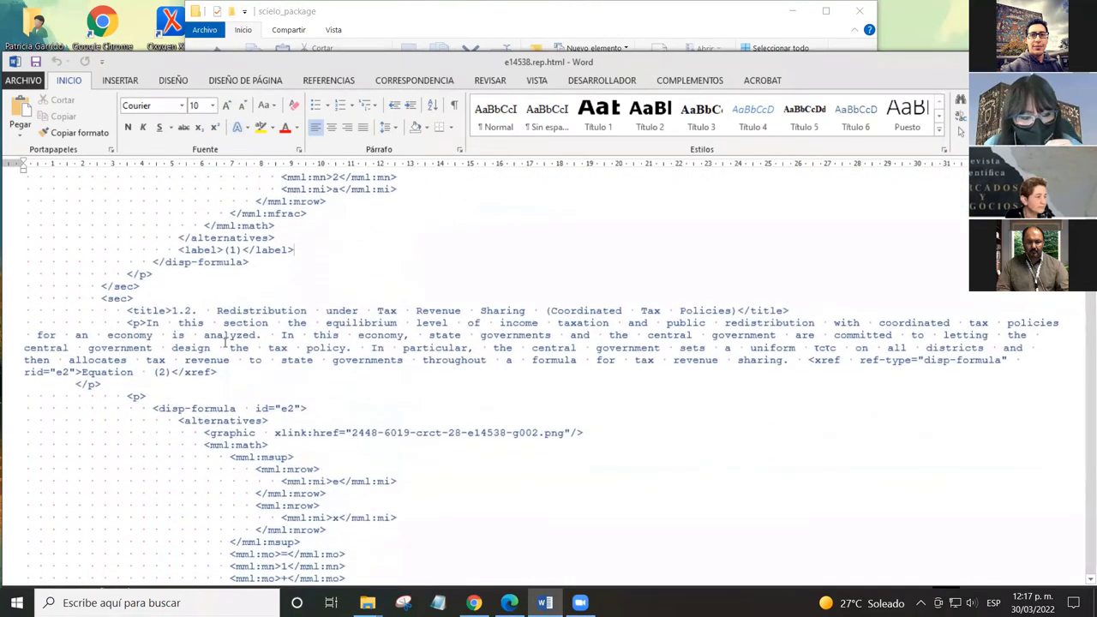
{"action": "scroll", "coordinate": [223, 338], "scroll_direction": "down", "scroll_amount": 1}
{"action": "scroll", "coordinate": [238, 291], "scroll_direction": "down", "scroll_amount": 12}
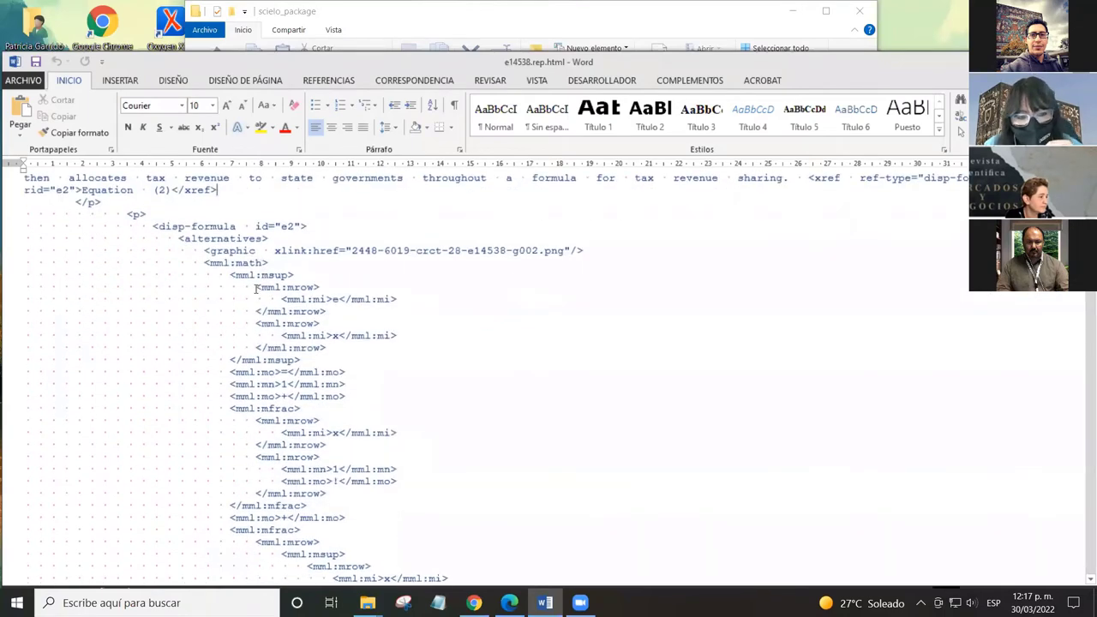
{"action": "scroll", "coordinate": [258, 289], "scroll_direction": "up", "scroll_amount": 12}
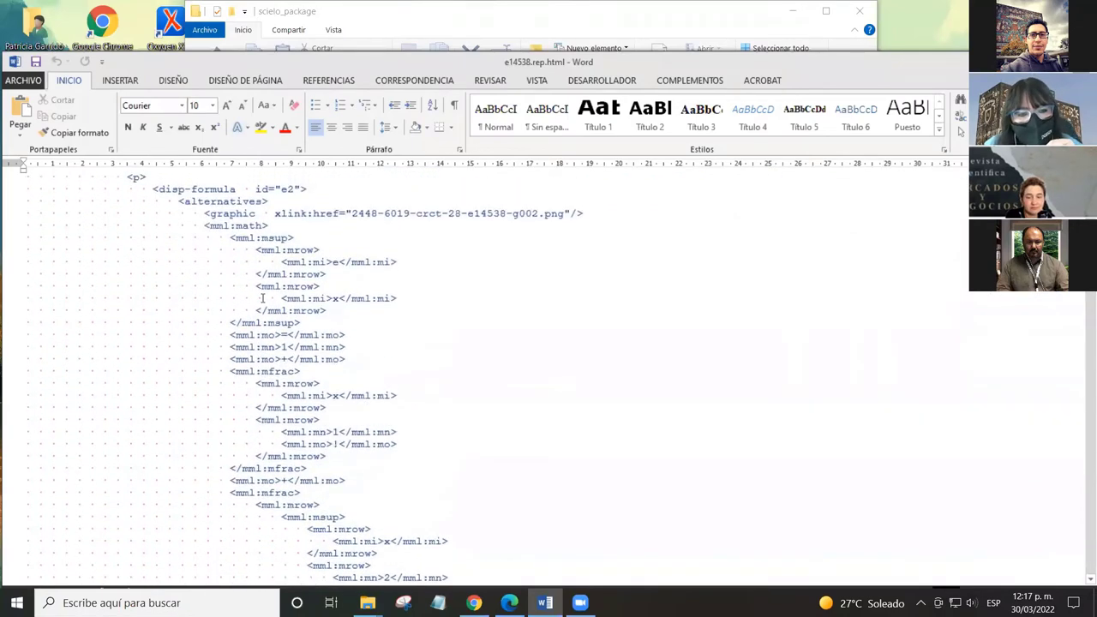
{"action": "scroll", "coordinate": [259, 305], "scroll_direction": "down", "scroll_amount": 10}
{"action": "scroll", "coordinate": [259, 306], "scroll_direction": "down", "scroll_amount": 10}
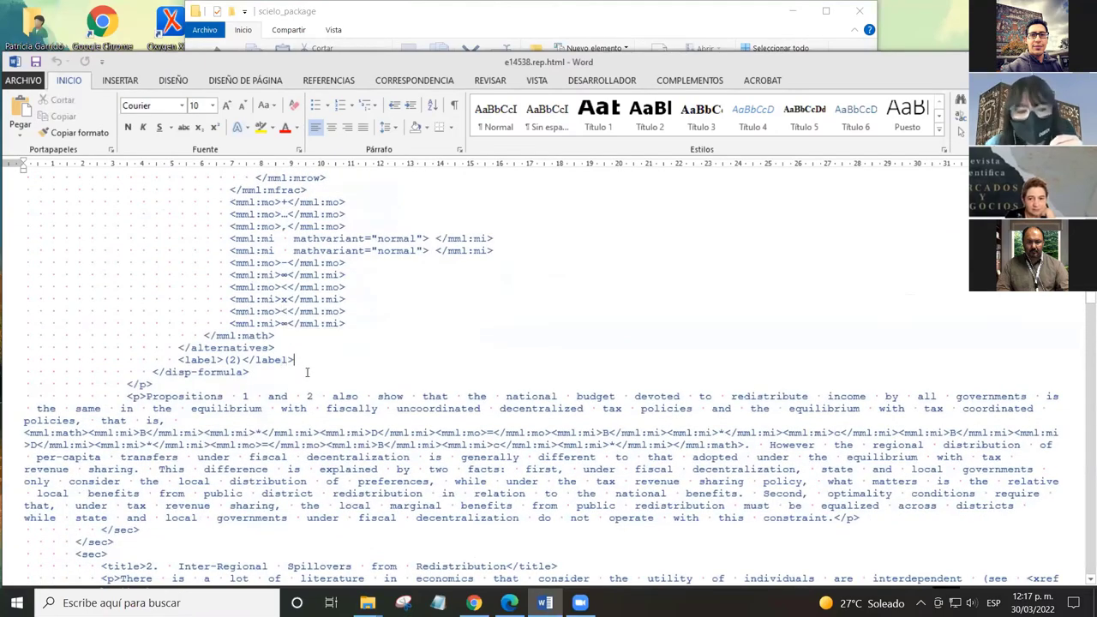
{"action": "scroll", "coordinate": [275, 328], "scroll_direction": "down", "scroll_amount": 3}
{"action": "scroll", "coordinate": [275, 327], "scroll_direction": "up", "scroll_amount": 4}
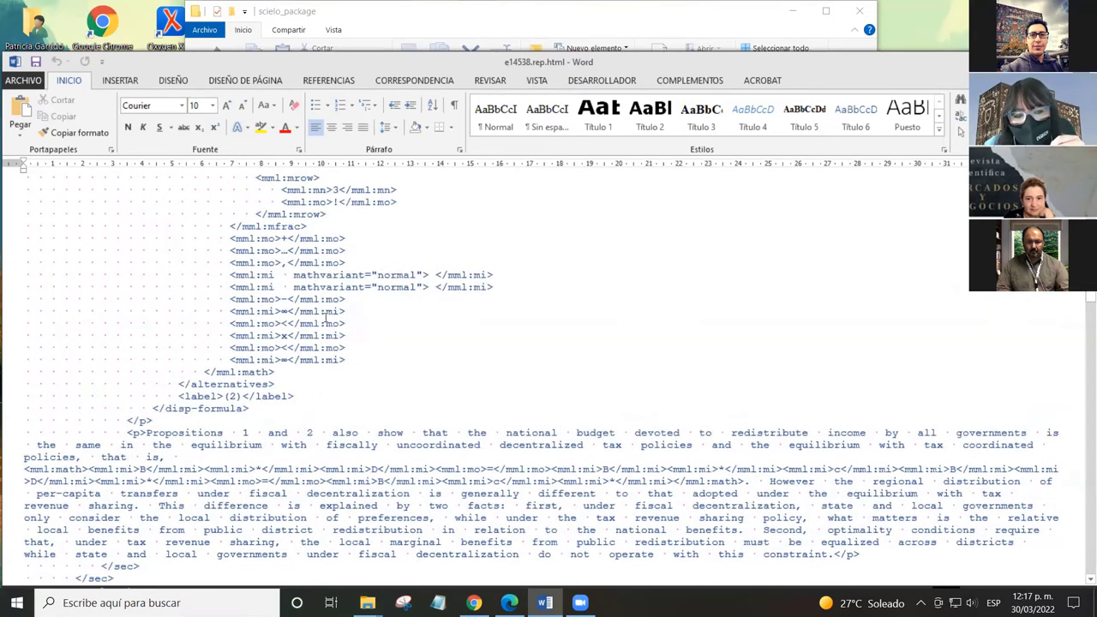
Step: Inspect the inline mml:math coding within the paragraph that starts with Propositions 1 and 2
{"action": "scroll", "coordinate": [325, 317], "scroll_direction": "down", "scroll_amount": 6}
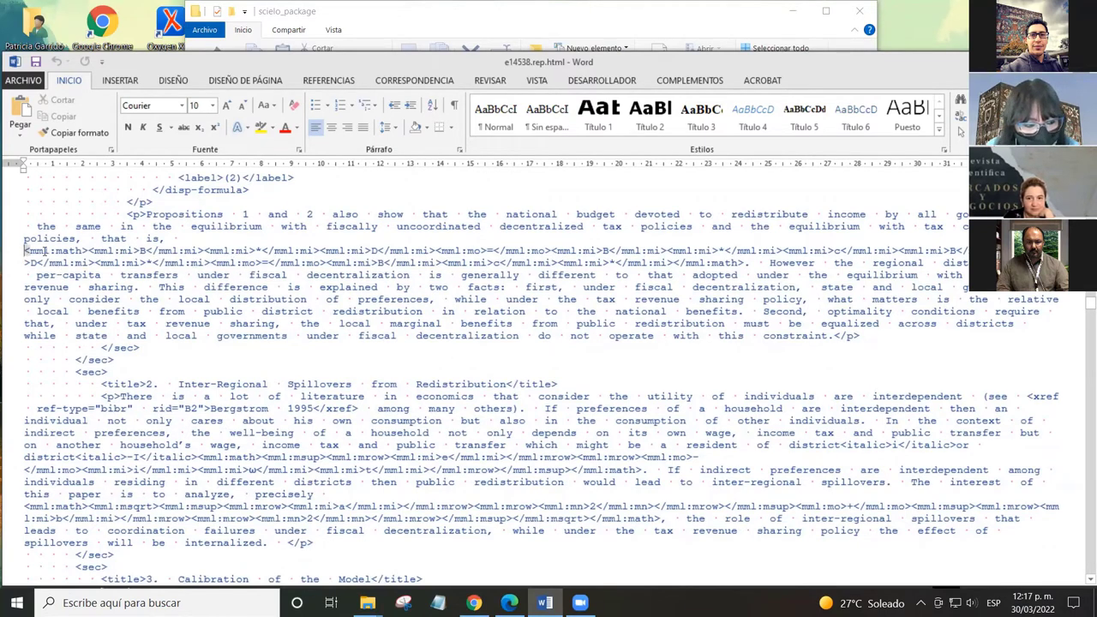
{"action": "left_click_drag", "start_coordinate": [42, 251], "coordinate": [86, 252]}
{"action": "left_click", "coordinate": [88, 273]}
{"action": "left_click", "coordinate": [86, 252]}
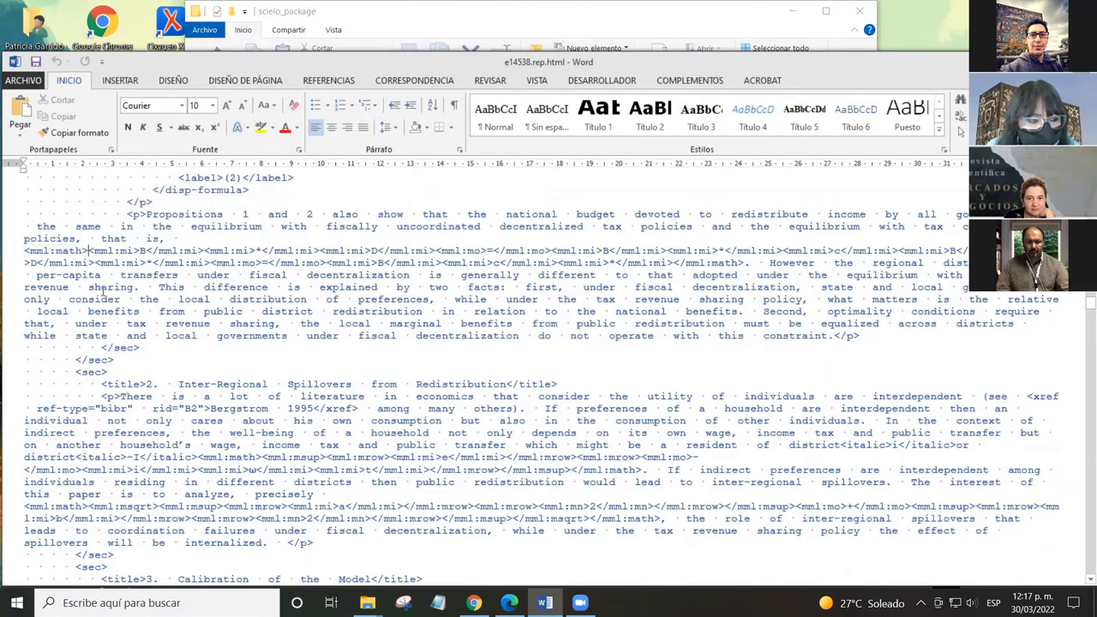
Step: Compare the inline equation with disp-formula e2, checking its id attribute, alternatives element and graphic reference
{"action": "scroll", "coordinate": [102, 291], "scroll_direction": "up", "scroll_amount": 3}
{"action": "scroll", "coordinate": [107, 295], "scroll_direction": "up", "scroll_amount": 10}
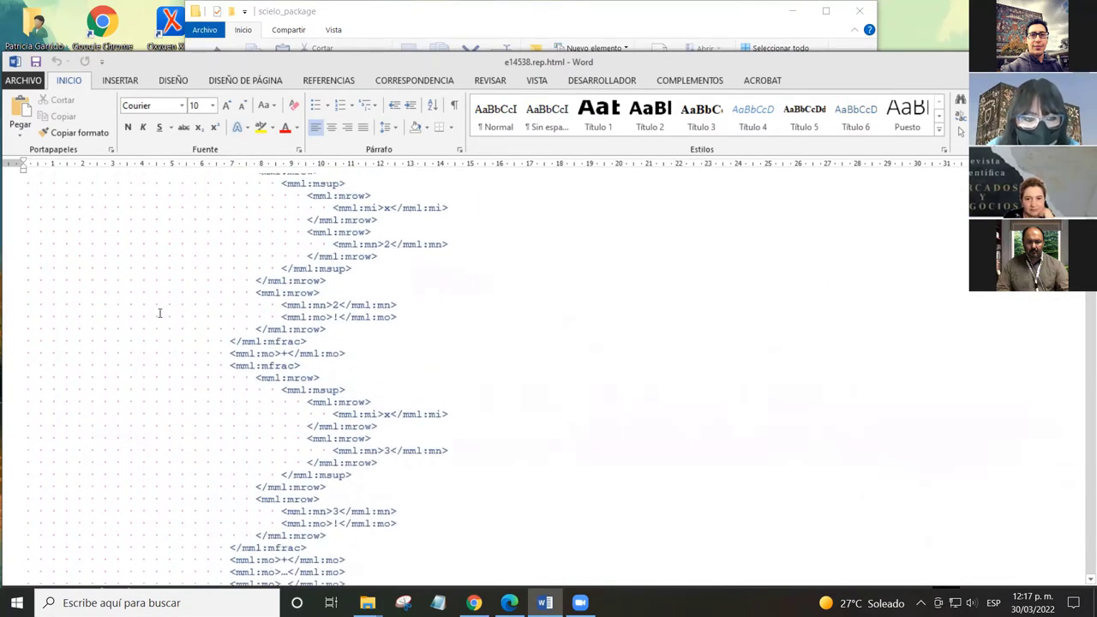
{"action": "scroll", "coordinate": [161, 314], "scroll_direction": "up", "scroll_amount": 10}
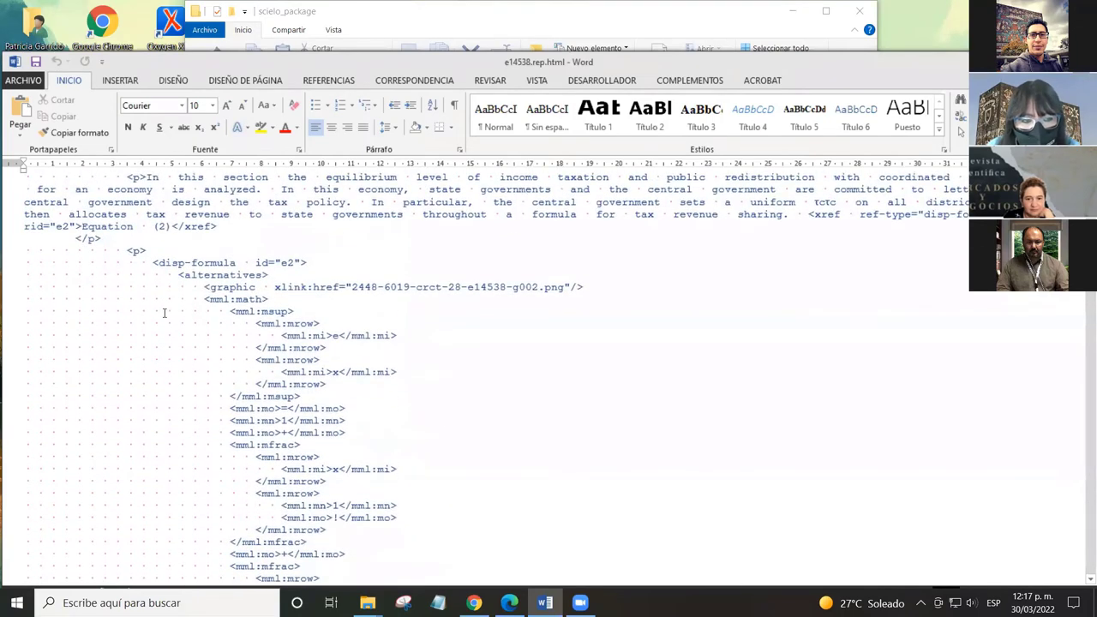
{"action": "left_click_drag", "start_coordinate": [152, 262], "coordinate": [306, 262]}
{"action": "left_click", "coordinate": [285, 262]}
{"action": "double_click", "coordinate": [285, 262]}
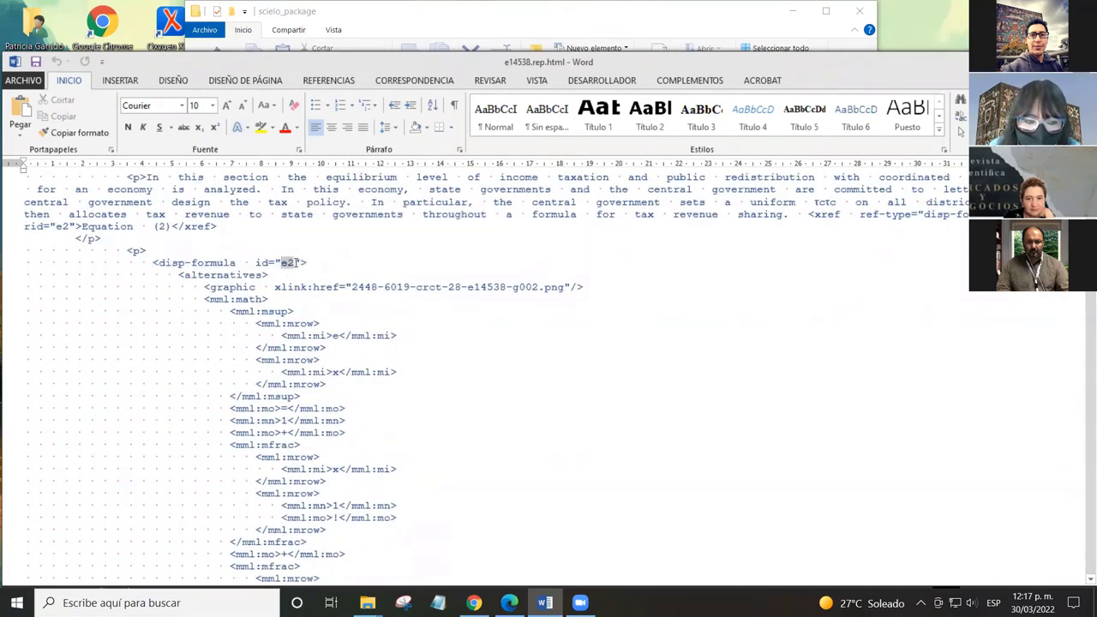
{"action": "left_click", "coordinate": [274, 291]}
{"action": "scroll", "coordinate": [274, 296], "scroll_direction": "down", "scroll_amount": 2}
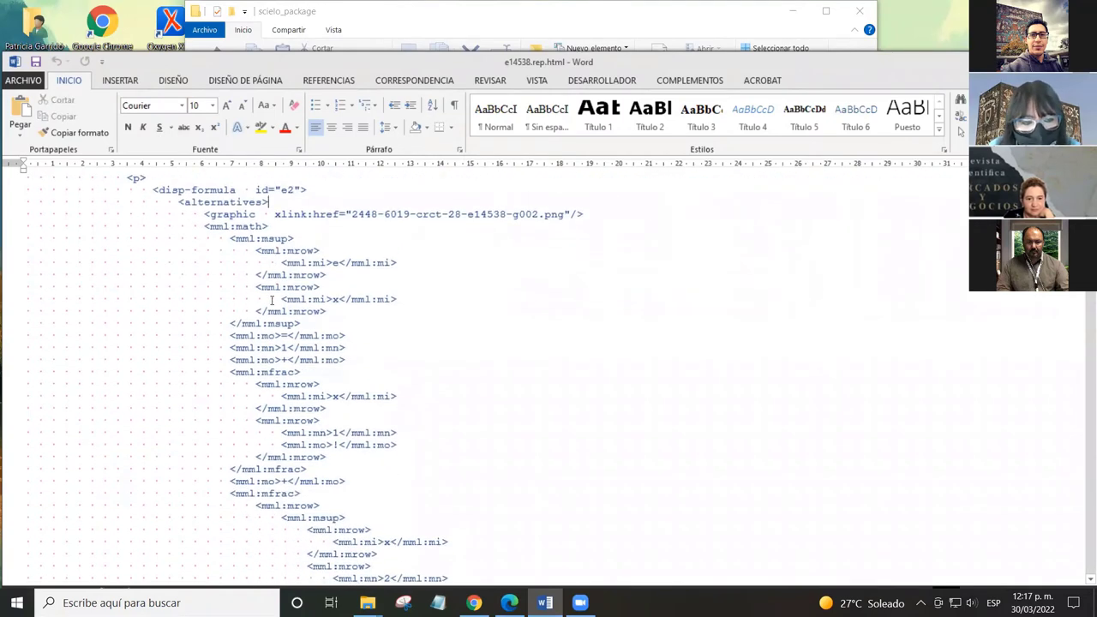
Step: Examine the opening tag and id of disp-formula e2 alongside the Equation (2) cross-reference above it
{"action": "scroll", "coordinate": [257, 280], "scroll_direction": "down", "scroll_amount": 3}
{"action": "scroll", "coordinate": [257, 280], "scroll_direction": "up", "scroll_amount": 5}
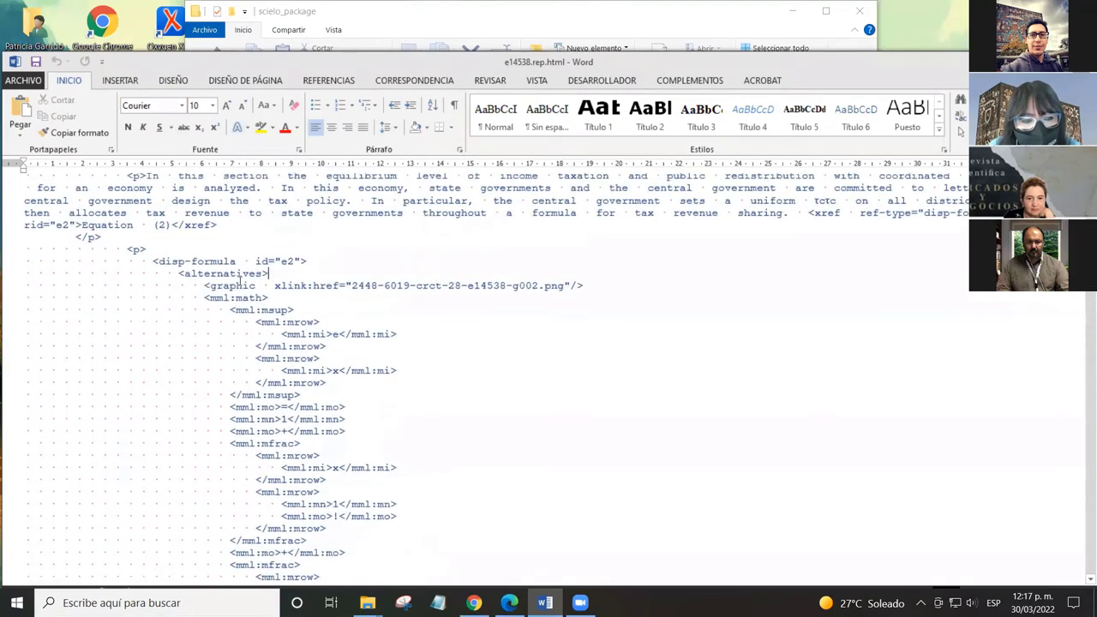
{"action": "left_click", "coordinate": [153, 262]}
{"action": "left_click_drag", "start_coordinate": [200, 262], "coordinate": [306, 263]}
{"action": "key", "text": "Down"}
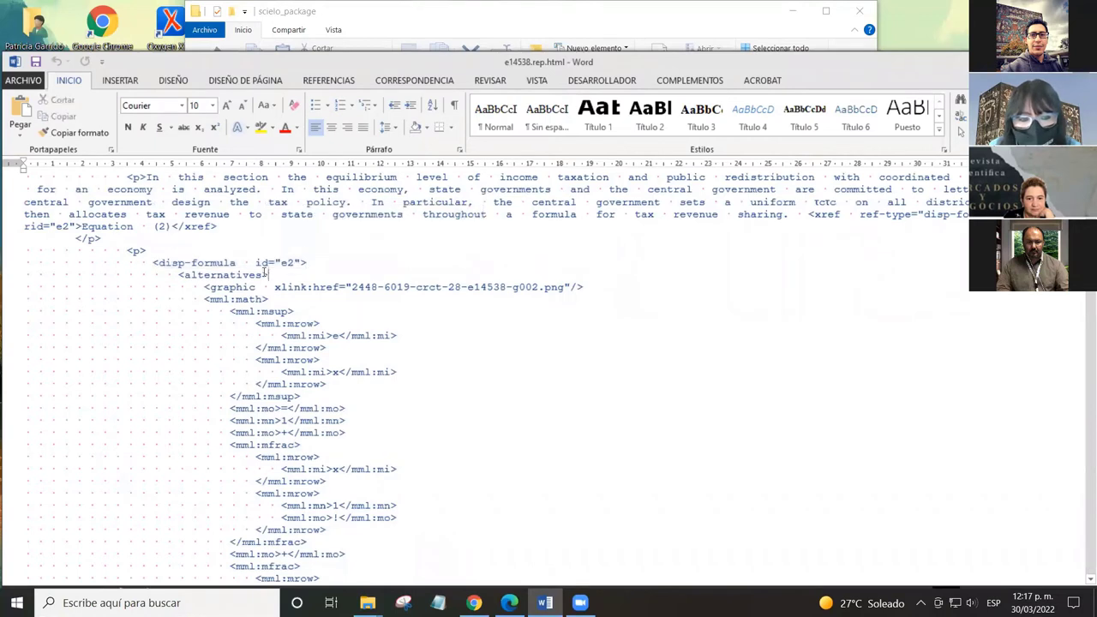
{"action": "double_click", "coordinate": [163, 262]}
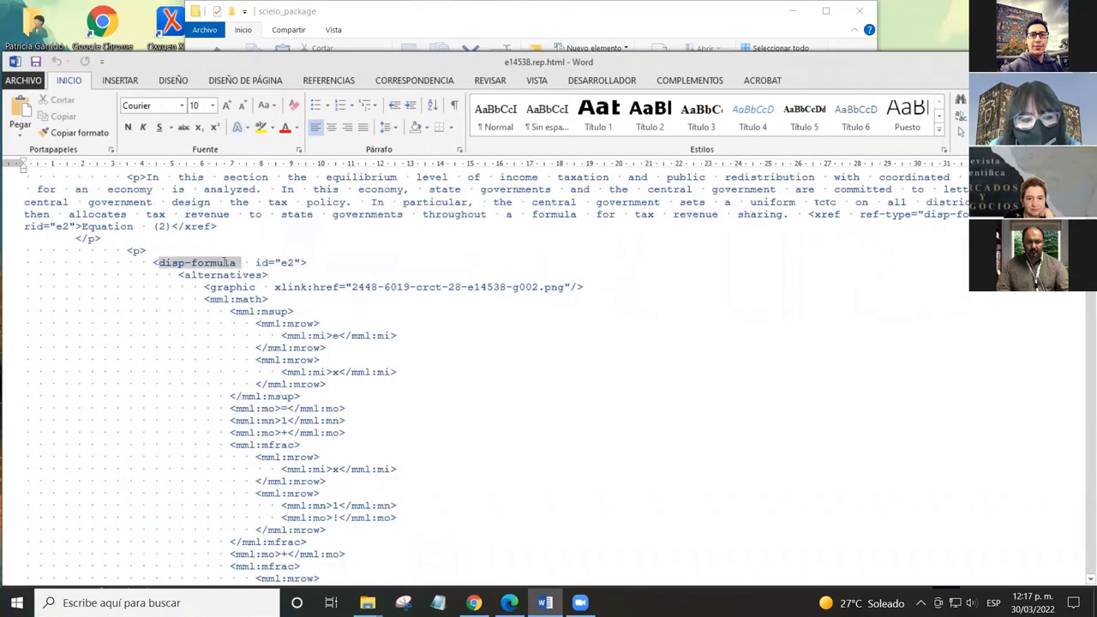
{"action": "left_click_drag", "start_coordinate": [280, 262], "coordinate": [310, 262]}
{"action": "left_click", "coordinate": [308, 262]}
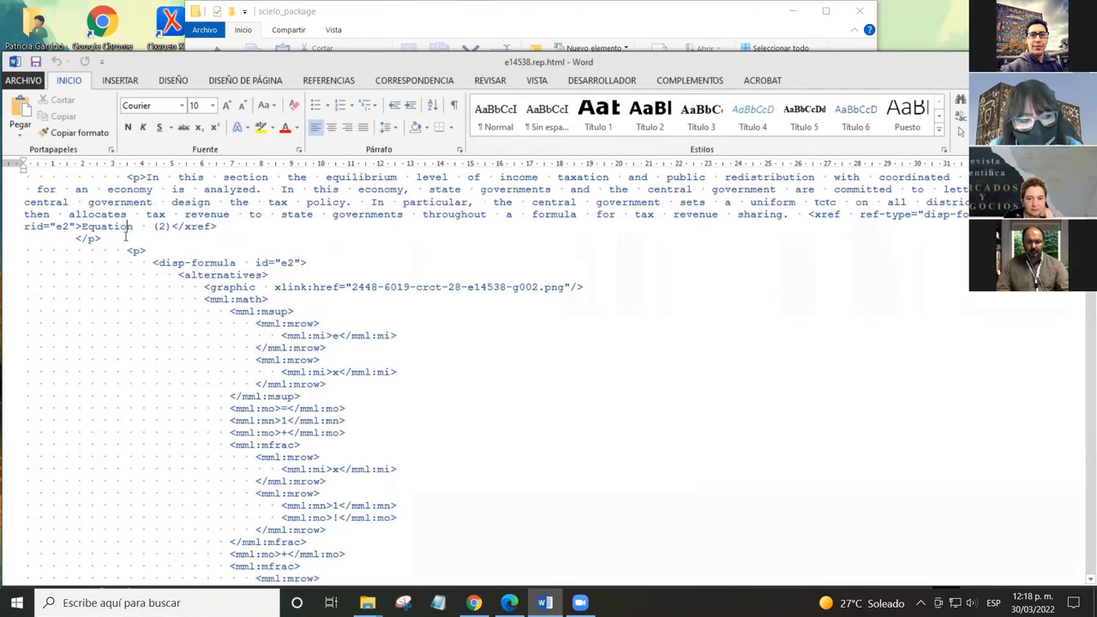
Step: Review the inline mml:math markup in the Propositions 1 and 2 paragraph, following the closing of disp-formula e2
{"action": "scroll", "coordinate": [184, 279], "scroll_direction": "down", "scroll_amount": 12}
{"action": "scroll", "coordinate": [184, 279], "scroll_direction": "down", "scroll_amount": 10}
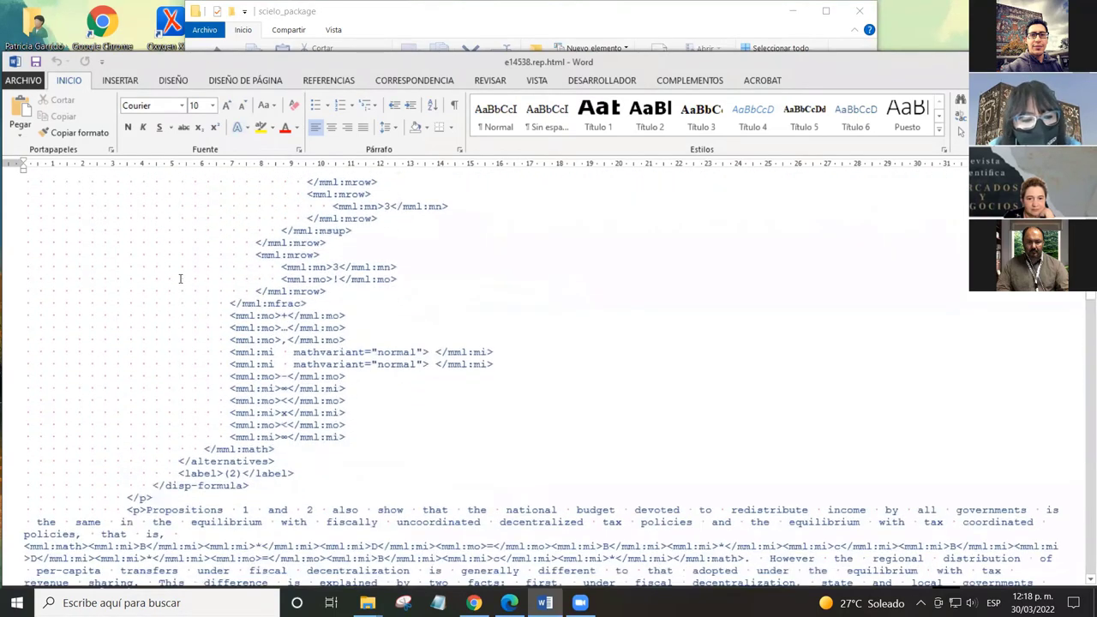
{"action": "left_click_drag", "start_coordinate": [19, 287], "coordinate": [19, 299]}
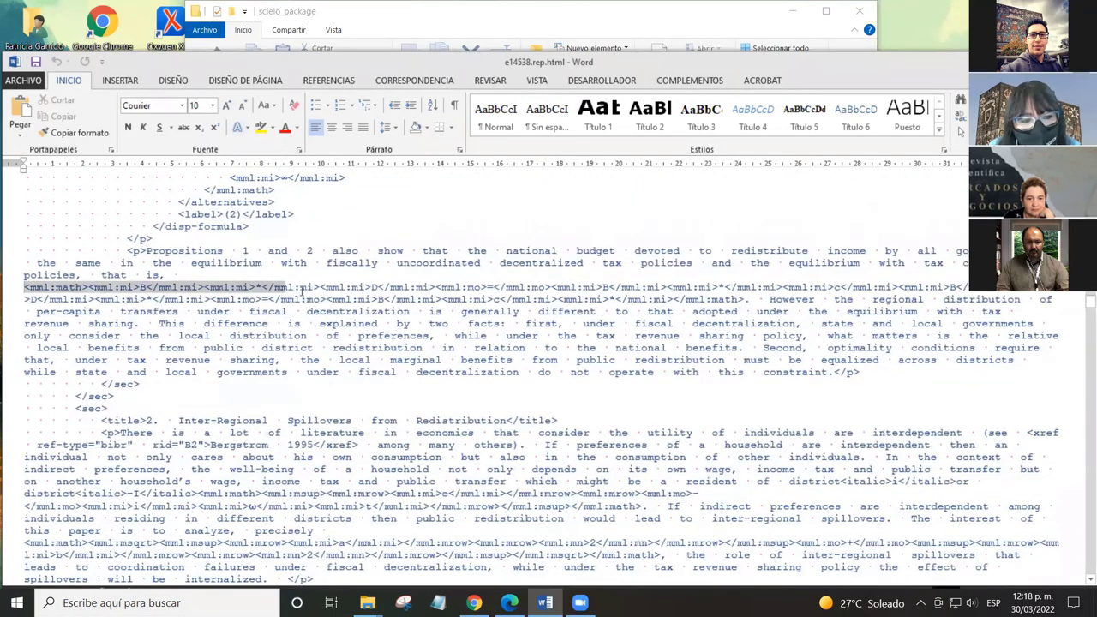
{"action": "left_click", "coordinate": [344, 311]}
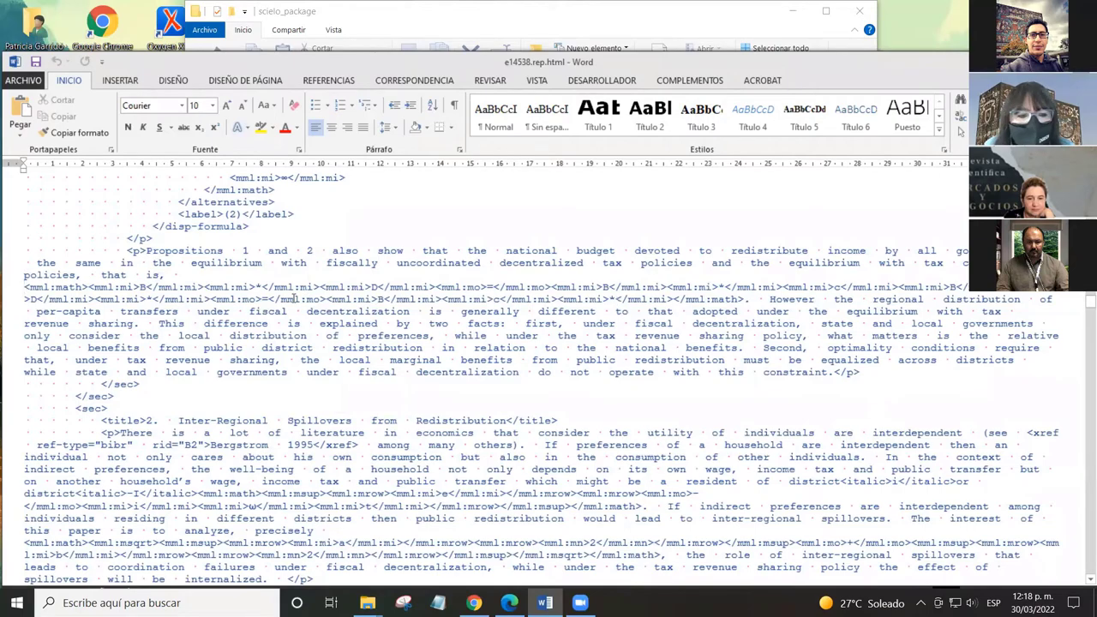
Step: Examine the opening of table-wrap t1 in section 3, Calibration of the Model, including its id, label and caption title
{"action": "scroll", "coordinate": [227, 301], "scroll_direction": "down", "scroll_amount": 2}
{"action": "scroll", "coordinate": [227, 302], "scroll_direction": "down", "scroll_amount": 5}
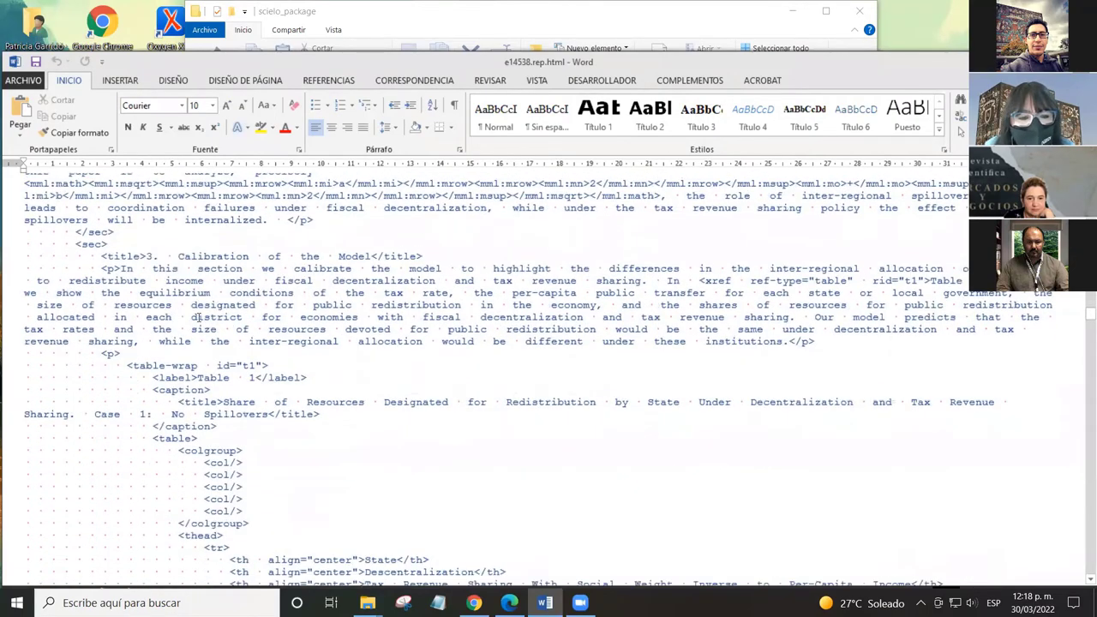
{"action": "scroll", "coordinate": [364, 275], "scroll_direction": "up", "scroll_amount": 2}
{"action": "scroll", "coordinate": [206, 326], "scroll_direction": "down", "scroll_amount": 10}
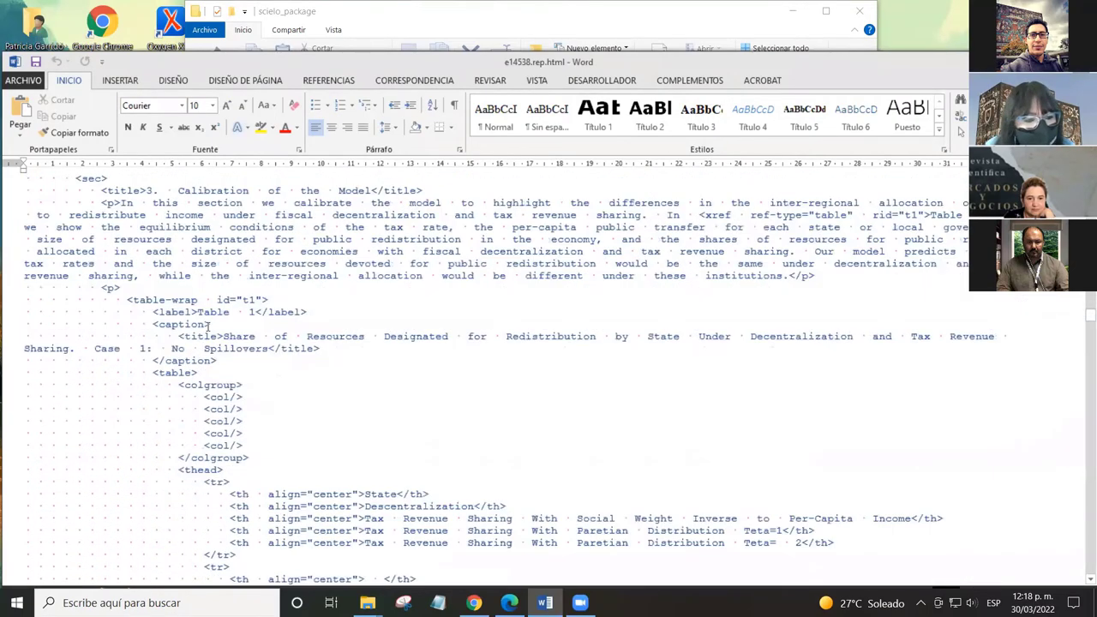
{"action": "scroll", "coordinate": [206, 325], "scroll_direction": "up", "scroll_amount": 4}
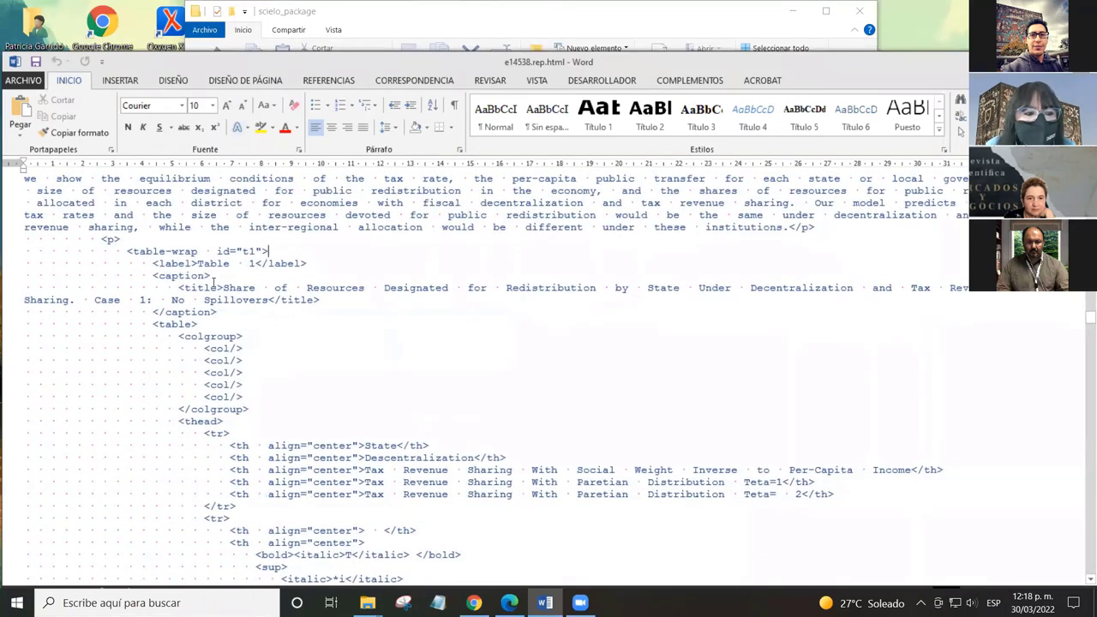
{"action": "left_click_drag", "start_coordinate": [126, 251], "coordinate": [271, 251]}
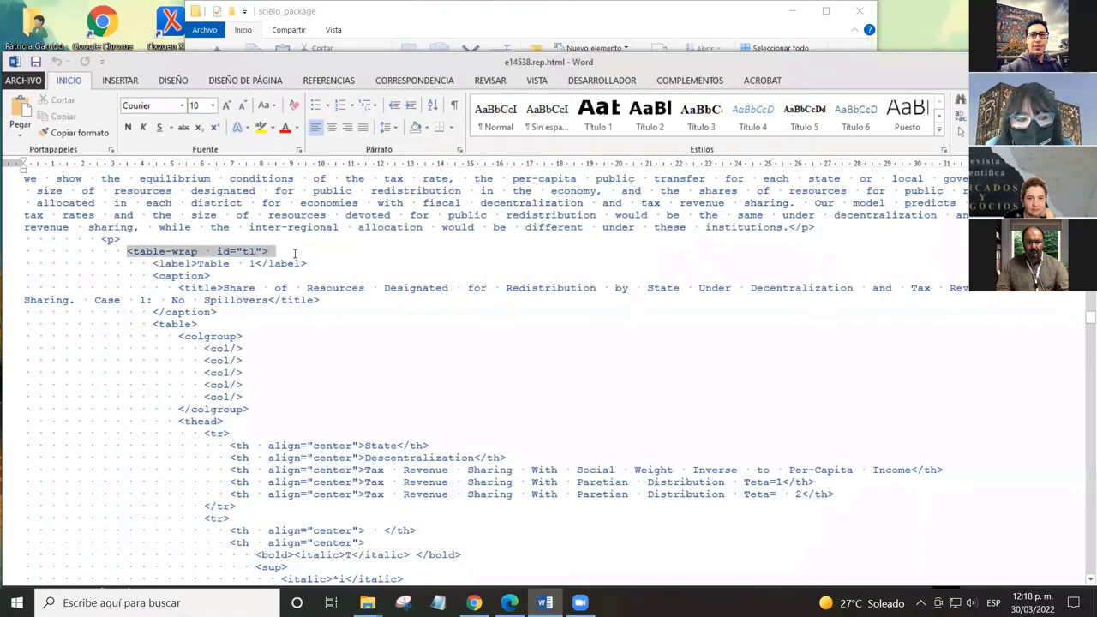
{"action": "left_click", "coordinate": [170, 275]}
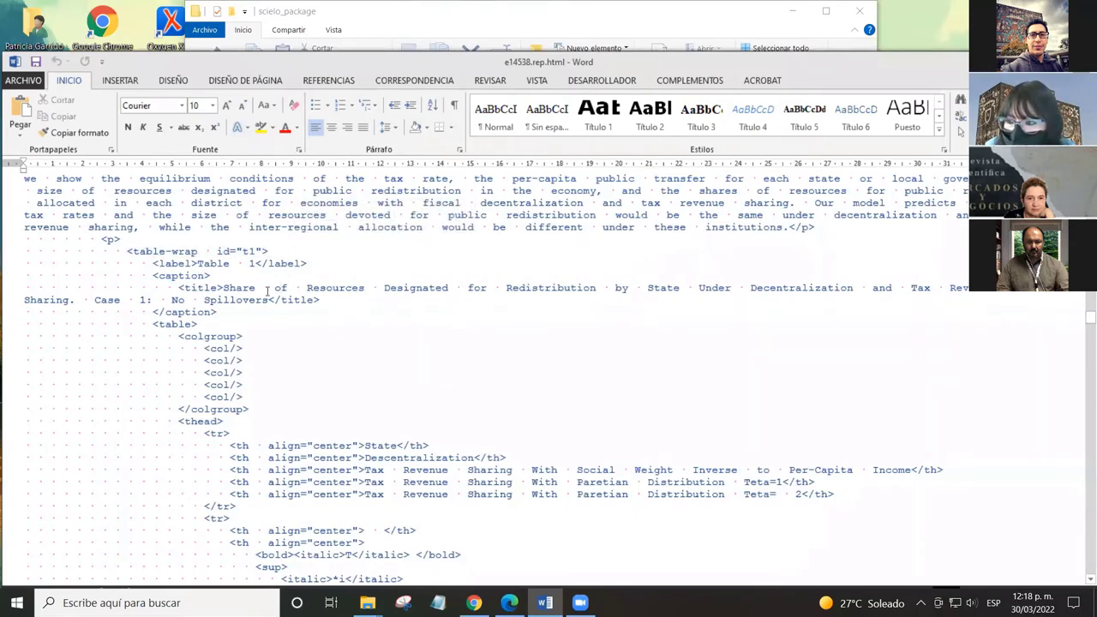
Step: Inspect Table 1's colgroup and first header row of th cells, down to the start of the second header row
{"action": "scroll", "coordinate": [244, 266], "scroll_direction": "down", "scroll_amount": 2}
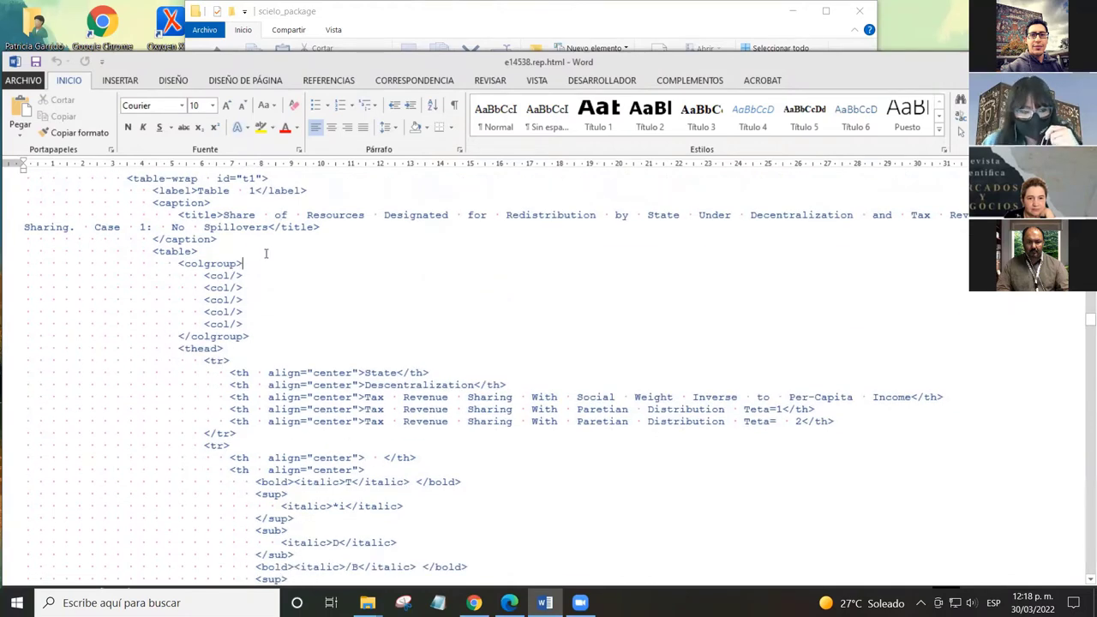
{"action": "scroll", "coordinate": [266, 254], "scroll_direction": "down", "scroll_amount": 4}
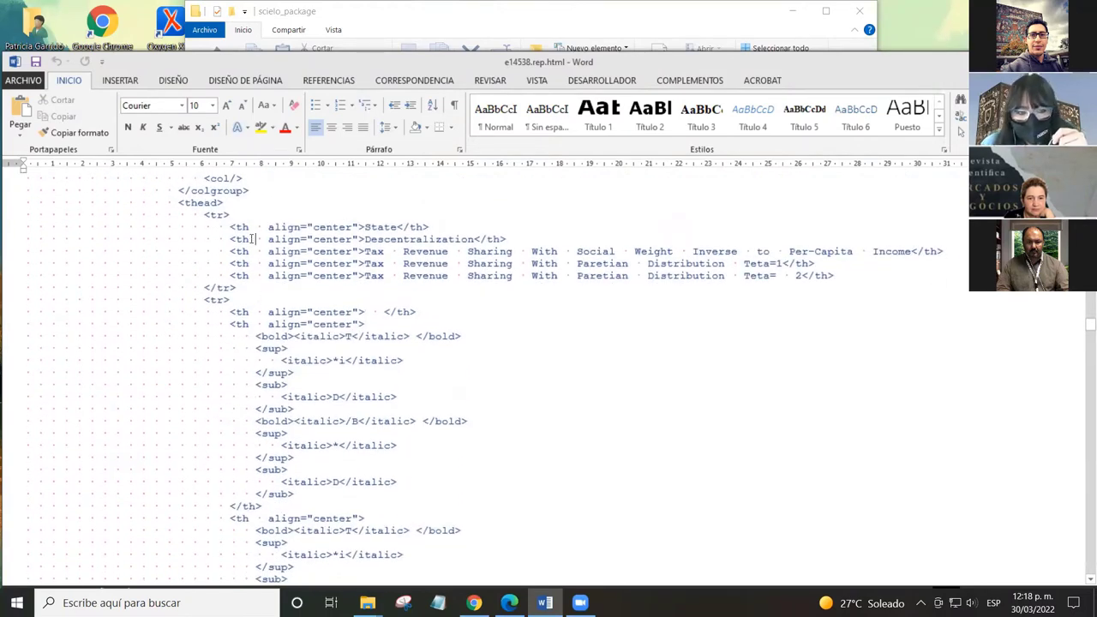
{"action": "left_click", "coordinate": [249, 227]}
{"action": "scroll", "coordinate": [250, 257], "scroll_direction": "down", "scroll_amount": 3}
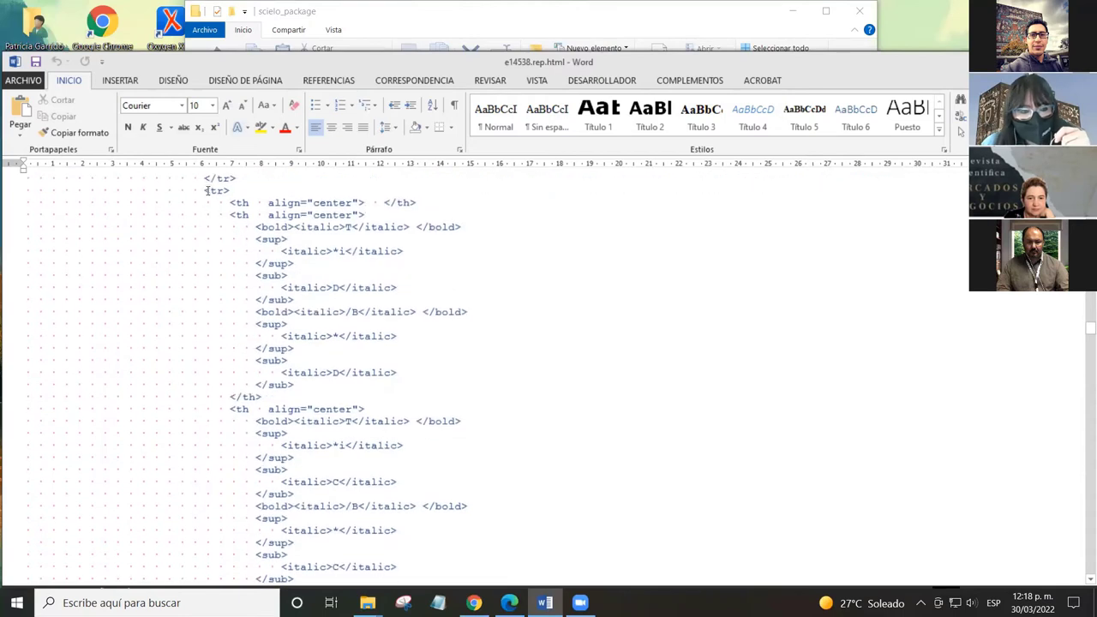
{"action": "left_click_drag", "start_coordinate": [205, 190], "coordinate": [230, 191]}
{"action": "left_click", "coordinate": [231, 191]}
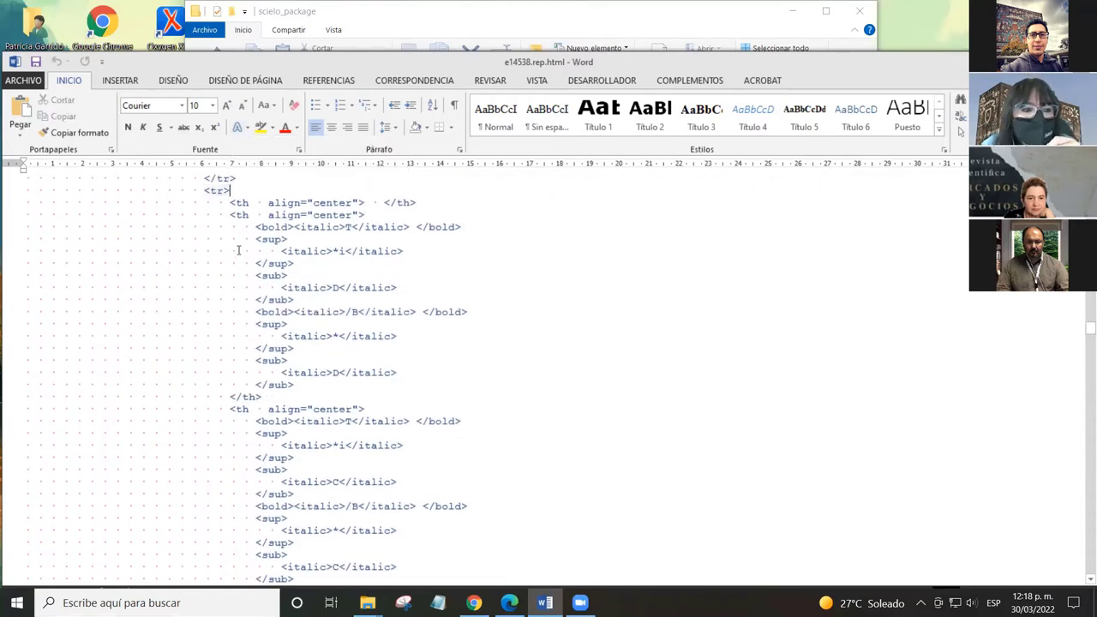
Step: Examine the second header row of Table 1, checking the bold, italic, sup and sub coding inside its th cells
{"action": "scroll", "coordinate": [241, 223], "scroll_direction": "down", "scroll_amount": 1}
{"action": "scroll", "coordinate": [249, 240], "scroll_direction": "up", "scroll_amount": 2}
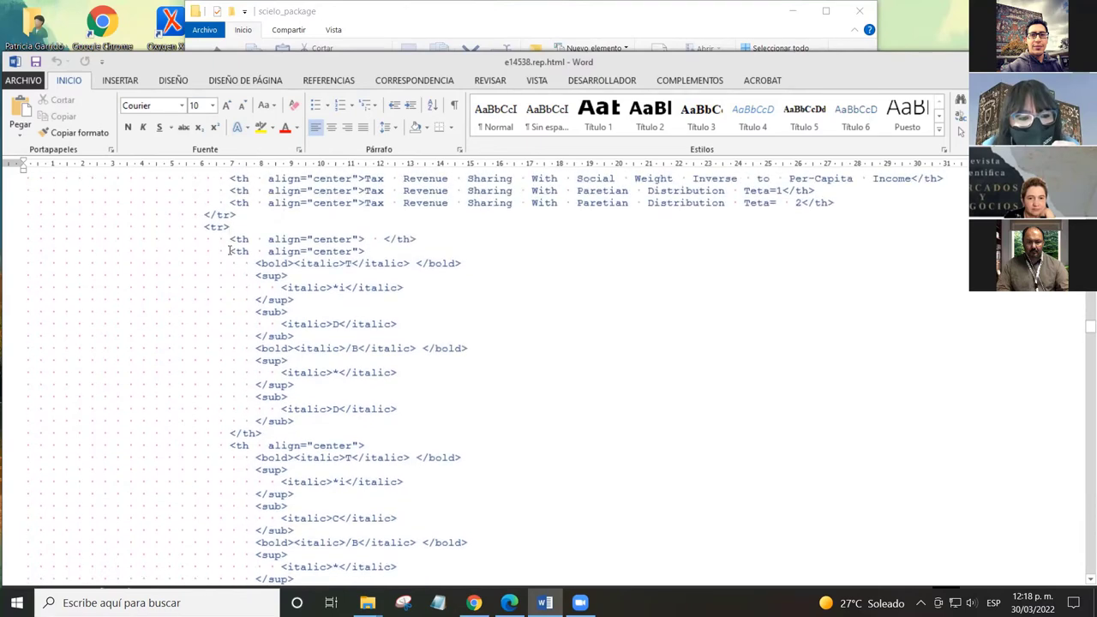
{"action": "scroll", "coordinate": [241, 253], "scroll_direction": "down", "scroll_amount": 5}
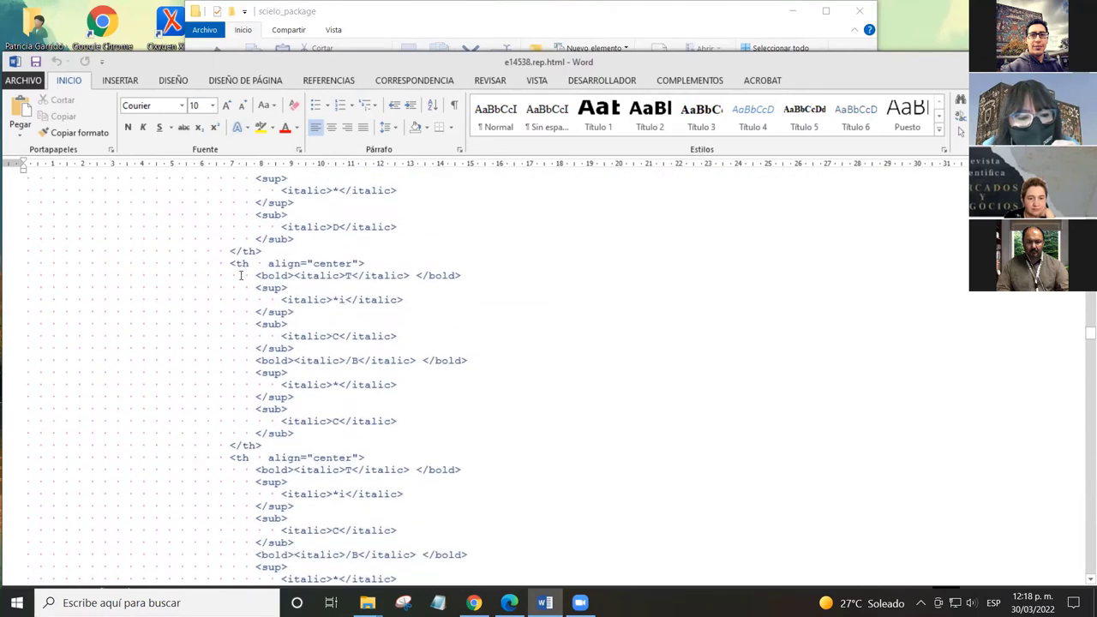
{"action": "double_click", "coordinate": [243, 265]}
{"action": "left_click", "coordinate": [268, 287]}
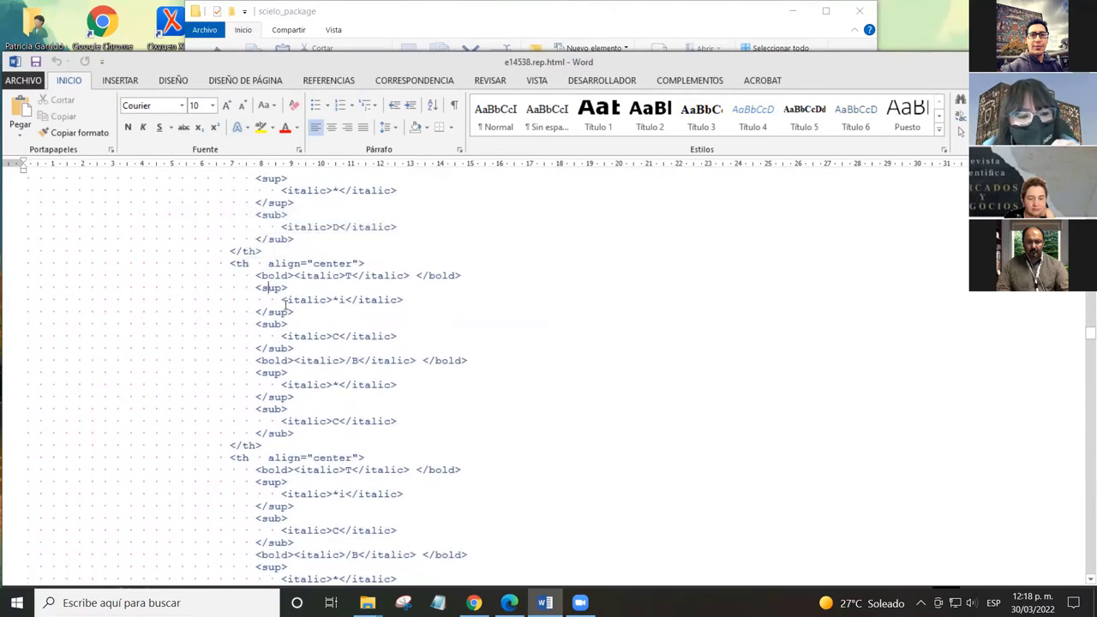
{"action": "scroll", "coordinate": [240, 274], "scroll_direction": "up", "scroll_amount": 4}
{"action": "scroll", "coordinate": [227, 274], "scroll_direction": "up", "scroll_amount": 3}
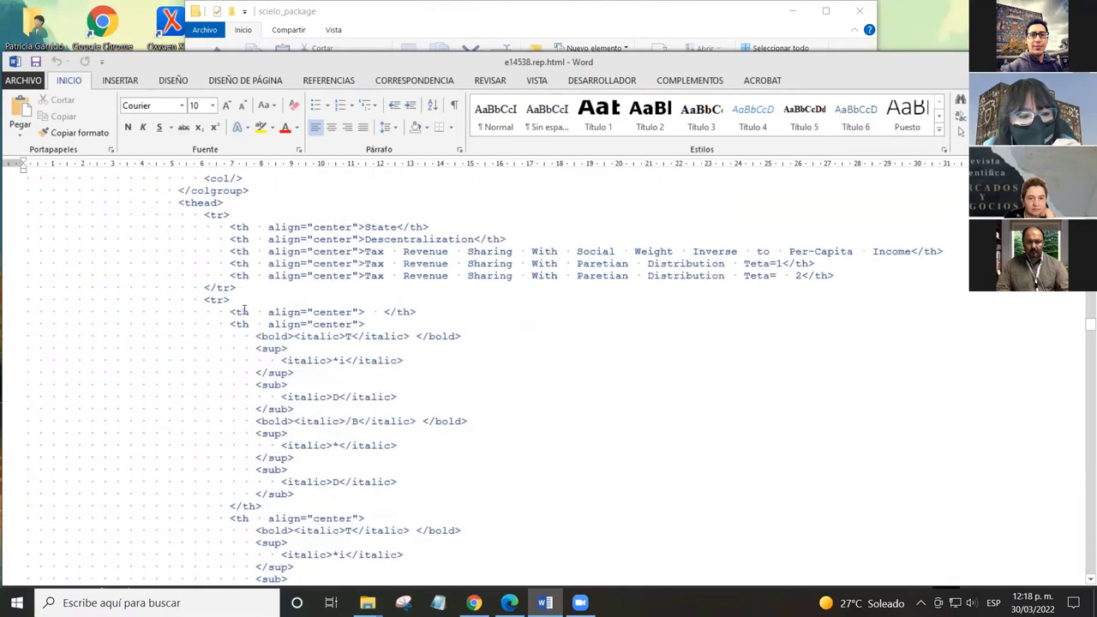
{"action": "scroll", "coordinate": [244, 310], "scroll_direction": "down", "scroll_amount": 12}
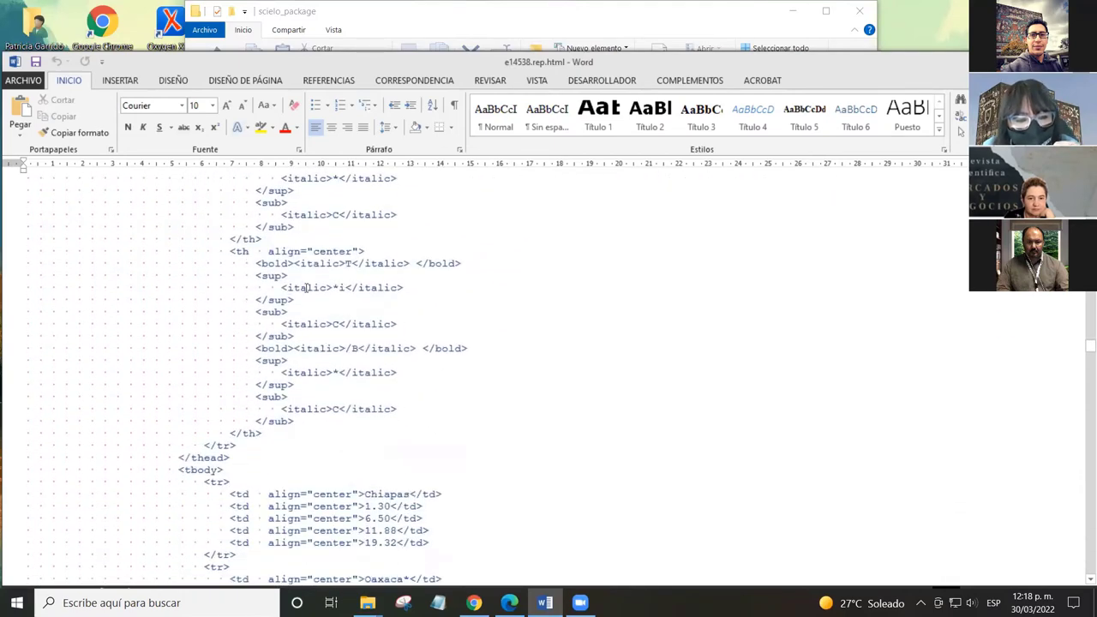
{"action": "double_click", "coordinate": [281, 287]}
{"action": "left_click", "coordinate": [326, 314]}
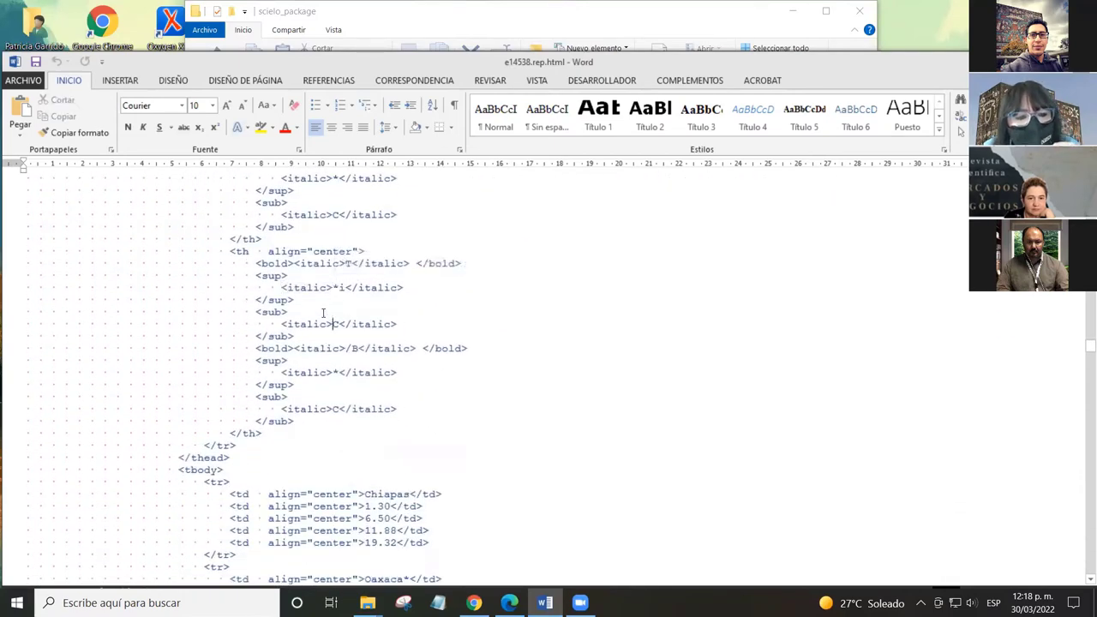
Step: Review Table 1's tbody rows, checking the td tags, align attribute and state names from the Guerrero row onward
{"action": "scroll", "coordinate": [301, 307], "scroll_direction": "down", "scroll_amount": 4}
{"action": "scroll", "coordinate": [301, 307], "scroll_direction": "down", "scroll_amount": 8}
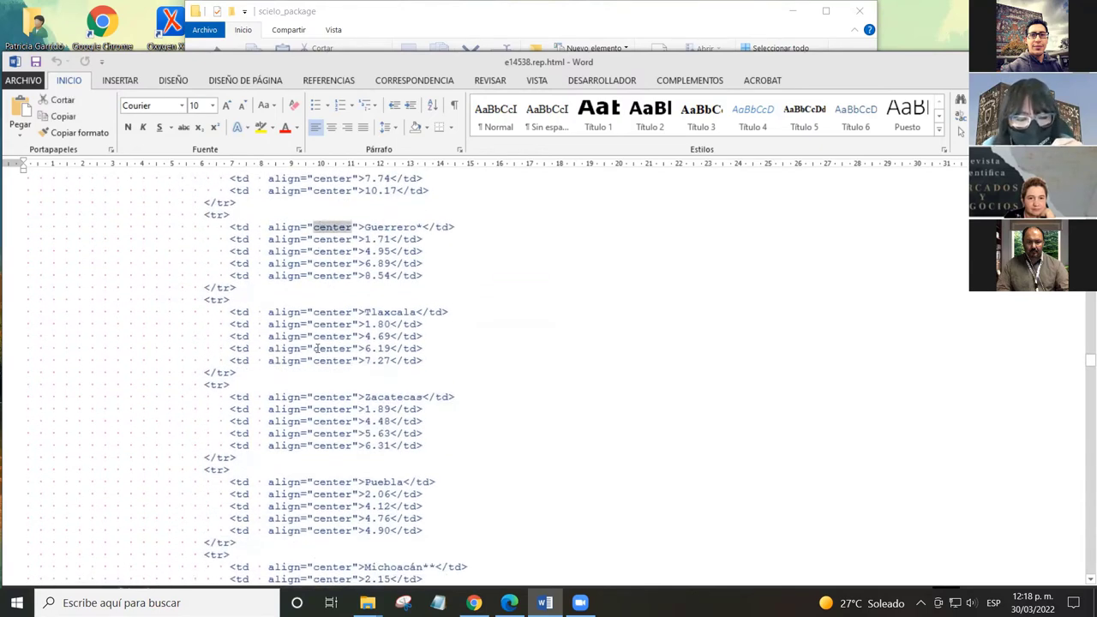
{"action": "left_click", "coordinate": [292, 228]}
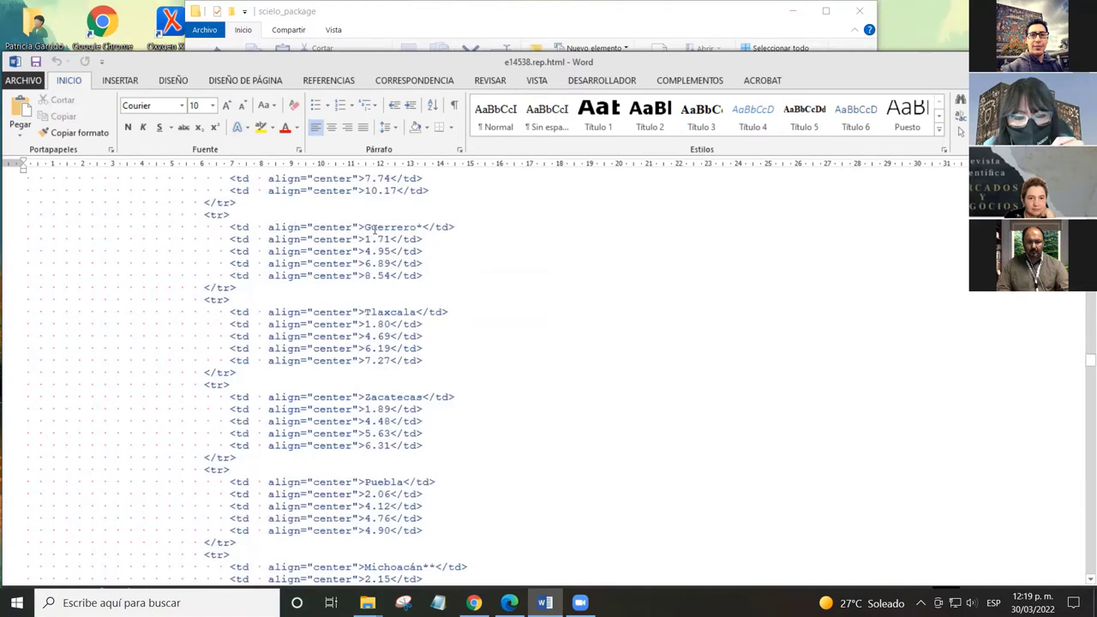
{"action": "double_click", "coordinate": [320, 227]}
{"action": "left_click", "coordinate": [378, 227]}
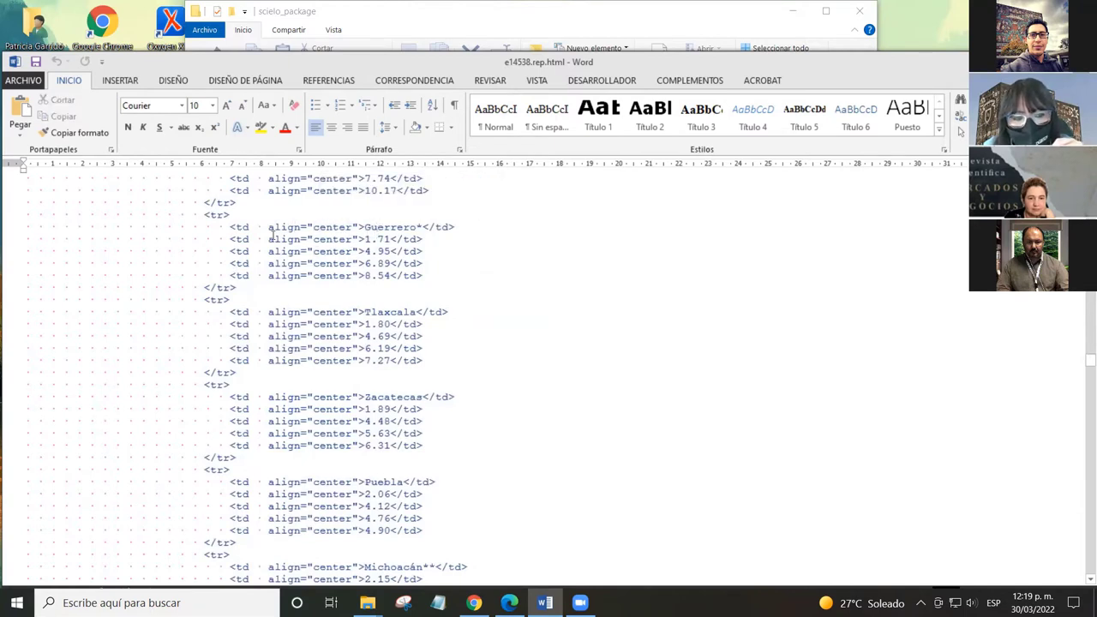
{"action": "scroll", "coordinate": [307, 263], "scroll_direction": "down", "scroll_amount": 20}
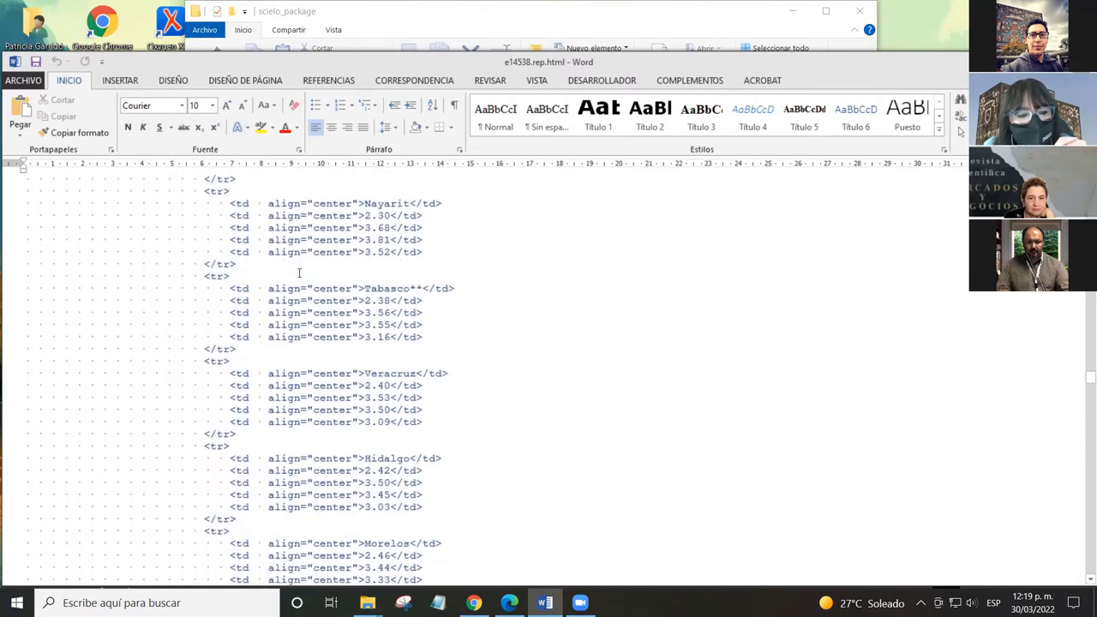
{"action": "scroll", "coordinate": [292, 284], "scroll_direction": "down", "scroll_amount": 20}
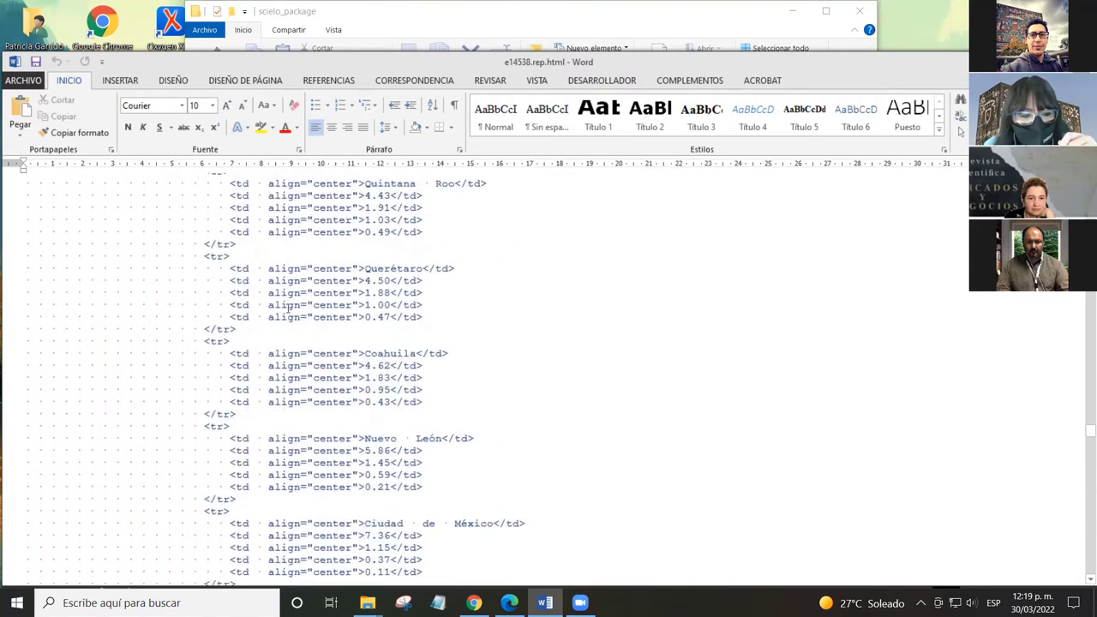
{"action": "scroll", "coordinate": [287, 305], "scroll_direction": "up", "scroll_amount": 20}
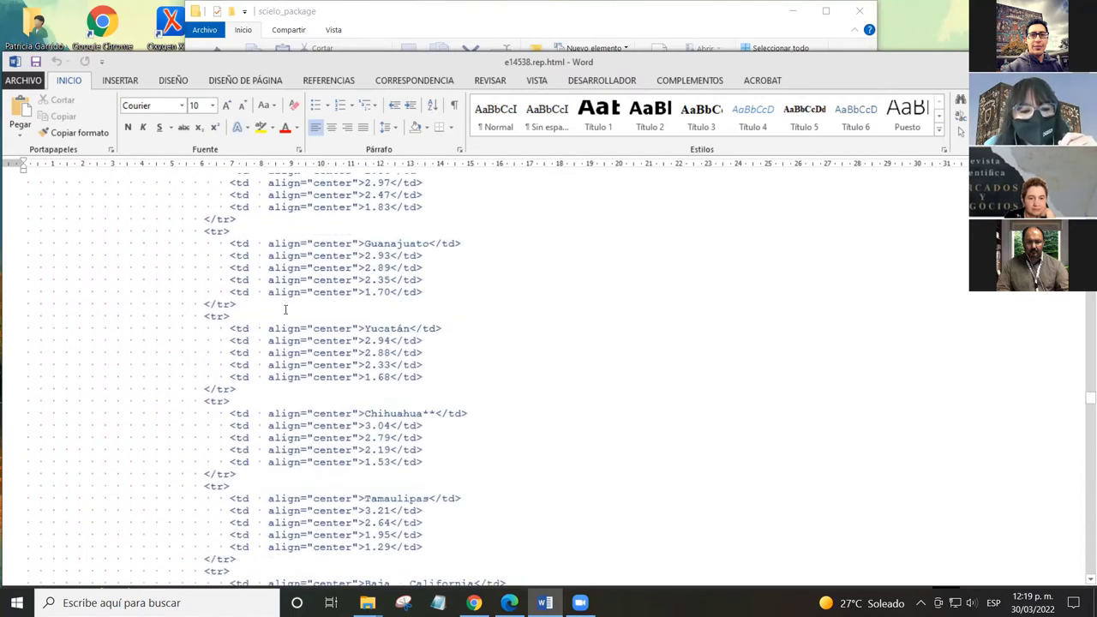
{"action": "scroll", "coordinate": [285, 302], "scroll_direction": "down", "scroll_amount": 20}
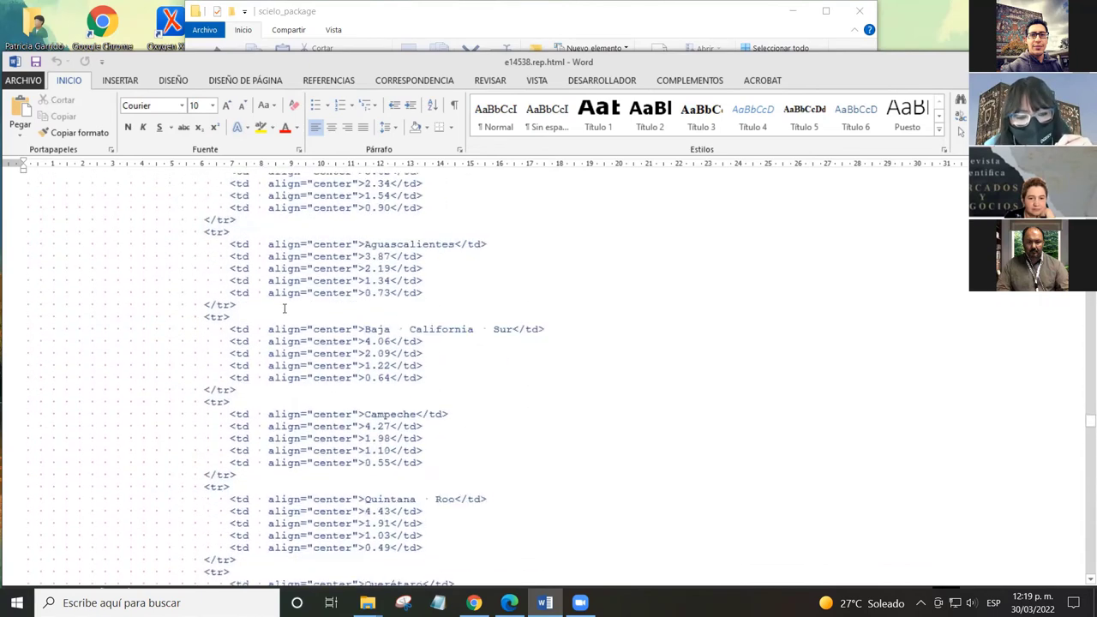
Step: Examine the end of table-wrap t1, including the table-wrap-foot with footnotes TFN1 and TFN2
{"action": "scroll", "coordinate": [276, 300], "scroll_direction": "down", "scroll_amount": 6}
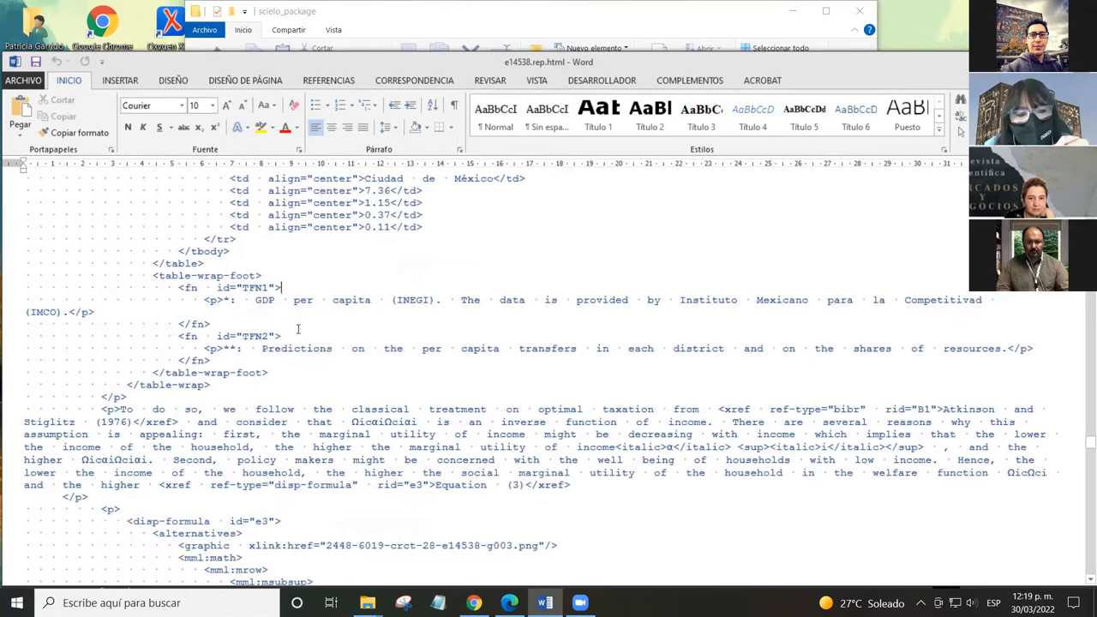
{"action": "scroll", "coordinate": [289, 306], "scroll_direction": "down", "scroll_amount": 3}
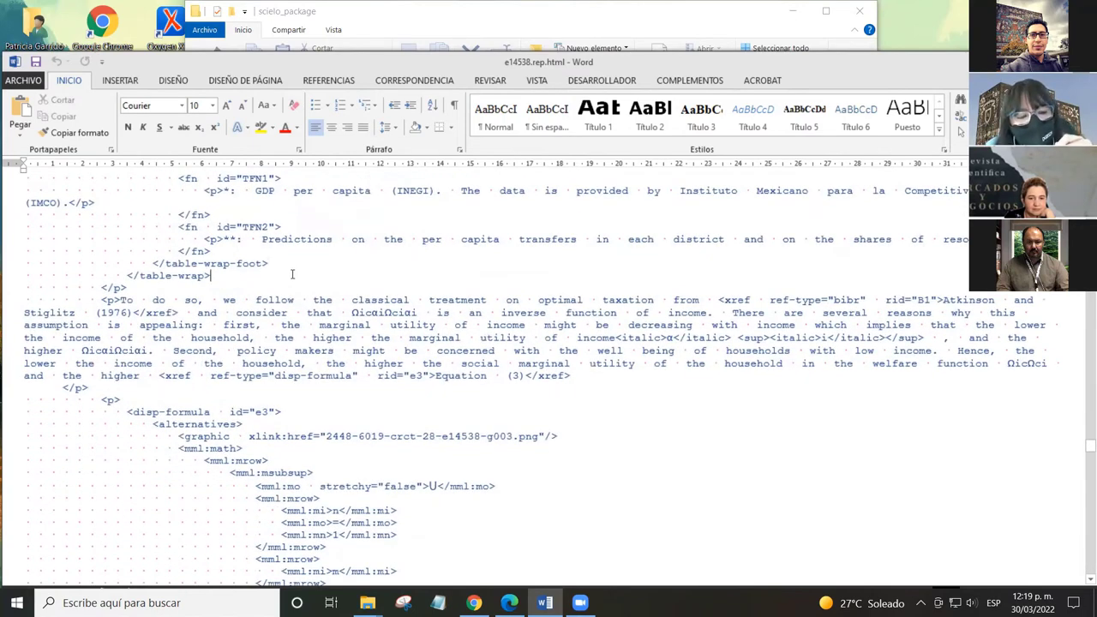
{"action": "scroll", "coordinate": [292, 274], "scroll_direction": "up", "scroll_amount": 3}
{"action": "scroll", "coordinate": [289, 283], "scroll_direction": "down", "scroll_amount": 4}
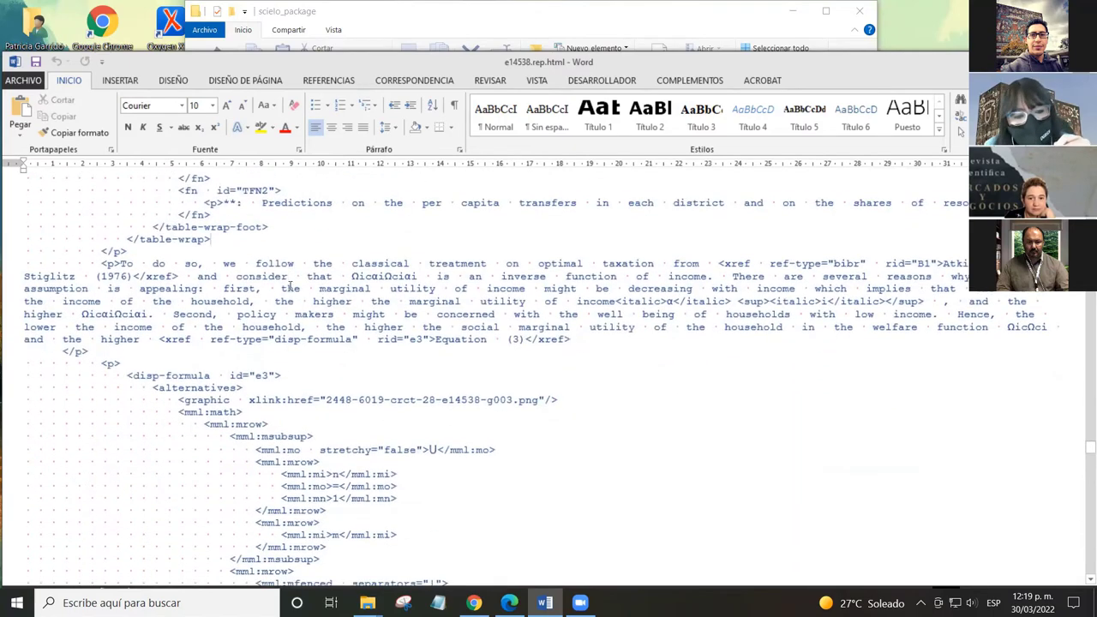
Step: Review the coding from equation e3 through table-wrap t2, including its header, rowspan cells and footnotes TFN3 and TFN4
{"action": "scroll", "coordinate": [291, 288], "scroll_direction": "down", "scroll_amount": 15}
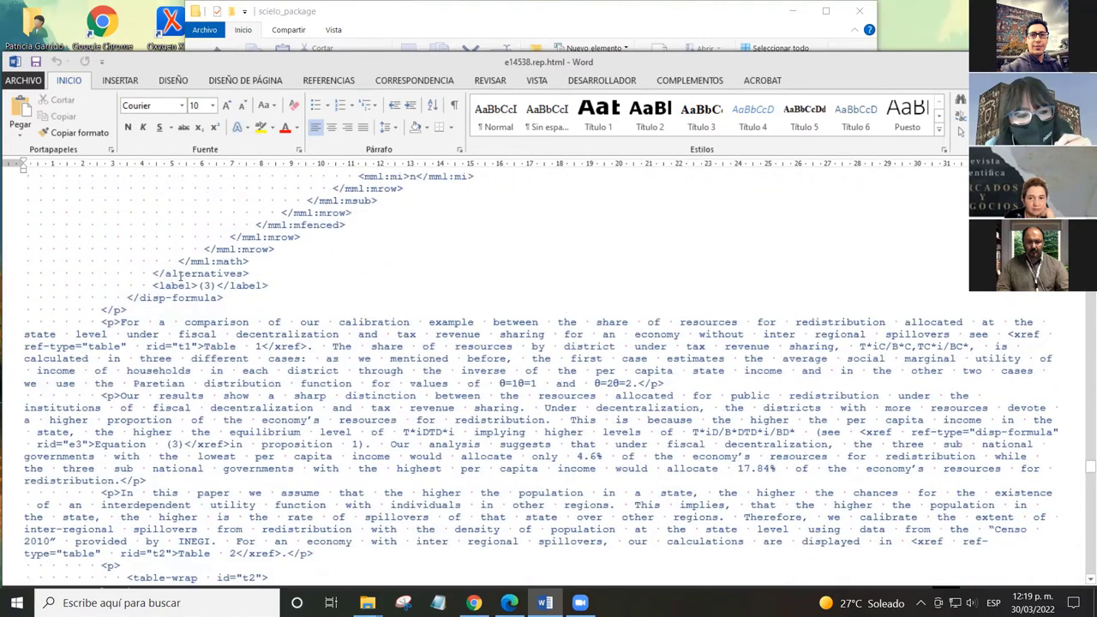
{"action": "scroll", "coordinate": [192, 280], "scroll_direction": "down", "scroll_amount": 5}
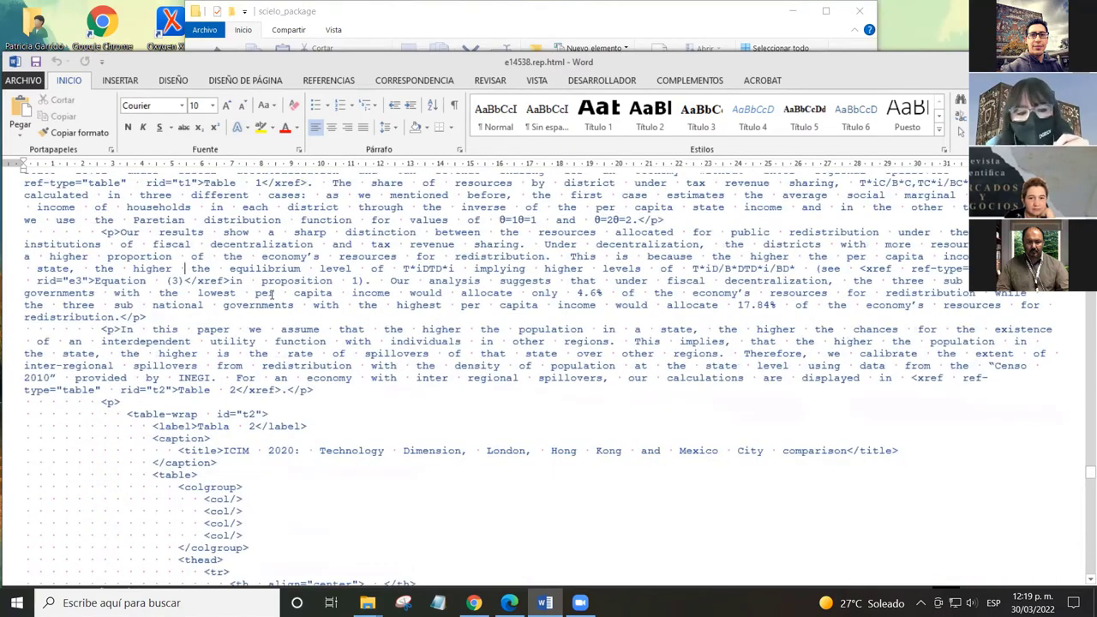
{"action": "scroll", "coordinate": [208, 291], "scroll_direction": "down", "scroll_amount": 13}
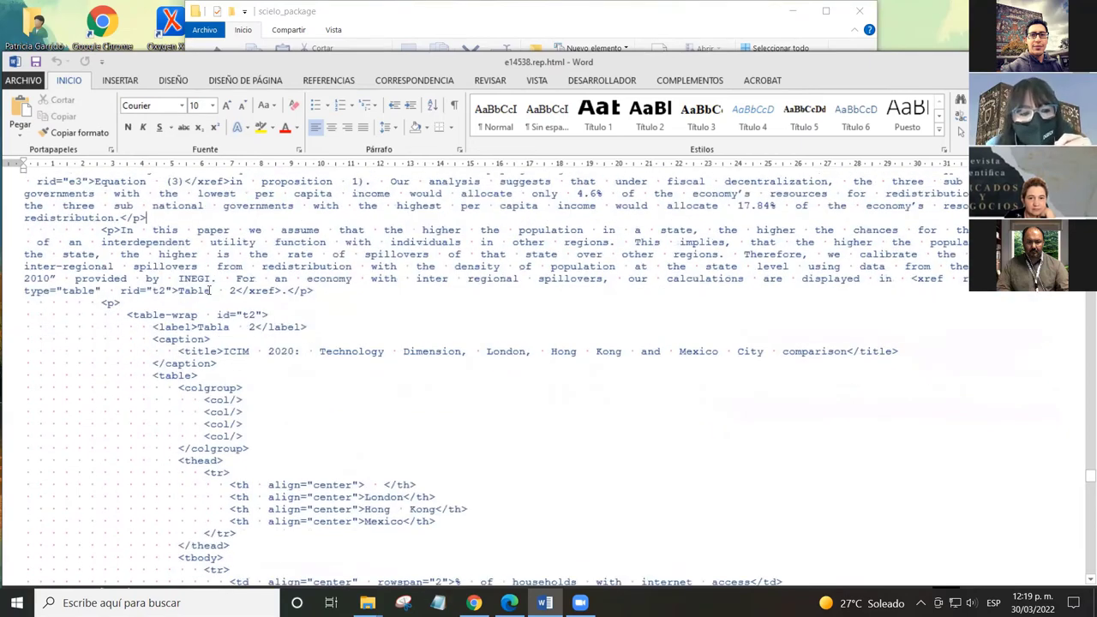
{"action": "scroll", "coordinate": [209, 293], "scroll_direction": "down", "scroll_amount": 20}
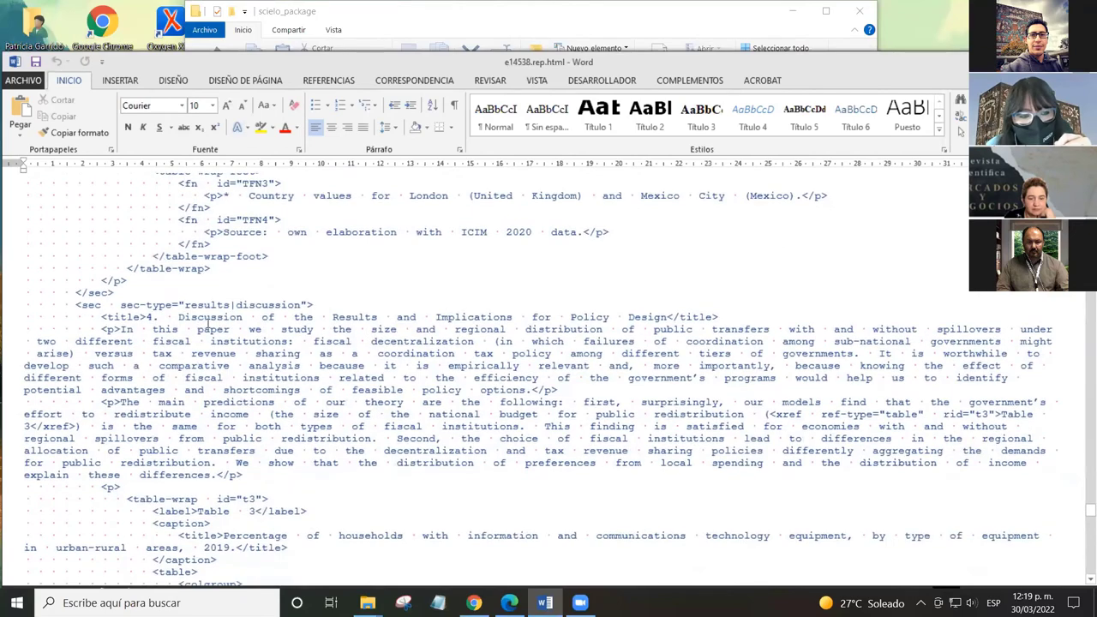
{"action": "scroll", "coordinate": [241, 310], "scroll_direction": "up", "scroll_amount": 10}
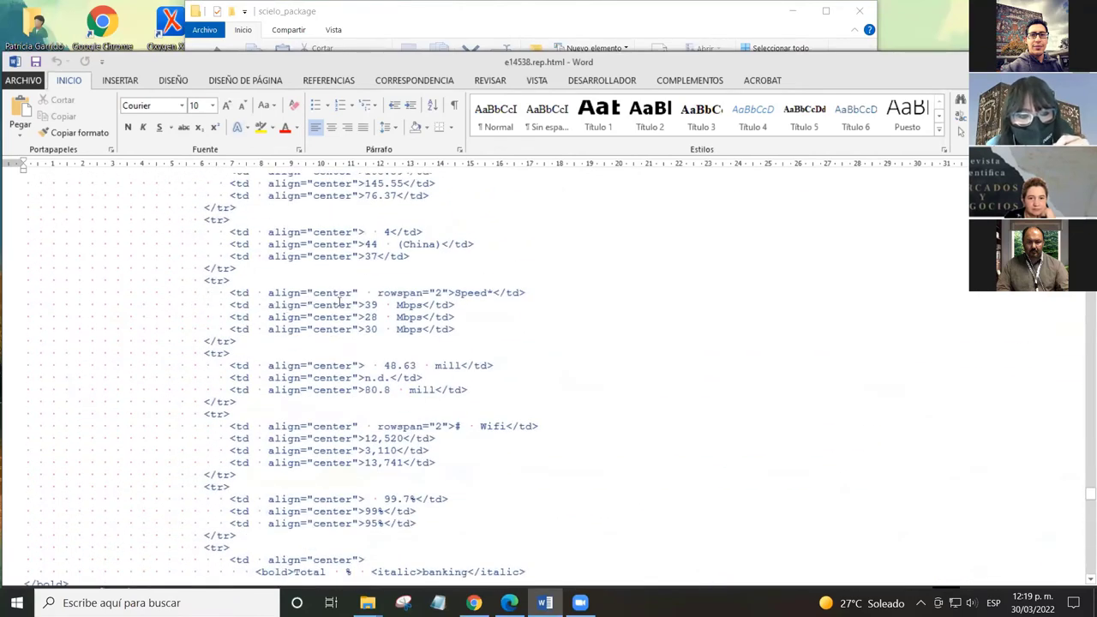
{"action": "scroll", "coordinate": [322, 304], "scroll_direction": "down", "scroll_amount": 10}
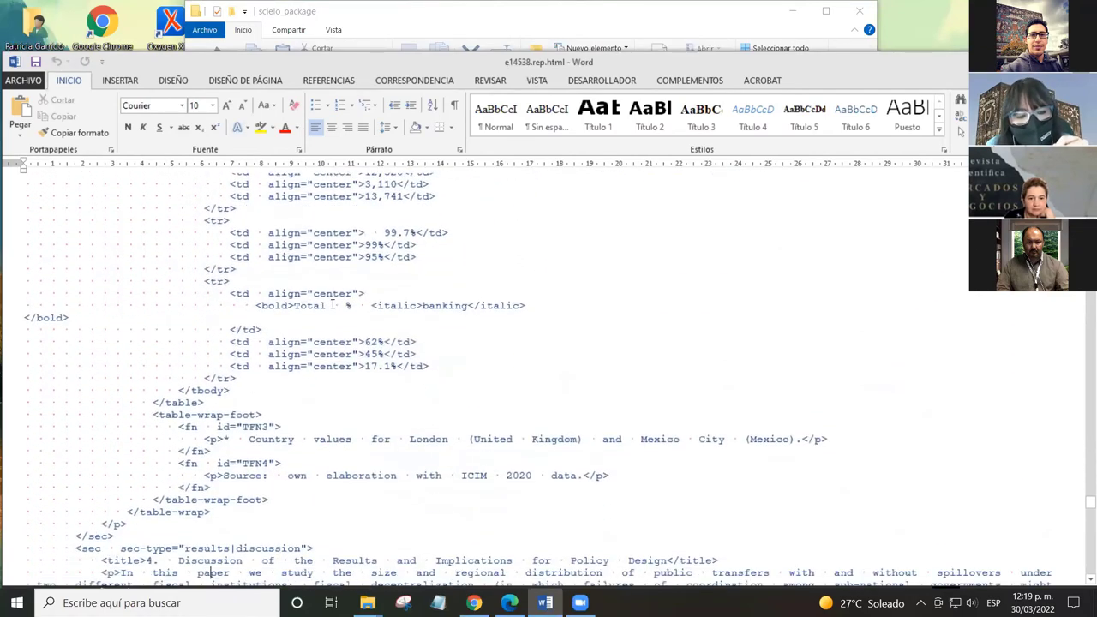
Step: Examine Table 3's colgroup and header rows, highlighting the colspan="2" attribute of the Population th cell
{"action": "scroll", "coordinate": [327, 303], "scroll_direction": "down", "scroll_amount": 8}
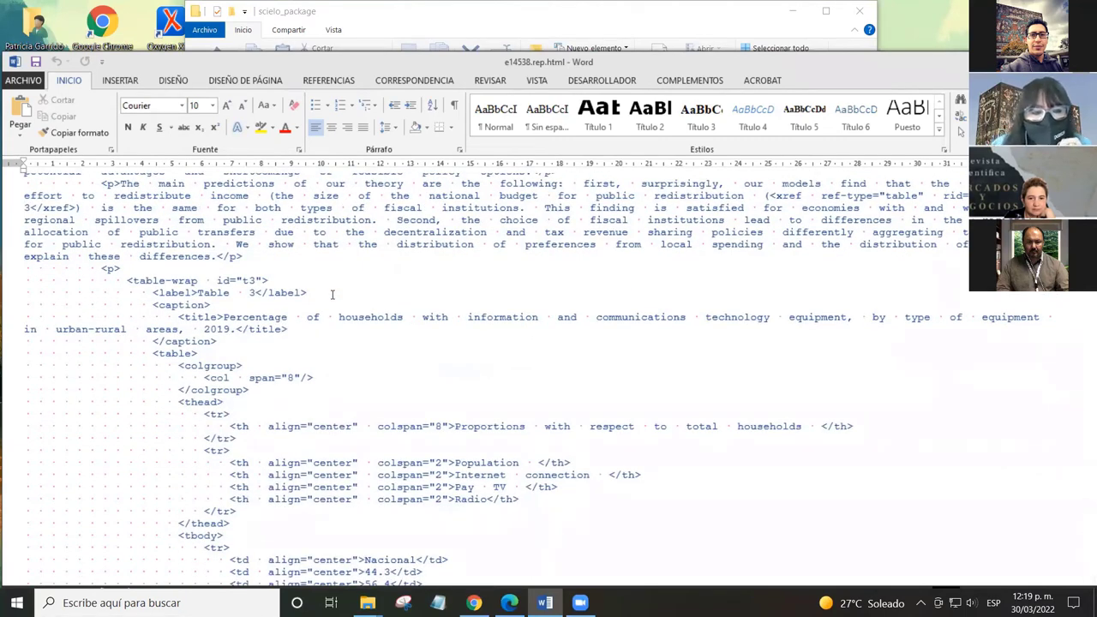
{"action": "scroll", "coordinate": [333, 295], "scroll_direction": "down", "scroll_amount": 3}
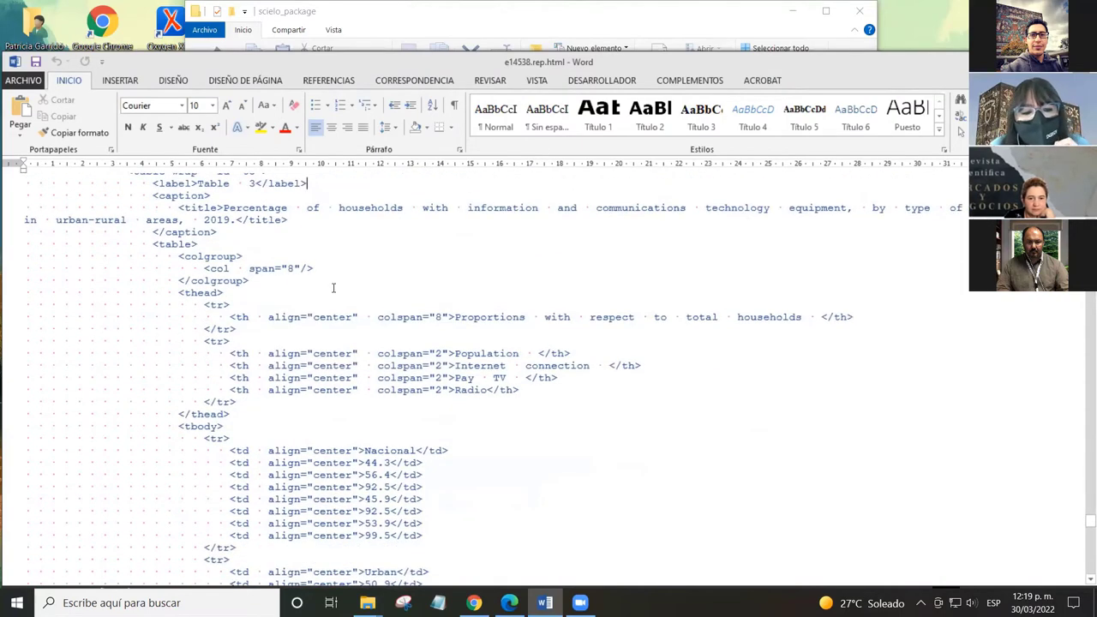
{"action": "scroll", "coordinate": [334, 288], "scroll_direction": "down", "scroll_amount": 2}
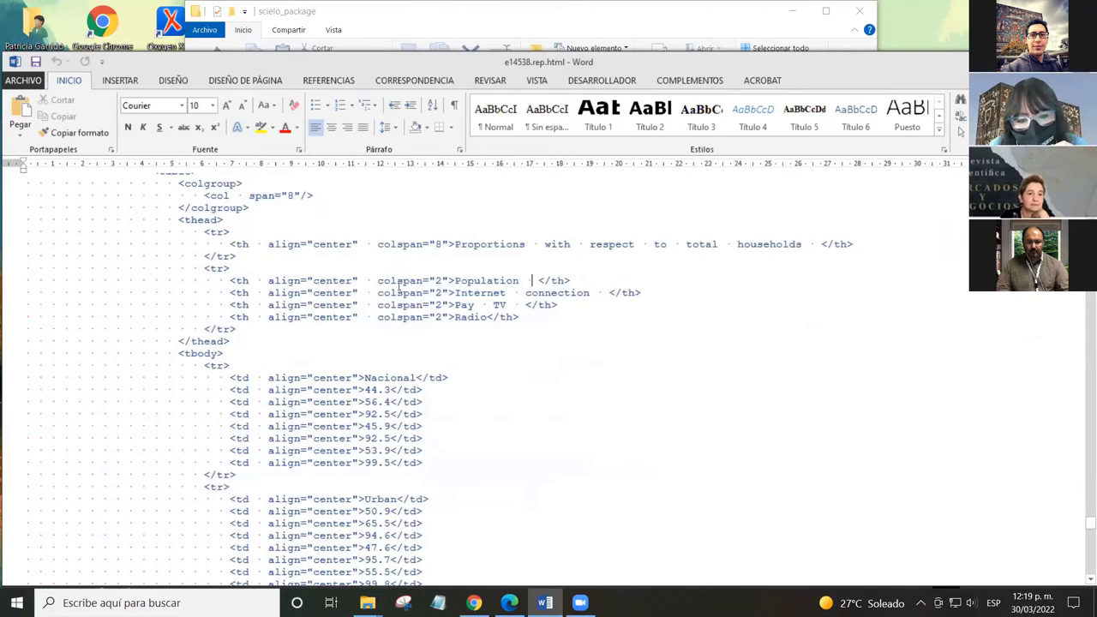
{"action": "left_click_drag", "start_coordinate": [379, 281], "coordinate": [445, 282]}
{"action": "key", "text": "Down"}
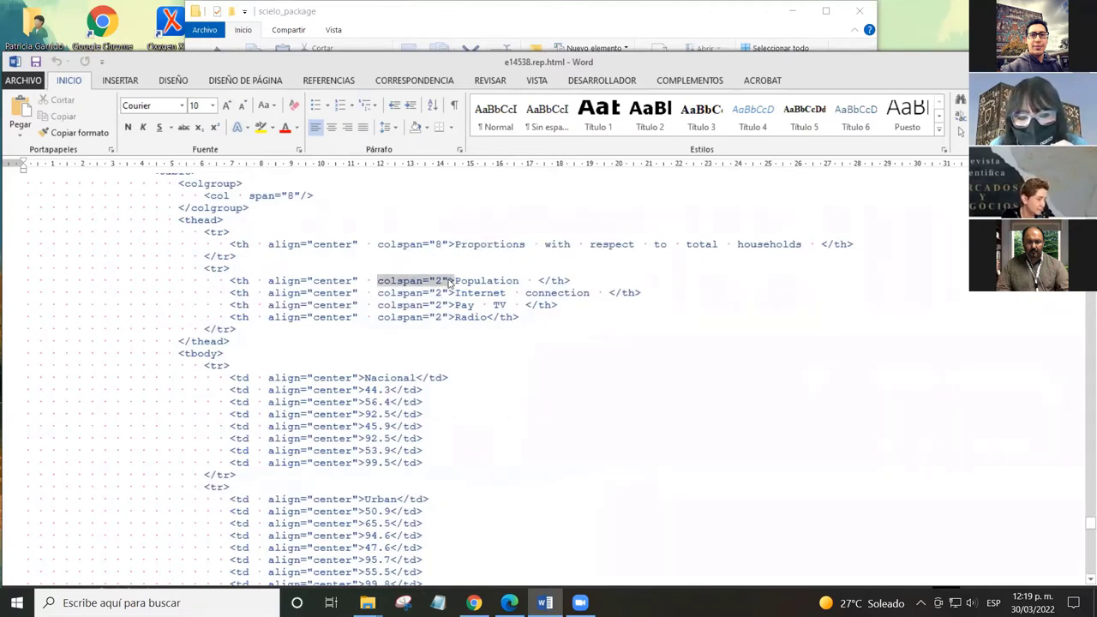
{"action": "left_click", "coordinate": [444, 282]}
{"action": "left_click_drag", "start_coordinate": [377, 280], "coordinate": [454, 281]}
{"action": "left_click", "coordinate": [442, 294]}
{"action": "left_click_drag", "start_coordinate": [378, 280], "coordinate": [454, 281]}
{"action": "left_click", "coordinate": [429, 295]}
{"action": "left_click_drag", "start_coordinate": [378, 280], "coordinate": [452, 281]}
Step: Review Table 3's tbody rows and footnotes, followed by the ref-list entries B1 to B3 up to the closing article tag
{"action": "scroll", "coordinate": [347, 270], "scroll_direction": "down", "scroll_amount": 4}
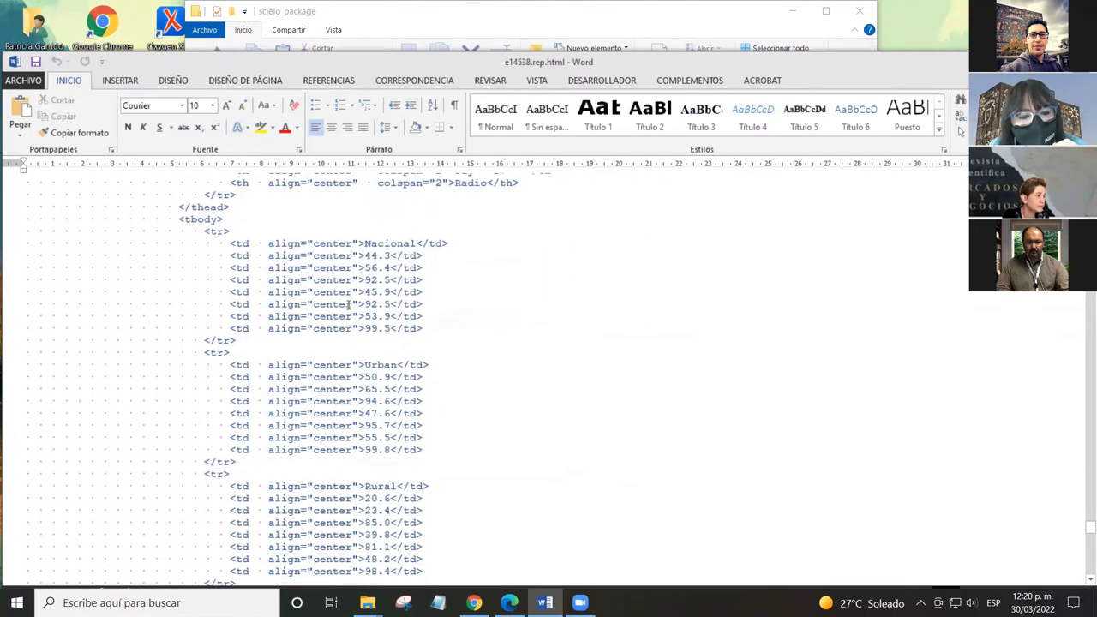
{"action": "scroll", "coordinate": [343, 268], "scroll_direction": "down", "scroll_amount": 20}
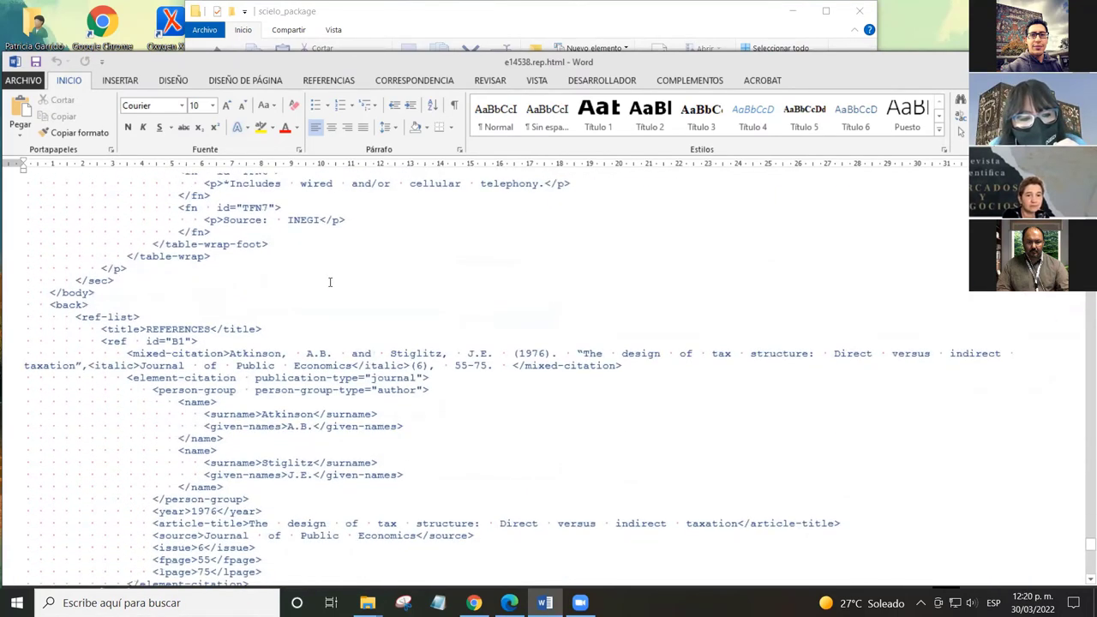
{"action": "scroll", "coordinate": [330, 282], "scroll_direction": "down", "scroll_amount": 12}
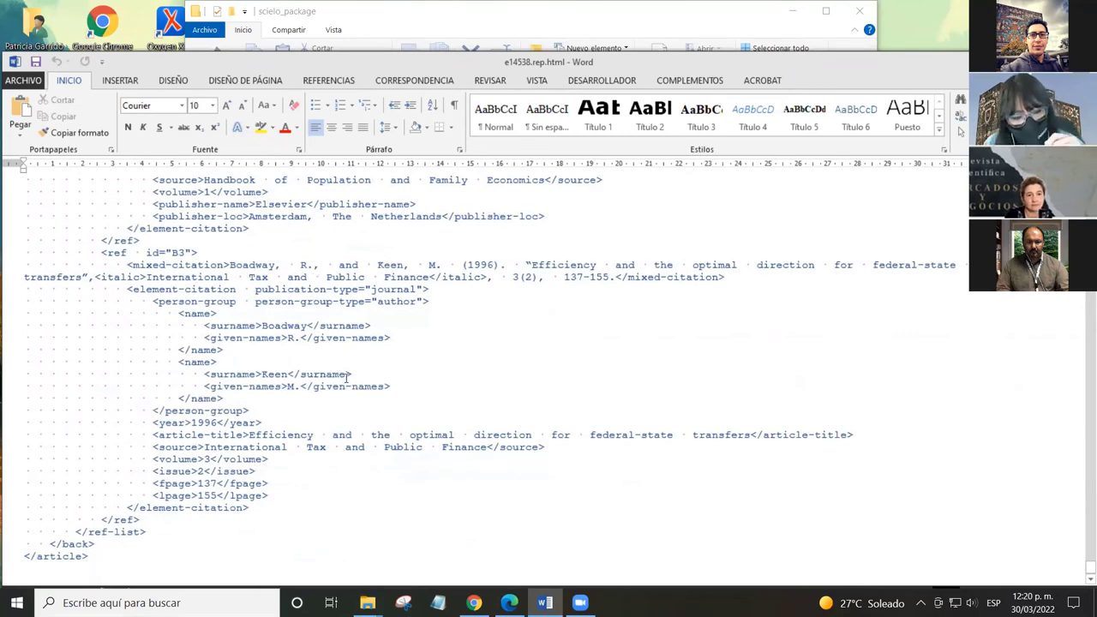
Step: Return to the start of the Style Checker report and open the data quality control report e14538.contents.html
{"action": "key", "text": "ctrl+Home"}
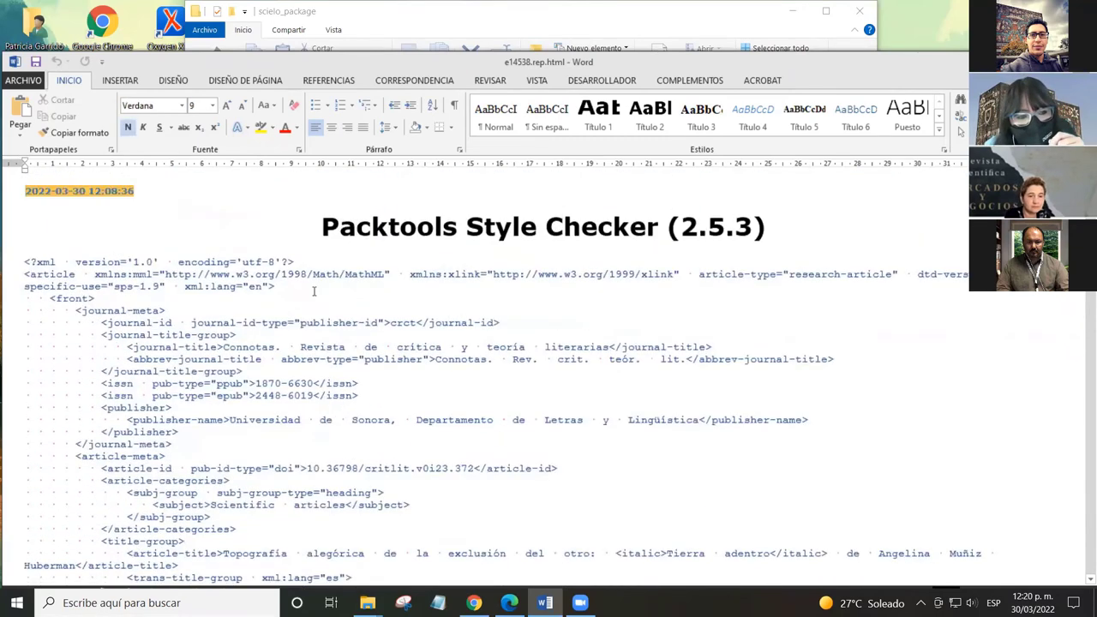
{"action": "left_click", "coordinate": [312, 292]}
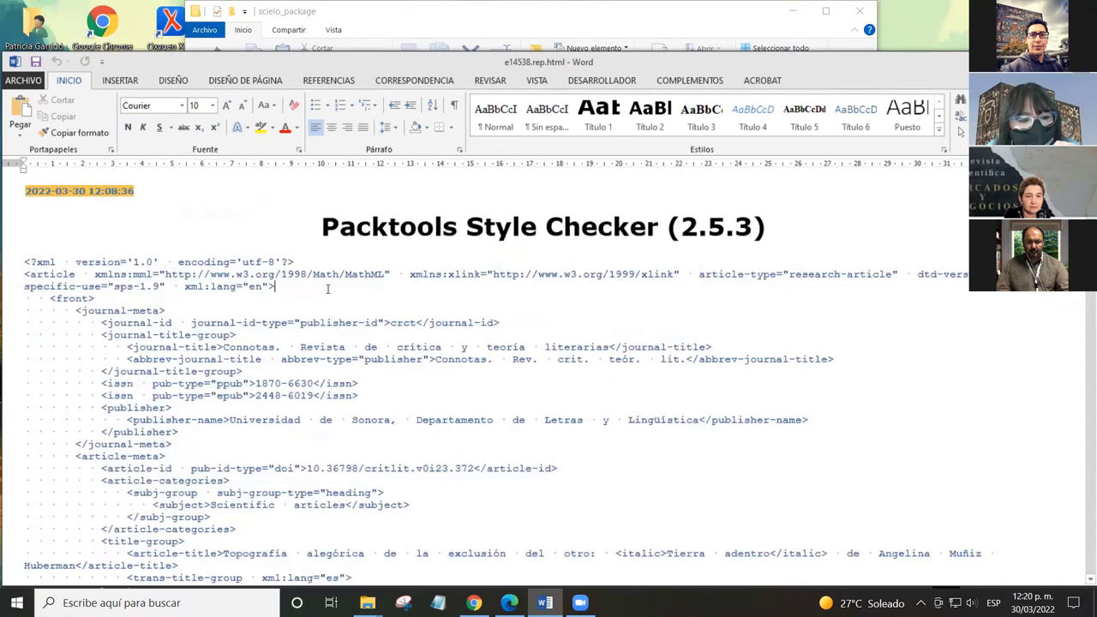
{"action": "left_click", "coordinate": [675, 81]}
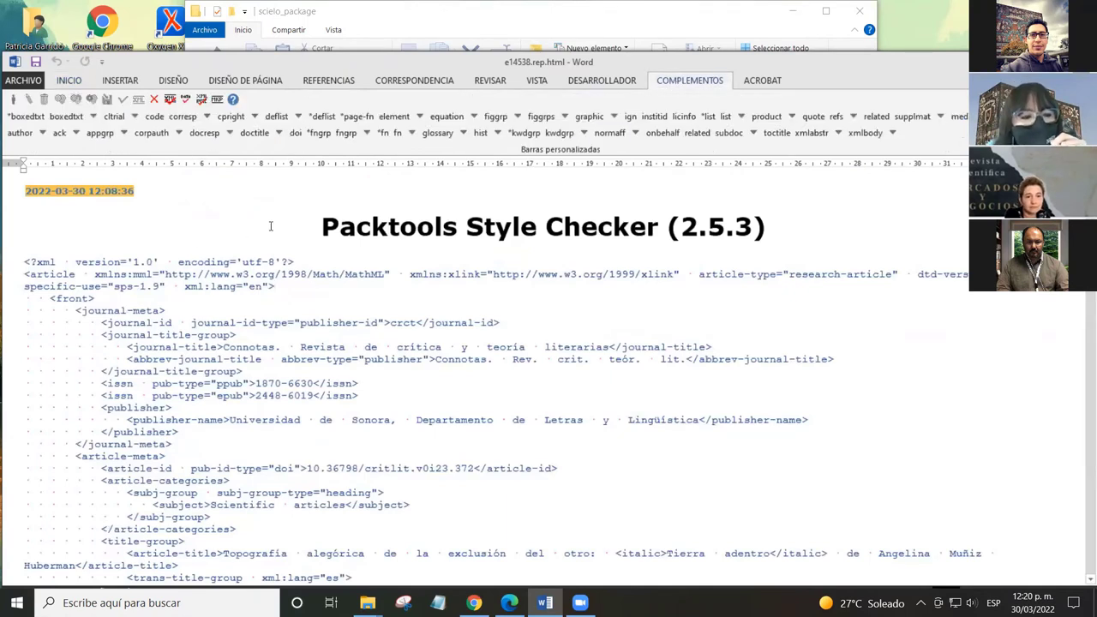
{"action": "left_click", "coordinate": [187, 104]}
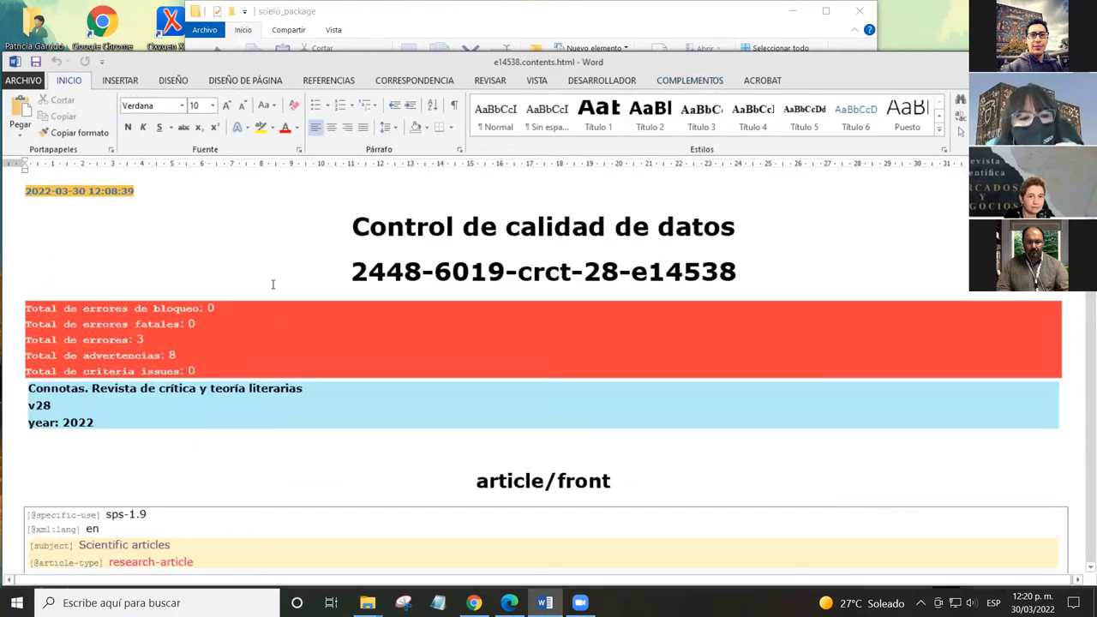
Step: Check the error and warning totals in the data quality report, along with the article/front data, authors and affiliations
{"action": "scroll", "coordinate": [272, 284], "scroll_direction": "down", "scroll_amount": 1}
{"action": "scroll", "coordinate": [257, 282], "scroll_direction": "up", "scroll_amount": 1}
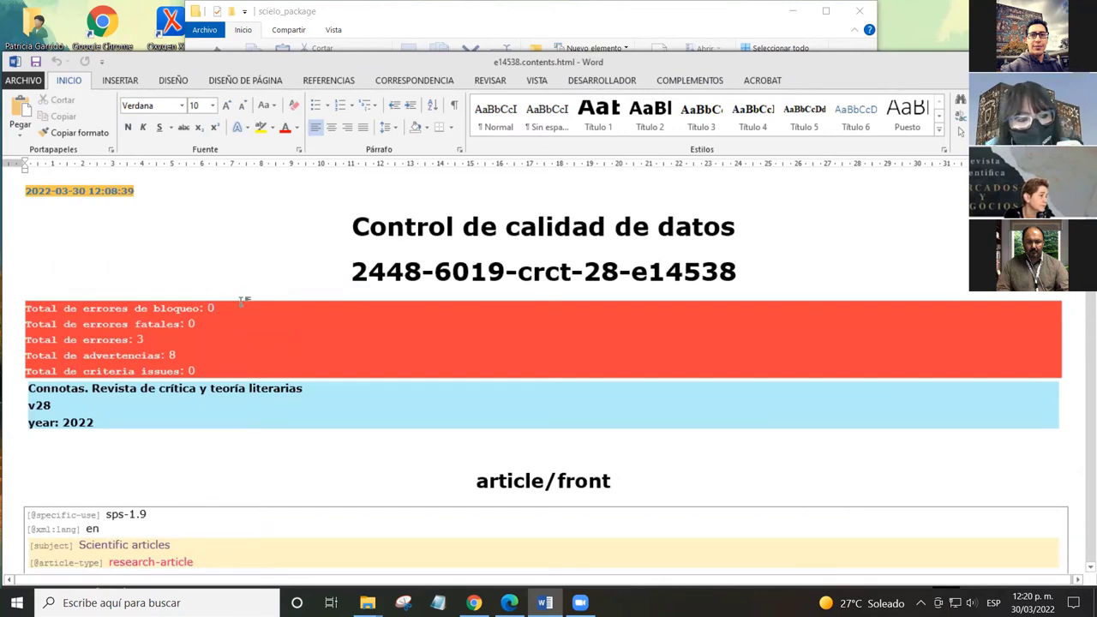
{"action": "scroll", "coordinate": [238, 303], "scroll_direction": "down", "scroll_amount": 1}
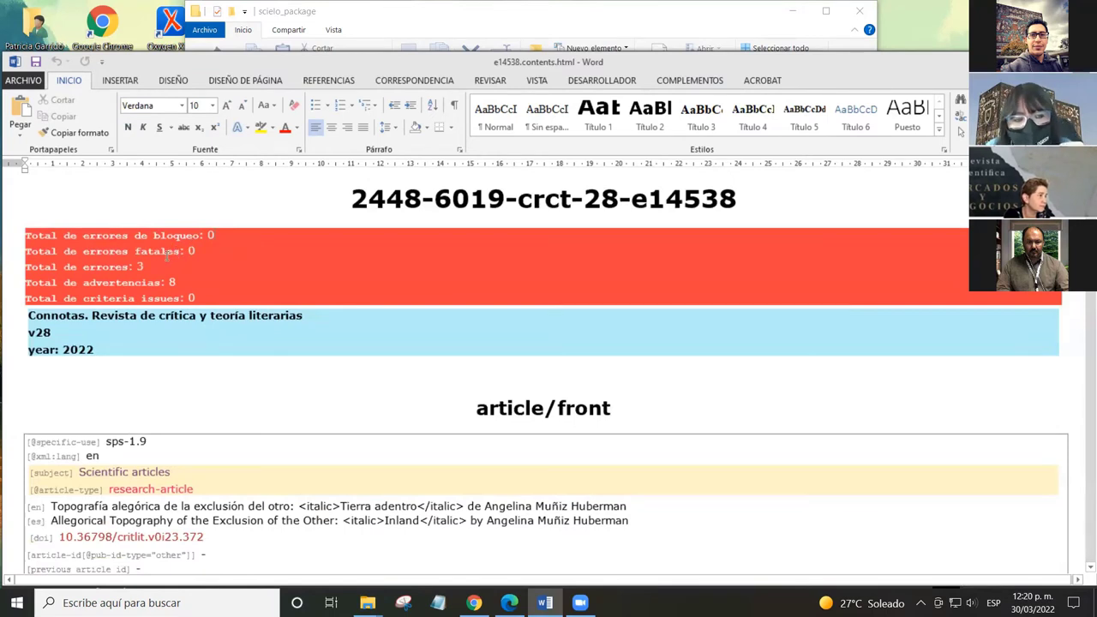
{"action": "left_click_drag", "start_coordinate": [121, 263], "coordinate": [197, 281]}
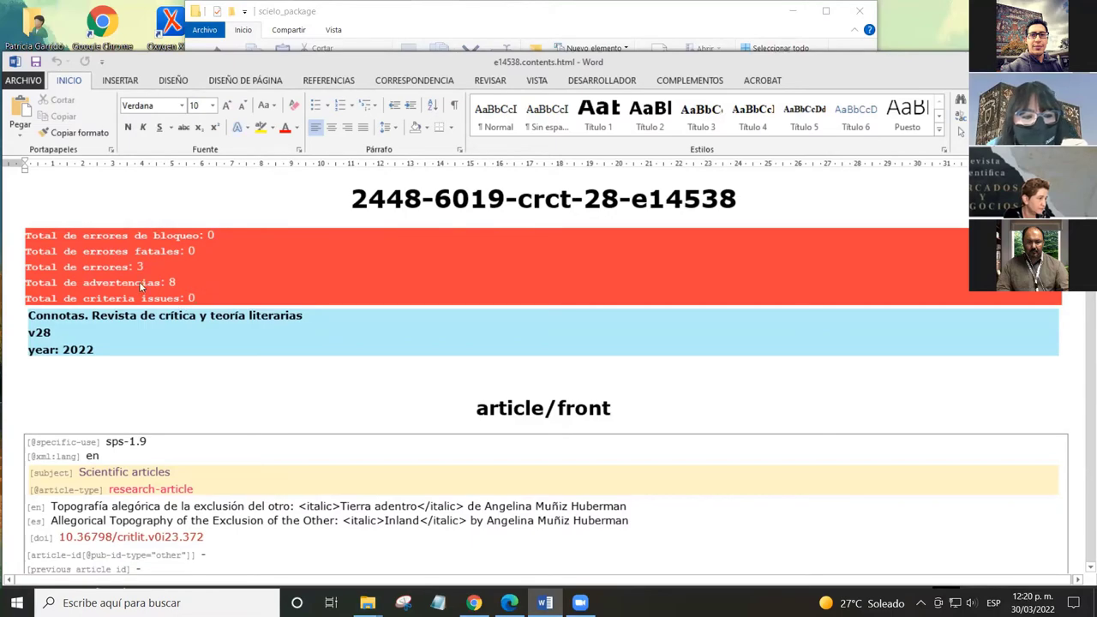
{"action": "scroll", "coordinate": [142, 287], "scroll_direction": "down", "scroll_amount": 10}
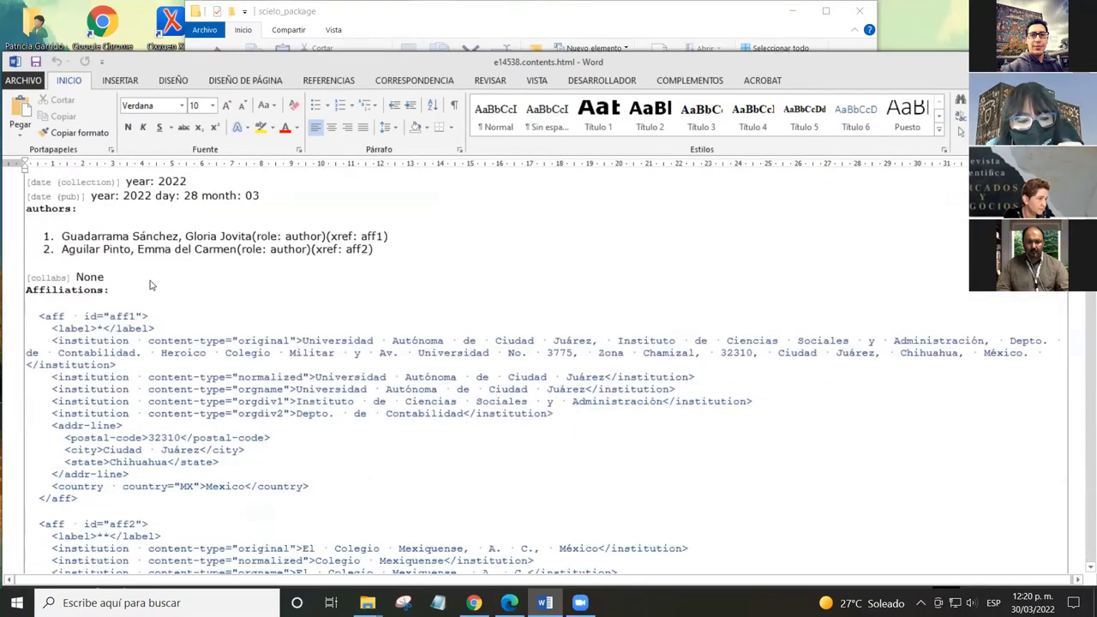
Step: Examine the doi and page-count rows marked as errors in the report's validation table
{"action": "scroll", "coordinate": [153, 285], "scroll_direction": "down", "scroll_amount": 12}
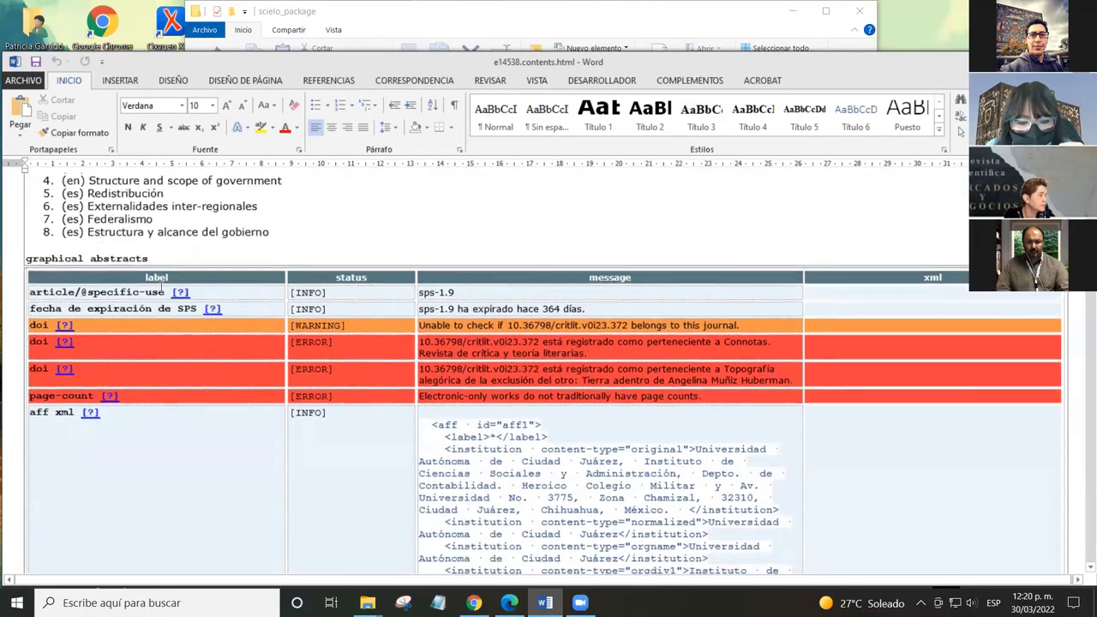
{"action": "scroll", "coordinate": [161, 287], "scroll_direction": "down", "scroll_amount": 1}
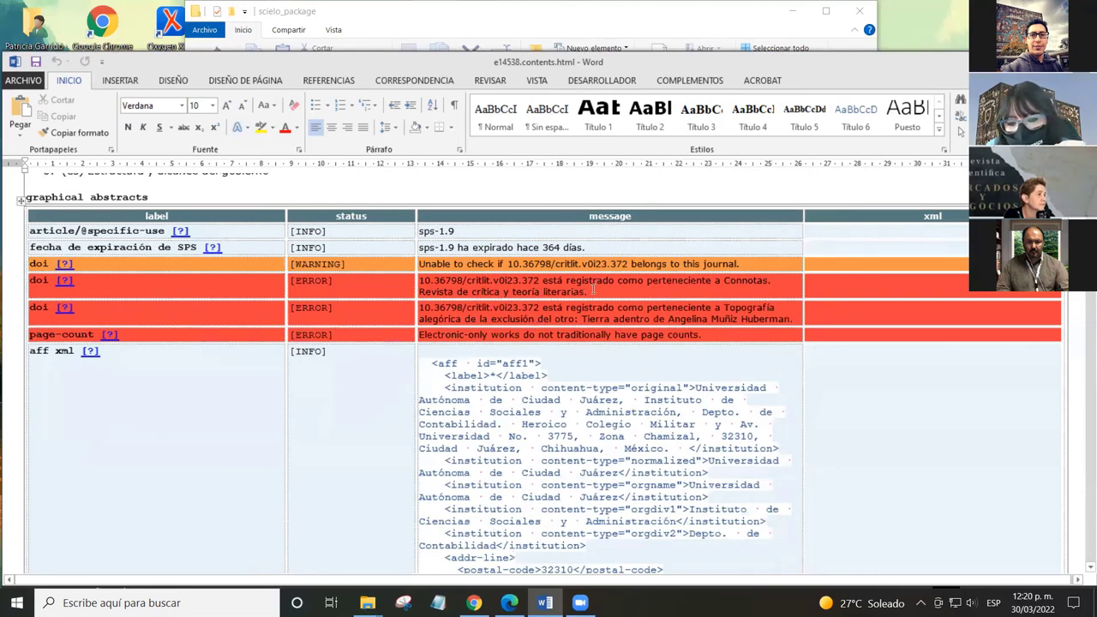
{"action": "left_click", "coordinate": [591, 318]}
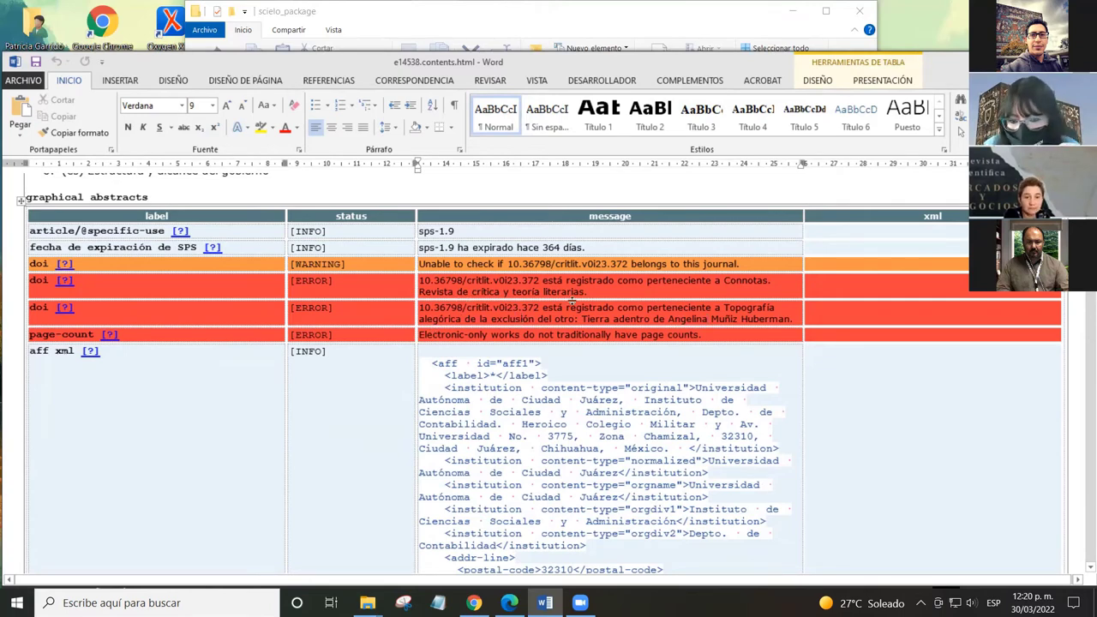
Step: Review the remaining validation rows, from the aff xml entries to the copyright, license and sec-type warnings
{"action": "scroll", "coordinate": [431, 317], "scroll_direction": "down", "scroll_amount": 6}
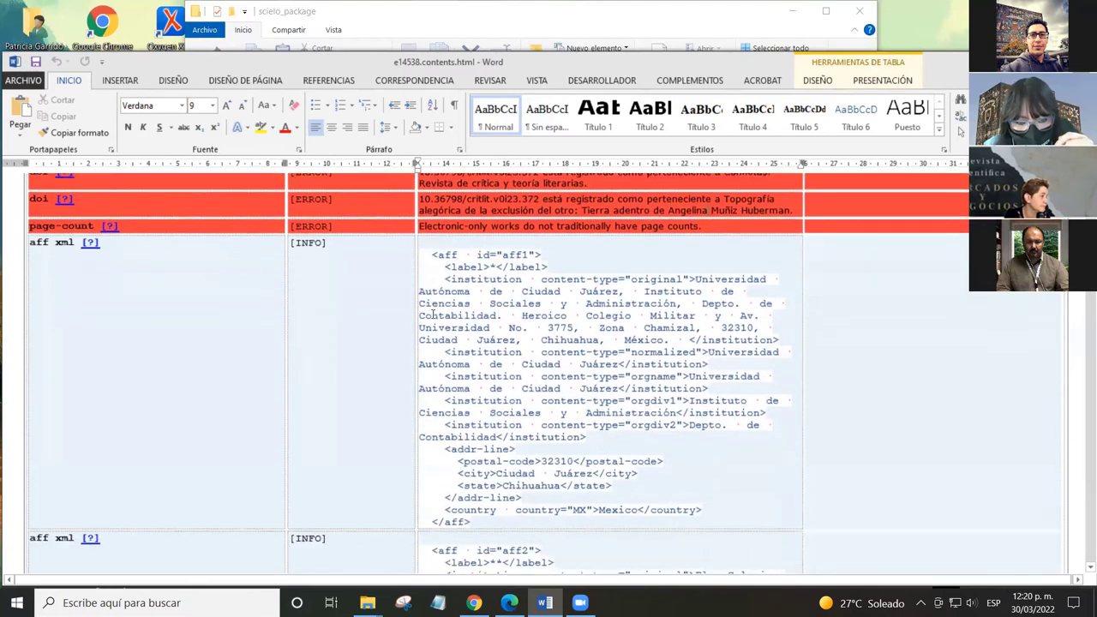
{"action": "scroll", "coordinate": [347, 300], "scroll_direction": "down", "scroll_amount": 9}
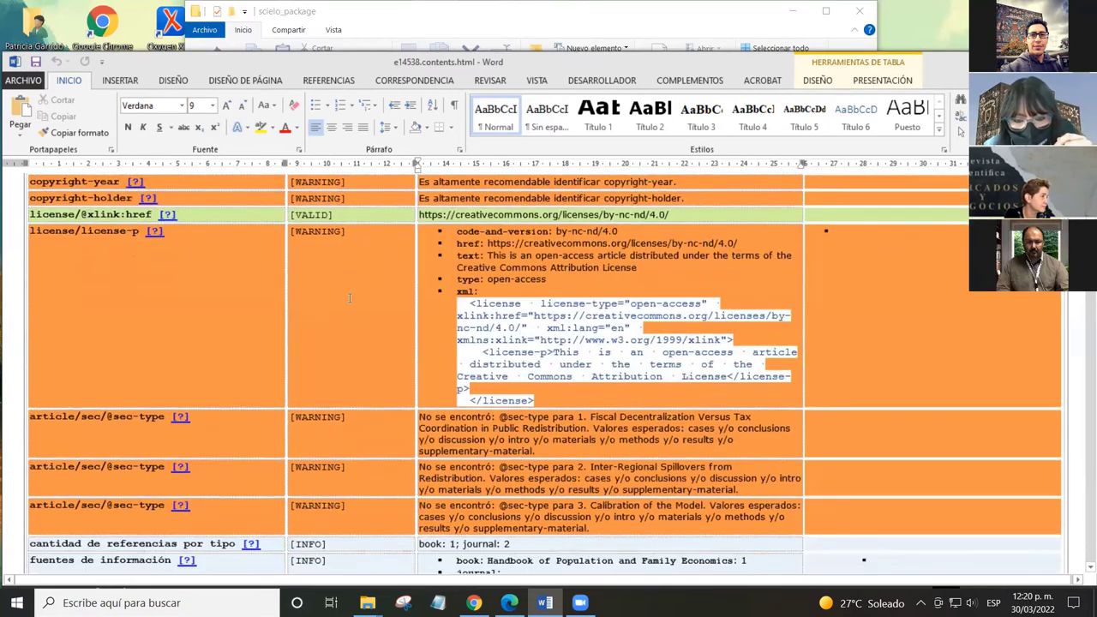
{"action": "scroll", "coordinate": [330, 271], "scroll_direction": "down", "scroll_amount": 20}
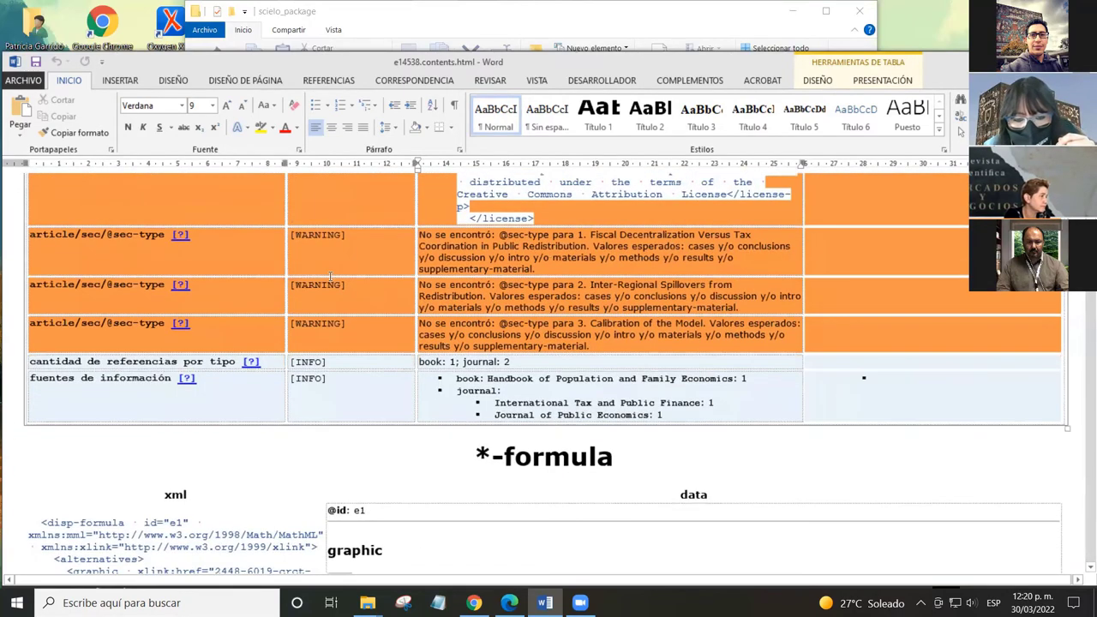
Step: Examine the *-formula section, comparing the MathML code of equations e1 and e2 with their graphic and data output, and return to the sec-type warnings
{"action": "scroll", "coordinate": [327, 268], "scroll_direction": "up", "scroll_amount": 6}
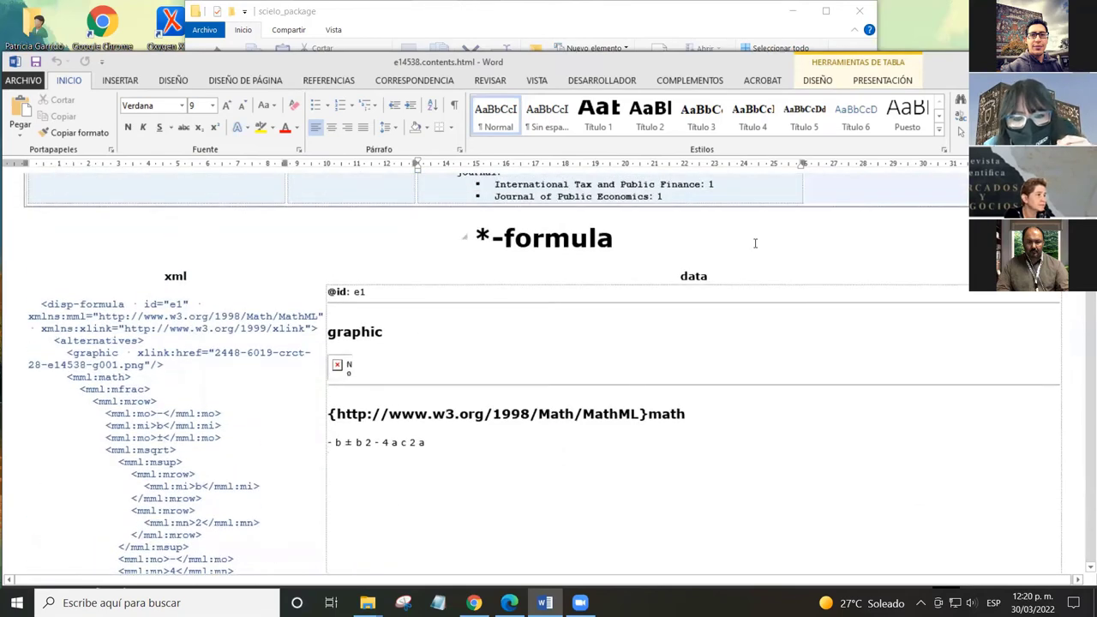
{"action": "left_click", "coordinate": [663, 248]}
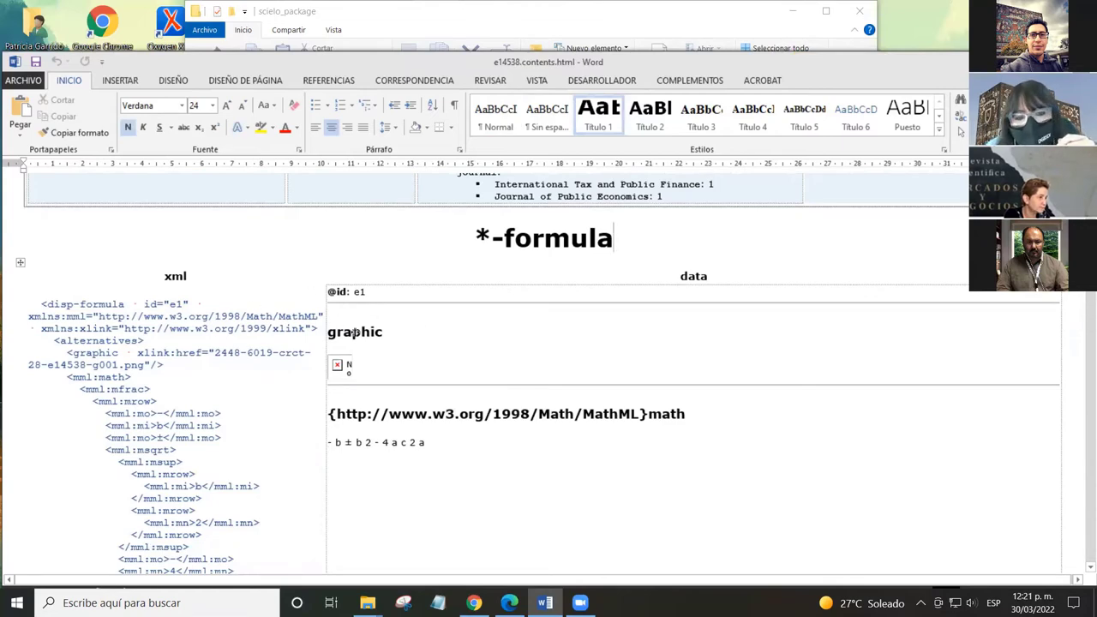
{"action": "scroll", "coordinate": [360, 330], "scroll_direction": "down", "scroll_amount": 3}
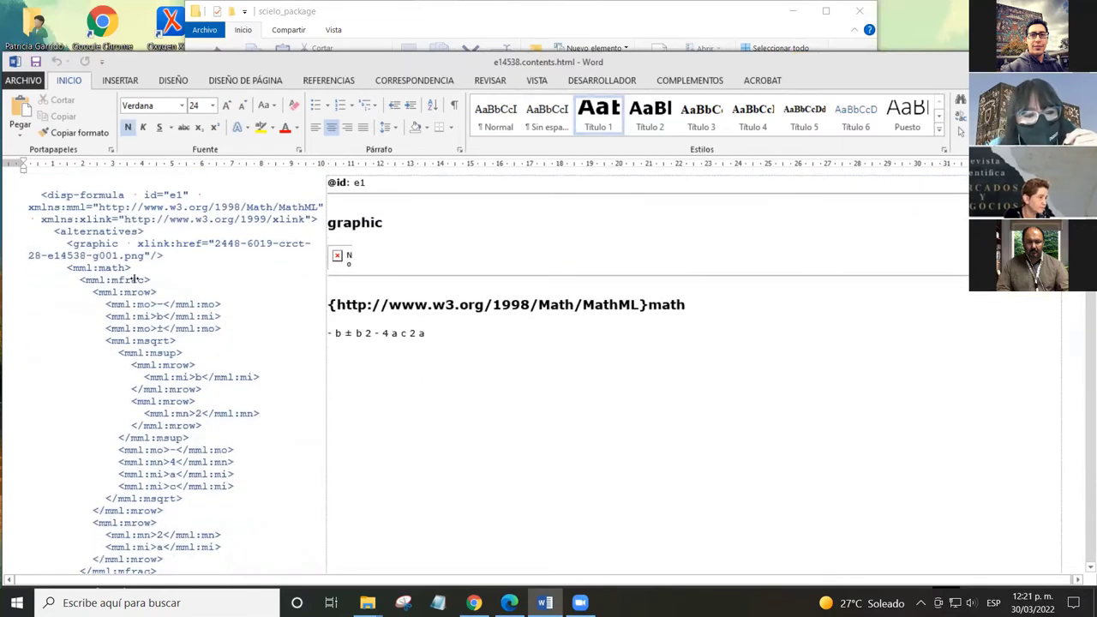
{"action": "scroll", "coordinate": [167, 439], "scroll_direction": "down", "scroll_amount": 4}
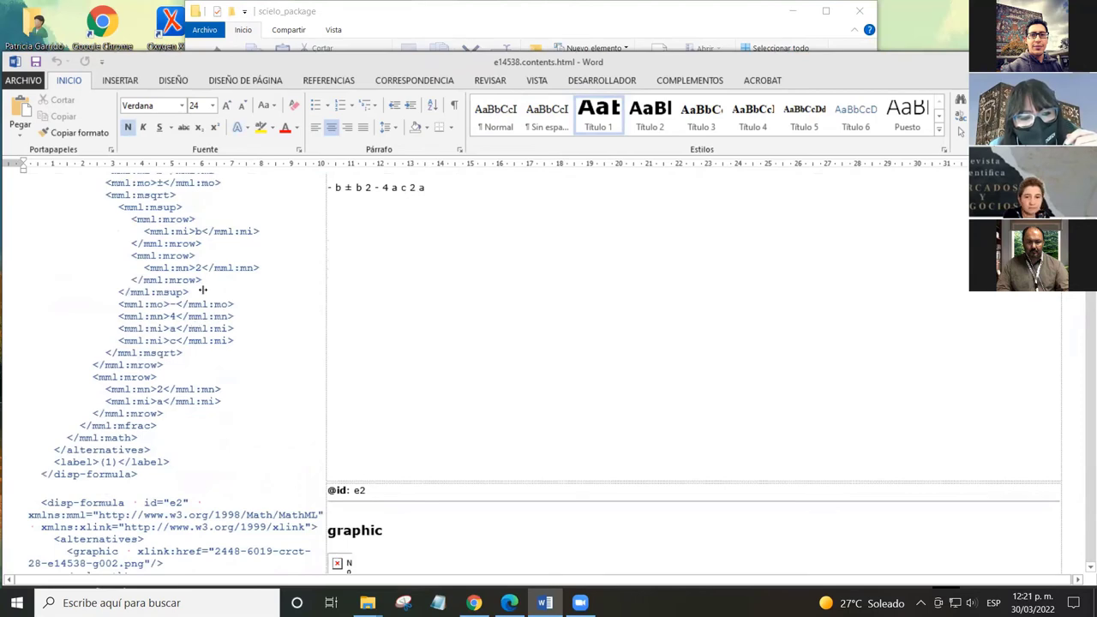
{"action": "scroll", "coordinate": [203, 290], "scroll_direction": "up", "scroll_amount": 7}
{"action": "left_click", "coordinate": [184, 349]}
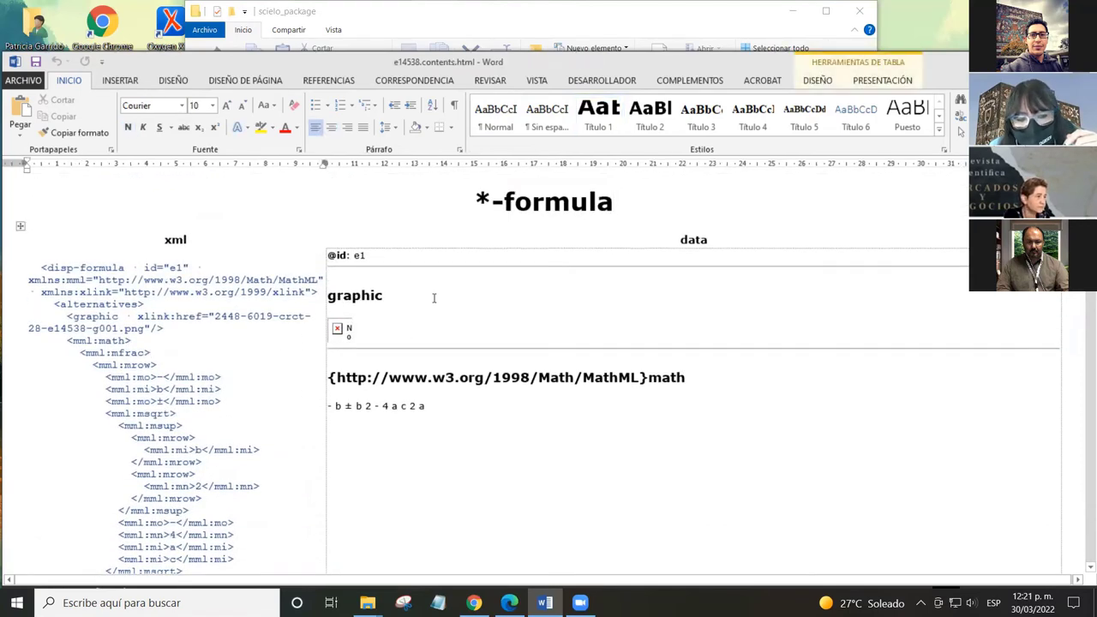
{"action": "scroll", "coordinate": [433, 297], "scroll_direction": "down", "scroll_amount": 15}
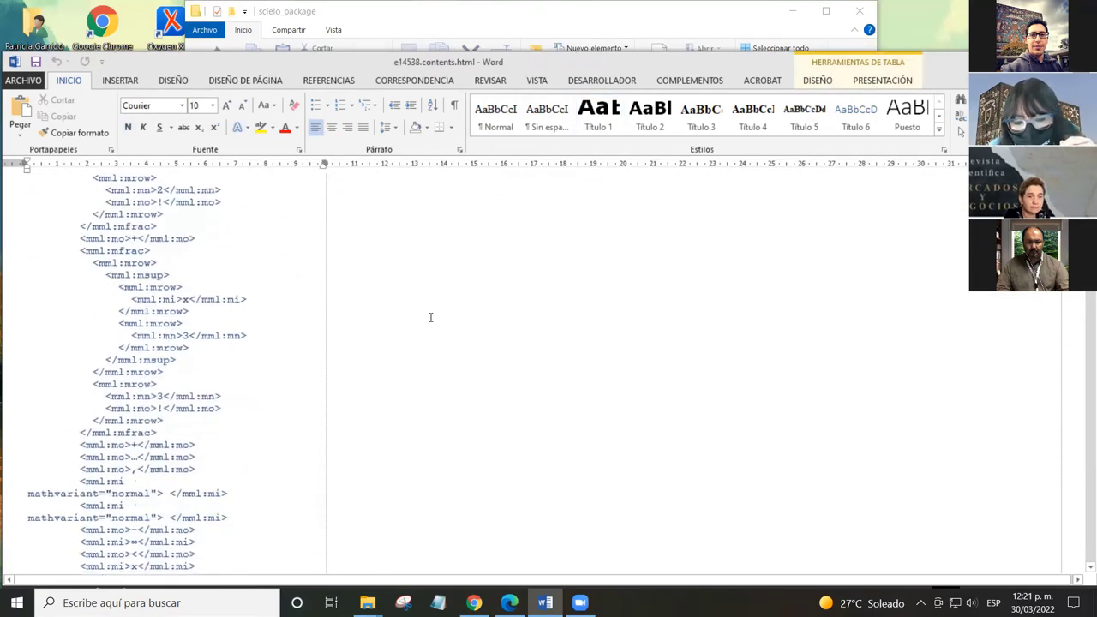
{"action": "scroll", "coordinate": [430, 317], "scroll_direction": "up", "scroll_amount": 15}
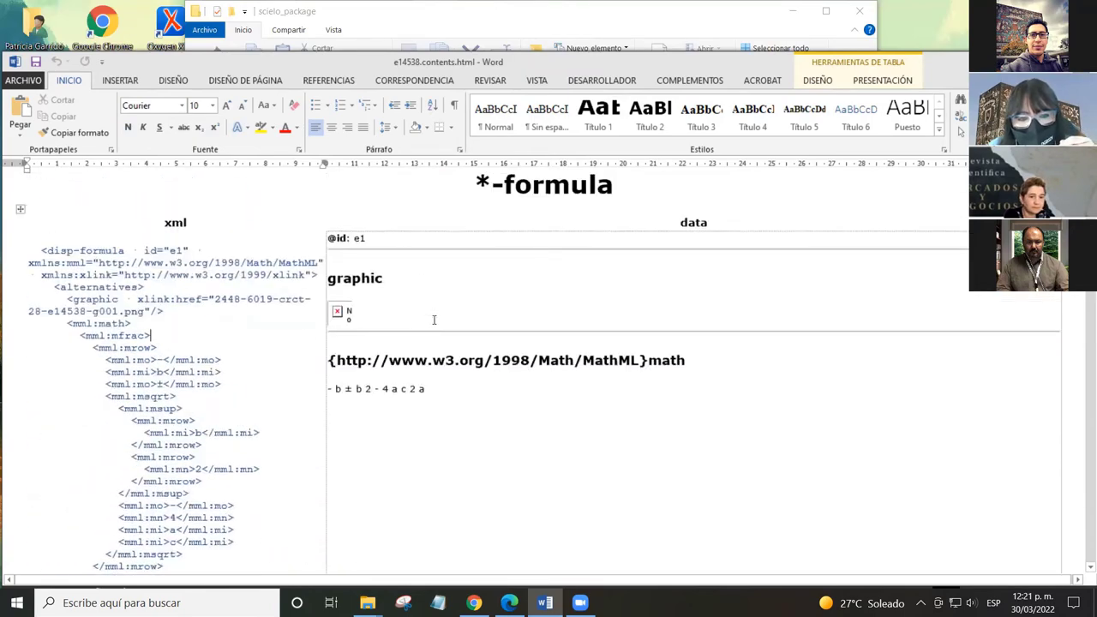
{"action": "scroll", "coordinate": [434, 320], "scroll_direction": "up", "scroll_amount": 10}
{"action": "scroll", "coordinate": [425, 368], "scroll_direction": "down", "scroll_amount": 5}
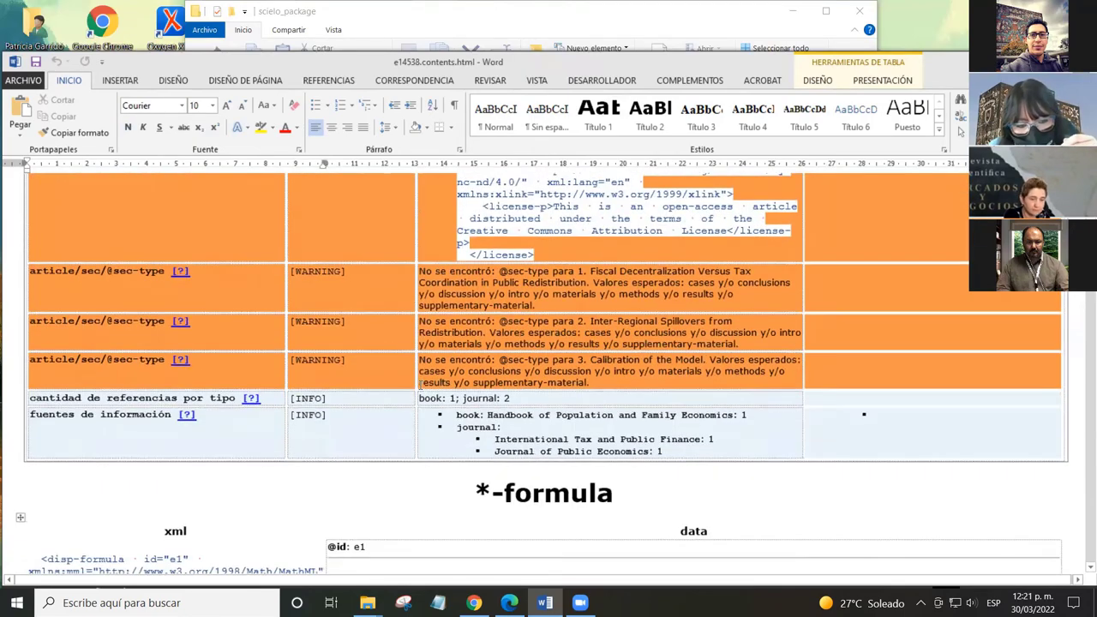
Step: Examine the *-formula section through equation e3, comparing each equation's MathML code with its graphic and data output
{"action": "scroll", "coordinate": [415, 369], "scroll_direction": "down", "scroll_amount": 15}
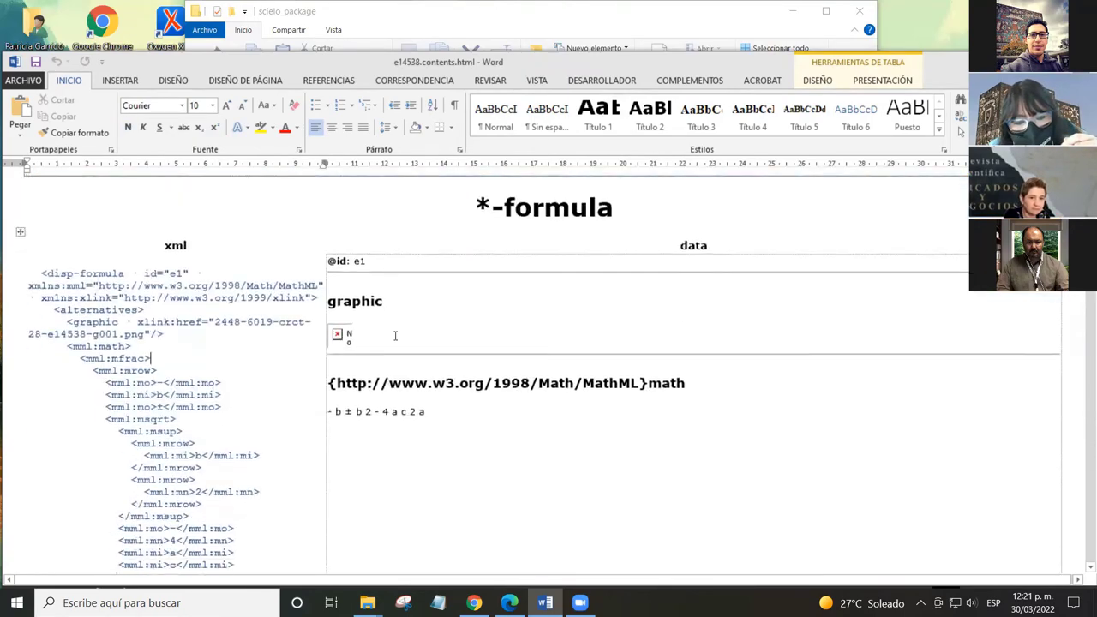
{"action": "scroll", "coordinate": [372, 333], "scroll_direction": "down", "scroll_amount": 5}
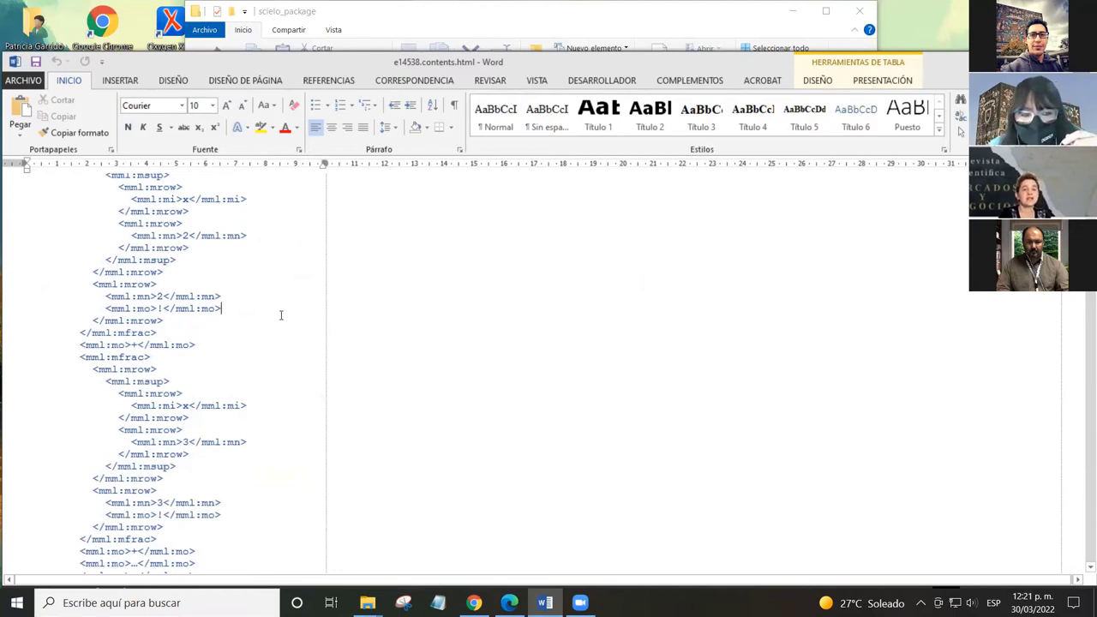
{"action": "left_click", "coordinate": [318, 314]}
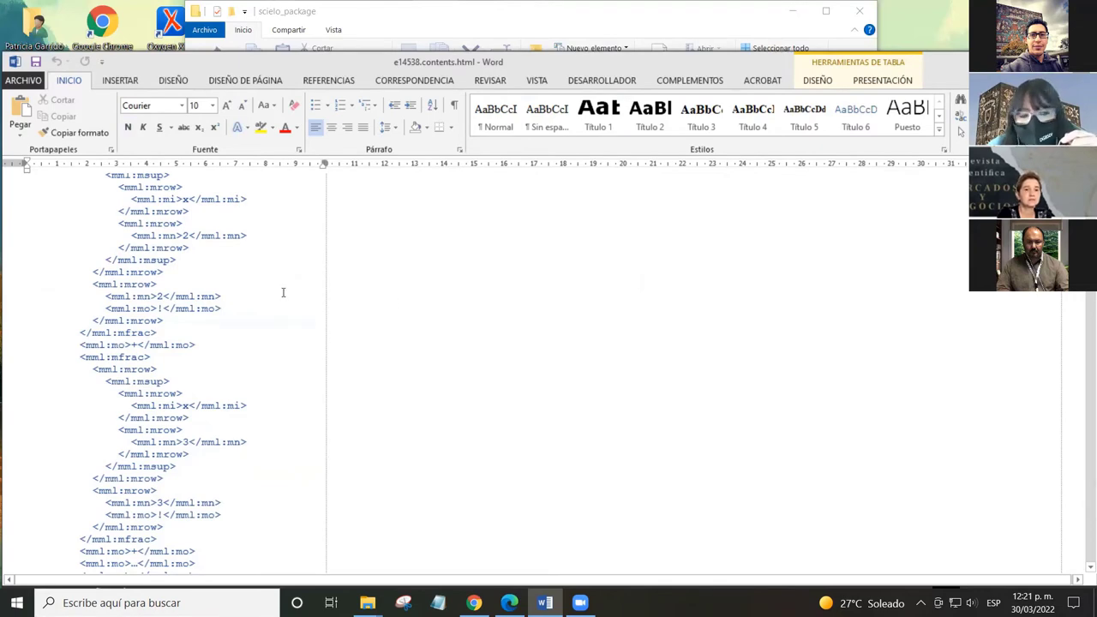
{"action": "scroll", "coordinate": [282, 292], "scroll_direction": "down", "scroll_amount": 5}
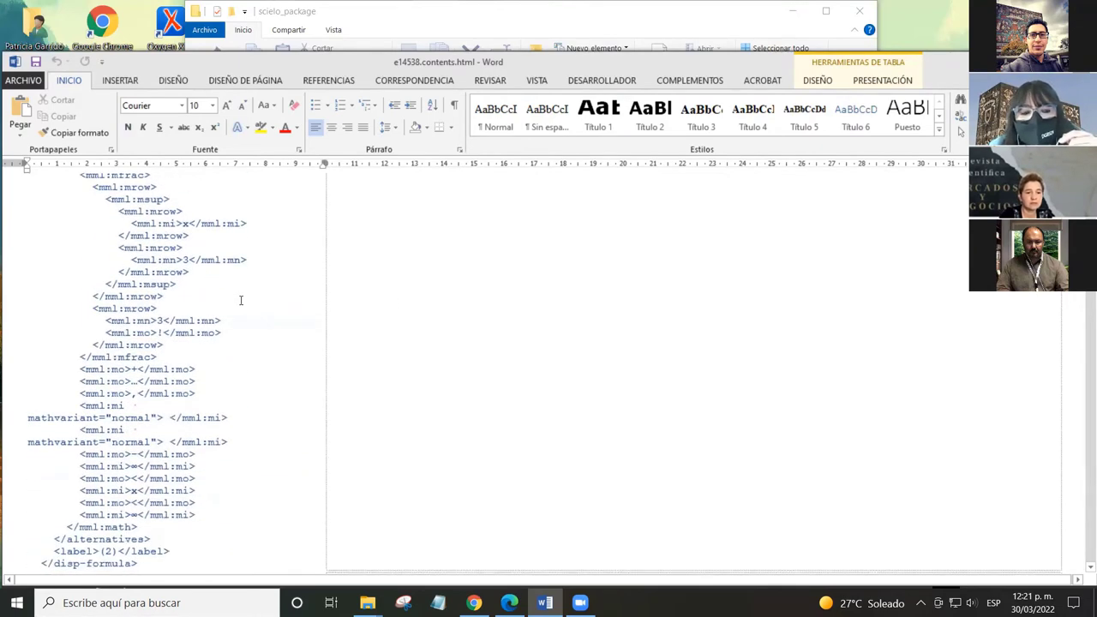
{"action": "scroll", "coordinate": [275, 295], "scroll_direction": "down", "scroll_amount": 6}
{"action": "left_click", "coordinate": [268, 308]}
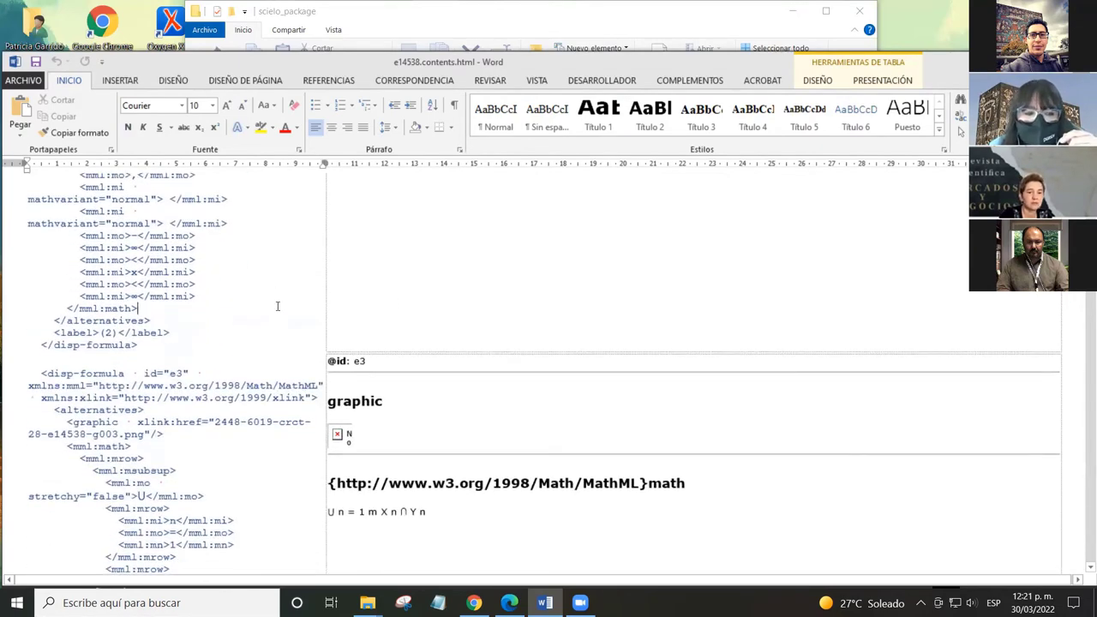
{"action": "scroll", "coordinate": [277, 306], "scroll_direction": "down", "scroll_amount": 3}
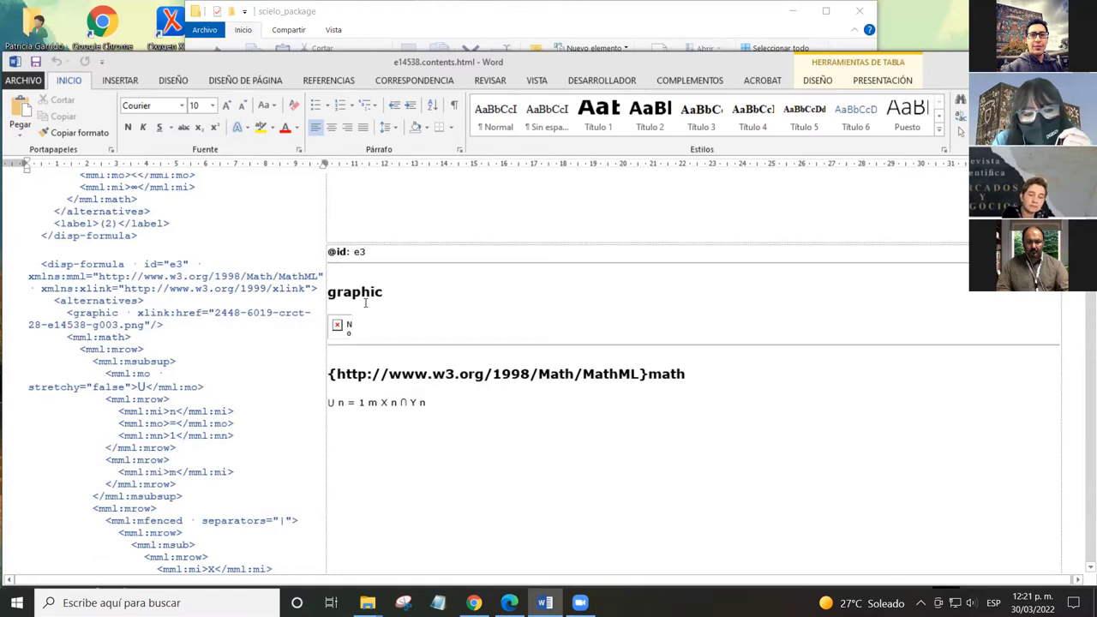
{"action": "scroll", "coordinate": [370, 303], "scroll_direction": "down", "scroll_amount": 10}
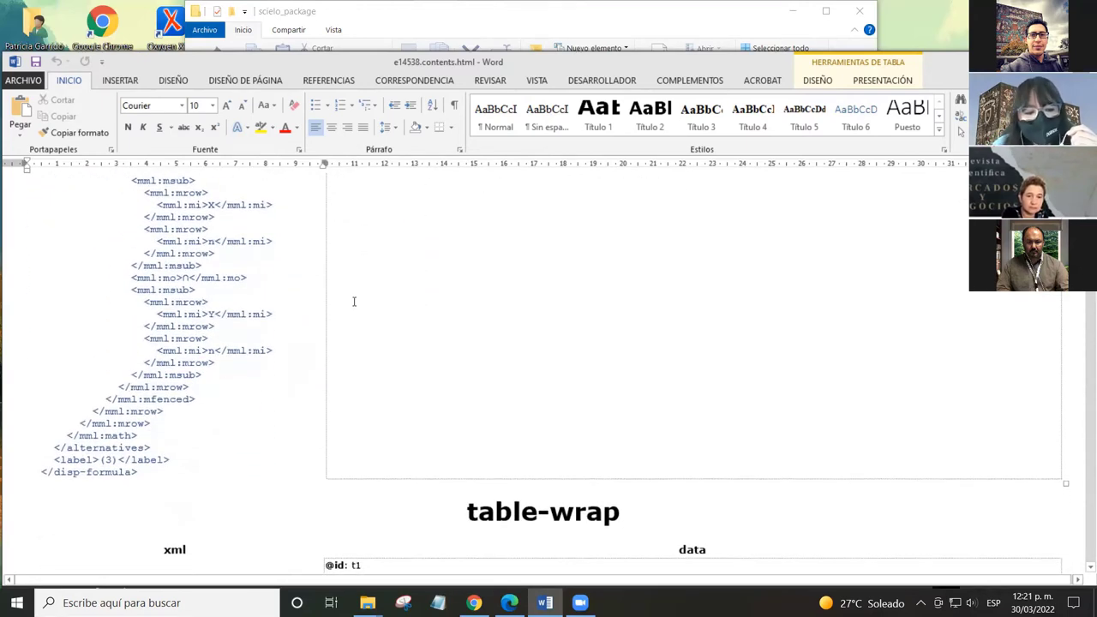
Step: Check the id, label and caption of Table 1 in the table-wrap section against its data output
{"action": "scroll", "coordinate": [353, 301], "scroll_direction": "down", "scroll_amount": 6}
{"action": "left_click", "coordinate": [648, 293]}
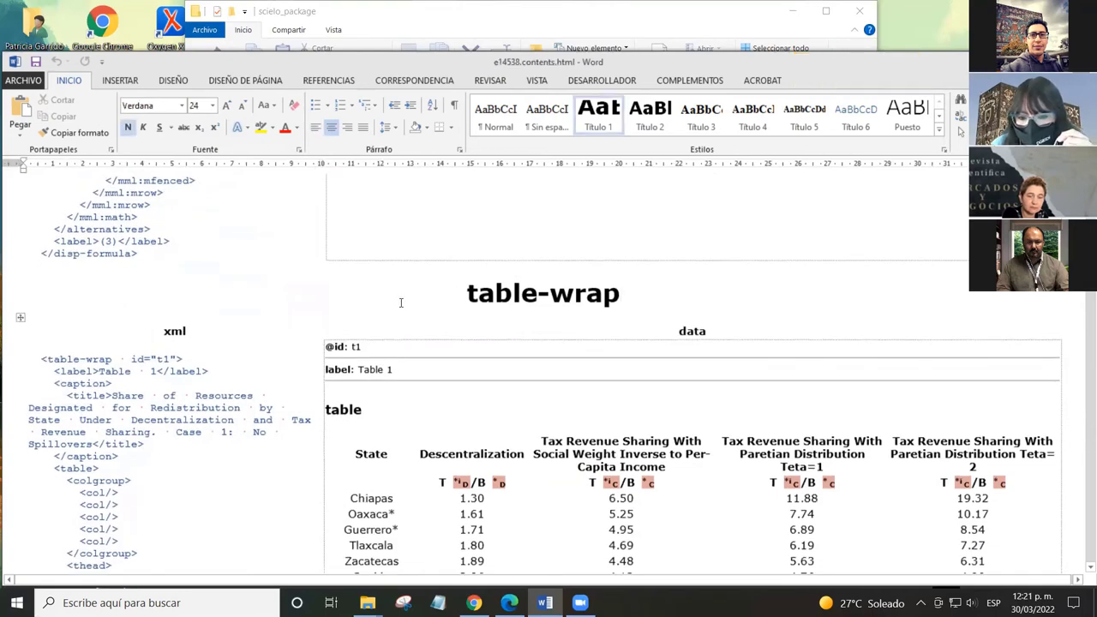
{"action": "scroll", "coordinate": [399, 303], "scroll_direction": "down", "scroll_amount": 1}
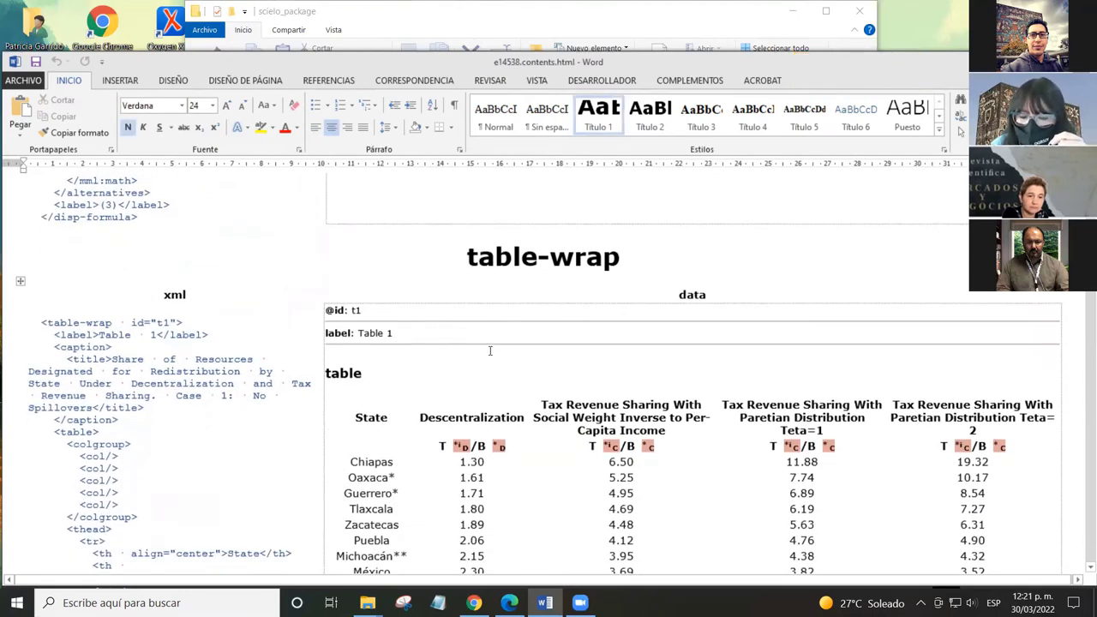
{"action": "scroll", "coordinate": [402, 313], "scroll_direction": "down", "scroll_amount": 1}
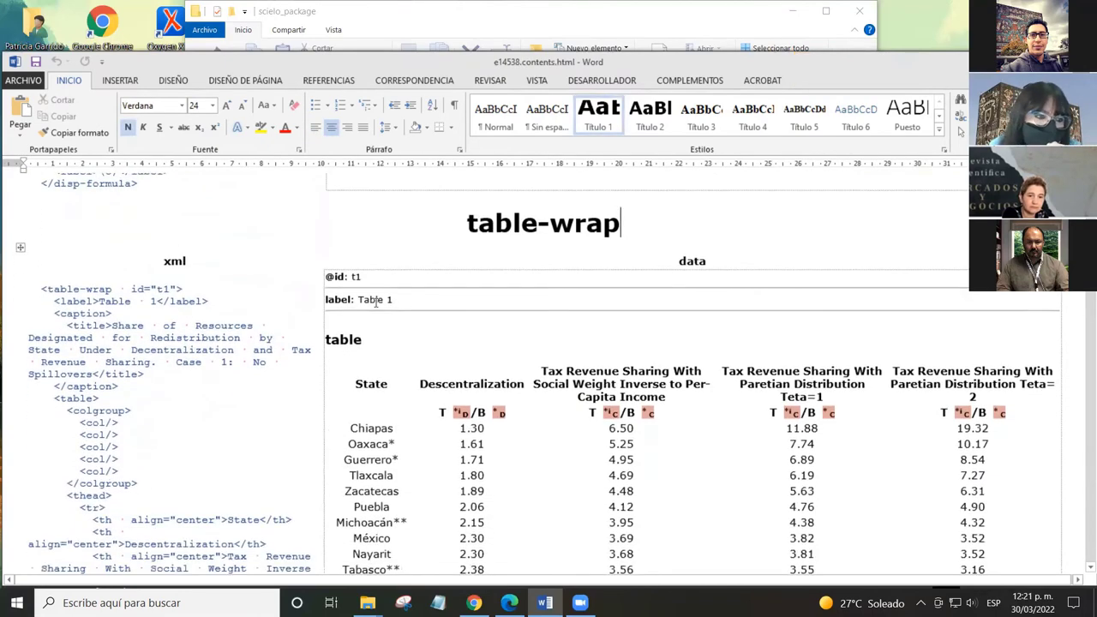
{"action": "left_click", "coordinate": [400, 290]}
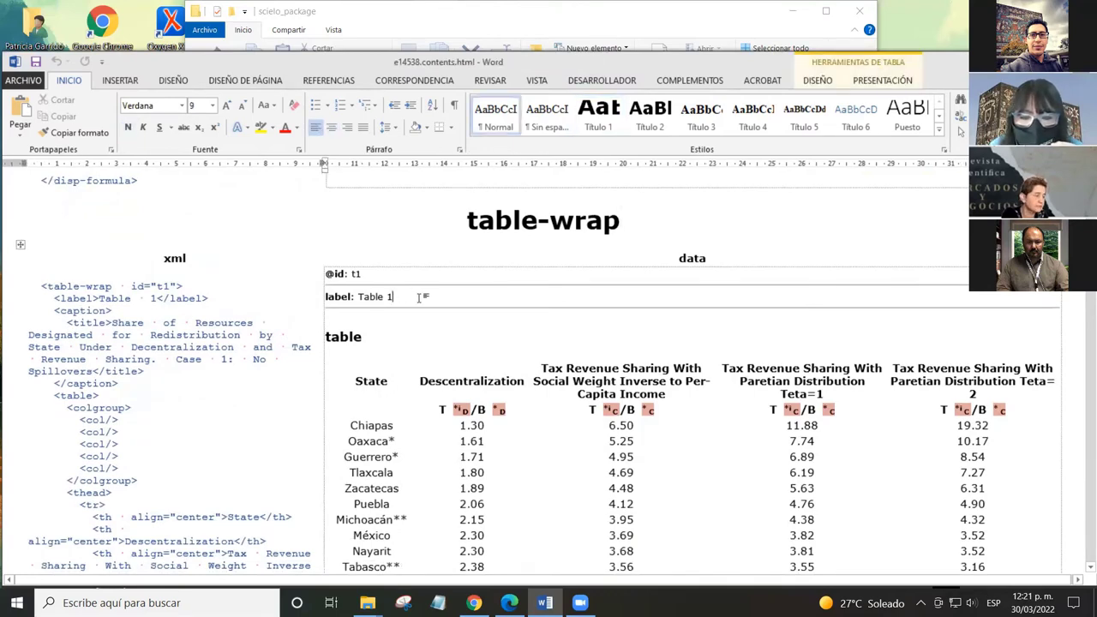
{"action": "scroll", "coordinate": [384, 298], "scroll_direction": "up", "scroll_amount": 1}
{"action": "scroll", "coordinate": [385, 298], "scroll_direction": "up", "scroll_amount": 1}
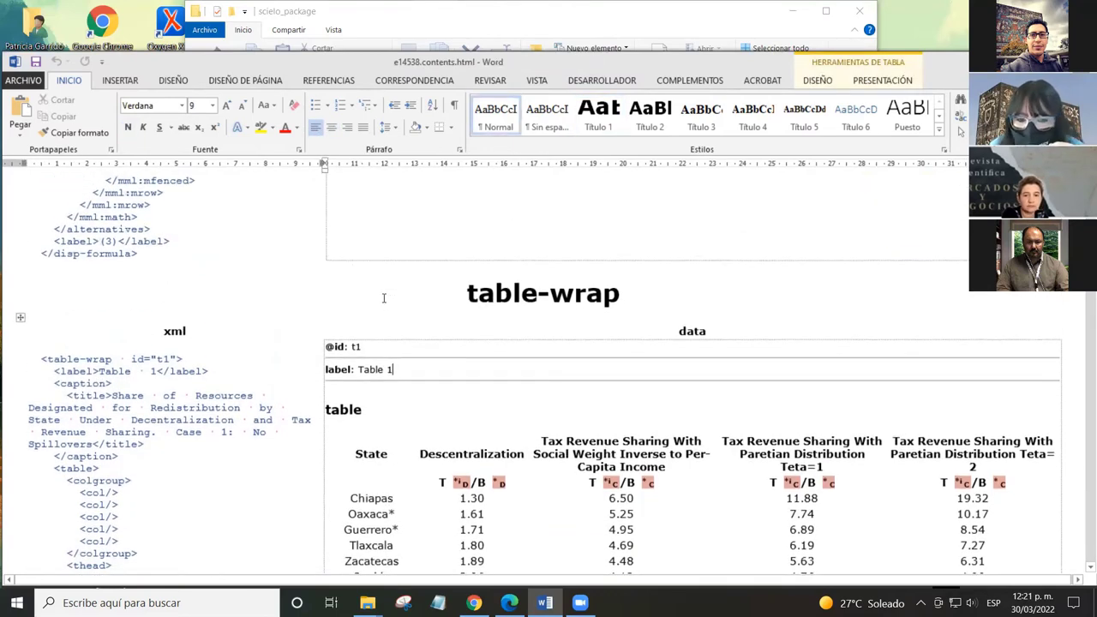
{"action": "scroll", "coordinate": [394, 304], "scroll_direction": "down", "scroll_amount": 3}
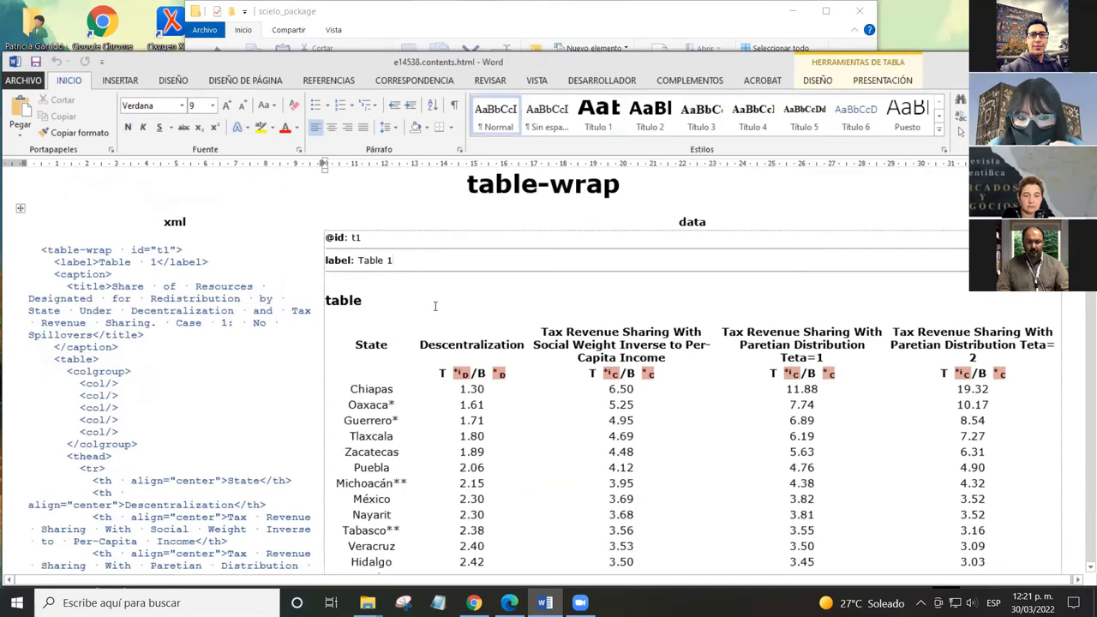
{"action": "scroll", "coordinate": [395, 300], "scroll_direction": "up", "scroll_amount": 9}
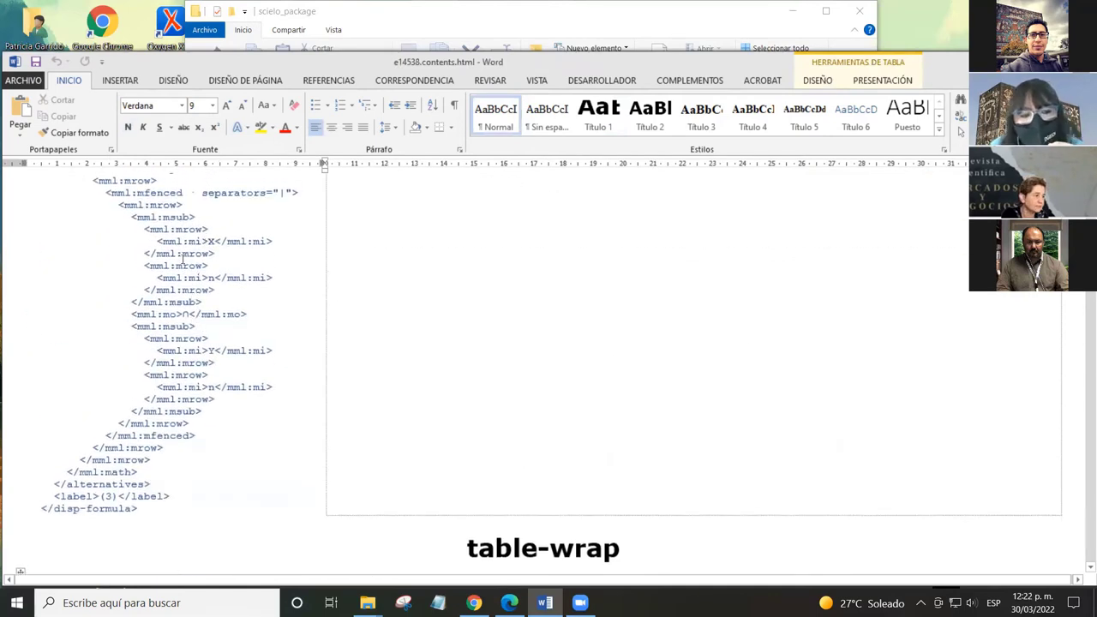
{"action": "scroll", "coordinate": [326, 287], "scroll_direction": "down", "scroll_amount": 8}
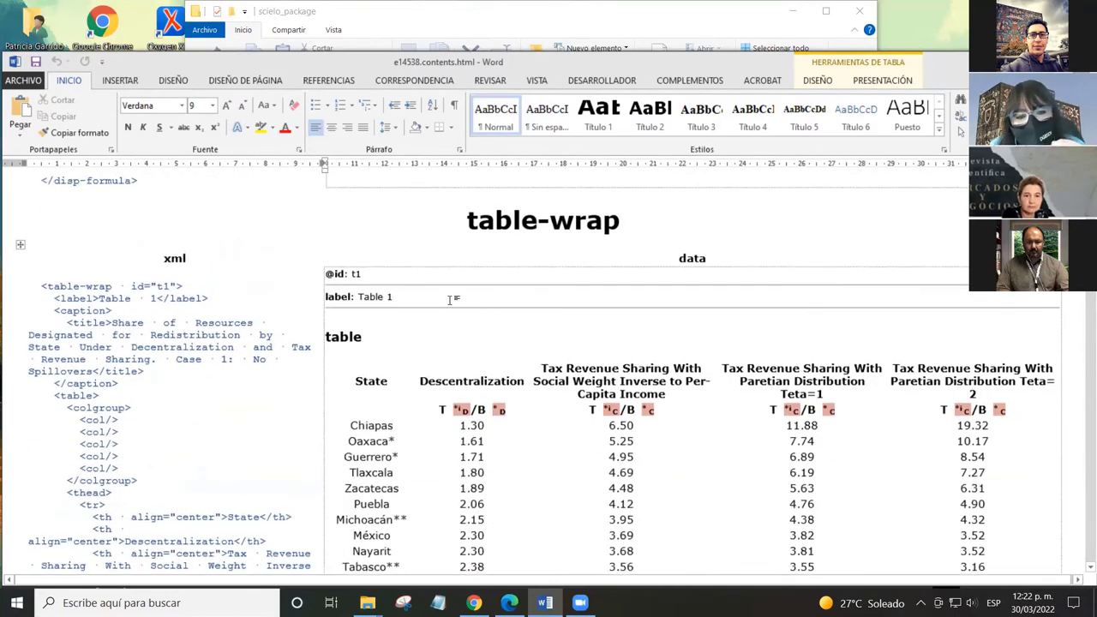
{"action": "left_click", "coordinate": [449, 299]}
{"action": "scroll", "coordinate": [428, 300], "scroll_direction": "down", "scroll_amount": 2}
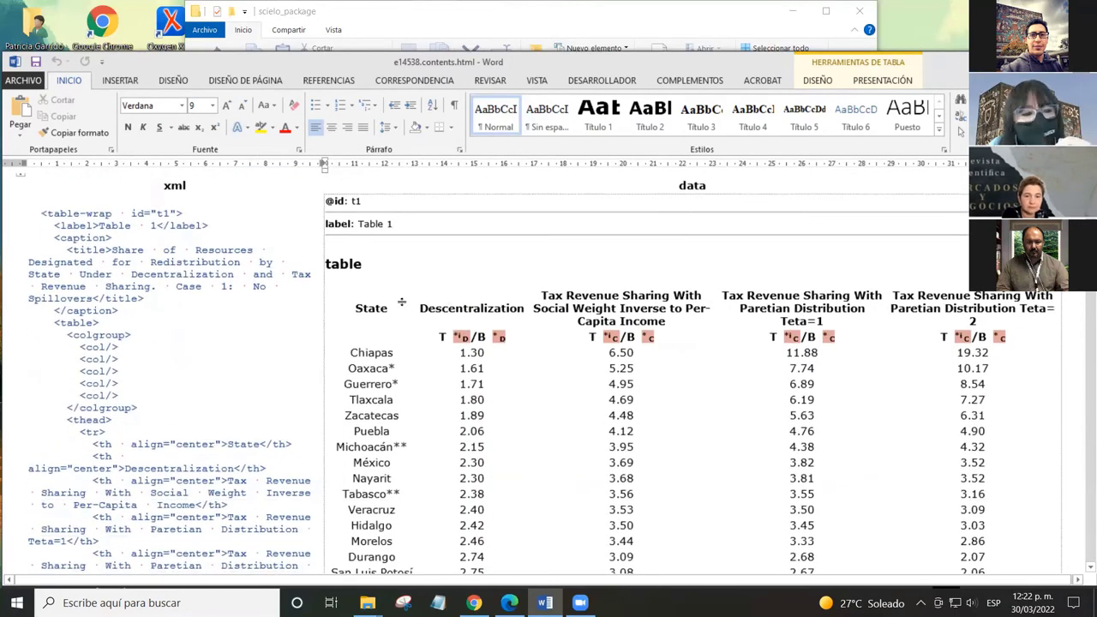
{"action": "scroll", "coordinate": [401, 301], "scroll_direction": "up", "scroll_amount": 4}
{"action": "scroll", "coordinate": [401, 302], "scroll_direction": "down", "scroll_amount": 5}
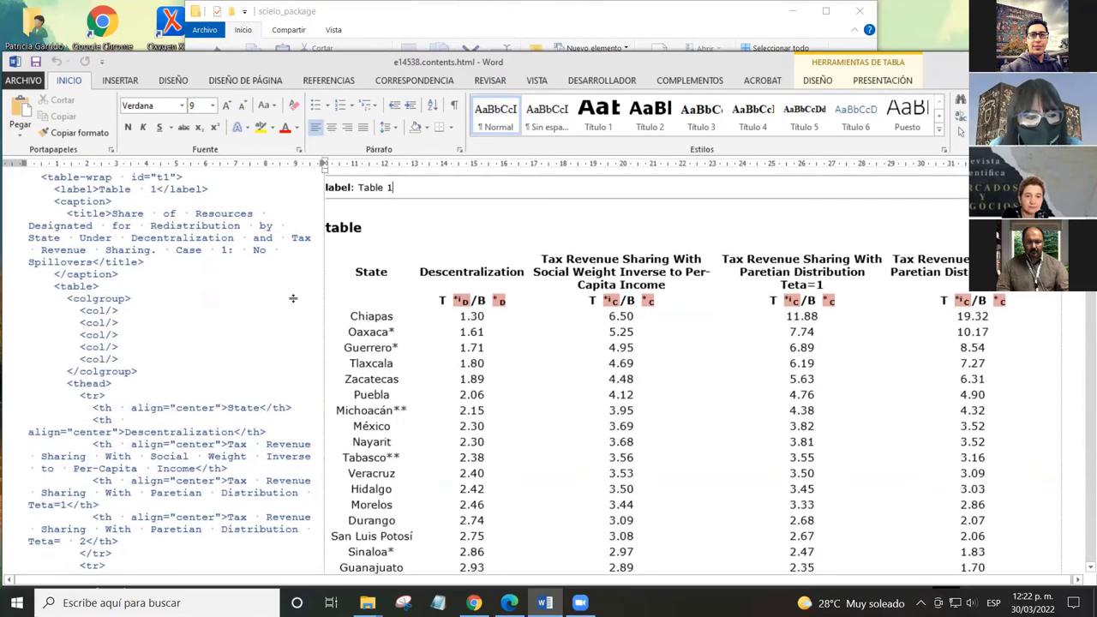
Step: Compare Table 1's colgroup and header-row XML with the column headings and state rows in the data output
{"action": "left_click", "coordinate": [152, 249]}
{"action": "scroll", "coordinate": [158, 279], "scroll_direction": "down", "scroll_amount": 4}
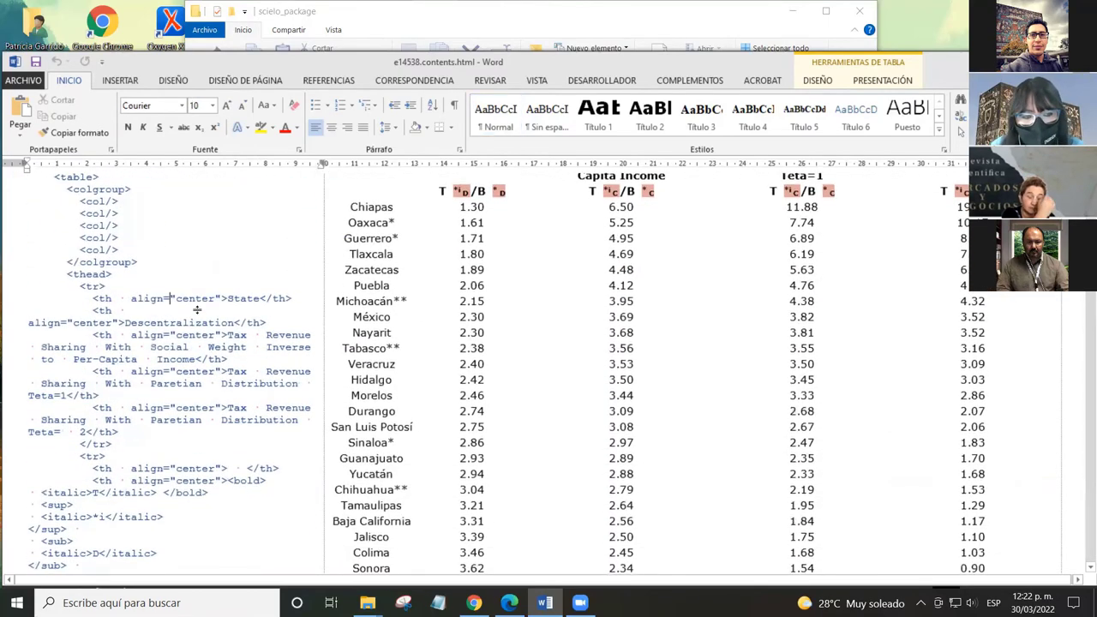
{"action": "left_click", "coordinate": [168, 261]}
{"action": "left_click_drag", "start_coordinate": [502, 313], "coordinate": [501, 298]}
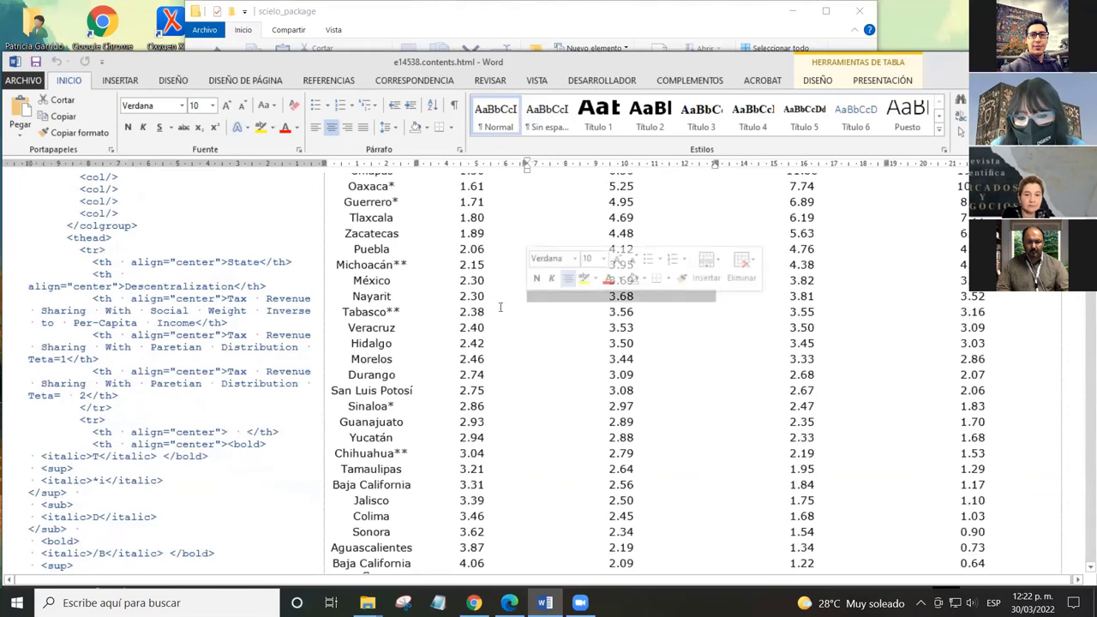
{"action": "left_click", "coordinate": [501, 298]}
{"action": "scroll", "coordinate": [505, 345], "scroll_direction": "up", "scroll_amount": 2}
{"action": "scroll", "coordinate": [505, 345], "scroll_direction": "up", "scroll_amount": 3}
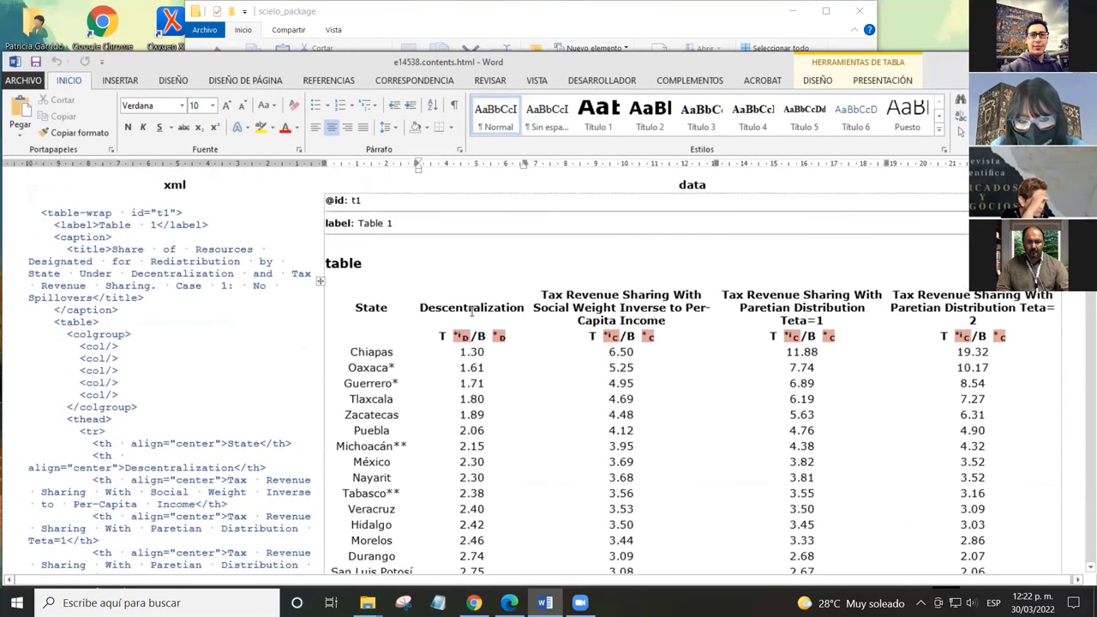
Step: Review Table 1 from its heading to the Ciudad de México row, in both the data output and the XML code
{"action": "left_click", "coordinate": [383, 266]}
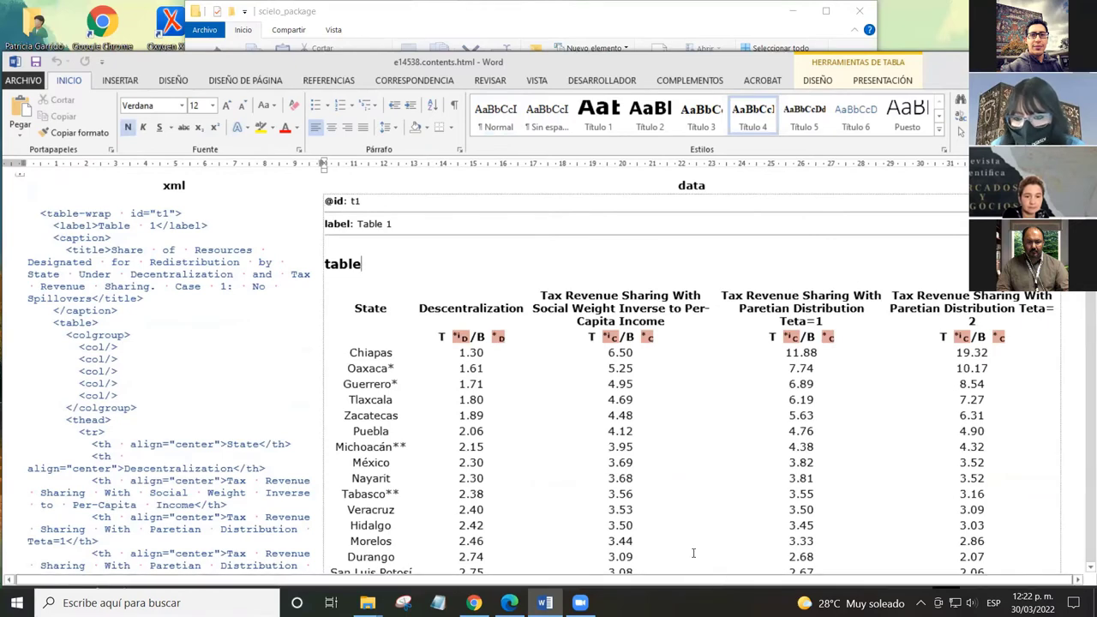
{"action": "scroll", "coordinate": [381, 343], "scroll_direction": "down", "scroll_amount": 2}
{"action": "scroll", "coordinate": [381, 342], "scroll_direction": "up", "scroll_amount": 3}
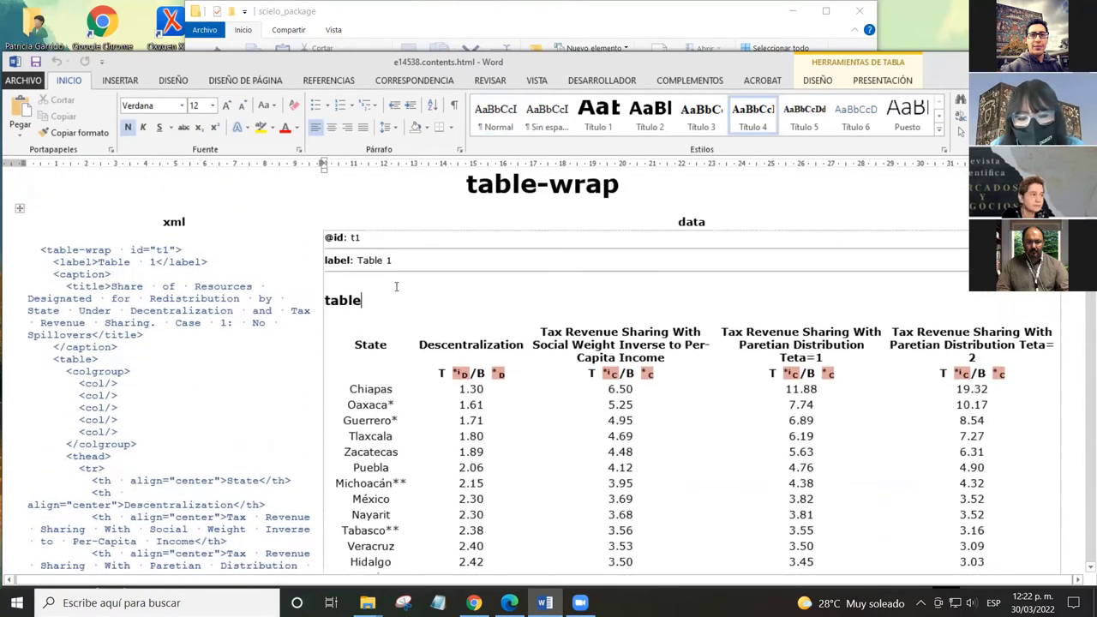
{"action": "scroll", "coordinate": [377, 330], "scroll_direction": "down", "scroll_amount": 5}
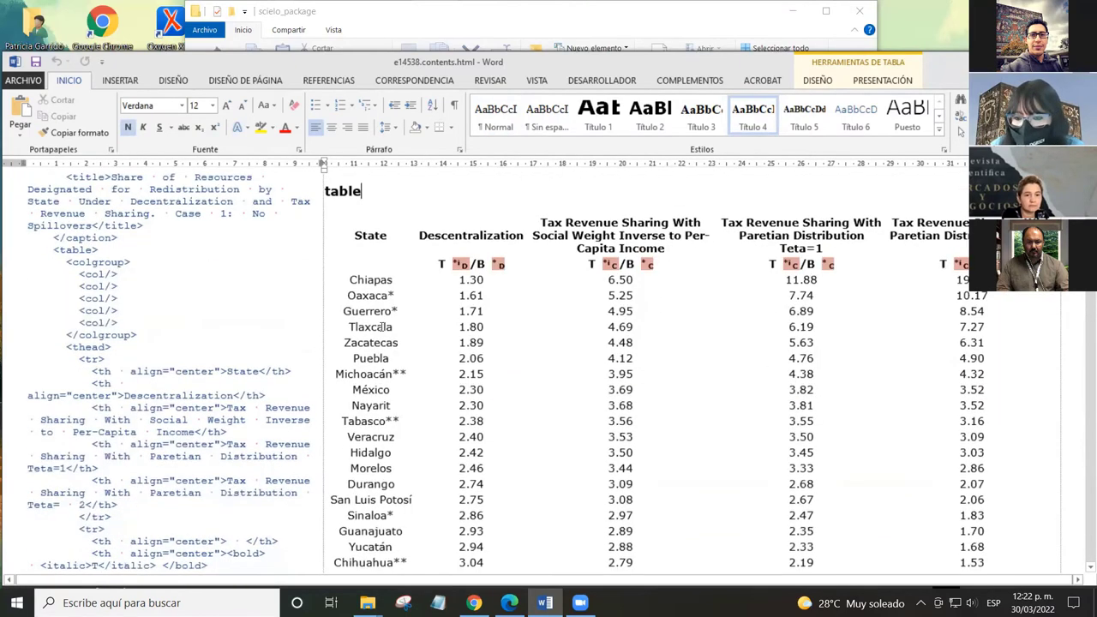
{"action": "scroll", "coordinate": [377, 329], "scroll_direction": "up", "scroll_amount": 5}
{"action": "scroll", "coordinate": [493, 310], "scroll_direction": "down", "scroll_amount": 7}
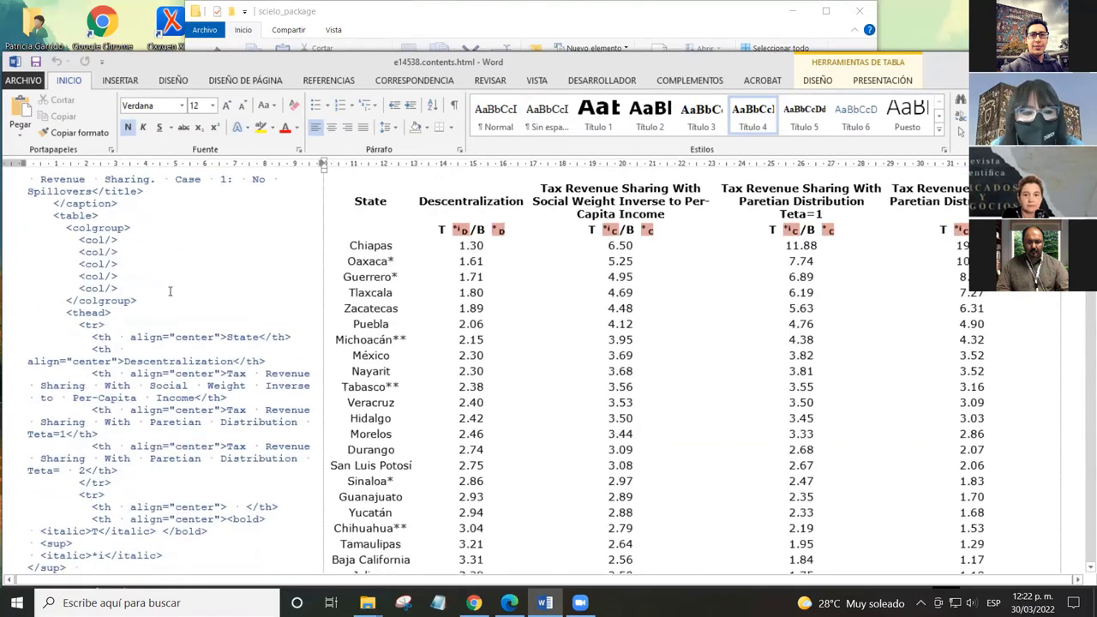
{"action": "scroll", "coordinate": [493, 320], "scroll_direction": "down", "scroll_amount": 15}
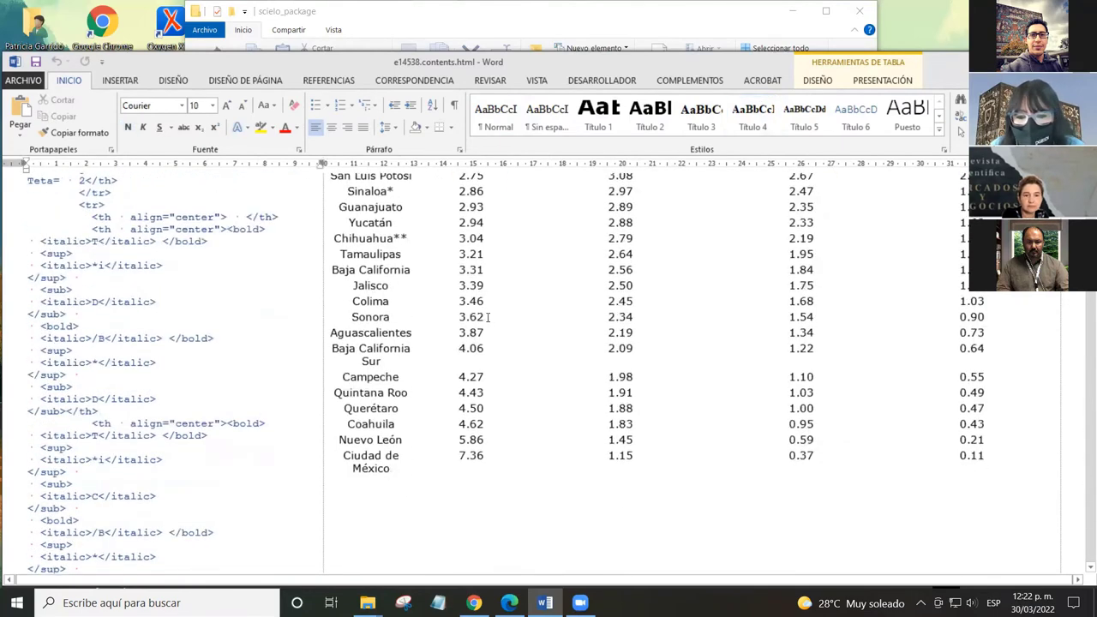
{"action": "scroll", "coordinate": [451, 322], "scroll_direction": "down", "scroll_amount": 20}
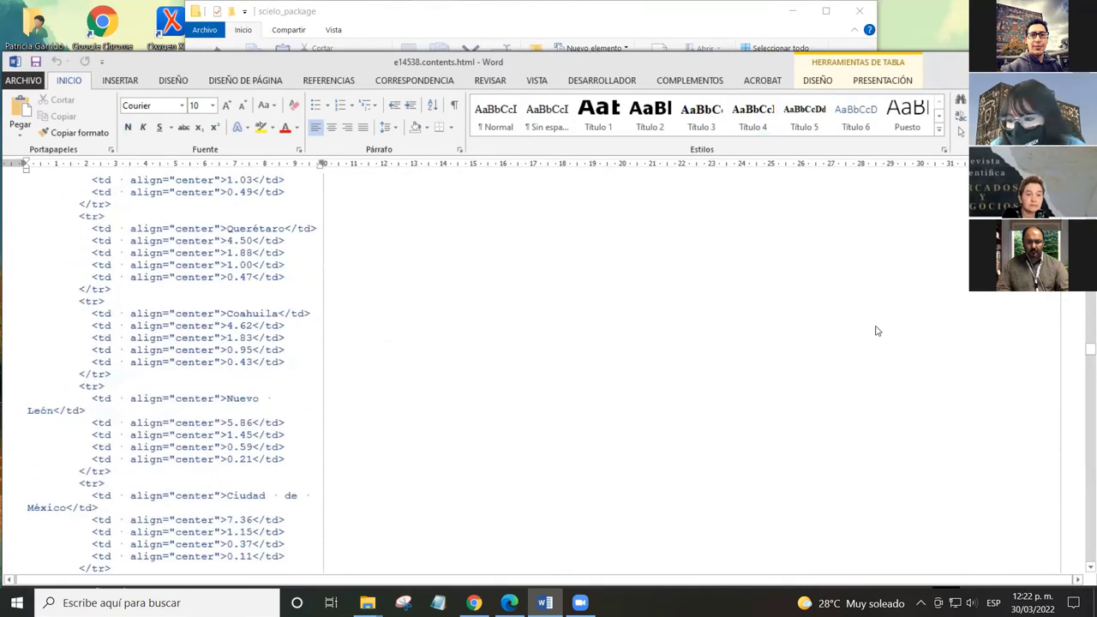
Step: Examine the XML code of Tables 2 and 3, including Table 2's data output and the table footnotes
{"action": "scroll", "coordinate": [399, 266], "scroll_direction": "up", "scroll_amount": 20}
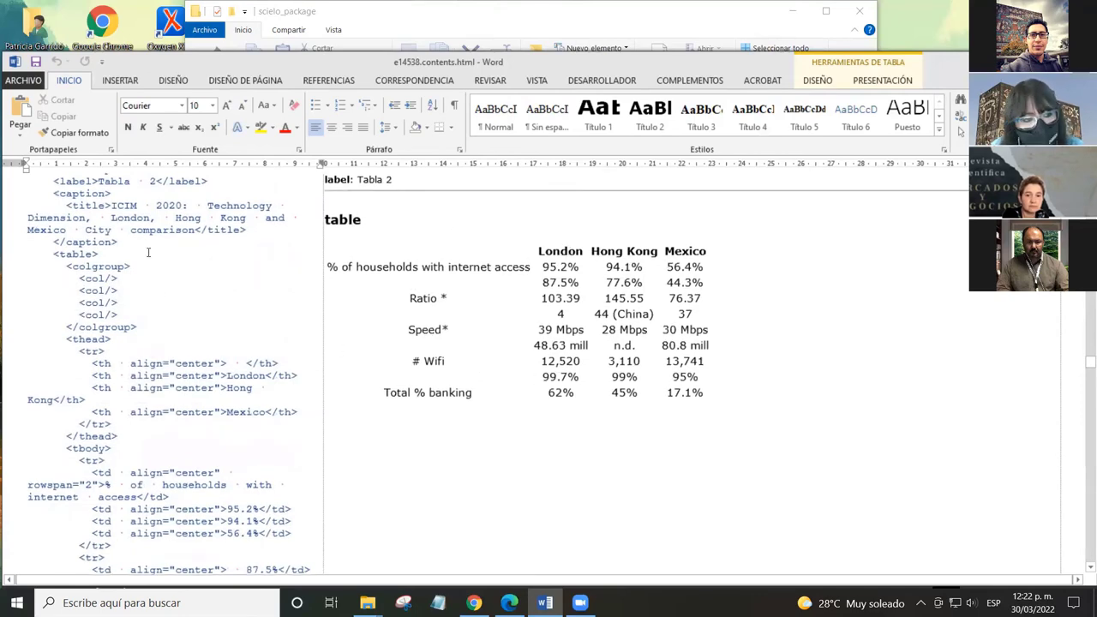
{"action": "scroll", "coordinate": [149, 252], "scroll_direction": "down", "scroll_amount": 3}
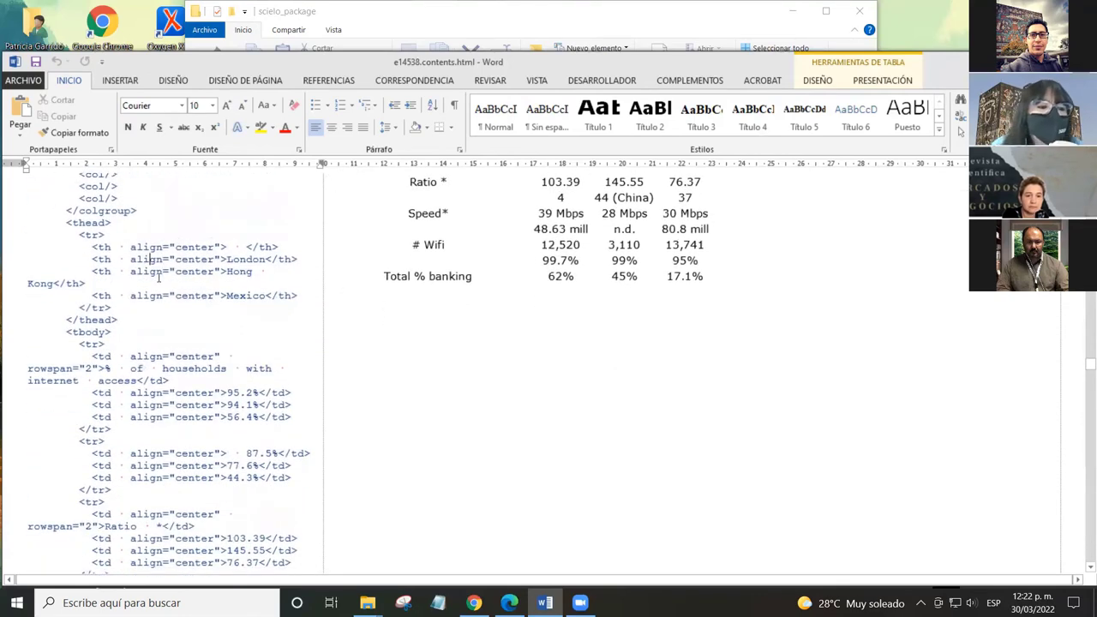
{"action": "scroll", "coordinate": [159, 275], "scroll_direction": "down", "scroll_amount": 18}
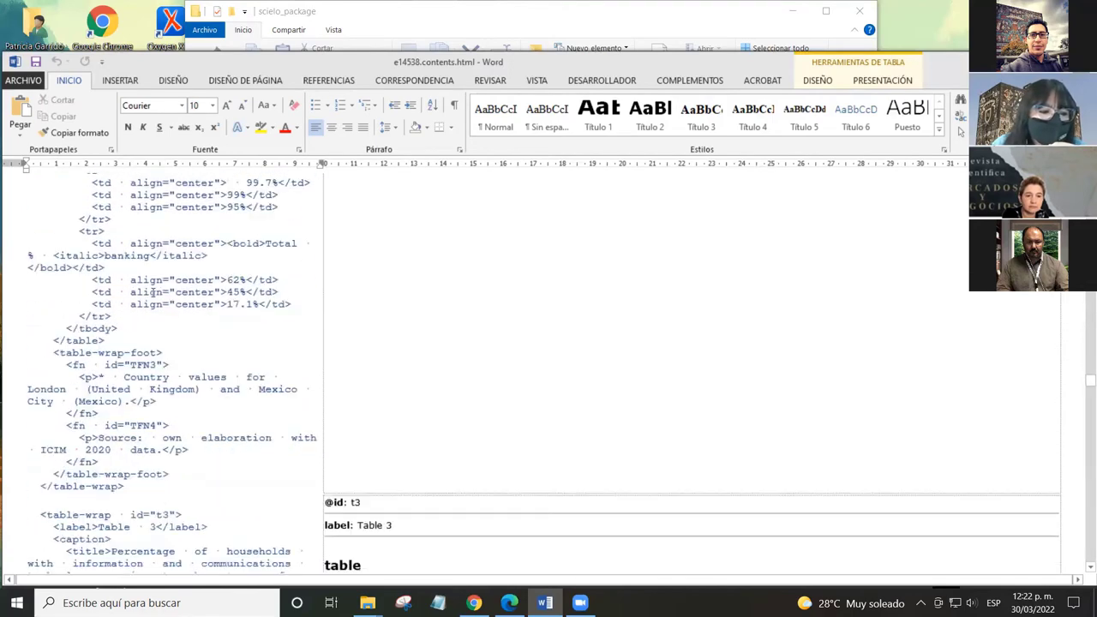
{"action": "scroll", "coordinate": [152, 292], "scroll_direction": "down", "scroll_amount": 15}
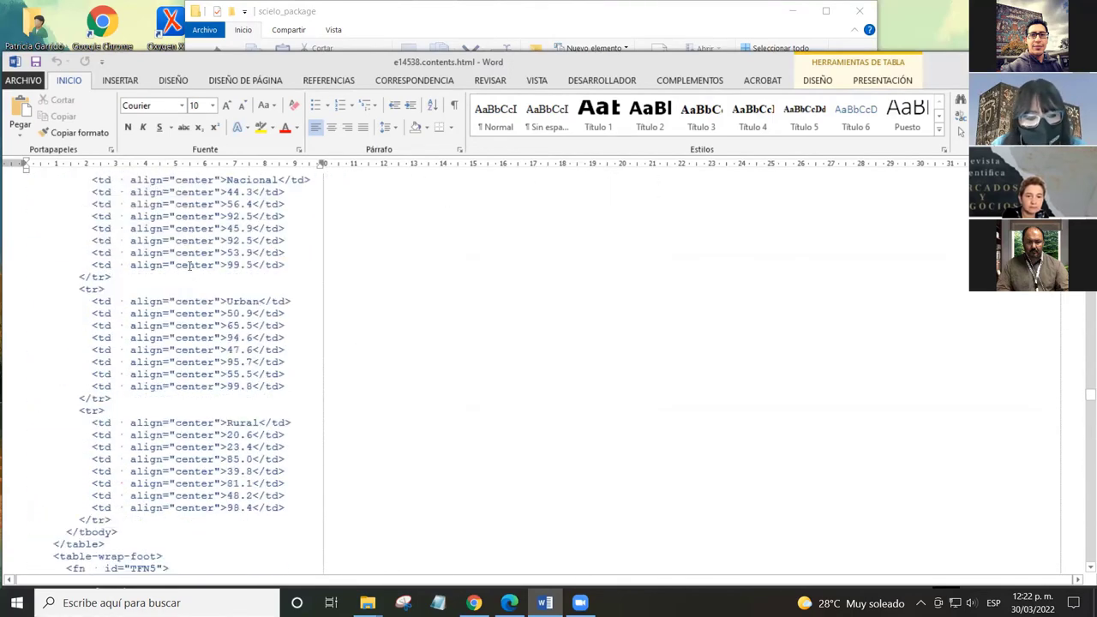
{"action": "scroll", "coordinate": [189, 265], "scroll_direction": "down", "scroll_amount": 20}
Step: Review the Images Origin Report for equations e1, e2 and e3, comparing source and renamed images, and glance at the article/body sections
{"action": "scroll", "coordinate": [188, 283], "scroll_direction": "up", "scroll_amount": 6}
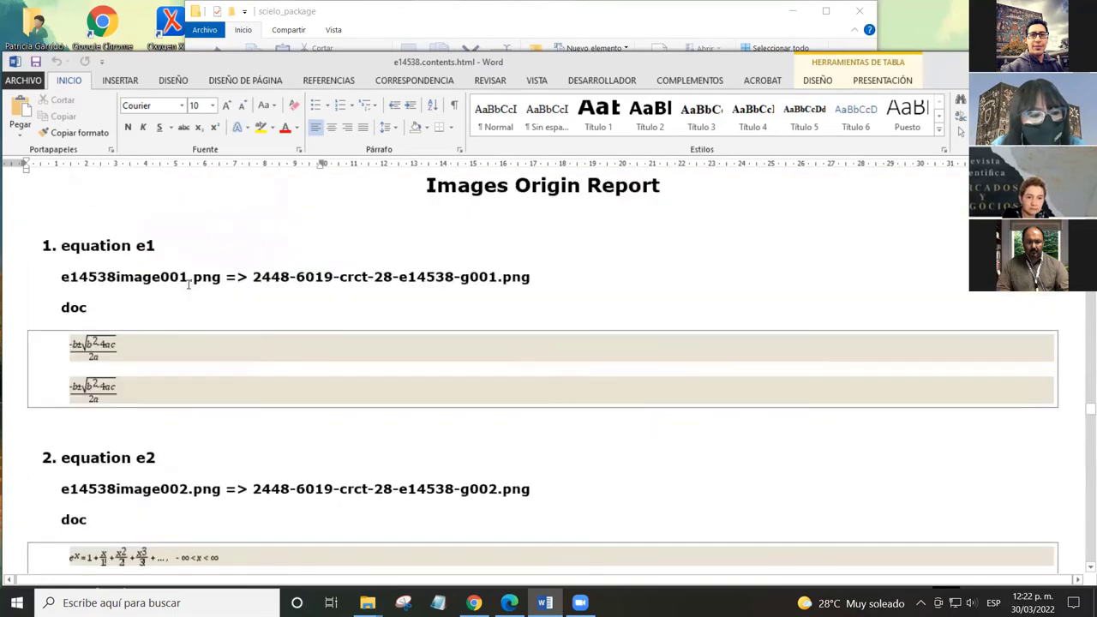
{"action": "left_click", "coordinate": [189, 284]}
{"action": "scroll", "coordinate": [222, 284], "scroll_direction": "down", "scroll_amount": 2}
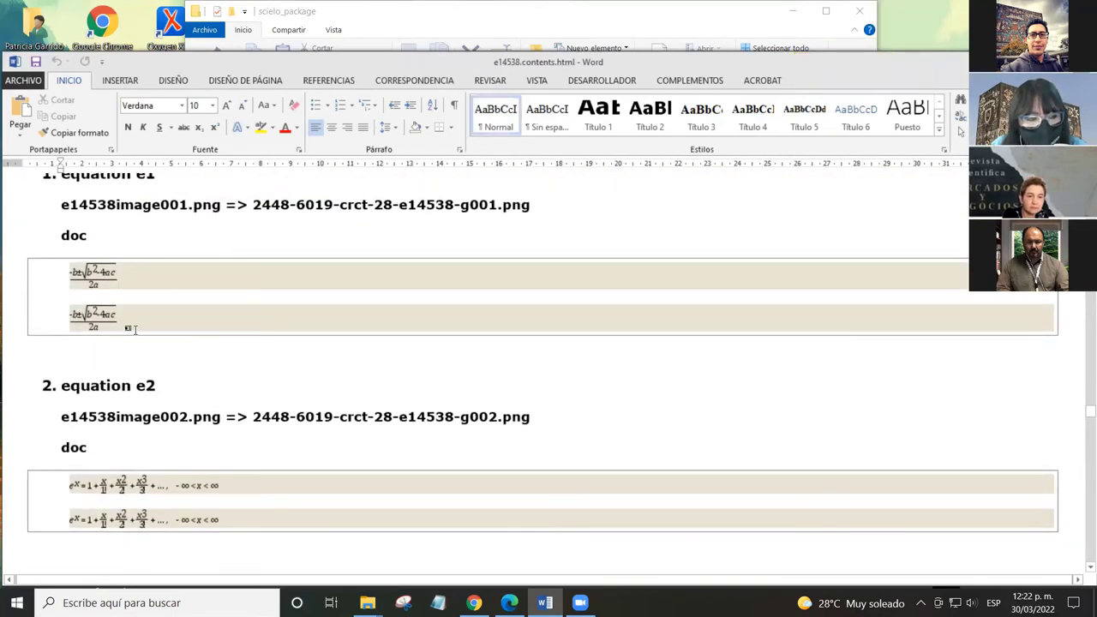
{"action": "scroll", "coordinate": [153, 279], "scroll_direction": "down", "scroll_amount": 4}
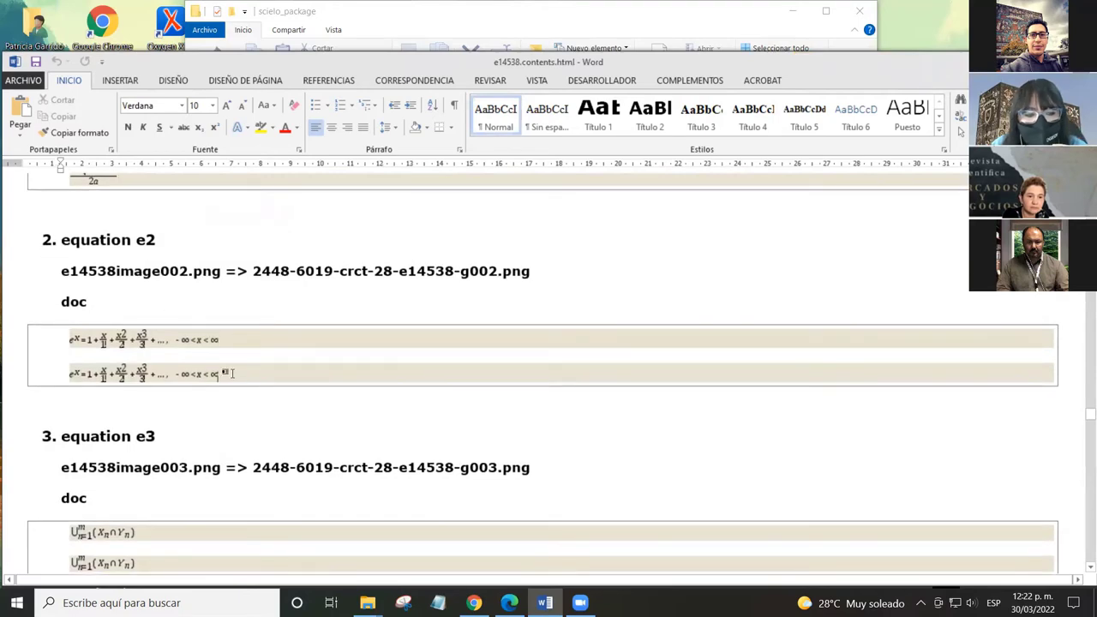
{"action": "left_click", "coordinate": [228, 370]}
{"action": "scroll", "coordinate": [247, 326], "scroll_direction": "down", "scroll_amount": 2}
{"action": "left_click", "coordinate": [246, 326]}
{"action": "scroll", "coordinate": [245, 325], "scroll_direction": "down", "scroll_amount": 1}
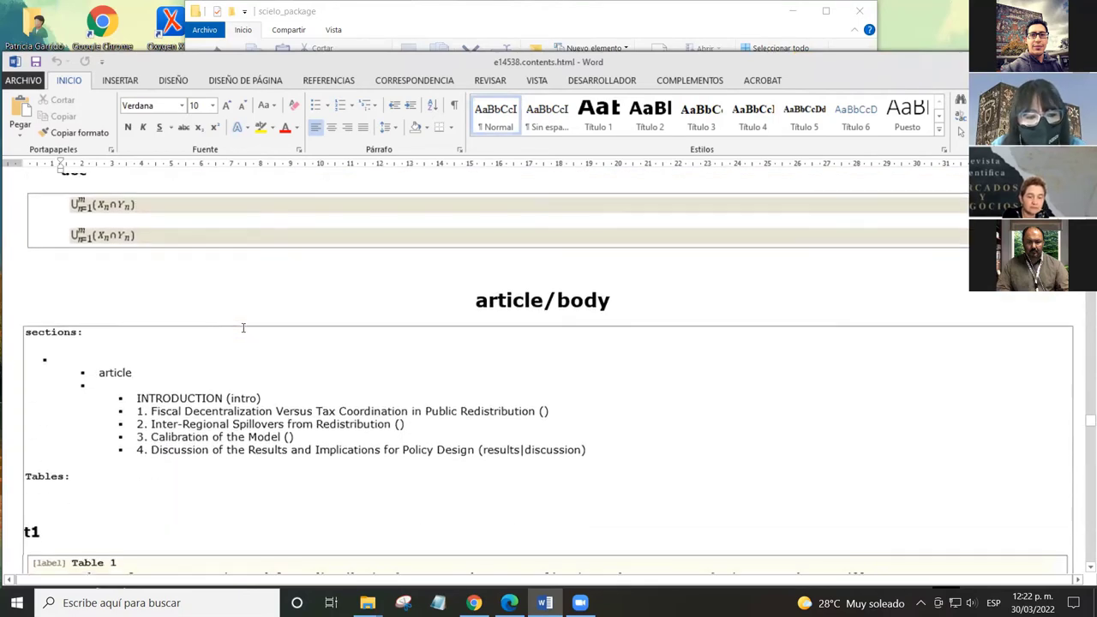
{"action": "scroll", "coordinate": [246, 326], "scroll_direction": "up", "scroll_amount": 1}
{"action": "scroll", "coordinate": [235, 329], "scroll_direction": "up", "scroll_amount": 1}
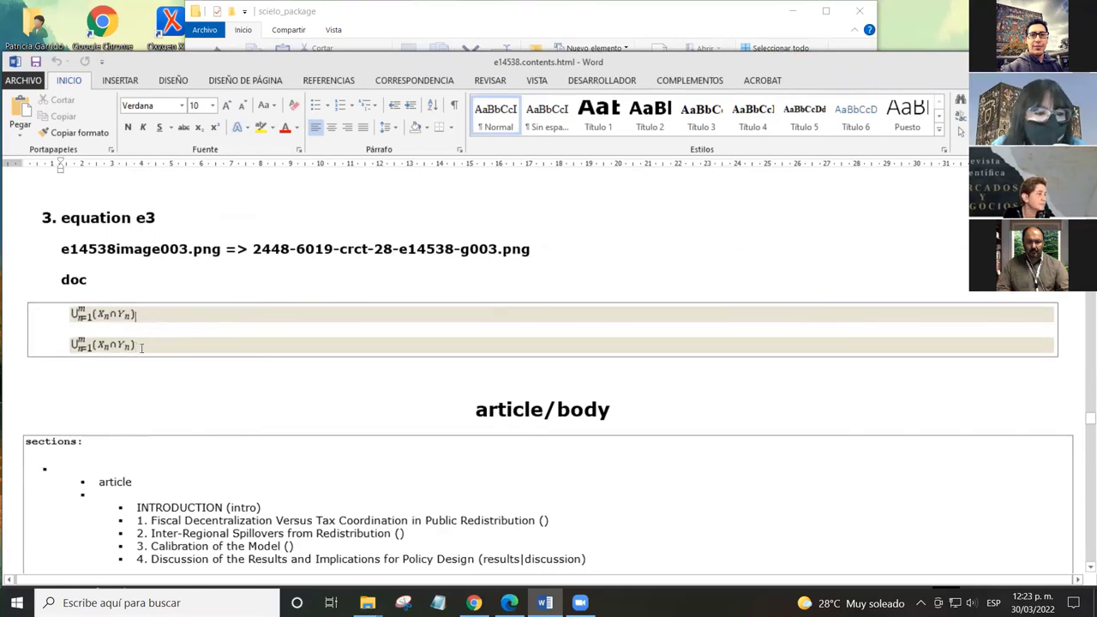
Step: Review the article/body section list in the contents report and Table 1's XML code, from its label and caption through the state rows
{"action": "scroll", "coordinate": [145, 377], "scroll_direction": "down", "scroll_amount": 6}
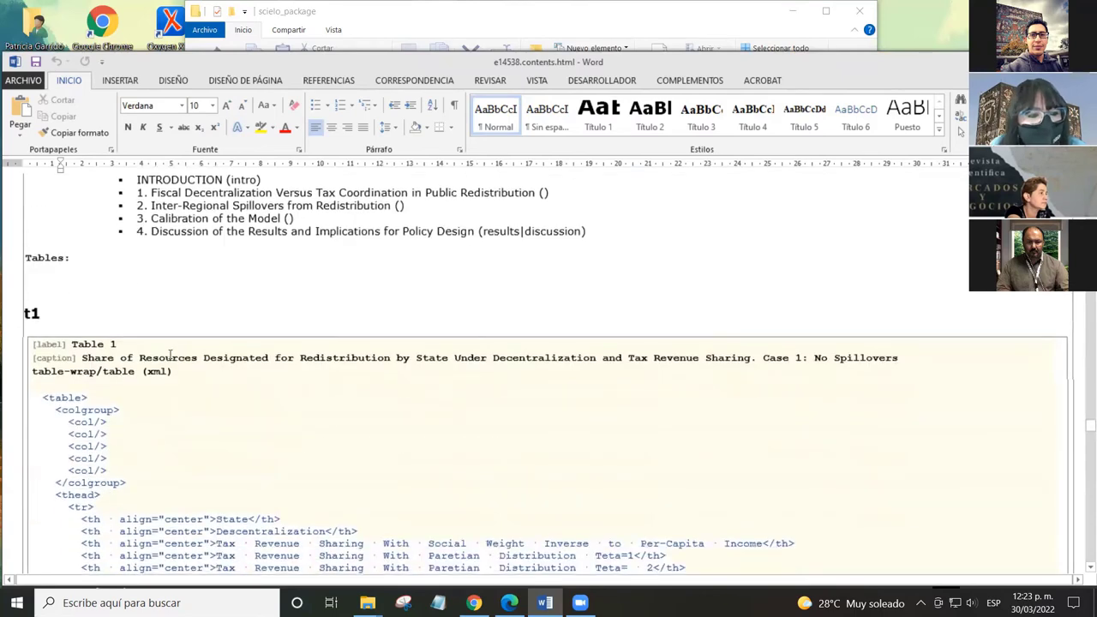
{"action": "scroll", "coordinate": [77, 302], "scroll_direction": "up", "scroll_amount": 2}
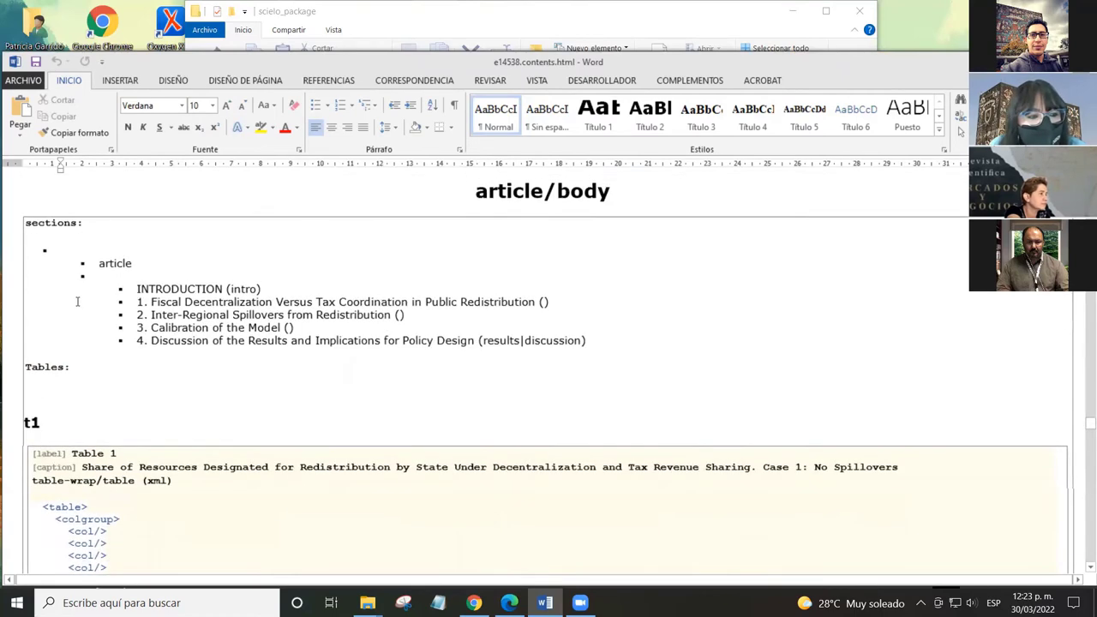
{"action": "left_click", "coordinate": [189, 259]}
{"action": "scroll", "coordinate": [237, 264], "scroll_direction": "down", "scroll_amount": 1}
{"action": "scroll", "coordinate": [241, 266], "scroll_direction": "down", "scroll_amount": 5}
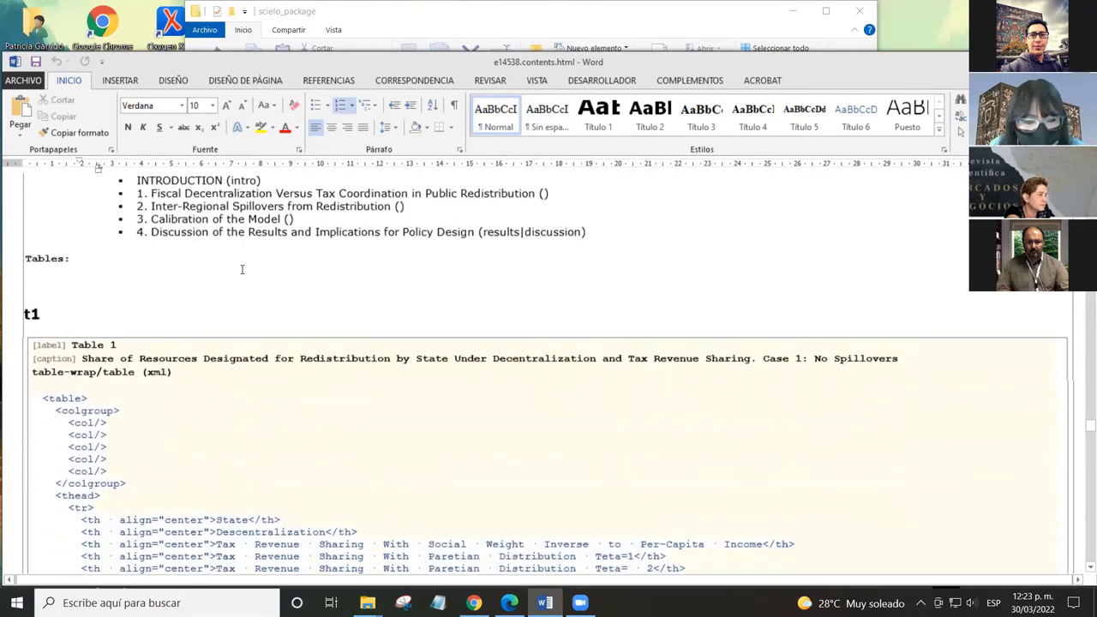
{"action": "scroll", "coordinate": [241, 267], "scroll_direction": "up", "scroll_amount": 1}
{"action": "scroll", "coordinate": [242, 271], "scroll_direction": "down", "scroll_amount": 6}
{"action": "scroll", "coordinate": [242, 271], "scroll_direction": "up", "scroll_amount": 5}
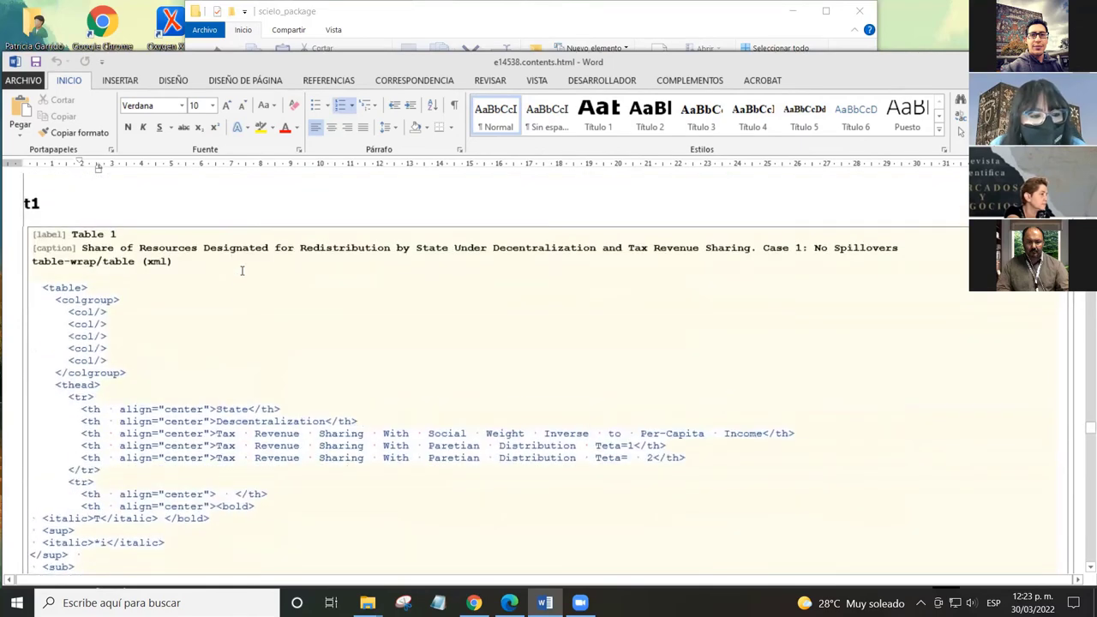
{"action": "scroll", "coordinate": [267, 286], "scroll_direction": "down", "scroll_amount": 20}
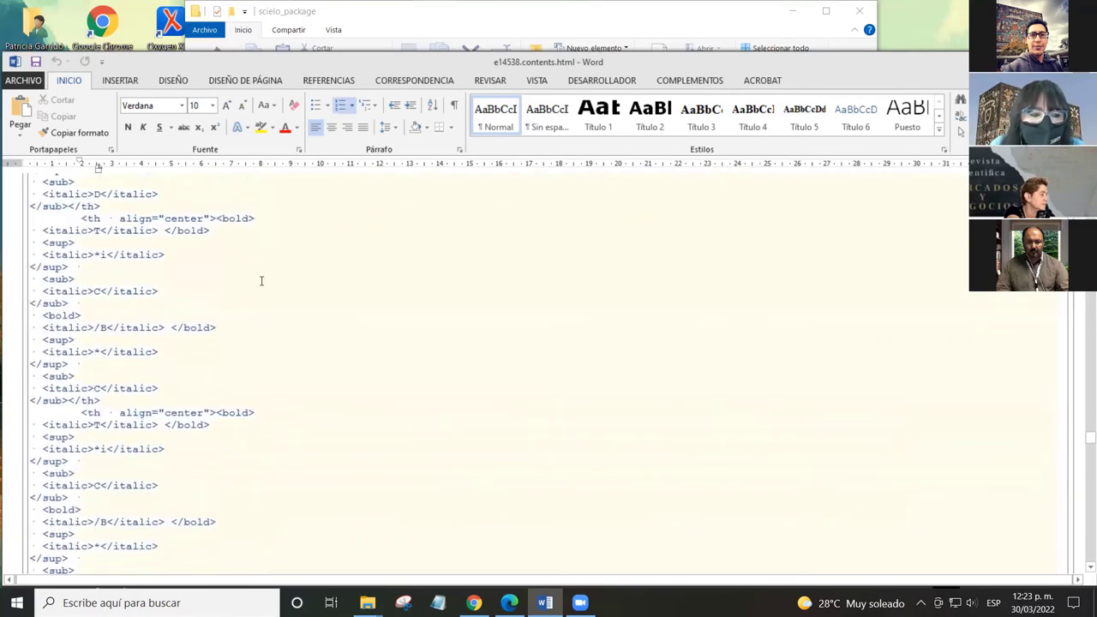
{"action": "scroll", "coordinate": [522, 322], "scroll_direction": "down", "scroll_amount": 6}
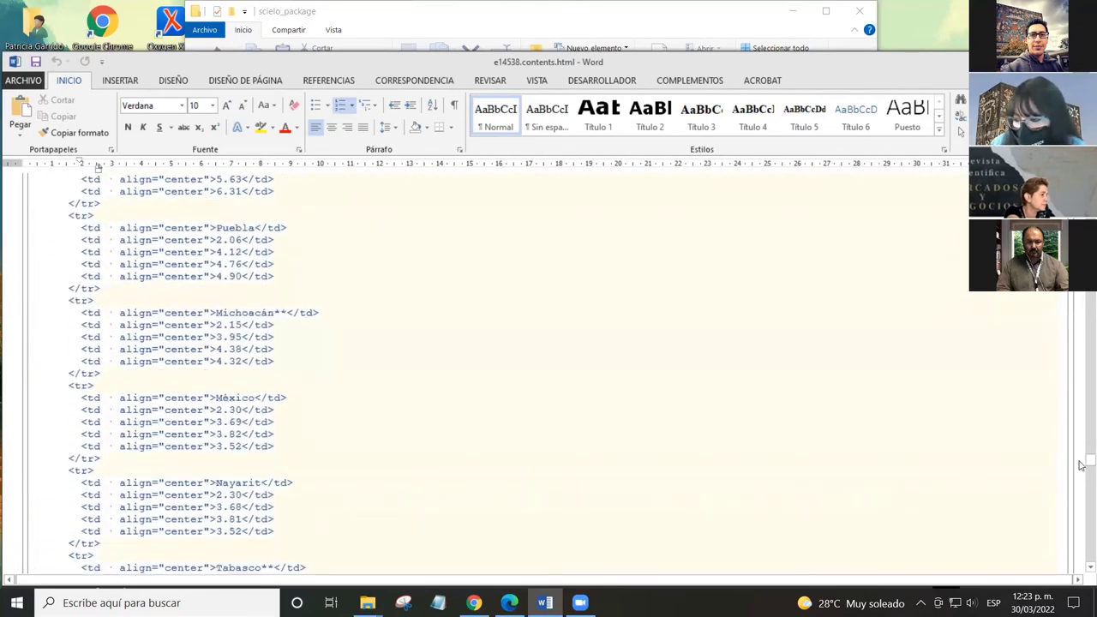